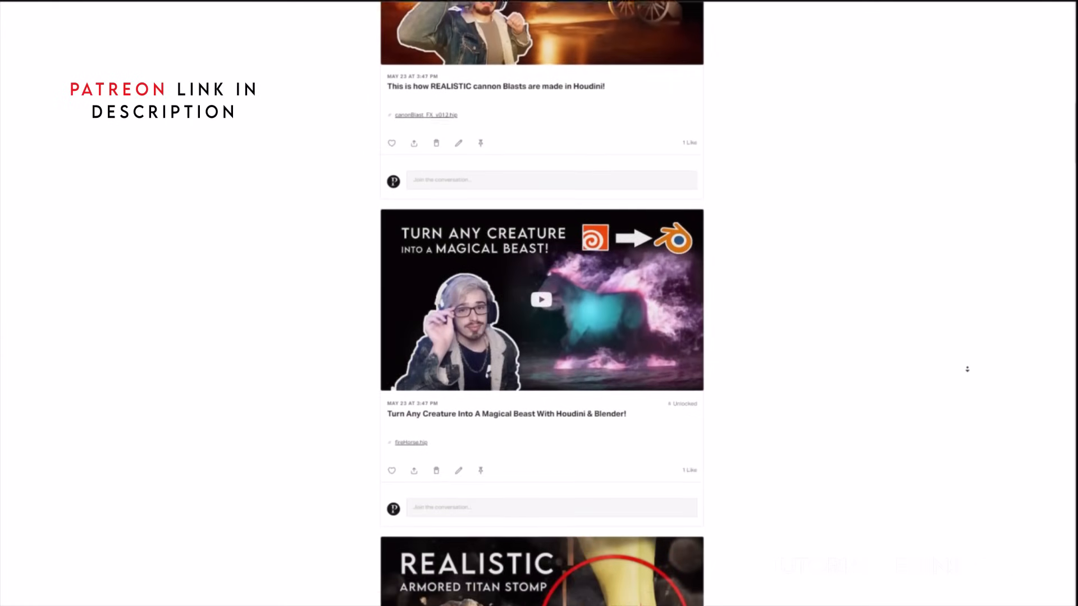
Look through the Patreon posts that offer the Houdini project files
scroll(969, 375, "down", 15)
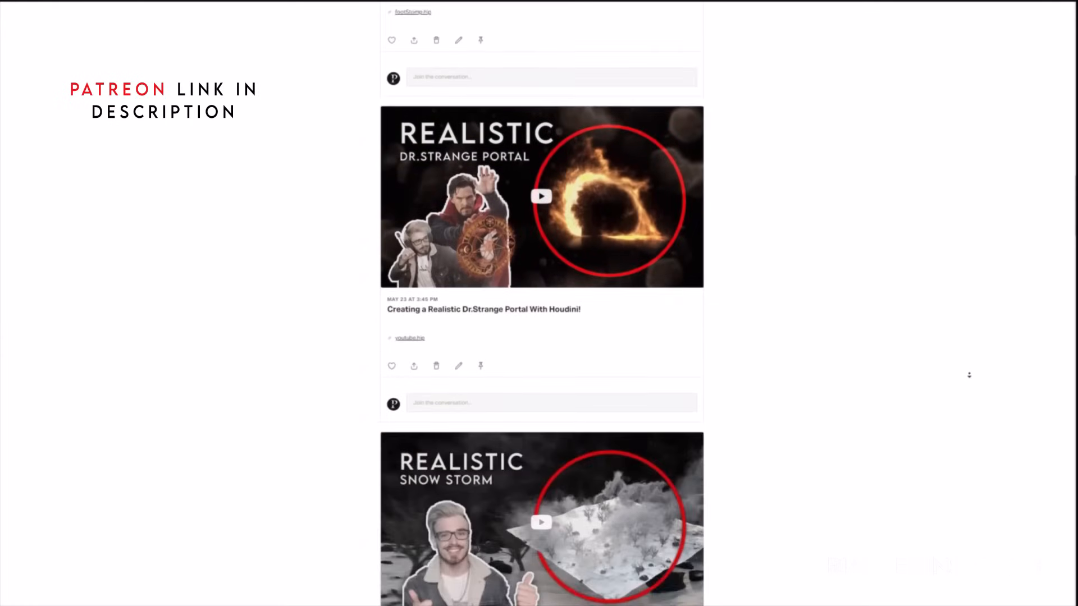
scroll(969, 375, "down", 15)
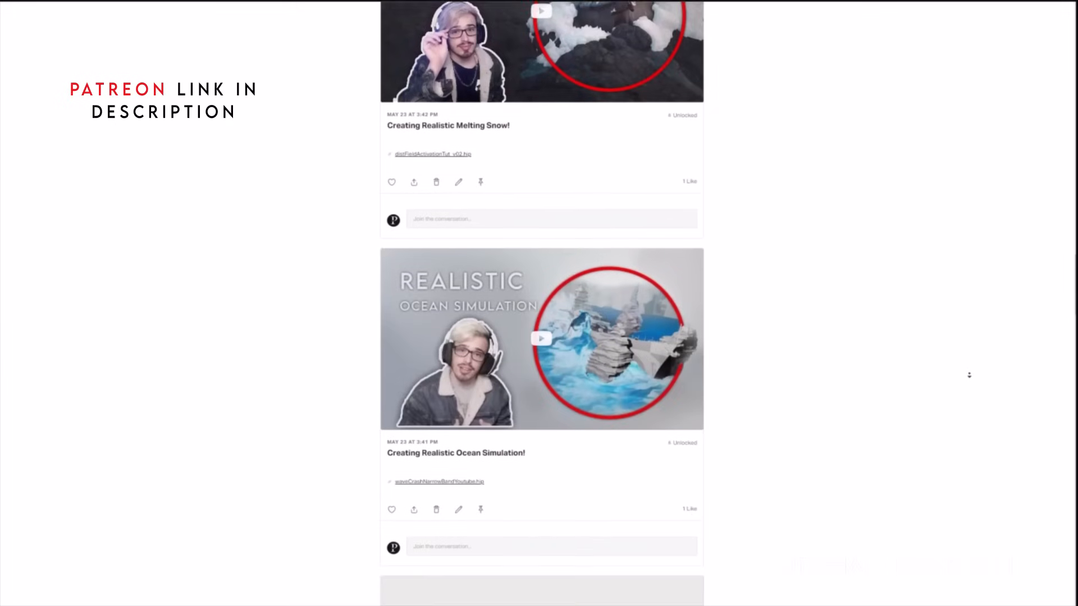
scroll(969, 375, "down", 15)
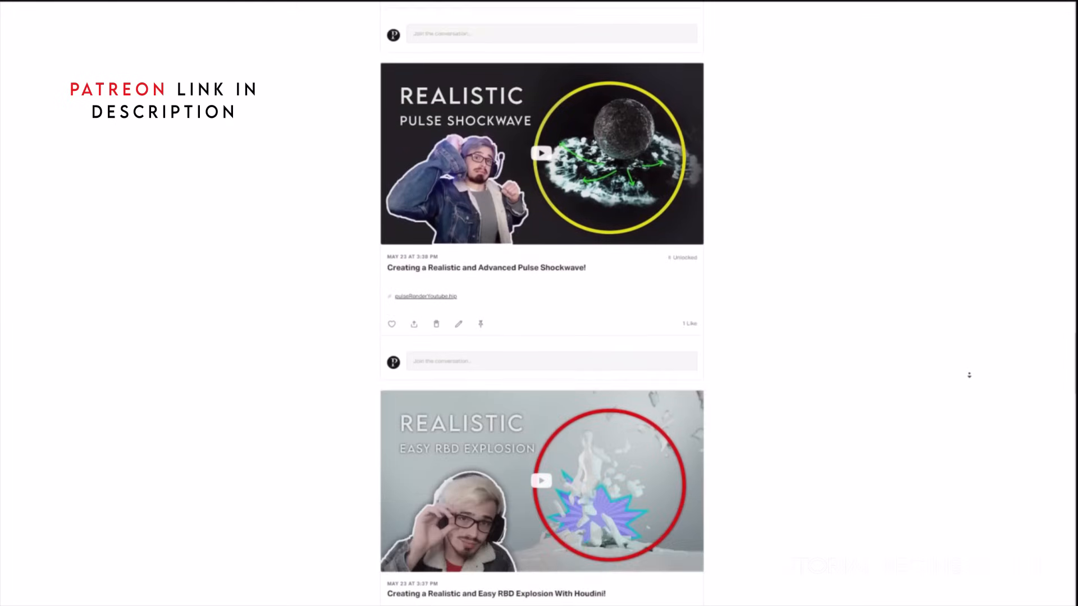
scroll(969, 375, "down", 15)
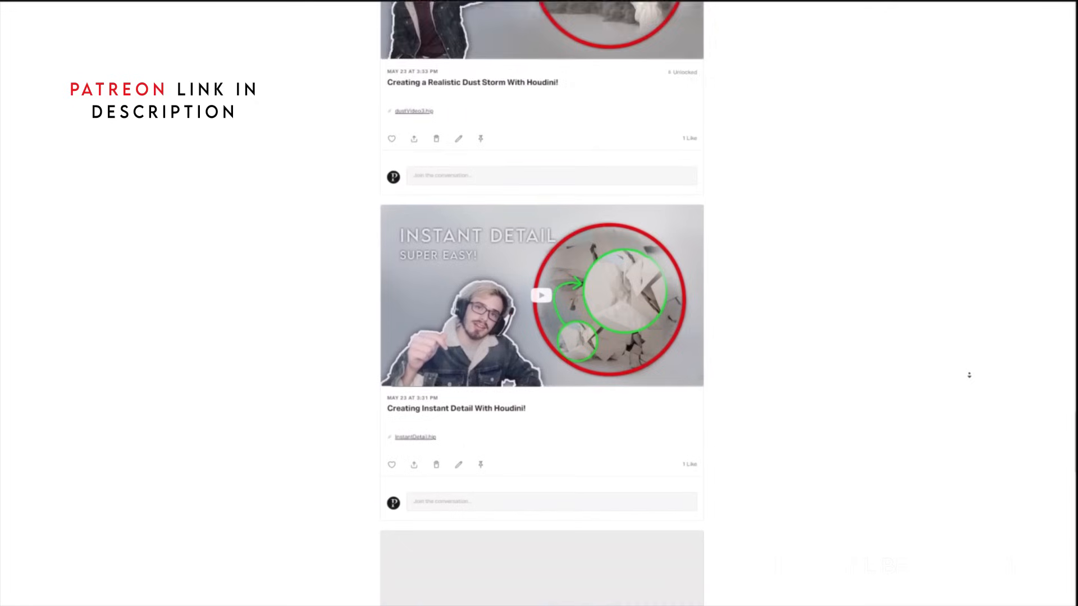
scroll(969, 375, "down", 11)
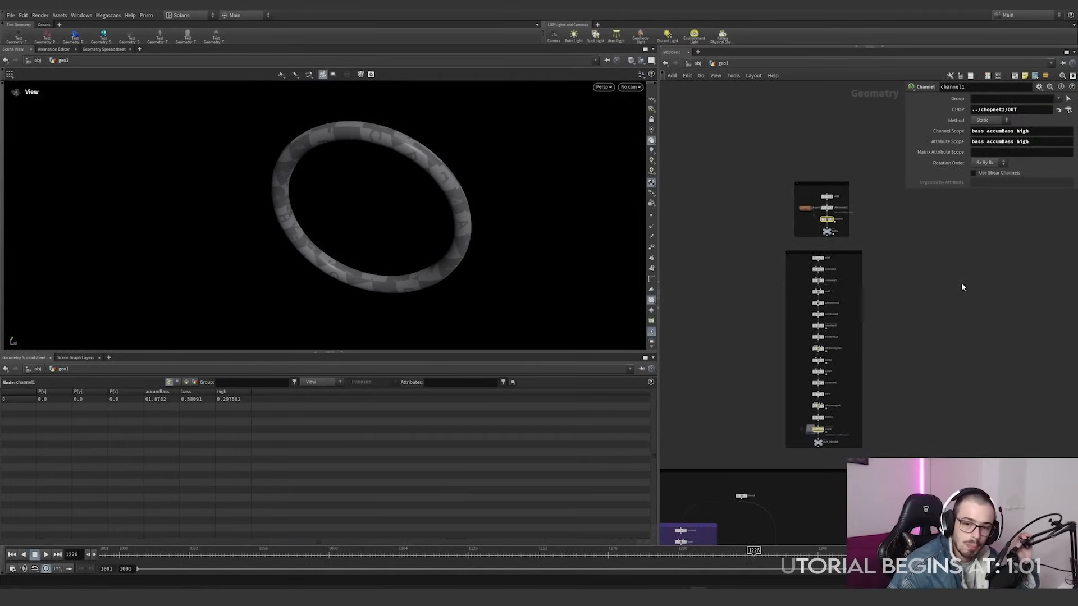
Examine the audio data setup in geo1: the chopnet1 network and the node chain from add1 to DATA
scroll(831, 216, "up", 5)
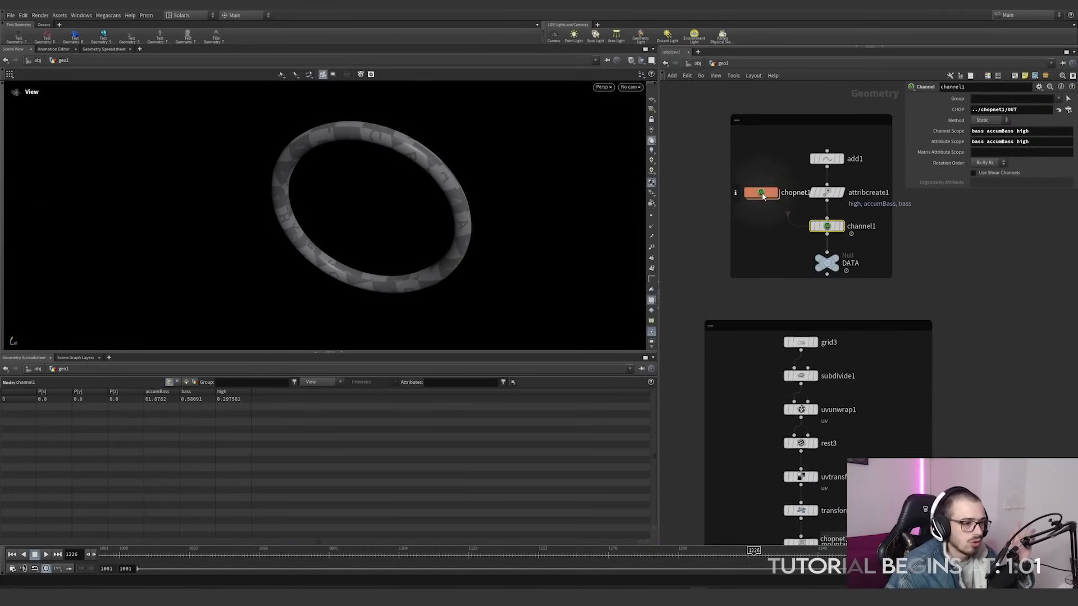
left_click_drag(762, 195, 723, 217)
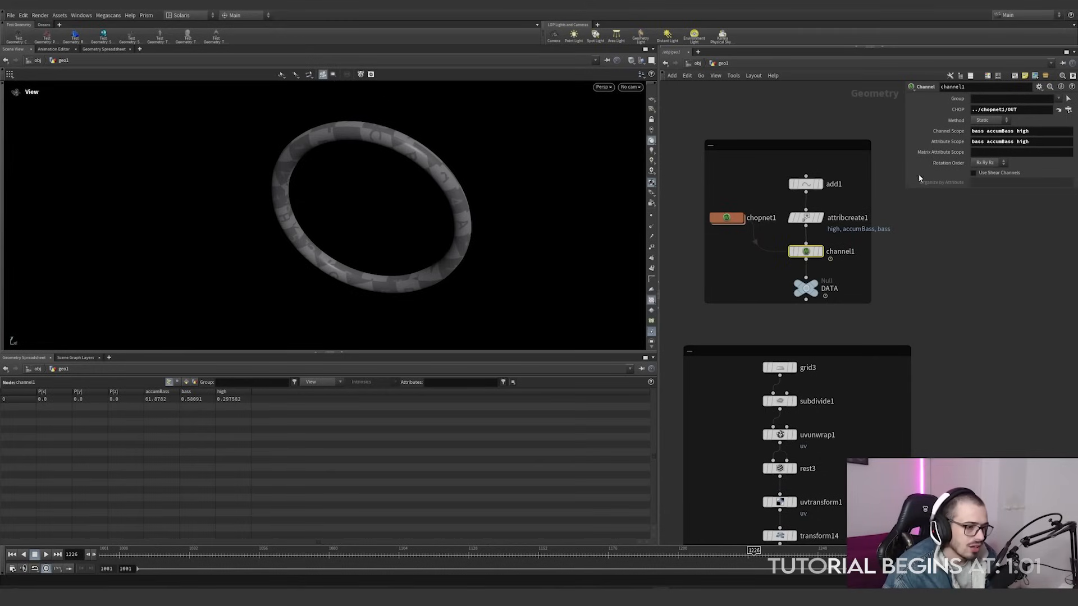
left_click_drag(682, 321, 884, 132)
left_click(727, 218)
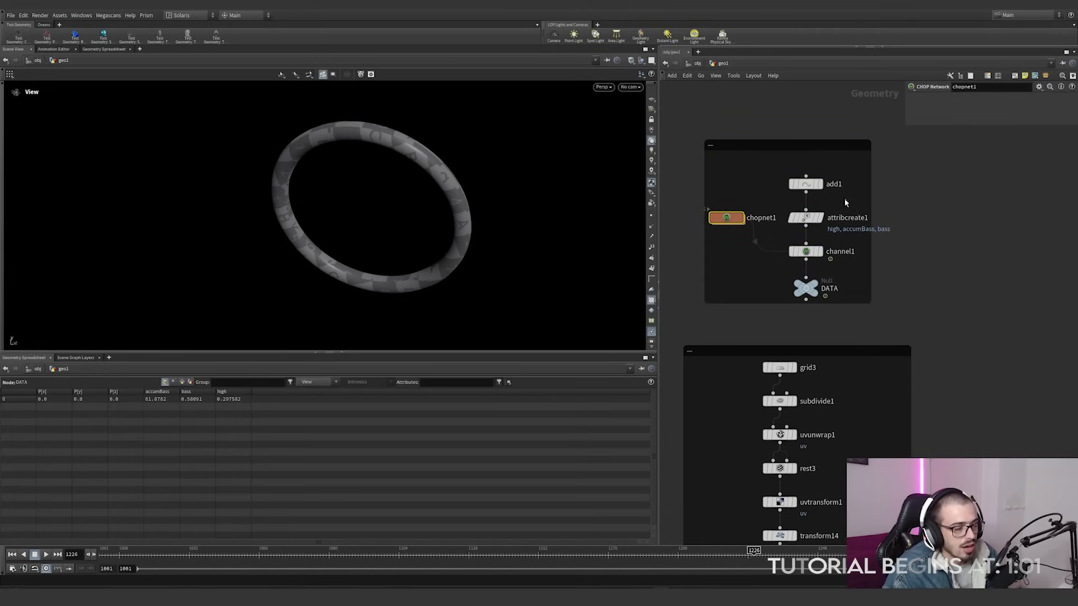
left_click(808, 184)
left_click_drag(763, 169, 887, 309)
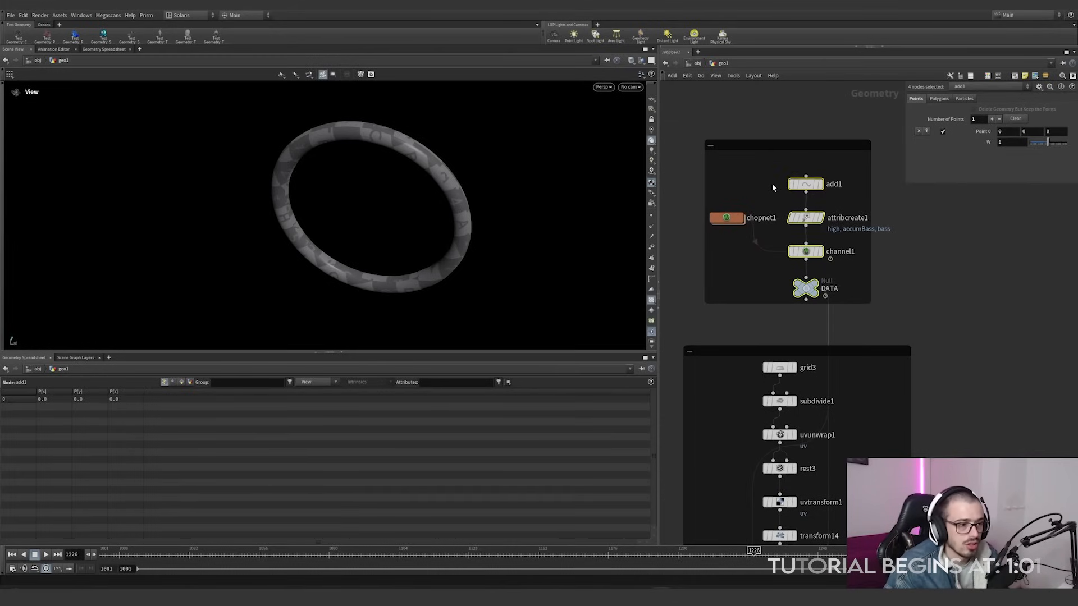
Display add1 and attribcreate1 in turn and review the high, accumBass and bass attribute names
left_click(820, 184)
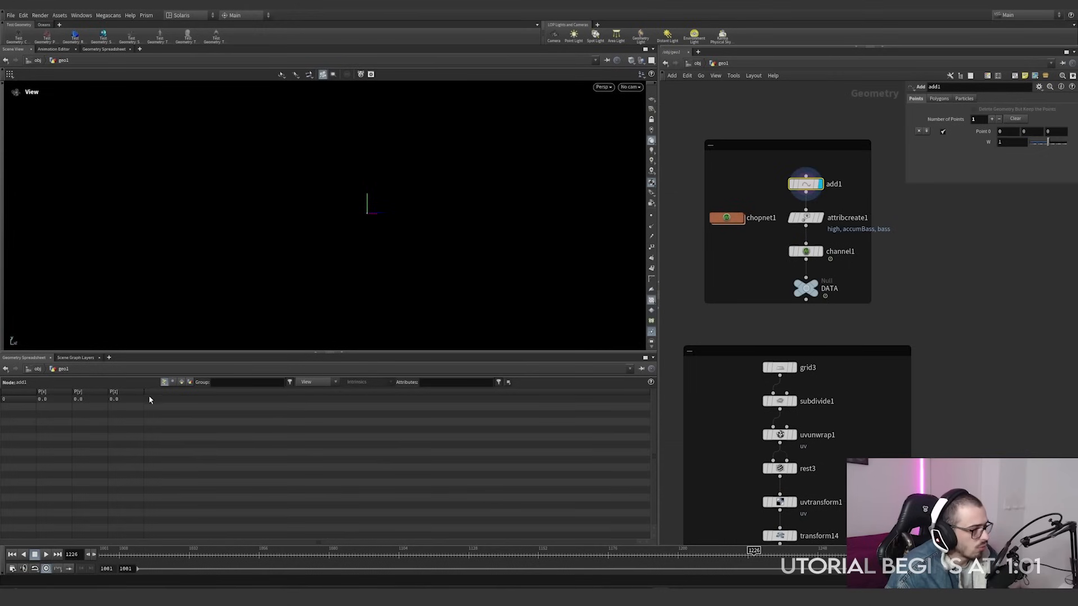
left_click(820, 218)
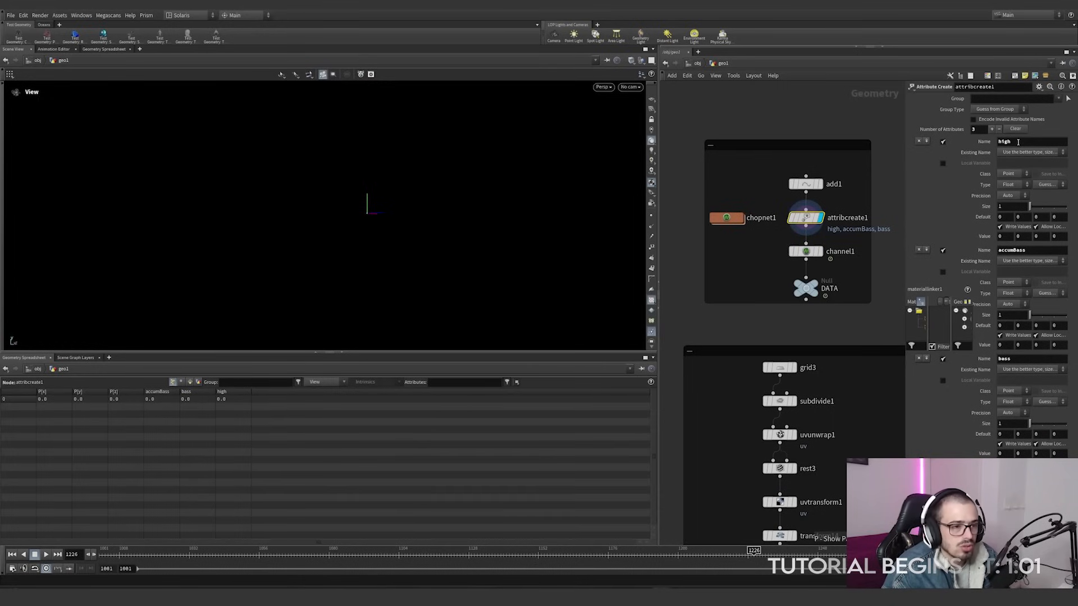
left_click_drag(1018, 142, 996, 142)
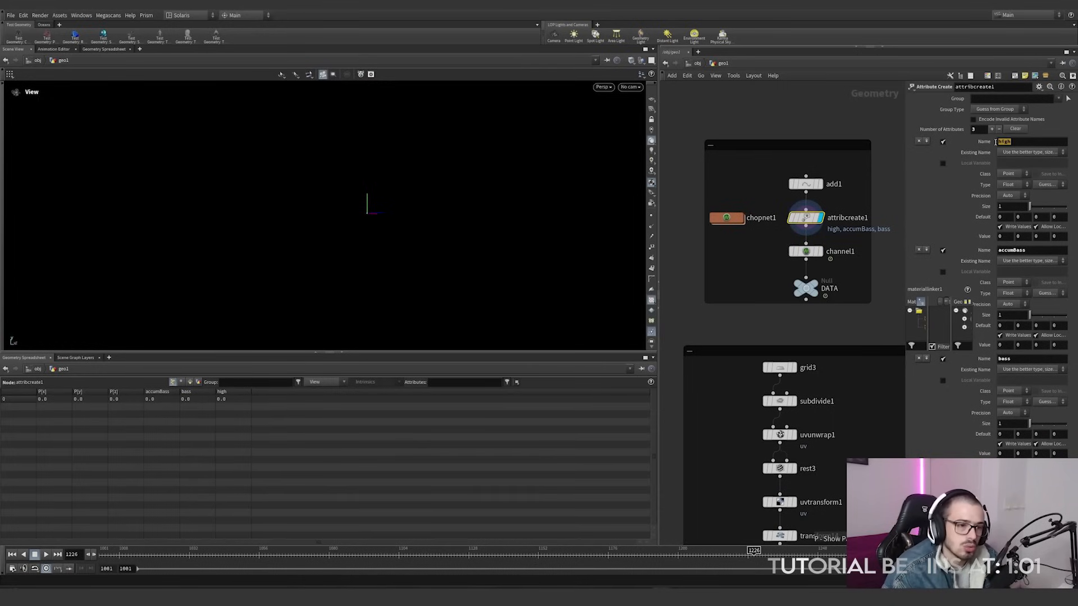
left_click_drag(1027, 250, 994, 250)
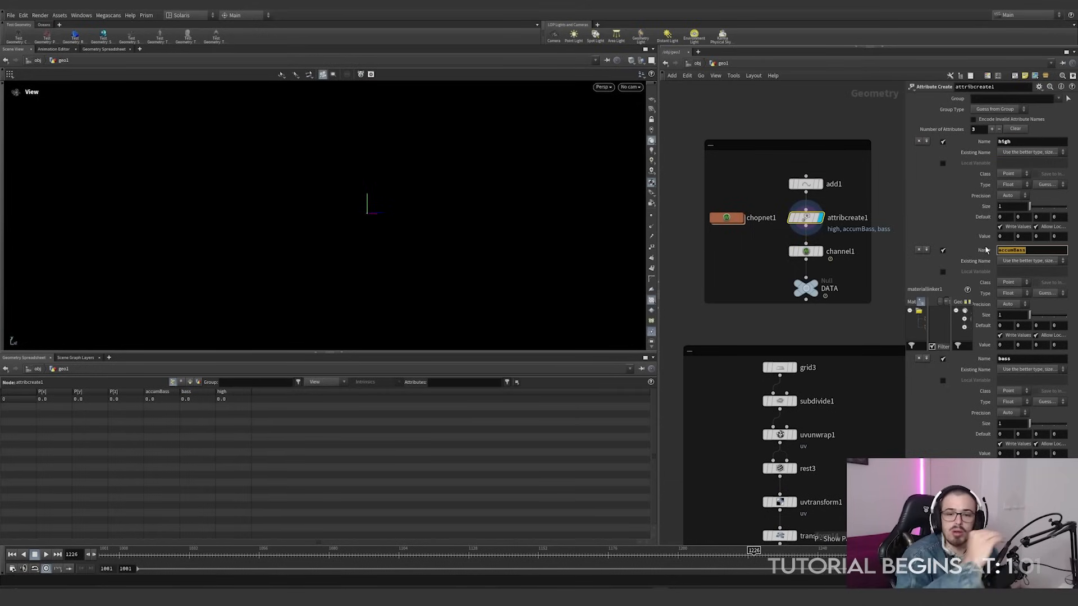
left_click_drag(1026, 359, 989, 360)
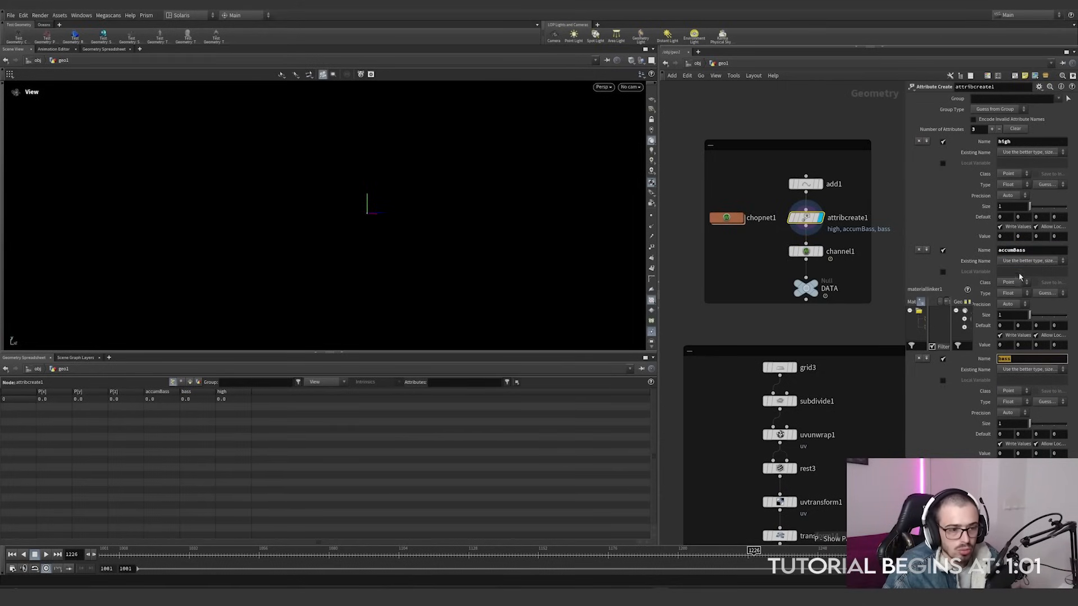
Display channel1 and review its CHOP path, channel scope and attribute scope
left_click(819, 251)
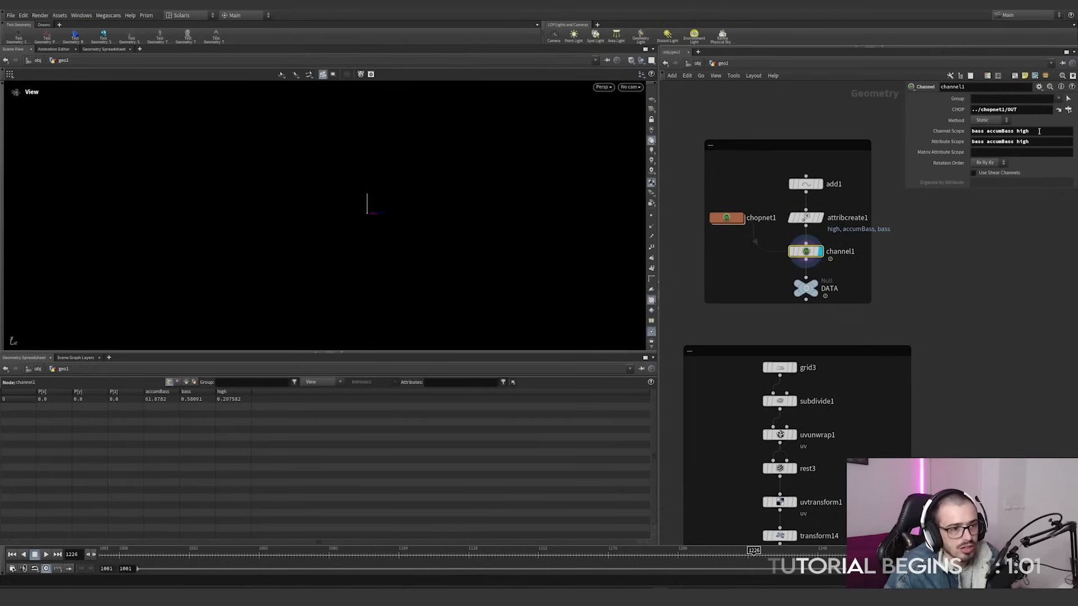
left_click_drag(1039, 131, 967, 131)
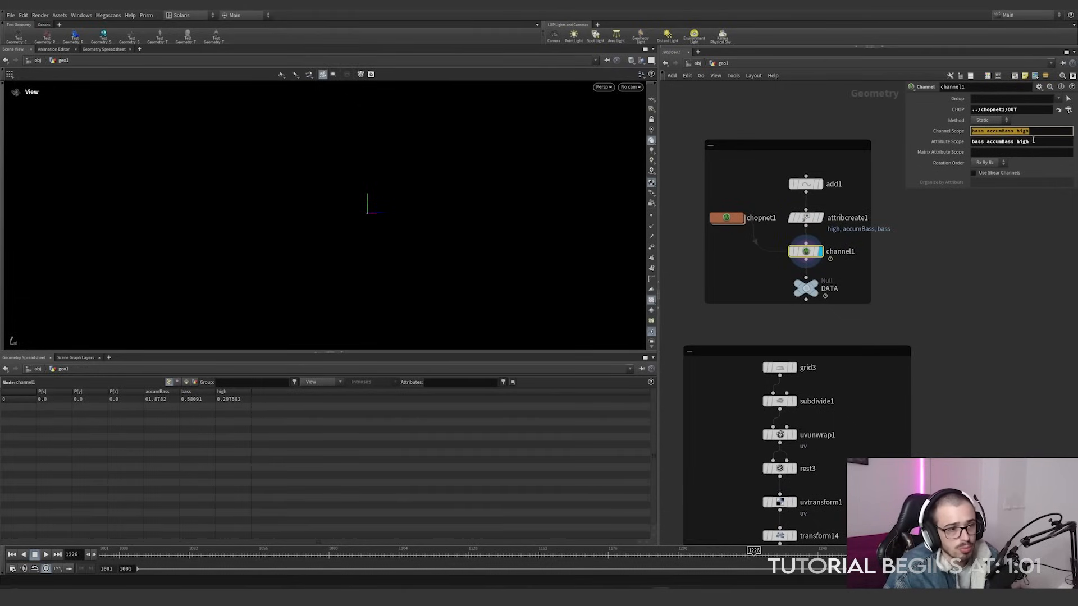
left_click_drag(1036, 141, 959, 146)
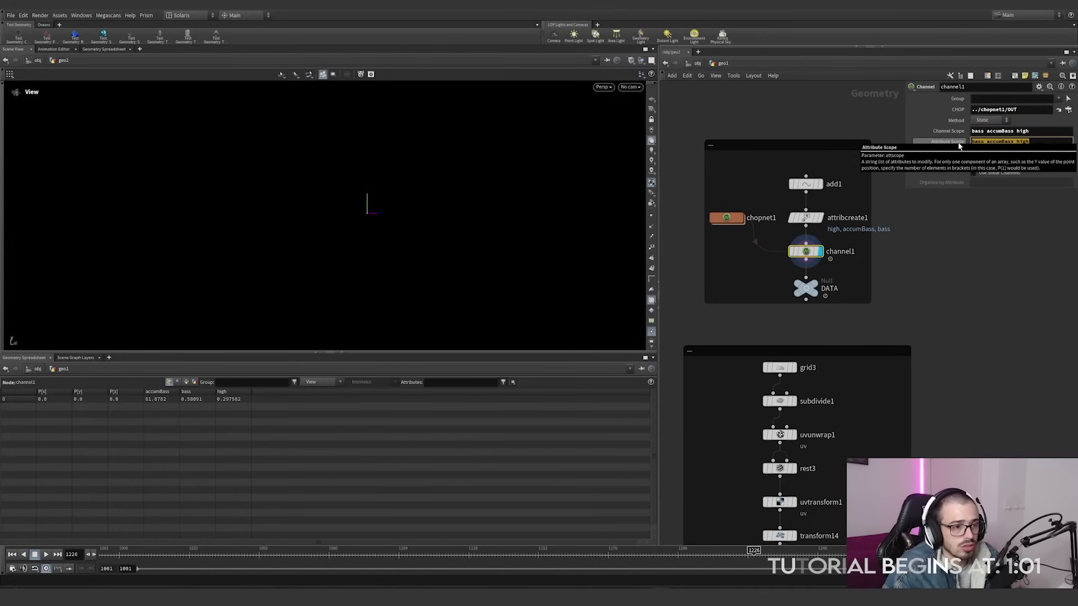
left_click_drag(1019, 110, 971, 112)
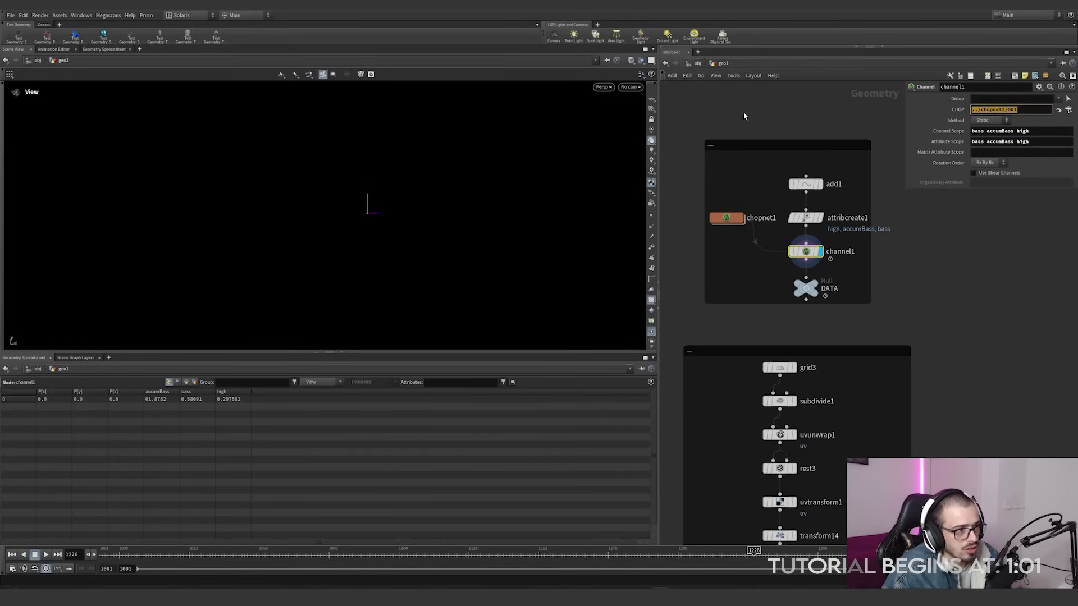
Set the network's dependency links to show for selected nodes
left_click(715, 75)
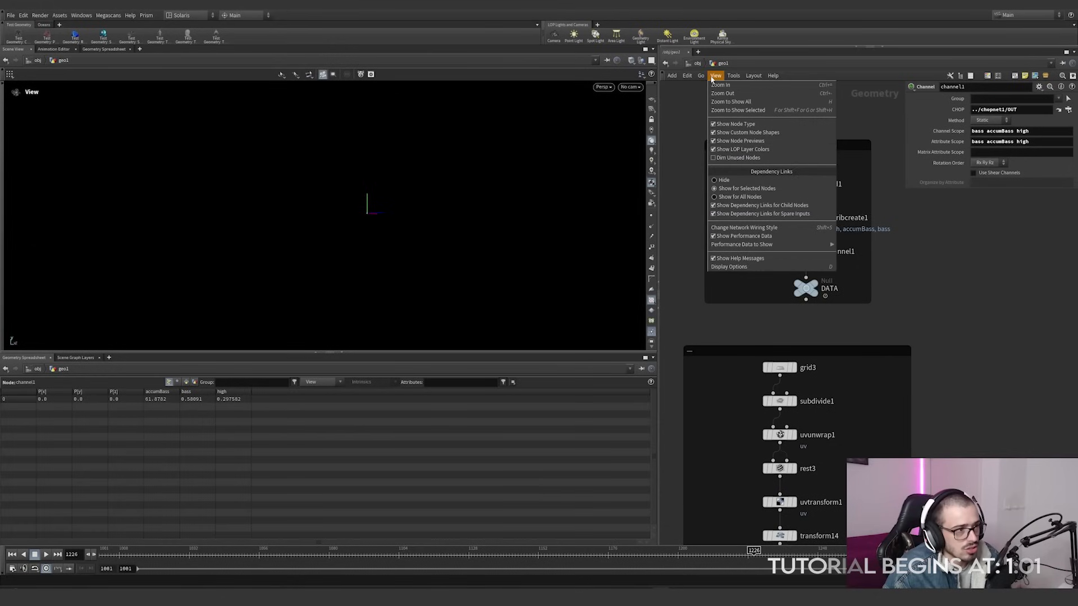
left_click(757, 189)
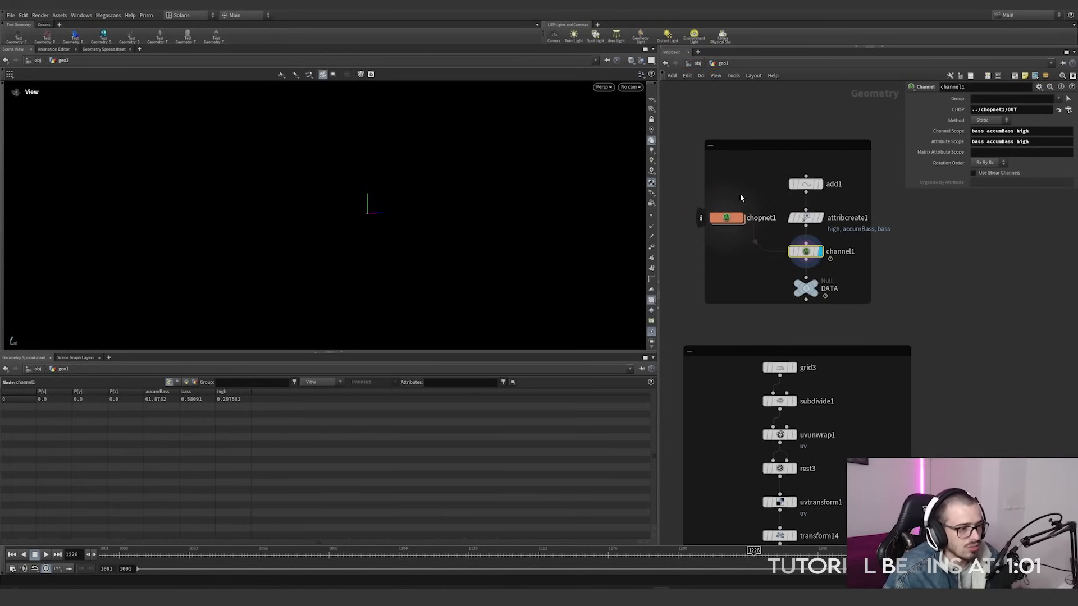
Open the chopnet1 network, look over its nodes and select the file1 node that loads the .wav track
double_click(730, 219)
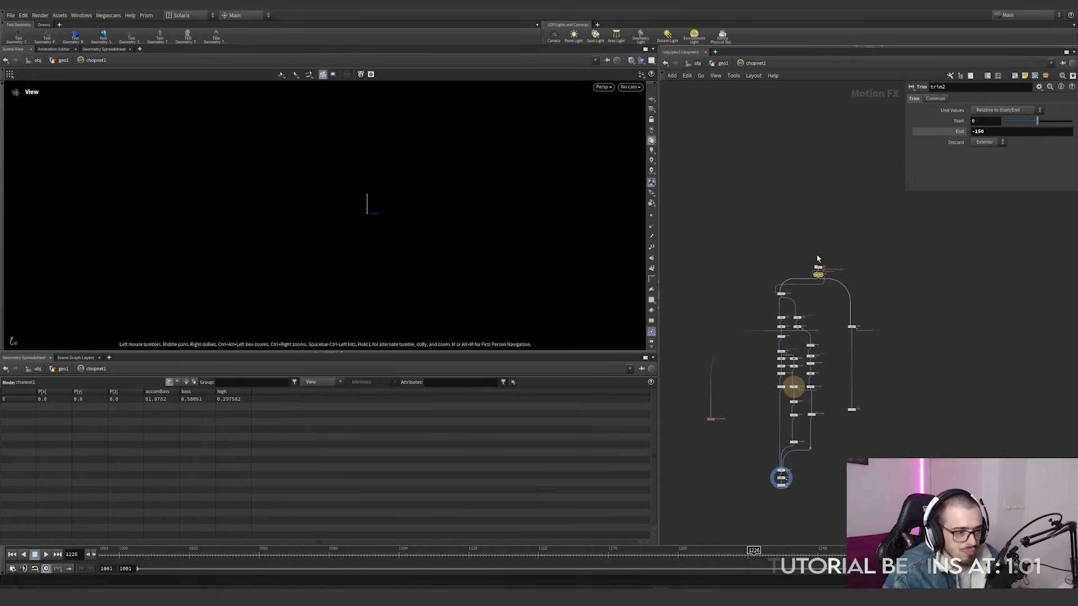
scroll(819, 231, "up", 3)
left_click_drag(708, 135, 887, 496)
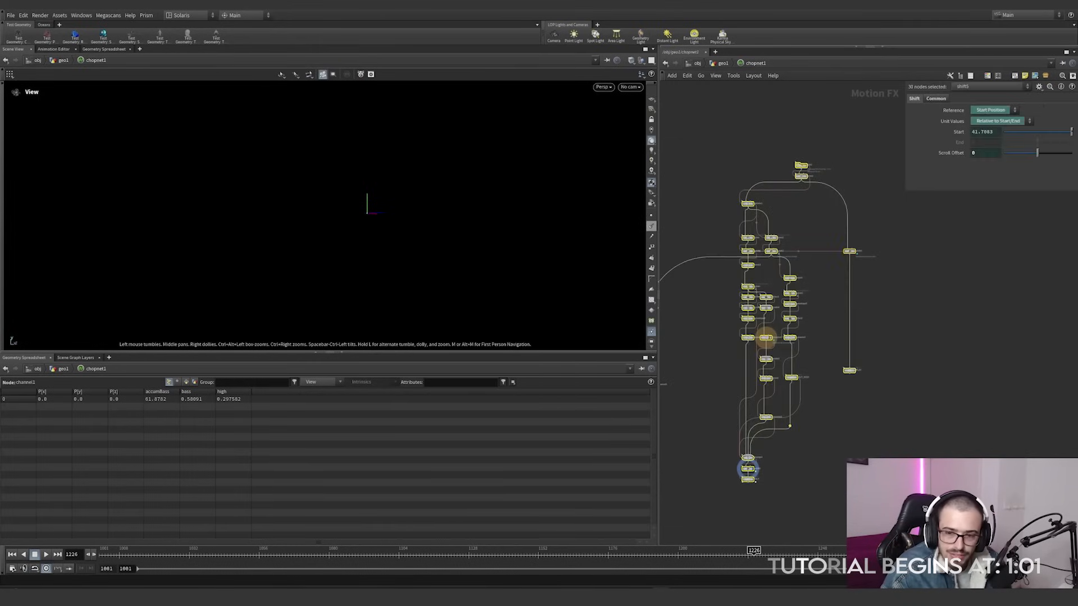
left_click(882, 285)
scroll(834, 173, "up", 6)
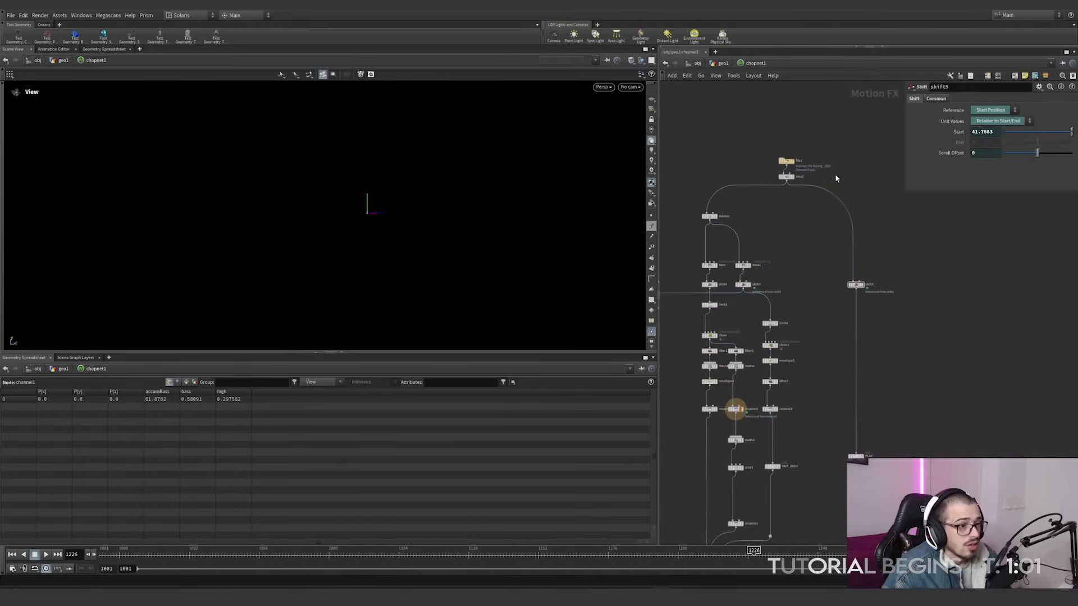
left_click_drag(808, 122, 681, 191)
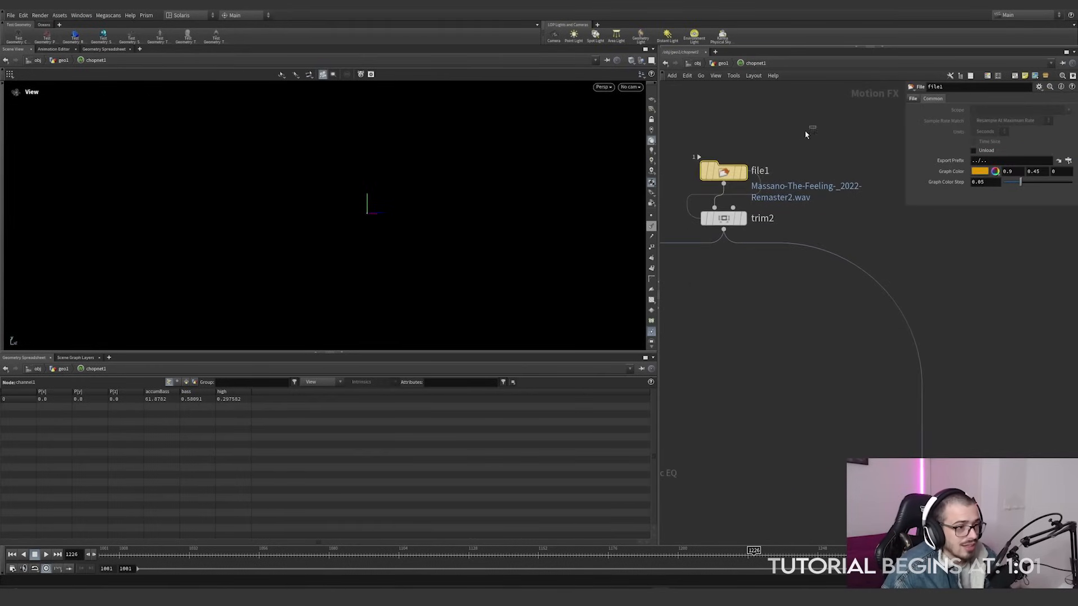
middle_click_drag(751, 183, 763, 224)
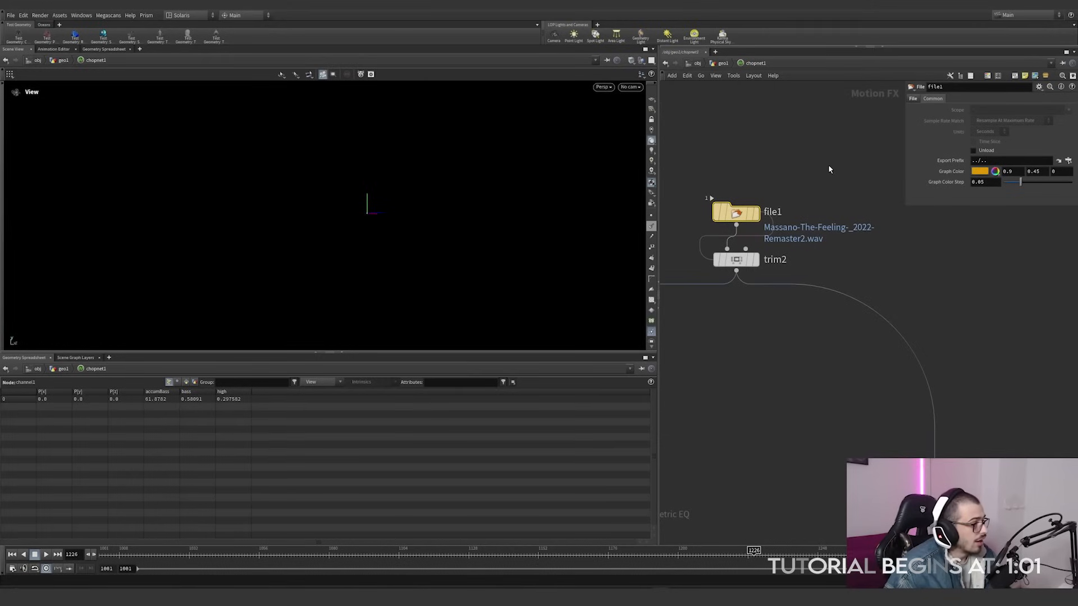
Display the file1 node and move the timeline to frame 1001
left_click_drag(741, 219, 741, 210)
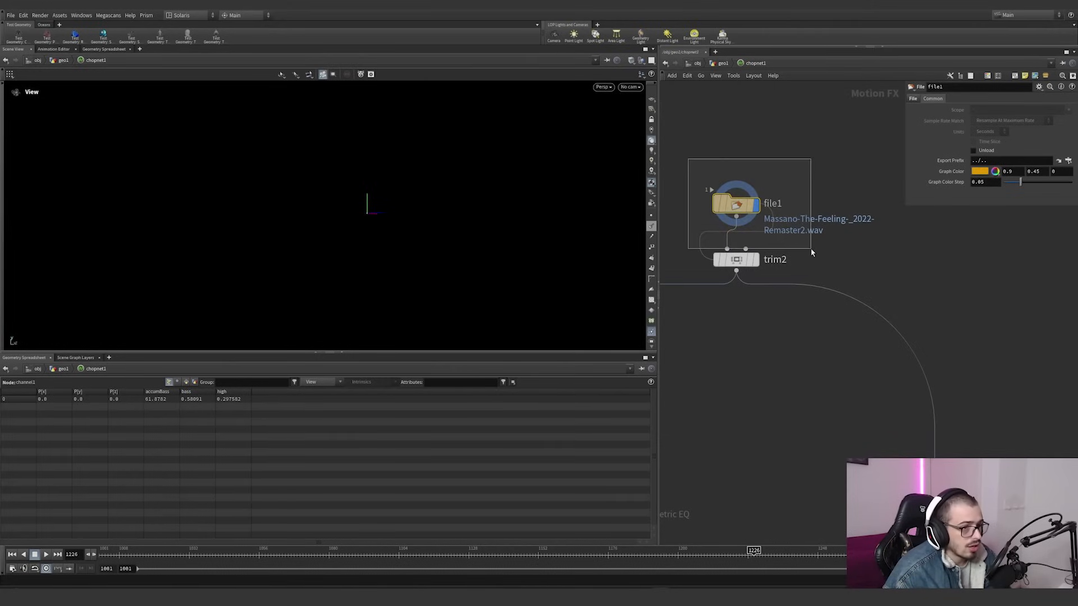
left_click_drag(734, 166, 690, 209)
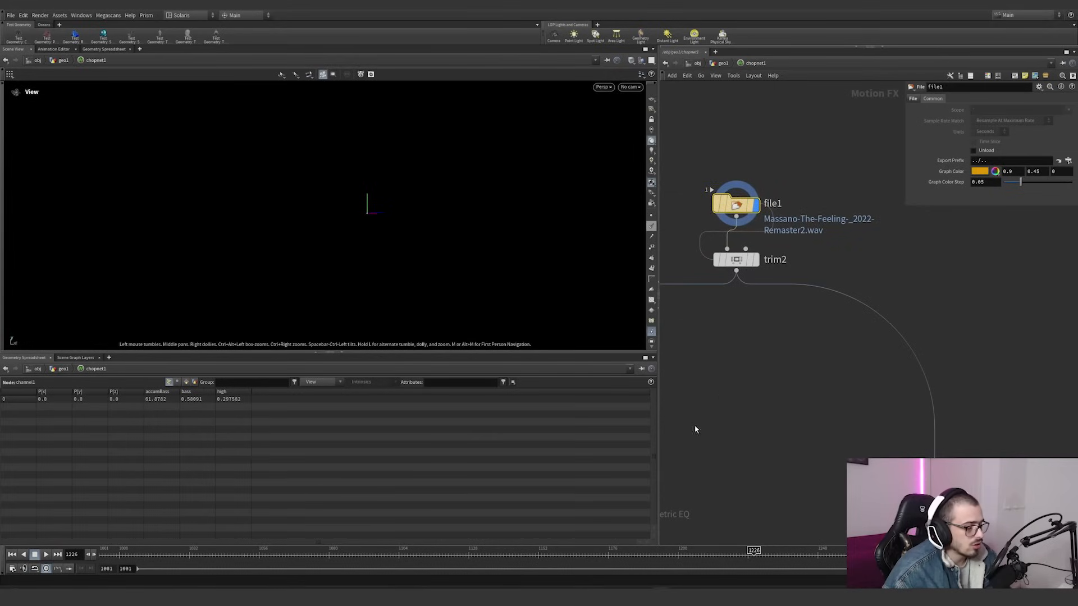
left_click_drag(438, 551, 377, 548)
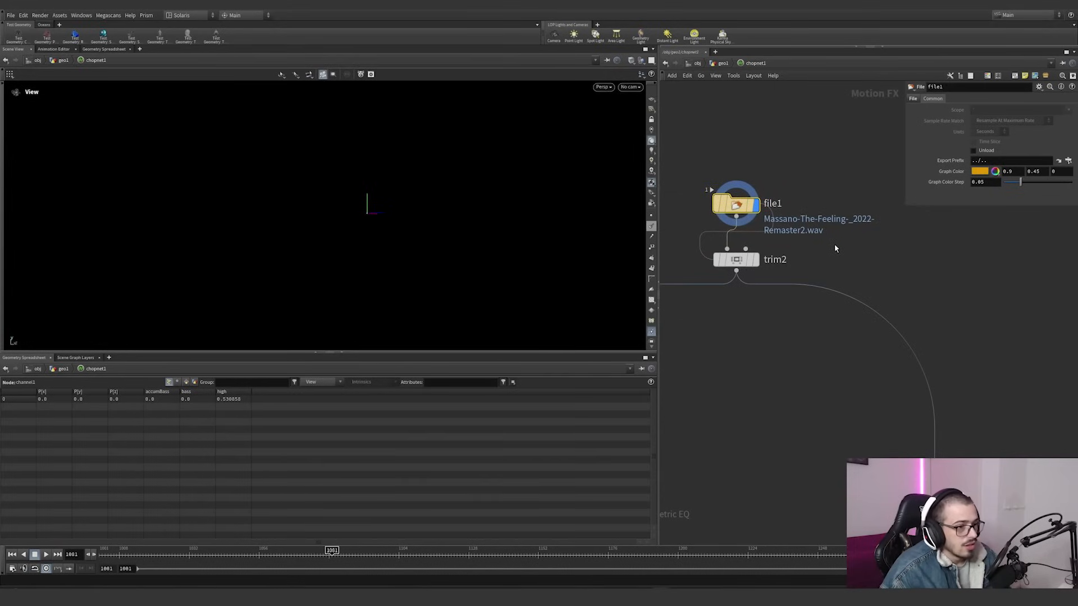
Duplicate the PLAY null beside file1, wire file1's output into the copy and display it
scroll(834, 249, "down", 5)
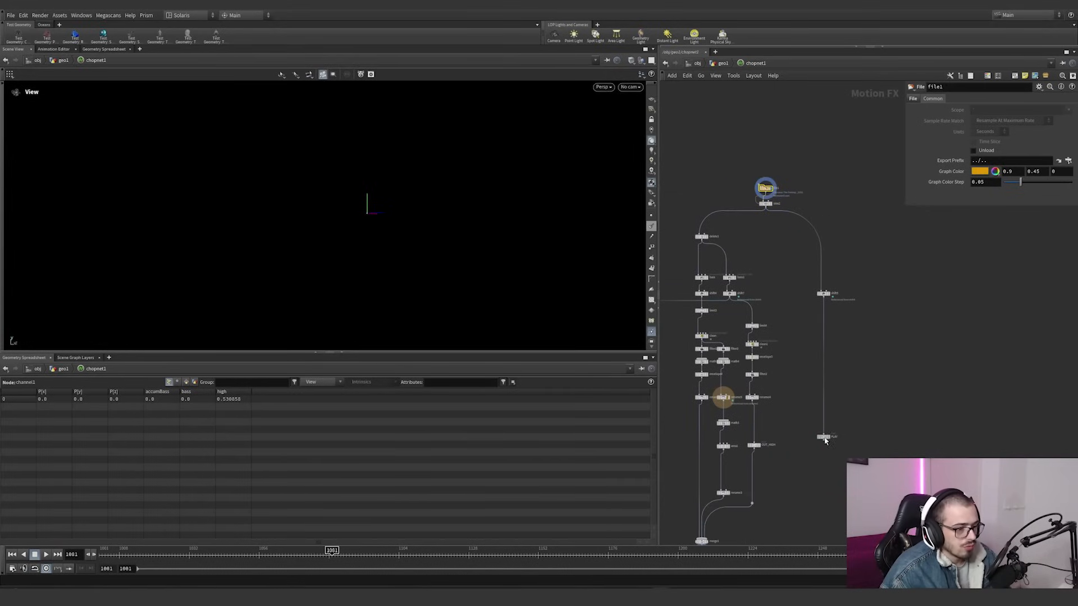
left_click_drag(821, 438, 860, 208)
scroll(826, 206, "up", 4)
scroll(774, 286, "down", 3)
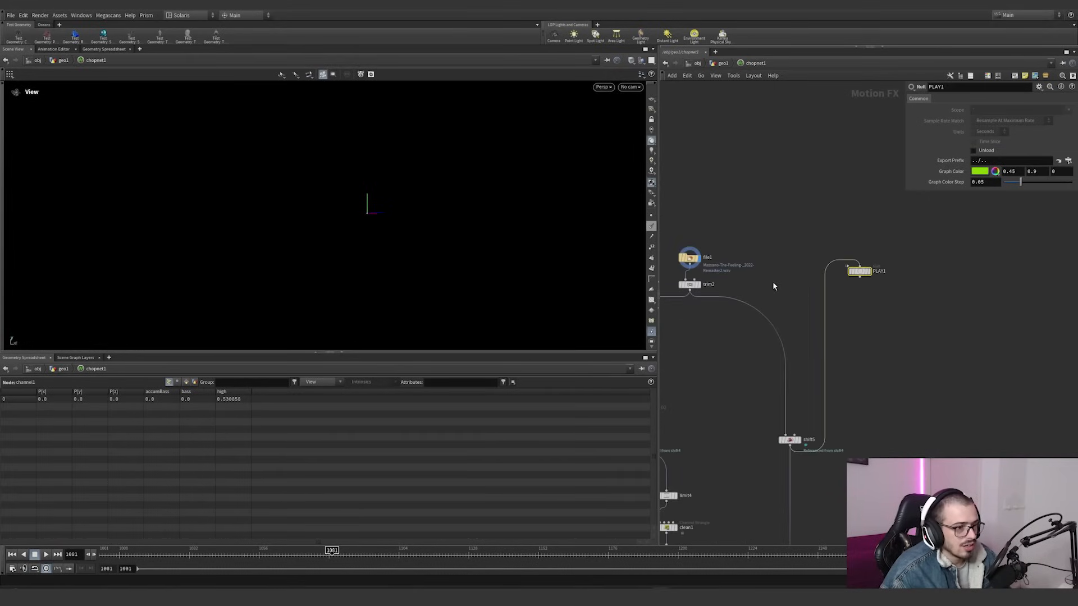
left_click_drag(687, 266, 863, 309)
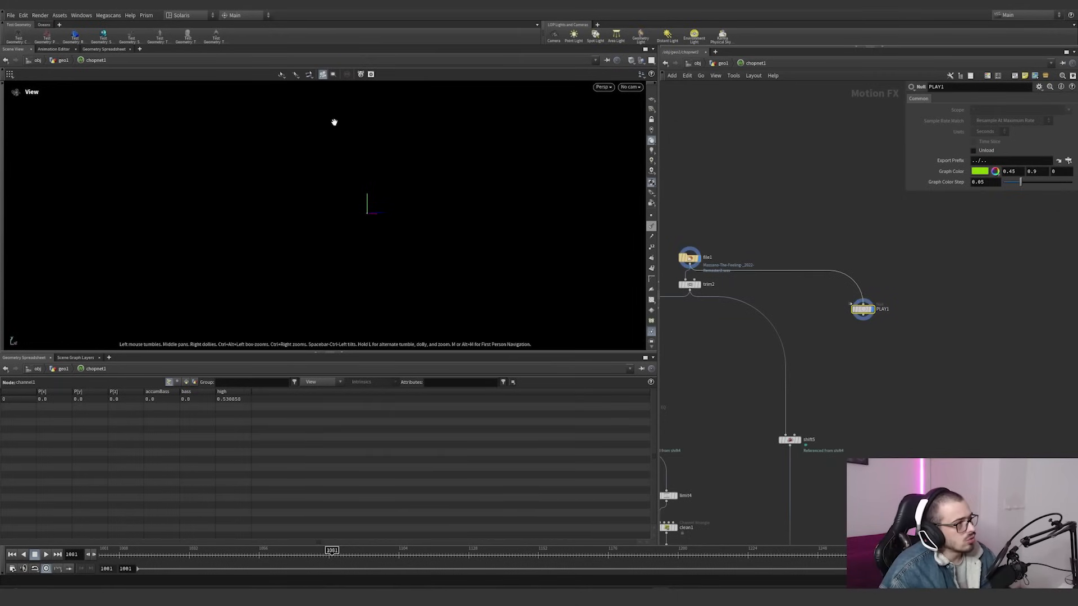
Add a Motion FX View pane beside the Geometry Spreadsheet to show the CHOP channels
left_click(55, 49)
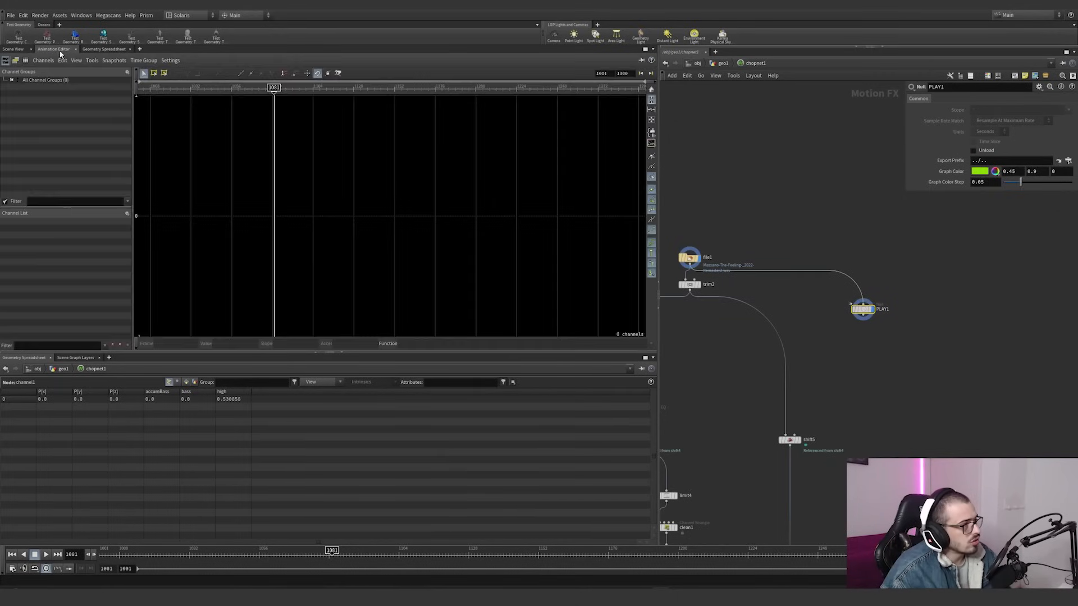
left_click(140, 49)
mouse_move(155, 68)
mouse_move(213, 160)
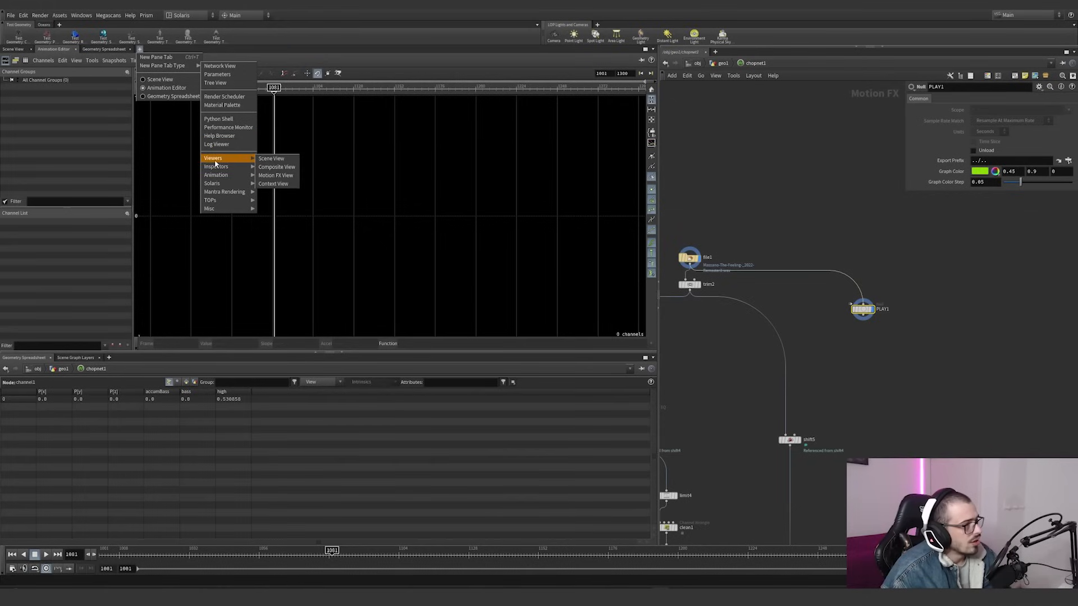
left_click(269, 175)
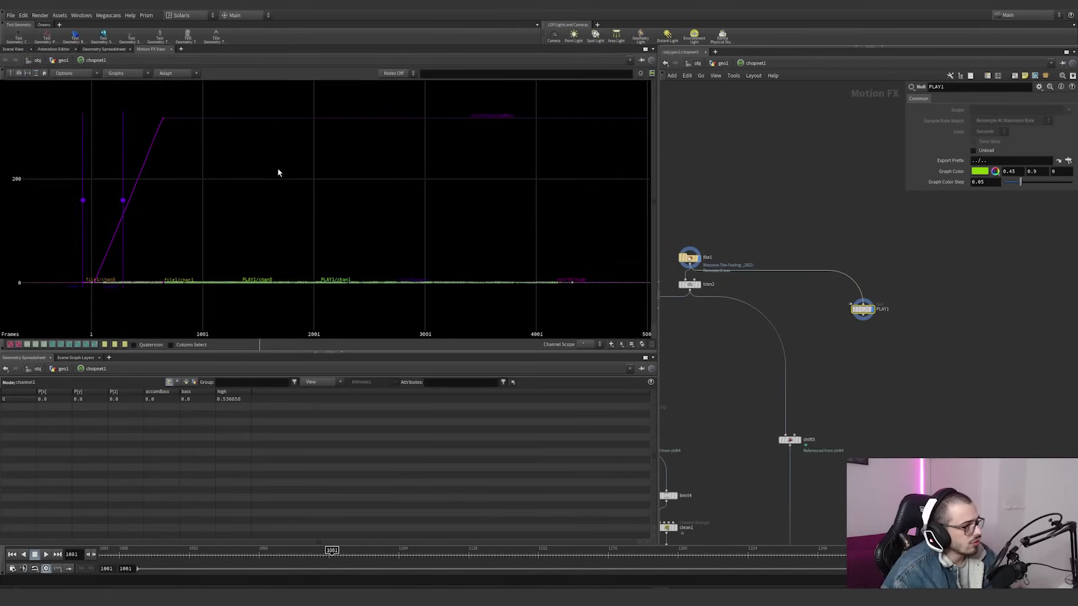
scroll(895, 310, "down", 2)
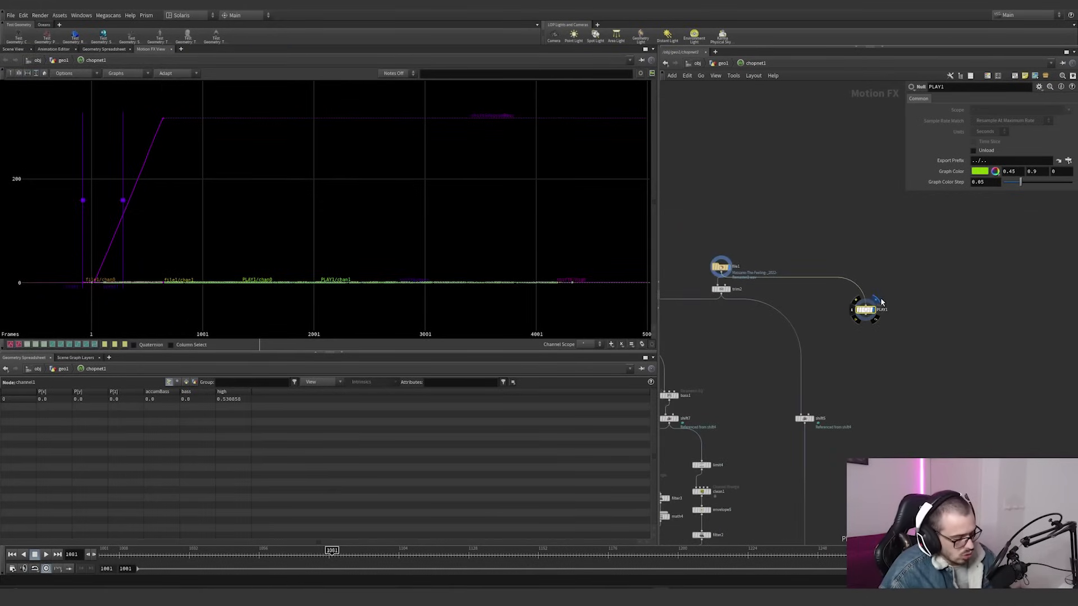
Display only the PLAY1 null and frame its whole waveform in the Motion FX View
left_click_drag(764, 237, 704, 279)
scroll(814, 362, "down", 5)
middle_click_drag(833, 365, 859, 236)
scroll(787, 391, "up", 6)
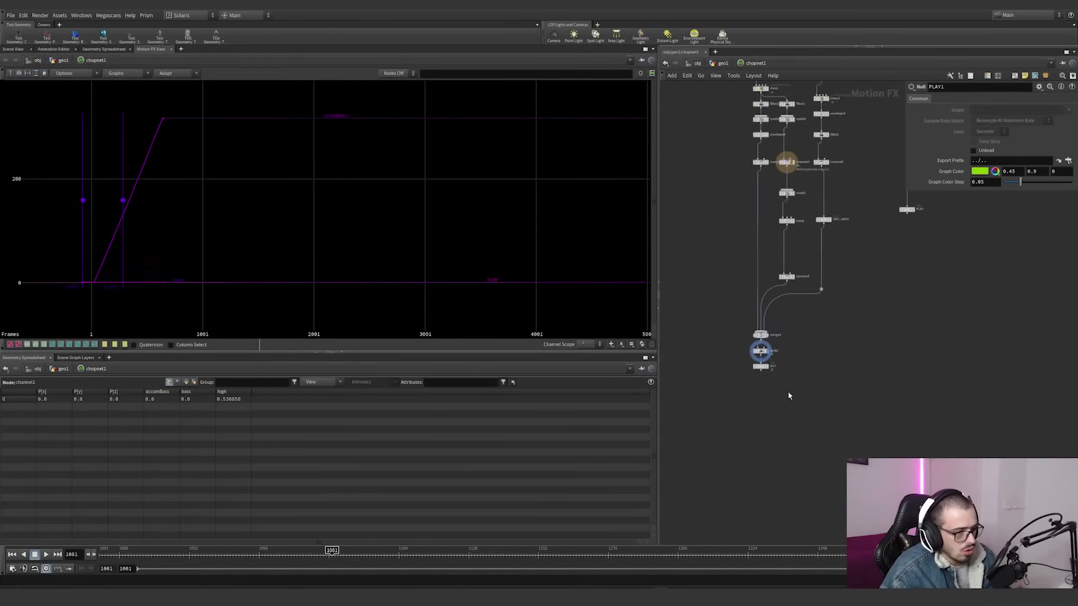
scroll(871, 316, "down", 5)
middle_click_drag(871, 315, 837, 318)
scroll(860, 253, "up", 6)
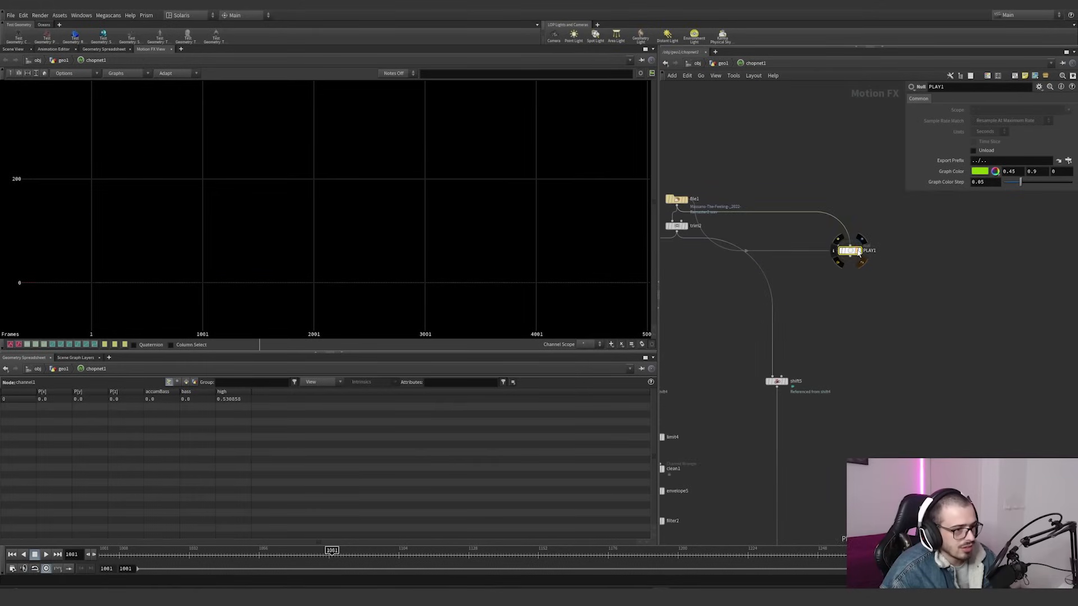
left_click(861, 252)
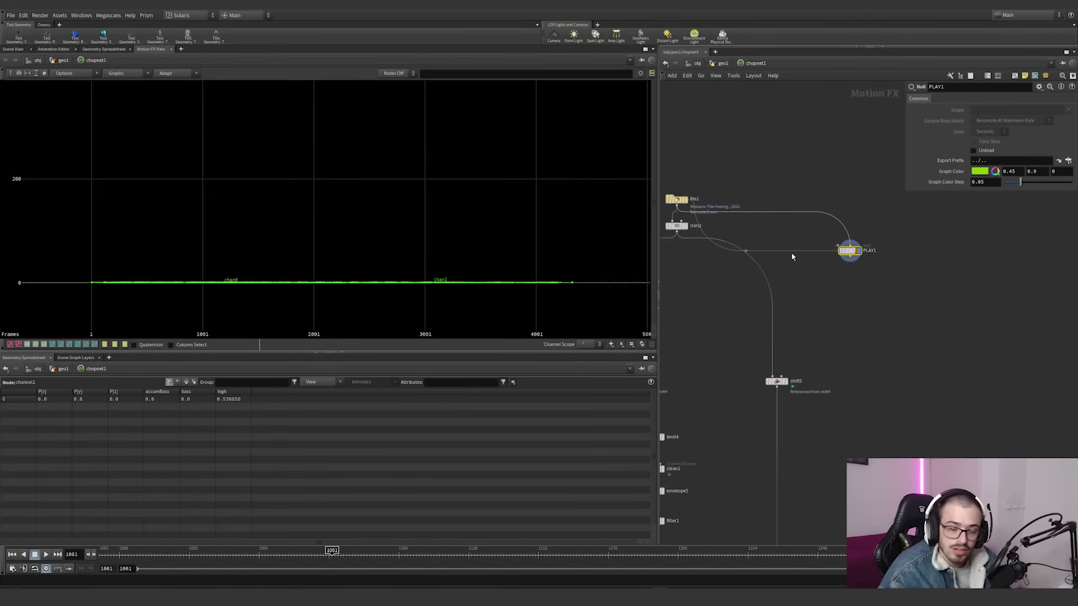
key("h")
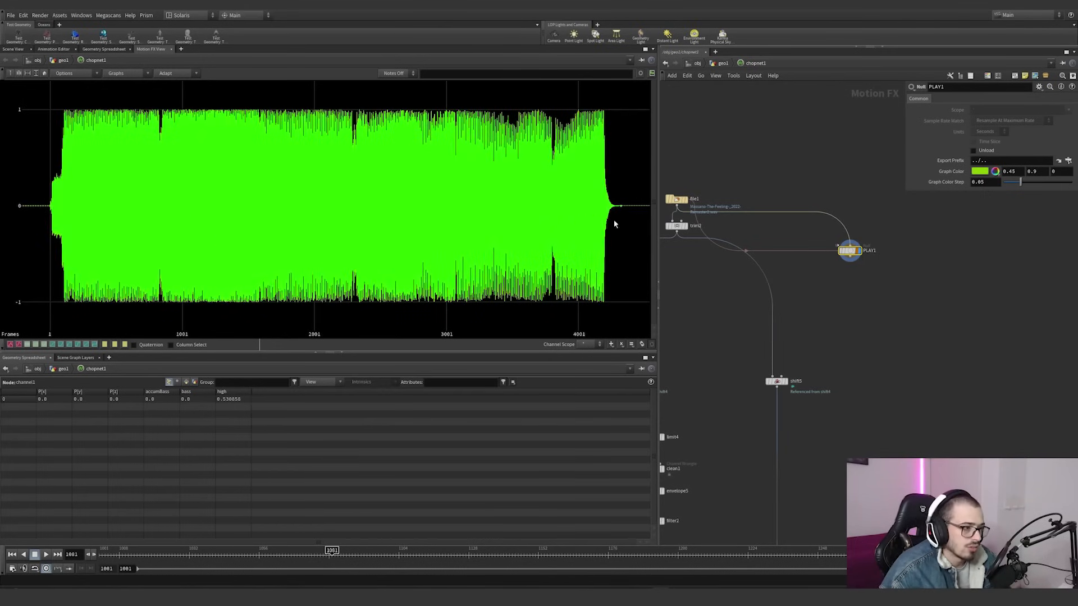
Move the PLAY1 null further down and feed it from trim2 instead of file1
left_click_drag(848, 251, 848, 276)
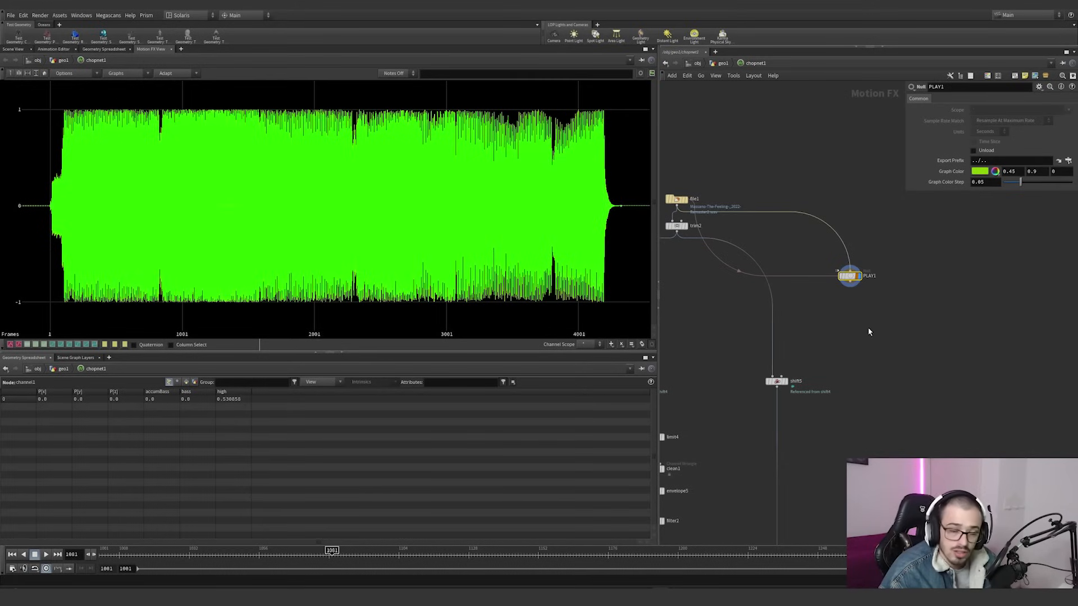
left_click_drag(850, 275, 856, 303)
middle_click_drag(819, 247, 863, 281)
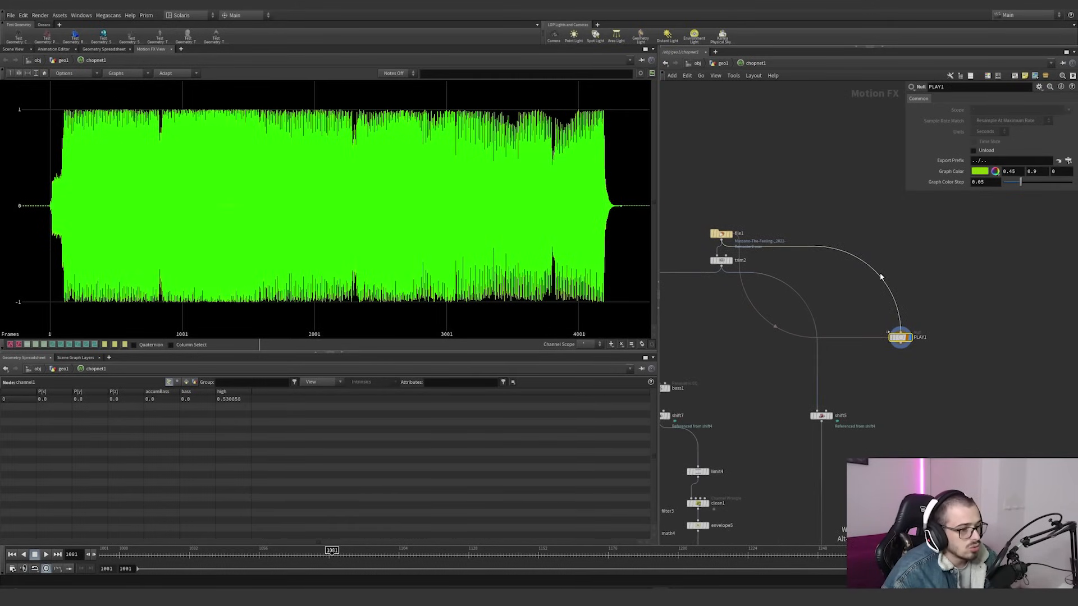
left_click_drag(880, 279, 722, 265)
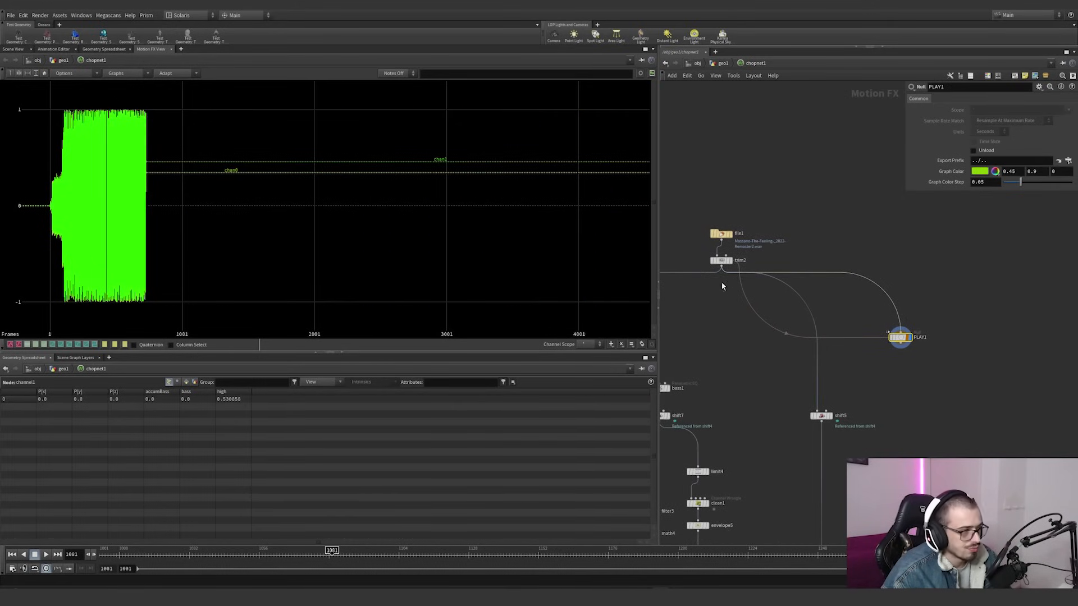
Try an End value of -144 on the trim2 node and undo the parameter changes
left_click_drag(752, 309, 707, 251)
mouse_move(982, 132)
middle_mouse_down()
mouse_move(985, 118)
mouse_move(1059, 123)
mouse_move(985, 133)
middle_mouse_up()
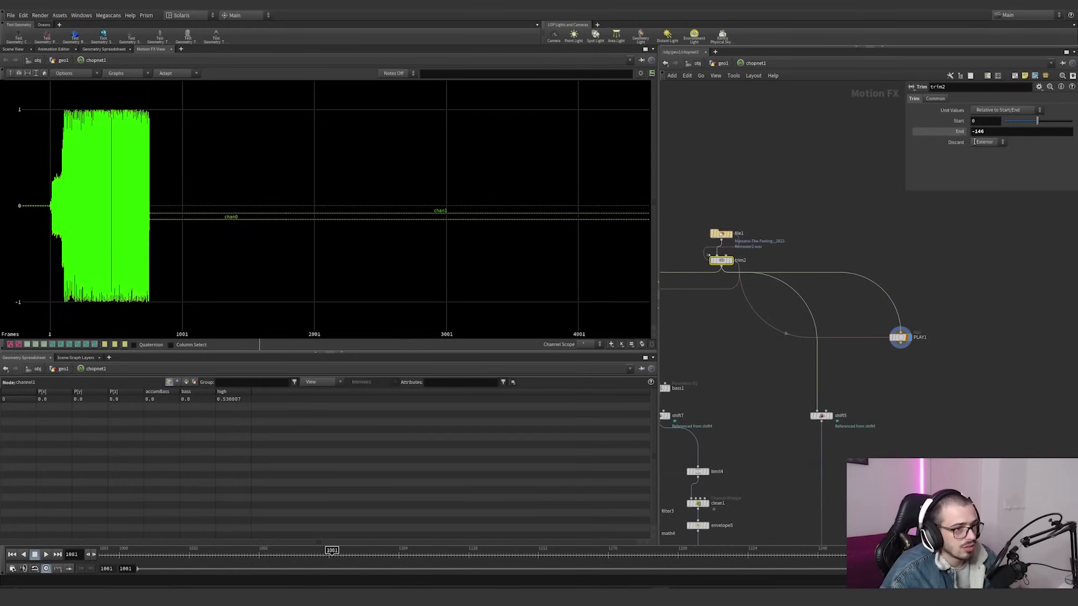
key("ctrl+z")
key("ctrl+z")
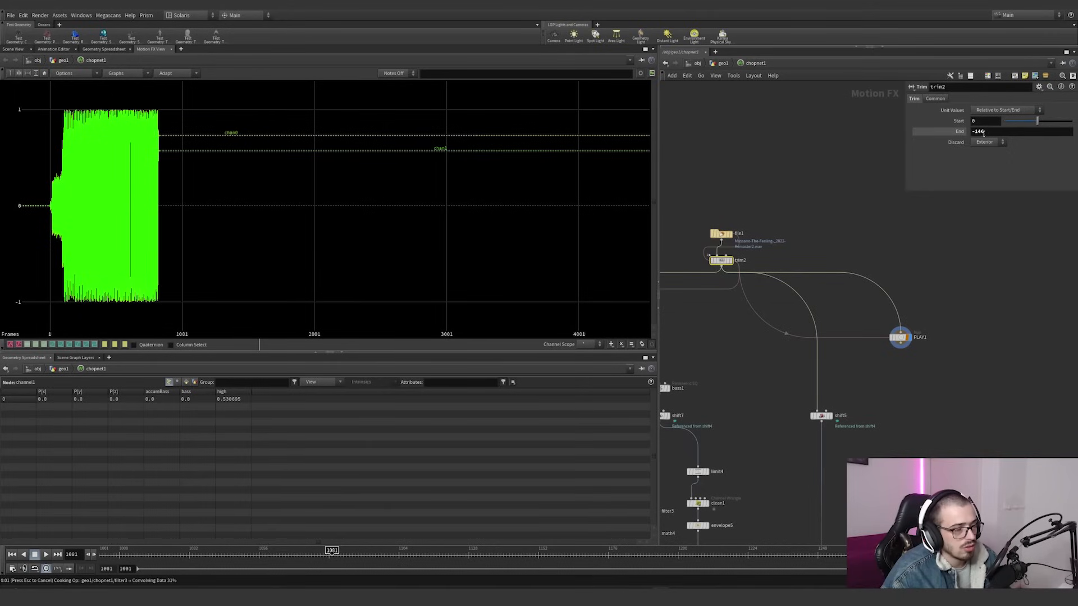
key("ctrl+z")
left_click(978, 133)
left_click(978, 305)
left_click_drag(978, 305, 879, 360)
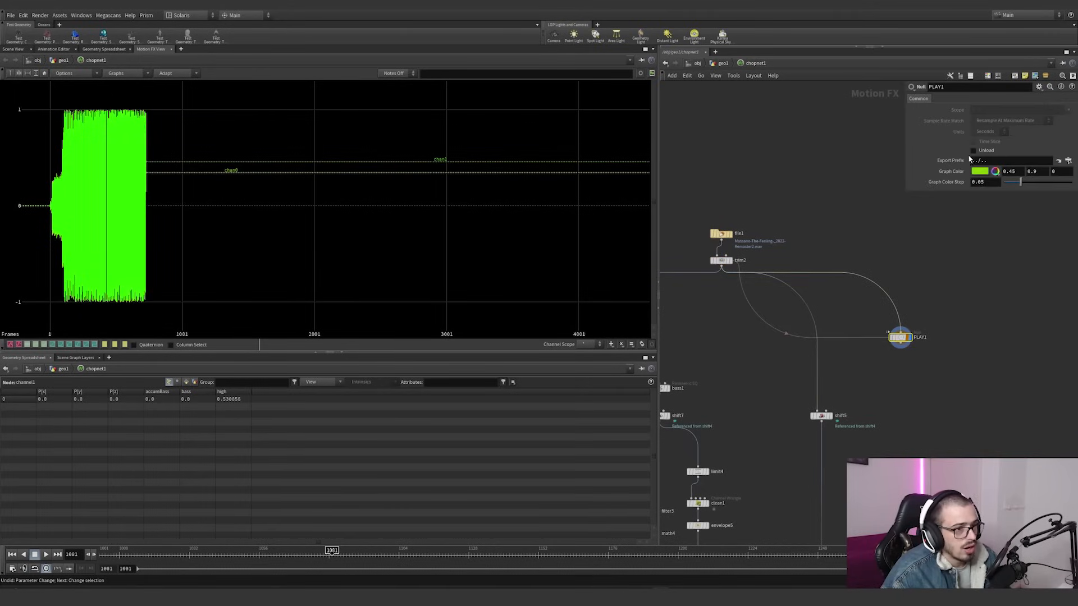
Select trim2 and review the End value that cuts the length of the track
left_click_drag(804, 255, 688, 287)
left_click_drag(986, 133, 973, 134)
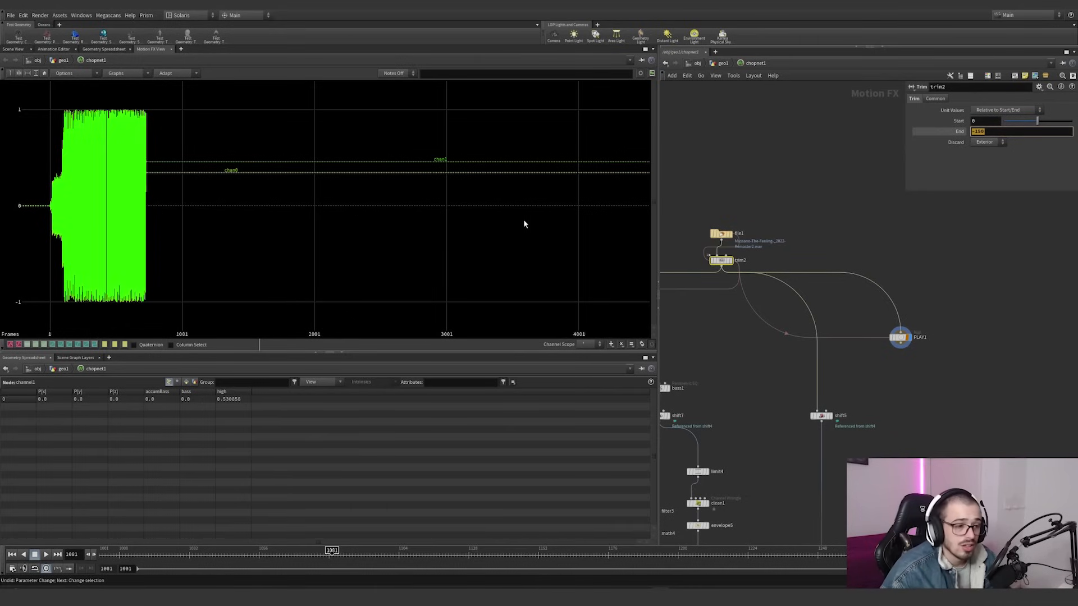
left_click_drag(939, 298, 931, 385)
middle_click_drag(845, 344, 921, 320)
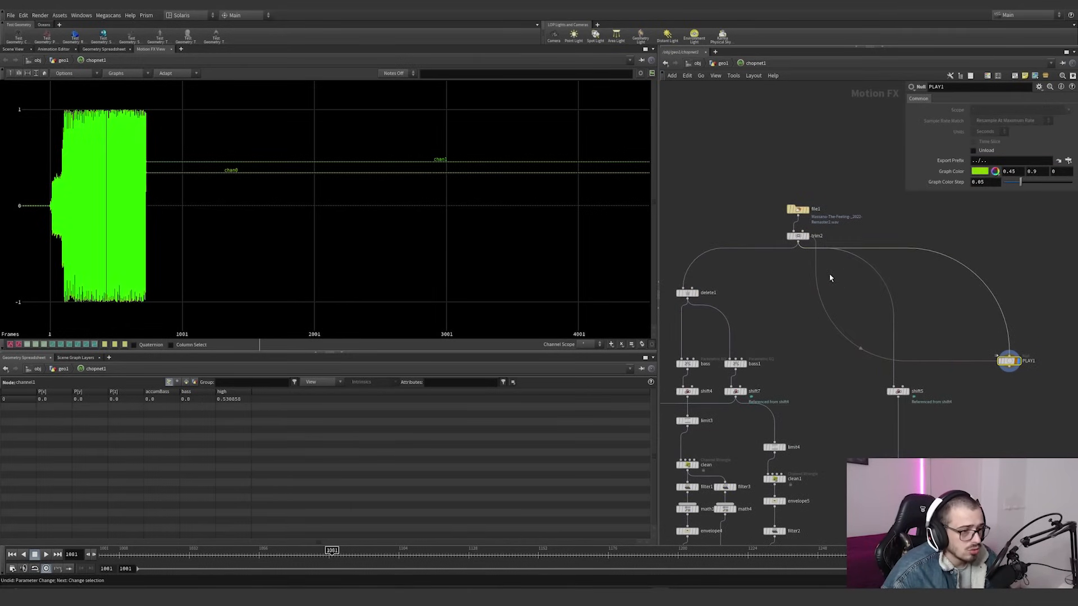
Frame the trimmed waveform, then inspect delete1's Delete settings and the channel names it offers
left_click(687, 293)
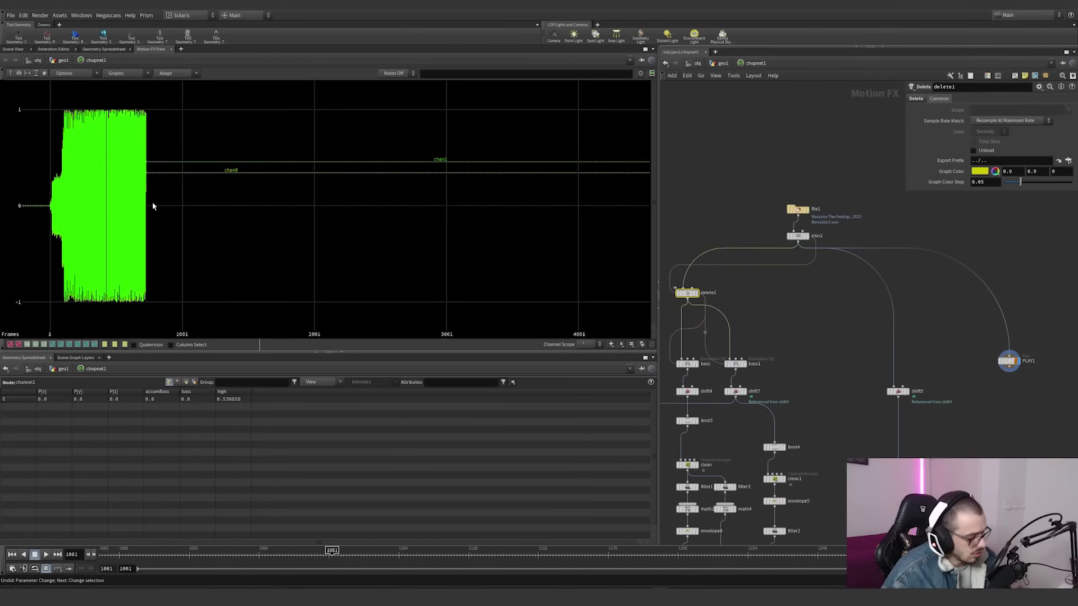
key("h")
scroll(179, 214, "up", 2)
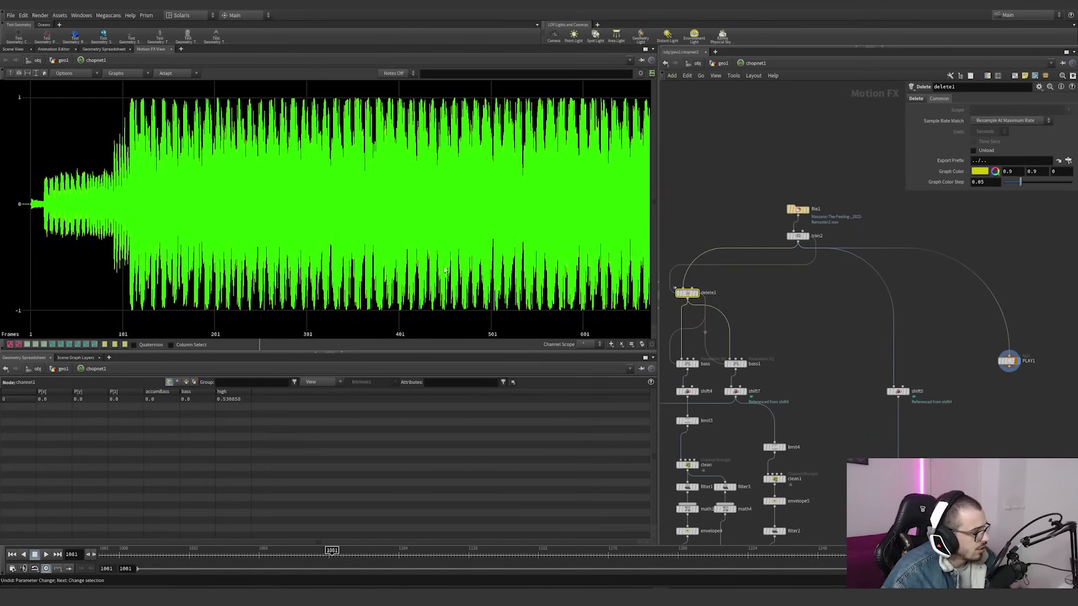
left_click(917, 100)
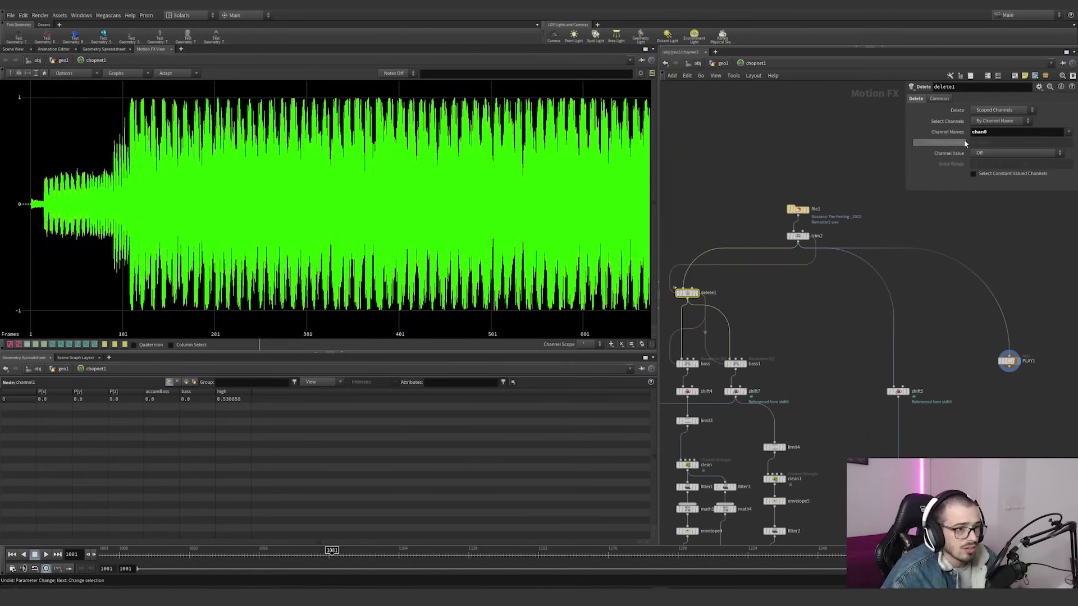
left_click(1068, 133)
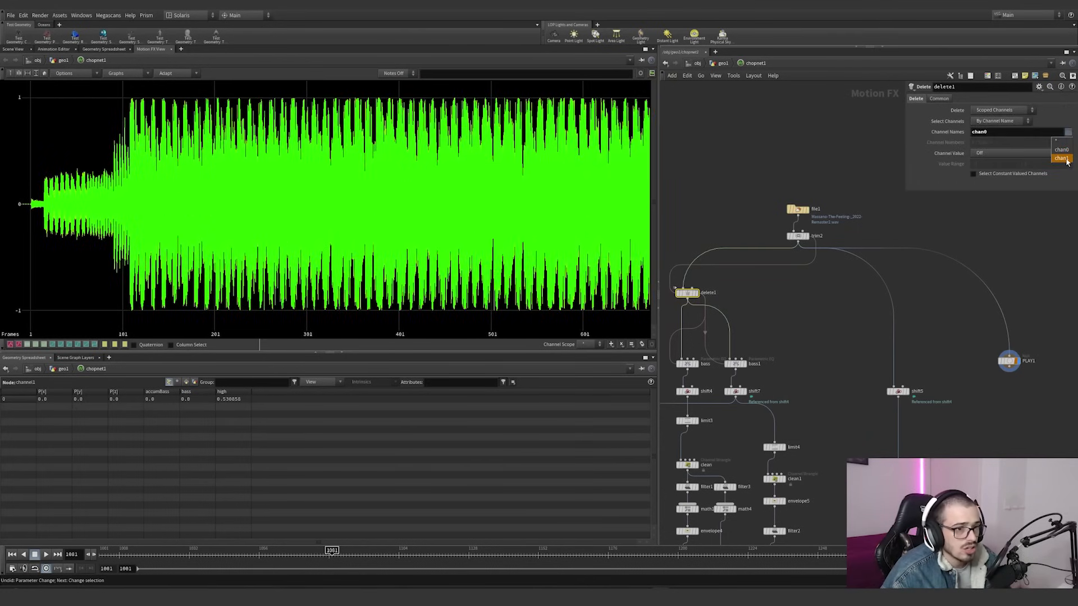
left_click(1068, 134)
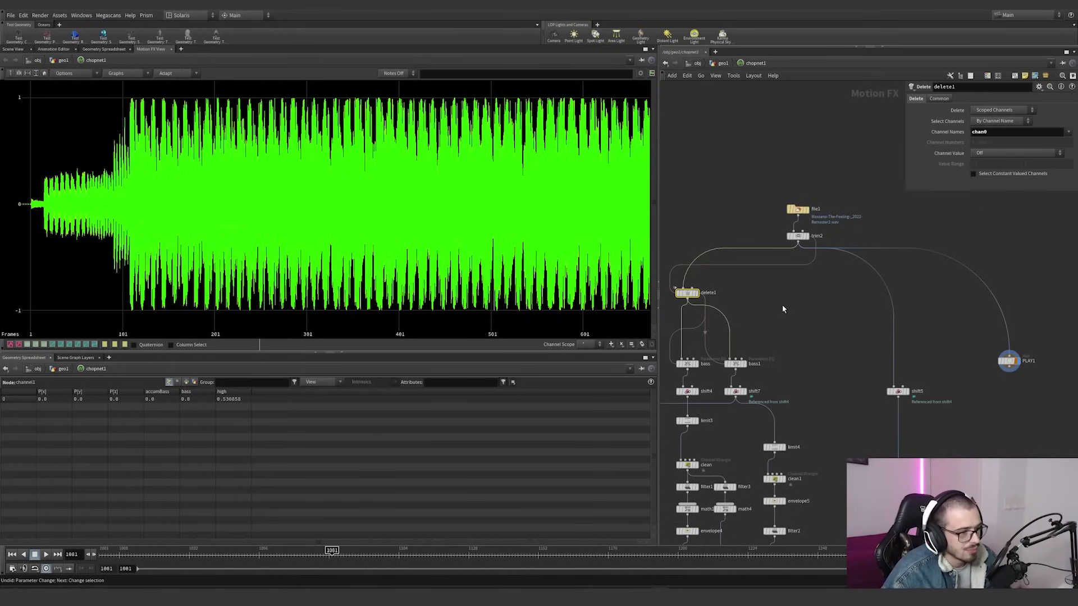
Examine the settings of shift4, shift7 and shift5 in turn to compare their Start values
middle_click_drag(783, 304, 786, 268)
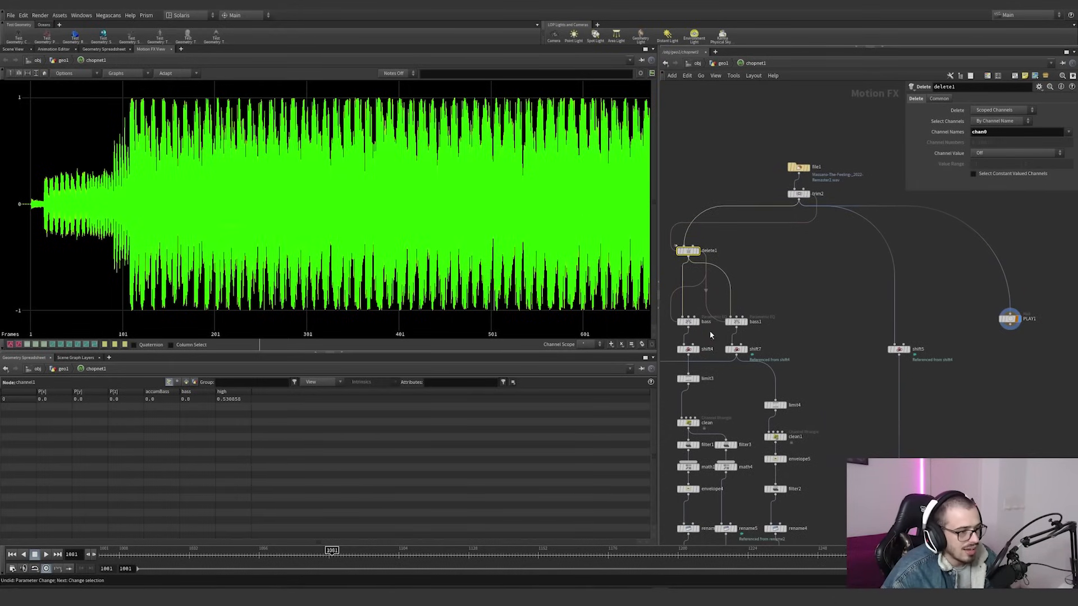
left_click(688, 349)
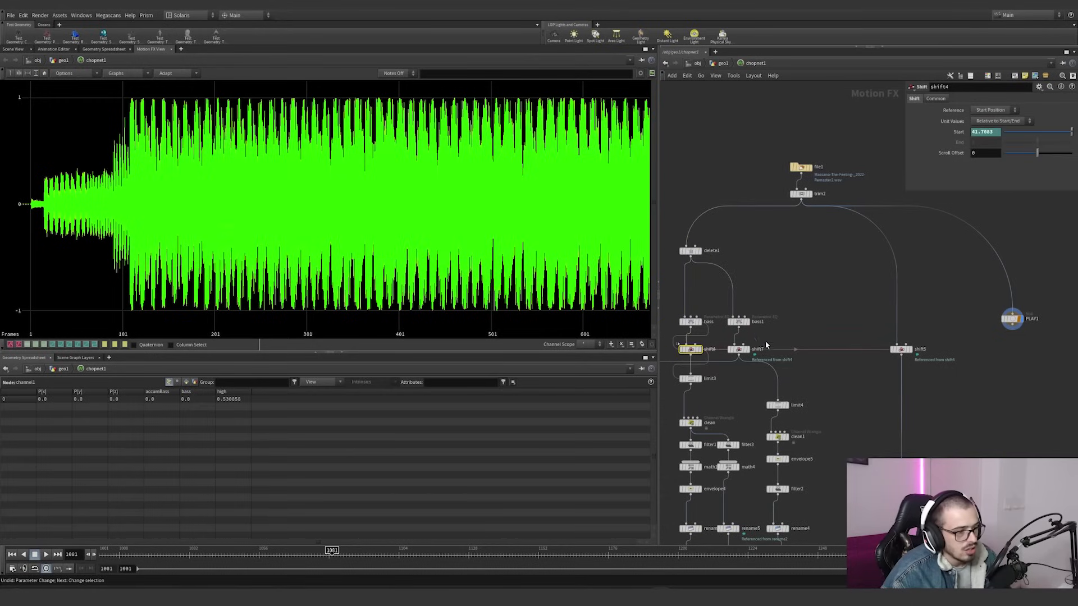
left_click(737, 350)
left_click(902, 349)
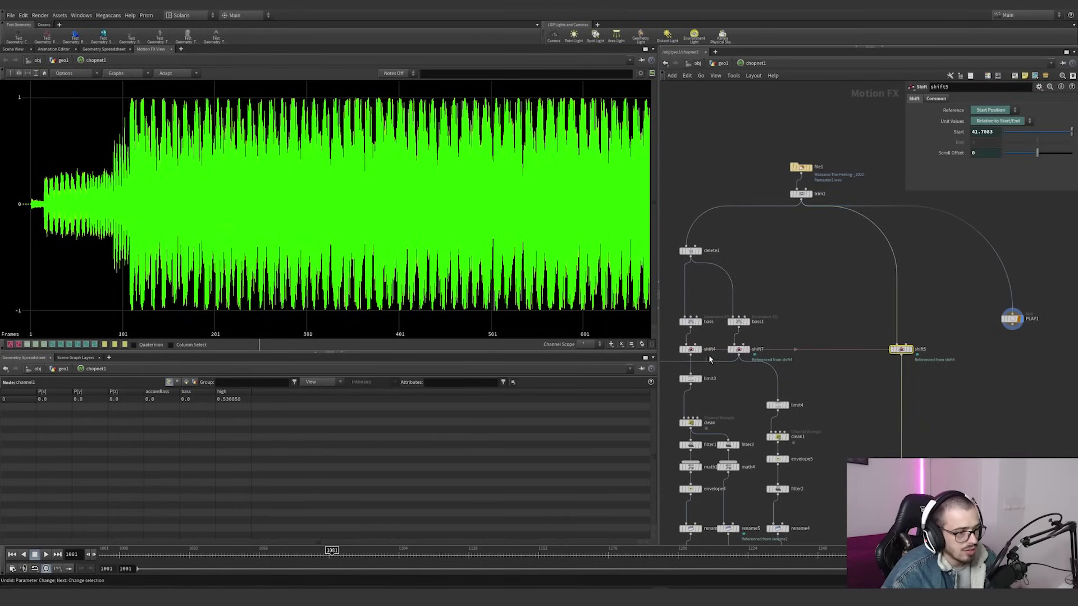
Make a reference copy of shift4 beside the network and delete the copy
left_click(690, 350)
left_click_drag(728, 367, 814, 286)
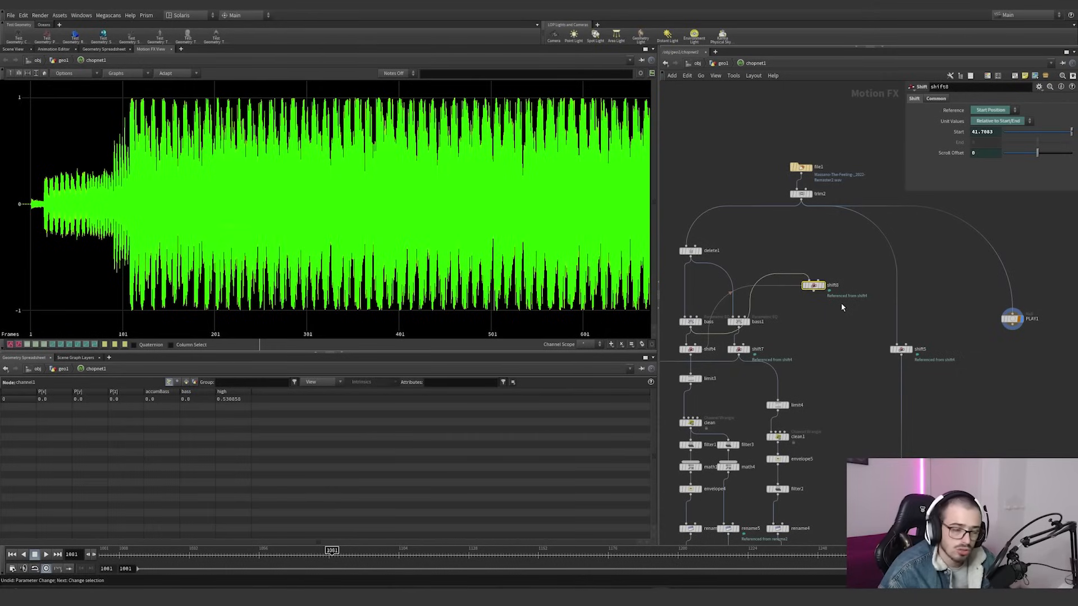
key("Delete")
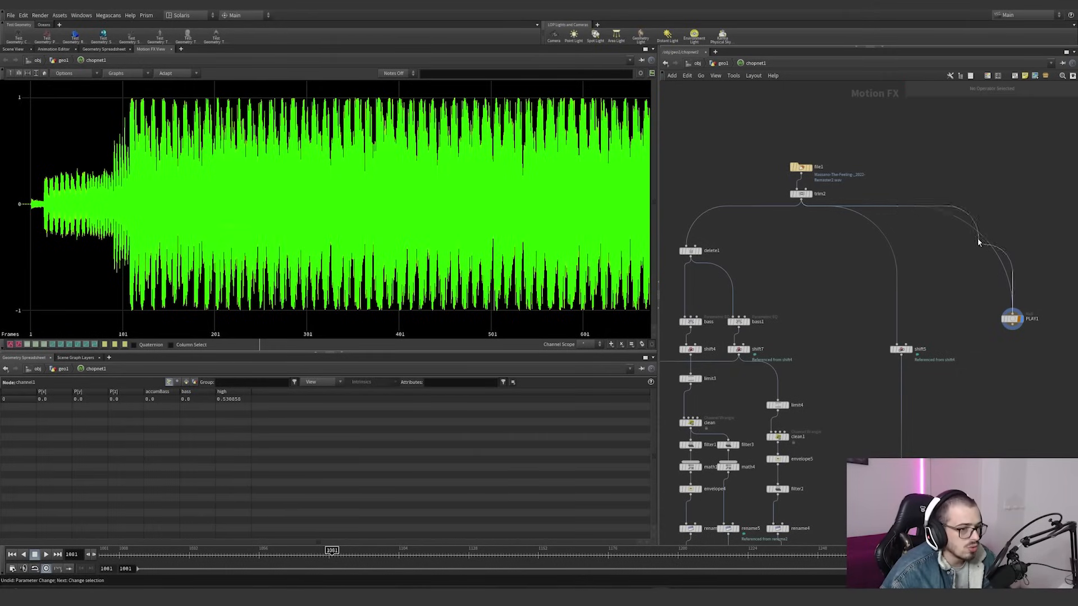
Rewire PLAY1's input from trim2 to shift5's output and frame the shifted waveform in the graph
left_click_drag(1012, 310, 861, 271)
left_click_drag(1012, 310, 901, 353)
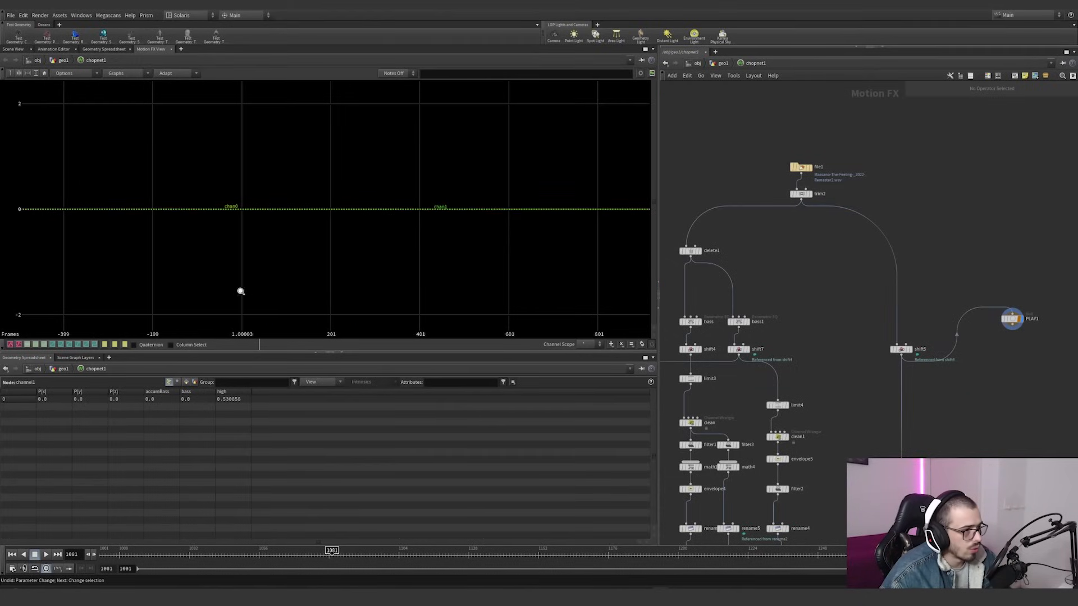
right_click_drag(427, 254, 586, 199)
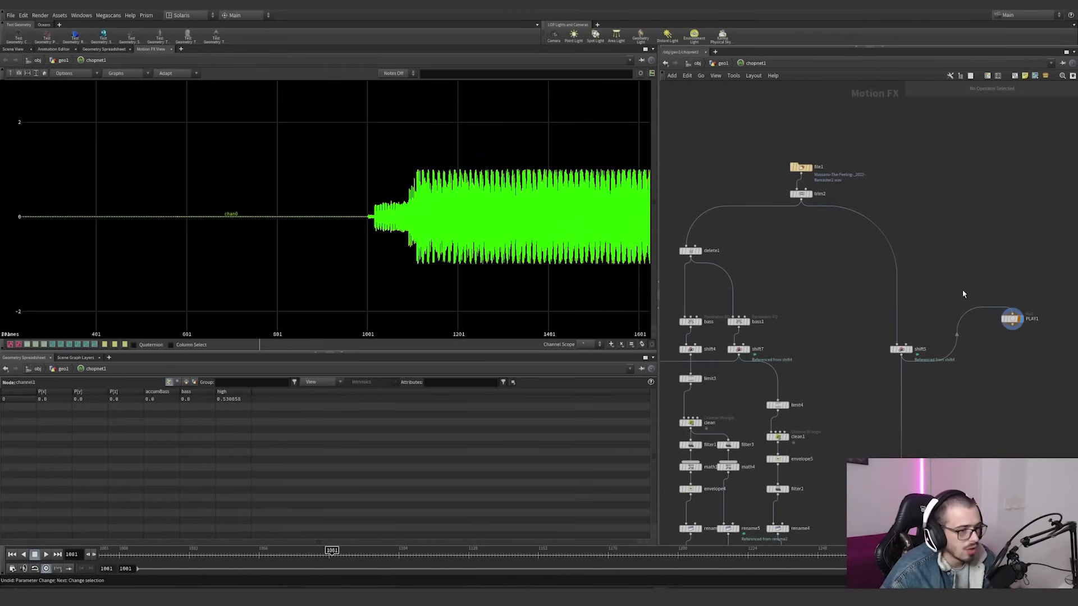
Check shift5's parameters, then select shift4 and widen the parameter display over the network
left_click(901, 349)
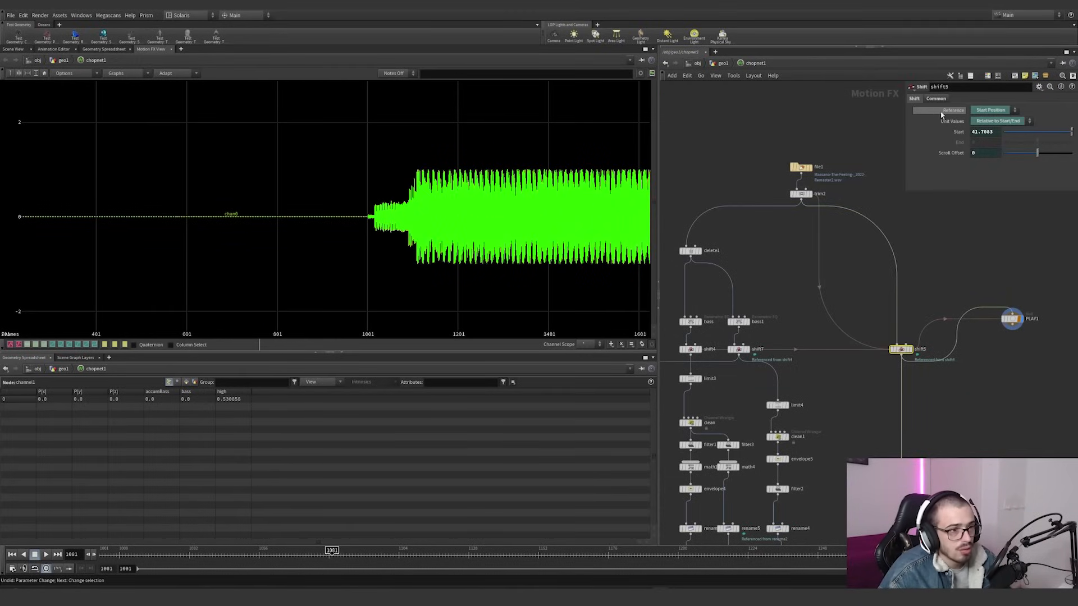
left_click(955, 134)
left_click(689, 322)
left_click(689, 350)
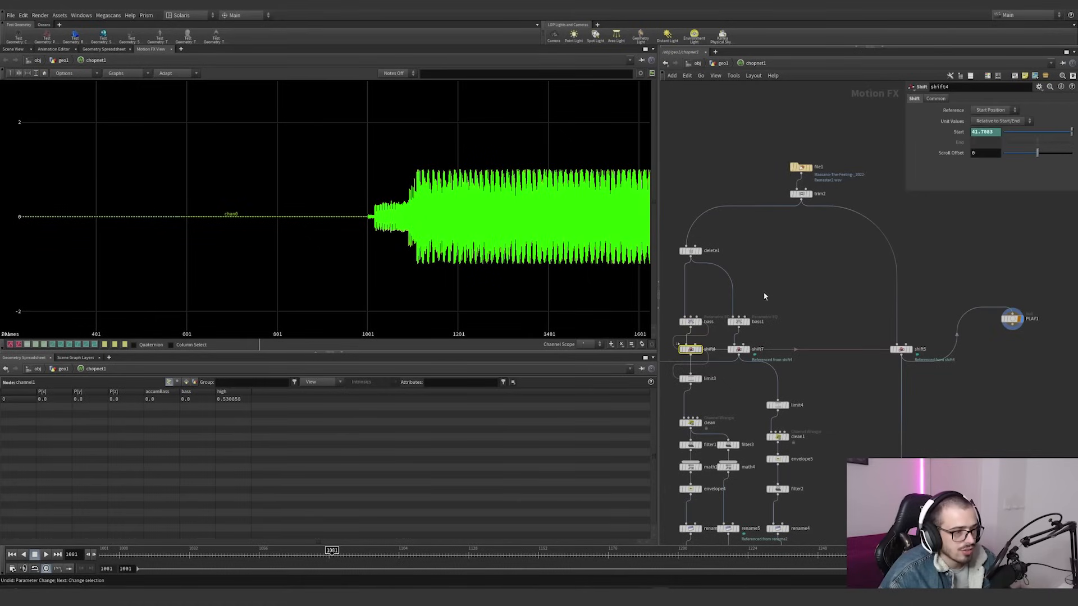
left_click_drag(906, 191, 791, 224)
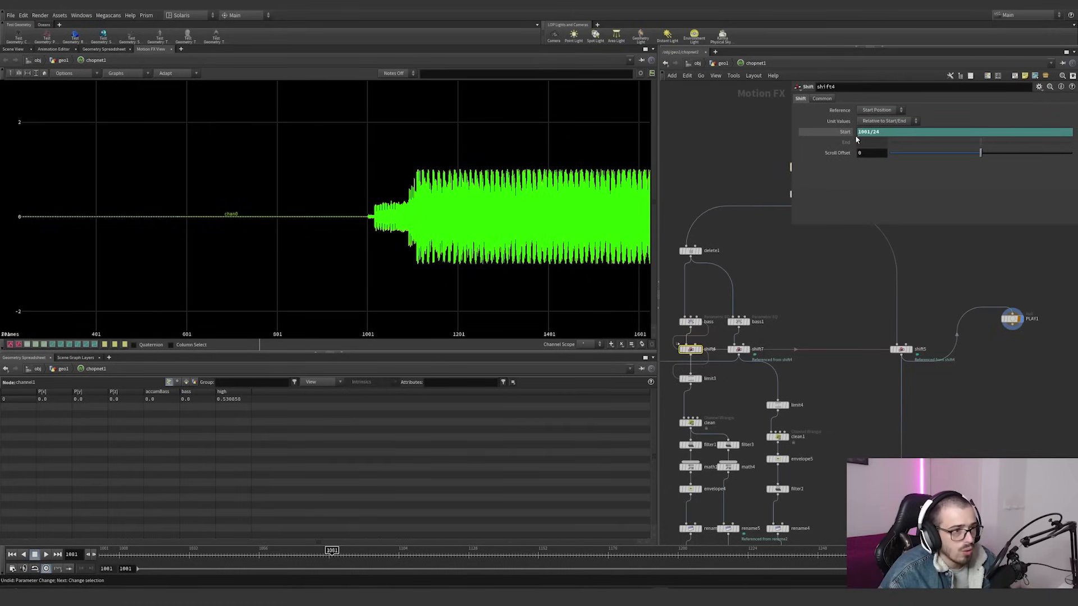
Examine the expression behind shift4's Start value and compare it with the FPS in Global Animation Options
left_click(849, 135)
left_click(849, 135)
left_click(850, 136)
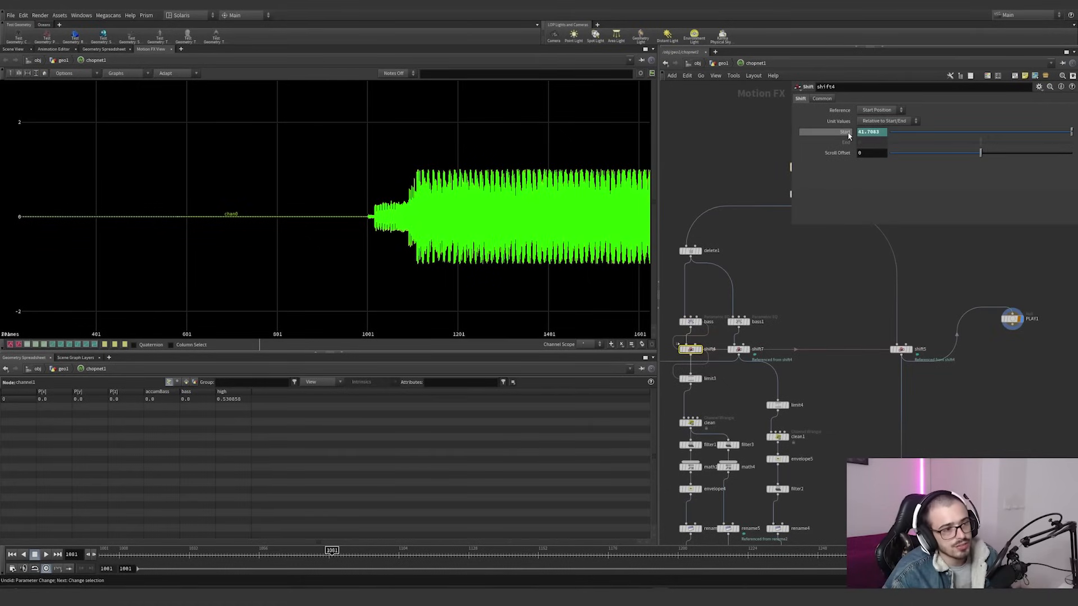
left_click(850, 136)
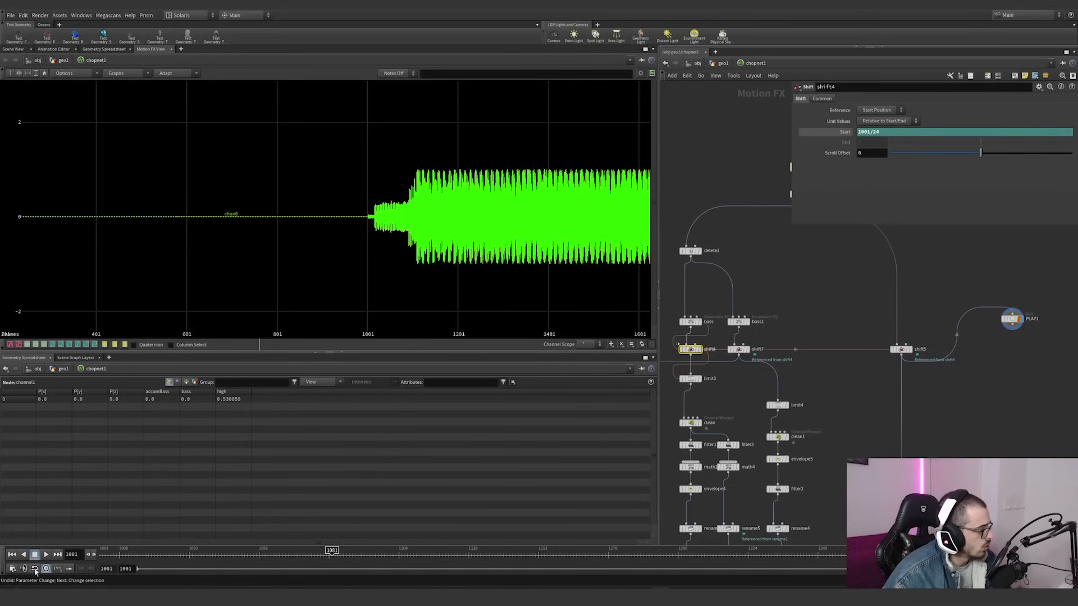
left_click(11, 569)
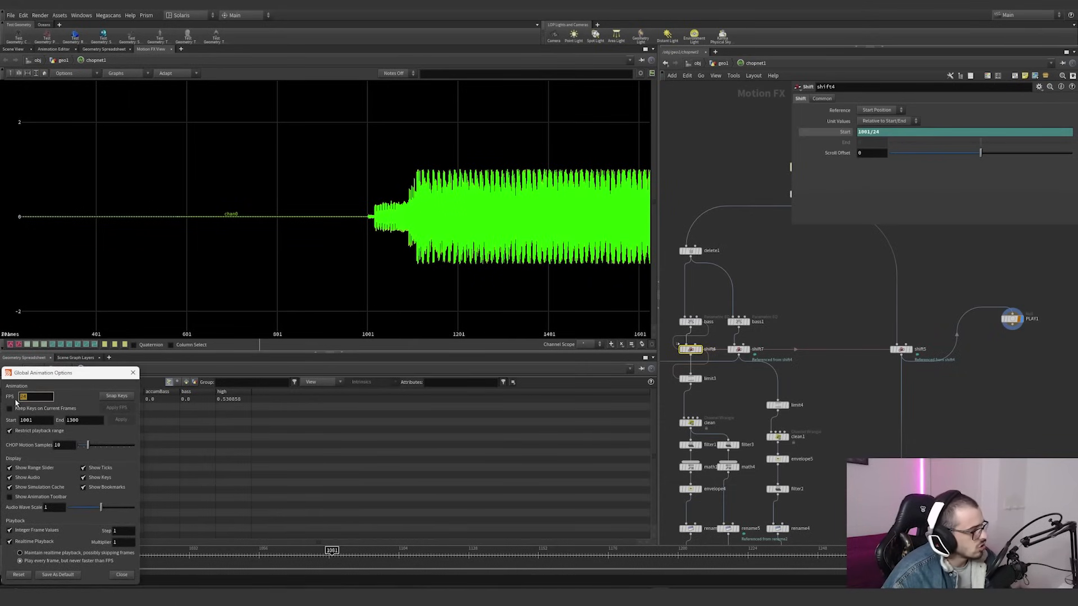
left_click(133, 373)
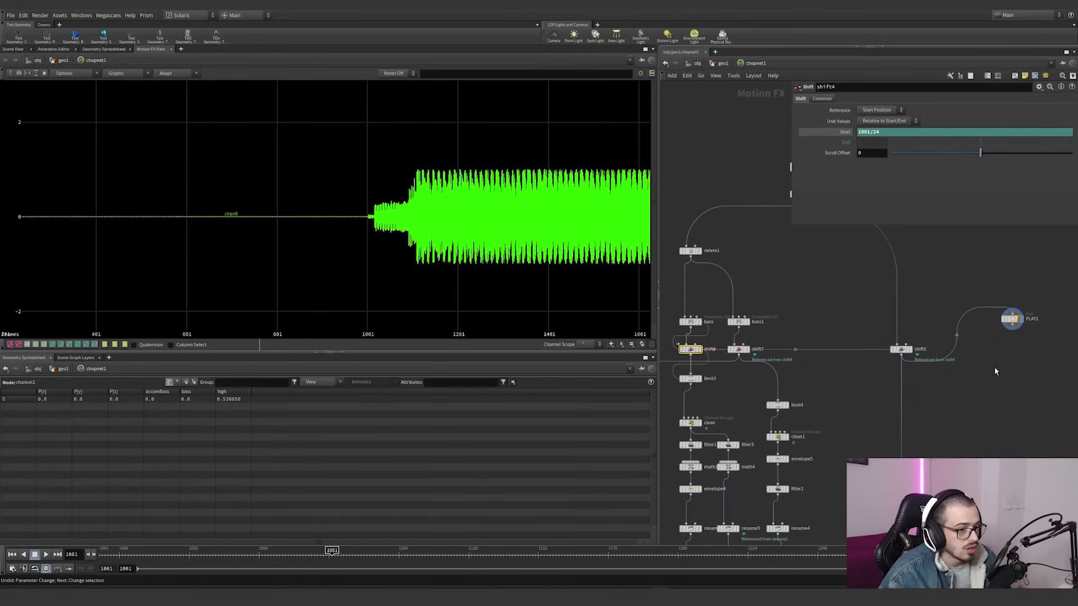
Turn on the current-frame marker in PLAY1's Motion FX graph and scrub the timeline to frame 1035
left_click(1012, 319)
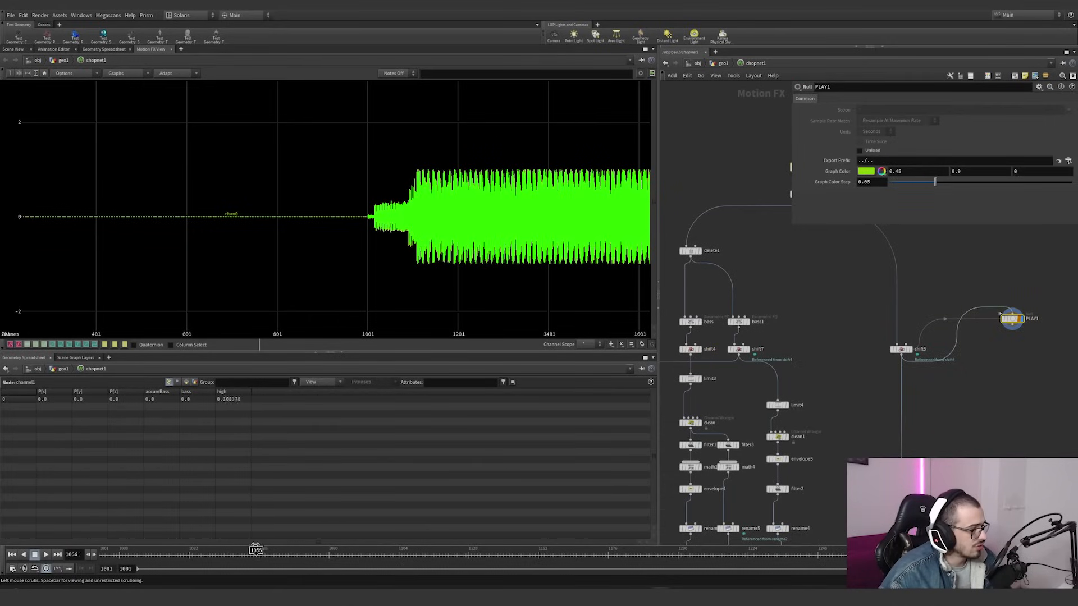
left_click(11, 77)
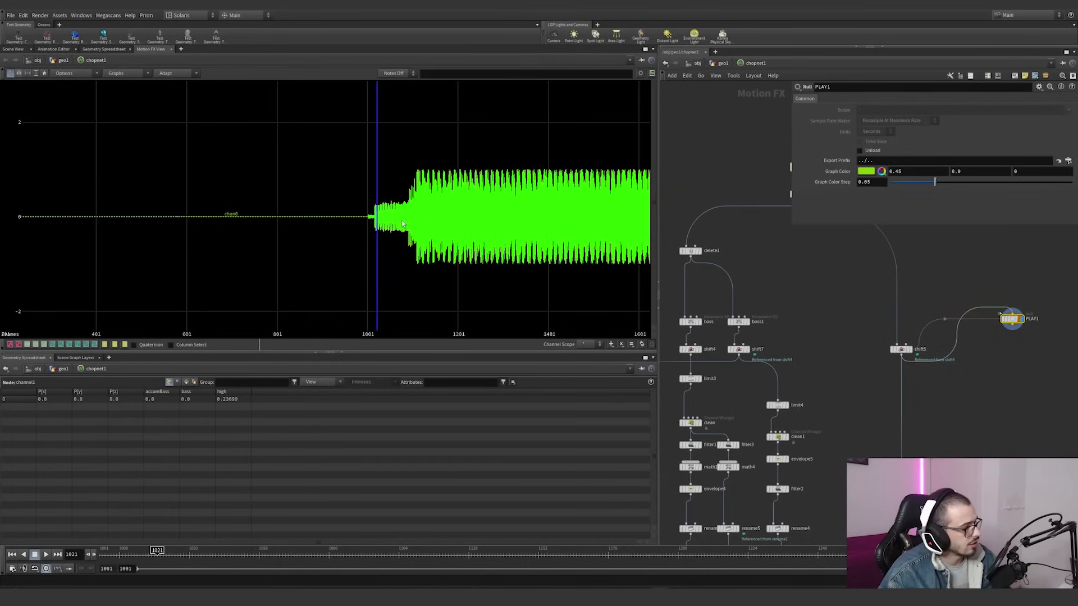
middle_click_drag(394, 236, 210, 246)
left_click_drag(128, 554, 198, 551)
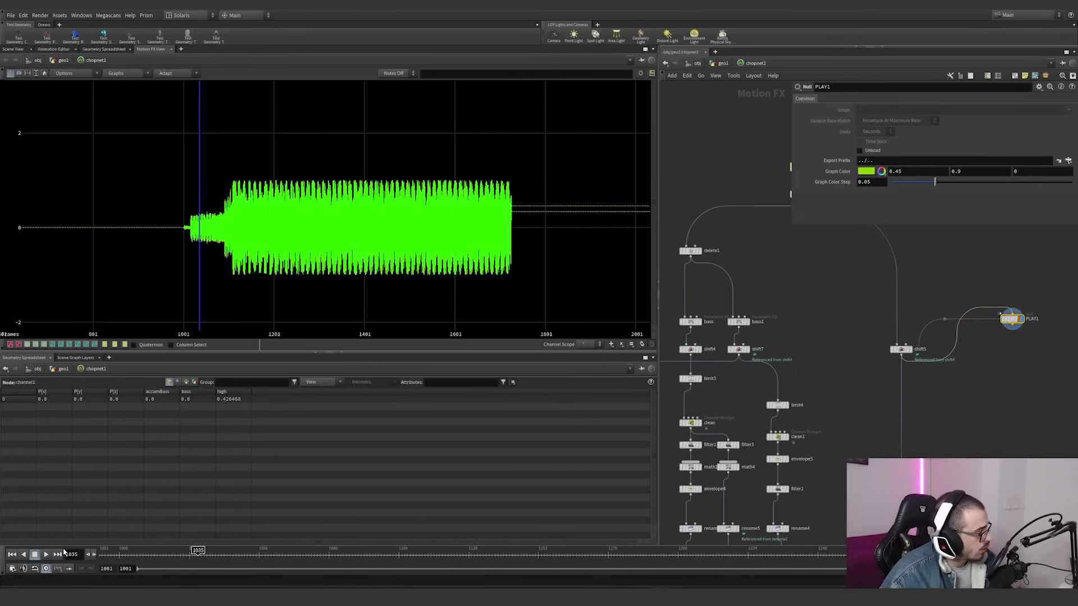
Set the Audio Panel to Scrub with the PLAY1 null as its CHOP source, close it and play the timeline
left_click(23, 569)
left_click_drag(62, 452, 360, 282)
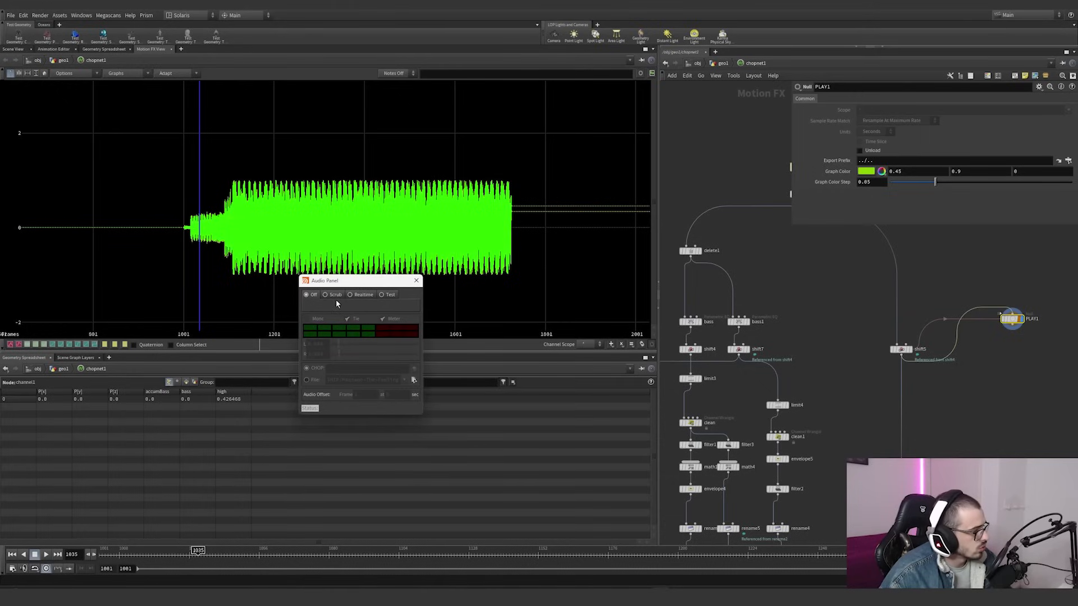
left_click(336, 295)
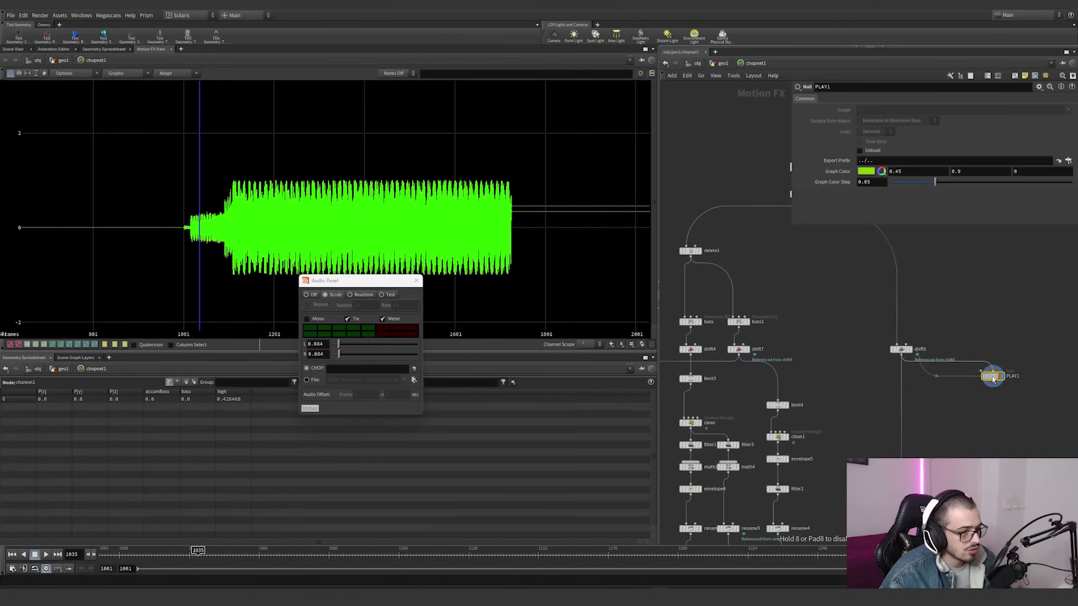
left_click_drag(365, 371, 365, 368)
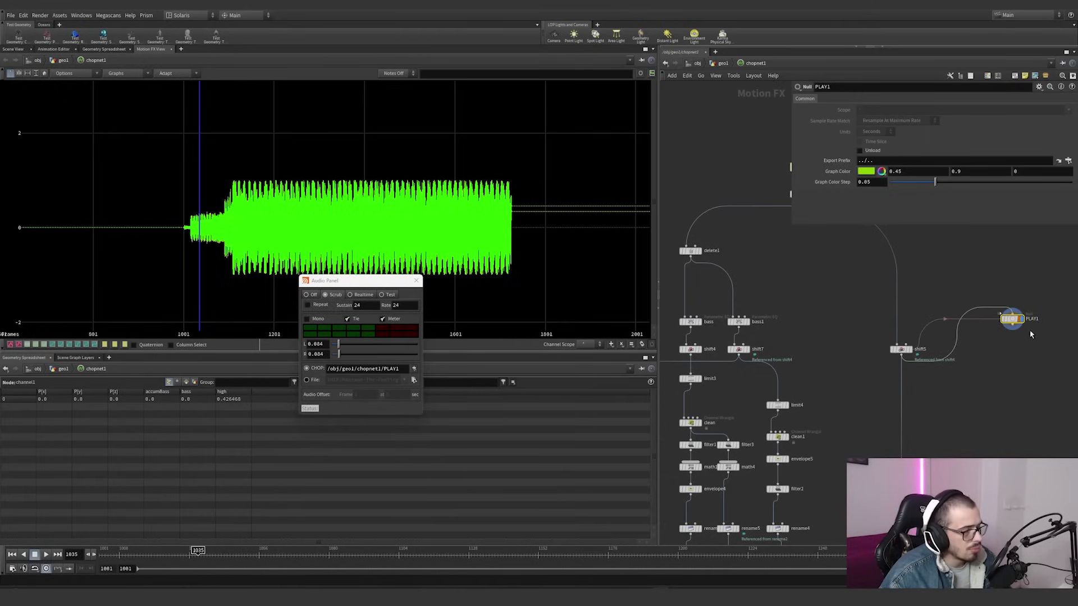
left_click(416, 280)
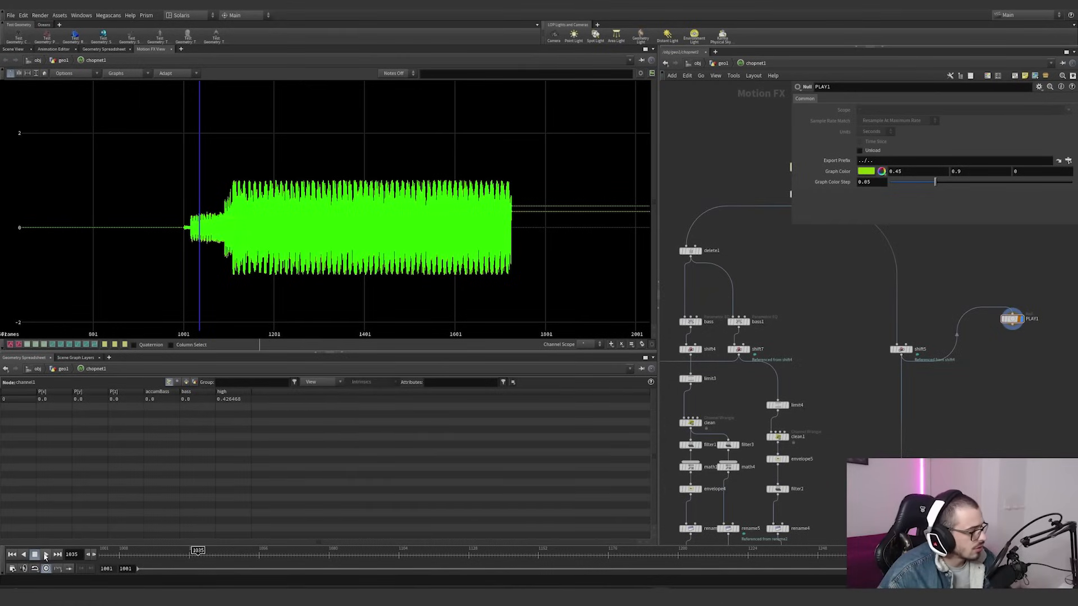
left_click(46, 554)
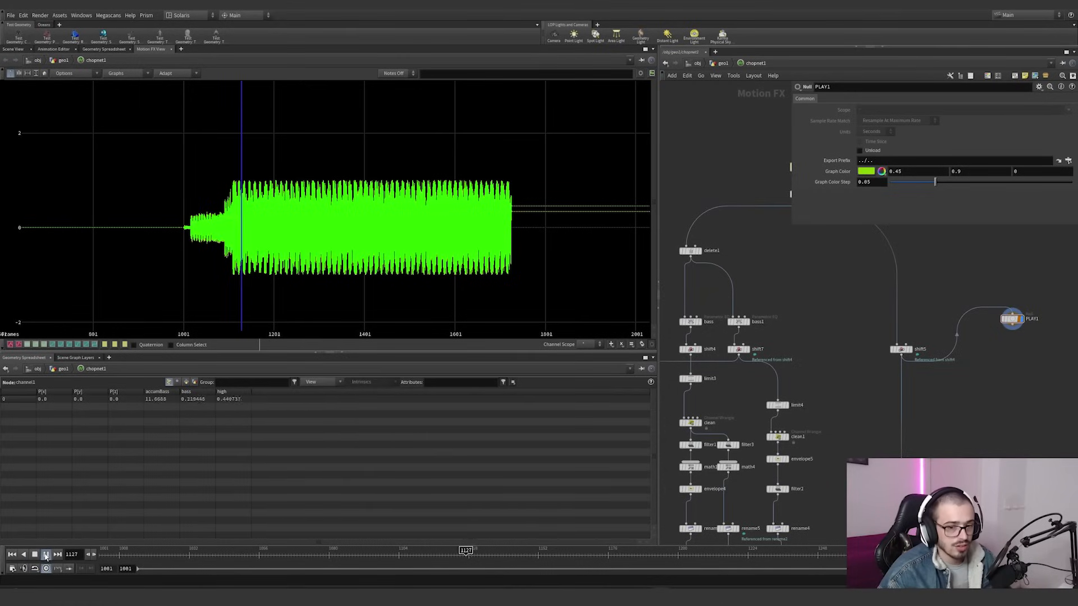
Stop playback and delete the PLAY1 null from the network, keeping the PLAY null at the end of shift5
middle_click_drag(938, 369, 833, 342)
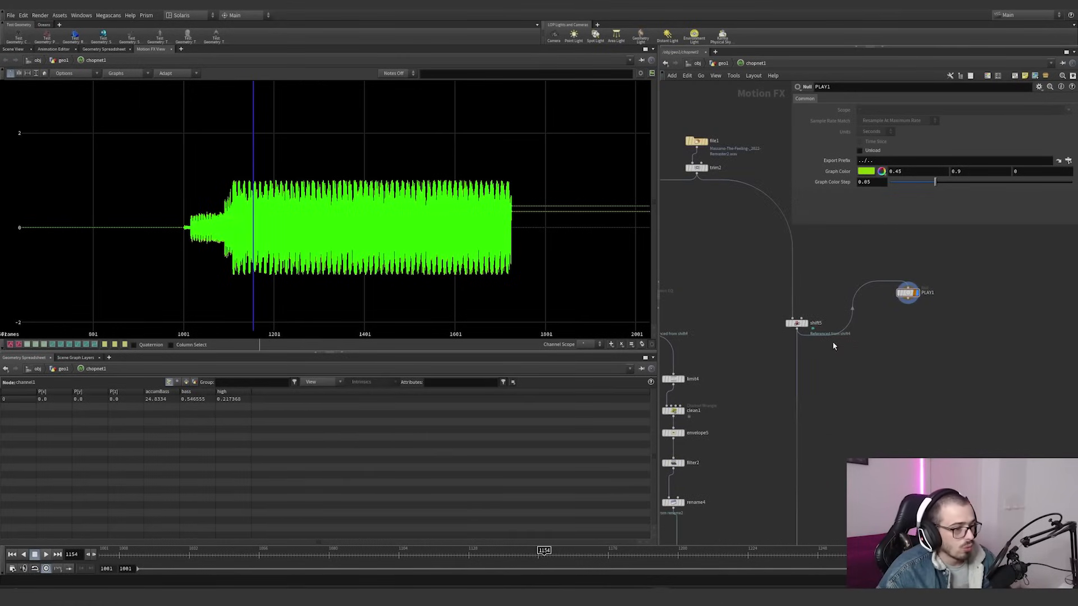
left_click_drag(905, 304, 874, 387)
middle_click_drag(898, 415, 890, 314)
scroll(890, 314, "down", 3)
left_click_drag(915, 329, 753, 474)
key("Delete")
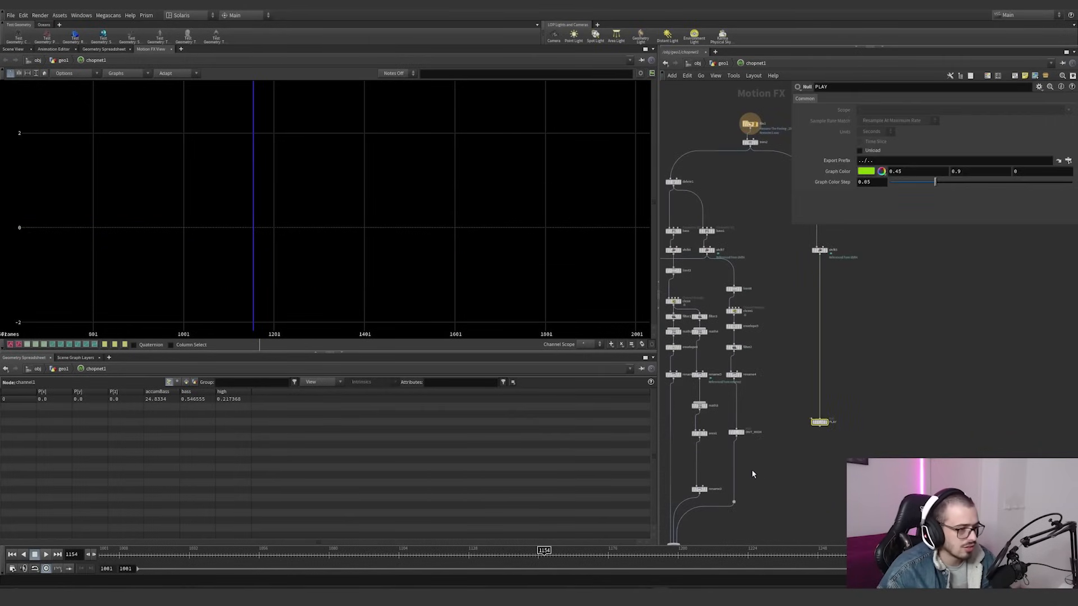
Set the Audio Panel to Scrub with /obj/geo1/chopnet1/PLAY as its CHOP source and close it
left_click(25, 570)
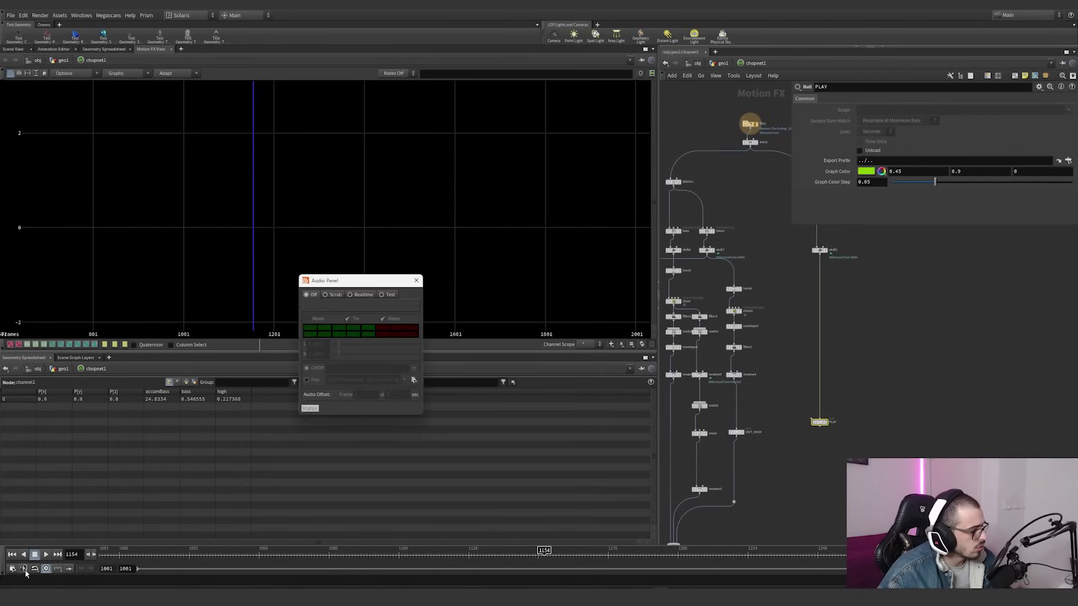
left_click(326, 295)
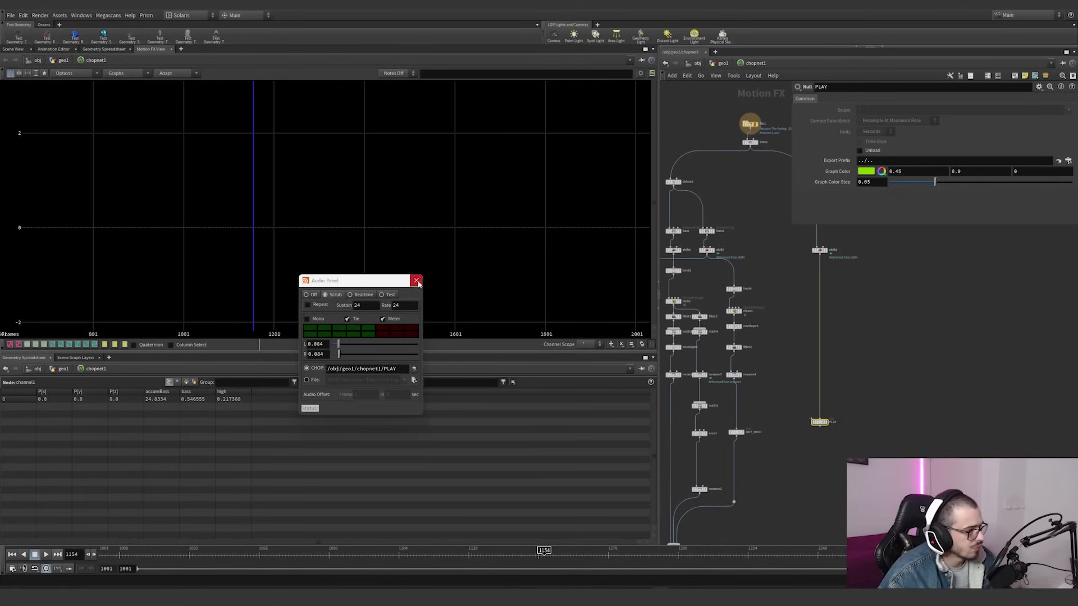
left_click(417, 282)
Look over the network's branches from file1 and delete1 down through the renames, area1 and OUT_HIGH
scroll(856, 322, "down", 1)
middle_click_drag(876, 317, 893, 391)
scroll(834, 304, "up", 2)
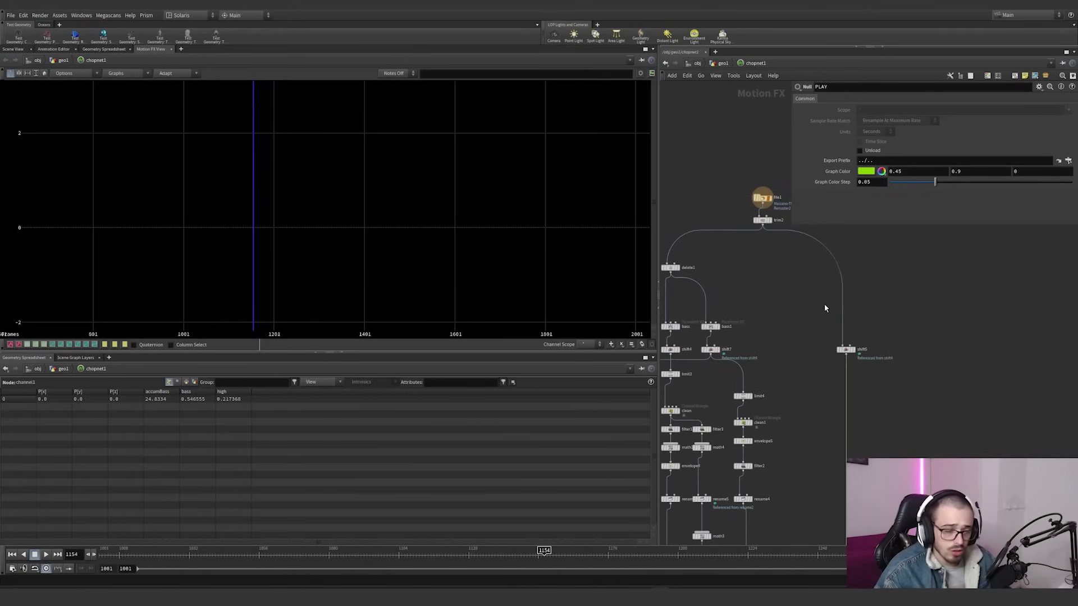
middle_click_drag(774, 348, 830, 251)
scroll(829, 251, "down", 1)
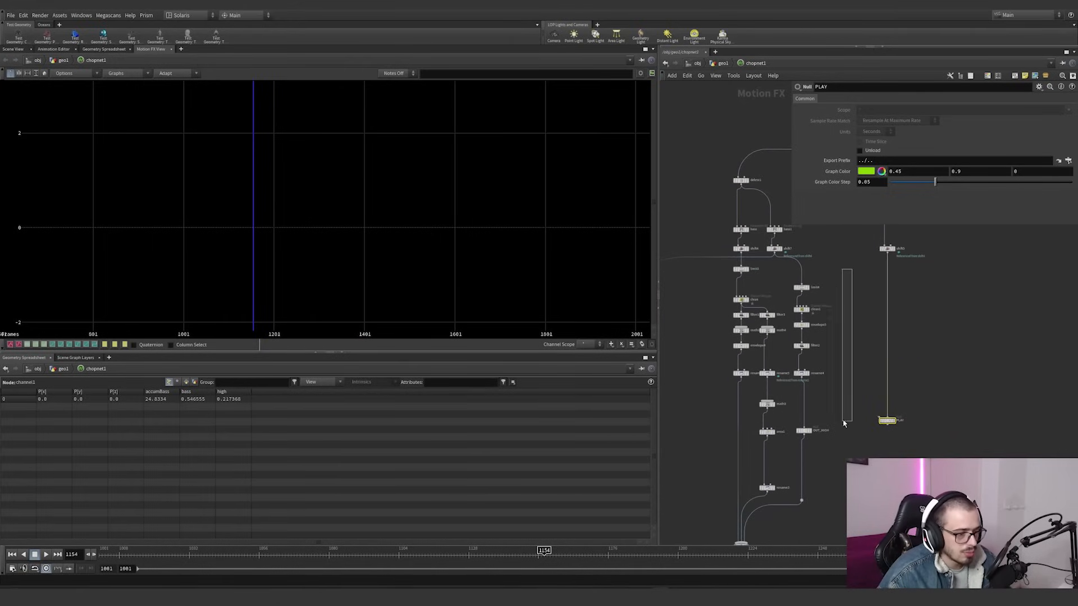
scroll(831, 402, "down", 1)
scroll(817, 393, "up", 3)
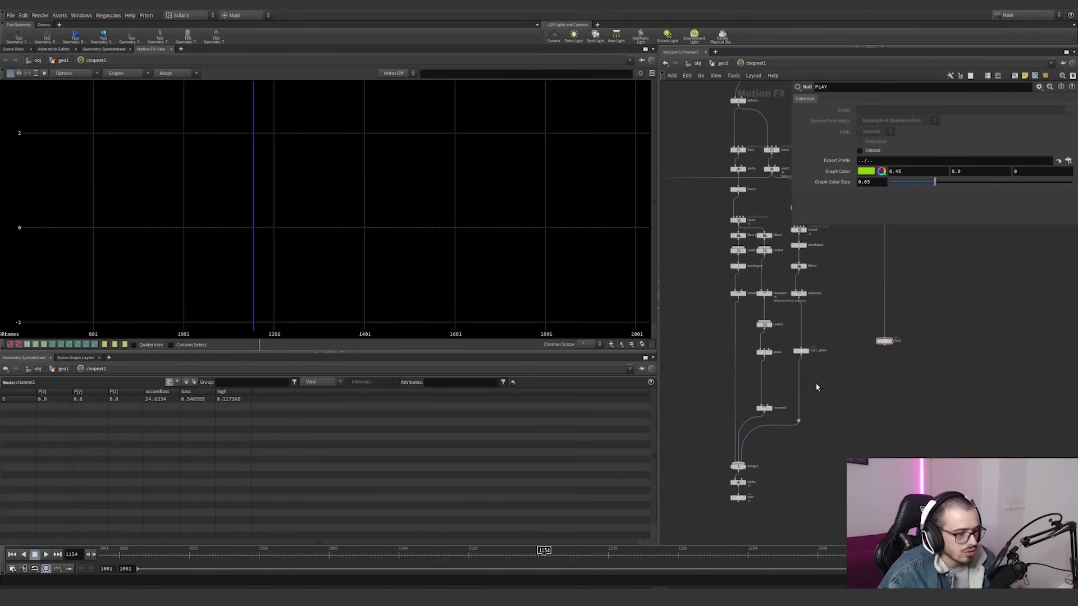
left_click_drag(820, 407, 762, 366)
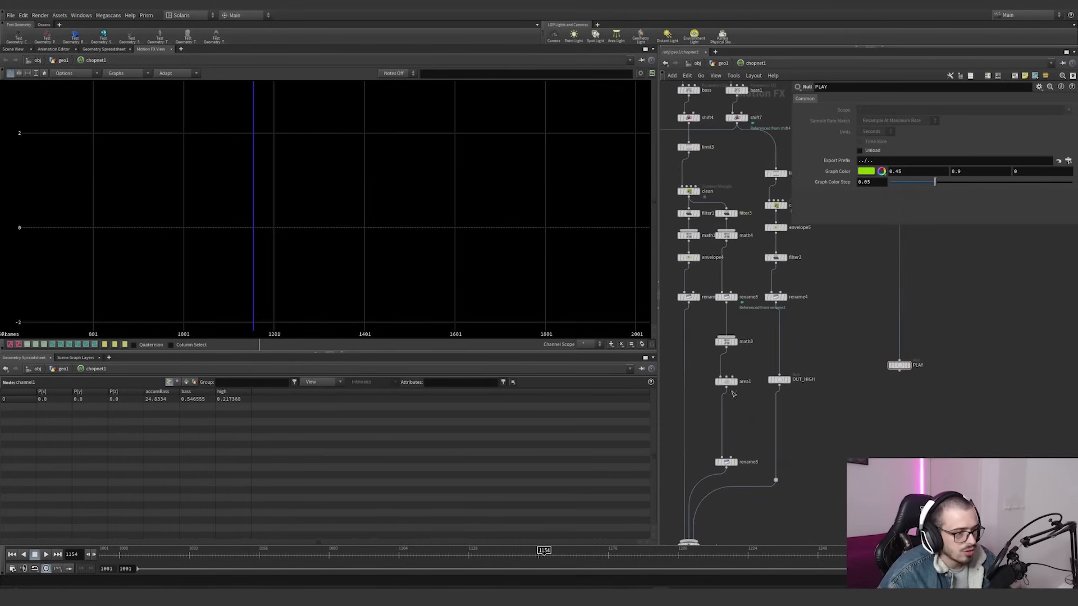
mouse_move(747, 405)
left_mouse_down()
mouse_move(703, 359)
mouse_move(740, 408)
left_mouse_up()
left_click_drag(690, 298, 696, 340)
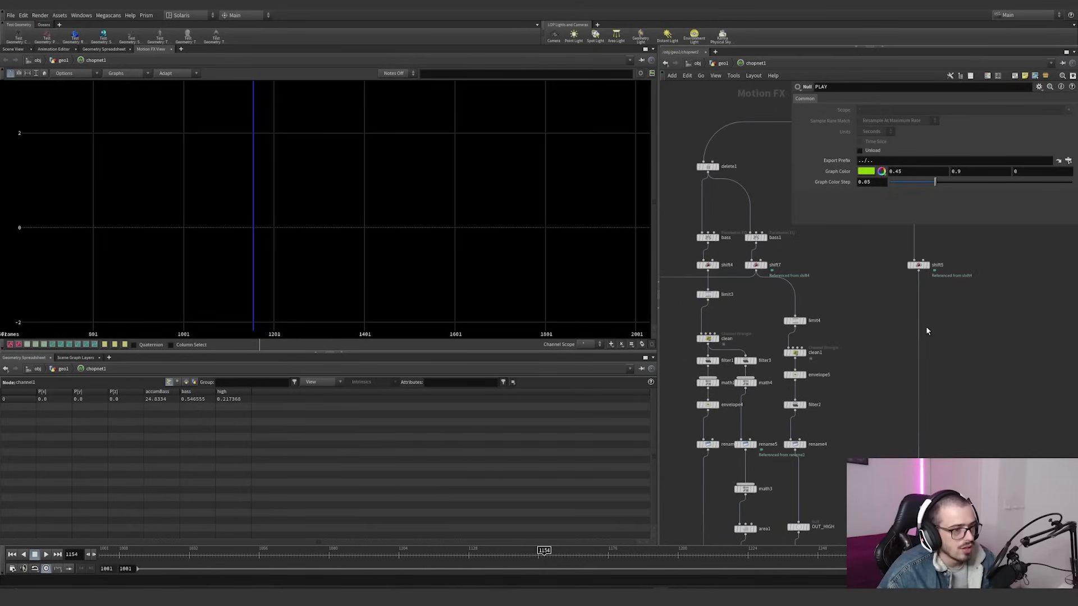
Move the PLAY null up close beneath shift5 and rewire shift5's input from trim2 to the bass node's output
left_click_drag(921, 527, 919, 343)
middle_click_drag(843, 254, 848, 322)
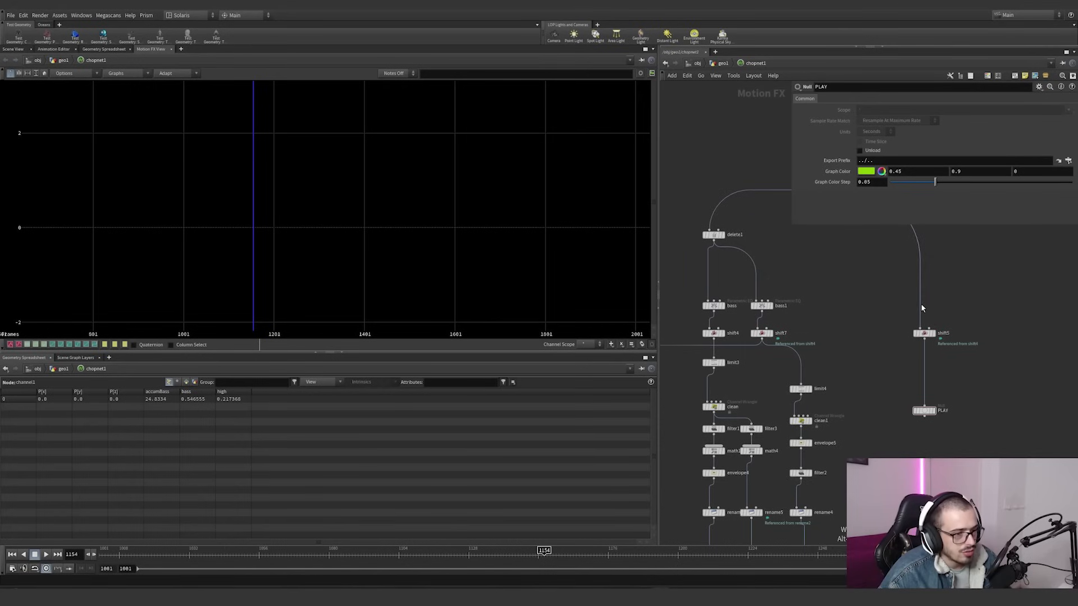
left_click_drag(920, 308, 716, 313)
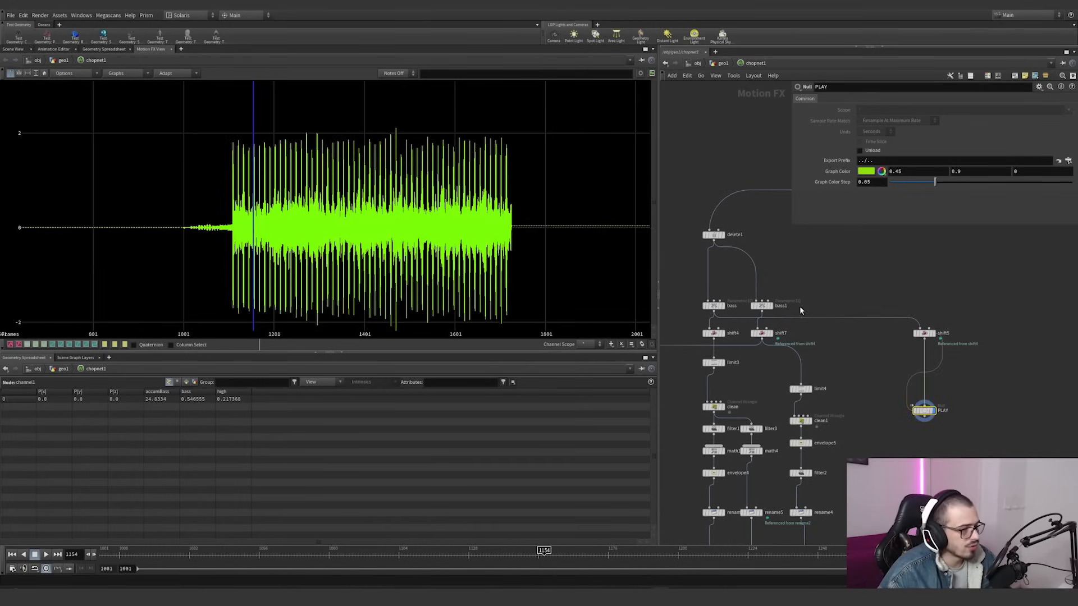
Select the bass Parametric EQ, zoom the graph in on its peaks around frames 1101 to 1181 and play the filtered audio
left_click(705, 308)
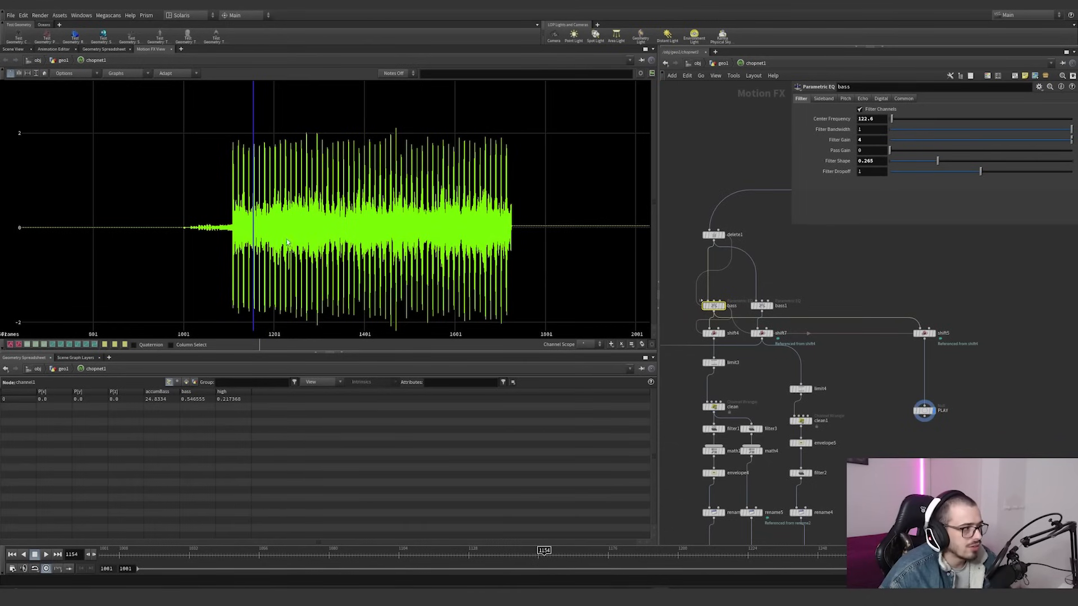
right_click_drag(287, 243, 360, 238)
middle_click_drag(275, 236, 351, 194)
right_click_drag(351, 194, 634, 211)
middle_click_drag(357, 205, 431, 247)
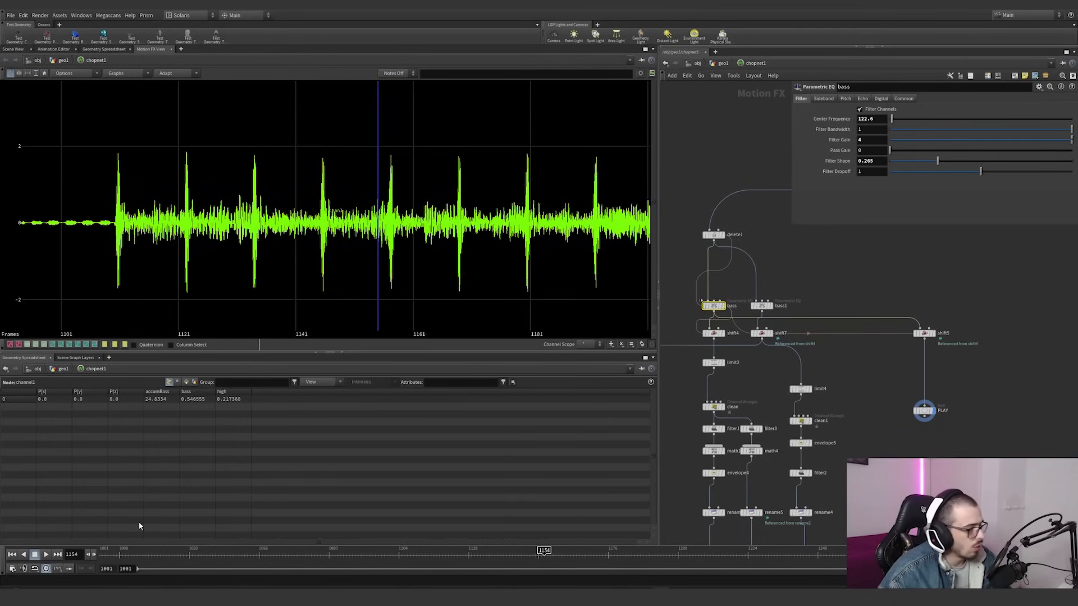
left_click(46, 555)
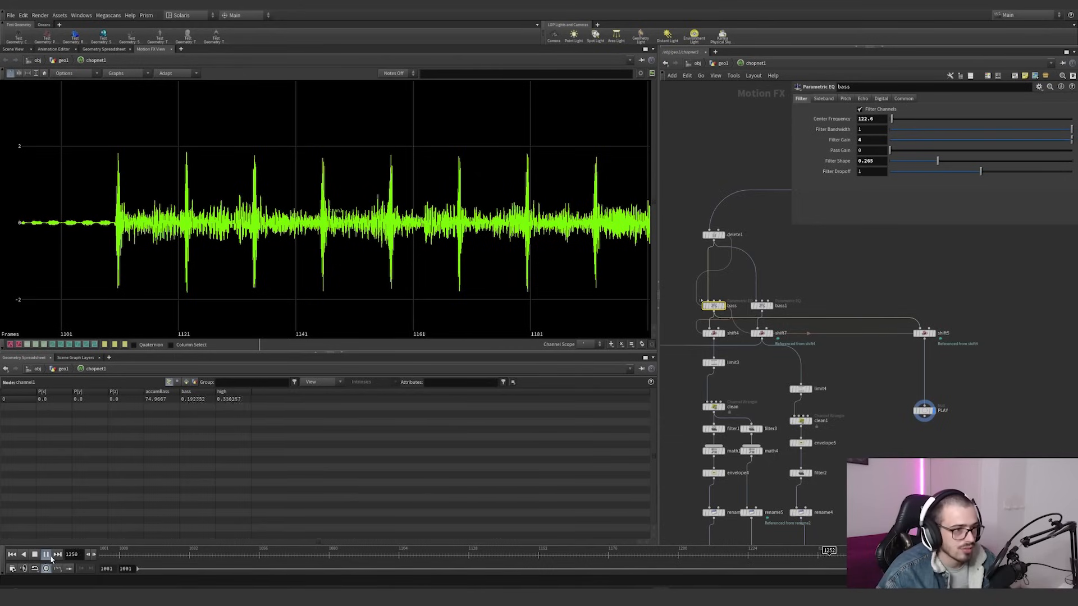
Try a Center Frequency of 1875 on the bass EQ during playback, stop at frame 1164 and undo the frequency change
left_click_drag(891, 119, 925, 123)
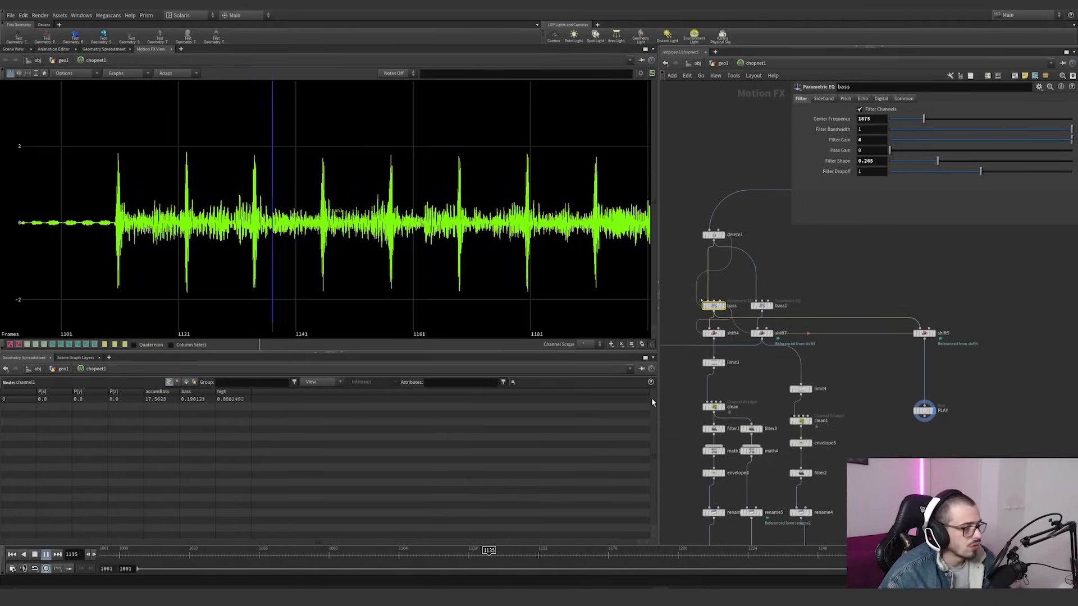
left_click(572, 553)
key("ctrl+z")
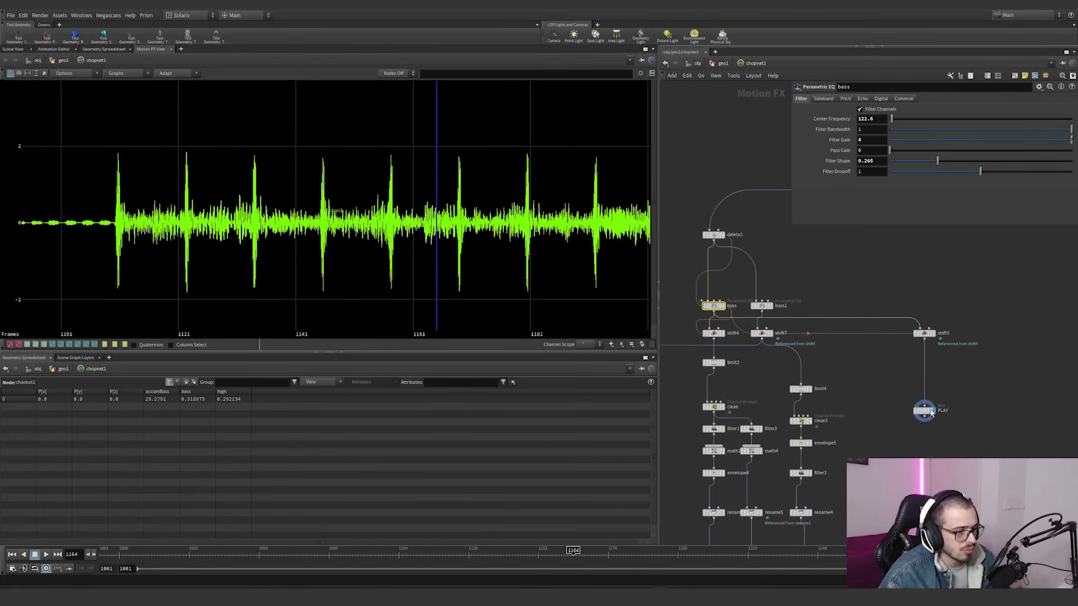
Move the PLAY null slightly down, rewire its input from shift5 to limit3's output and play the limited signal
left_click_drag(932, 414, 931, 434)
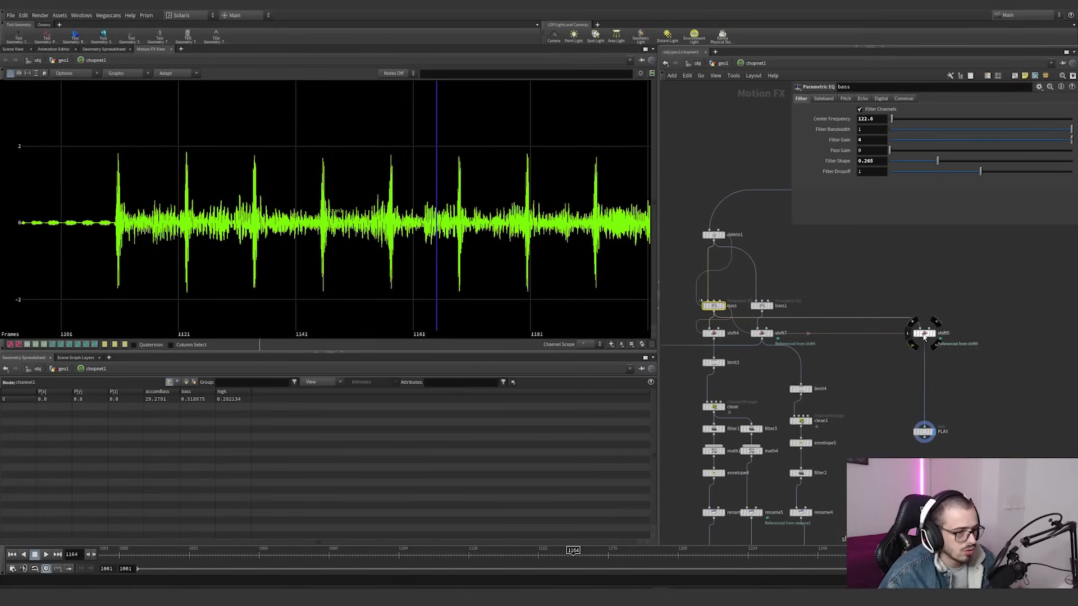
scroll(828, 385, "down", 3)
scroll(855, 344, "up", 2)
left_click_drag(847, 349, 813, 238)
left_click_drag(895, 412, 720, 391)
left_click(896, 444)
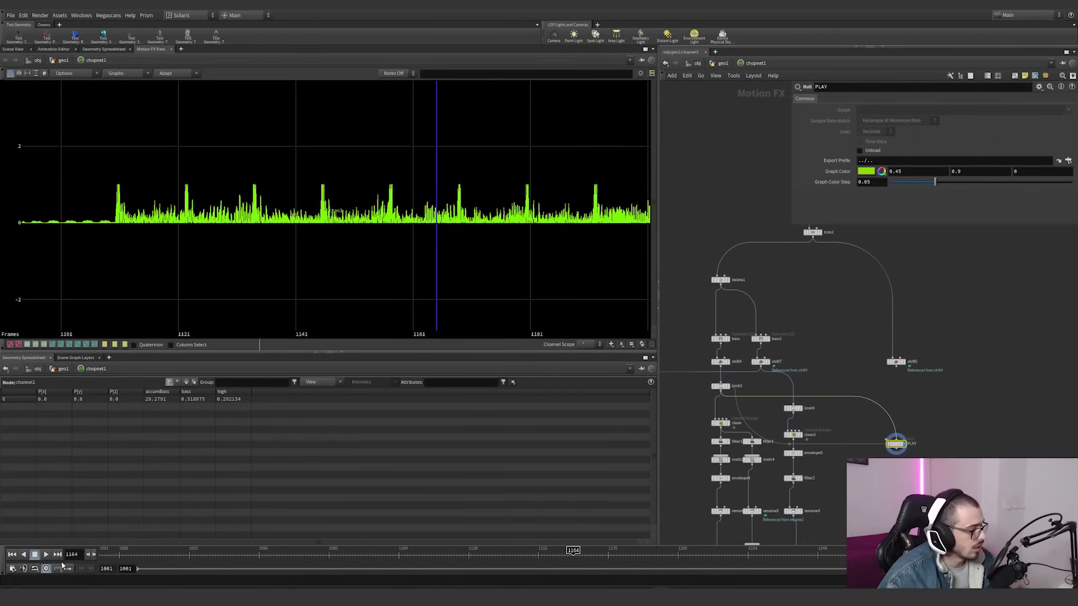
key("Up")
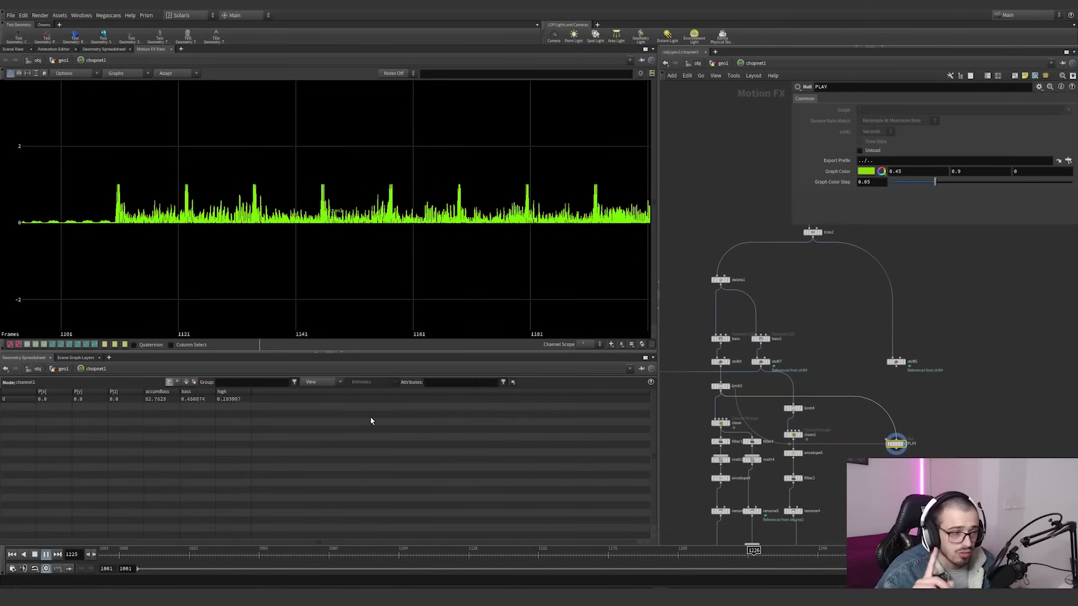
Select the clean Channel Wrangle, enlarge the parameter display and examine its Clean ramp and VEXpression
middle_click_drag(826, 398, 843, 349)
scroll(805, 355, "up", 2)
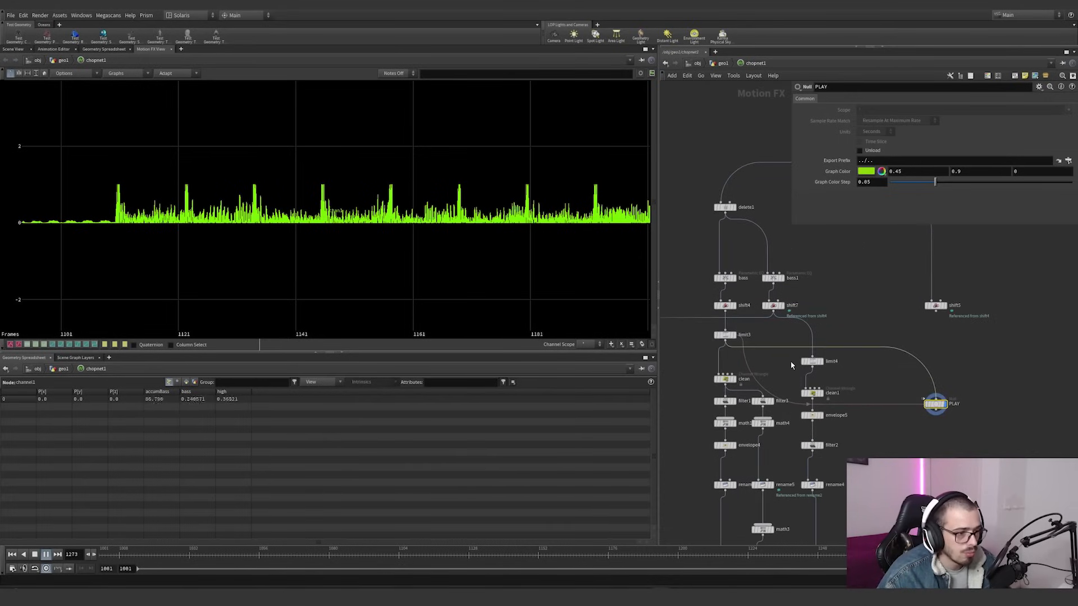
middle_click_drag(753, 348, 736, 353)
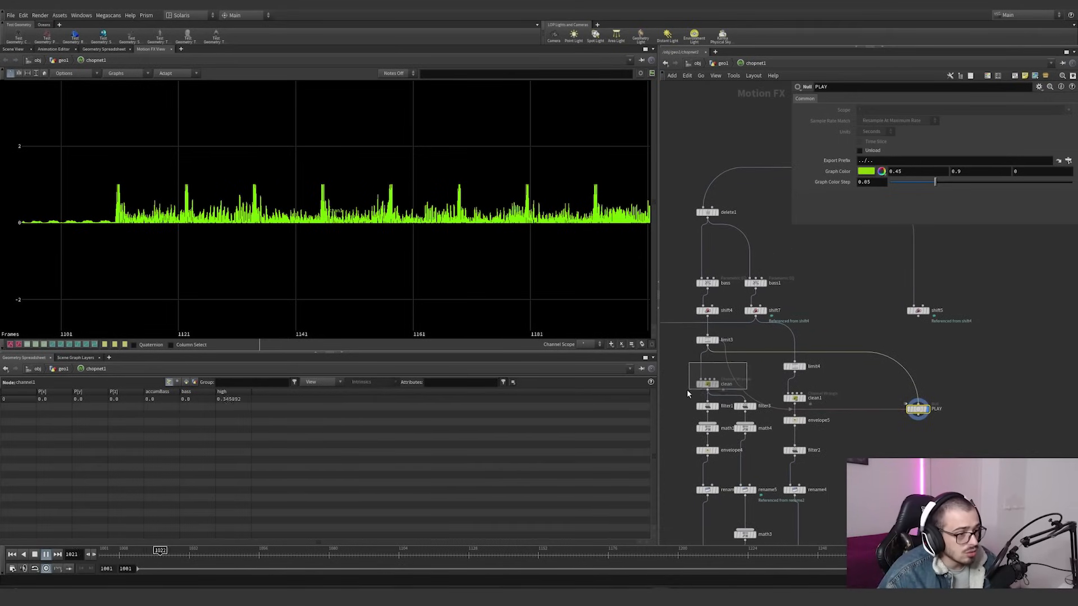
left_click(706, 384)
left_click_drag(791, 225, 810, 316)
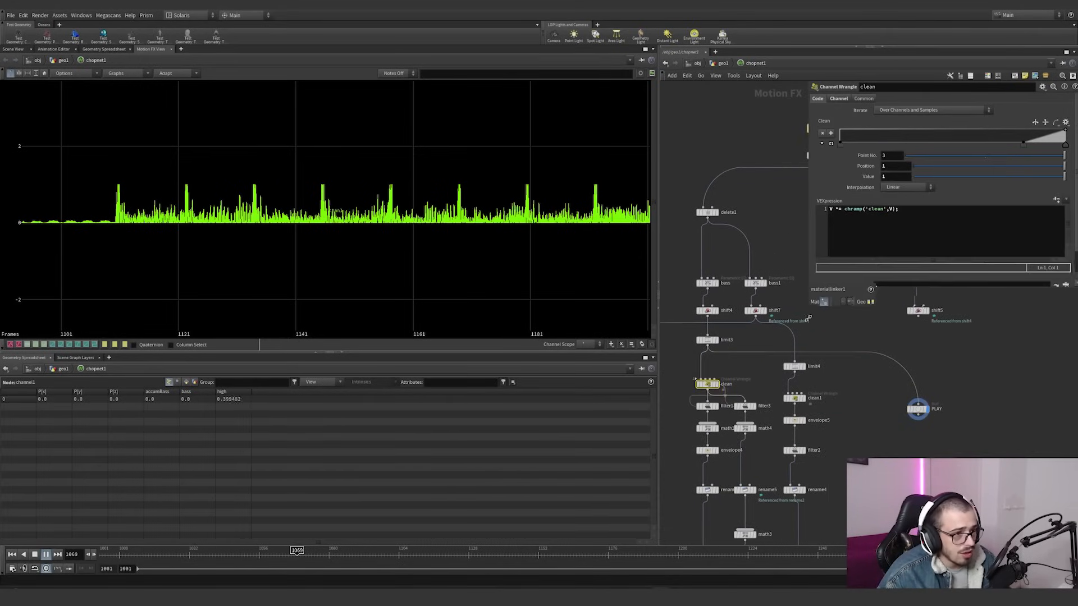
left_click(834, 210)
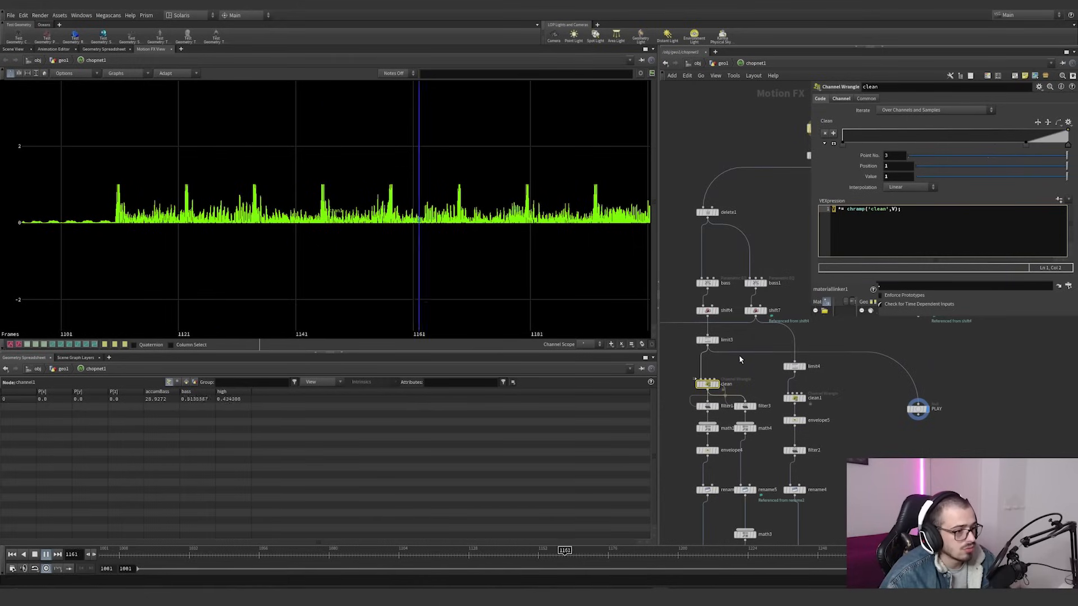
Rewire PLAY's input to the clean wrangle's output and scrub the timeline to frame 1156 on one of the peaks
left_click_drag(750, 353, 708, 392)
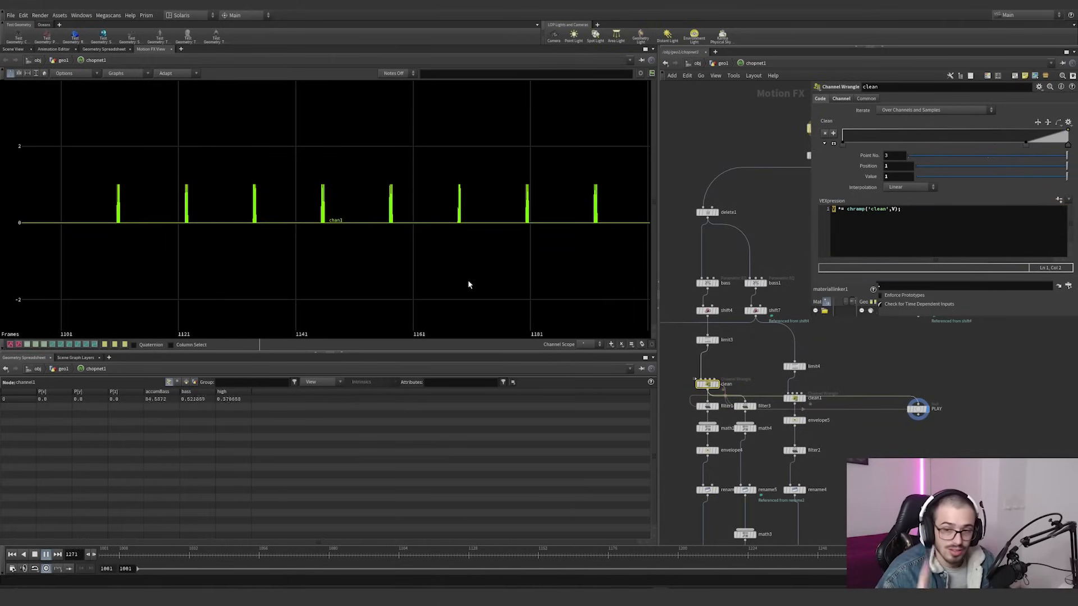
scroll(448, 286, "down", 4)
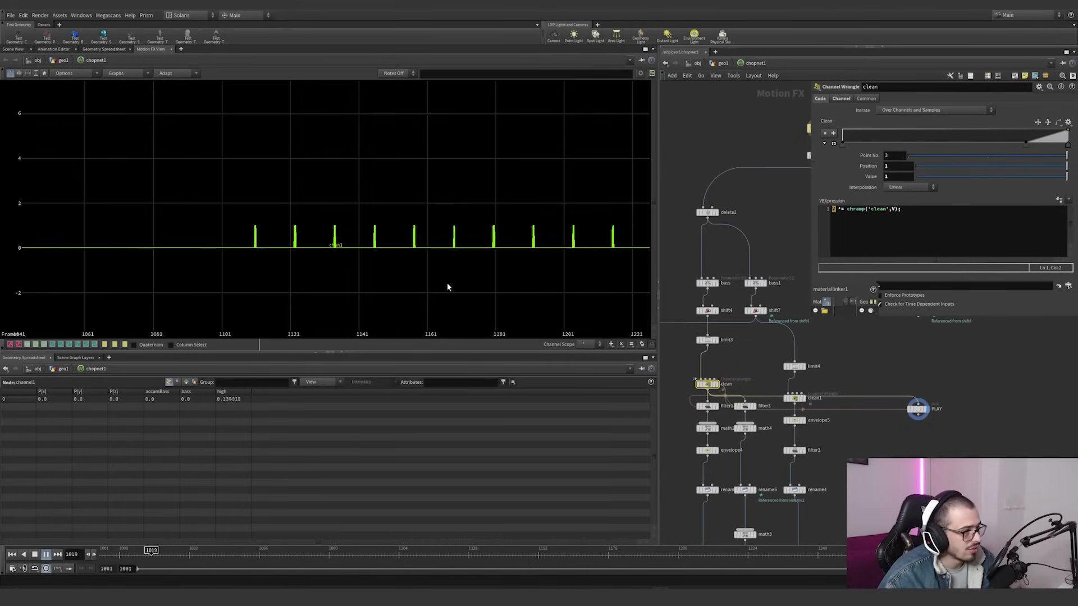
left_click_drag(258, 552, 551, 551)
scroll(435, 277, "up", 1)
scroll(445, 267, "up", 2)
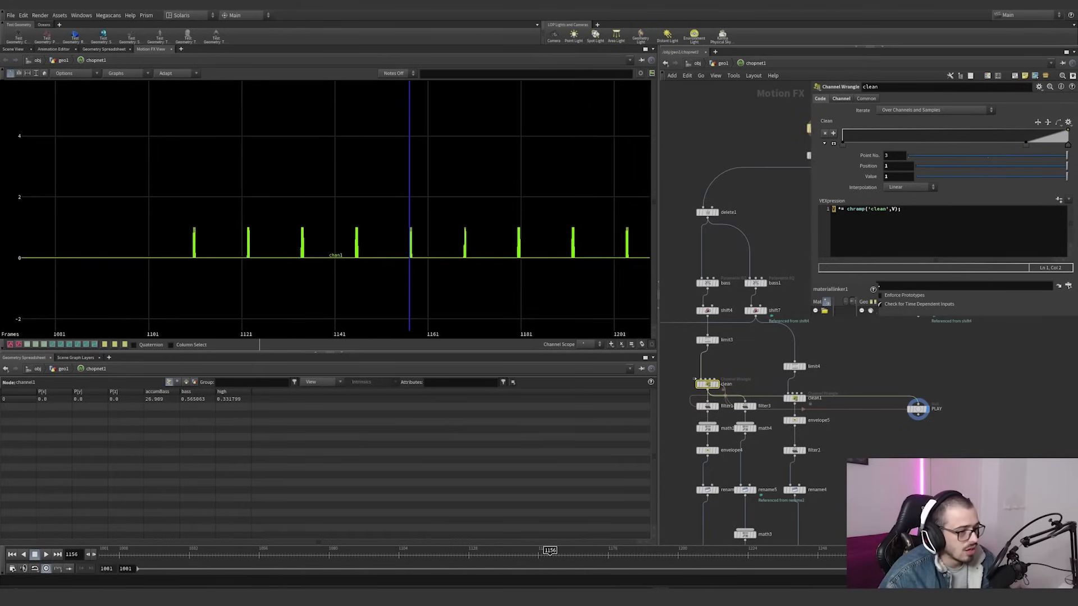
Move the PLAY null across the network to the empty area beside the bass branch, near math and envelope4
middle_click_drag(925, 438, 905, 363)
left_click_drag(898, 337, 851, 415)
middle_click_drag(866, 454, 956, 428)
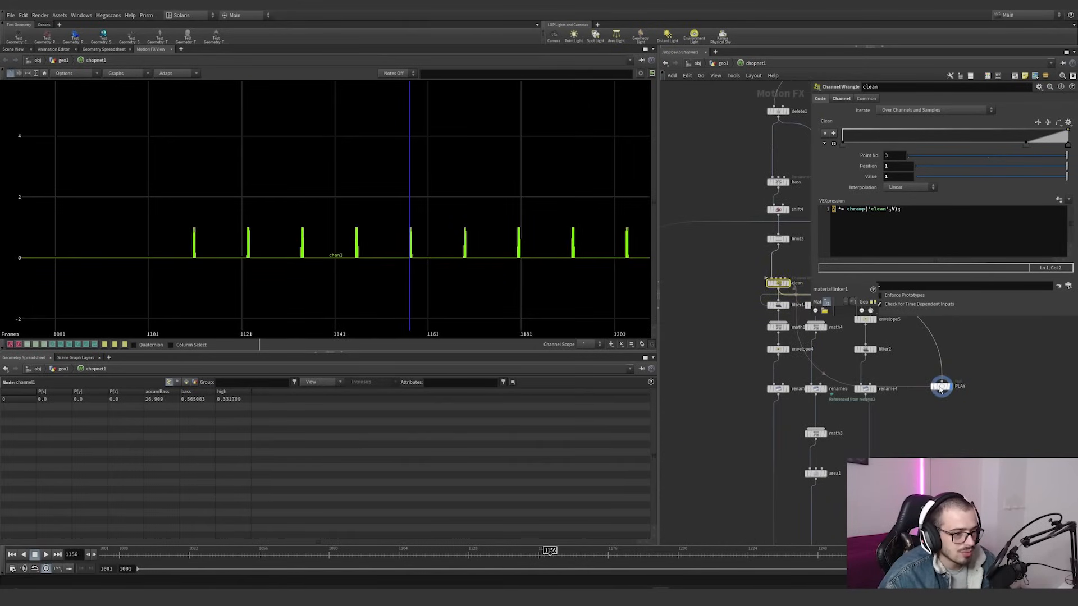
left_click_drag(941, 389, 722, 381)
scroll(742, 393, "up", 2)
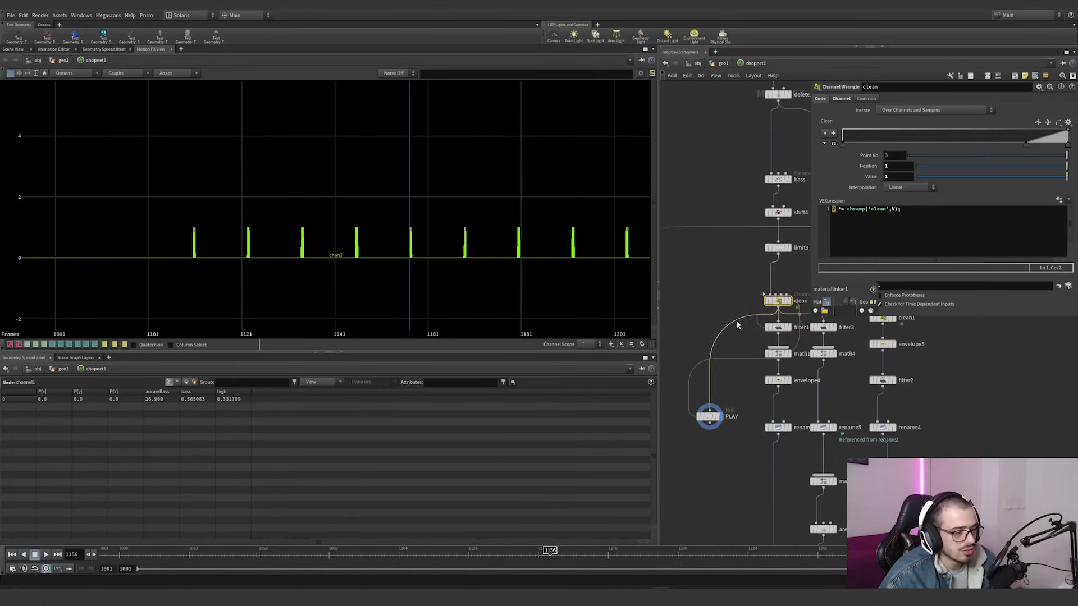
Select filter1, rewire PLAY's input from clean to filter1's output and frame the smoothed curve in the graph
left_click(746, 331)
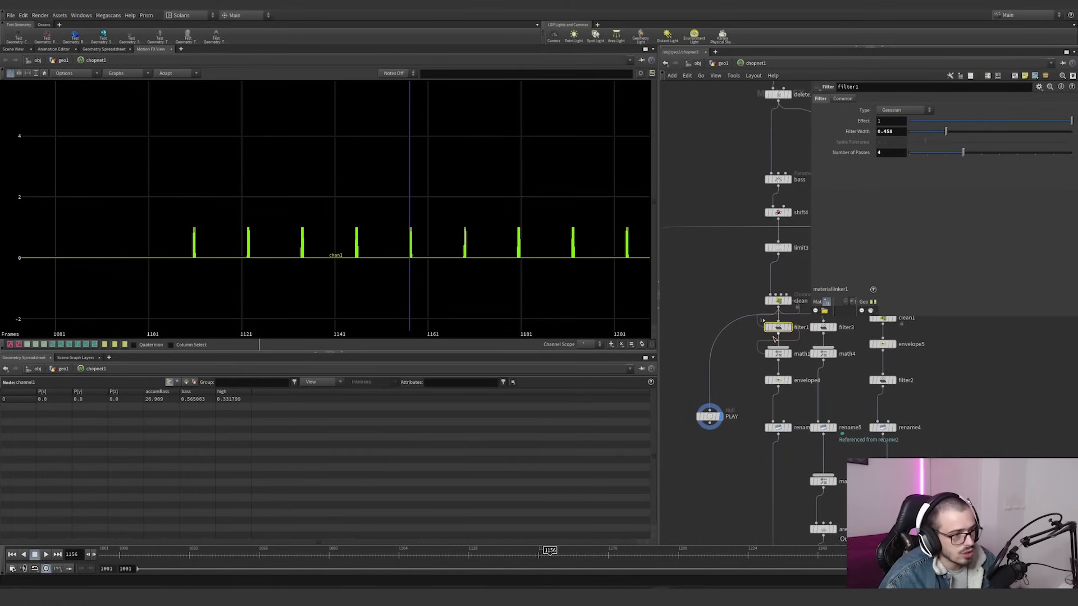
left_click_drag(743, 317, 765, 341)
right_click_drag(433, 268, 420, 155)
middle_click_drag(420, 155, 422, 258)
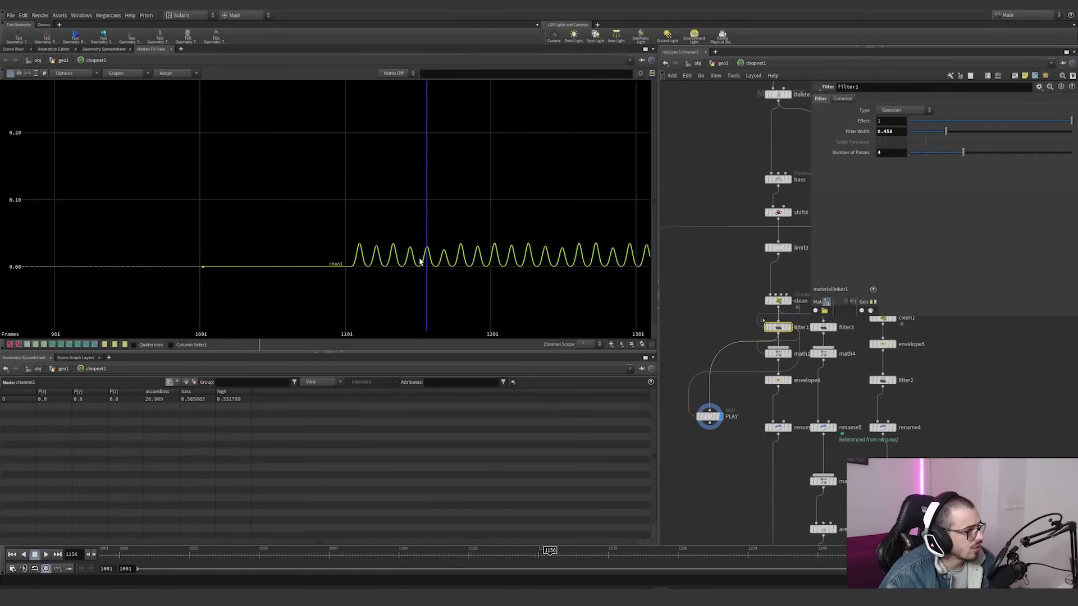
Frame filter1's curve in the graph and play the animation through its peaks, stopping after several beats
right_click_drag(425, 256, 461, 250)
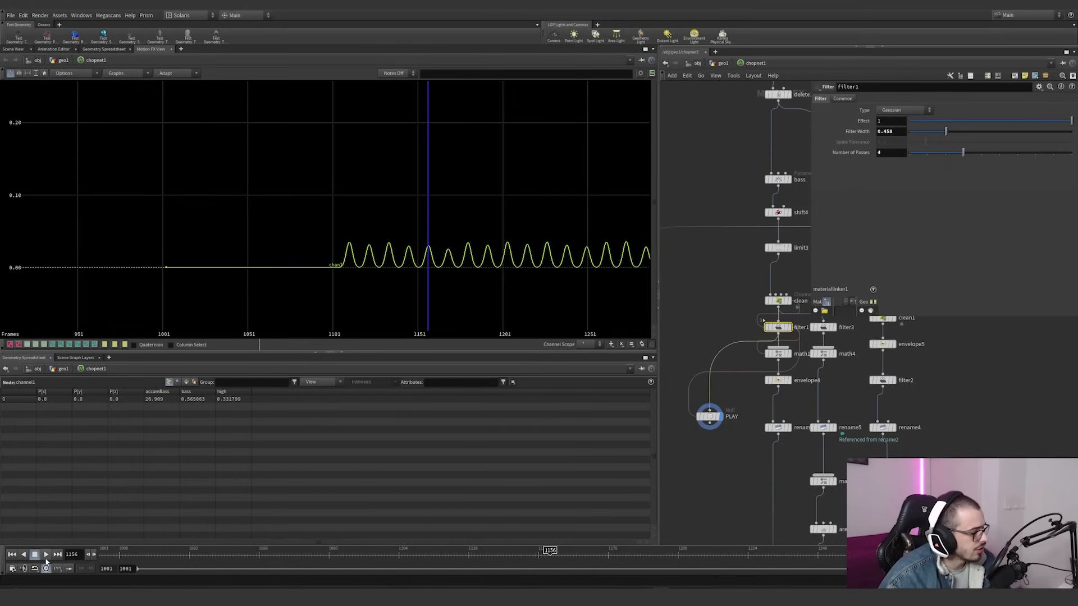
left_click(45, 557)
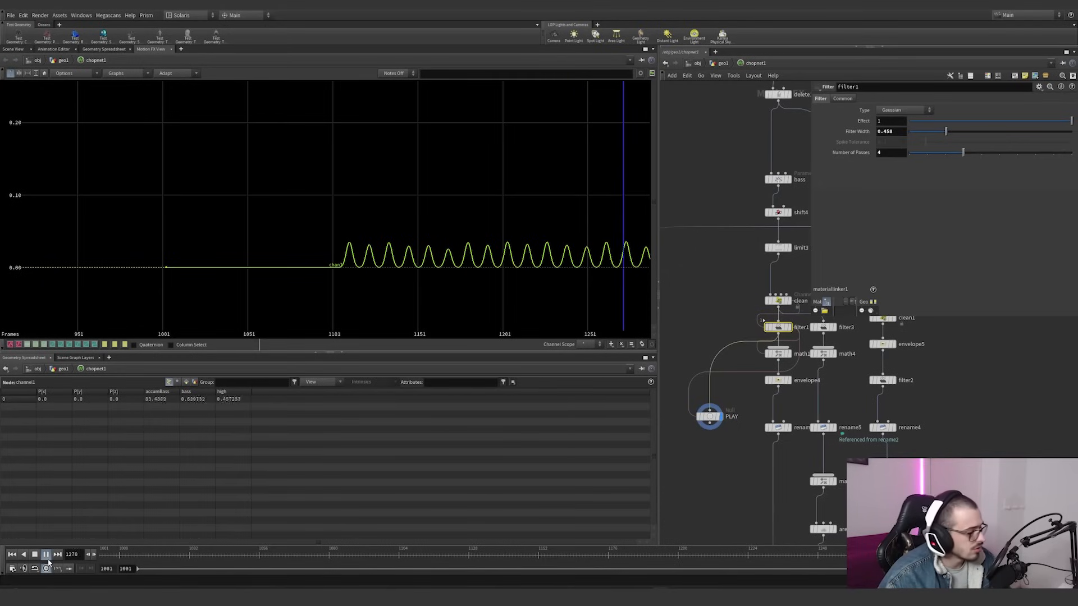
left_click(47, 558)
Rewire PLAY's input from filter1 to math1's output, frame the amplified curve and play through it
left_click_drag(749, 341, 772, 364)
right_click_drag(467, 226, 531, 244)
middle_click_drag(531, 244, 360, 266)
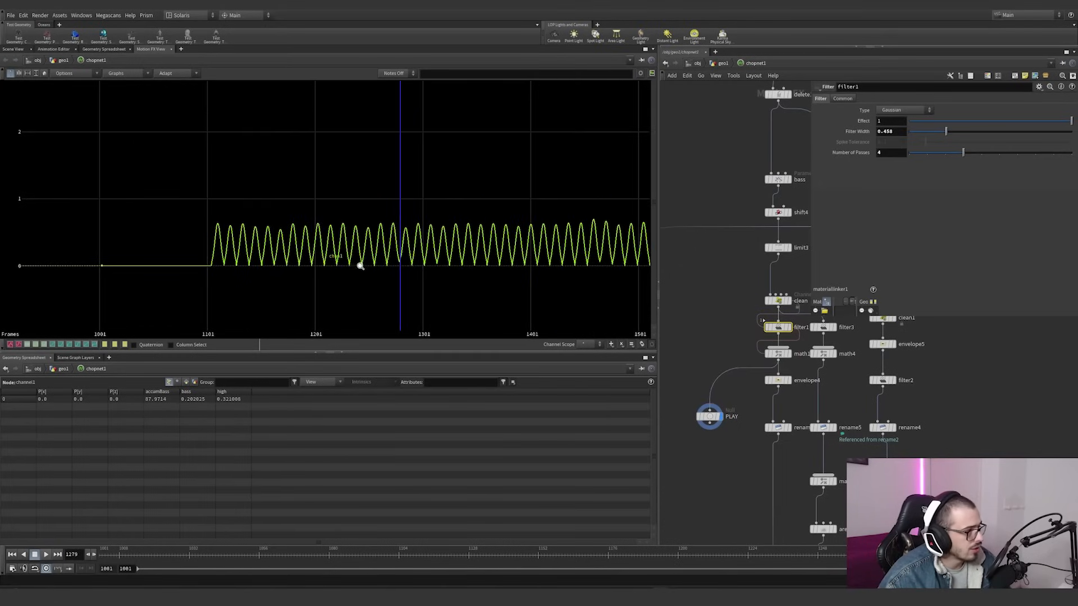
middle_click_drag(478, 254, 427, 259)
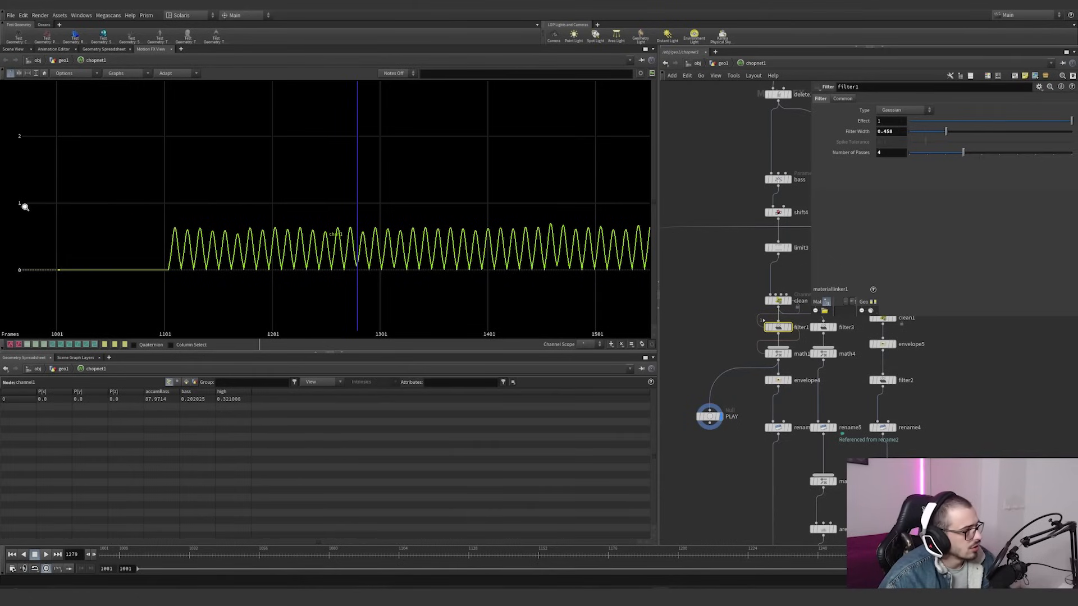
left_click(46, 556)
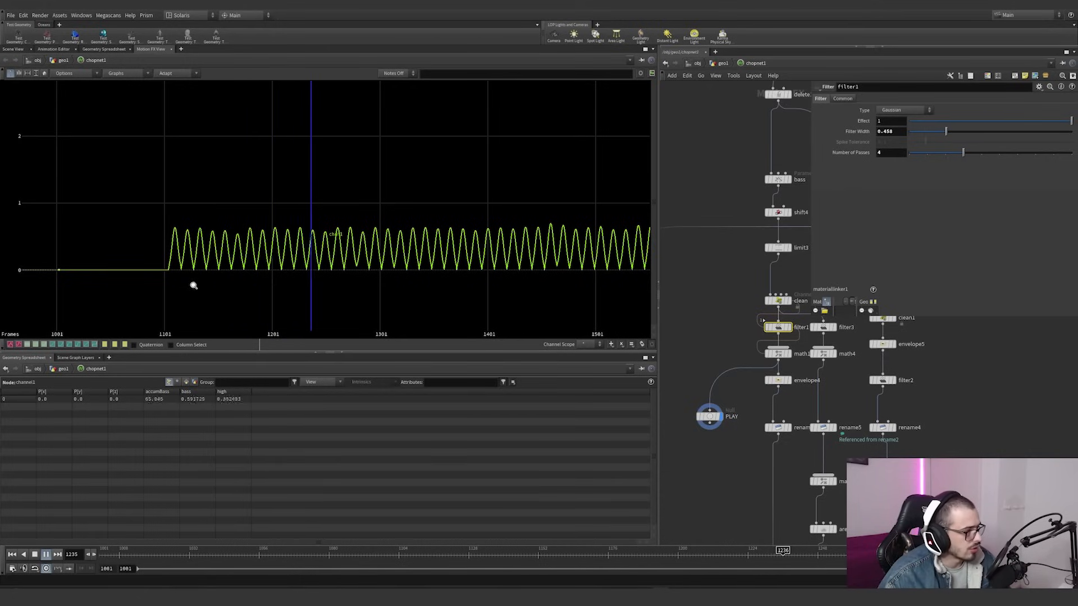
left_click(46, 554)
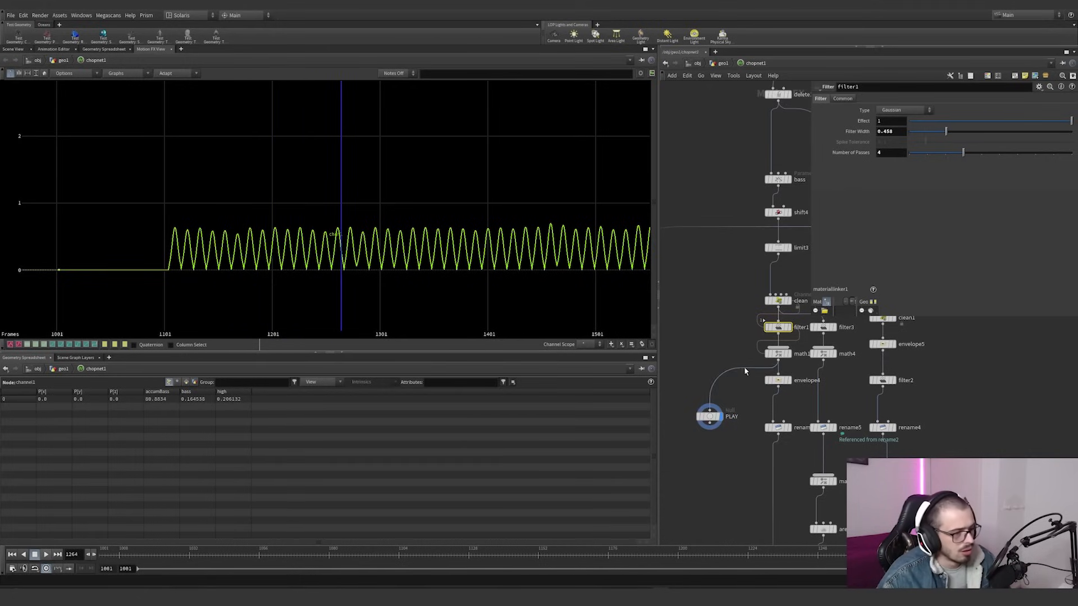
Rewire PLAY's input to envelope4's output
middle_click_drag(749, 381, 747, 358)
left_click(776, 365)
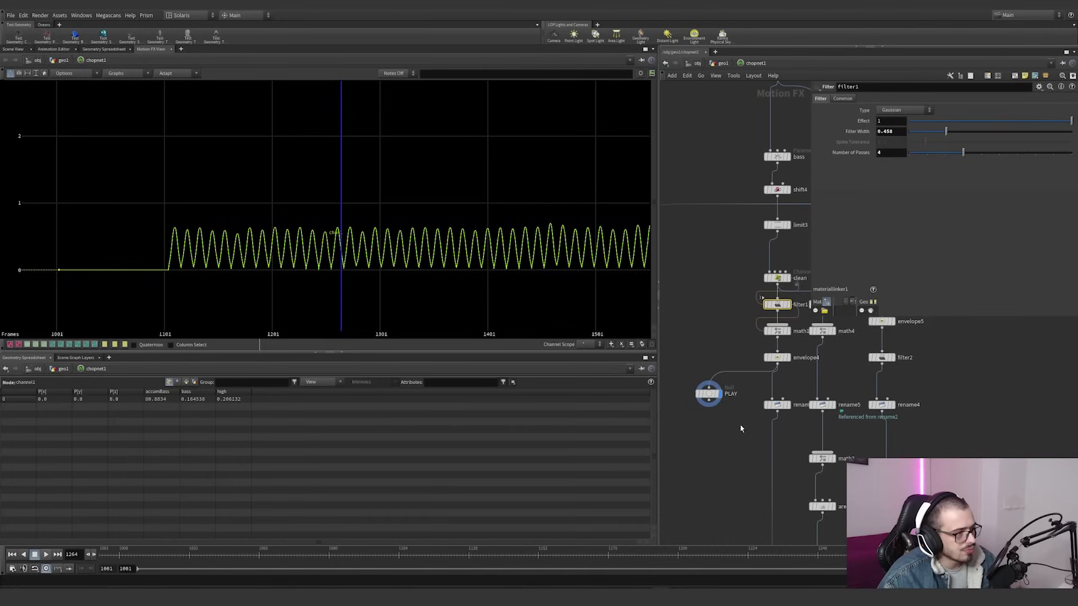
Try raising math1's Multiply to about 3.47 and undo the change
left_click(771, 332)
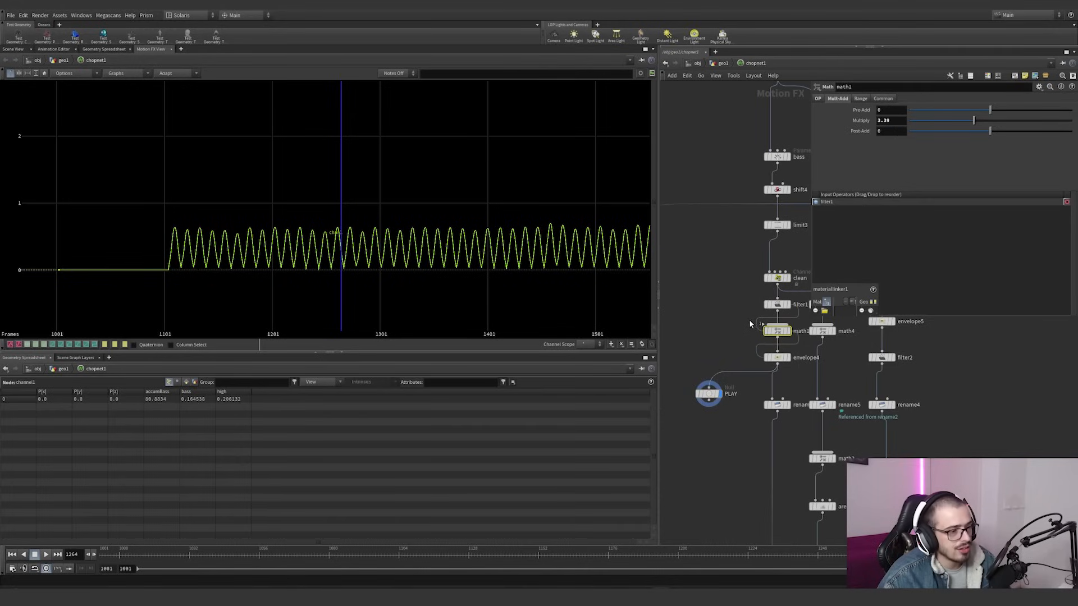
middle_click_drag(749, 324, 730, 326)
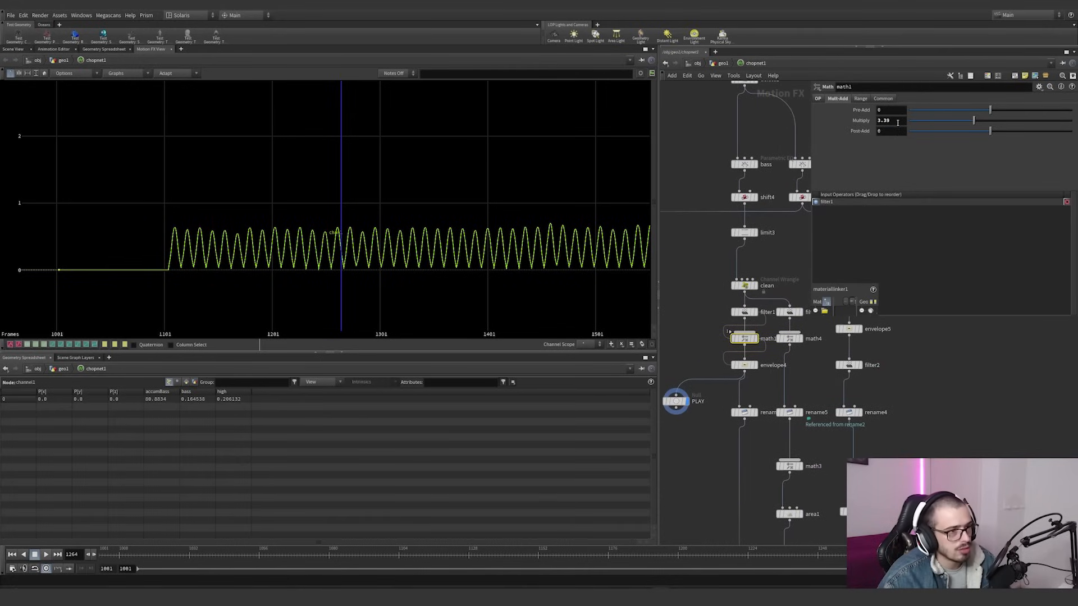
left_click_drag(973, 120, 985, 119)
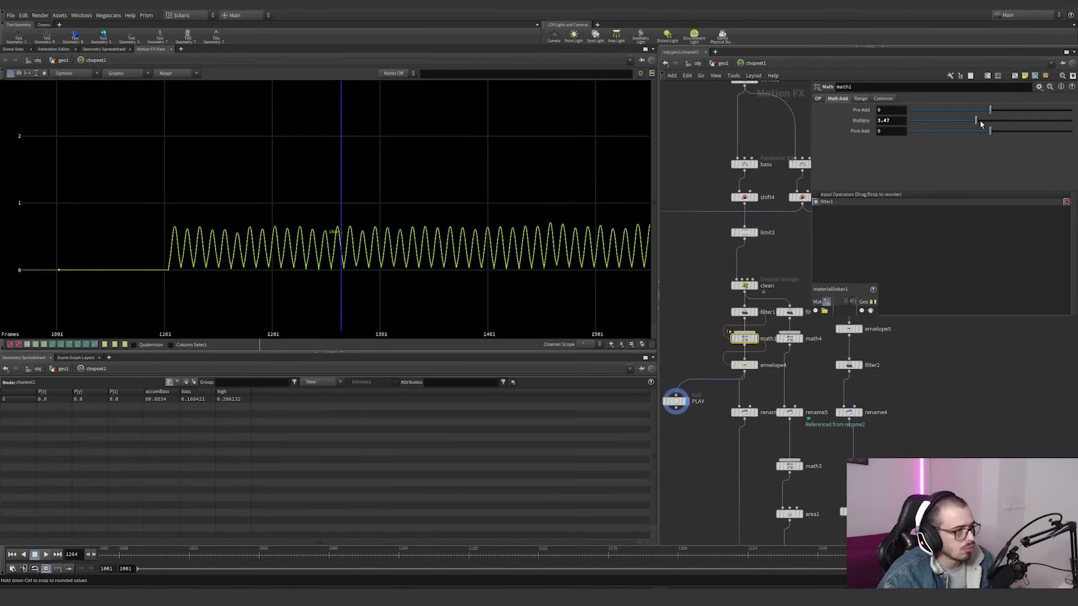
key("ctrl+z")
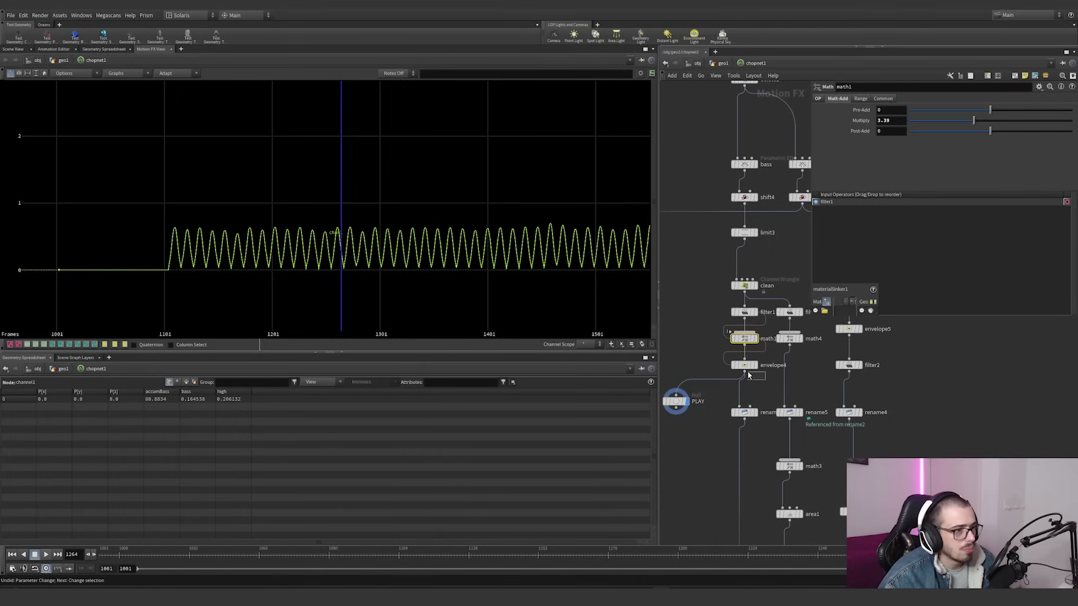
Show math1's operation settings and examine its Channel Pre OP options
left_click(765, 379)
left_click(822, 98)
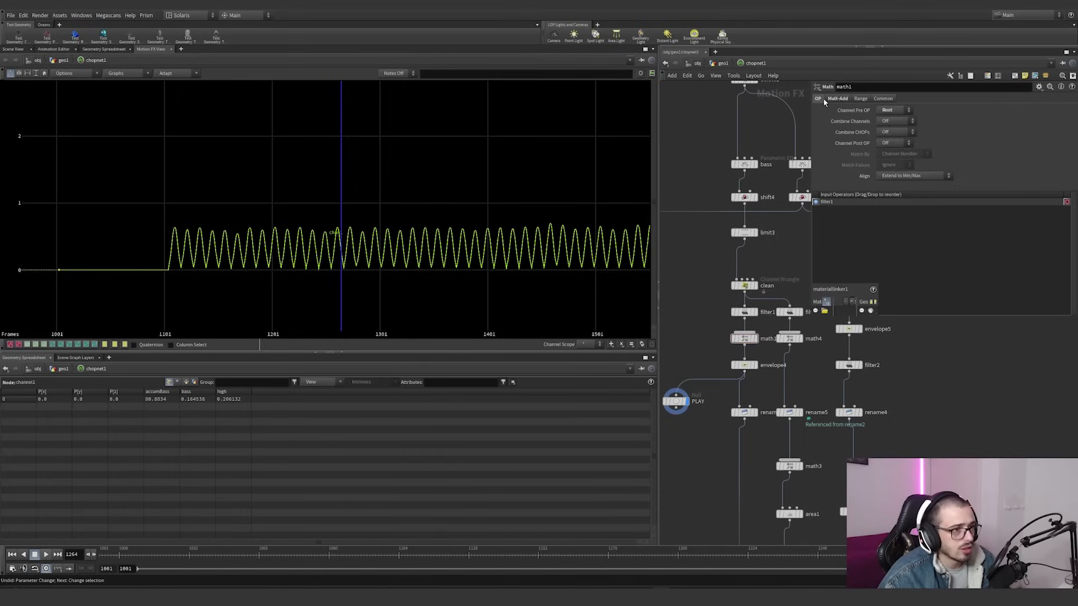
left_click(893, 113)
left_click(893, 113)
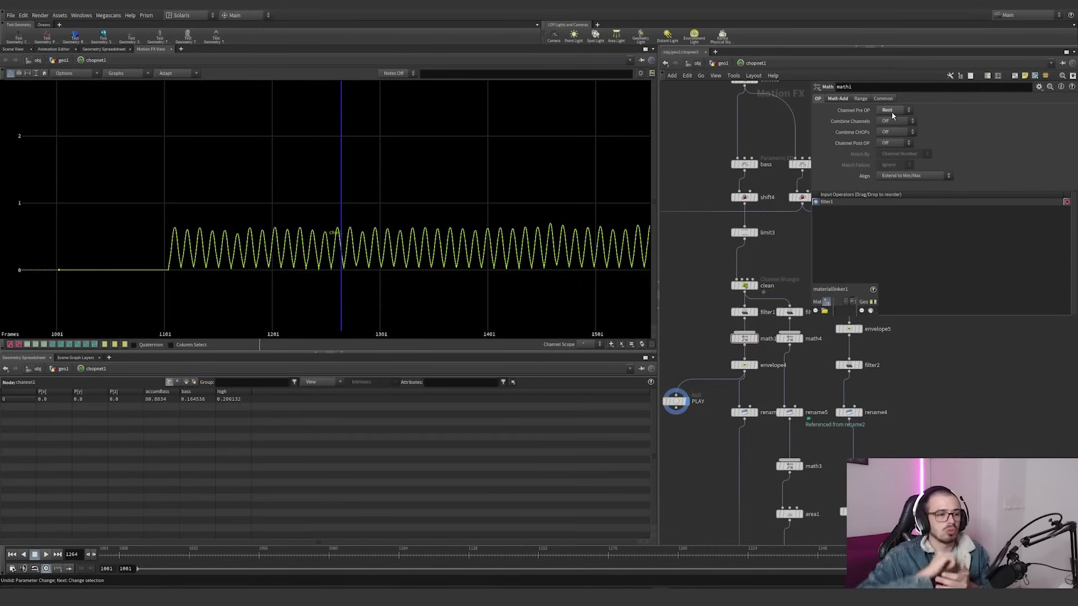
Select envelope4 and compare its sample rate and sample count with math1's using the node information
left_click(748, 365)
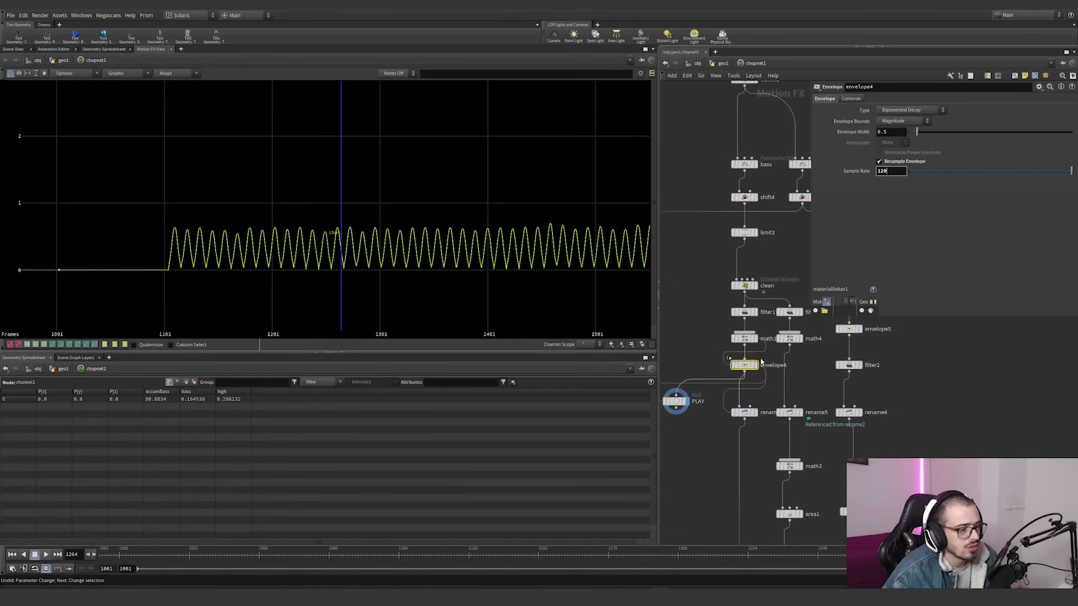
middle_click(748, 366)
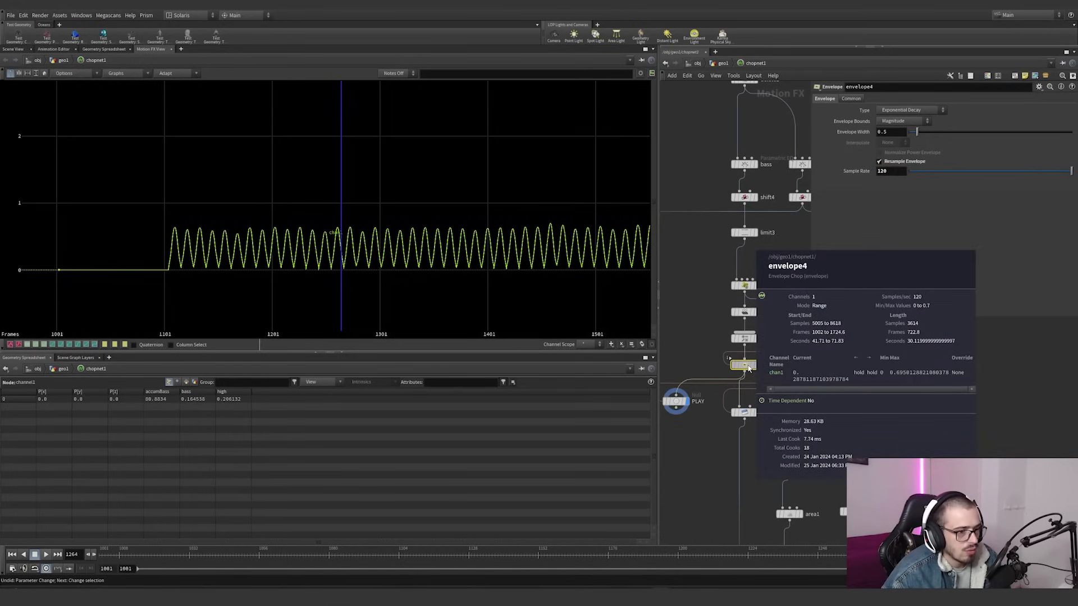
middle_click(744, 338)
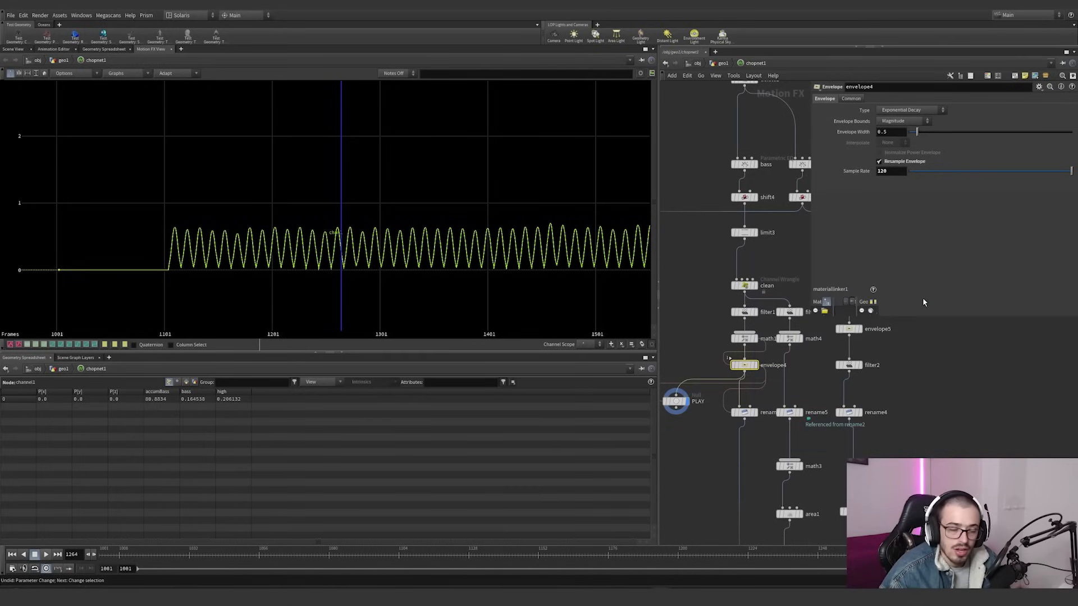
middle_click(742, 340)
middle_click(743, 341)
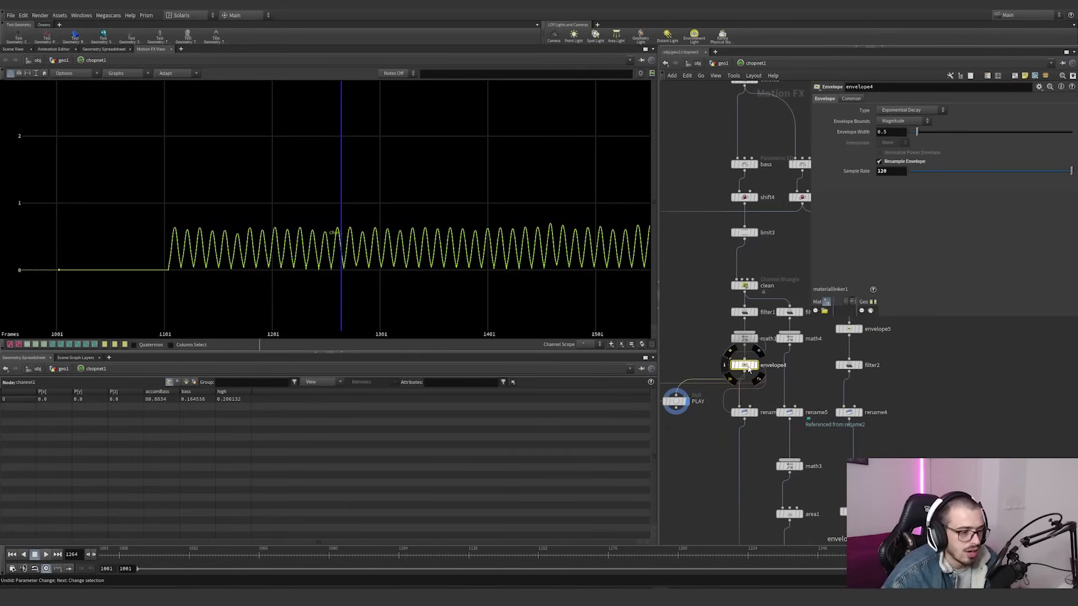
middle_click(747, 366)
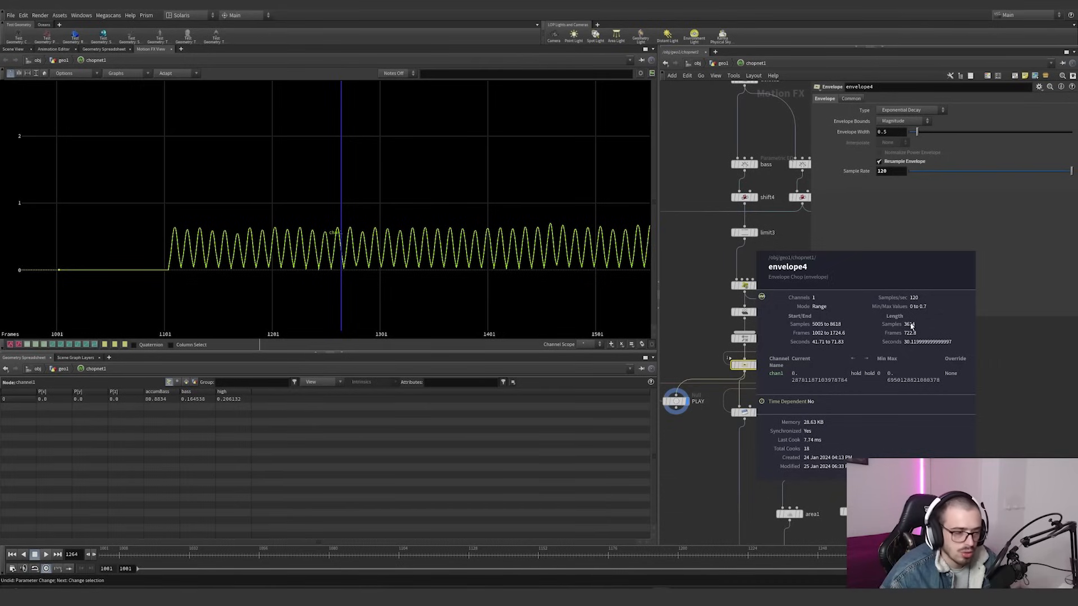
Move the PLAY null down below the rename nodes and examine rename2's From and To channel names
middle_click_drag(697, 452, 736, 384)
left_click_drag(718, 335, 708, 399)
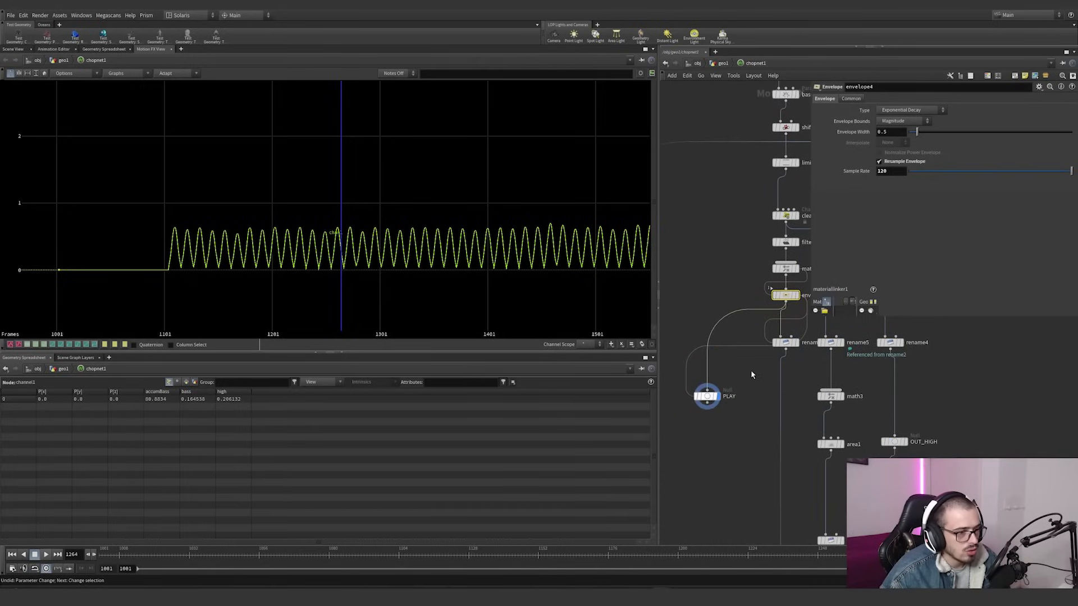
left_click(785, 342)
left_click_drag(886, 111, 807, 127)
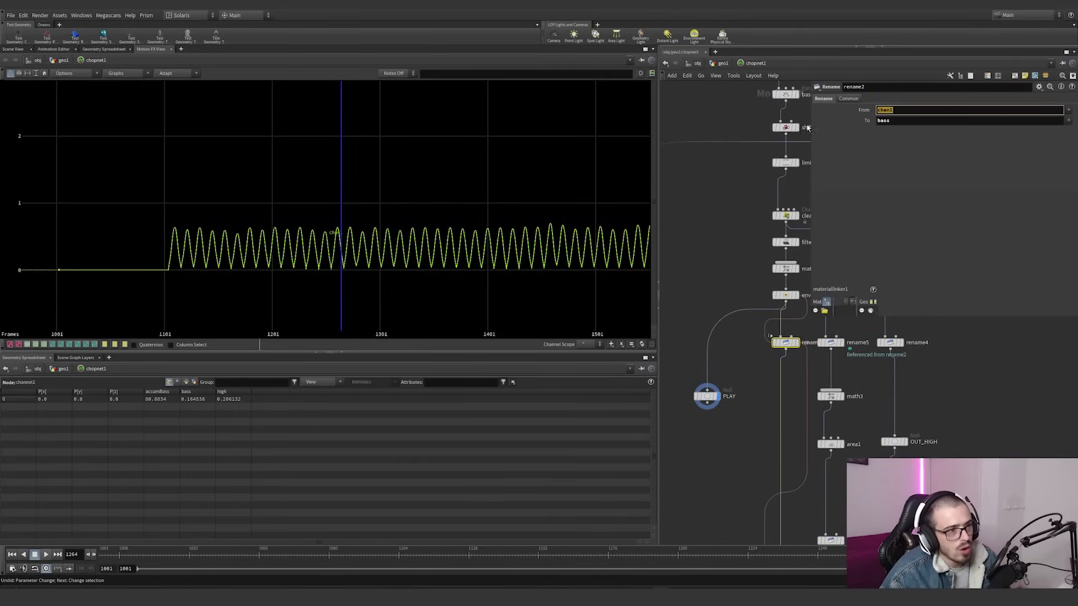
middle_click_drag(726, 179, 697, 191)
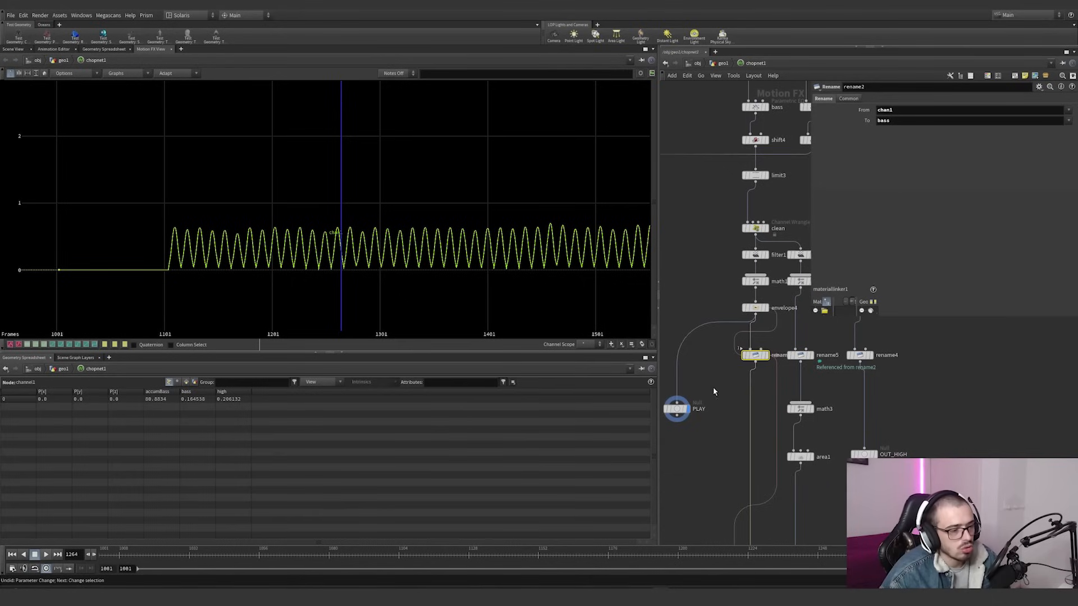
Rewire PLAY's input from envelope4 to rename2's output
scroll(709, 419, "down", 1)
middle_click_drag(710, 419, 721, 261)
left_click_drag(760, 215, 731, 241)
left_click_drag(728, 241, 690, 306)
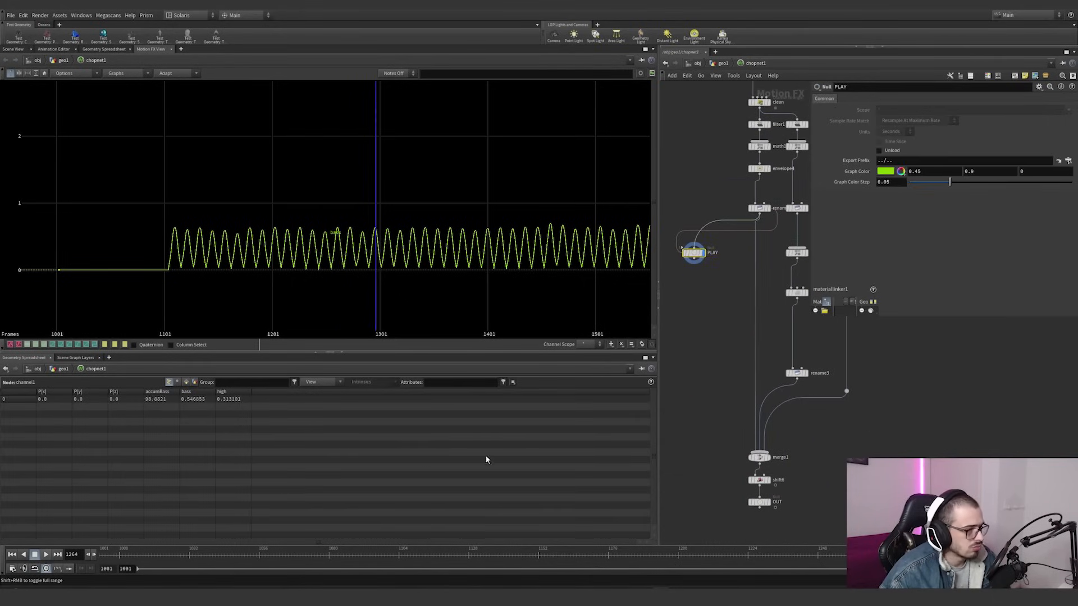
Select shift6 below merge1, examine its Start setting and return to the filter section of the network
middle_click_drag(728, 321, 713, 423)
scroll(715, 379, "down", 2)
left_click(729, 482)
scroll(711, 338, "up", 2)
scroll(712, 423, "up", 1)
scroll(713, 421, "down", 1)
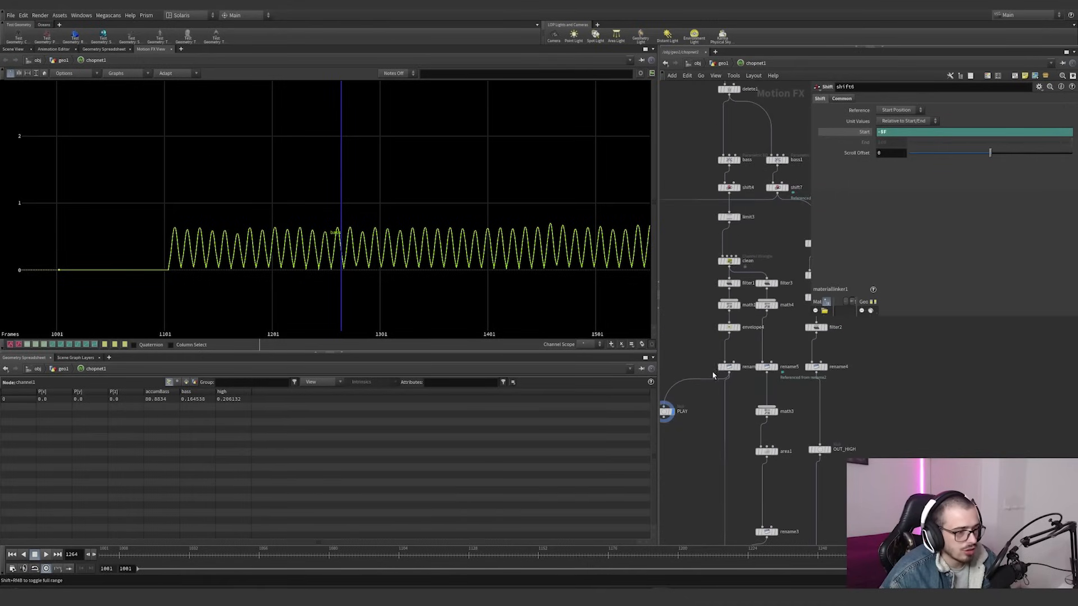
Feed PLAY from filter3 and display filter1 and filter3 together, enlarging the graph to compare their curves
left_click(777, 285)
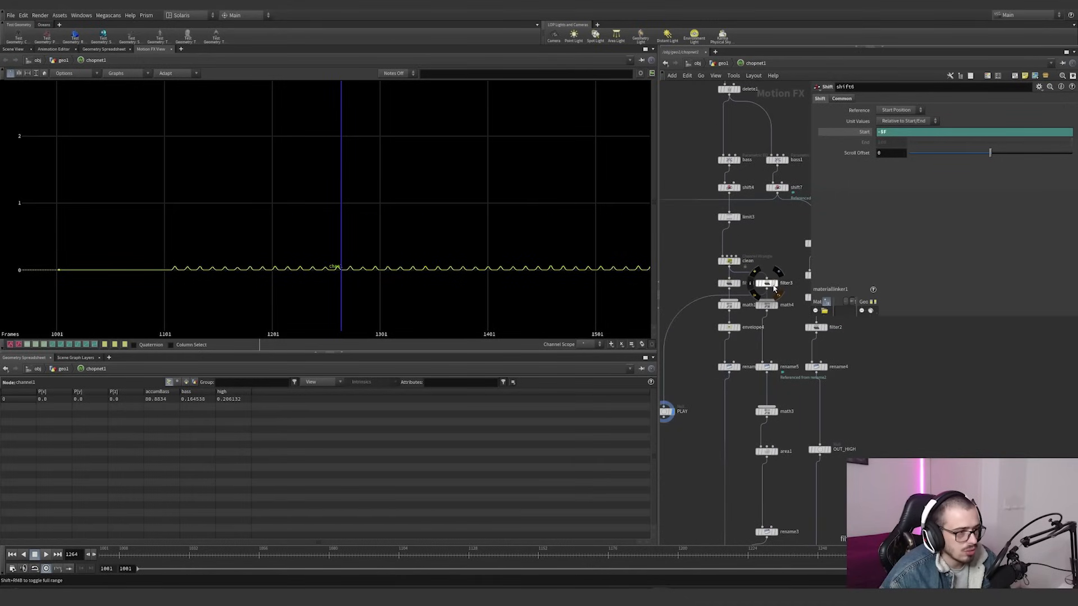
left_click(729, 283)
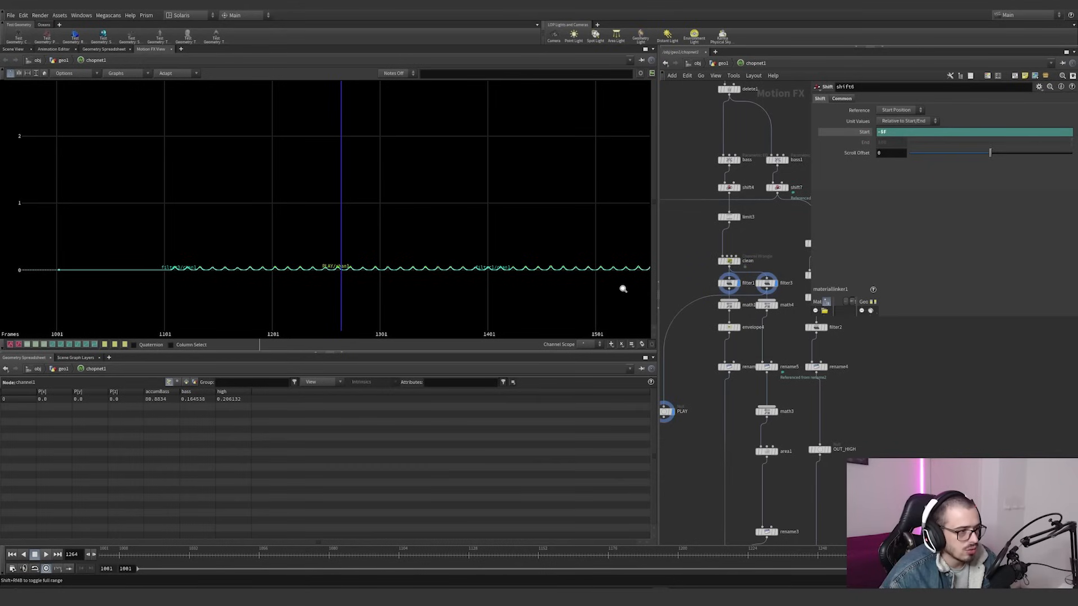
scroll(556, 278, "up", 2)
scroll(658, 225, "up", 5)
scroll(564, 258, "up", 3)
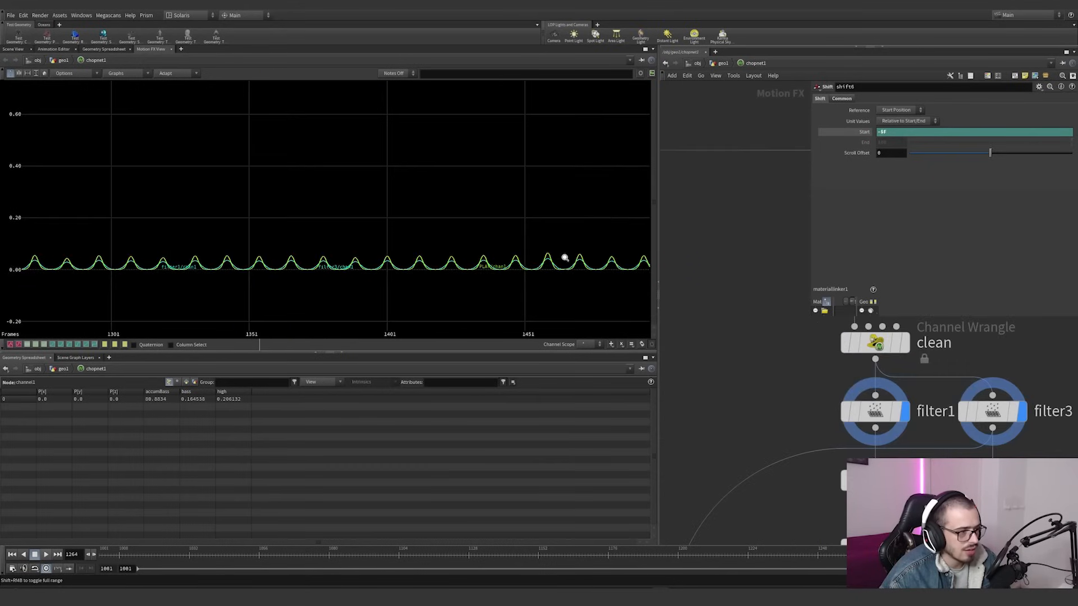
Turn off the display flags on filter1 and filter3
middle_click_drag(804, 402, 704, 382)
left_click(805, 395)
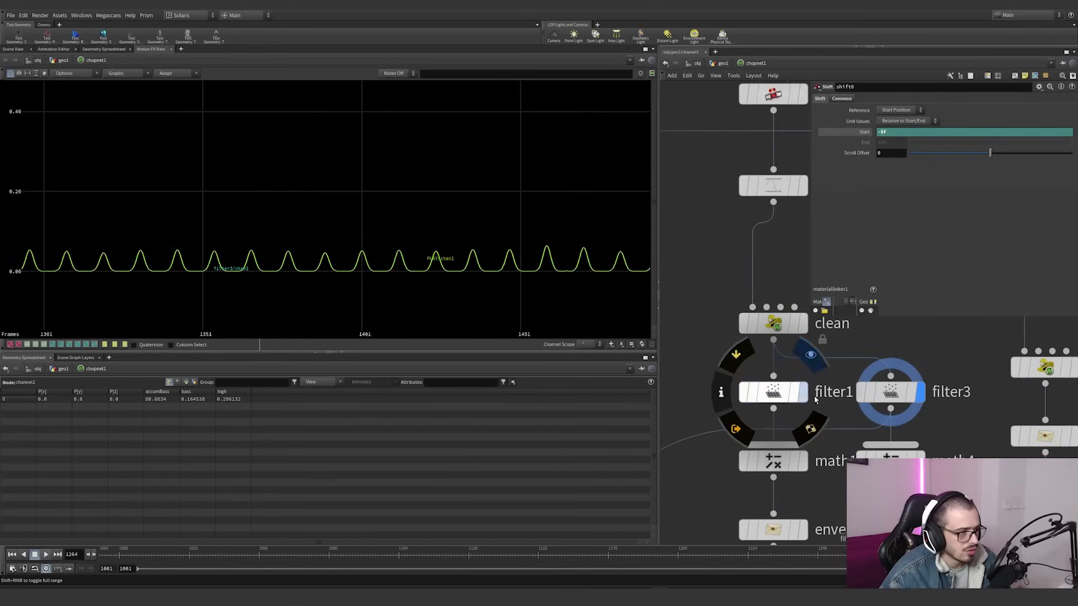
left_click(924, 395)
scroll(929, 405, "down", 5)
Rewire PLAY's input from filter3 to math4's output and reframe the curve in the graph
middle_click_drag(943, 420, 914, 312)
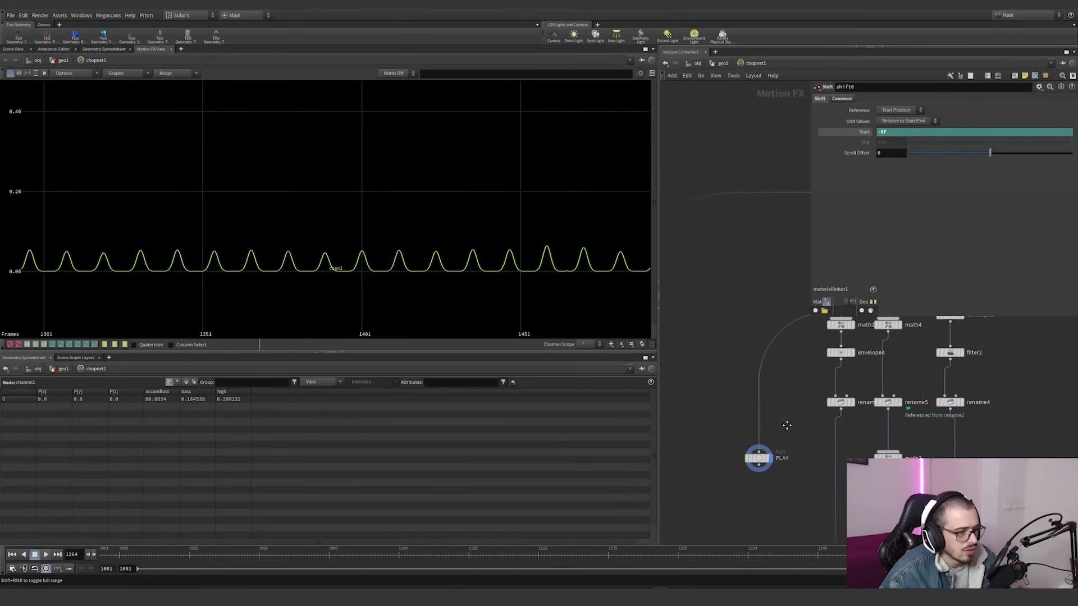
middle_click_drag(785, 427, 771, 445)
middle_click_drag(804, 345, 767, 371)
left_click_drag(768, 358, 836, 380)
right_click_drag(493, 261, 286, 304)
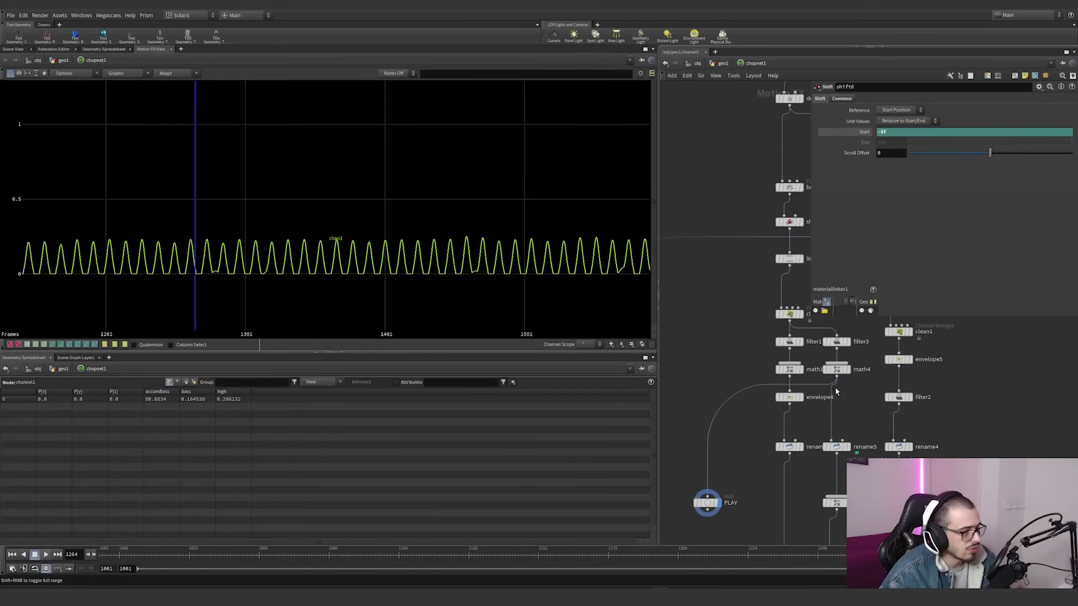
Examine math4's Multiply setting, compare its curve with math1's through PLAY and frame a wider span of math4's curve
left_click(827, 366)
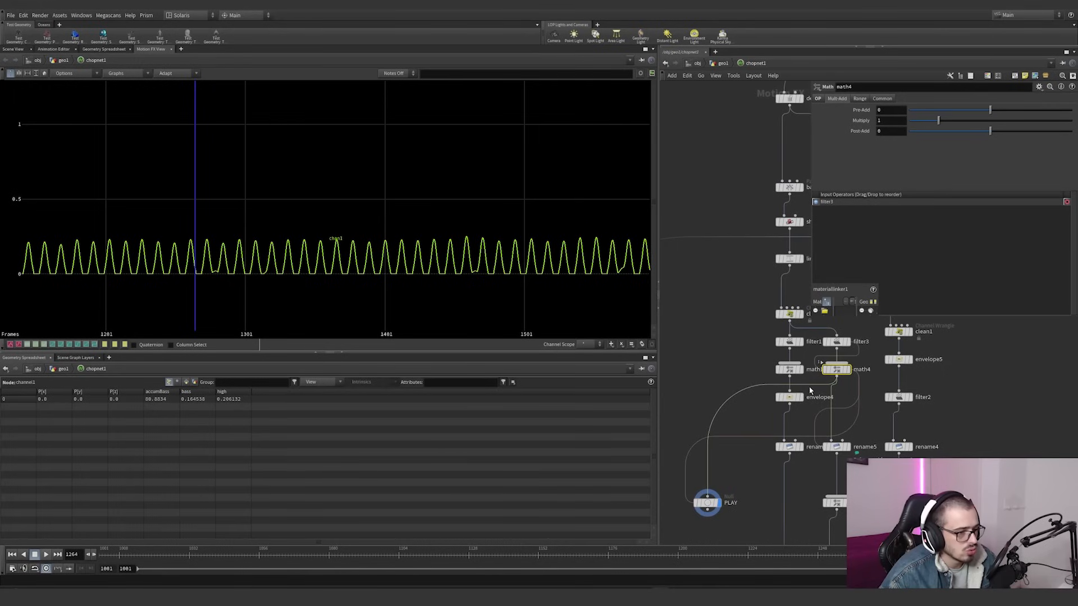
left_click(790, 380)
left_click_drag(754, 396, 824, 388)
right_click_drag(504, 270, 529, 277)
middle_click_drag(530, 276, 539, 287)
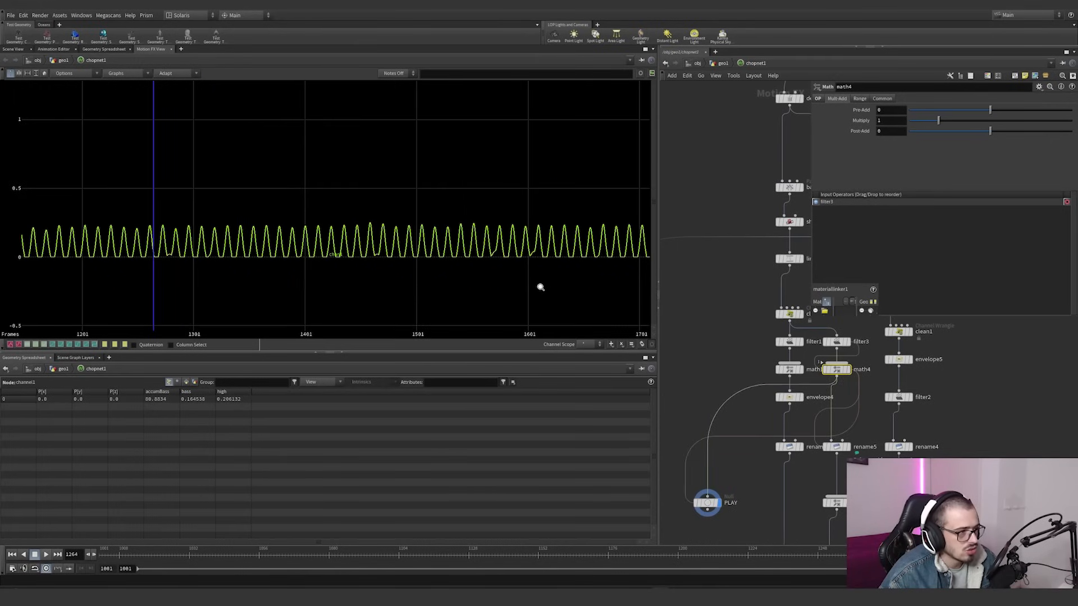
Rewire PLAY's input from math4 to rename5's output and select rename5 to examine its channel names
middle_click_drag(746, 477, 678, 400)
left_click_drag(688, 309, 757, 392)
left_click(769, 370)
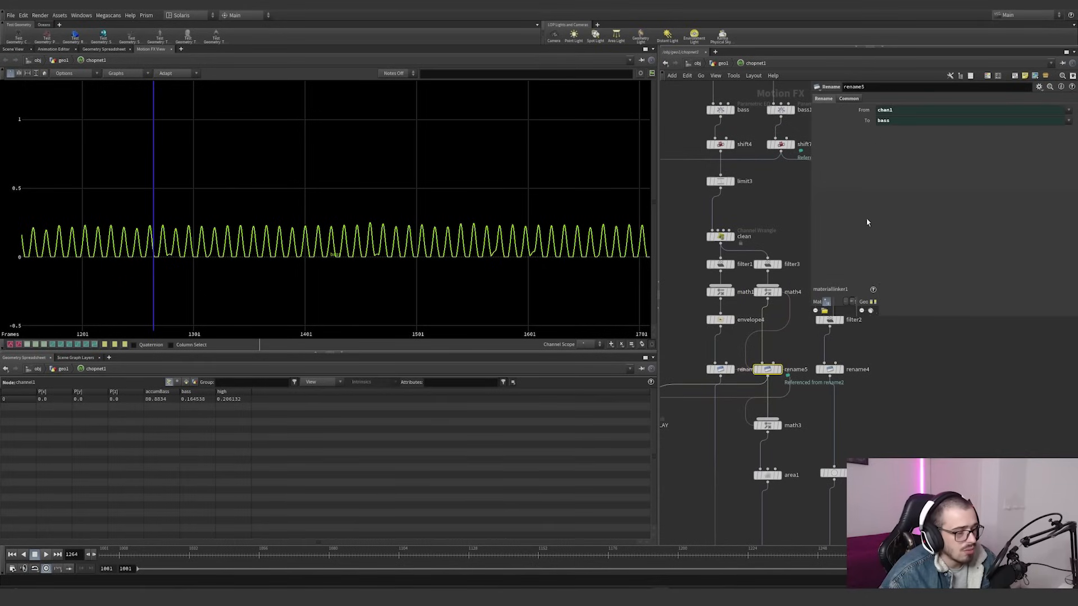
Select math3, rewire PLAY's input to math3's output and frame the whole amplified curve in the graph
middle_click_drag(801, 392, 809, 321)
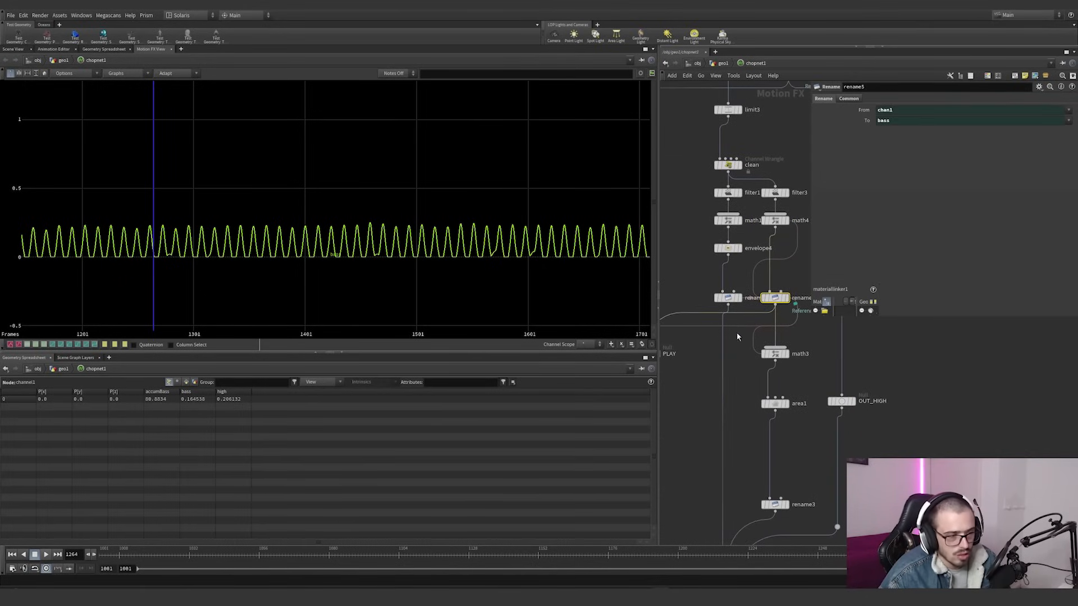
left_click(774, 355)
right_click_drag(469, 189, 253, 309)
middle_click_drag(469, 208, 459, 154)
right_click_drag(459, 153, 454, 238)
middle_click_drag(411, 127, 435, 243)
right_click_drag(435, 243, 501, 233)
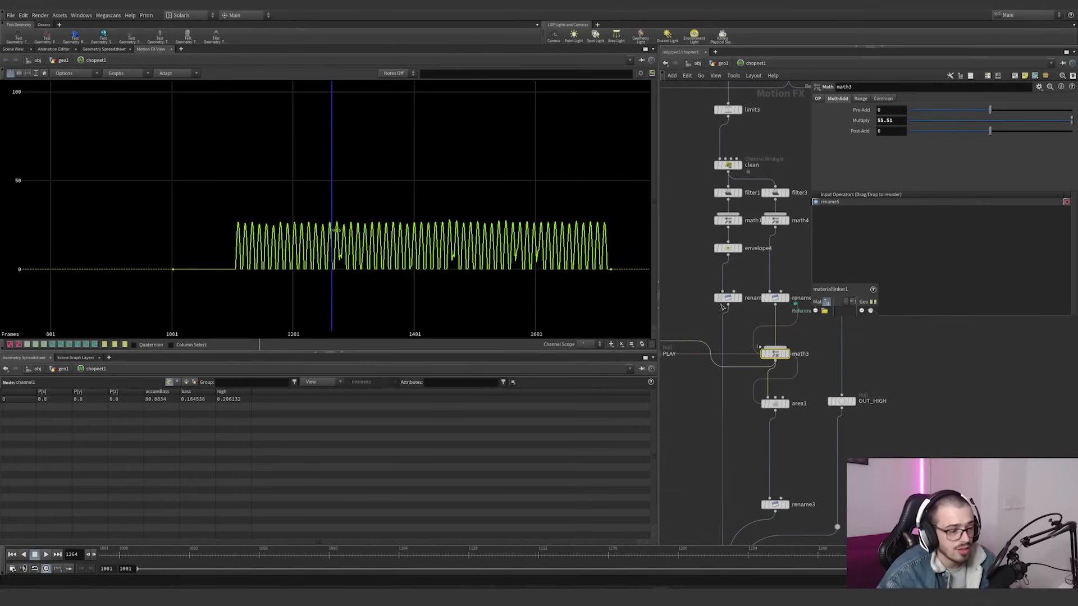
Rewire PLAY's input from math3 to area1's output to preview the accumulated bass curve
left_click_drag(804, 384, 763, 412)
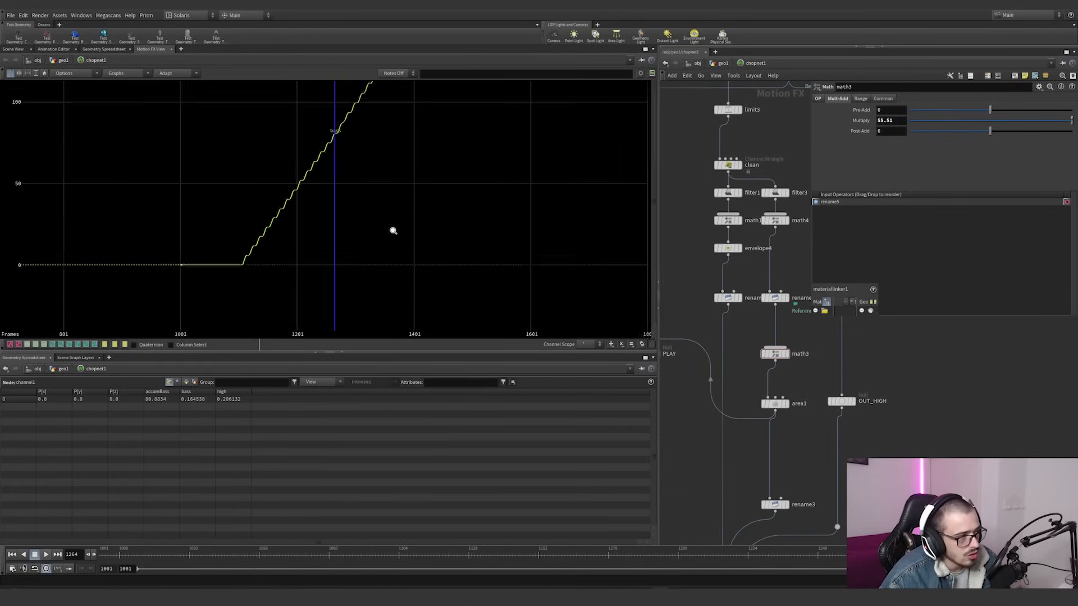
Scrub the timeline to frame 1096 and briefly play the animation to follow the playhead along the accumulated bass curve
left_click(260, 557)
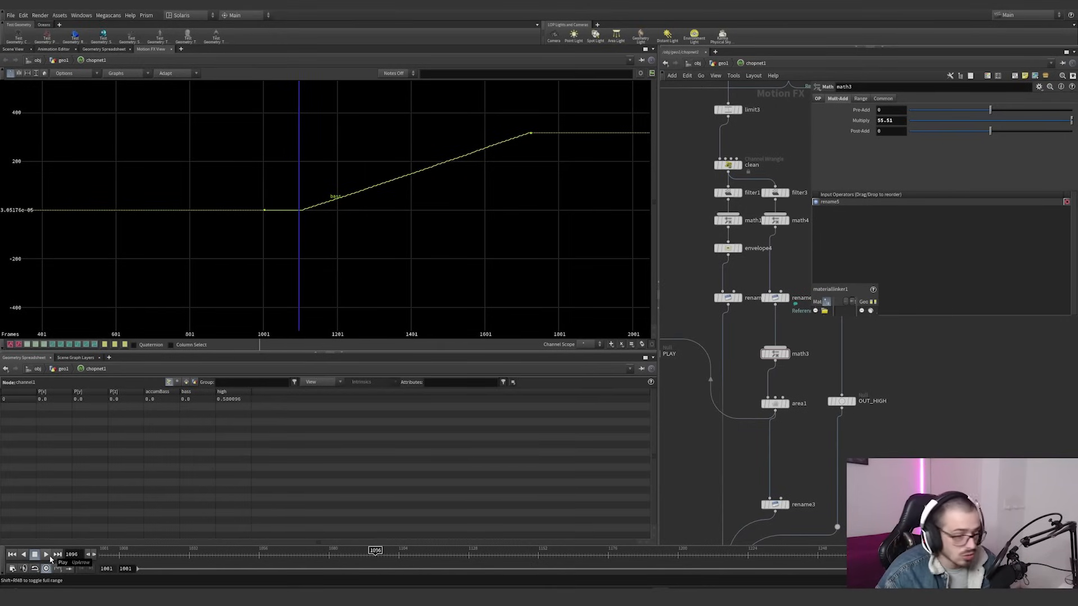
left_click(46, 555)
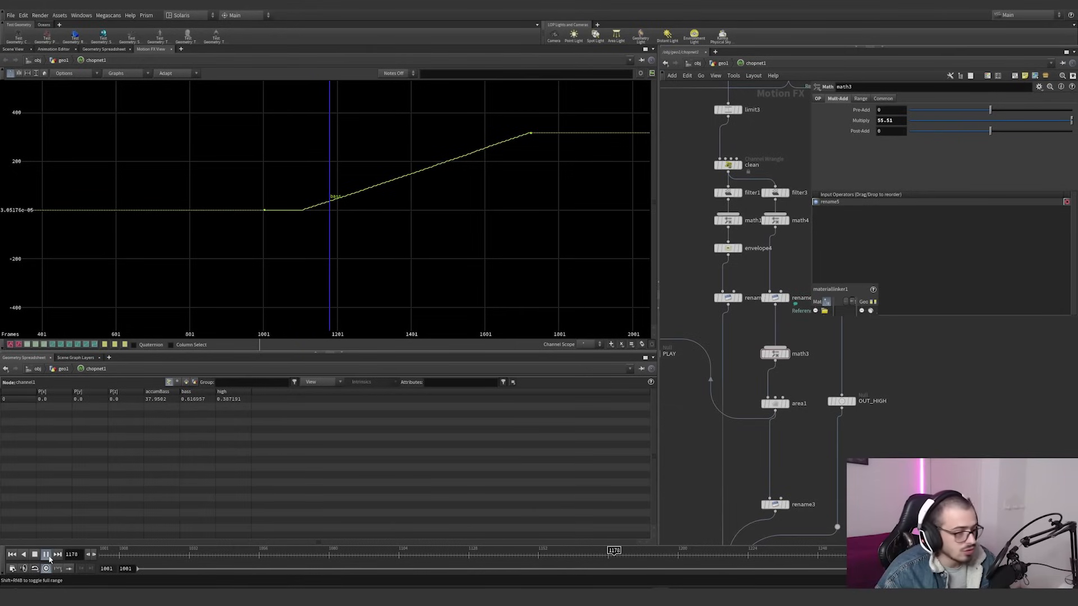
left_click(47, 555)
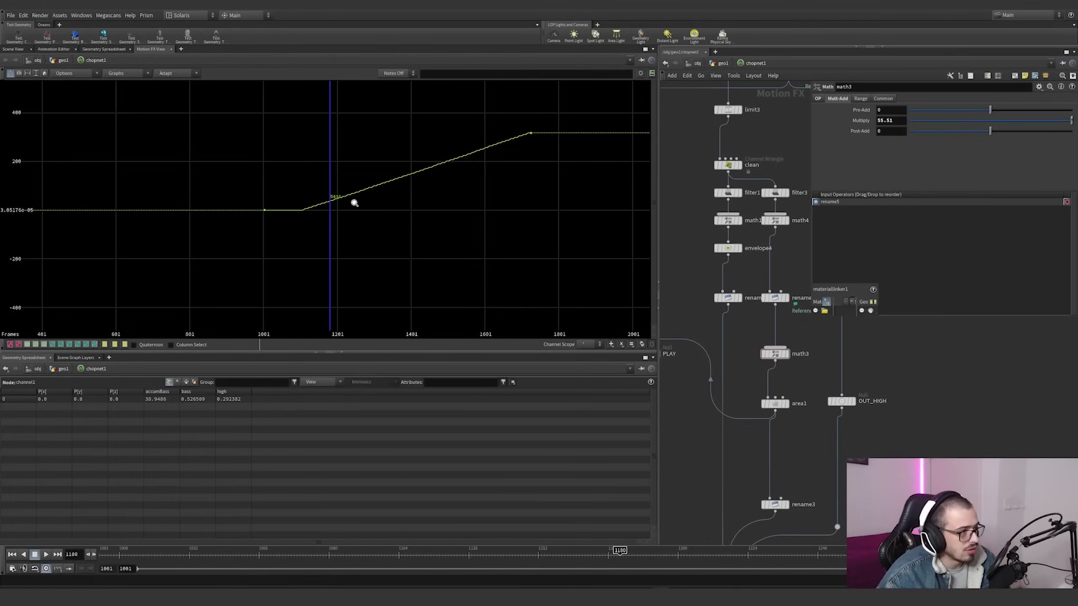
Frame the stepped rise of the accumulated curve, select area1 and examine its Area settings
right_click_drag(355, 204, 395, 154)
middle_click_drag(395, 157, 413, 299)
right_click_drag(413, 300, 407, 238)
left_click_drag(750, 371, 807, 441)
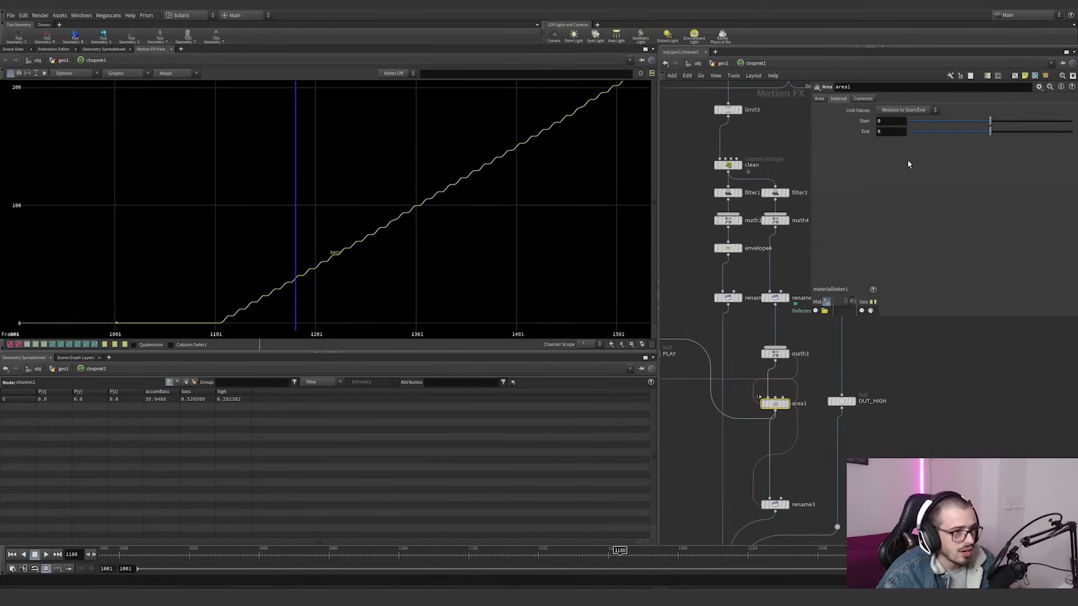
left_click(819, 98)
left_click_drag(997, 123, 971, 155)
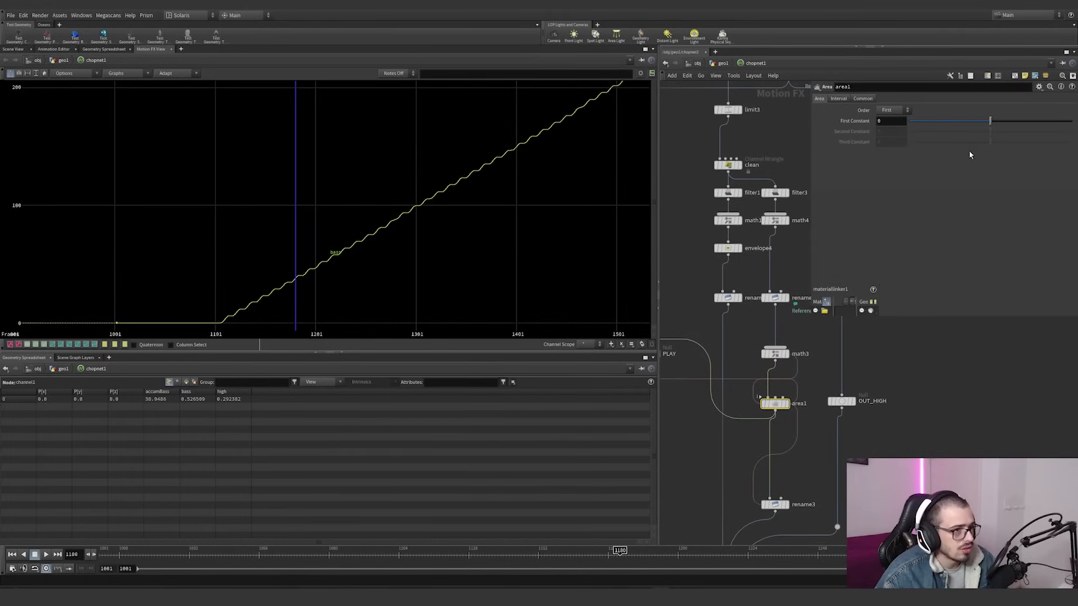
Try raising math3's Multiply to 60.61 and undo the change
left_click(776, 353)
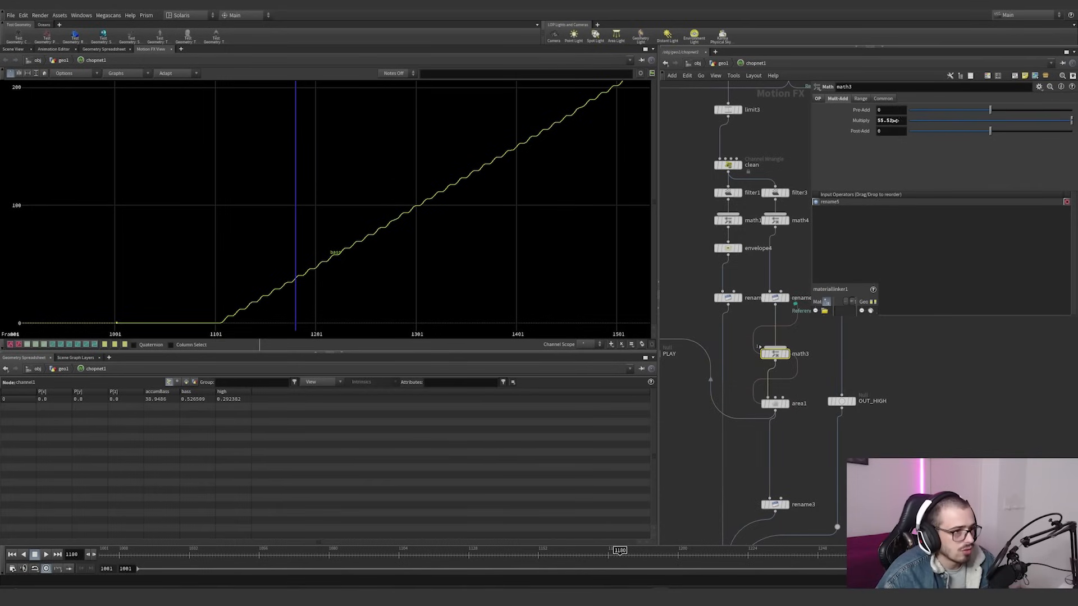
mouse_move(895, 121)
middle_mouse_down()
mouse_move(948, 123)
mouse_move(895, 124)
middle_mouse_up()
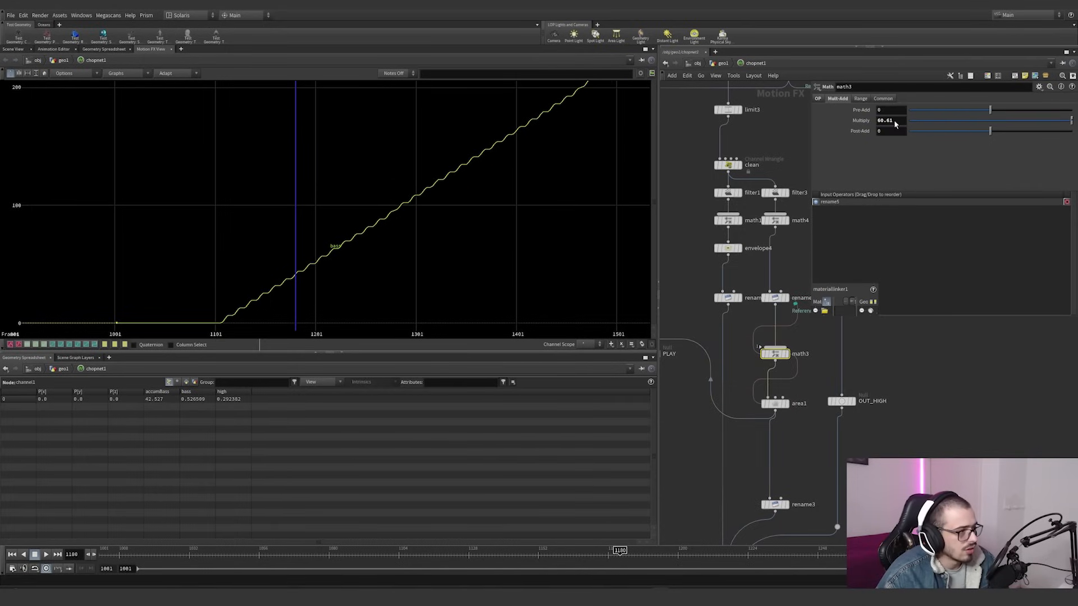
key("ctrl+z")
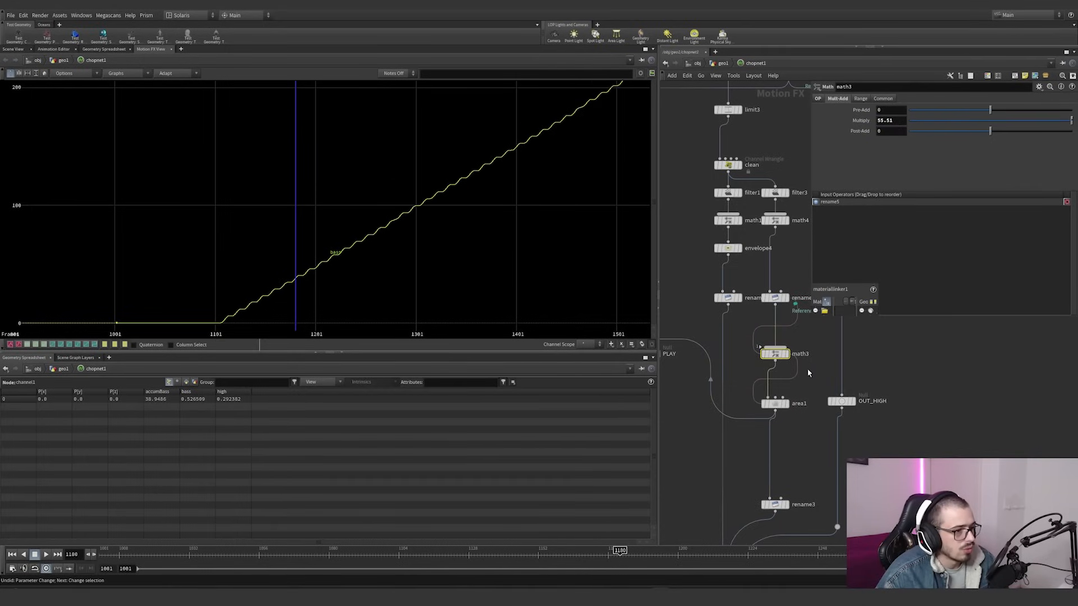
Rewire PLAY's input from area1 to rename3's output and select rename3 to preview the curve under its accumBass name
middle_click_drag(807, 372, 823, 315)
middle_click_drag(816, 374, 824, 369)
right_click_drag(471, 172, 331, 246)
right_click_drag(507, 171, 474, 187)
middle_click_drag(539, 167, 451, 243)
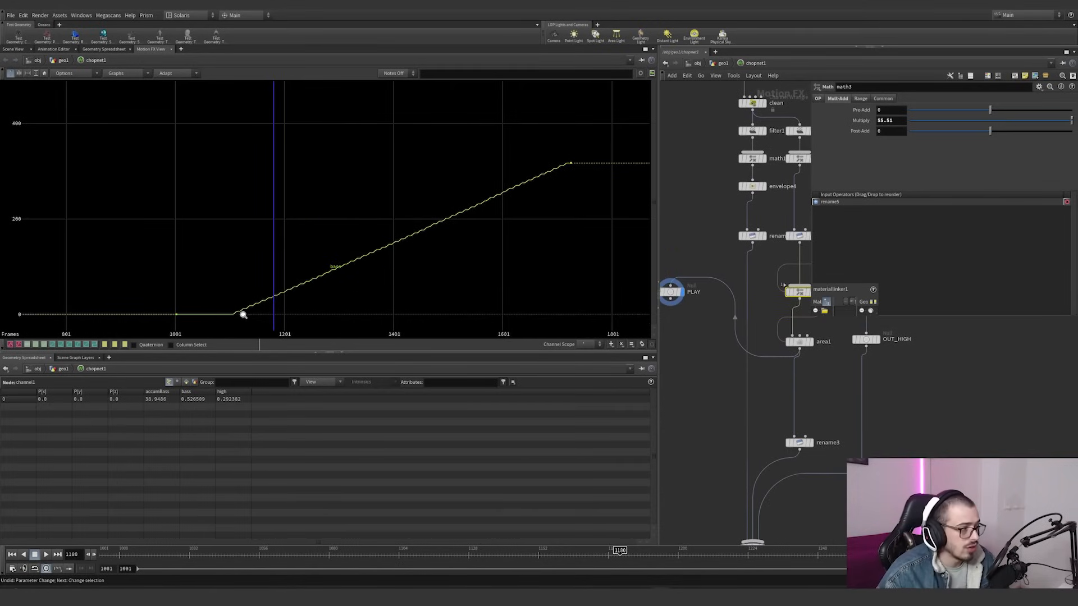
middle_click_drag(754, 375, 753, 340)
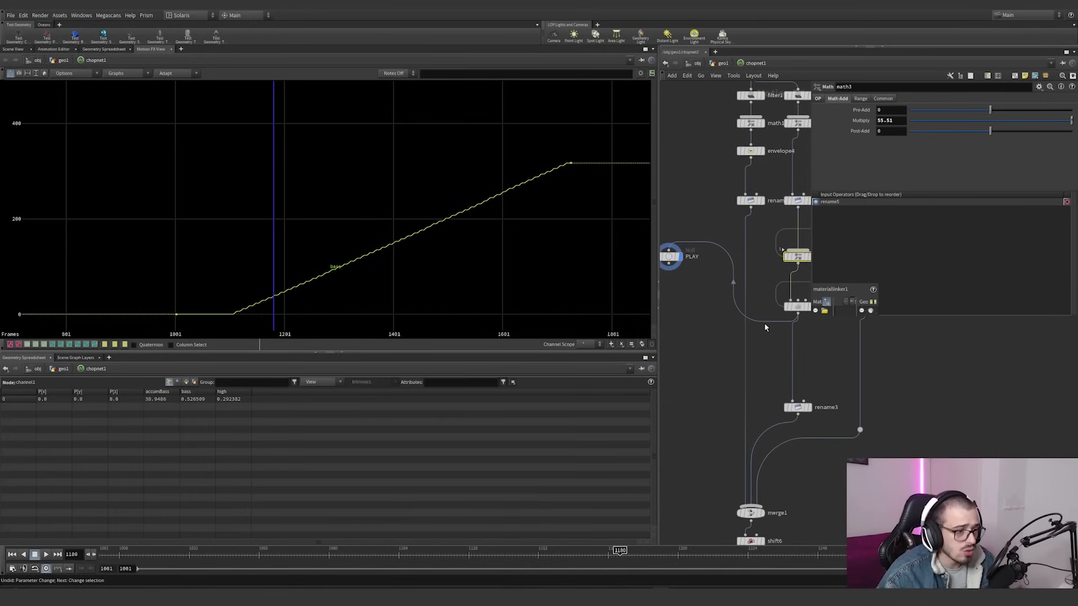
left_click_drag(766, 323, 787, 411)
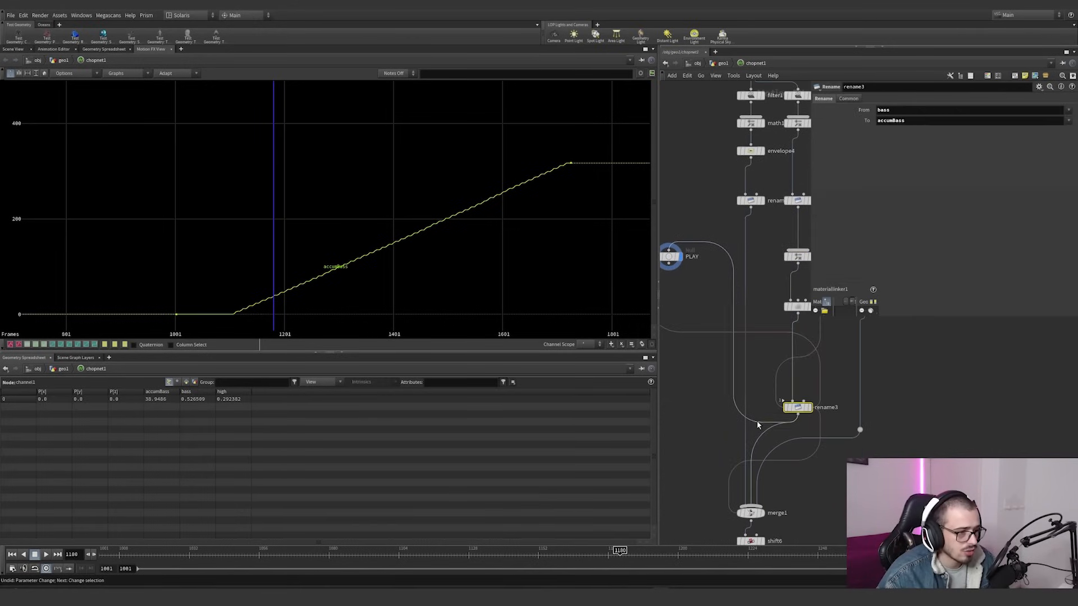
Move the PLAY node across the network to free space beside the high branch
scroll(730, 283, "down", 4)
middle_click_drag(718, 302, 693, 298)
left_click_drag(679, 269, 871, 386)
middle_click_drag(796, 311, 750, 341)
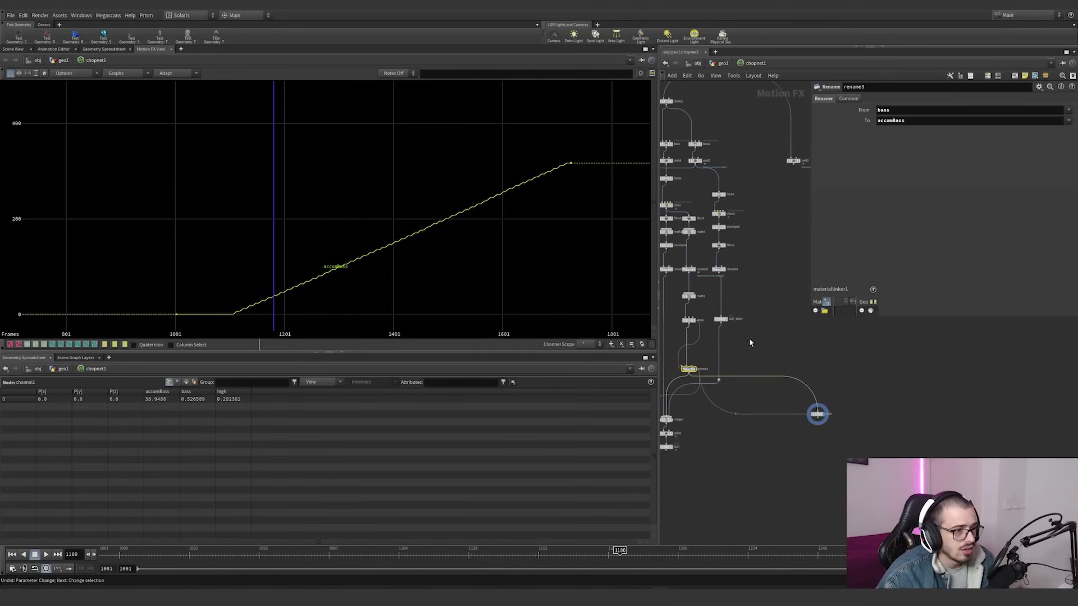
Rewire PLAY's input from rename3 to limit4's output and frame the high-frequency curve in the graph
scroll(748, 222, "up", 2)
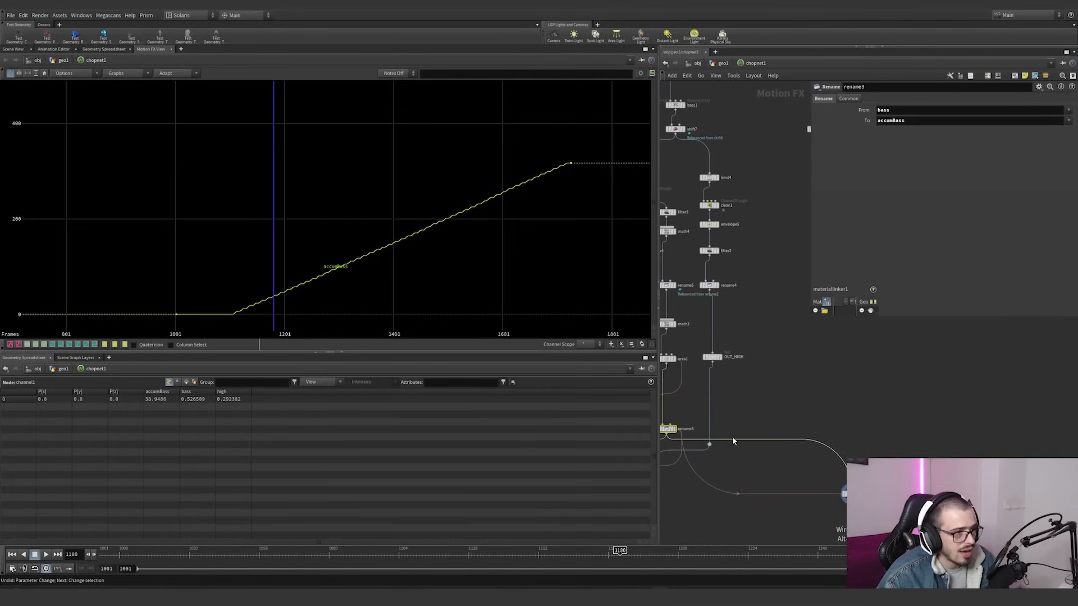
left_click_drag(734, 439, 723, 188)
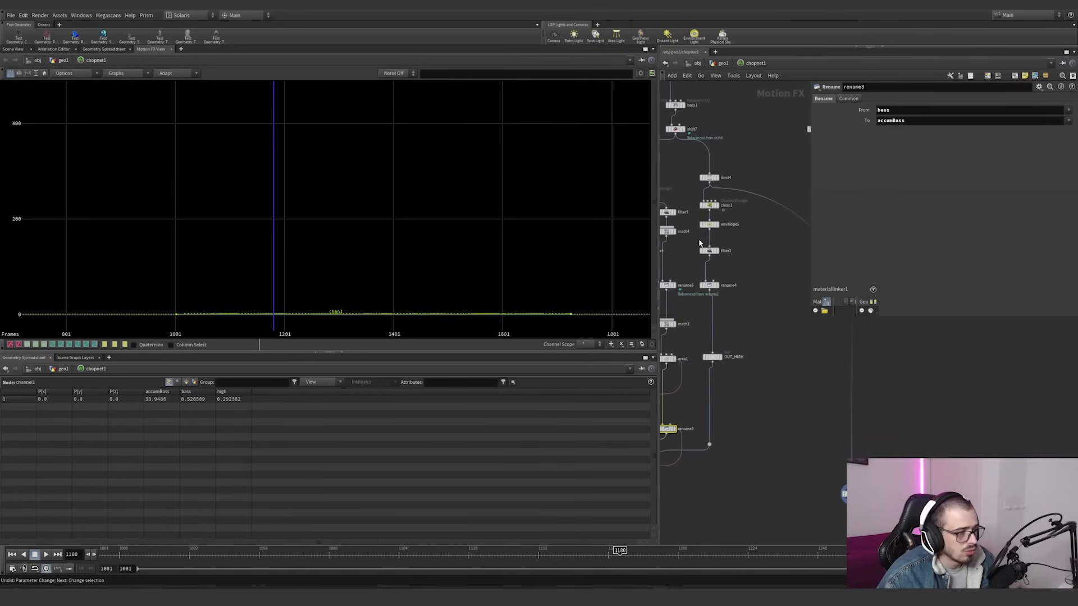
right_click_drag(477, 325, 490, 204)
right_click_drag(470, 286, 466, 197)
middle_click_drag(406, 270, 417, 140)
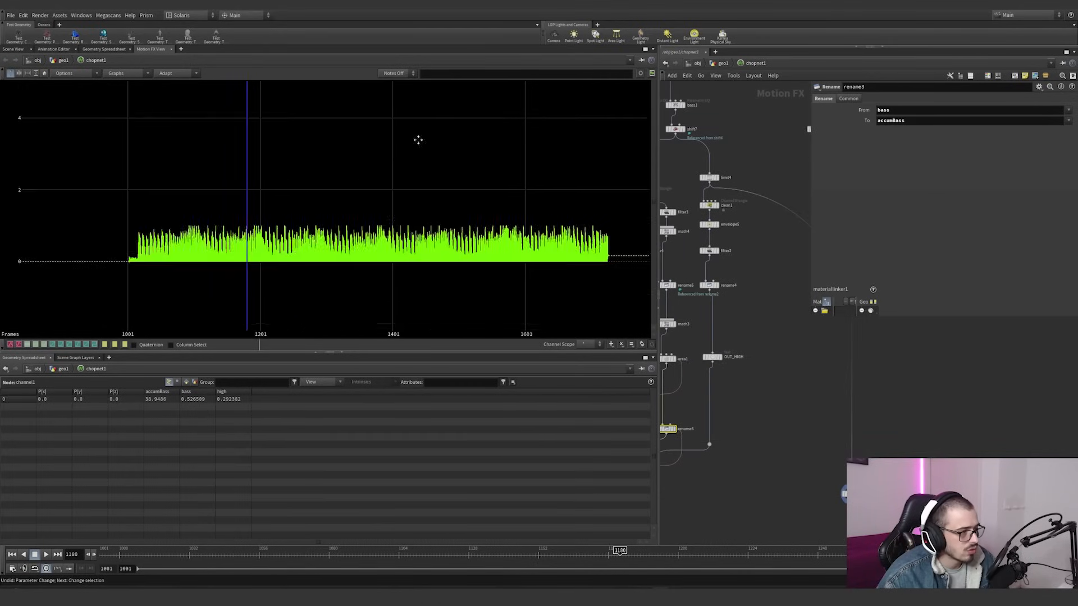
right_click_drag(368, 231, 486, 219)
Rewire PLAY's input from limit4 to clean1's output, trying clean1's second ramp point at position 0.256075 and undoing it
left_click_drag(757, 197, 717, 214)
left_click(708, 209)
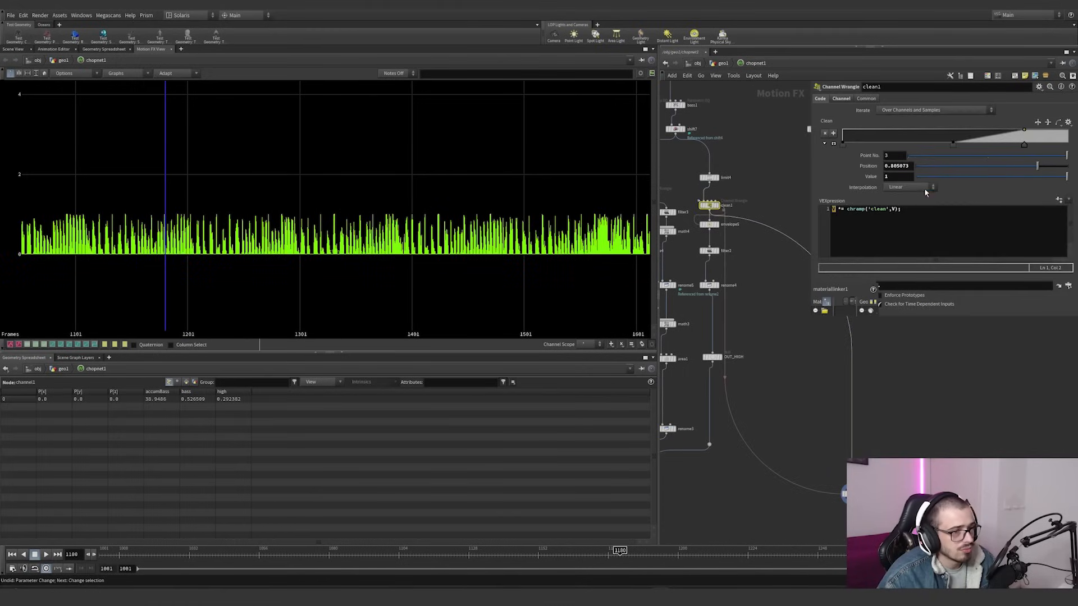
left_click(901, 149)
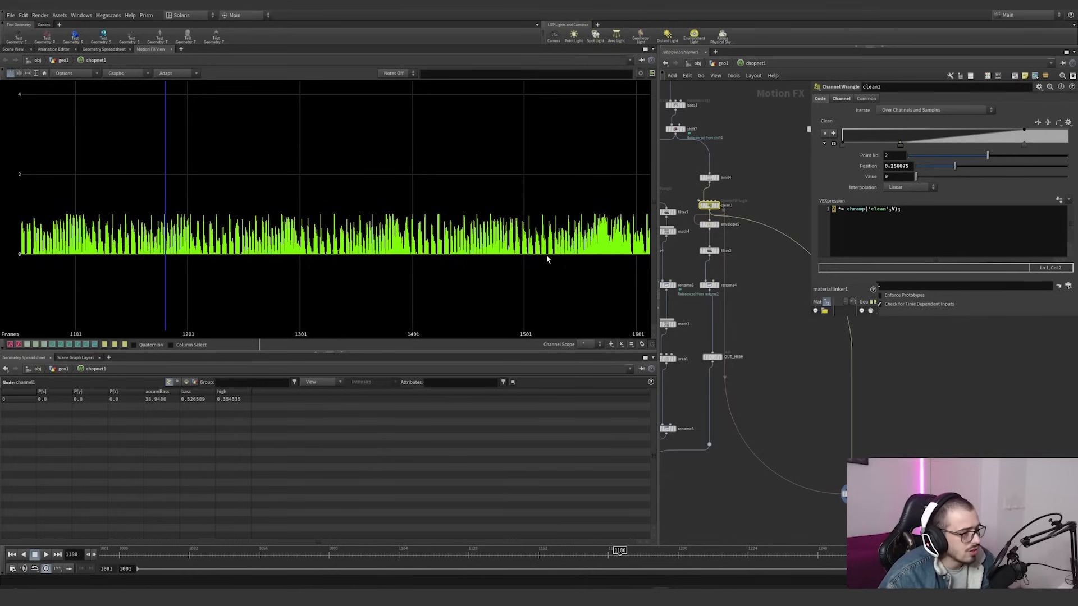
key("ctrl+z")
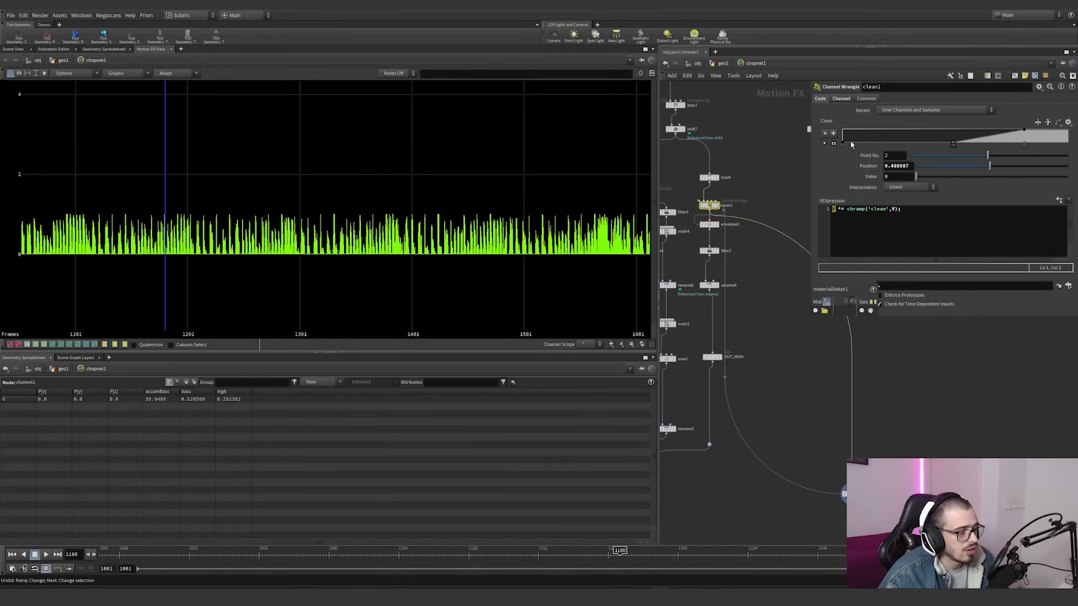
scroll(442, 232, "up", 6)
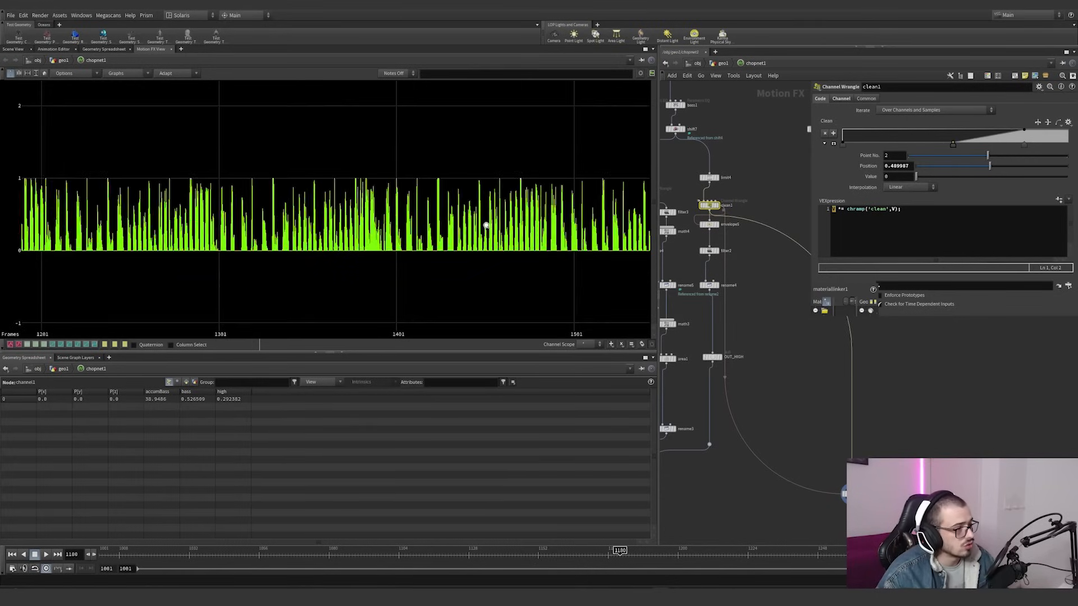
scroll(442, 232, "up", 3)
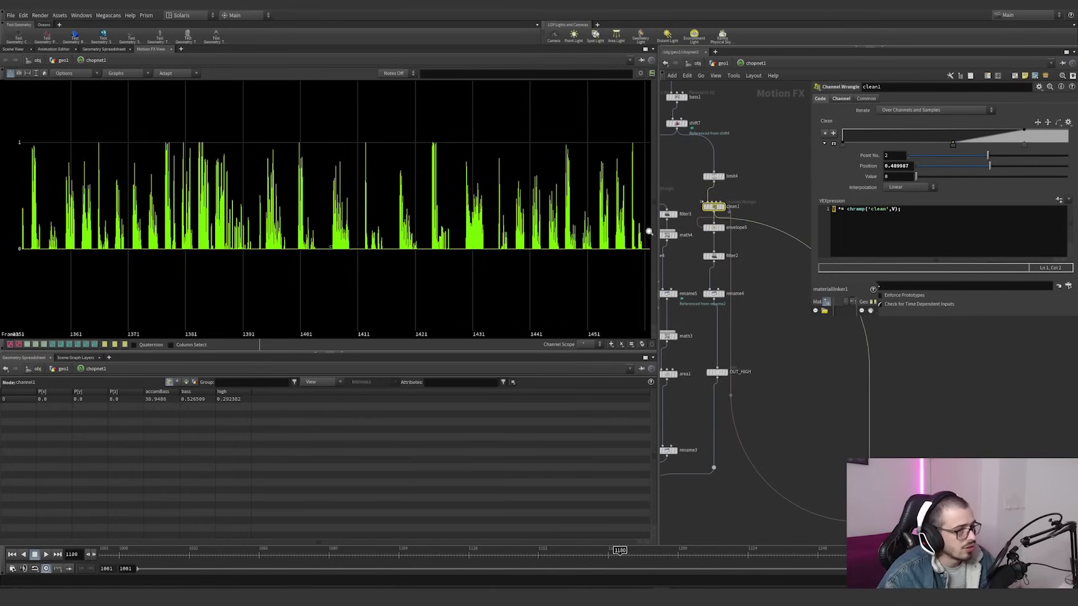
Rewire PLAY's input from clean1 to bass1's output and set the current frame to 1001
scroll(770, 208, "down", 5)
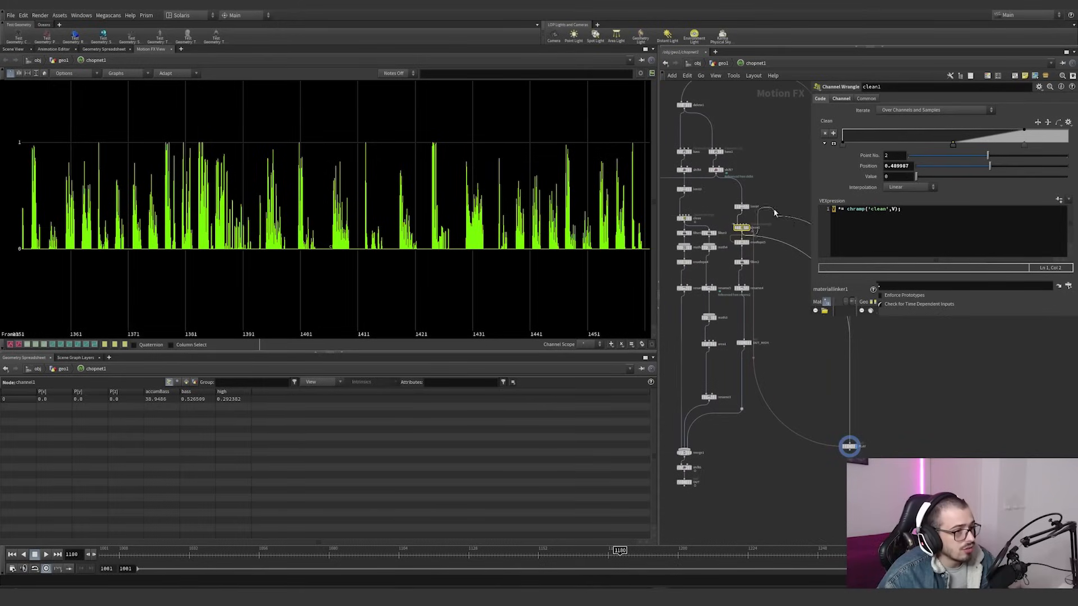
left_click_drag(775, 214, 716, 165)
right_click_drag(341, 254, 282, 256)
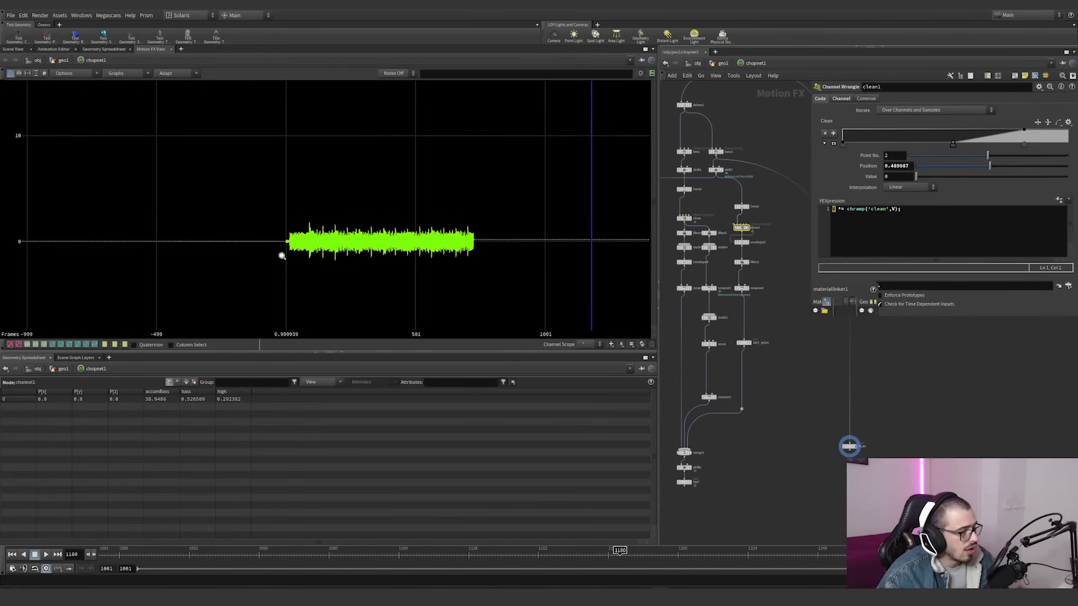
left_click_drag(343, 554, 105, 555)
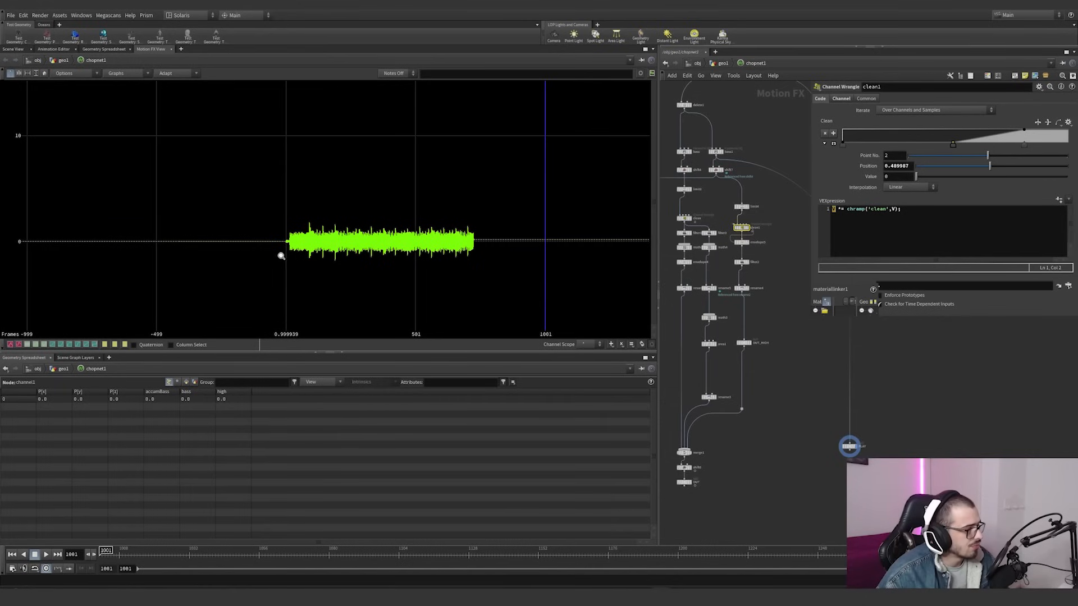
scroll(737, 231, "up", 3)
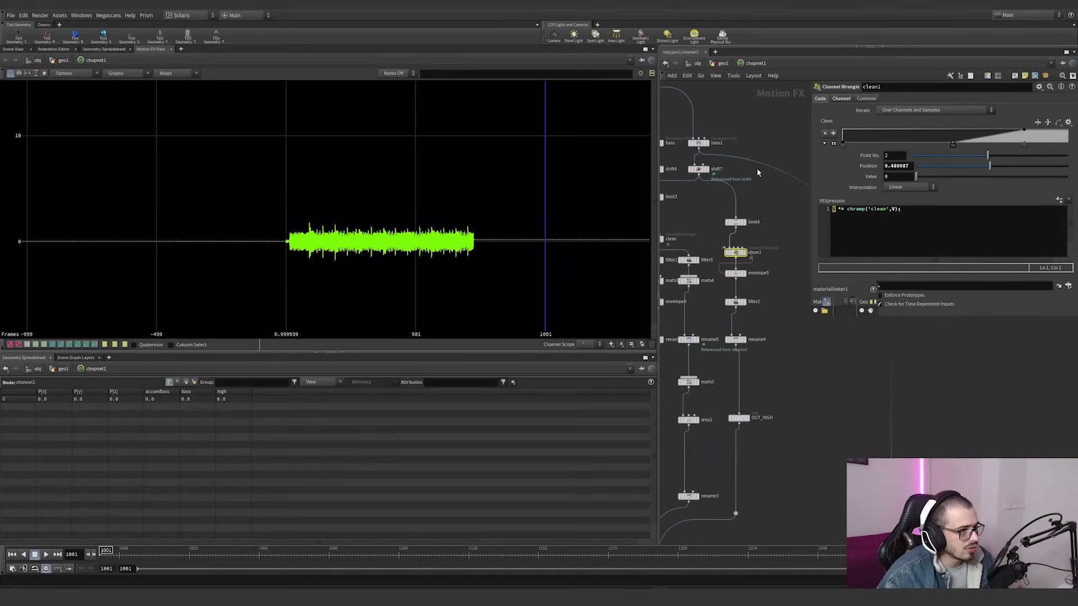
Rewire PLAY's input to shift7's output and play the animation from frame 1079 over the time-shifted waveform
middle_click_drag(538, 226, 388, 217)
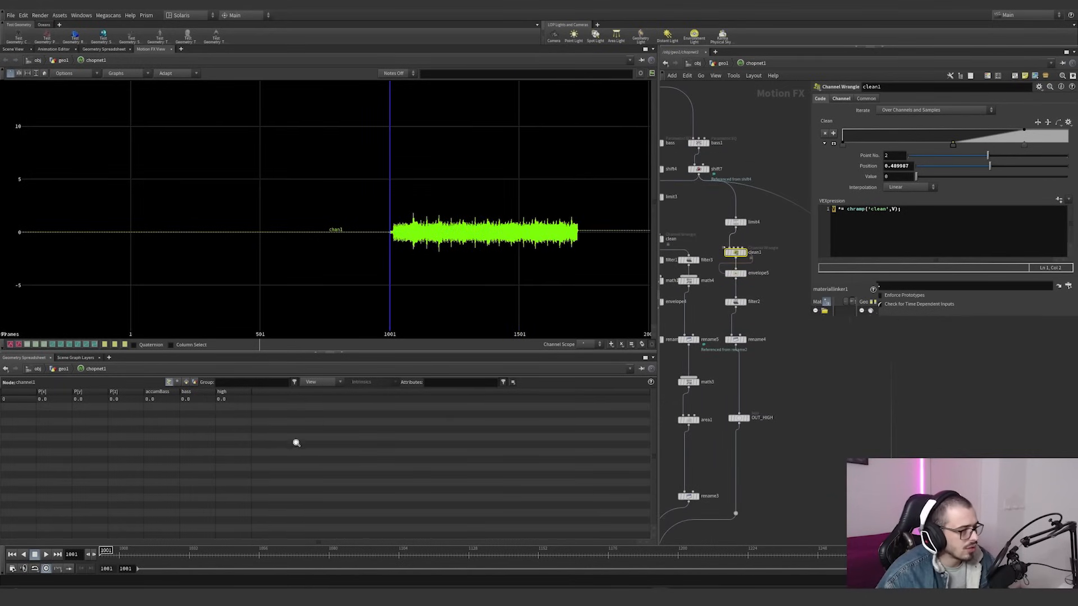
left_click_drag(207, 552, 326, 552)
right_click_drag(441, 229, 594, 172)
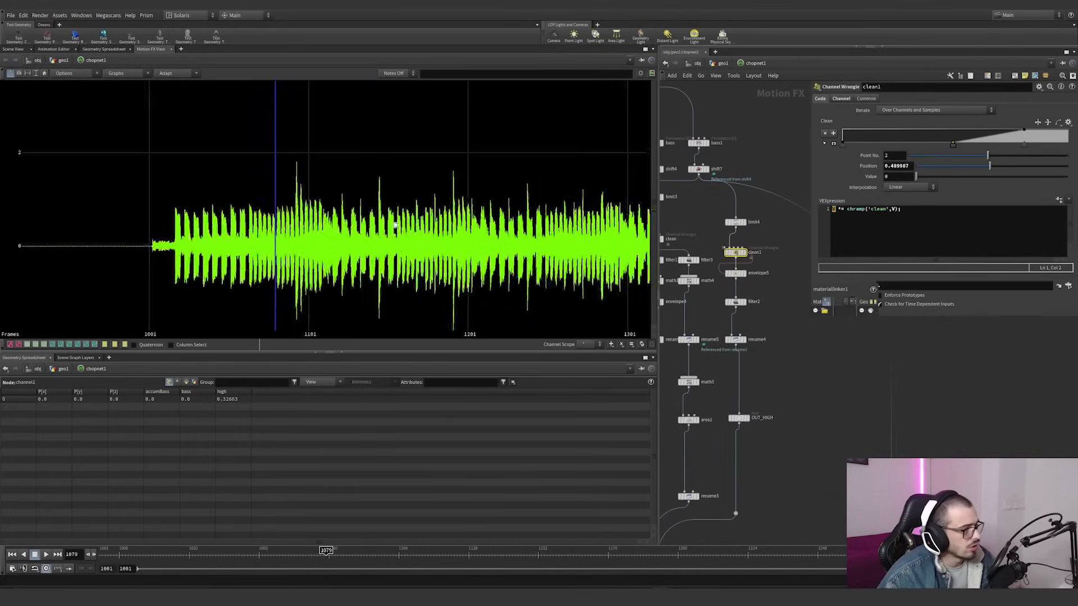
right_click_drag(393, 224, 321, 246)
middle_click_drag(321, 246, 299, 226)
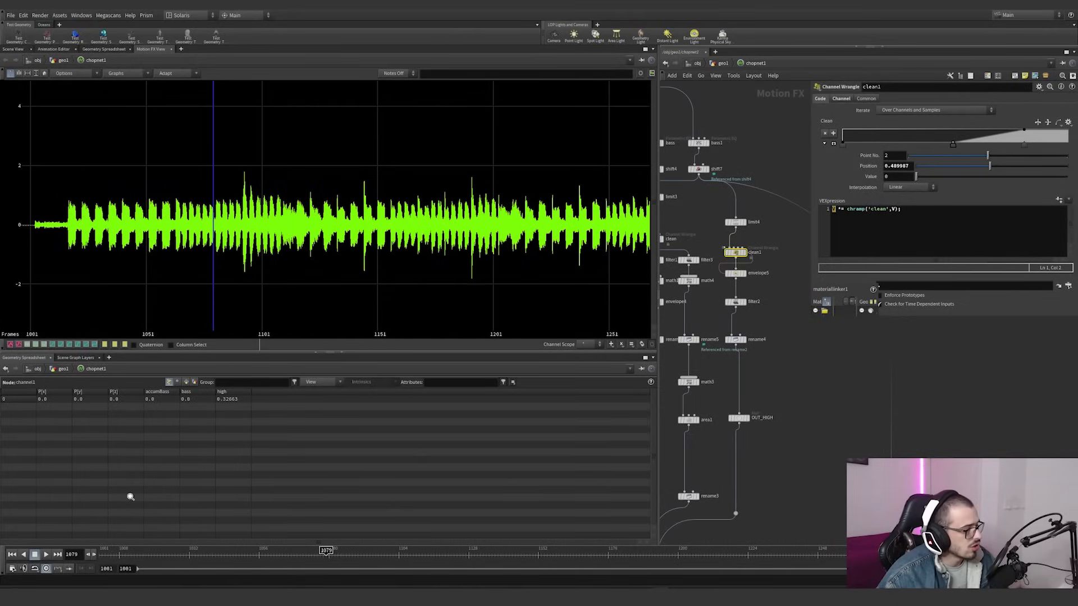
left_click(46, 555)
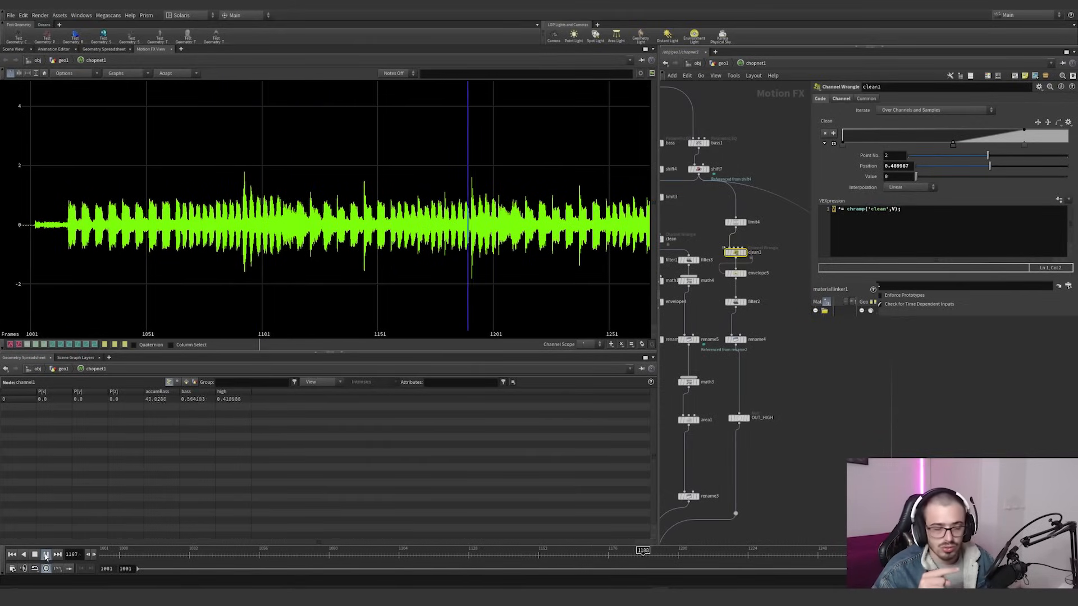
left_click(46, 555)
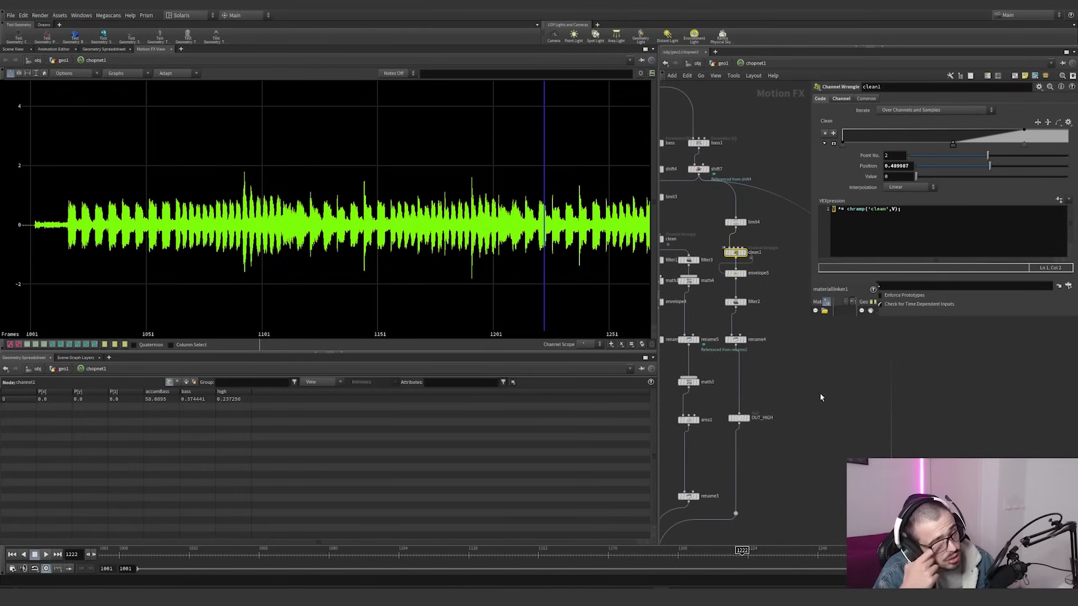
Rewire PLAY's input from shift7 to envelope5's output to preview the enveloped high signal
scroll(865, 354, "up", 1)
middle_click_drag(865, 353, 825, 332)
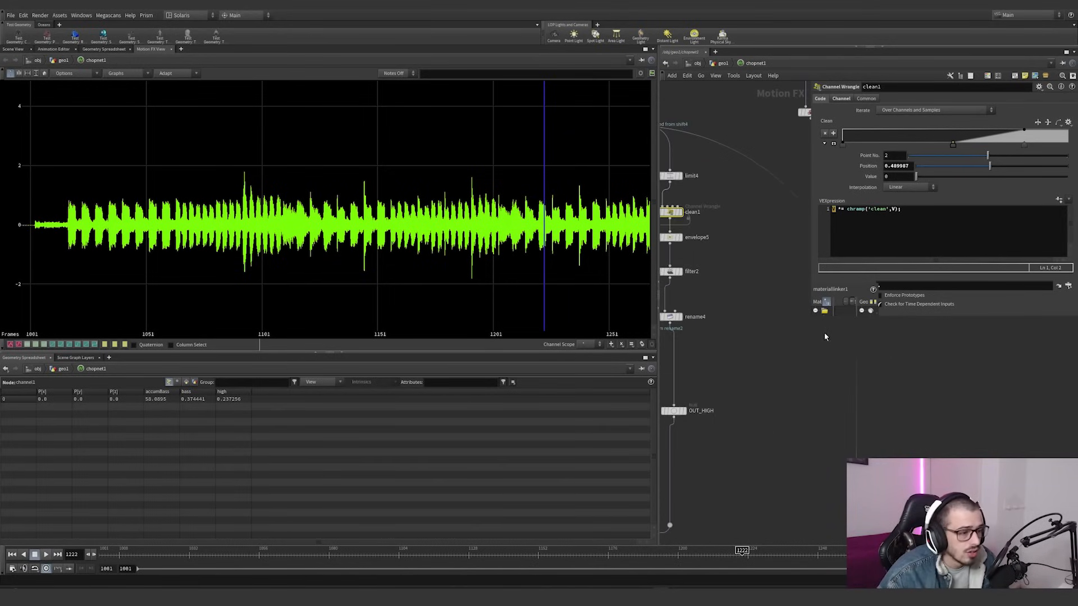
left_click_drag(855, 337, 673, 247)
middle_click_drag(750, 296, 784, 289)
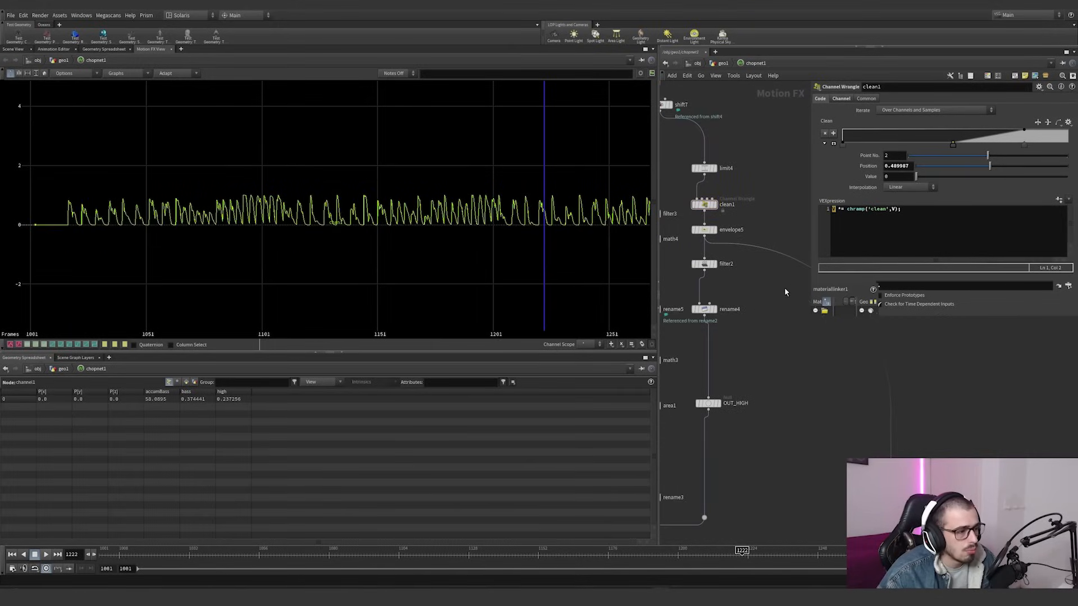
Rewire PLAY's input from envelope5 to filter2's output, select filter2 and frame a wider span of its curve
left_click_drag(749, 248, 722, 280)
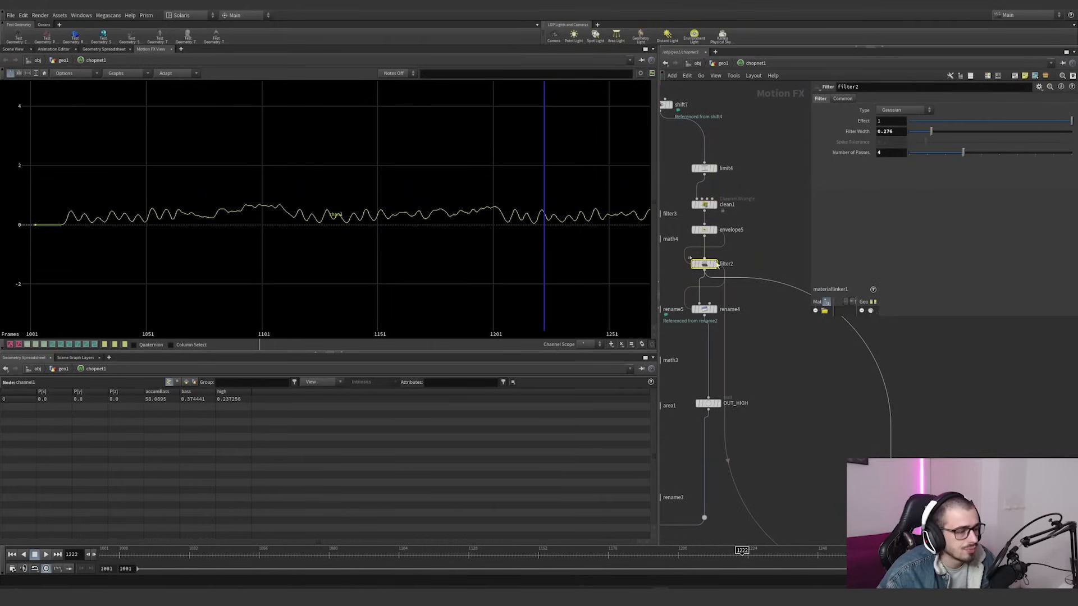
scroll(752, 298, "down", 2)
right_click_drag(498, 243, 482, 244)
middle_click_drag(482, 244, 344, 240)
scroll(729, 304, "up", 1)
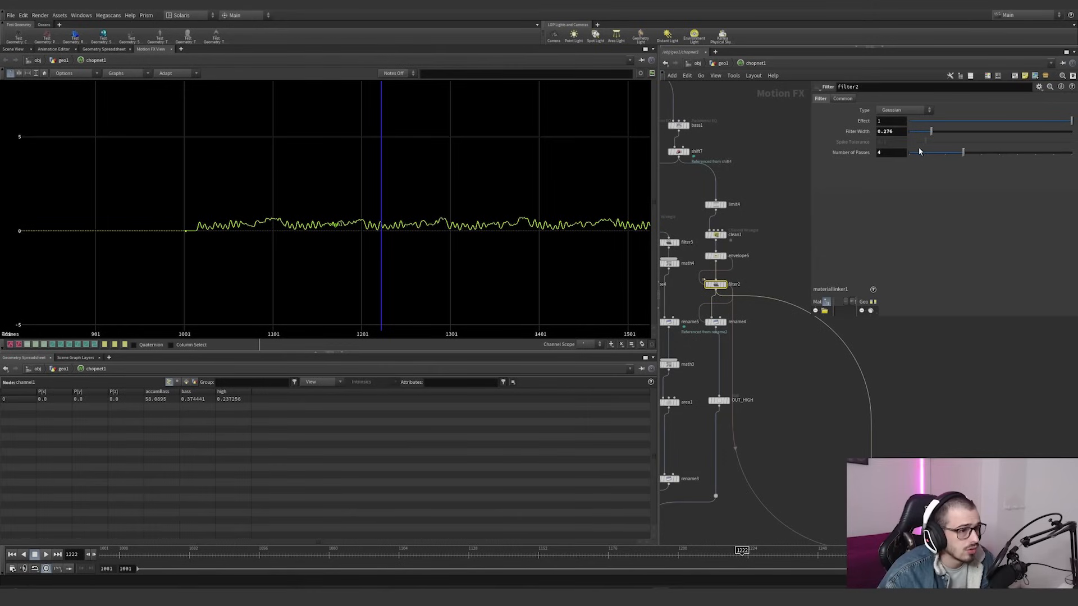
Try filter2's Filter Width at 0.12, undo the change and play the animation over the smoothed curve
left_click_drag(933, 133, 925, 136)
key("ctrl+z")
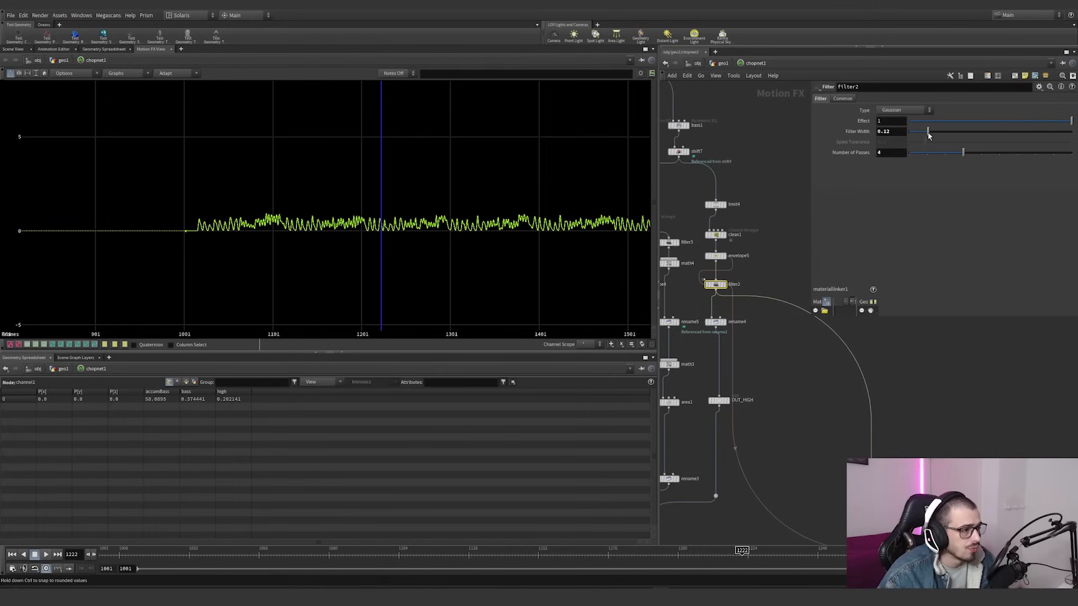
left_click(46, 555)
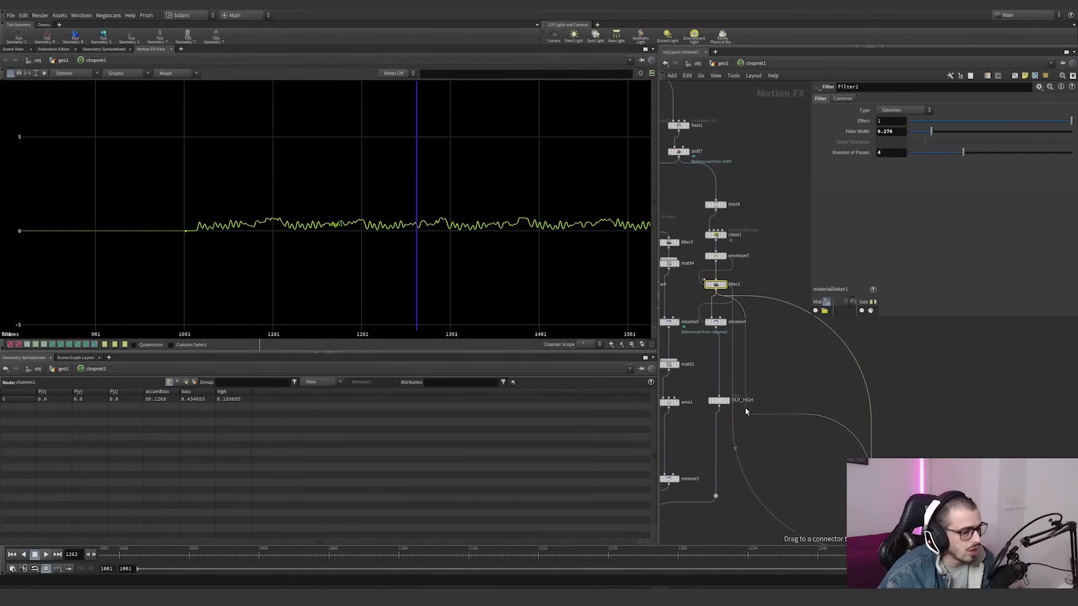
Display merge1, frame its combined bass, accumBass and high curves, and show its node information
scroll(810, 362, "down", 3)
scroll(698, 407, "up", 5)
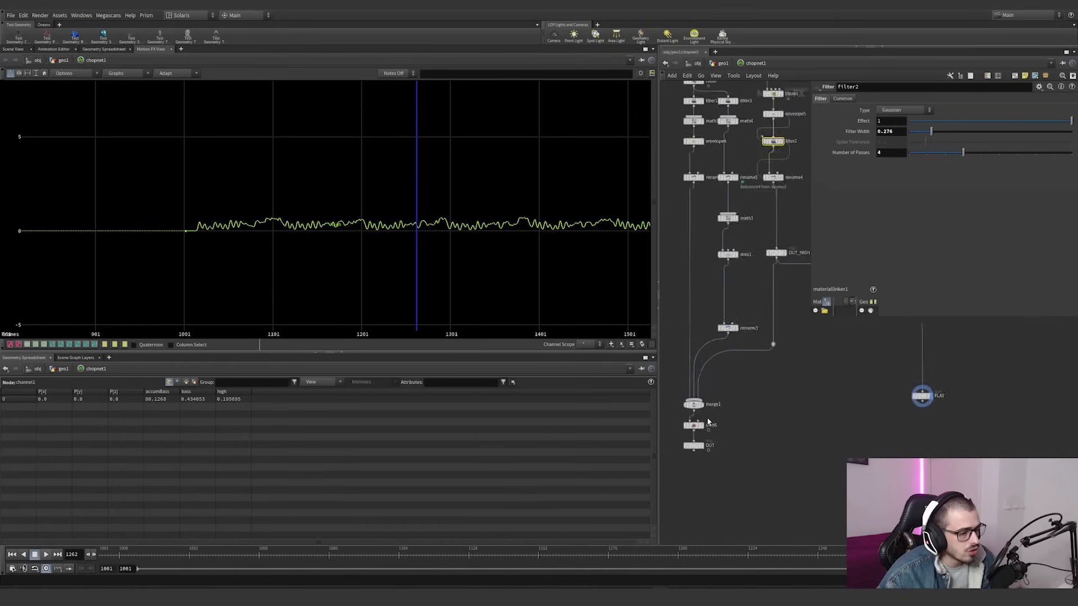
left_click(687, 400)
right_click_drag(499, 287, 429, 323)
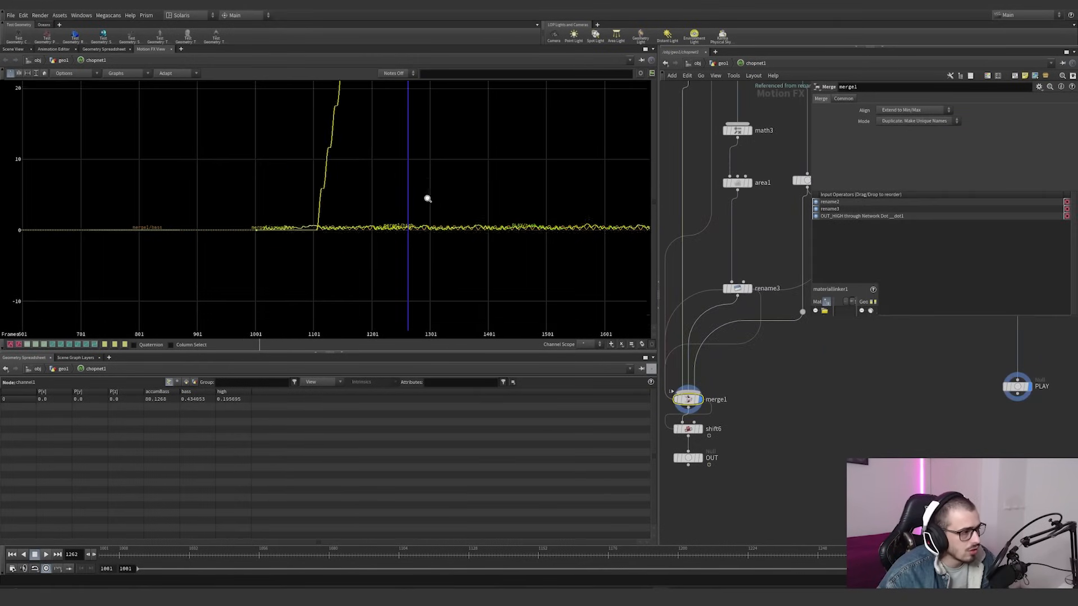
right_click_drag(442, 169, 472, 286)
right_click_drag(499, 168, 561, 183)
middle_click_drag(561, 183, 481, 262)
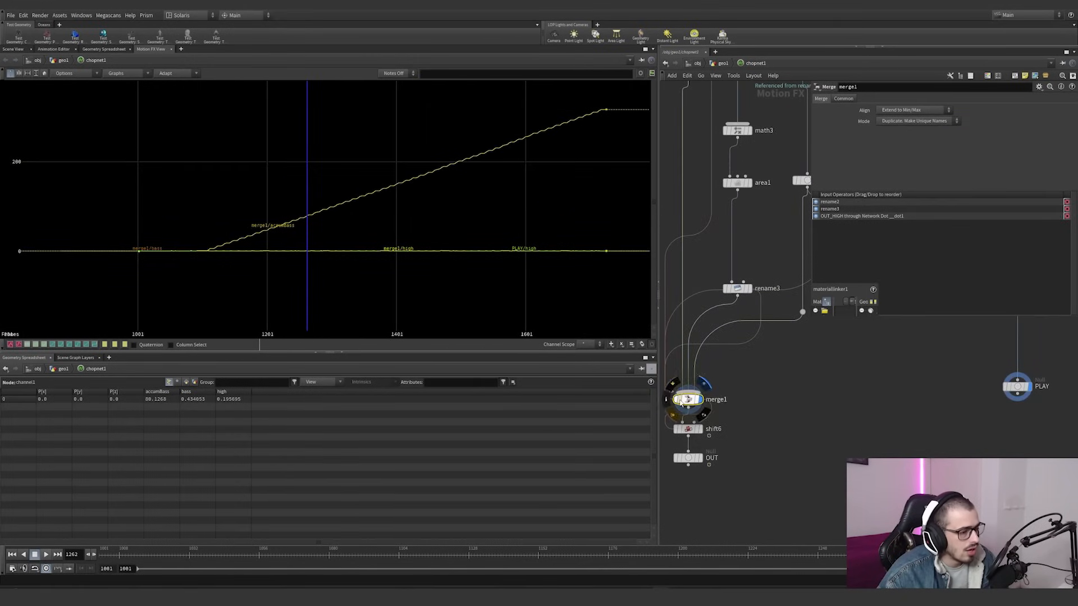
middle_click(696, 405)
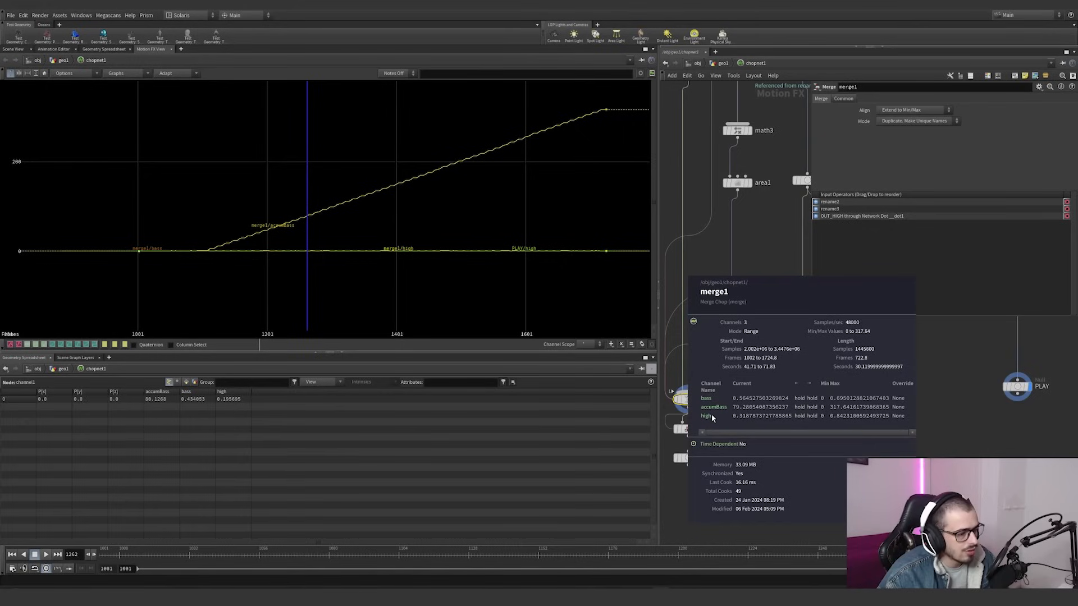
Switch the display from merge1 to shift6 and frame its low-valued curves beside the PLAY curve
left_click(689, 428)
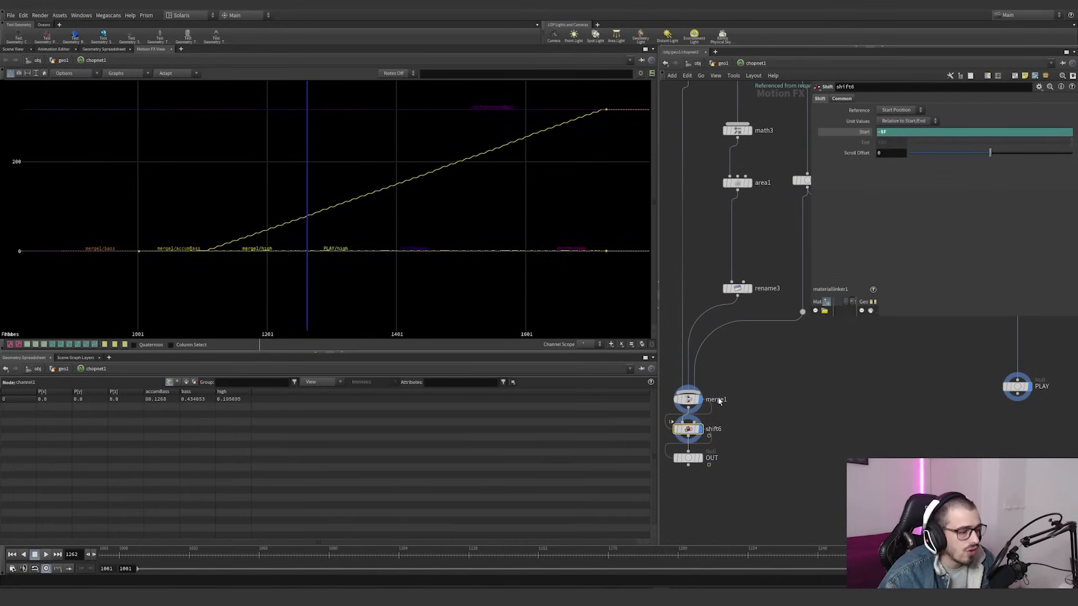
key("h")
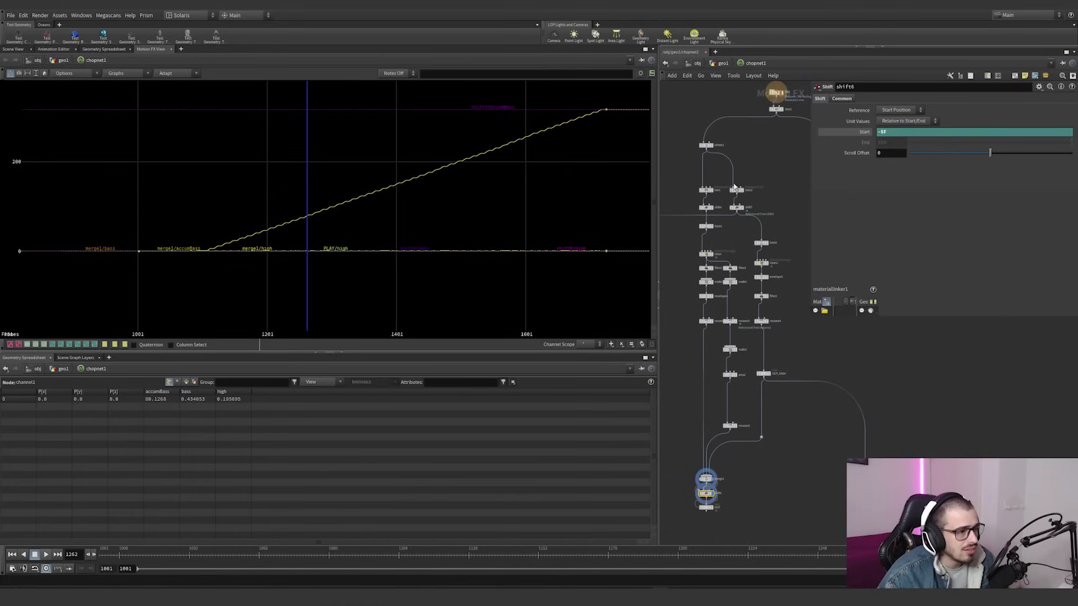
key("f")
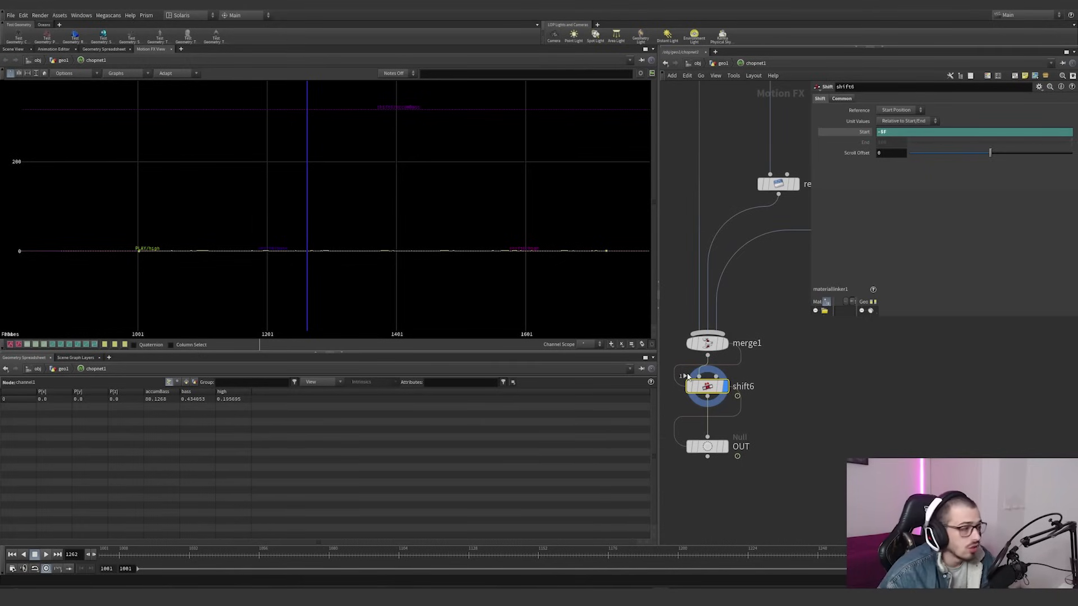
right_click_drag(322, 247, 323, 106)
right_click_drag(351, 255, 352, 197)
right_click_drag(344, 279, 295, 253)
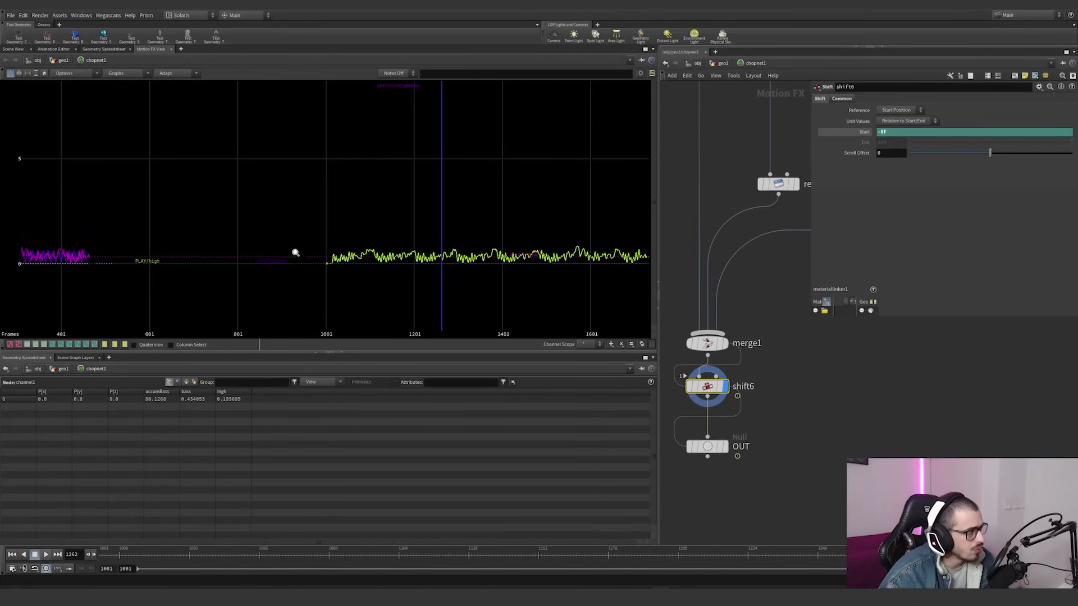
Play the animation briefly over shift6's moving curves and return to frame 1001
left_click(46, 554)
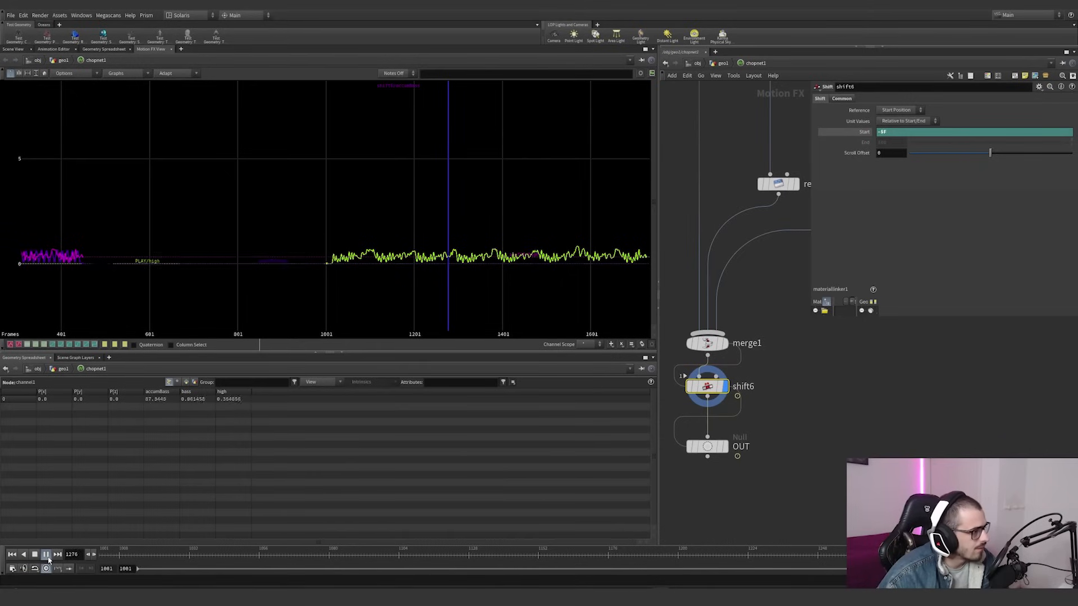
middle_click_drag(110, 259, 257, 266)
left_click(13, 555)
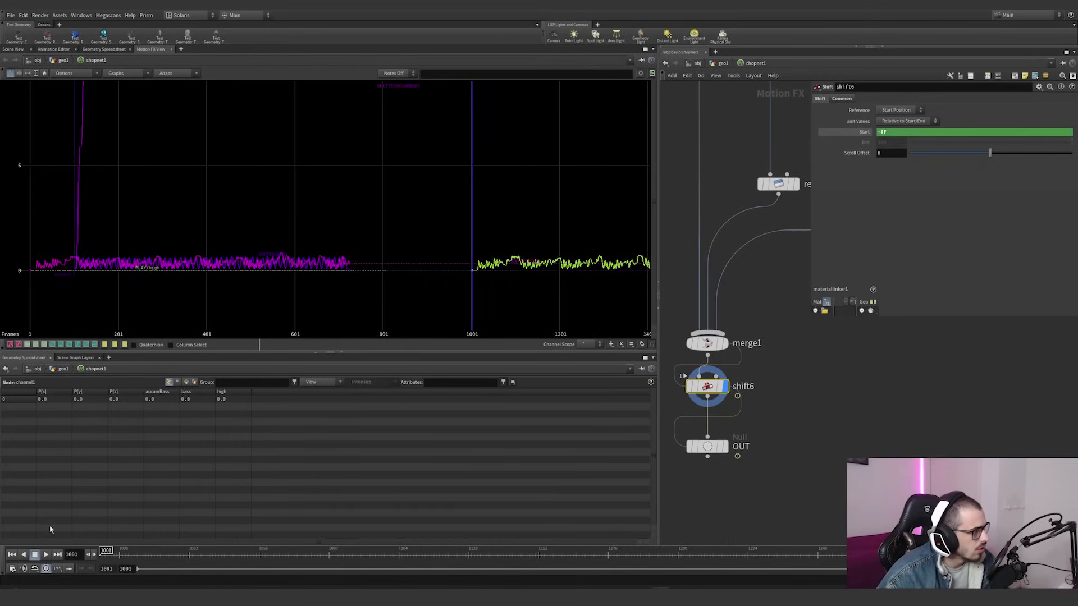
Zoom in on the start of shift6's curves near frame 1 and show its Start expression as an evaluated value
scroll(144, 281, "down", 1)
middle_click_drag(154, 282, 332, 275)
scroll(226, 274, "up", 2)
middle_click_drag(243, 259, 402, 292)
scroll(344, 300, "up", 1)
scroll(391, 301, "up", 1)
left_click(867, 135)
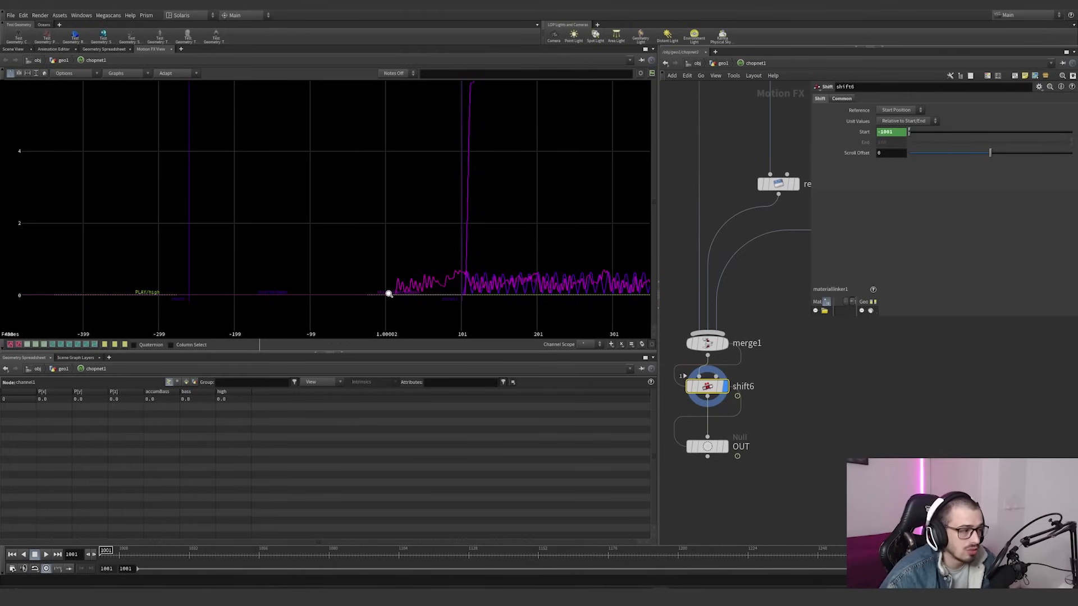
Play the animation up to frame 1272 and frame the shifted accumBass ramp over a taller value range
left_click(46, 554)
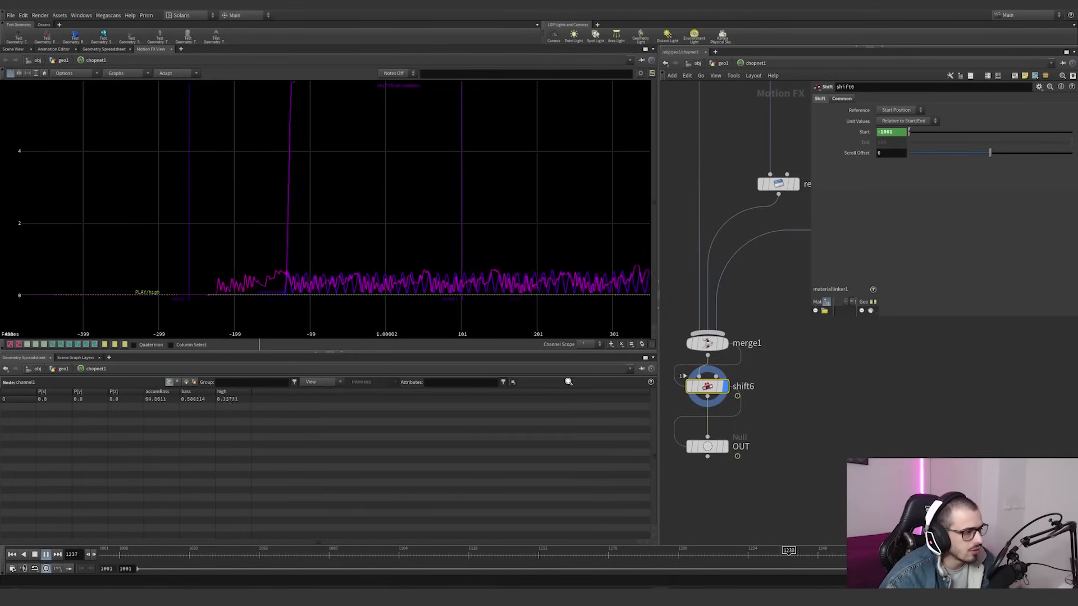
left_click(46, 555)
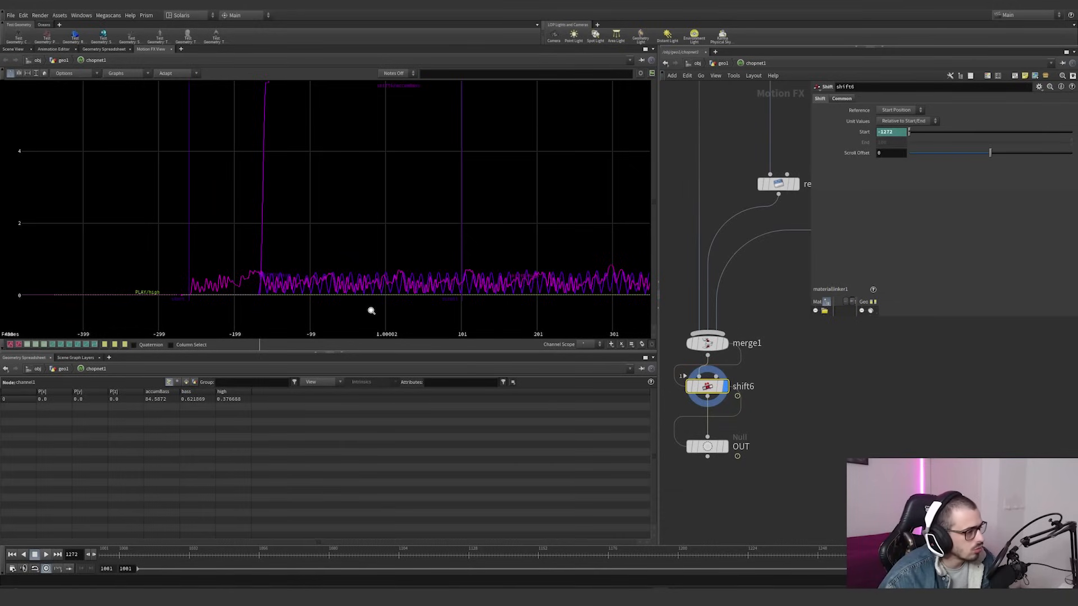
middle_click_drag(389, 232, 395, 351)
right_click_drag(387, 185, 391, 331)
middle_click_drag(392, 337, 393, 200)
right_click_drag(392, 166, 389, 214)
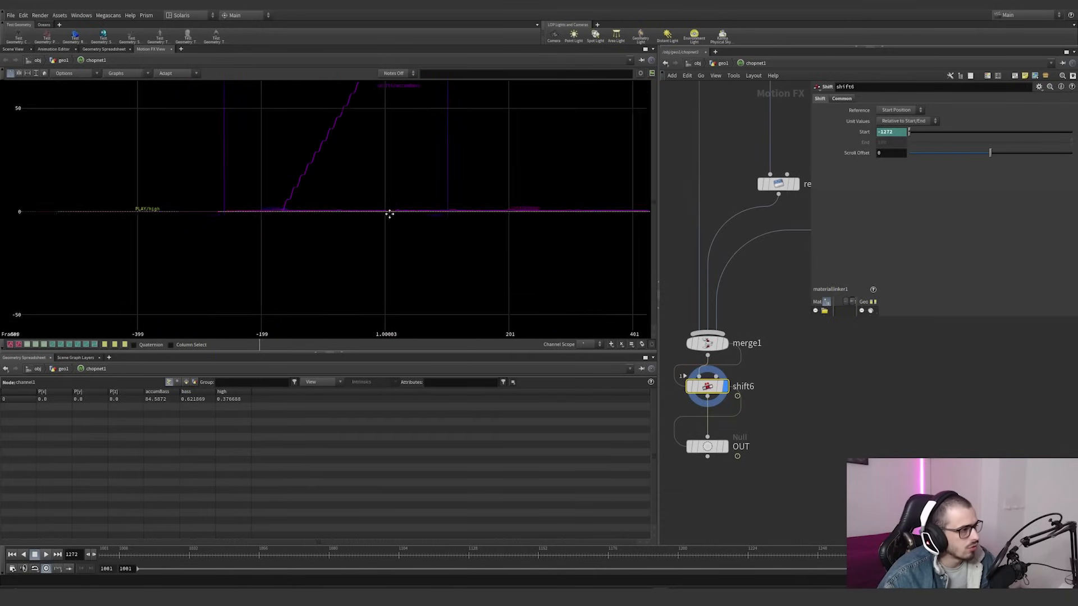
middle_click_drag(391, 204, 384, 305)
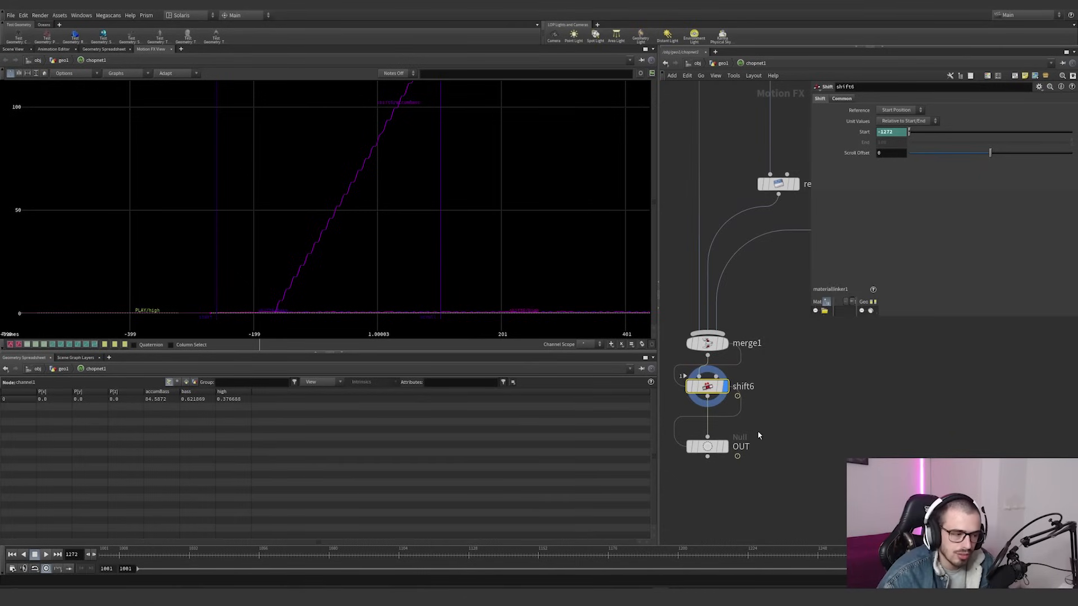
left_click_drag(770, 426, 709, 366)
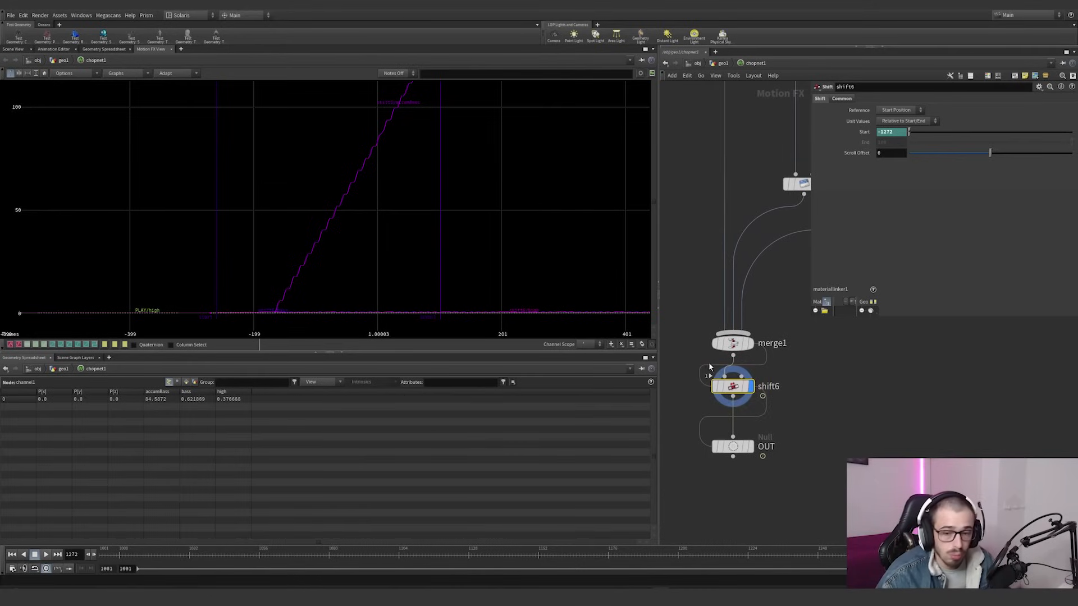
left_click_drag(823, 426, 692, 365)
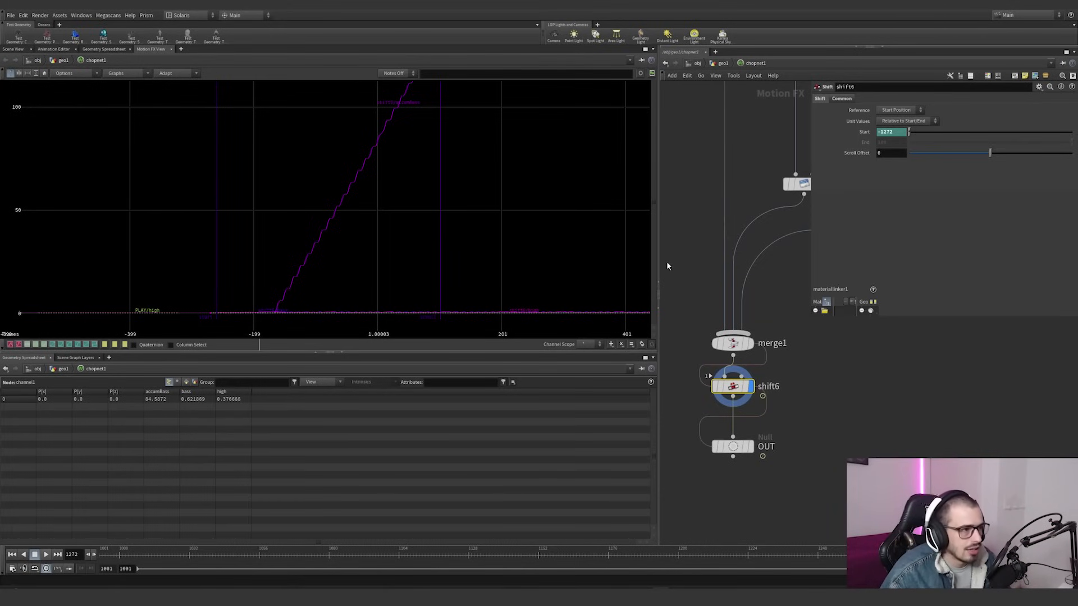
Return to geo1, select channel1 and review its Method options, keeping Static
left_click(724, 63)
left_click(766, 256)
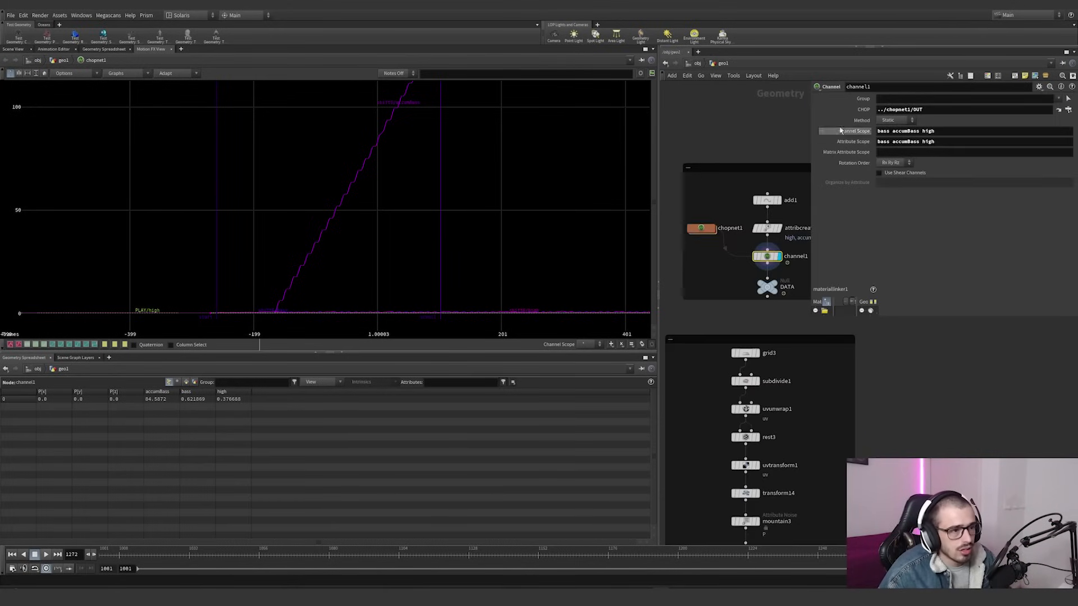
left_click(898, 121)
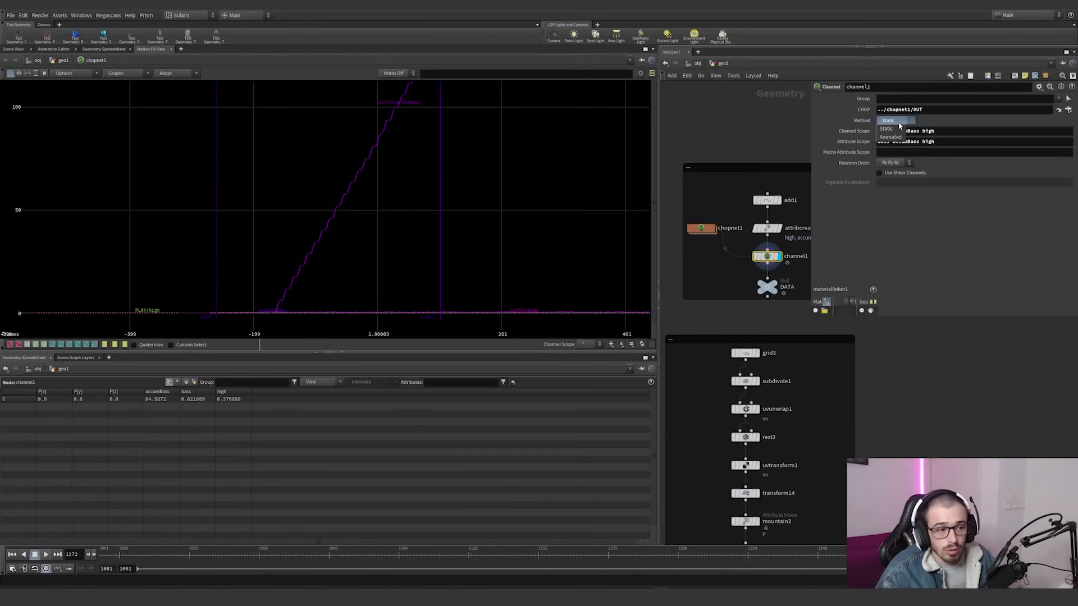
left_click(899, 126)
middle_click_drag(737, 274, 733, 274)
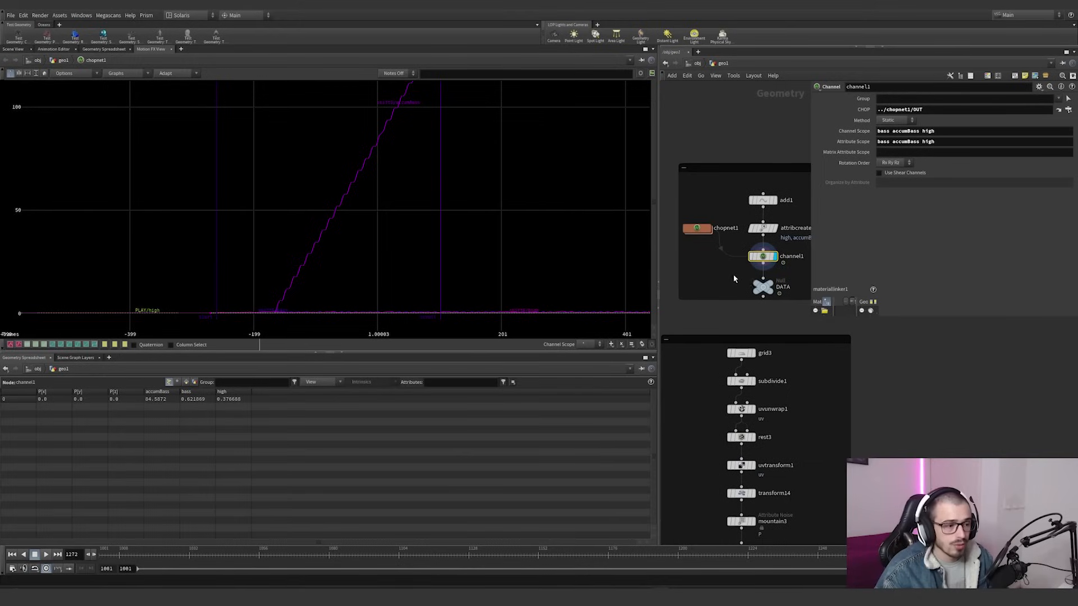
Display the DATA null and scrub the timeline to frame 1179 to check its attribute values
left_click(764, 286)
key("h")
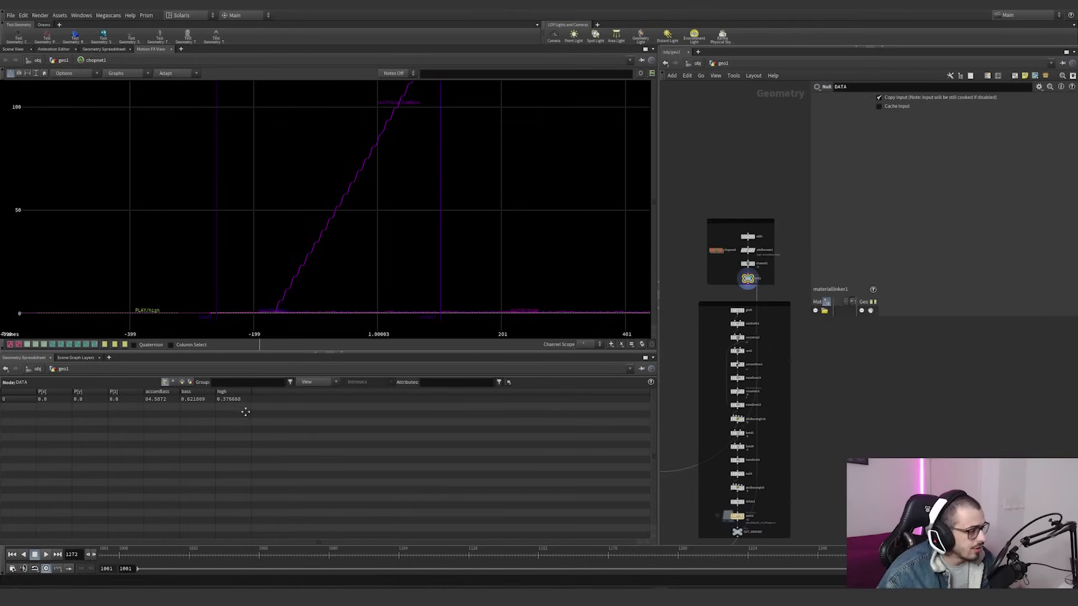
left_click_drag(196, 553, 474, 550)
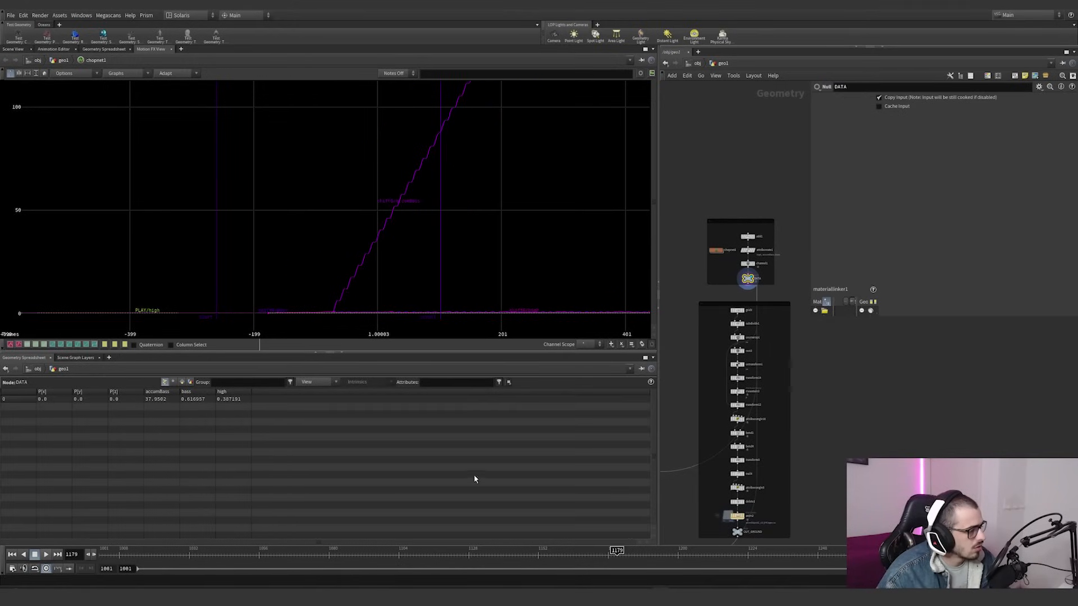
Enter chopnet1, rewire PLAY's input to shift5's output and select shift5
double_click(716, 250)
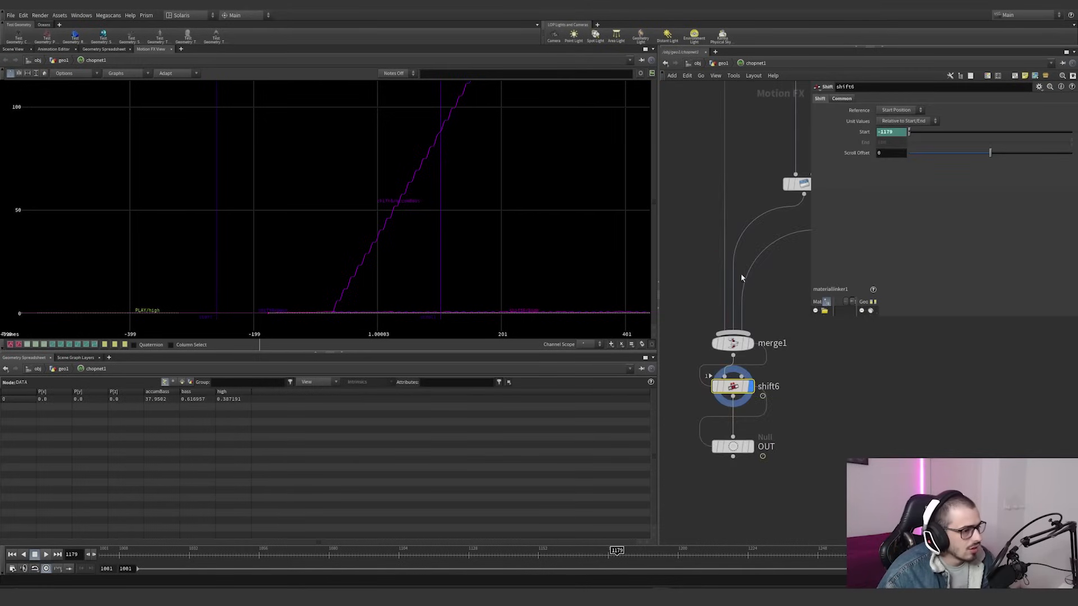
left_click_drag(737, 304, 739, 188)
middle_click_drag(735, 316, 808, 297)
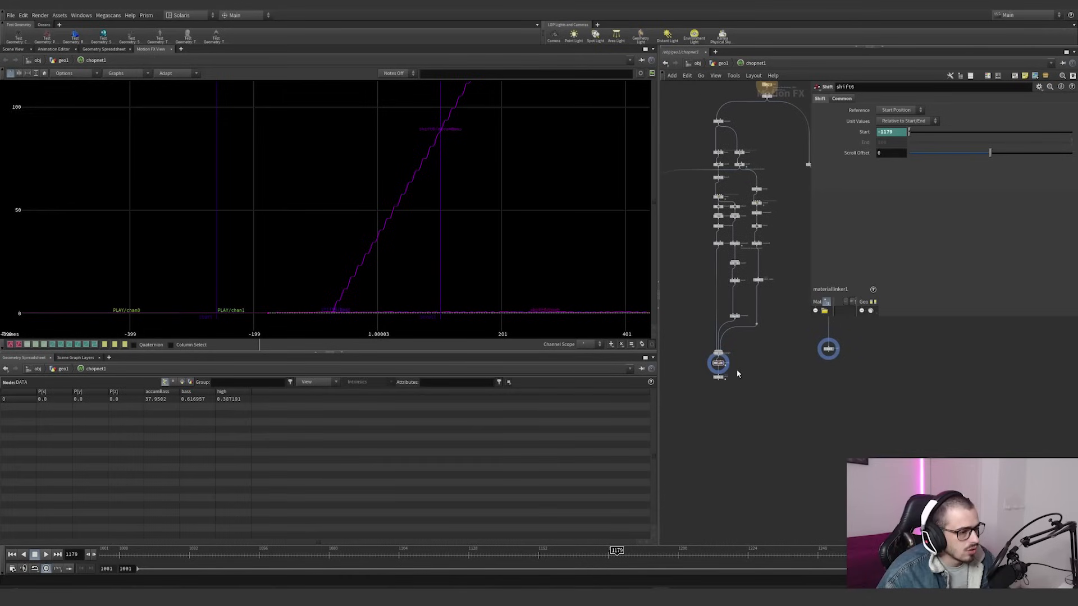
middle_click_drag(764, 337, 708, 385)
left_click(755, 212)
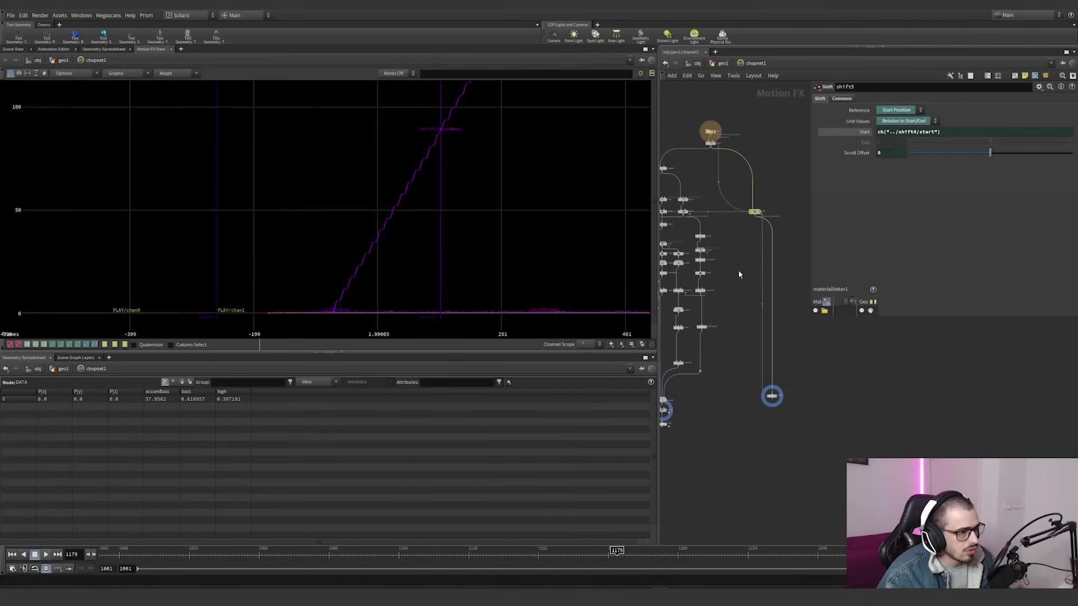
Select PLAY, zoom the graph and play the animation from frame 1179 to preview the shift5 audio
scroll(729, 241, "down", 1)
middle_click_drag(729, 241, 766, 236)
left_click(804, 367)
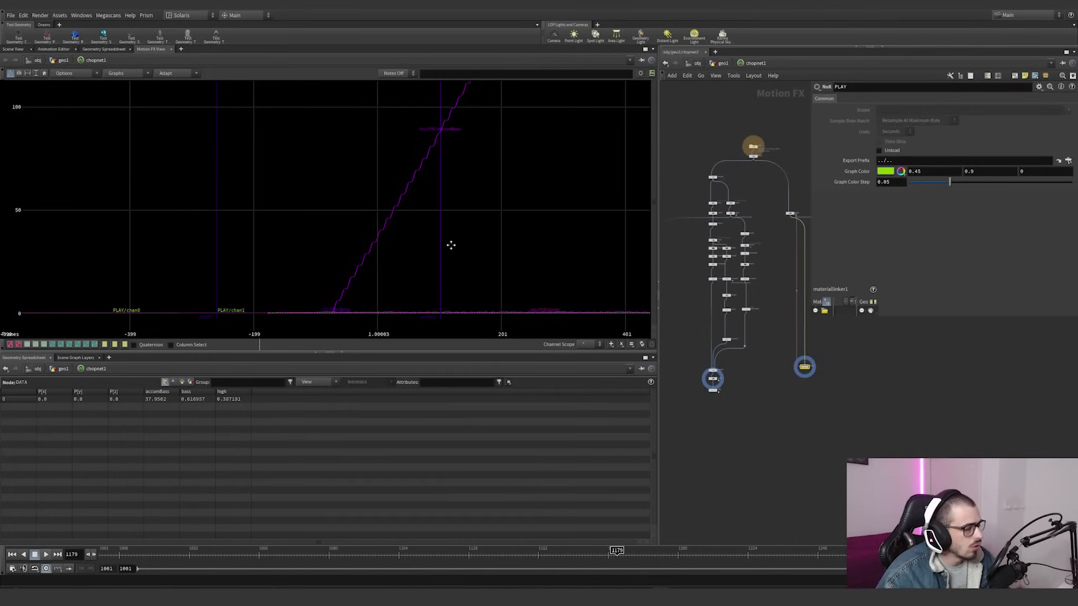
right_click_drag(449, 243, 467, 287)
left_click(47, 555)
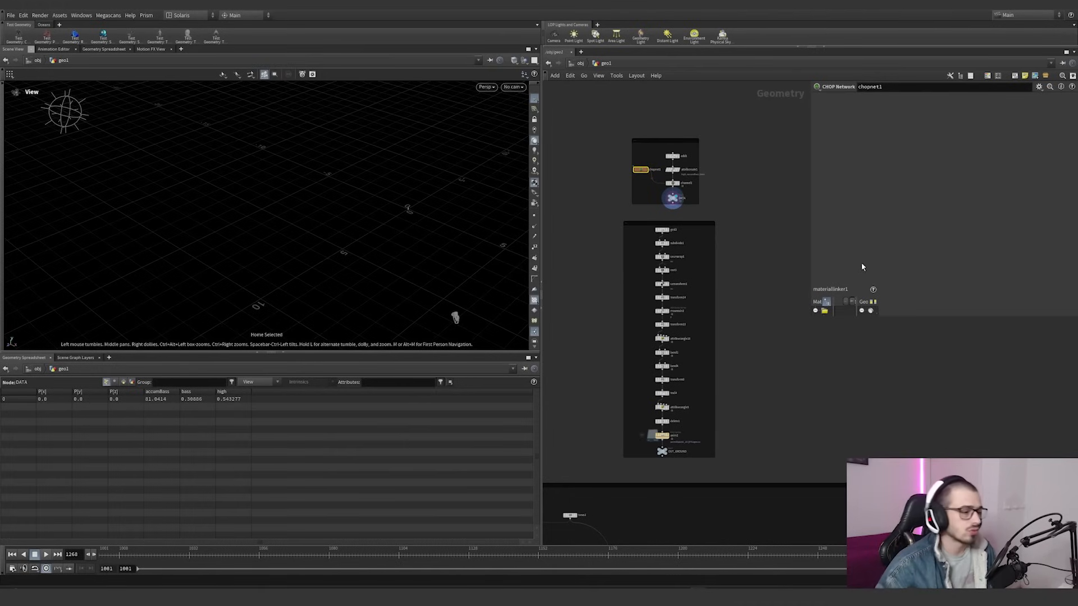
Select and display grid3 in geo1 and hide the reference plane in the viewport
scroll(668, 232, "up", 1)
scroll(668, 231, "up", 1)
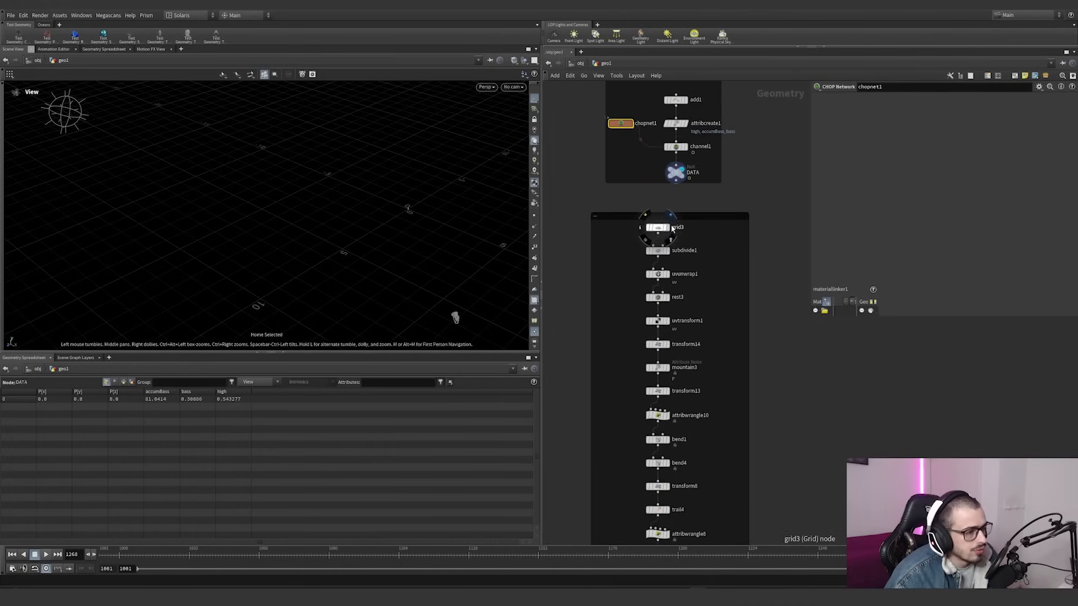
left_click(663, 227)
left_click_drag(365, 199, 366, 165)
left_click(536, 98)
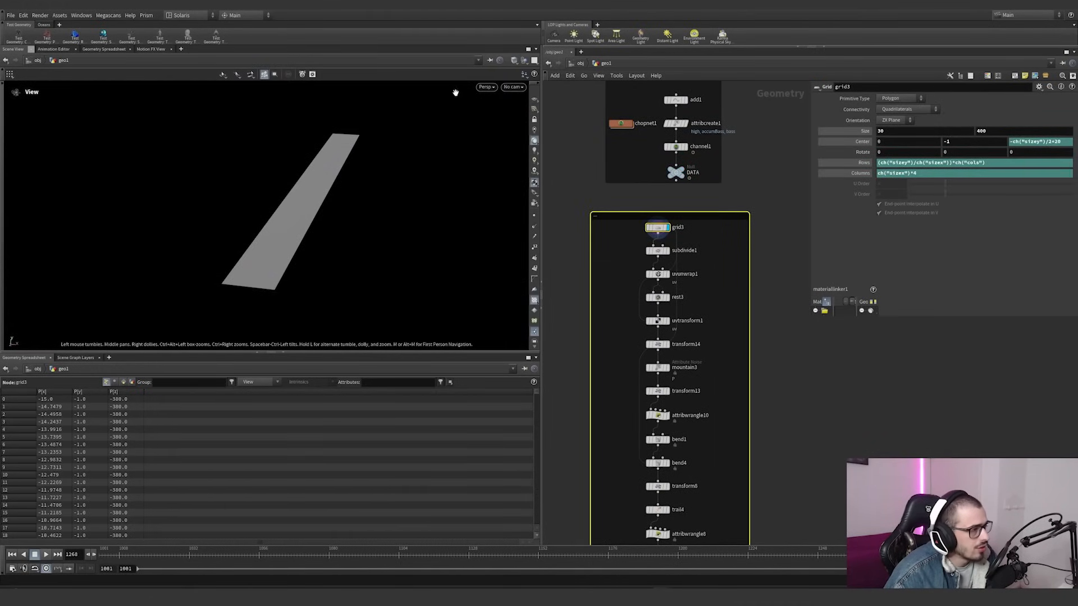
left_click(514, 60)
left_click(534, 145)
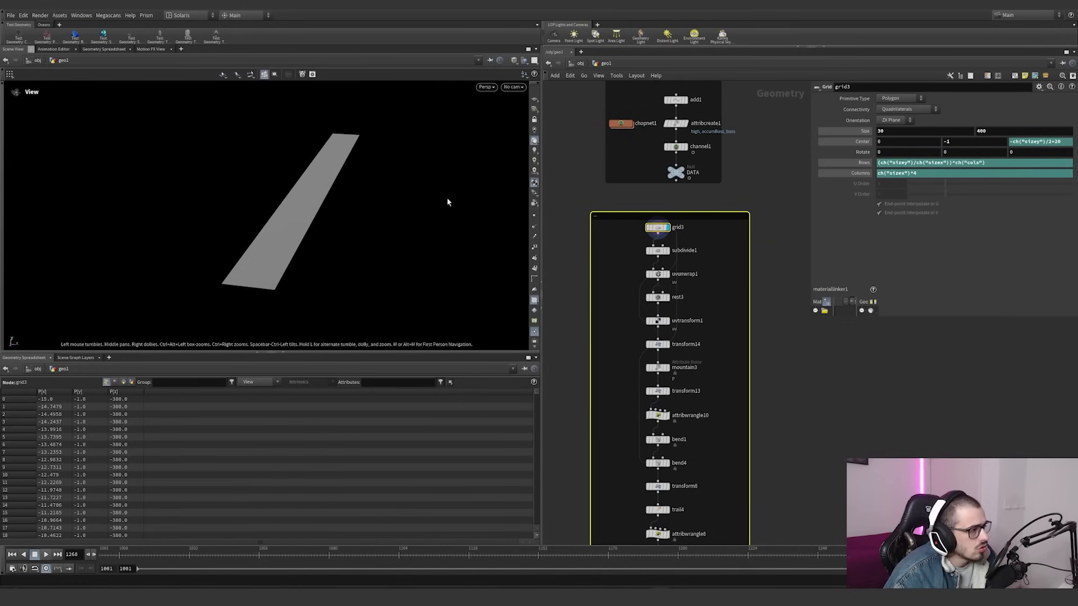
Examine grid3's mesh density, node information and Size fields without changing their values
scroll(294, 261, "up", 10)
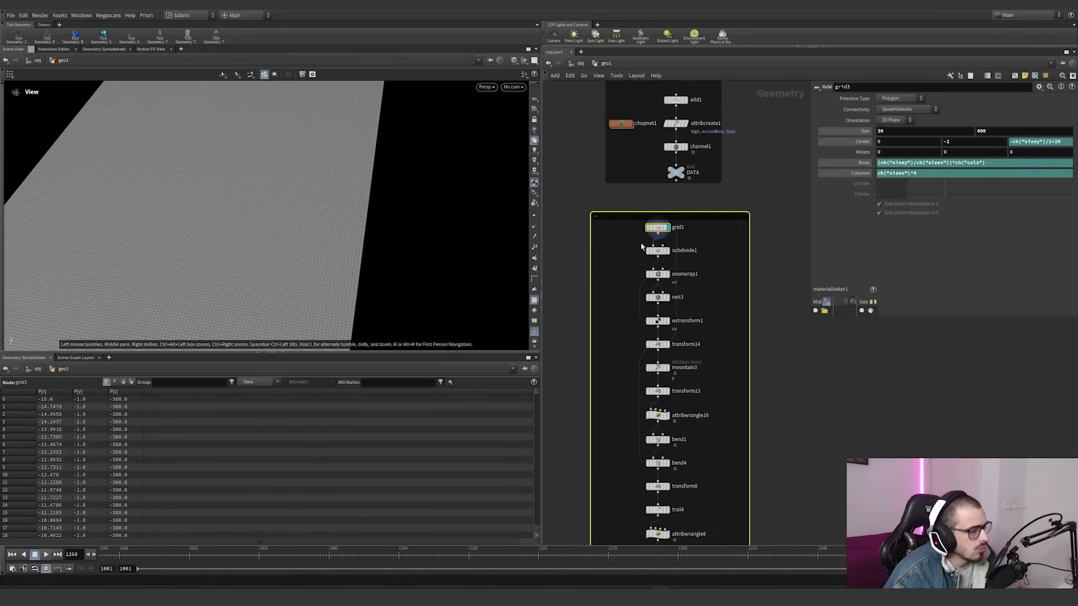
middle_click(657, 227)
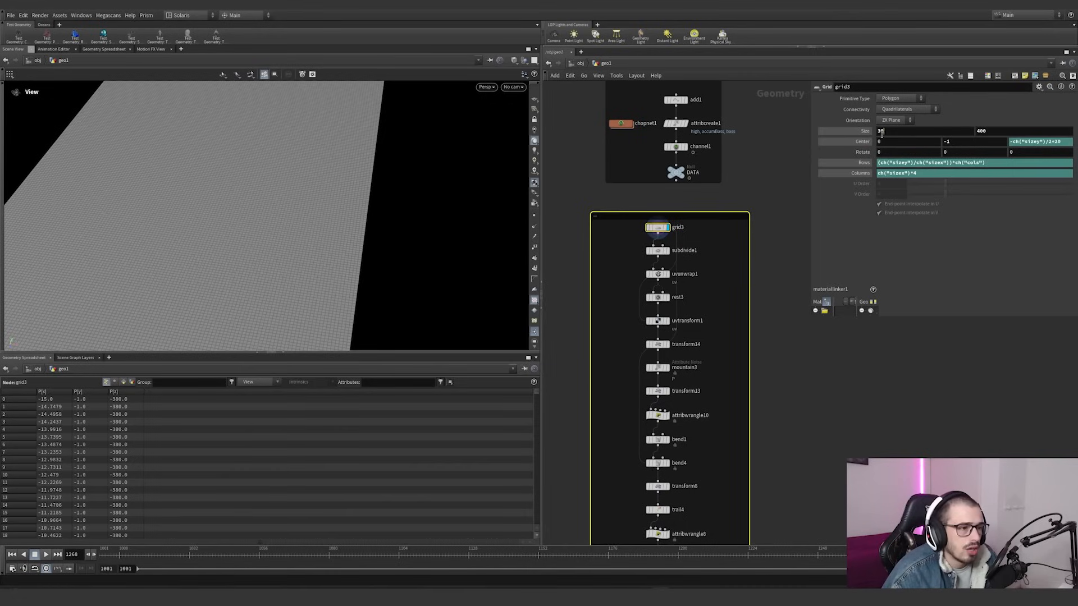
left_click(929, 132)
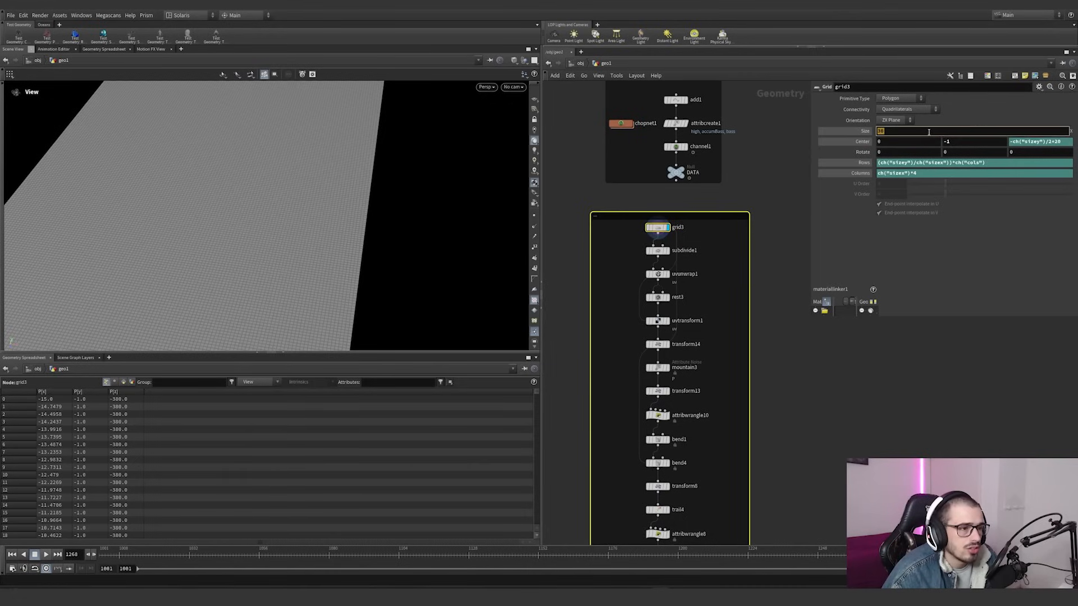
left_click(968, 142)
key("Return")
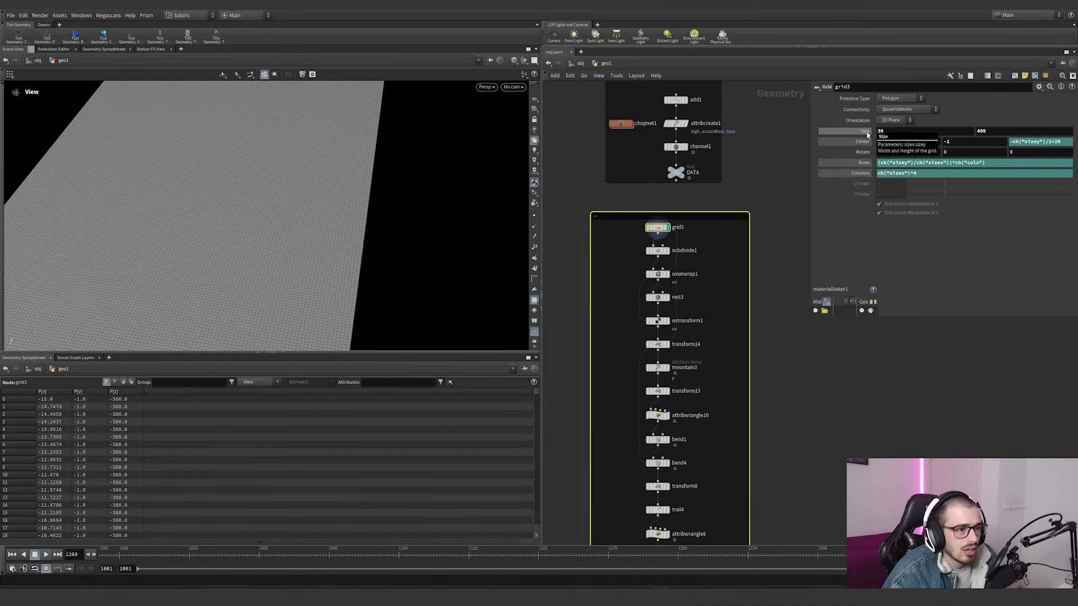
double_click(999, 133)
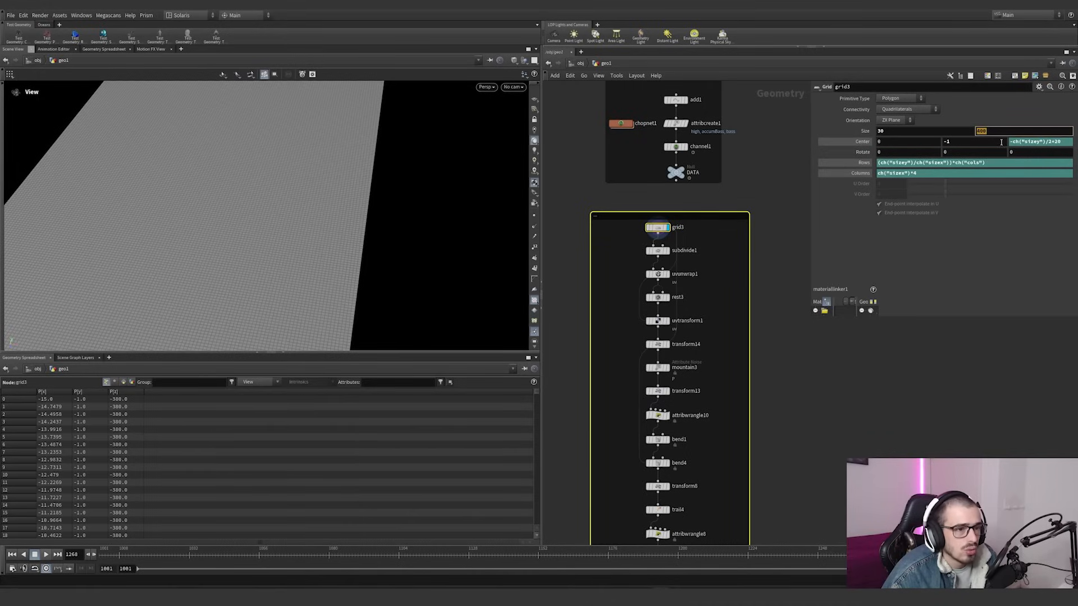
Try a length of 300 in grid3's second Size value, and undo the change
left_click(1050, 143)
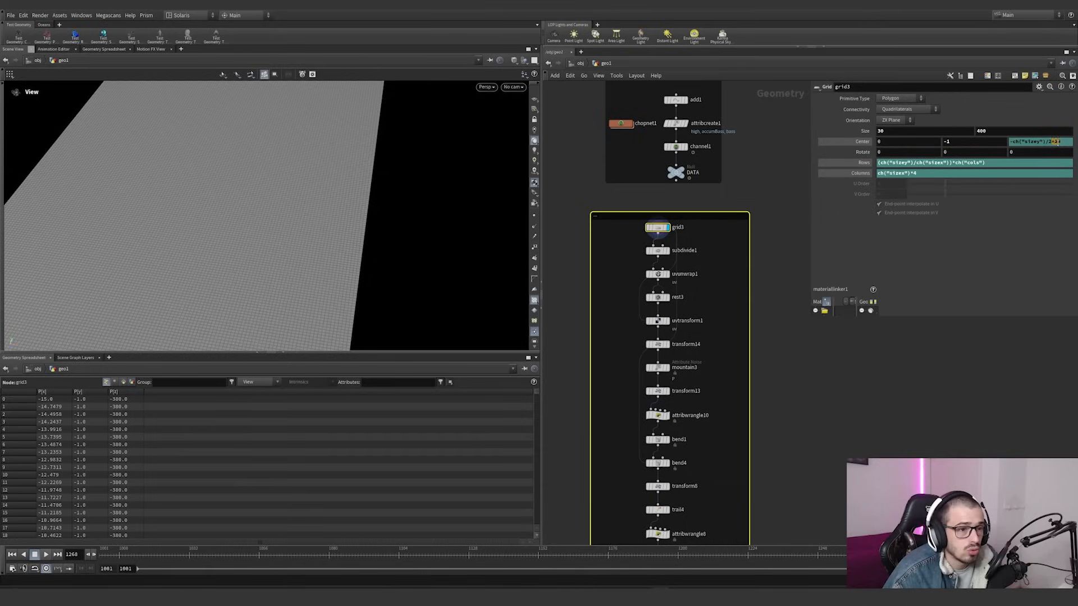
left_click_drag(311, 197, 340, 200)
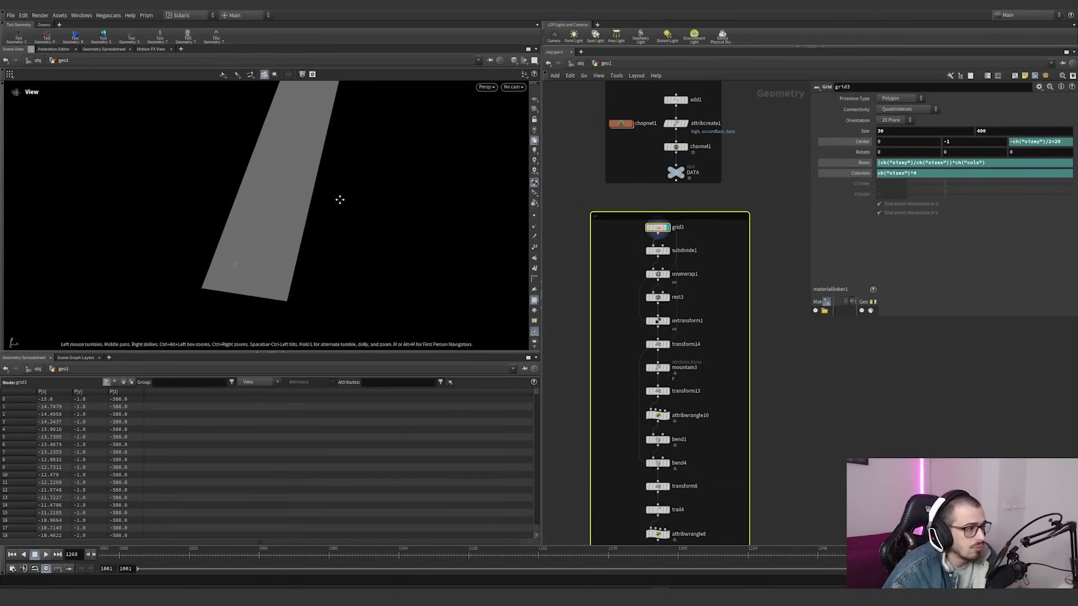
scroll(340, 200, "down", 4)
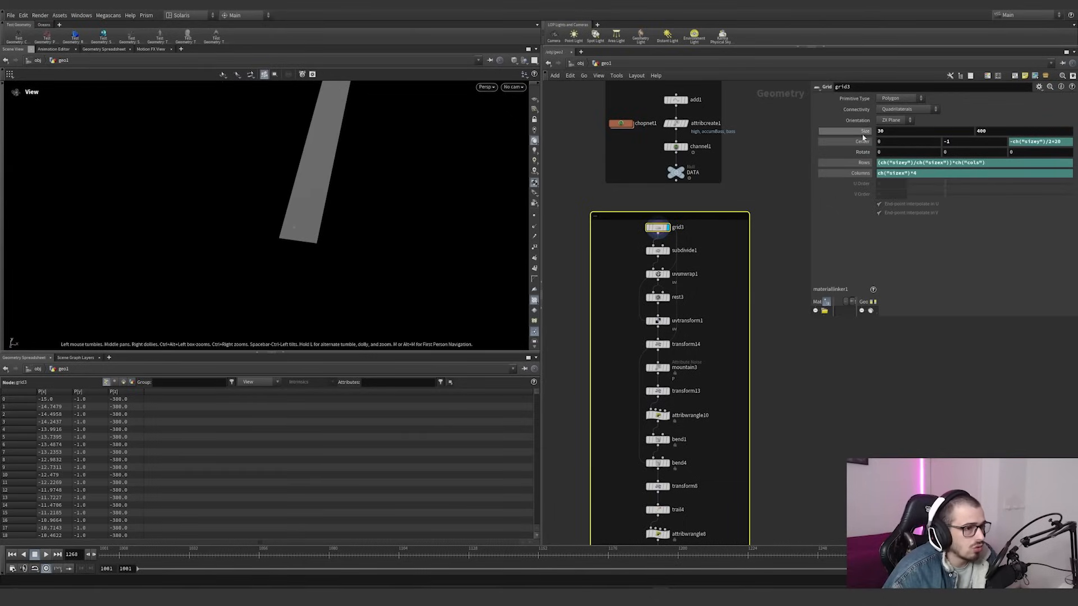
double_click(980, 131)
type("300")
key("Return")
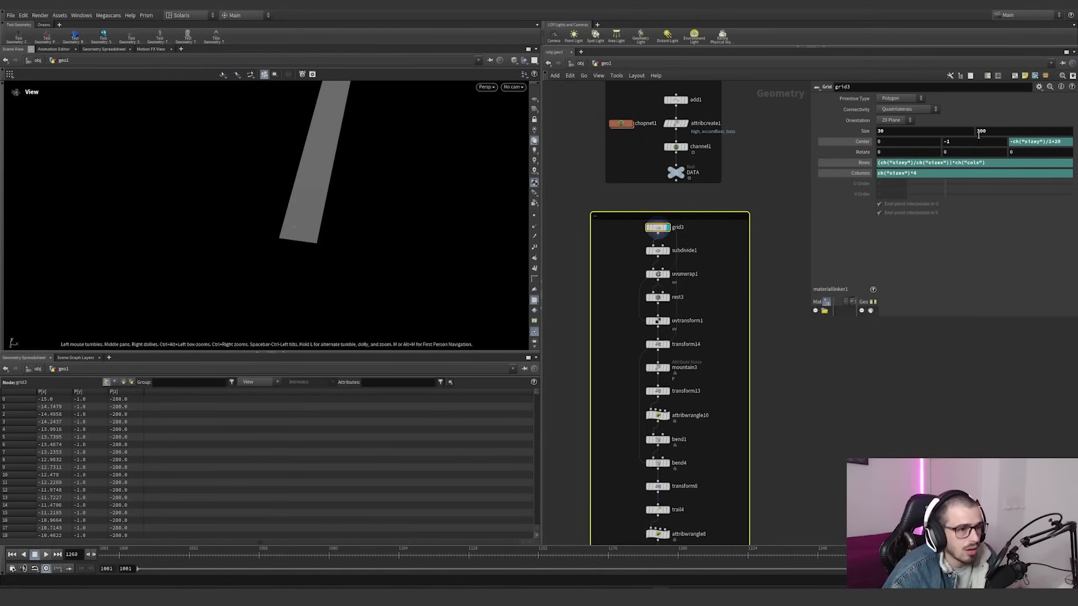
key("ctrl+z")
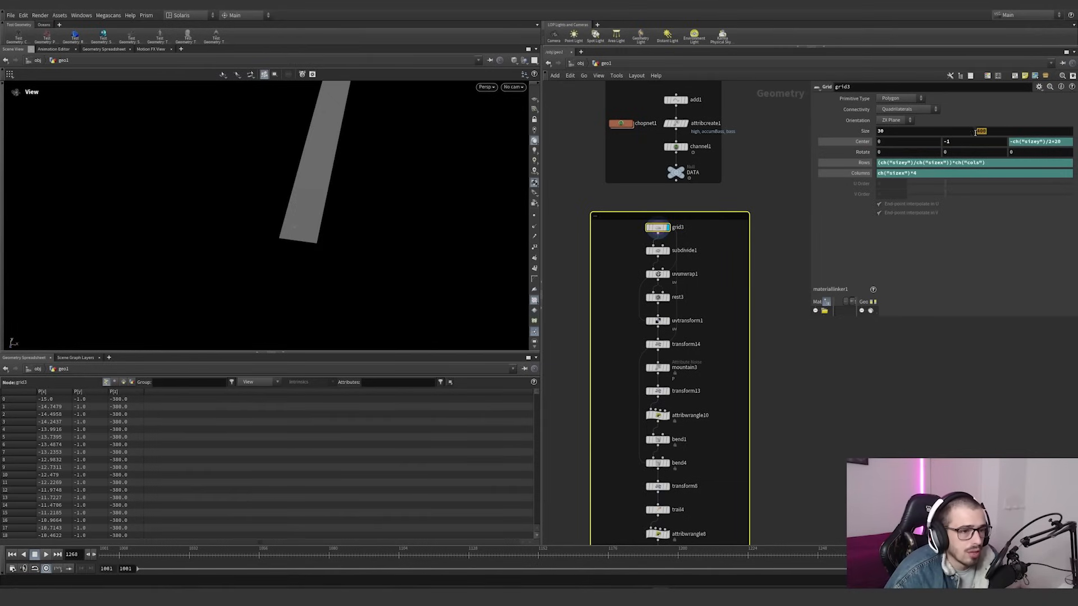
Try removing the +20 offset from grid3's Center Z expression while viewing the grid's near end, and undo the edit
double_click(977, 131)
left_click(1063, 143)
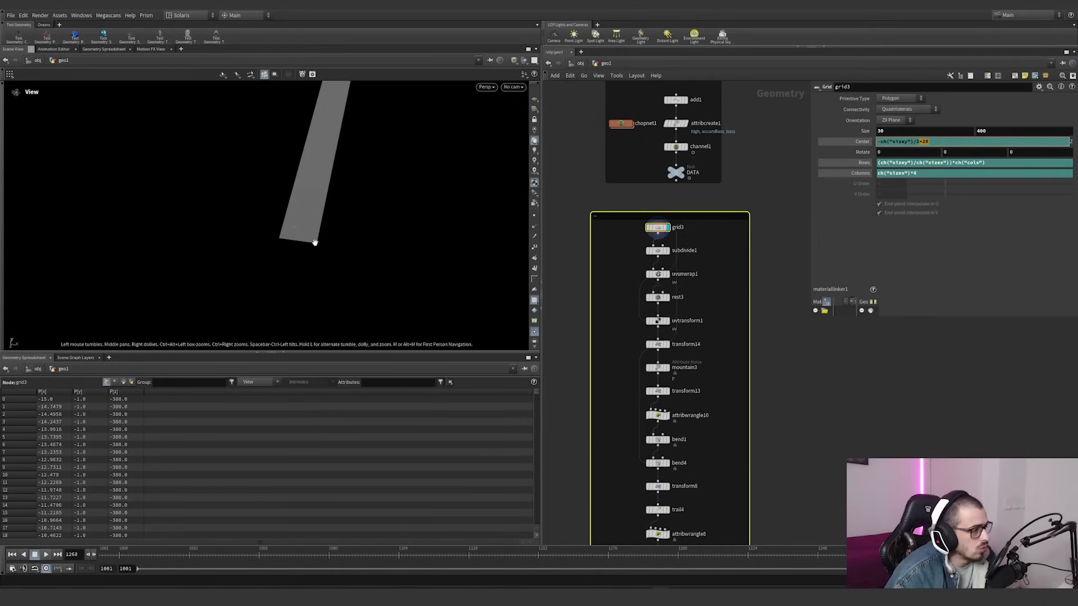
left_click_drag(414, 180, 366, 238)
right_click_drag(366, 237, 445, 199)
right_click_drag(305, 262, 349, 246)
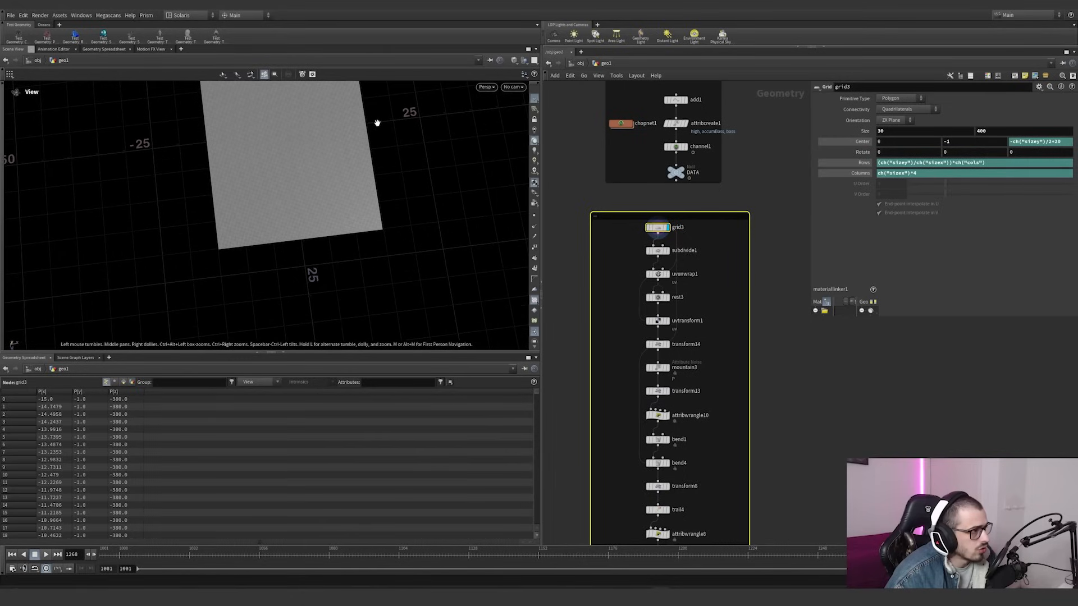
middle_click_drag(378, 145, 391, 177)
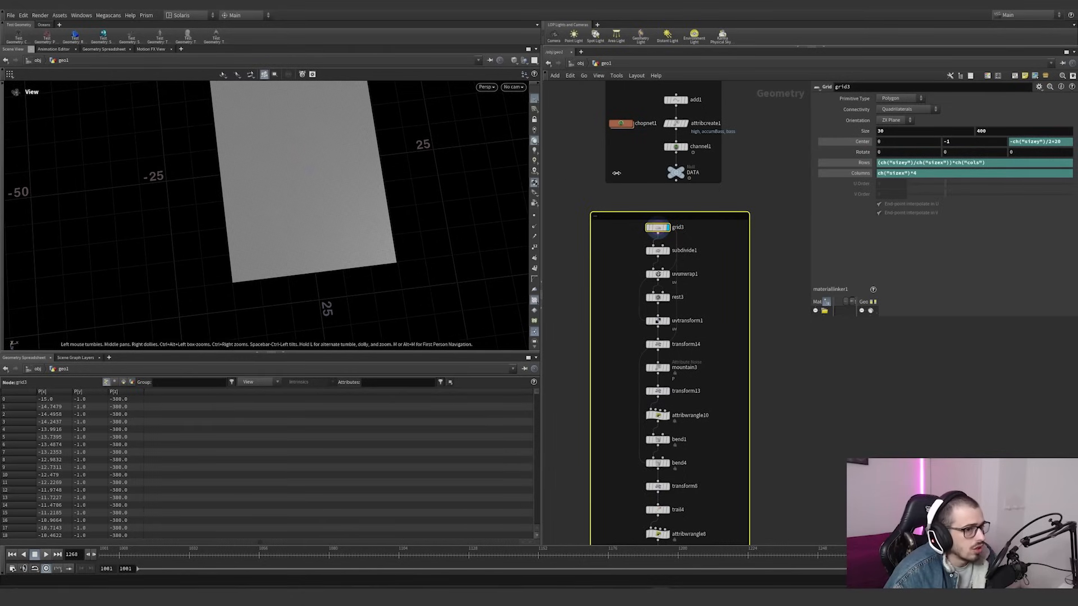
left_click_drag(1062, 143, 1051, 143)
key("BackSpace")
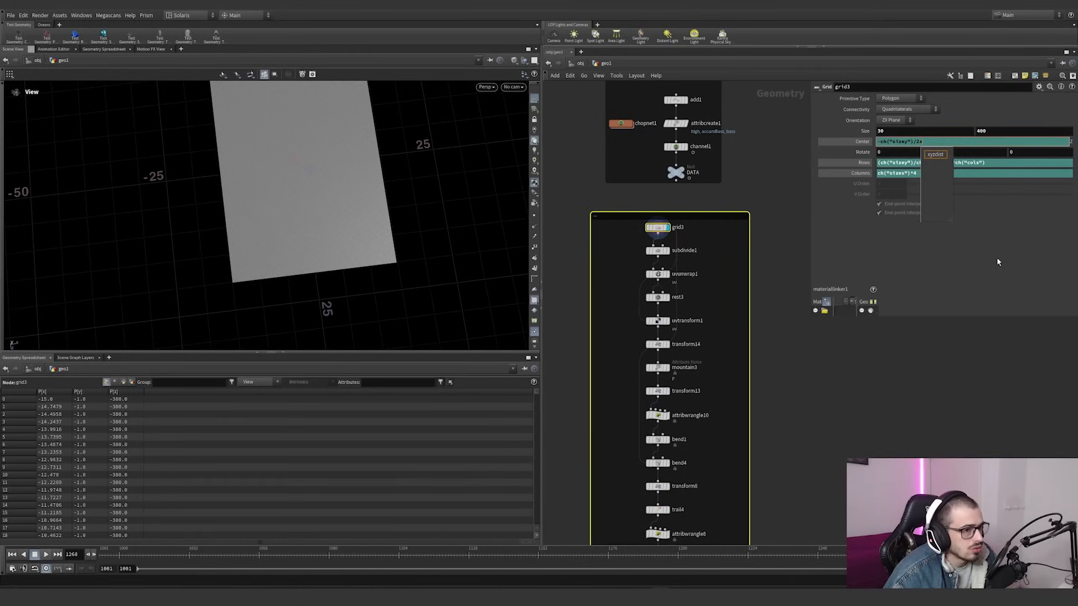
left_click(998, 263)
left_click(998, 262)
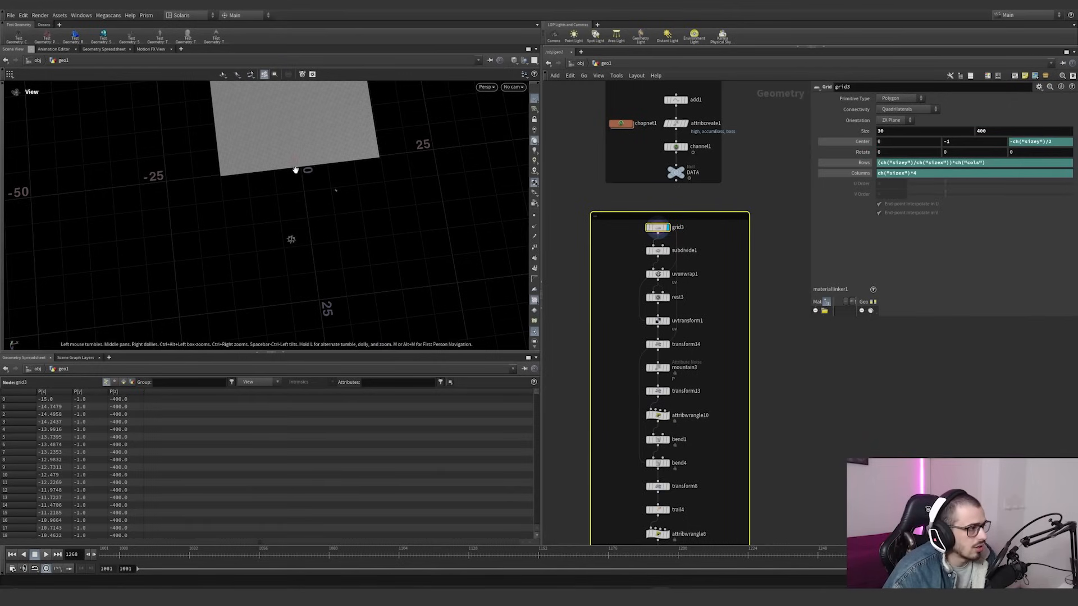
key("ctrl+z")
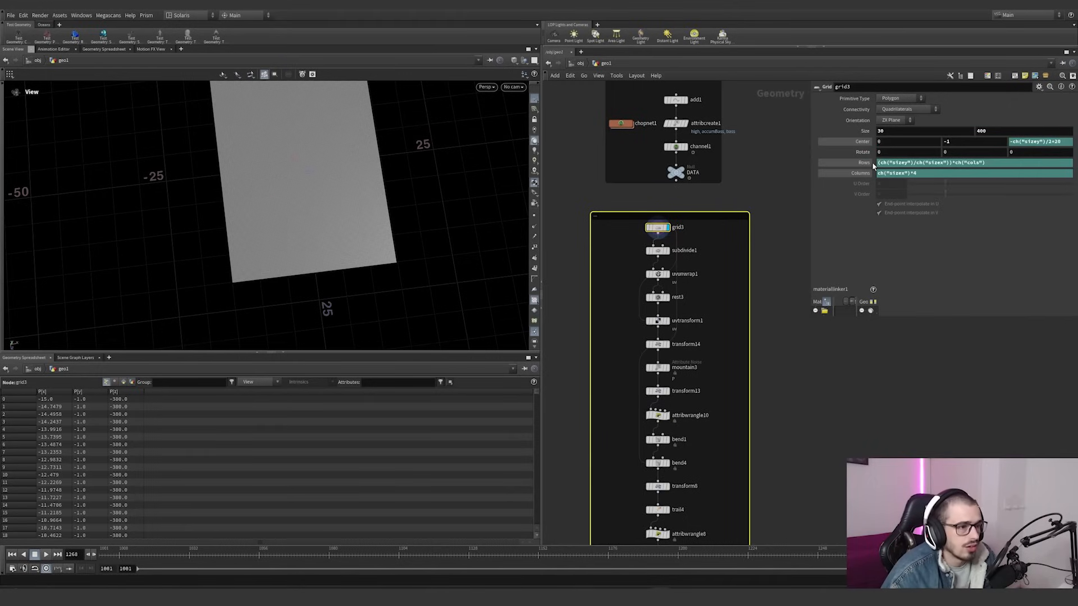
Compare the evaluated values and expressions of grid3's Rows and Columns, and inspect the mesh cells up close
left_click(868, 164)
left_click(866, 174)
left_click(867, 163)
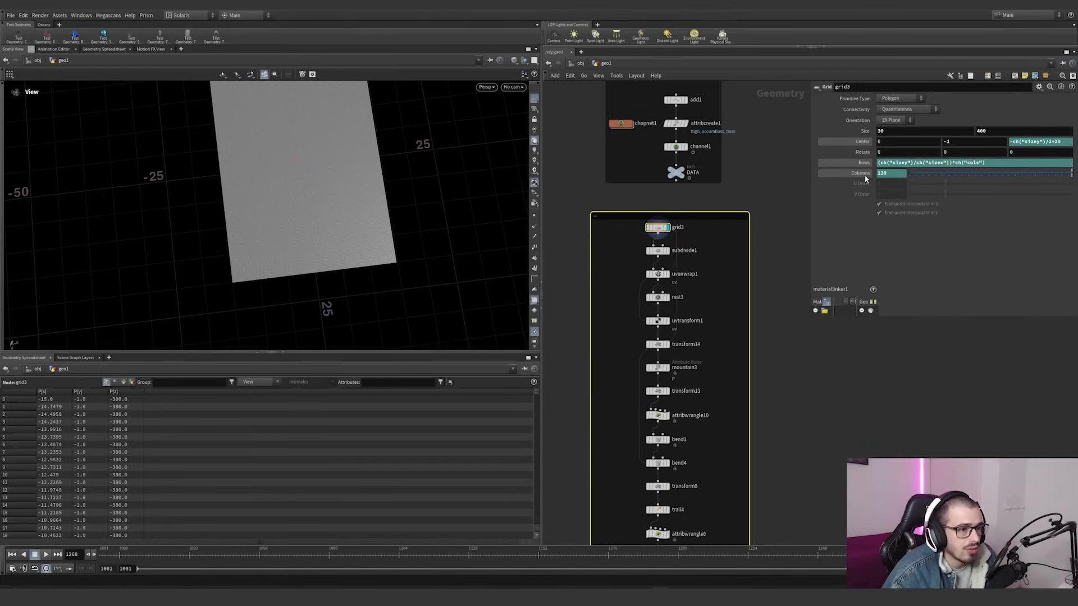
left_click(865, 174)
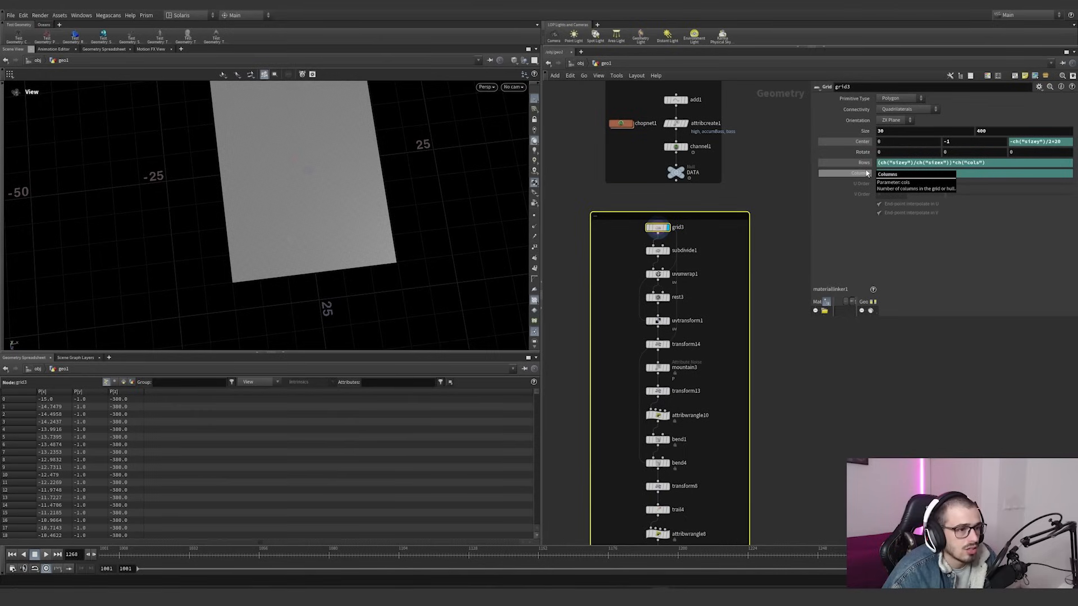
right_click_drag(346, 271, 430, 231)
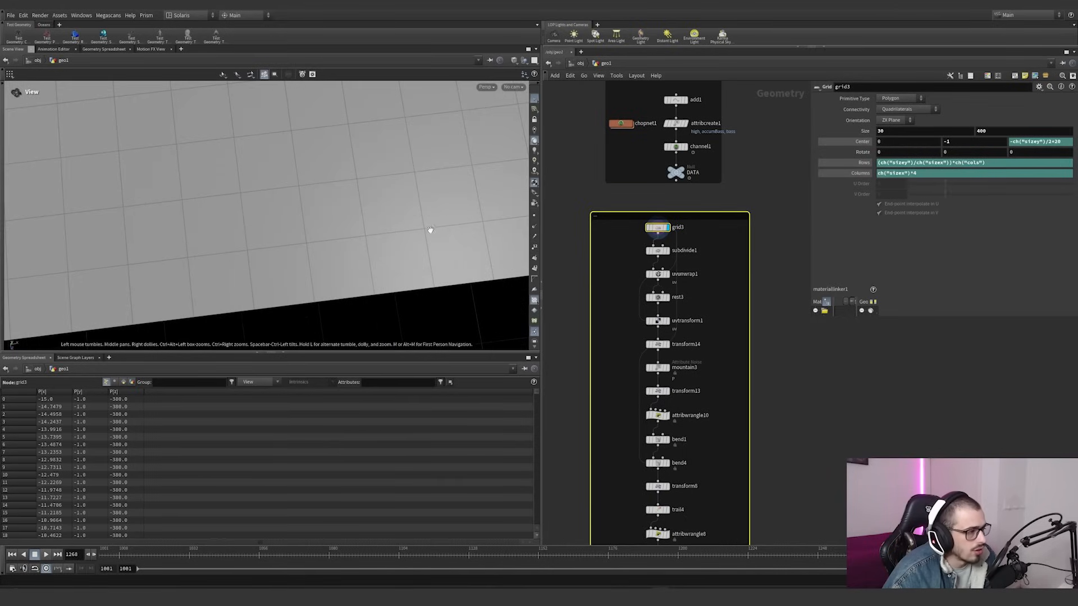
left_click_drag(431, 231, 409, 244)
right_click_drag(409, 243, 438, 224)
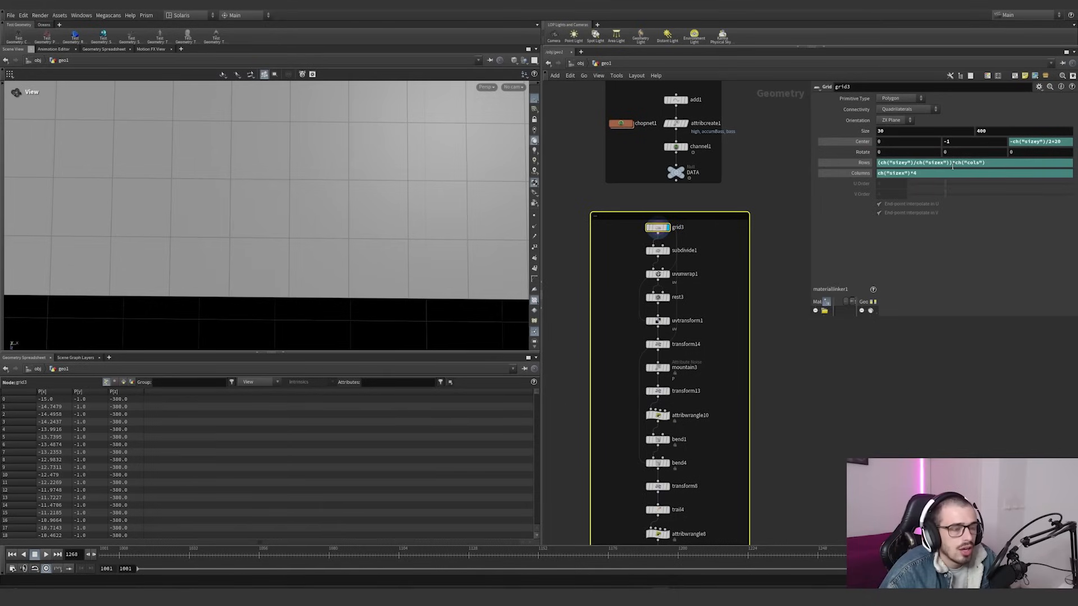
Examine the size ratio and the column multiplier within grid3's Rows and Columns expressions
mouse_move(952, 165)
left_mouse_down()
mouse_move(988, 164)
mouse_move(952, 163)
left_mouse_up()
left_click(990, 163)
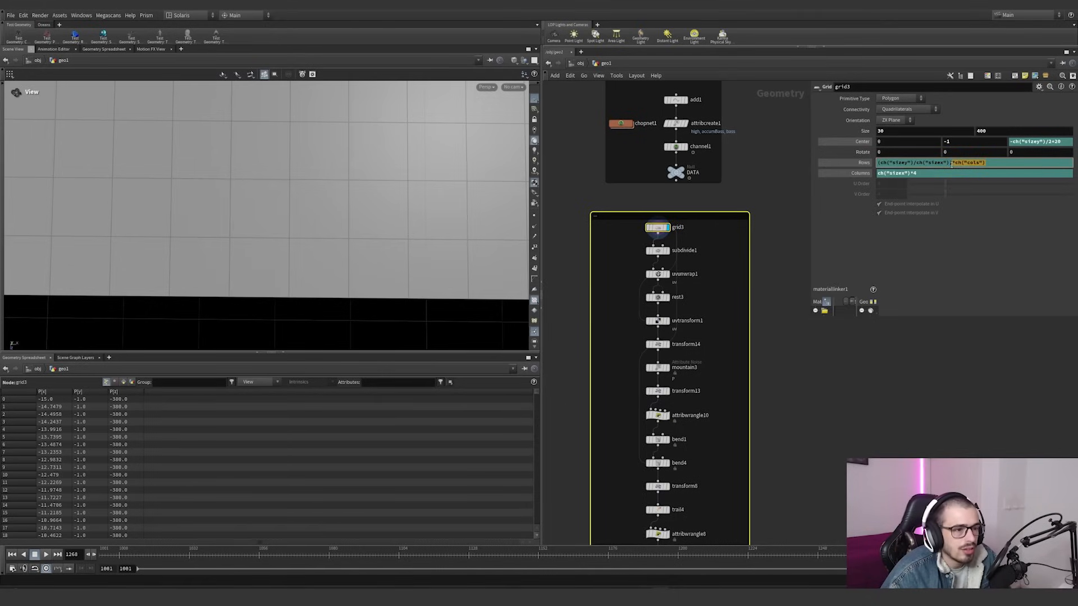
left_click(906, 173)
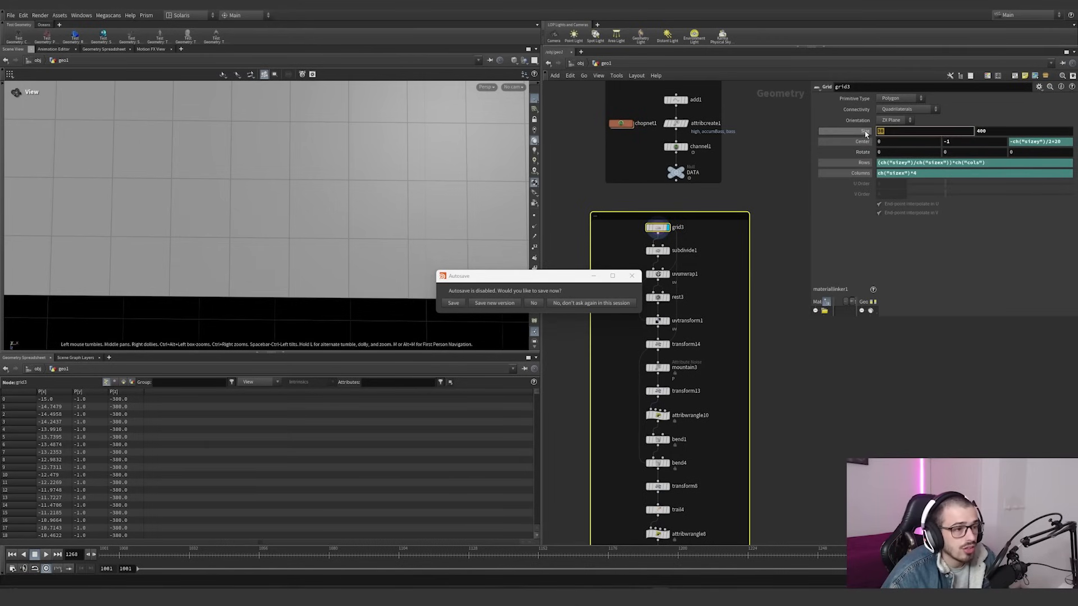
right_click_drag(474, 200, 321, 200)
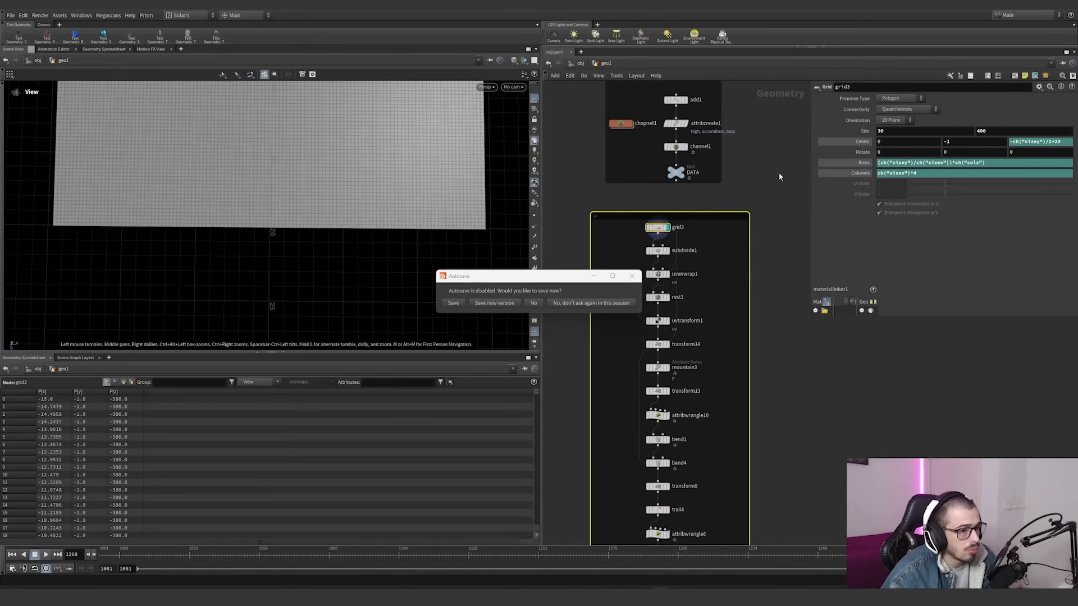
double_click(914, 173)
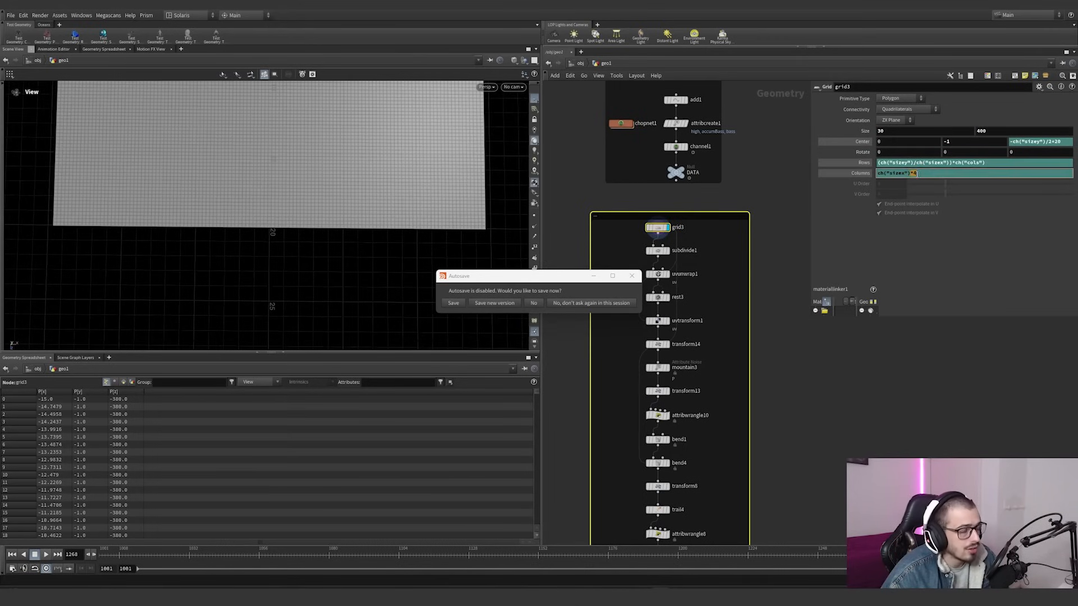
double_click(951, 163)
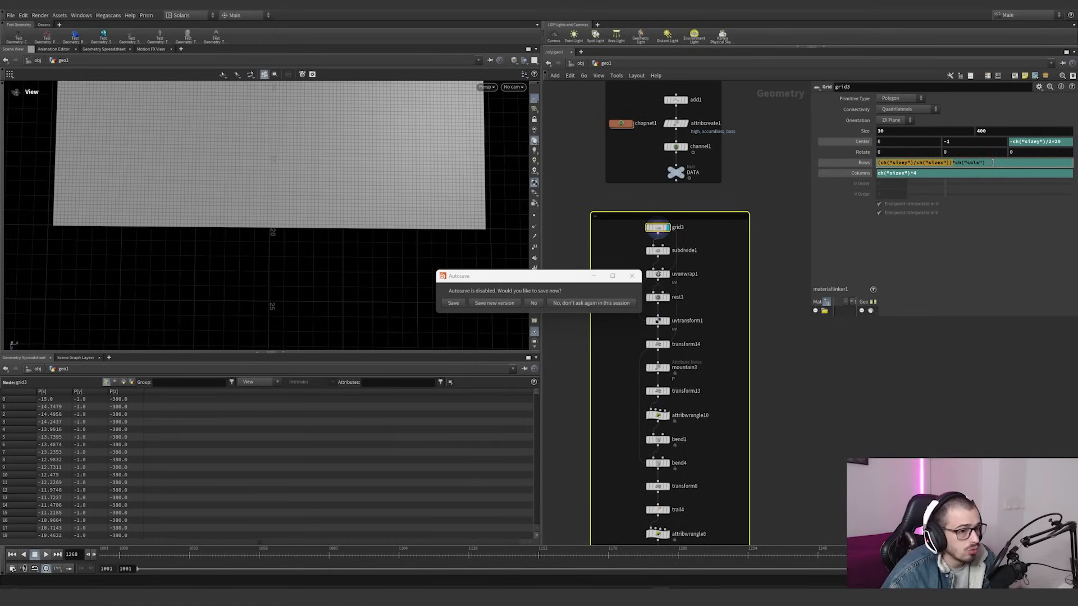
left_click_drag(993, 163, 873, 178)
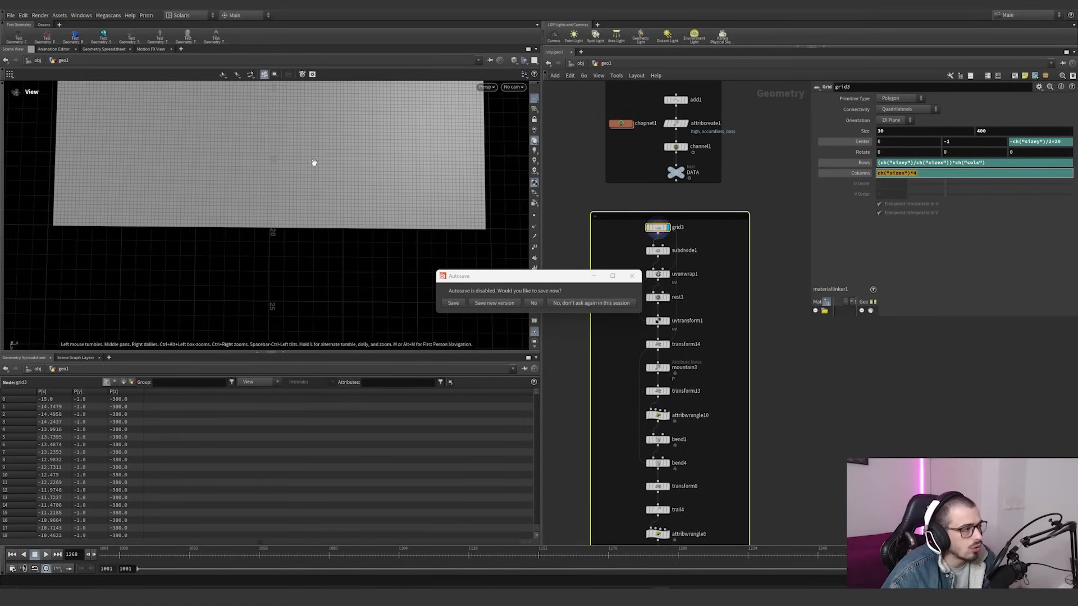
Try a width of 20 in grid3's first Size value to test the cell proportions, and undo it
middle_click_drag(314, 163, 311, 185)
double_click(880, 131)
type("20")
key("Return")
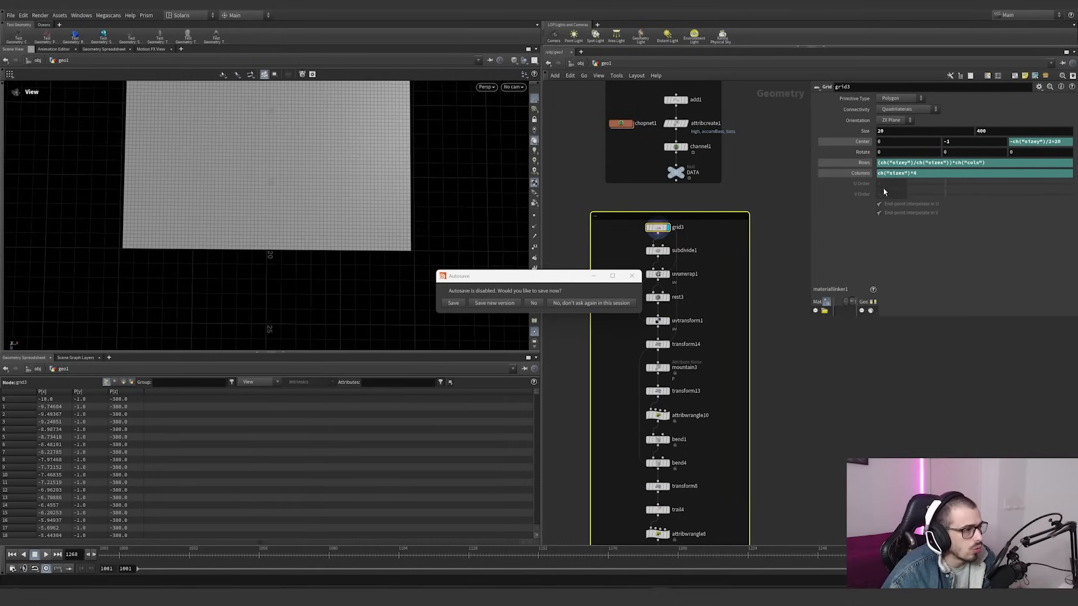
key("ctrl+z")
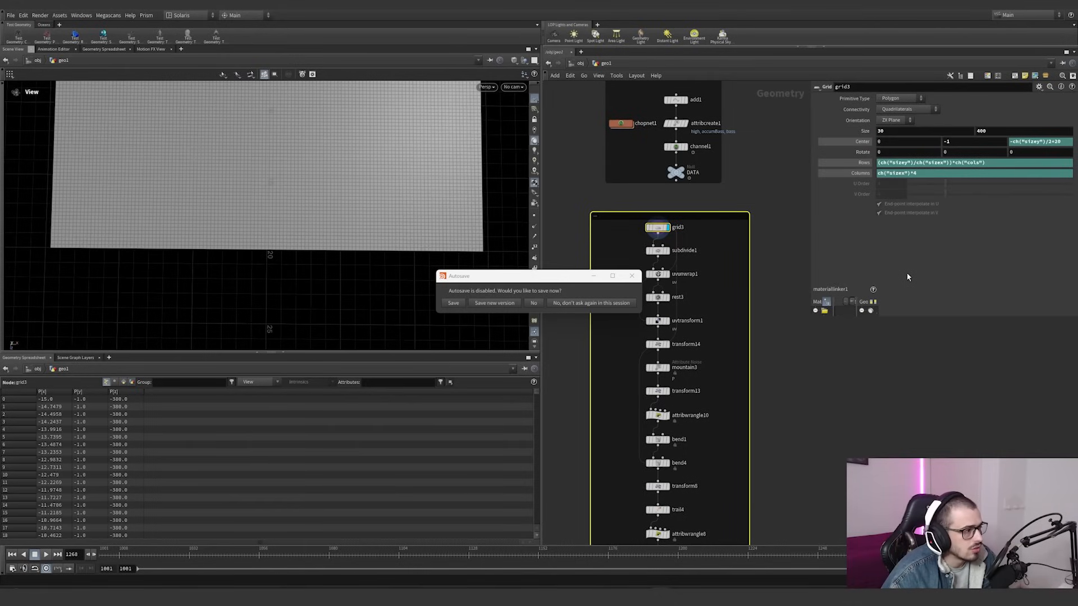
Try a length of 600 in grid3's second Size value, and undo the change
left_click(977, 132)
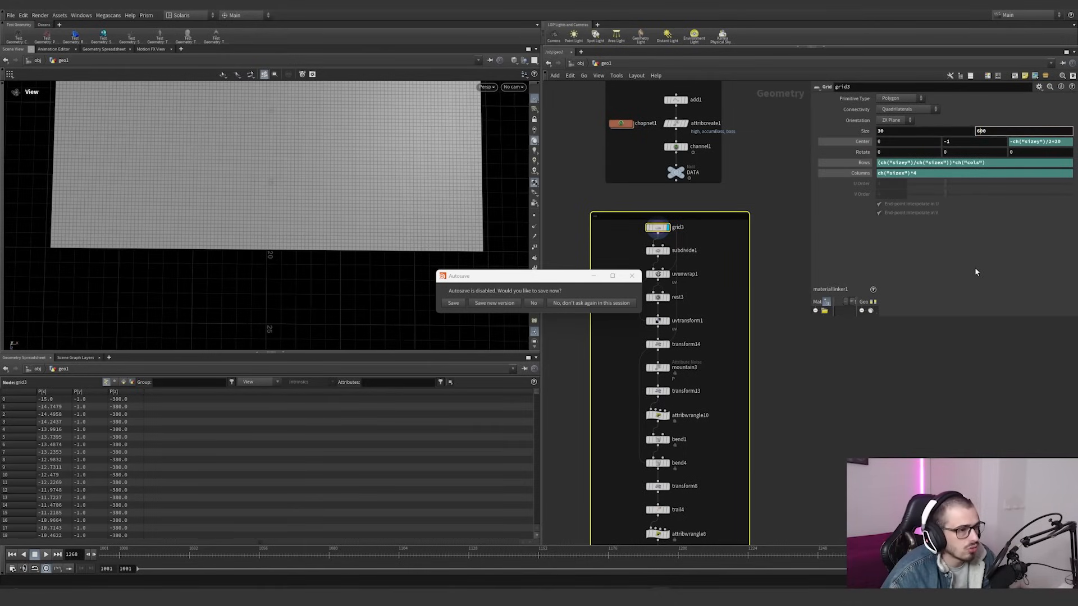
type("6")
key("Return")
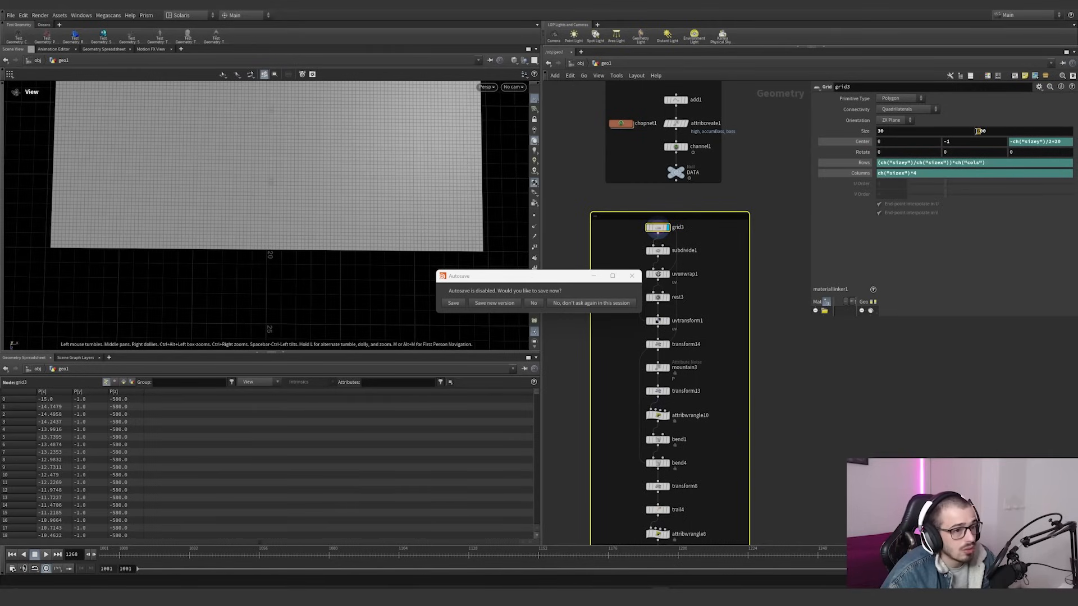
key("ctrl+z")
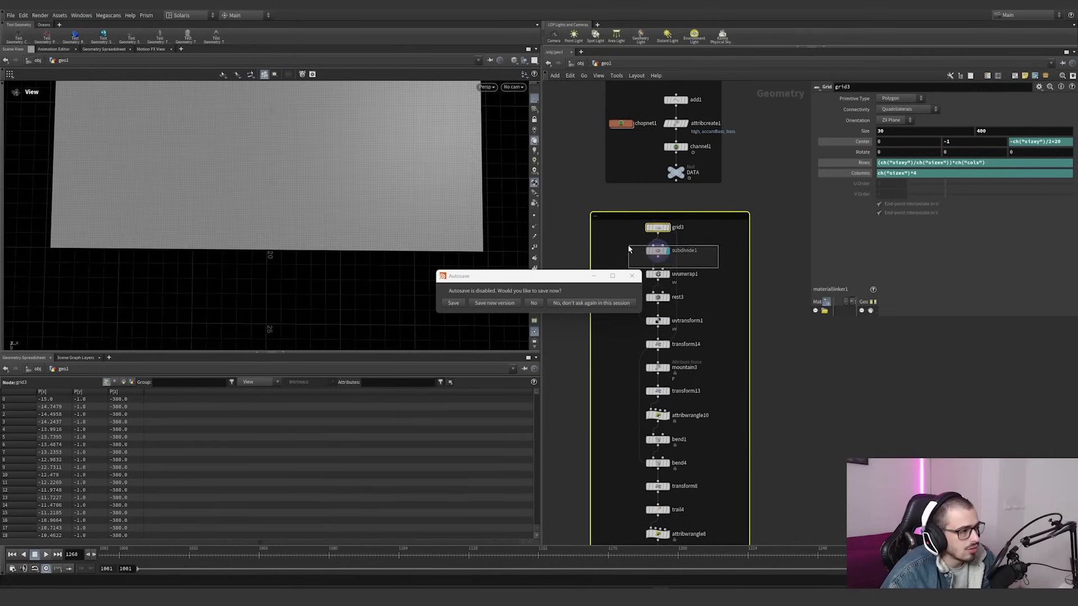
Display and select subdivide1, and check its Subdivide settings and node information
left_click(666, 251)
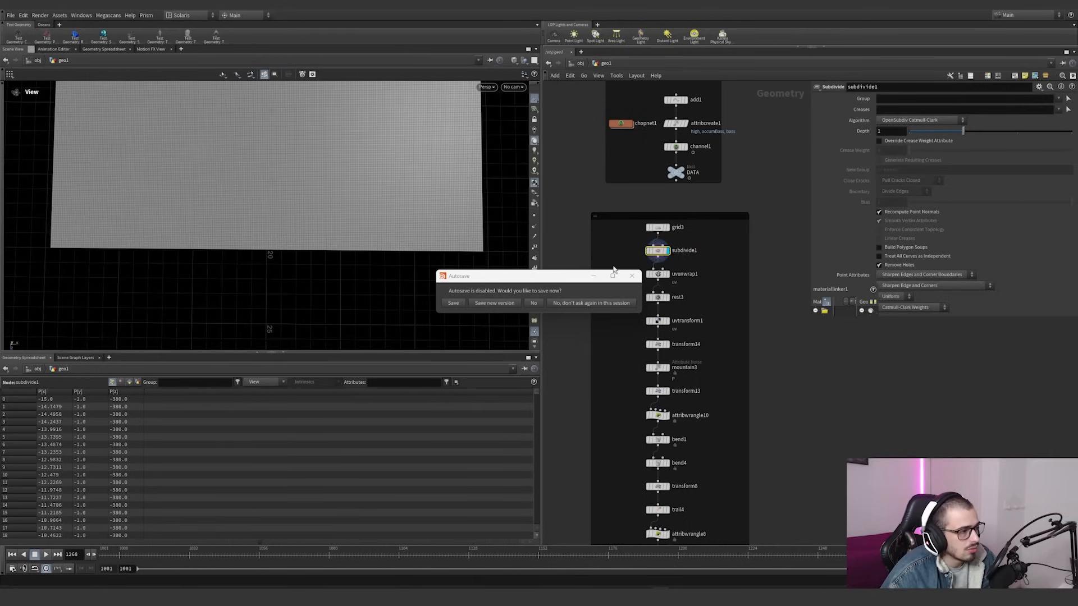
middle_click(659, 251)
Display and select uvunwrap1, view its texture pattern along the ground strip, and inspect the layout in the UV view
mouse_move(675, 280)
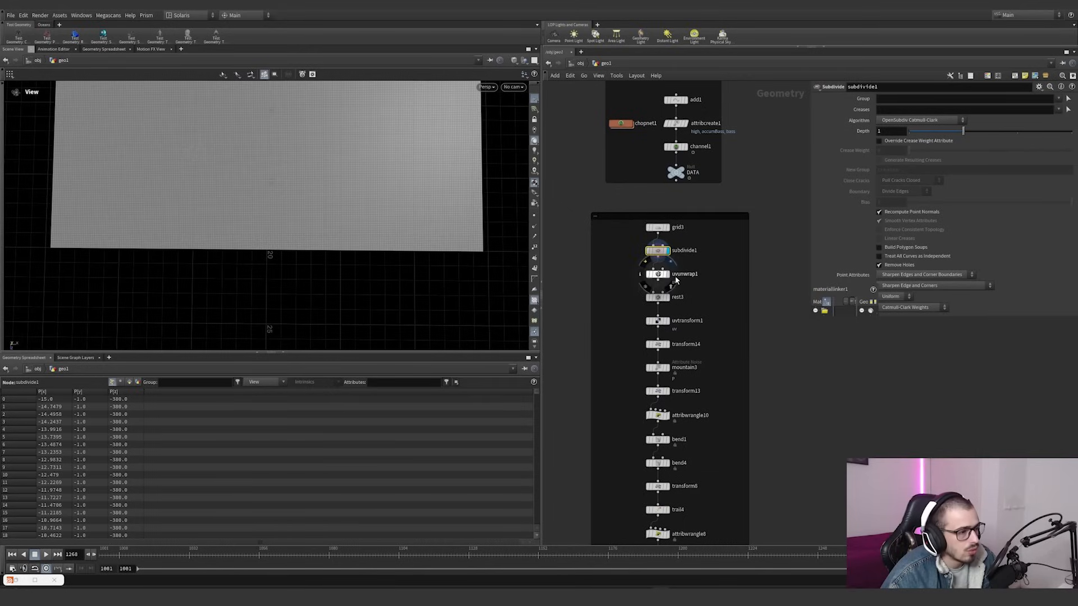
right_click_drag(356, 206, 214, 221)
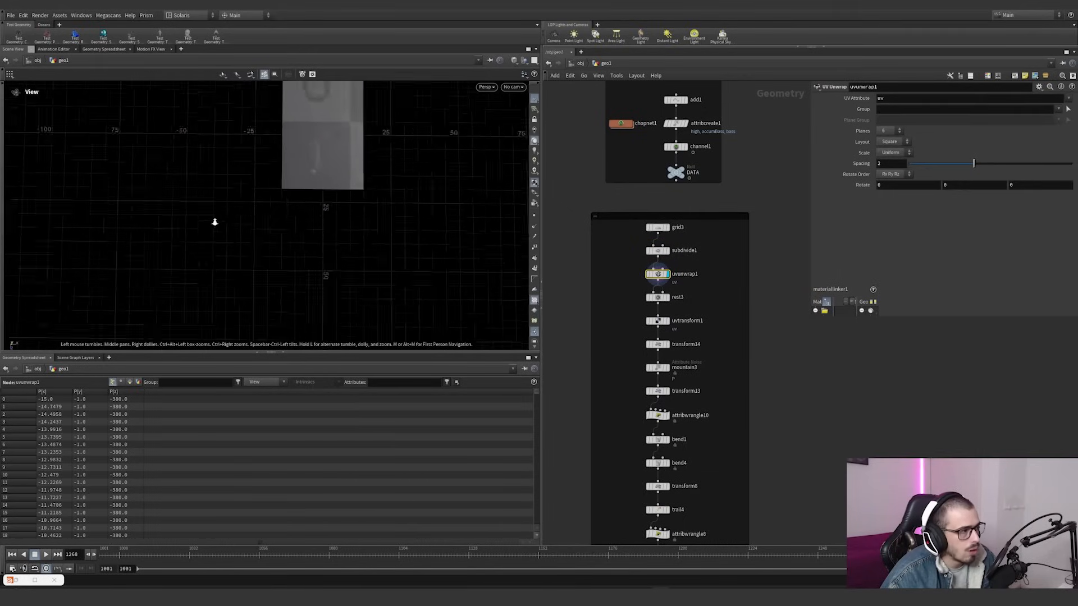
middle_click_drag(214, 221, 317, 311)
scroll(329, 221, "down", 3)
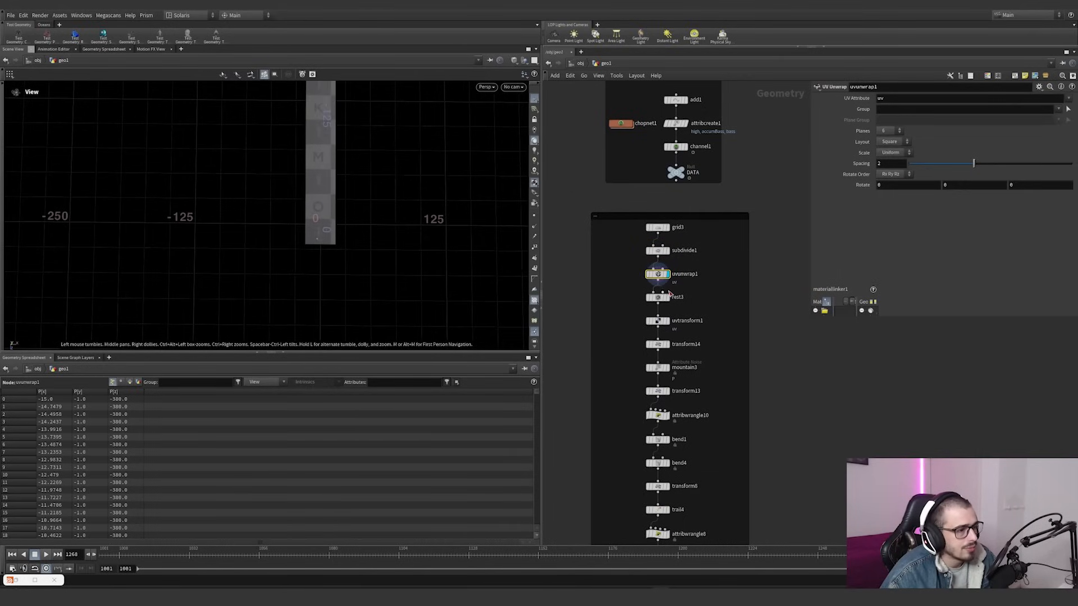
scroll(669, 292, "up", 4)
mouse_move(612, 278)
key("space+5")
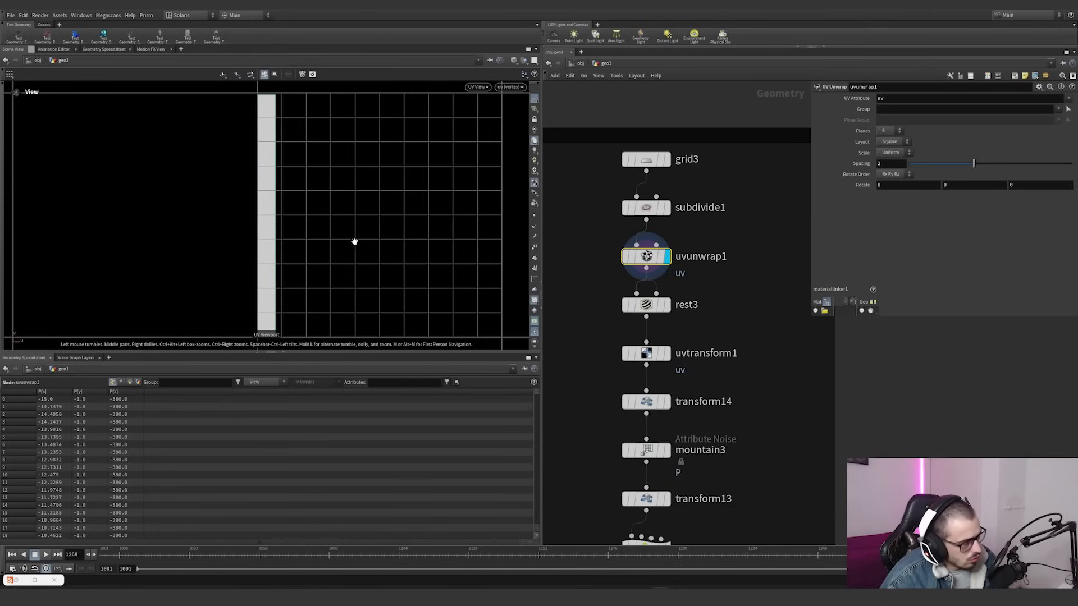
scroll(289, 233, "down", 4)
middle_click_drag(290, 233, 320, 236)
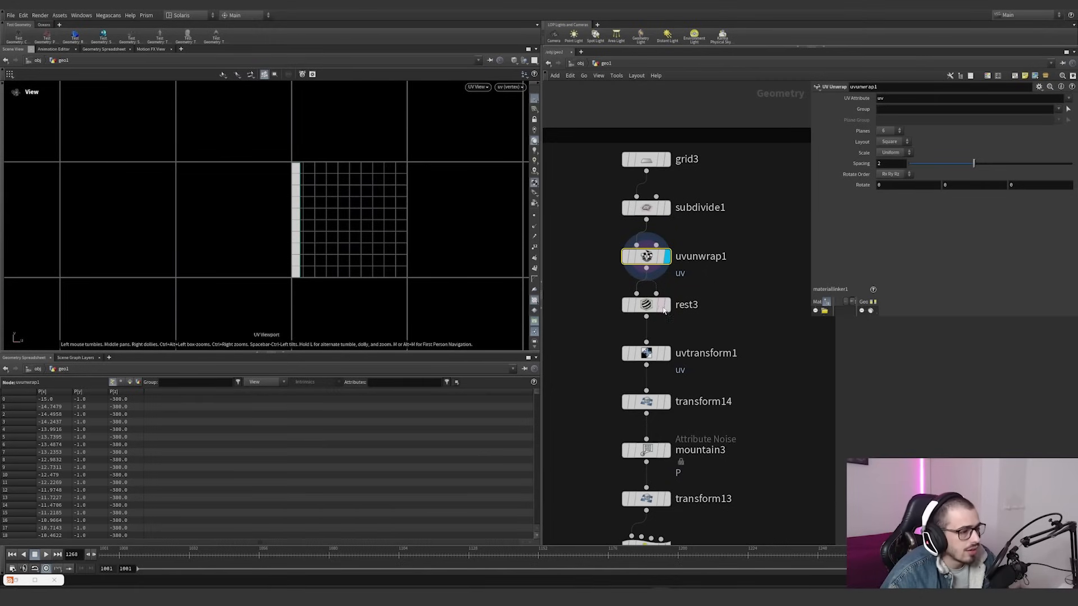
Display and select rest3, and examine its stored rest attribute
left_click_drag(727, 330, 591, 288)
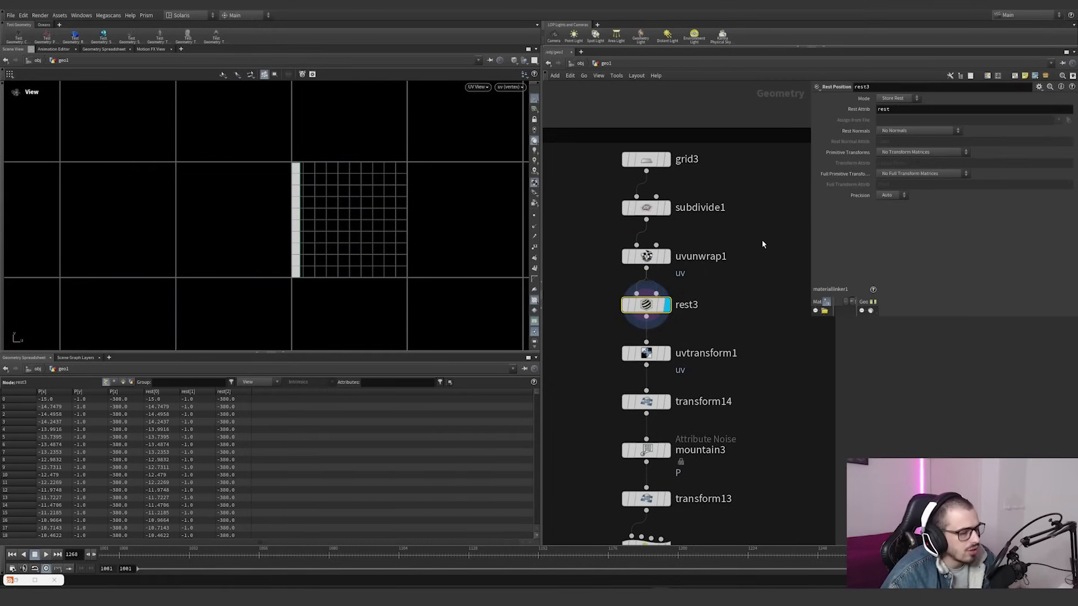
middle_click_drag(740, 296, 744, 293)
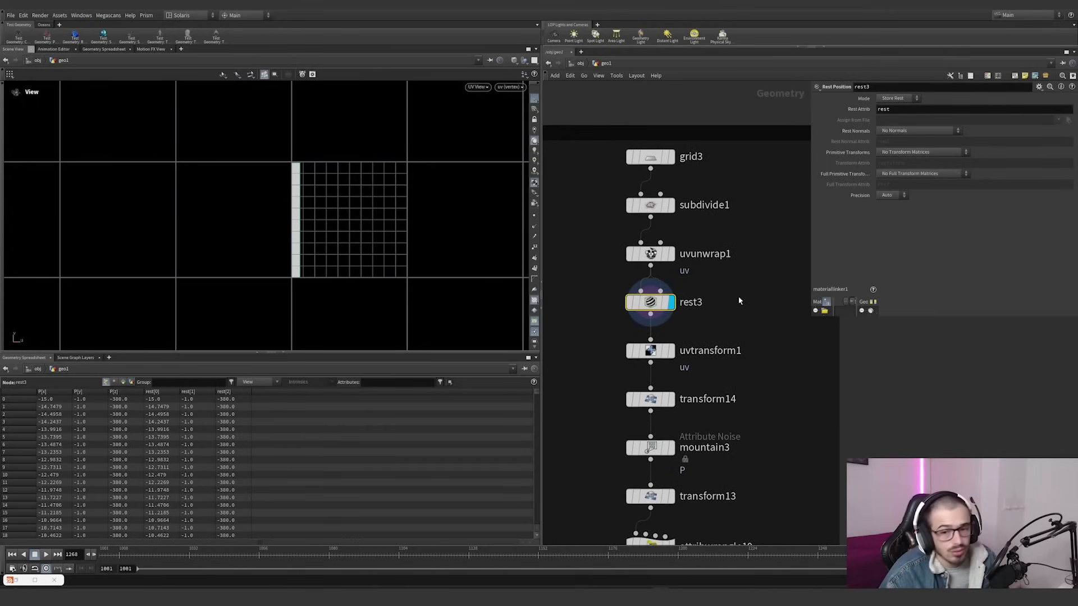
mouse_move(674, 362)
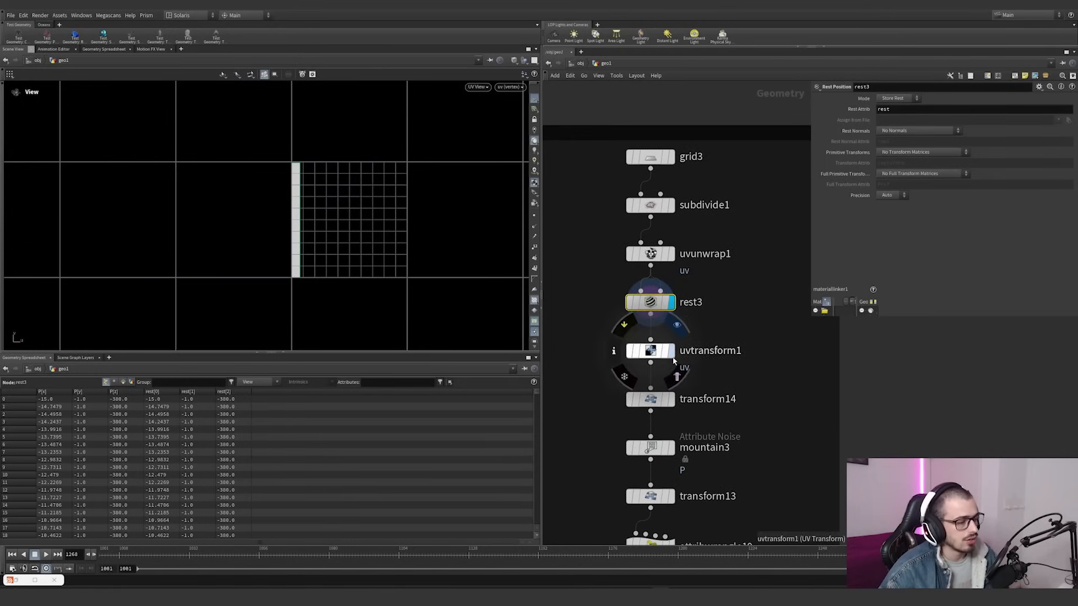
Display and select uvtransform1, widen its parameter area, and examine the expressions in its first two Scale values
left_click_drag(732, 375, 584, 328)
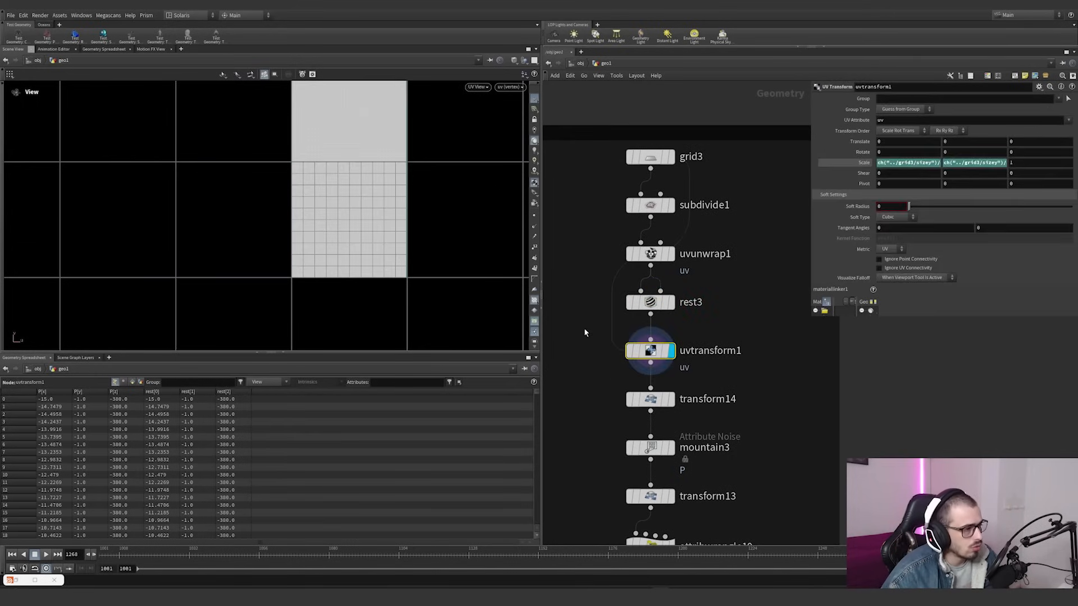
left_click_drag(811, 317, 723, 349)
left_click(780, 164)
left_click(778, 164)
left_click(828, 164)
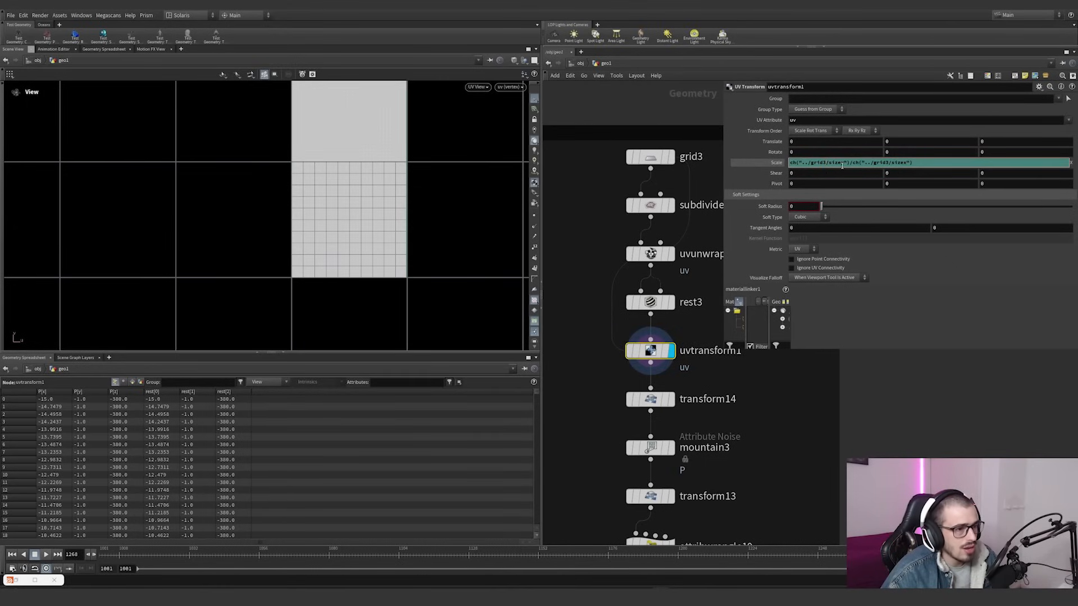
left_click_drag(914, 165, 779, 165)
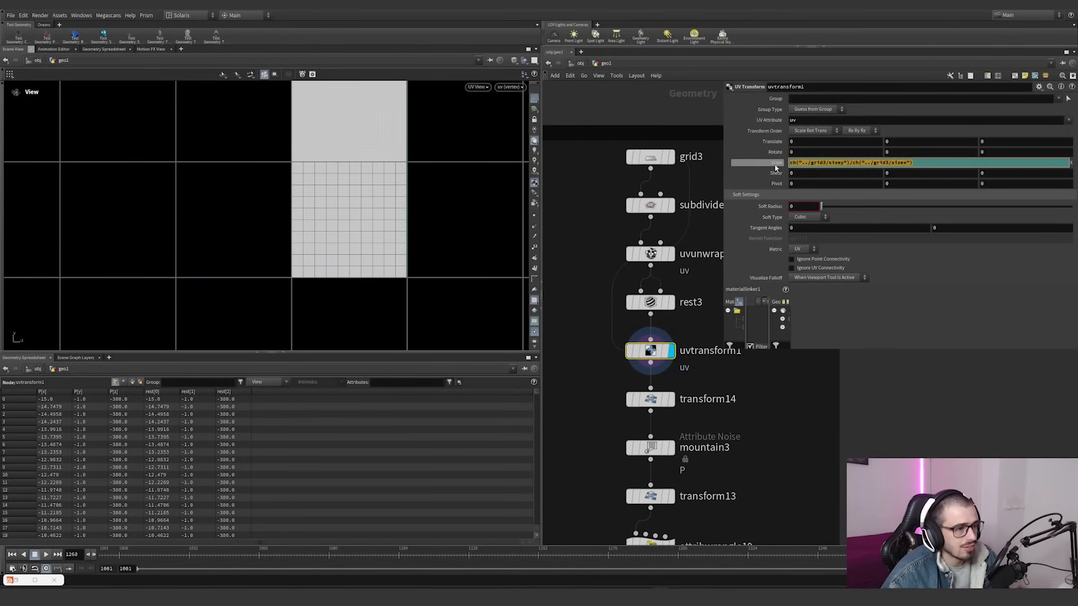
left_click(778, 165)
left_click(778, 164)
left_click(778, 164)
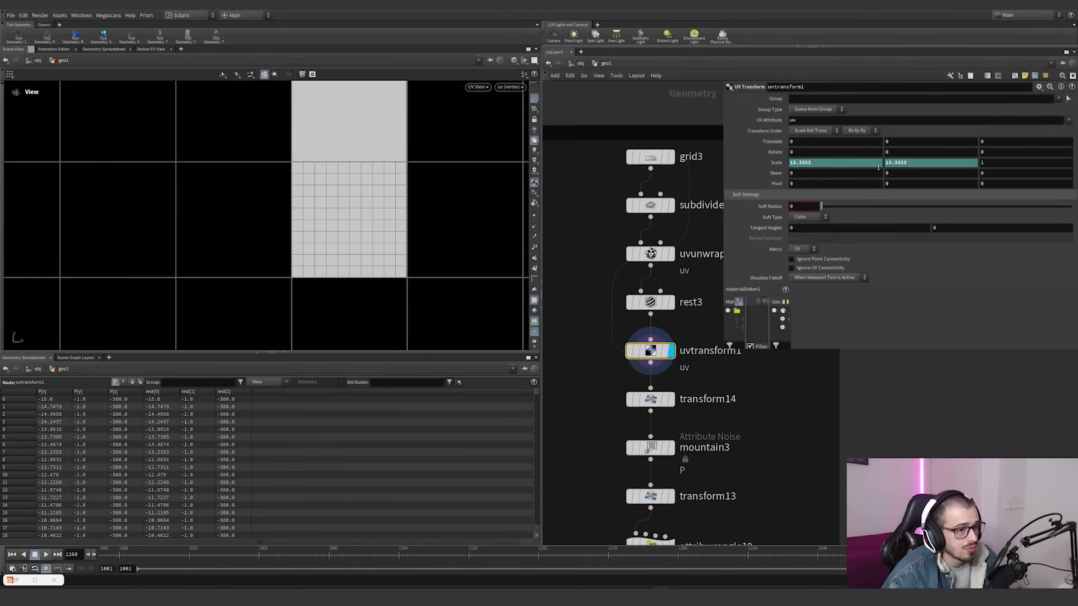
left_click(779, 164)
left_click(925, 163)
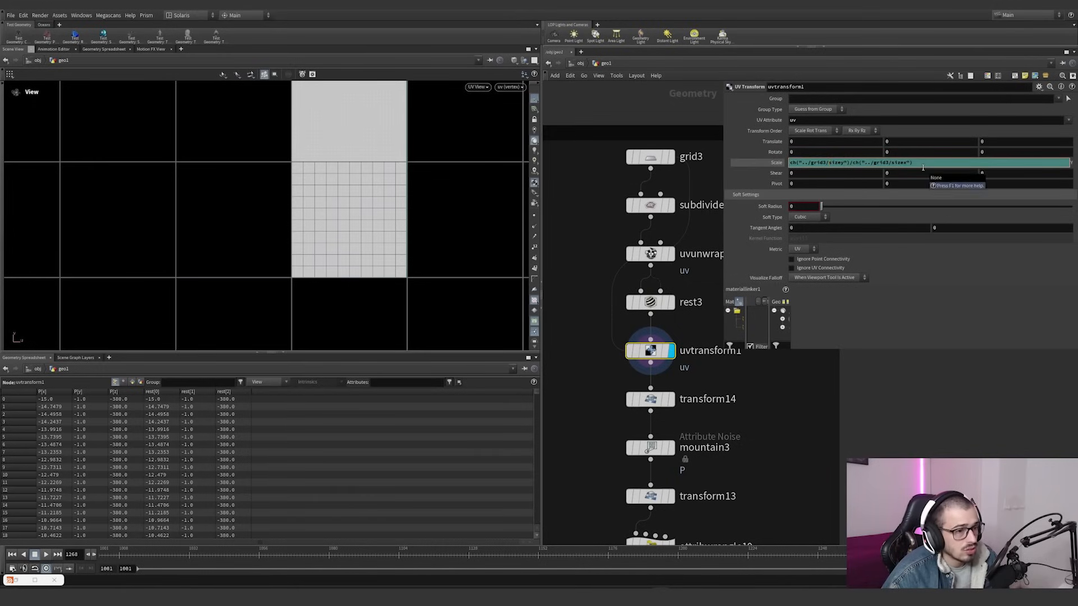
left_click(778, 164)
Try a width of 20 in grid3's first Size value while viewing the UV layout, and restore it to 30
scroll(375, 227, "down", 1)
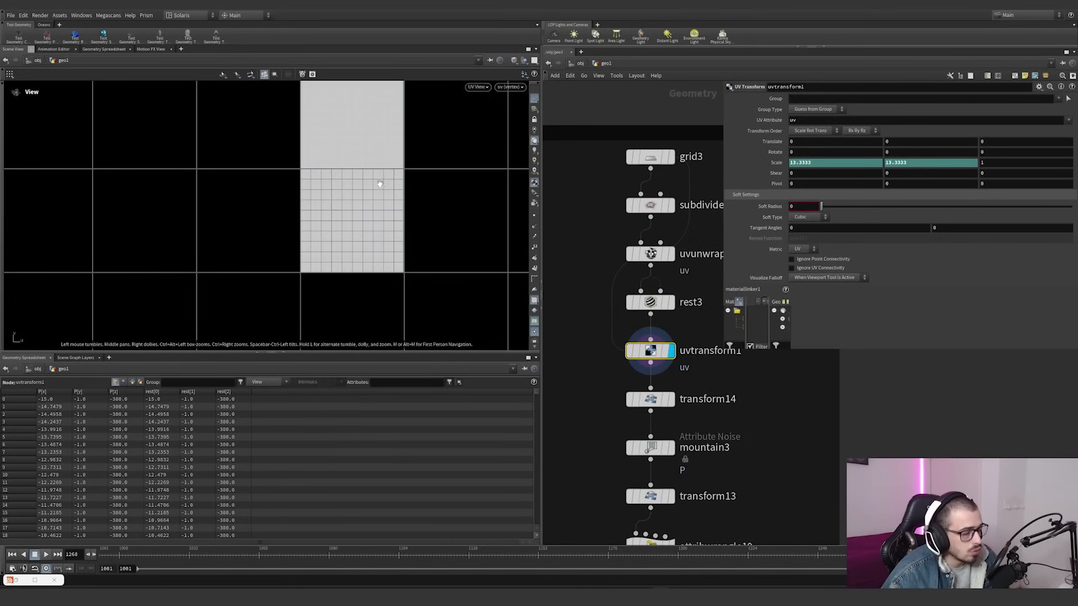
scroll(382, 264, "down", 6)
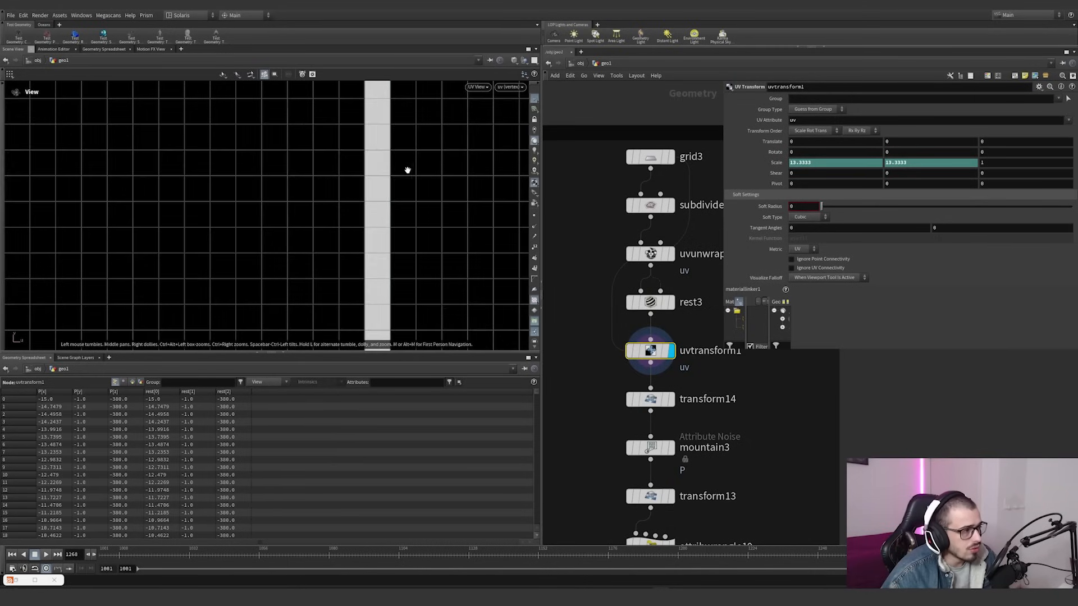
scroll(390, 166, "down", 3)
middle_click_drag(399, 229, 341, 215)
left_click(651, 157)
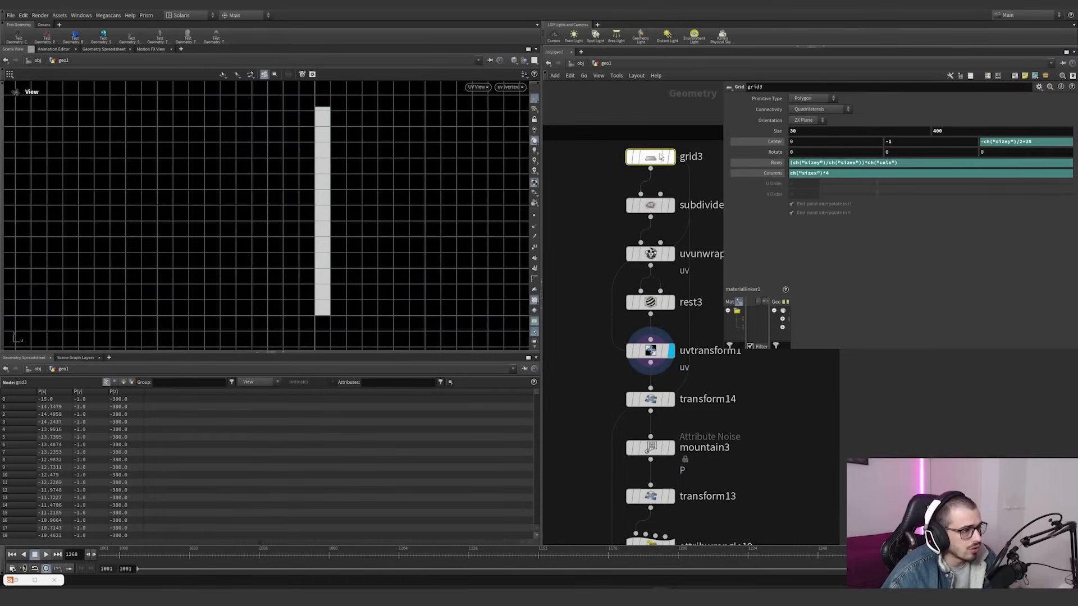
left_click(792, 131)
type("20")
key("Return")
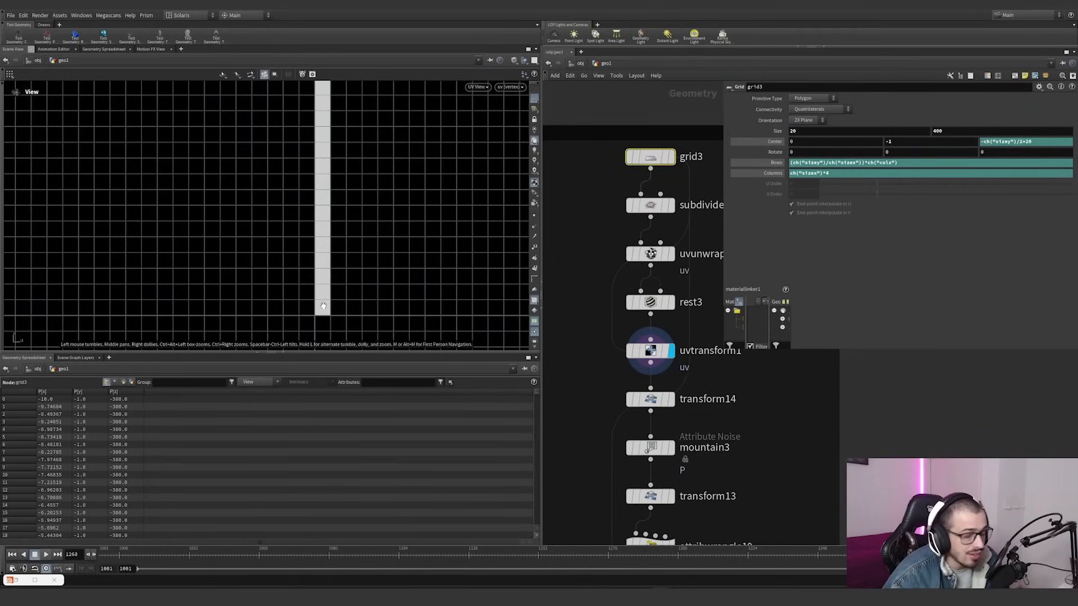
type("30")
key("Return")
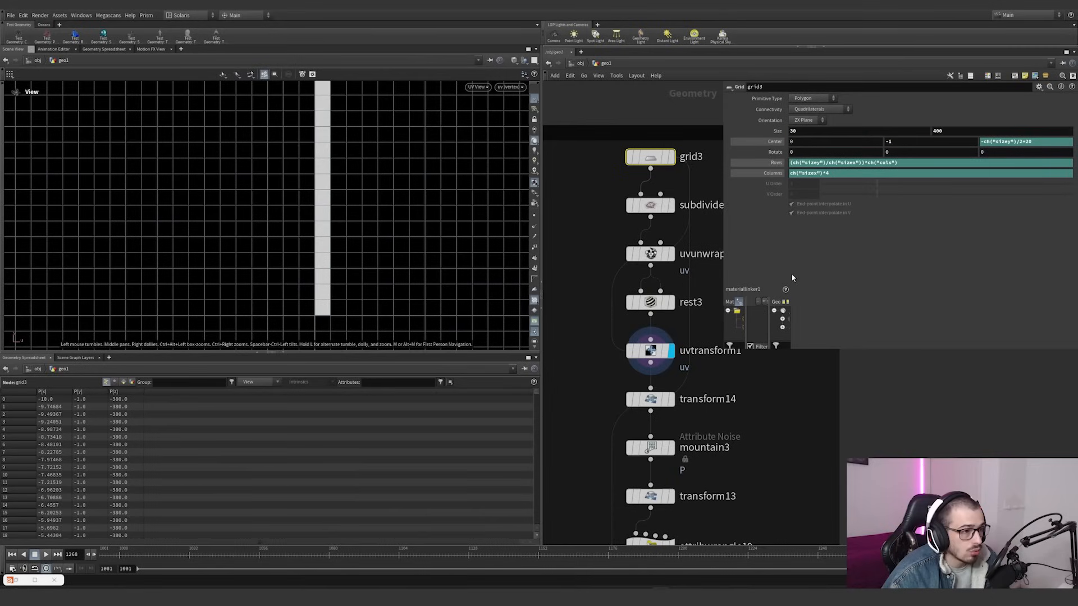
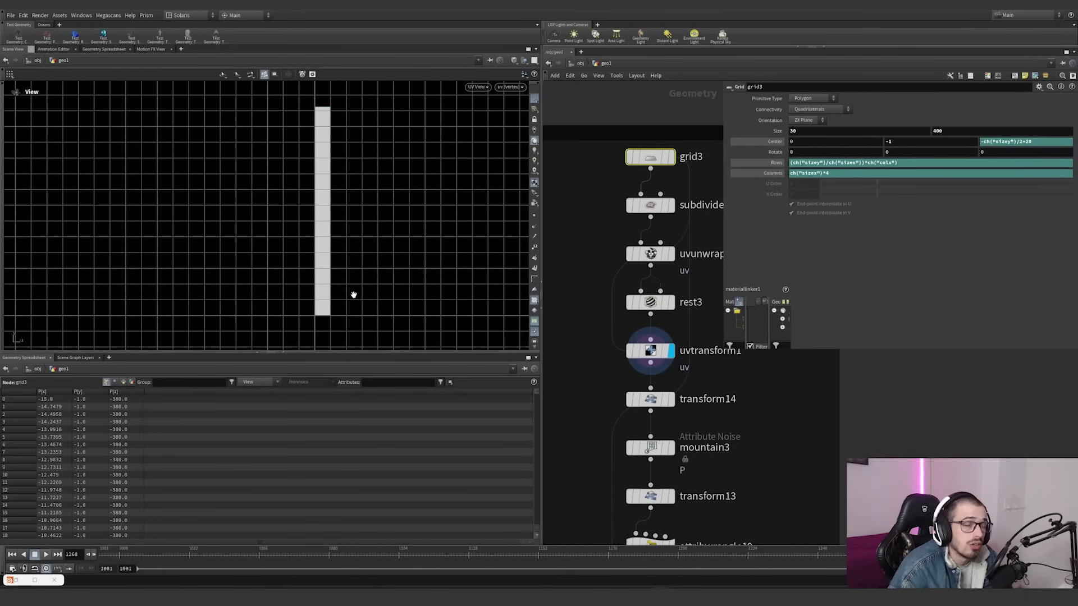
Select uvtransform1 and inspect the texture pattern on the ground strip in the perspective view
left_click_drag(603, 369, 666, 347)
key("space+g")
key("space+1")
left_click_drag(425, 266, 304, 212)
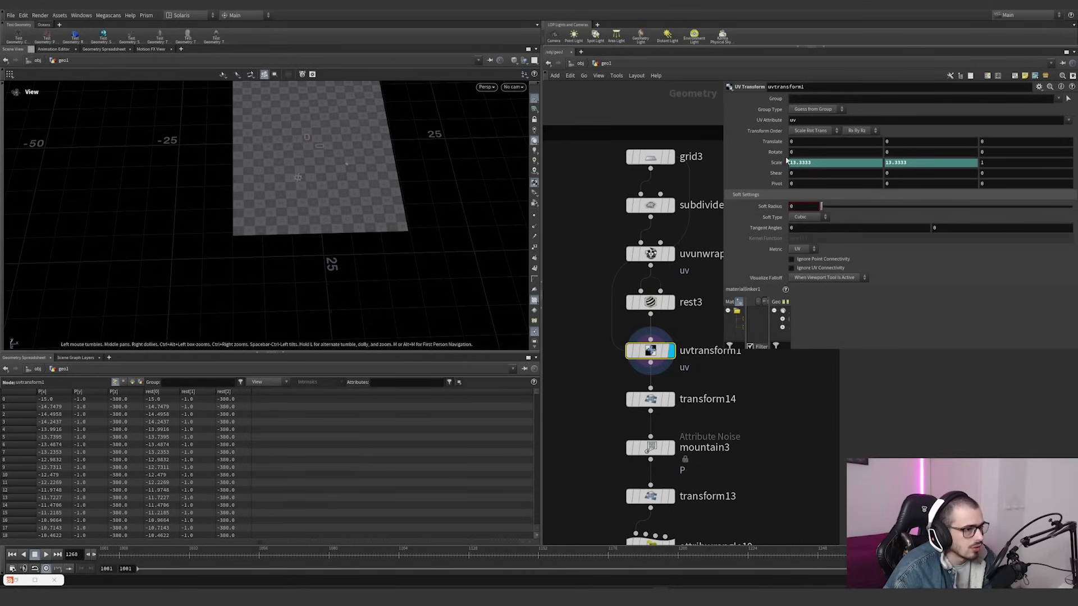
Try a width of 10 in grid3's first Size value, inspect the texture pattern, and restore the width to 30
left_click_drag(602, 188, 646, 159)
double_click(792, 131)
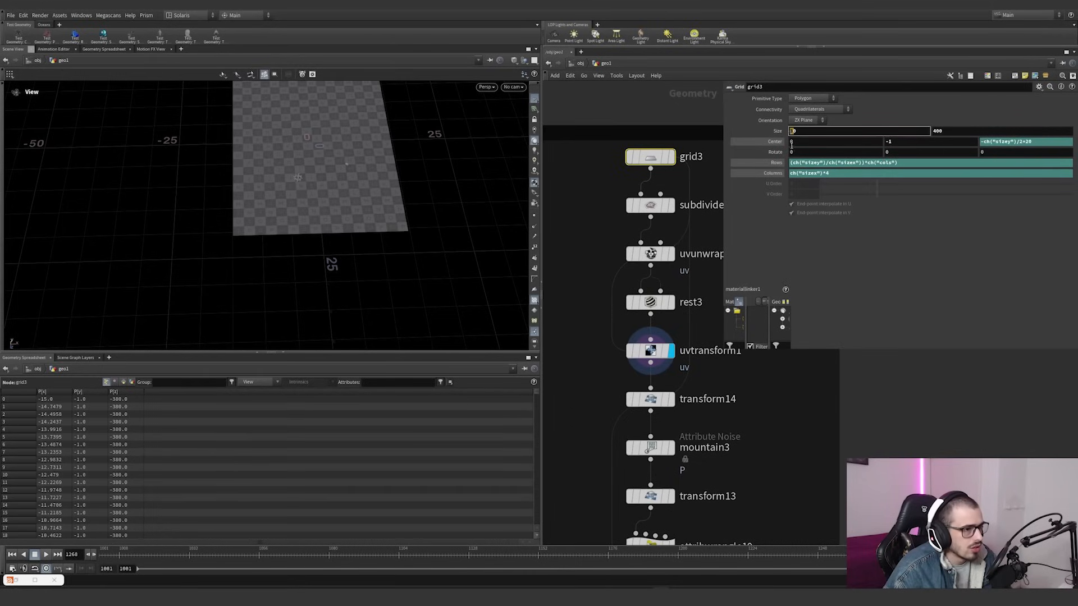
type("10")
key("Return")
scroll(387, 229, "up", 3)
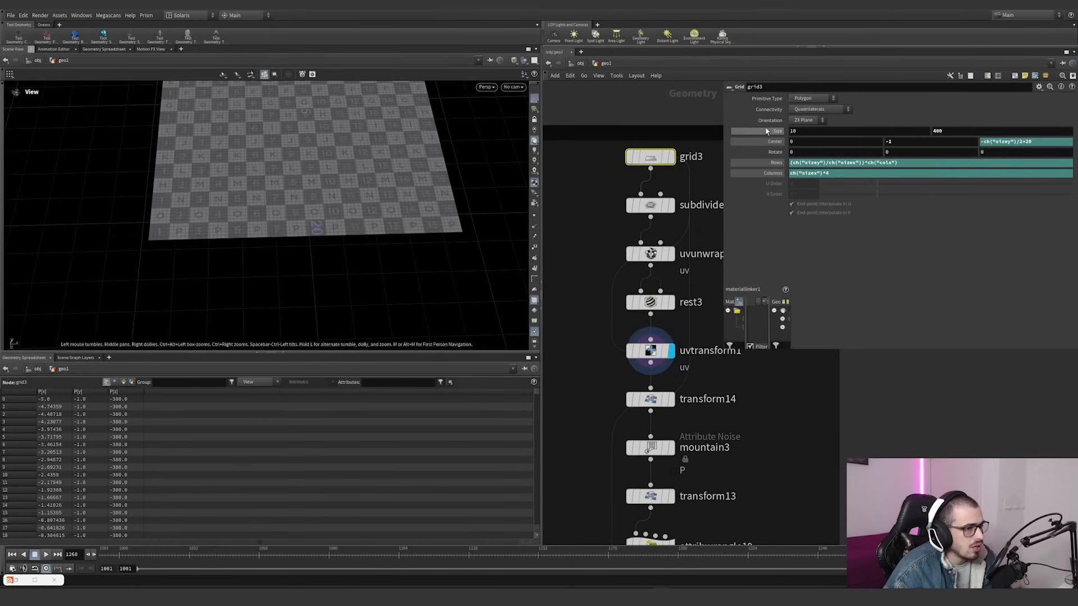
double_click(792, 131)
type("30")
key("Return")
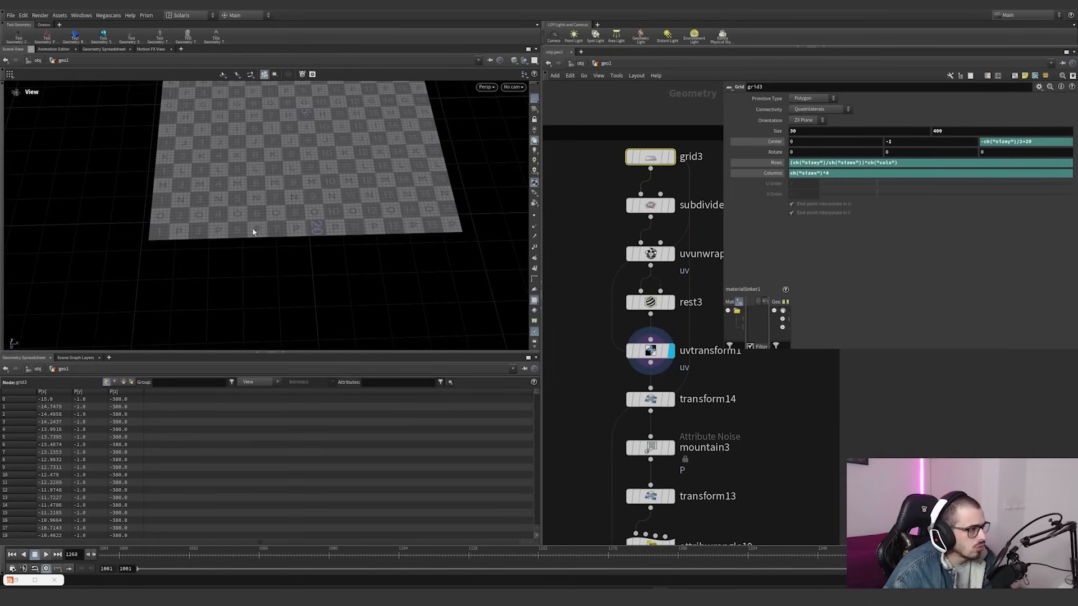
scroll(116, 276, "down", 3)
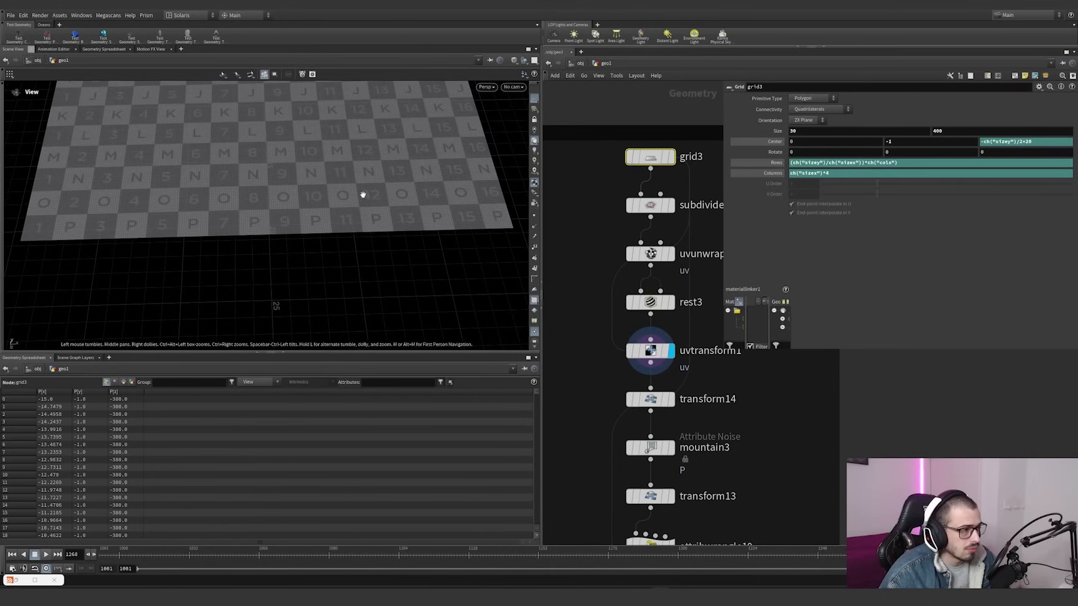
Display and select transform14, and examine its Rotate values and the rotated ground strip
left_click(672, 400)
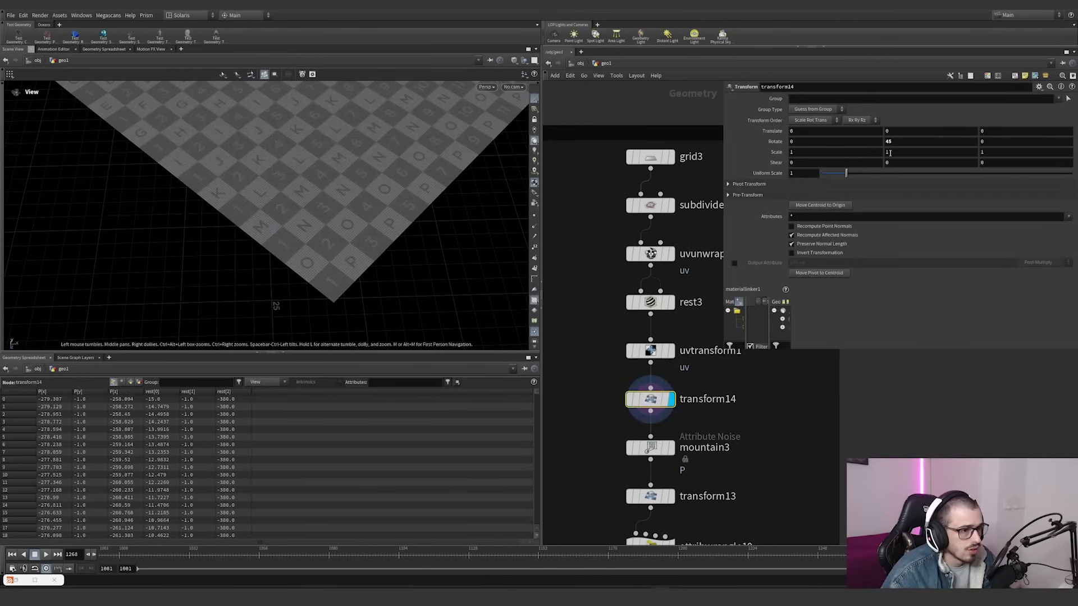
left_click_drag(496, 146, 279, 213)
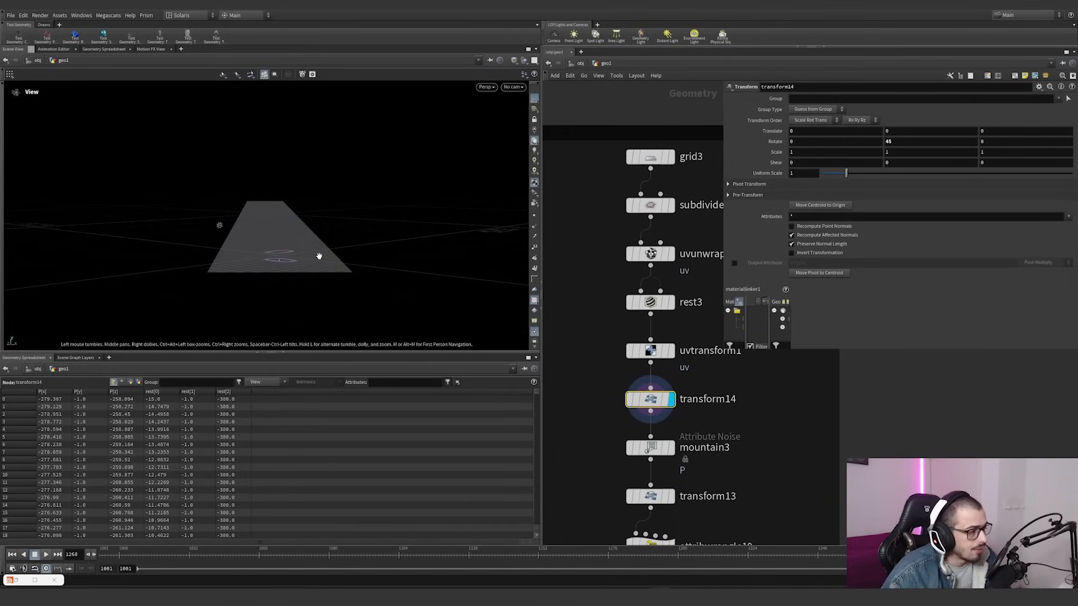
left_click_drag(320, 256, 310, 272)
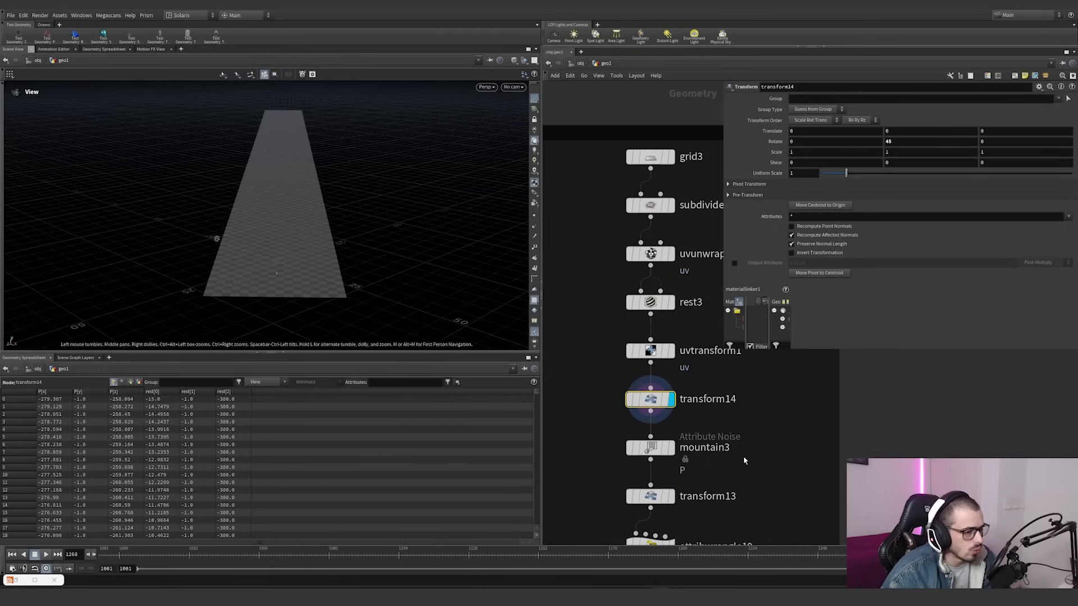
Display and select mountain3, and inspect the noise displacement along the ground strip up close
middle_click_drag(744, 460, 729, 425)
mouse_move(674, 412)
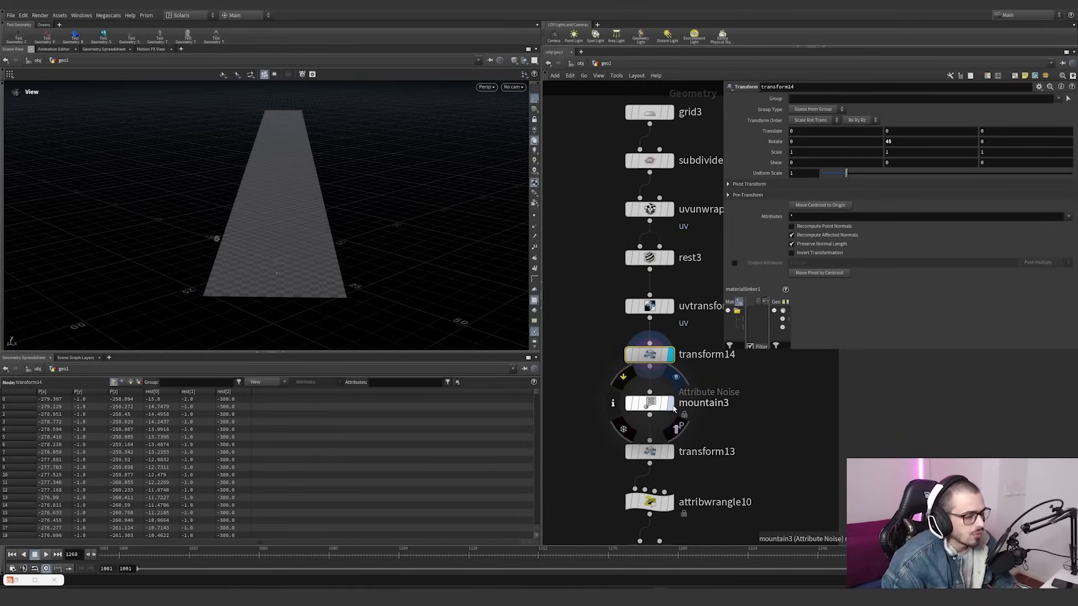
left_click(671, 404)
left_click_drag(281, 269, 361, 253)
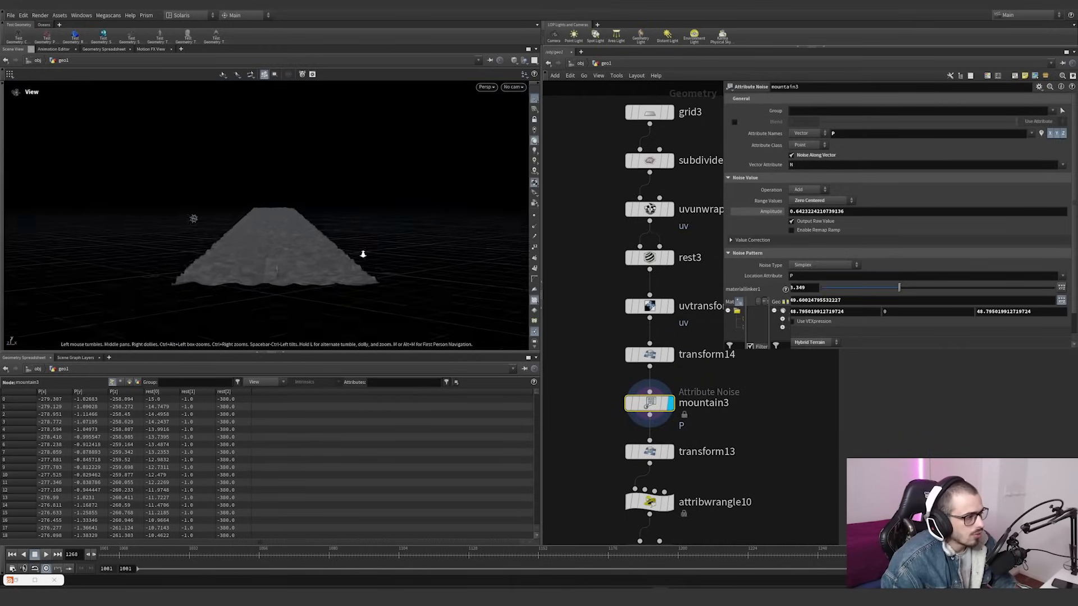
scroll(339, 243, "up", 6)
left_click_drag(306, 279, 476, 290)
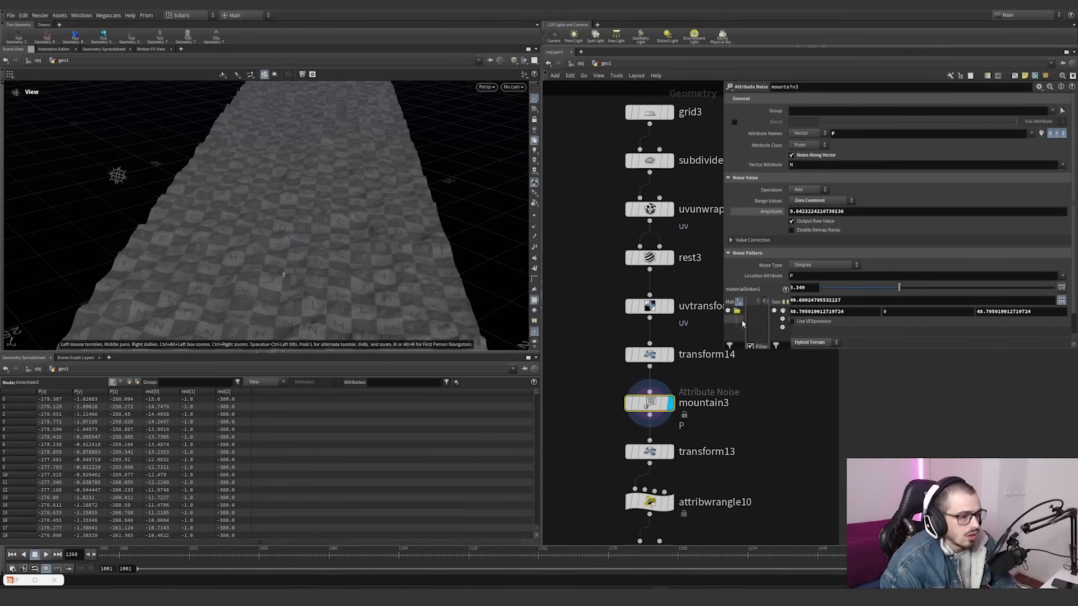
Show mountain3's parameters in the separate pane above the network, and hide the network editor's parameter overlay
left_click(799, 221)
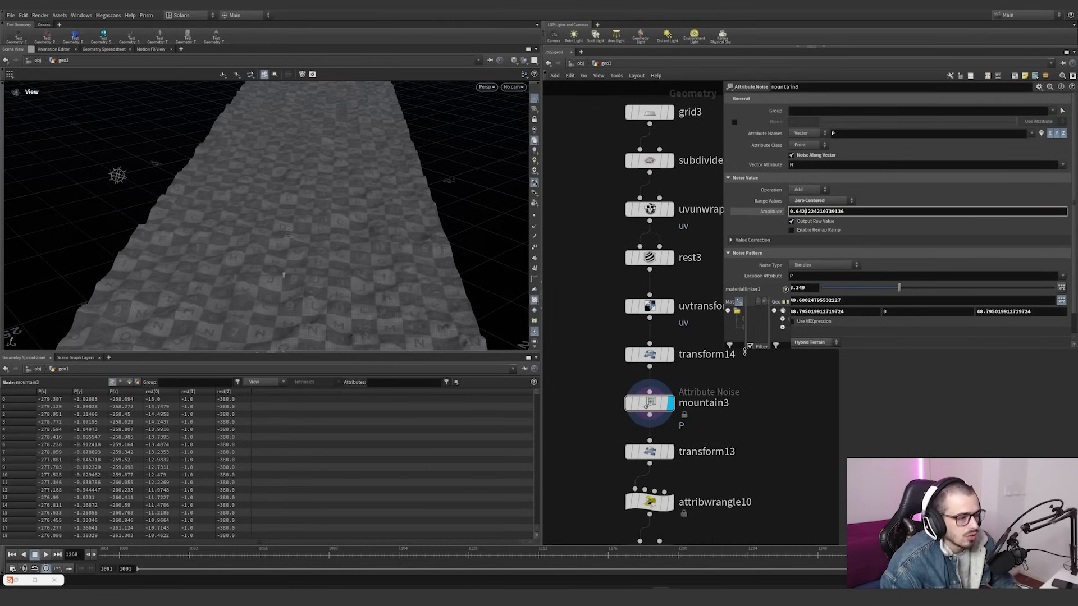
left_click_drag(724, 350, 711, 425)
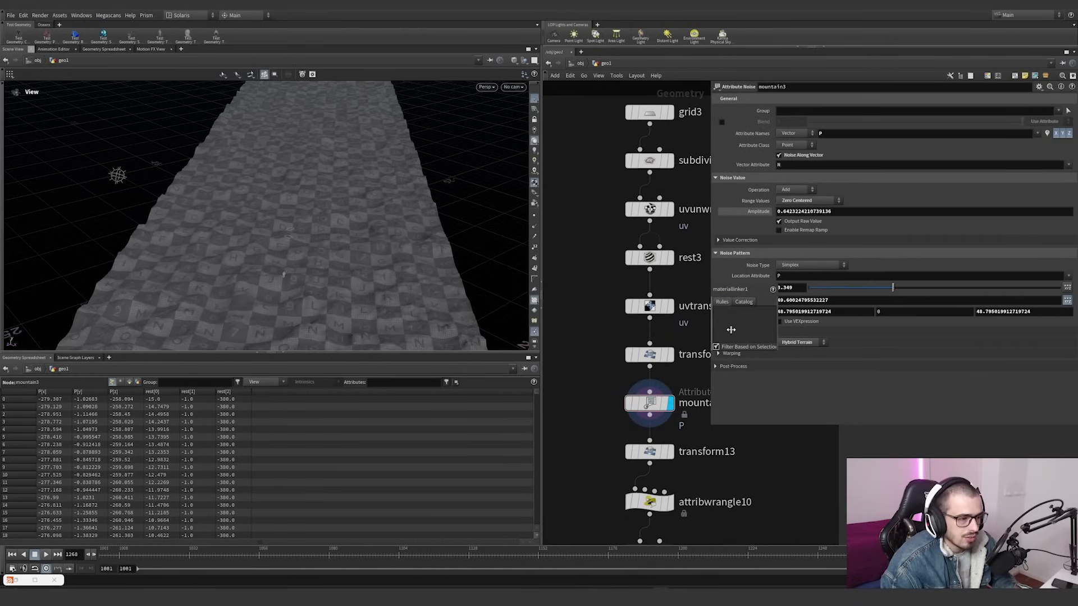
left_click_drag(777, 324, 709, 327)
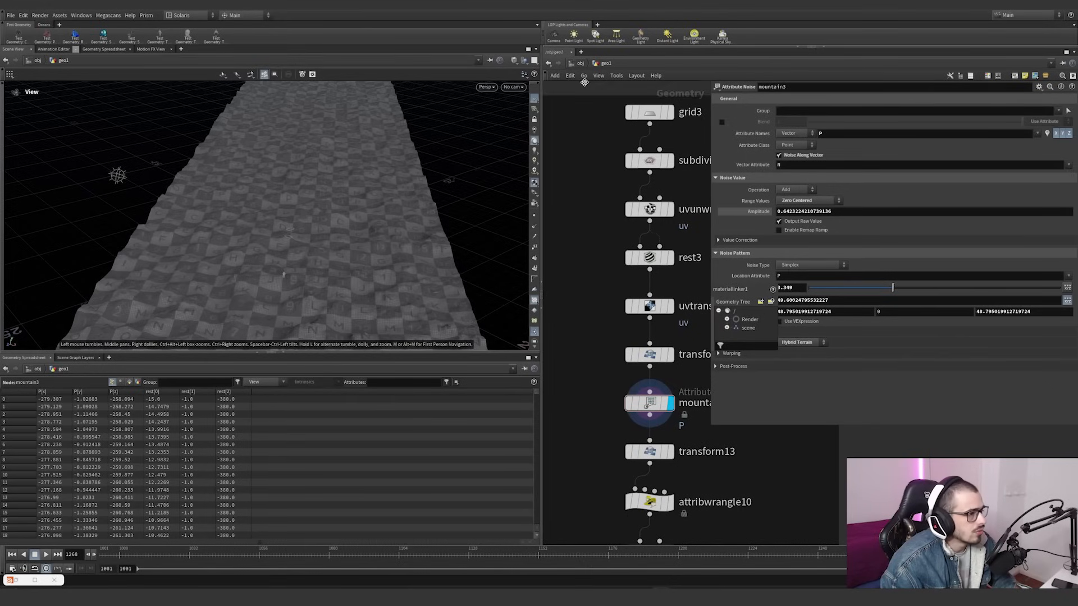
left_click(797, 47)
key("p")
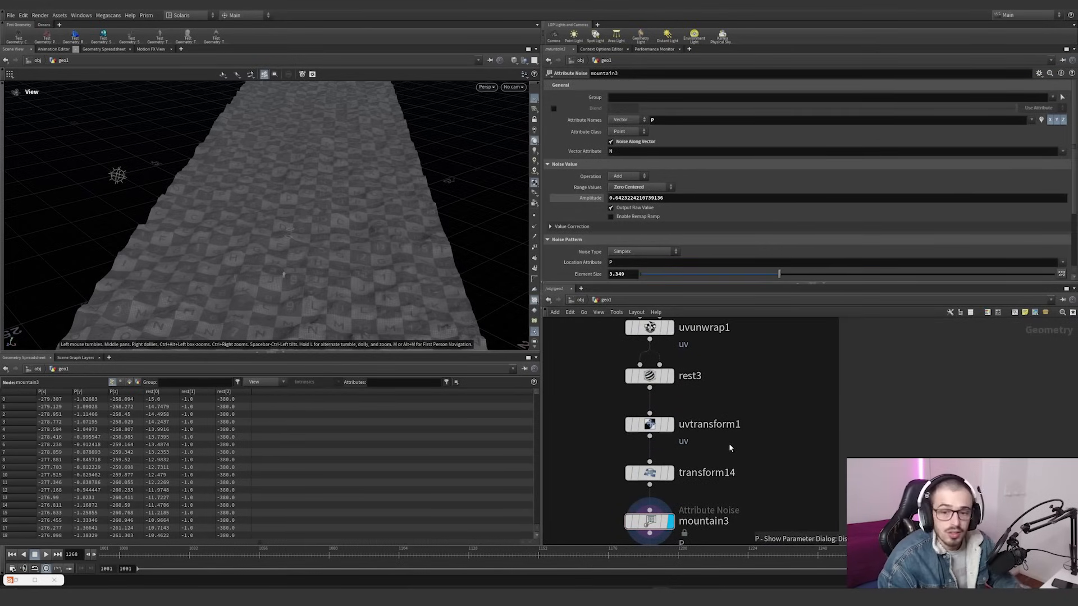
Examine mountain3's Noise Value and Noise Pattern settings, and undo the last selection change
scroll(574, 227, "down", 5)
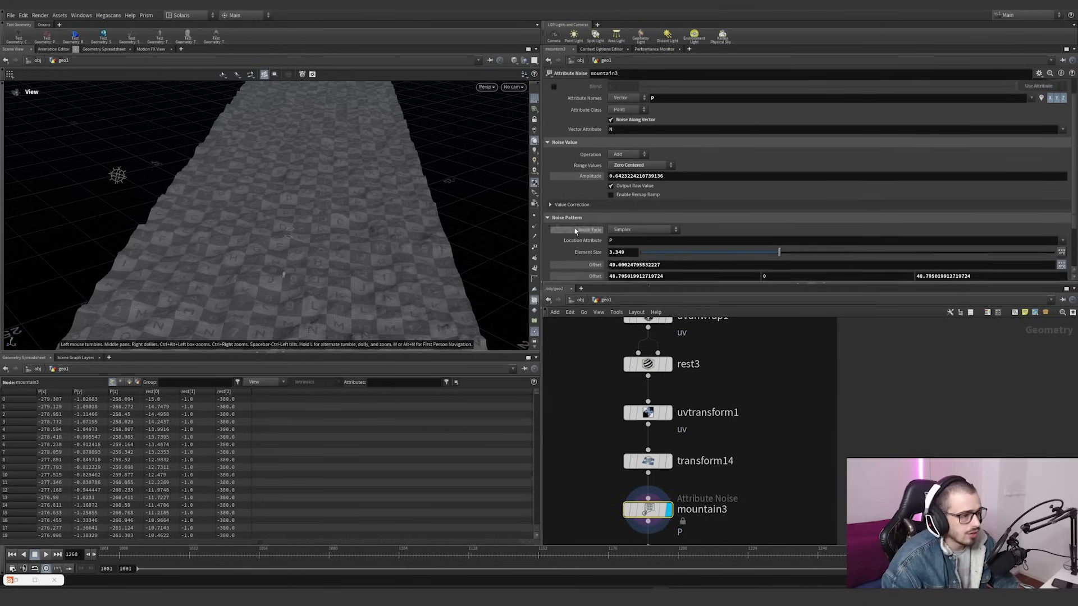
scroll(581, 211, "up", 3)
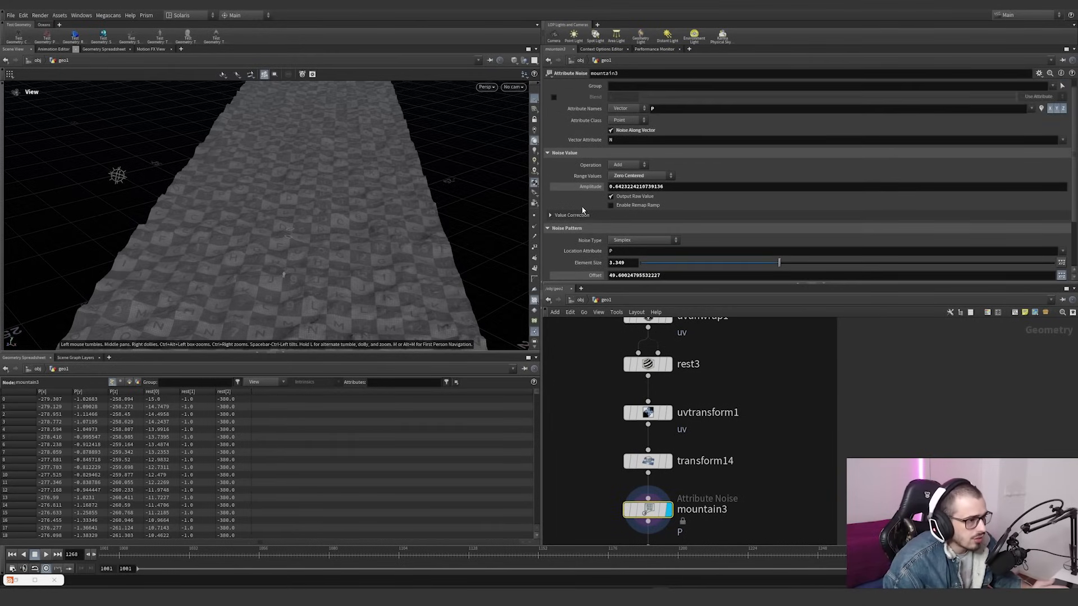
mouse_move(616, 270)
middle_mouse_down()
mouse_move(909, 265)
mouse_move(606, 273)
middle_mouse_up()
key("ctrl+z")
Display and select transform13, and examine the accumBass reference in its first Translate expression
middle_click_drag(731, 462, 734, 364)
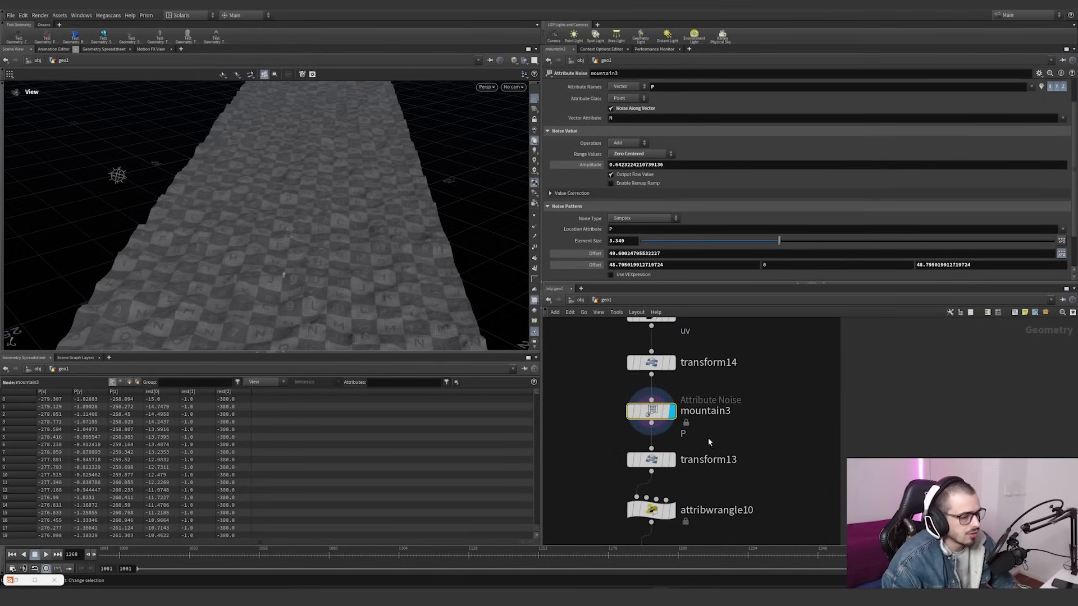
left_click(672, 460)
left_click(652, 460)
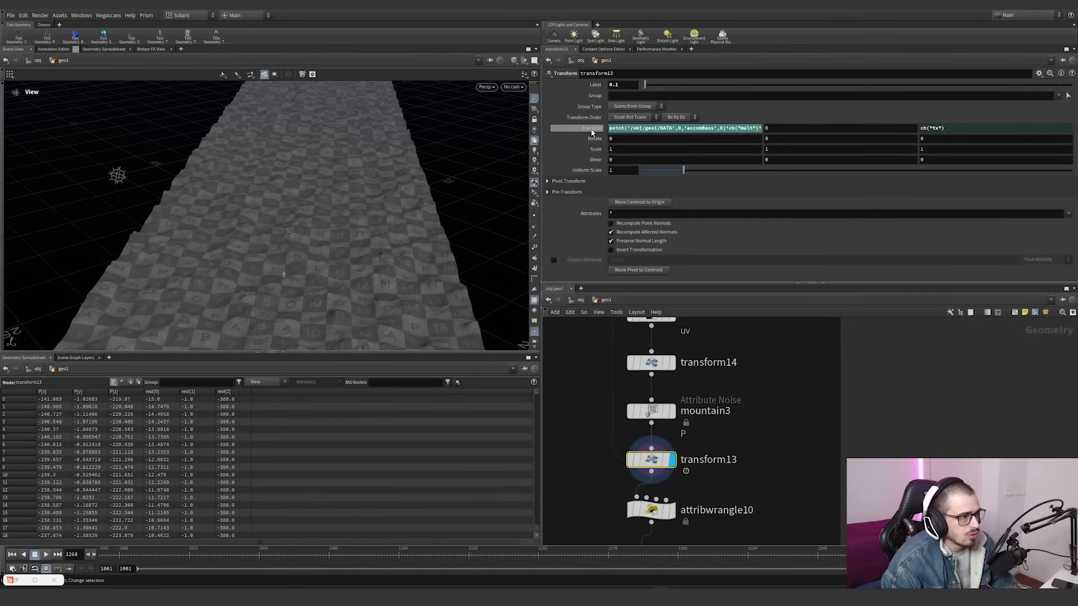
left_click_drag(686, 126, 700, 127)
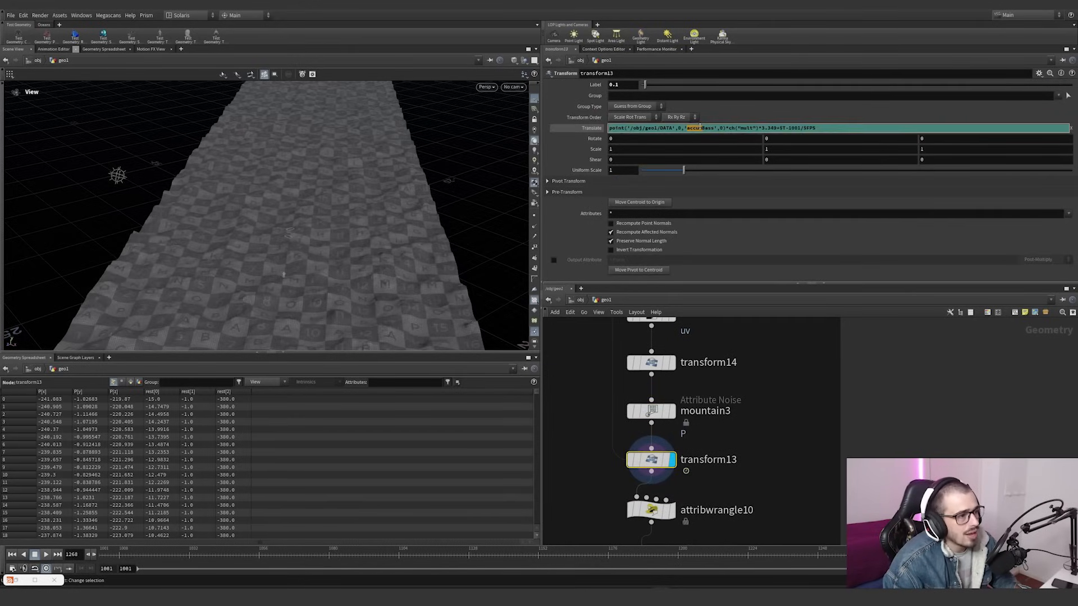
Locate the DATA null in the network and highlight its path in transform13's first Translate expression
scroll(794, 399, "down", 4)
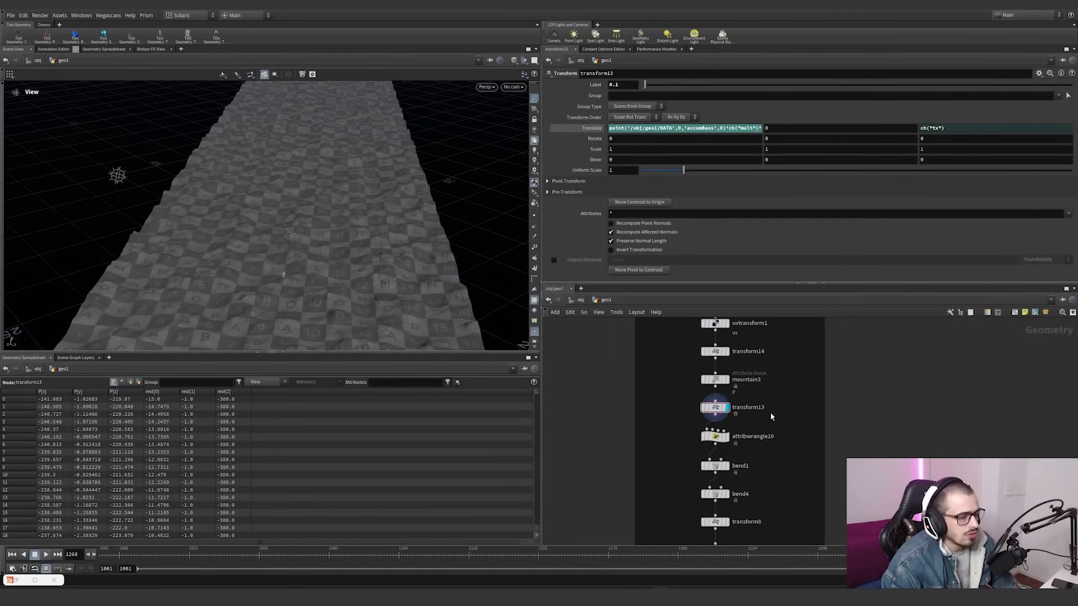
left_click(600, 313)
left_click(576, 350)
scroll(621, 375, "down", 5)
middle_click_drag(622, 383, 630, 511)
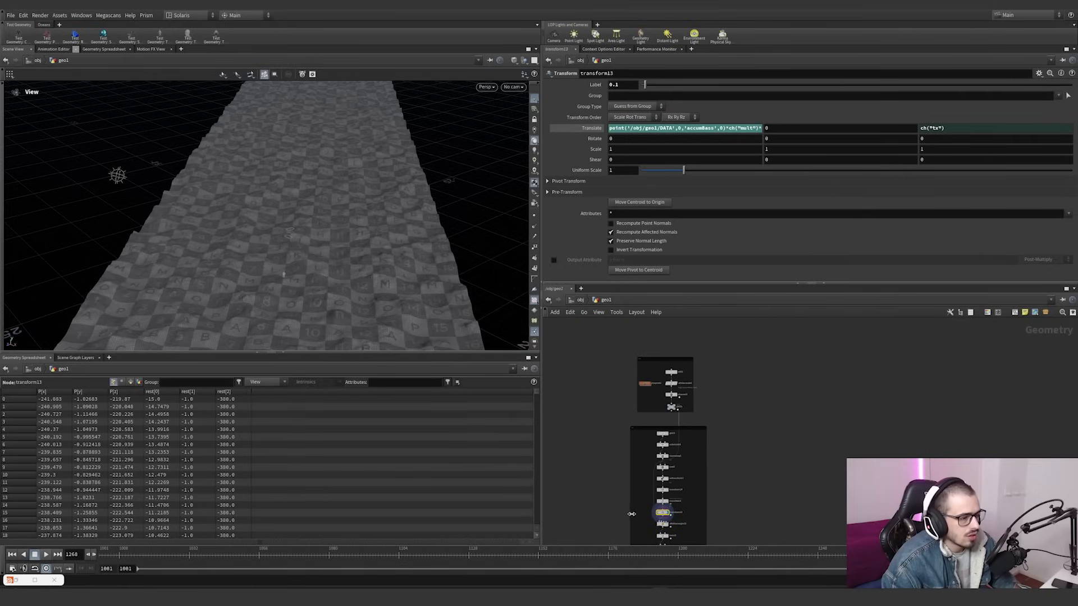
scroll(671, 413, "up", 5)
scroll(684, 412, "up", 2)
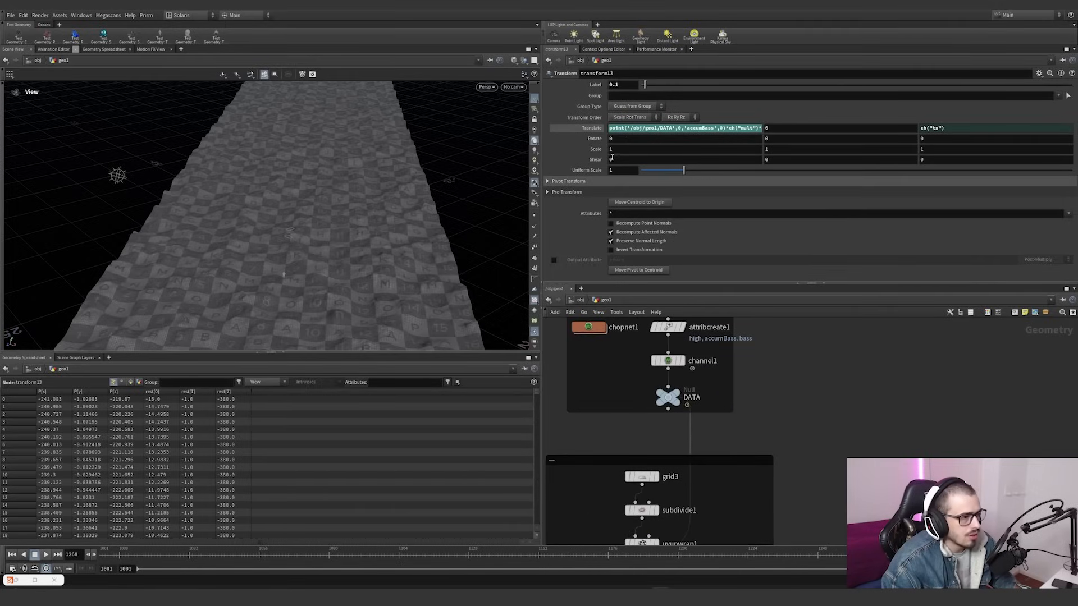
left_click(629, 128)
left_click_drag(627, 128, 672, 128)
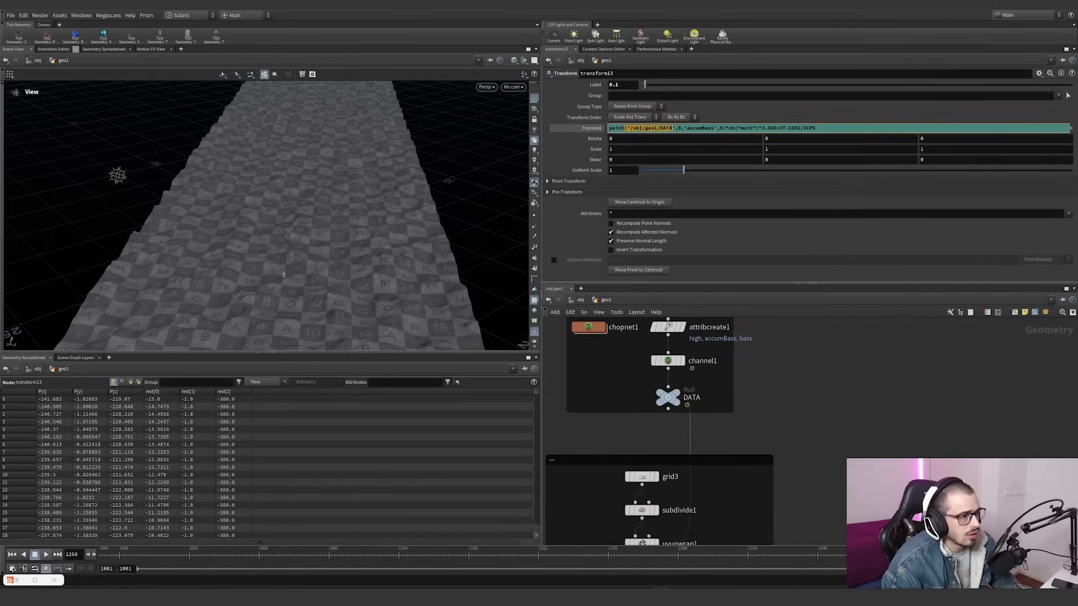
Dismiss the drag-and-drop error, and examine the accumBass arguments in transform13's first Translate expression
left_click(679, 129)
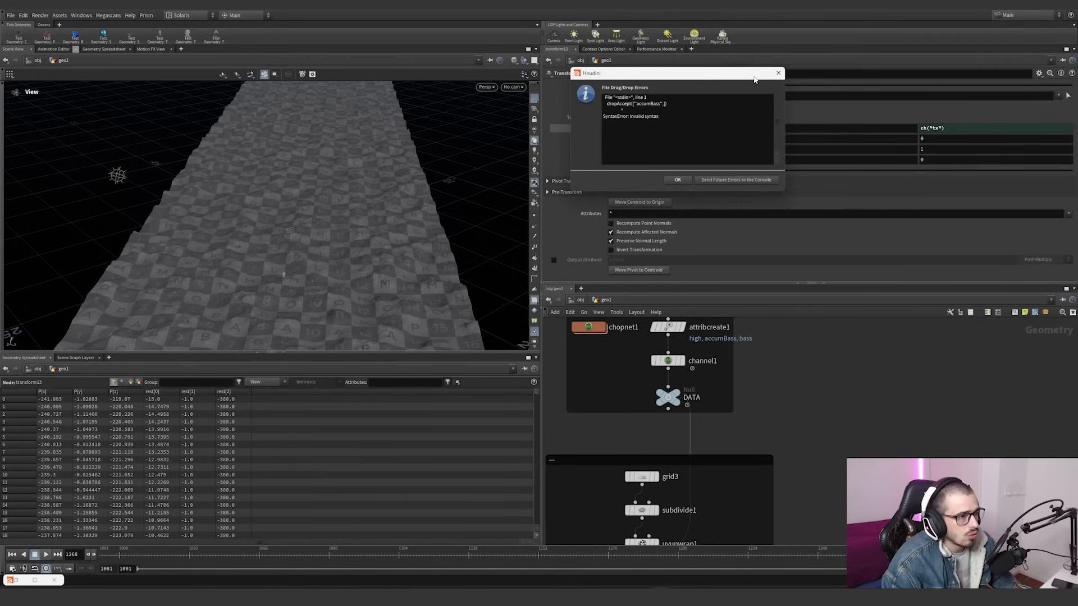
left_click(779, 73)
double_click(679, 128)
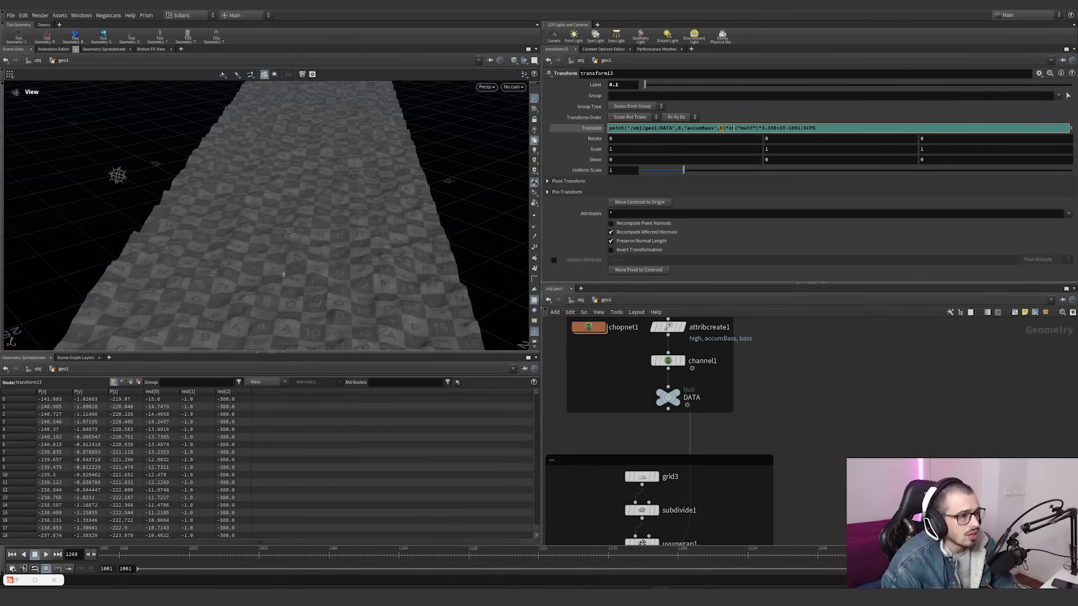
Review transform13's custom mult float parameter and the Float parameter type in the parameter interface editor, and close the editor
left_click(1039, 73)
left_click(991, 82)
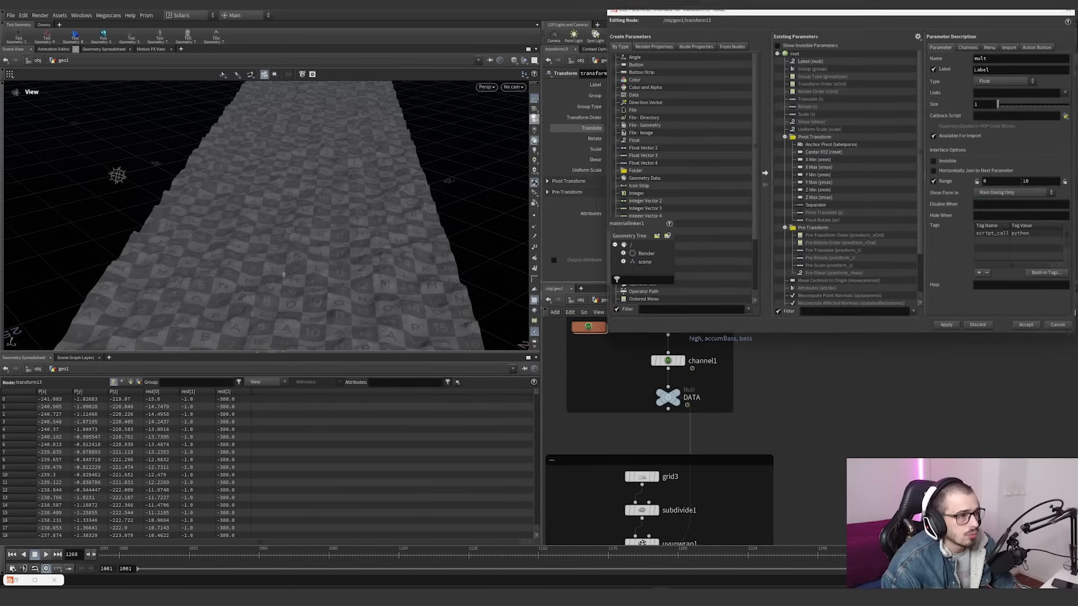
scroll(651, 129, "down", 2)
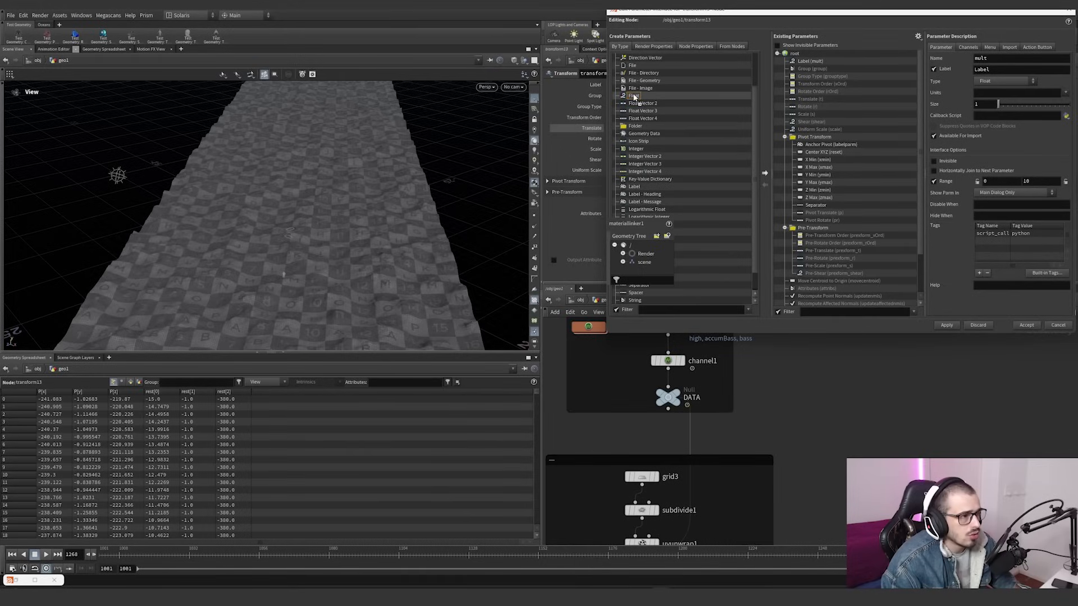
left_click(634, 95)
left_click(1068, 10)
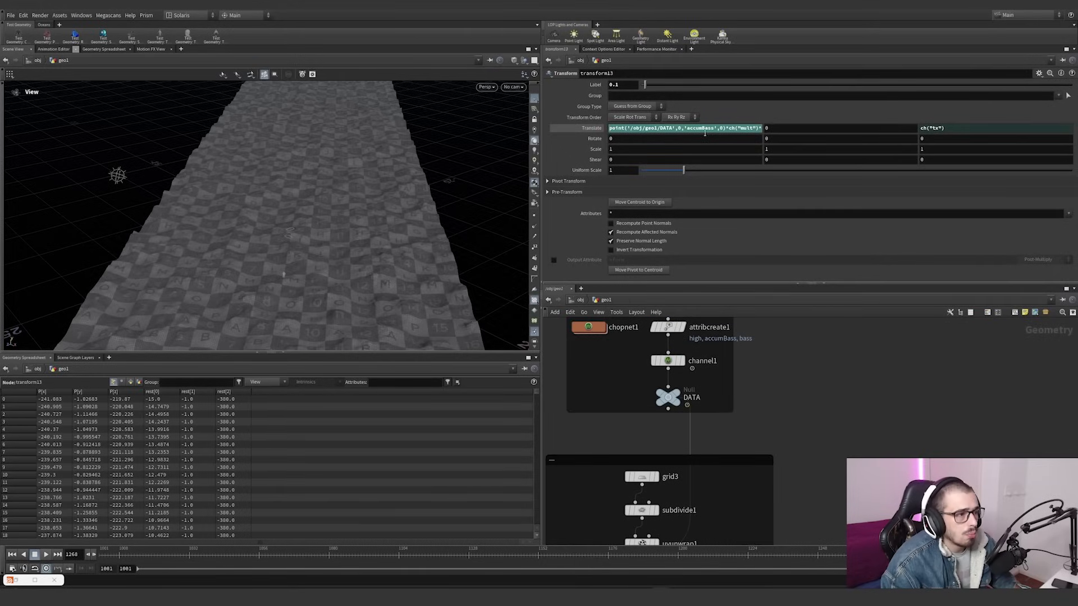
Highlight the constant multiplier following ch("mult") in transform13's first Translate expression
mouse_move(724, 131)
left_mouse_down()
mouse_move(772, 130)
mouse_move(700, 131)
mouse_move(711, 129)
left_mouse_up()
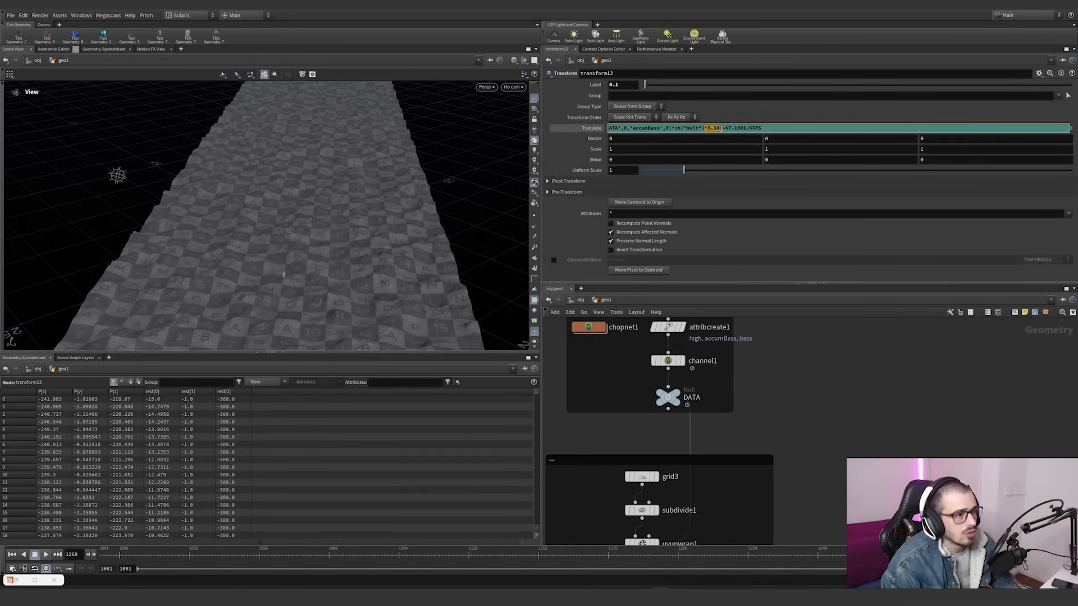
left_click(718, 132)
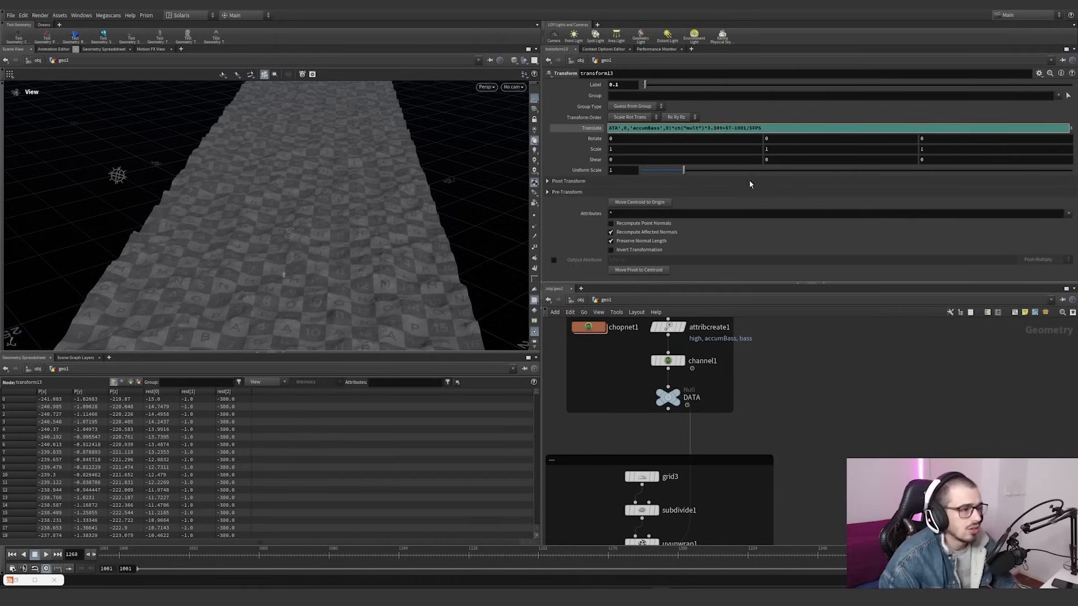
middle_click_drag(789, 352, 774, 378)
left_click(712, 129)
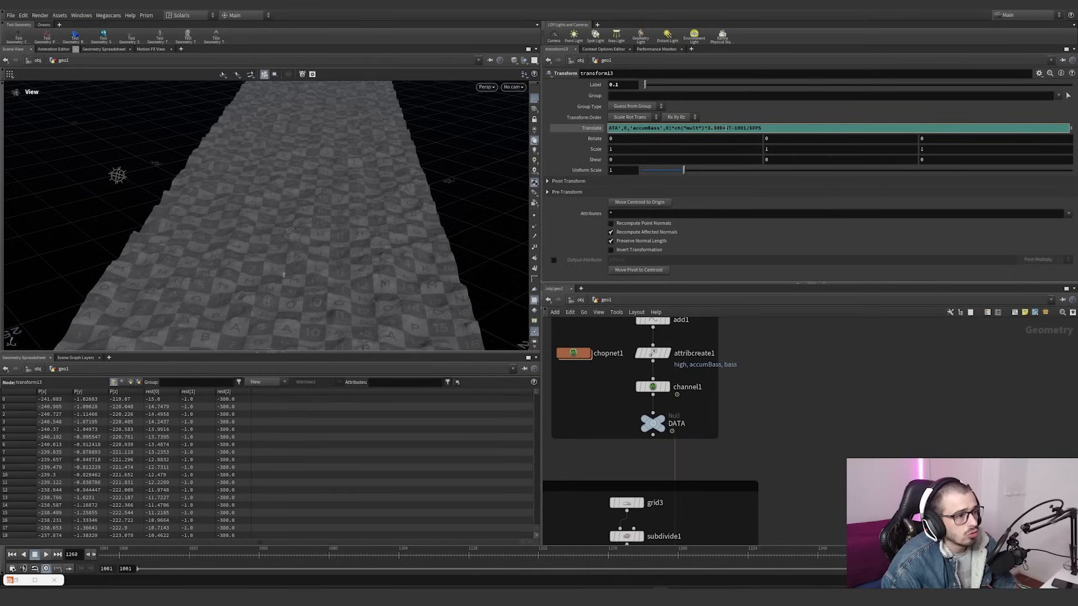
Examine the $T-1001/$FPS time offset at the end of transform13's first Translate expression
left_click_drag(725, 129, 766, 129)
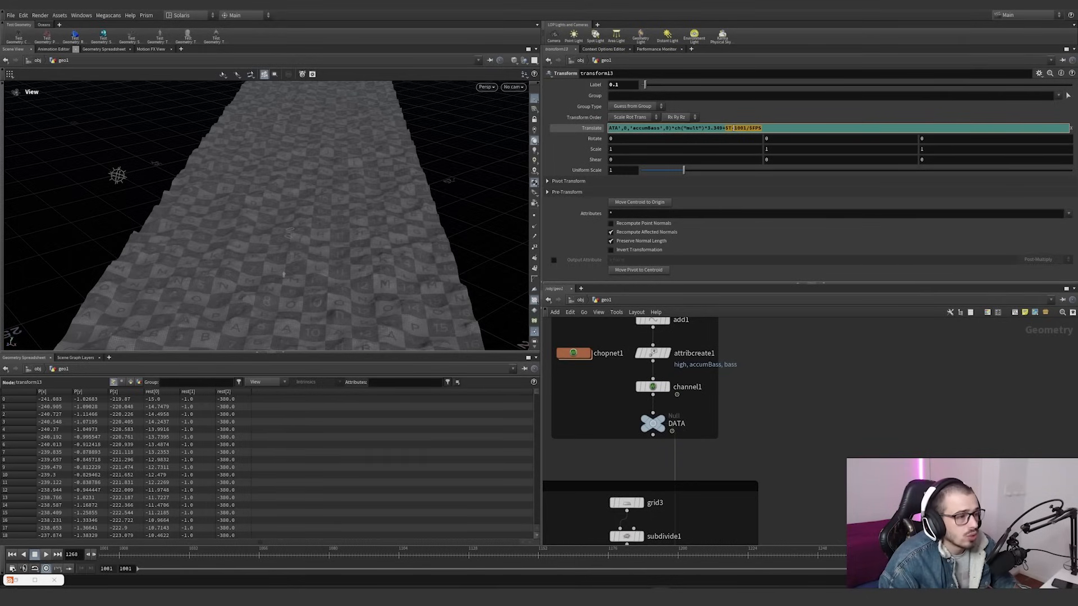
left_click_drag(733, 128, 758, 128)
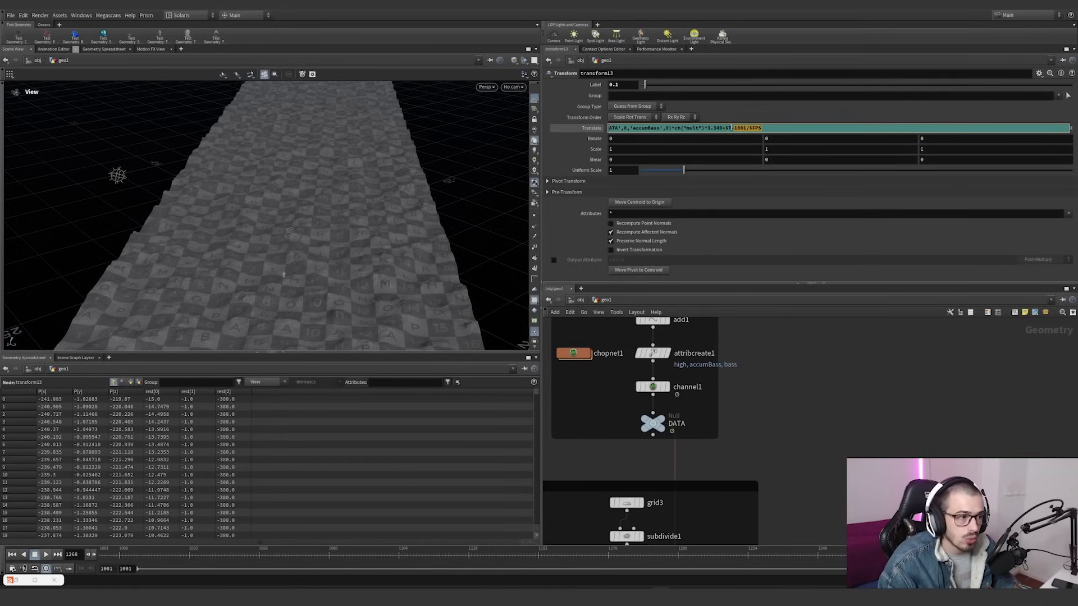
left_click_drag(731, 128, 723, 128)
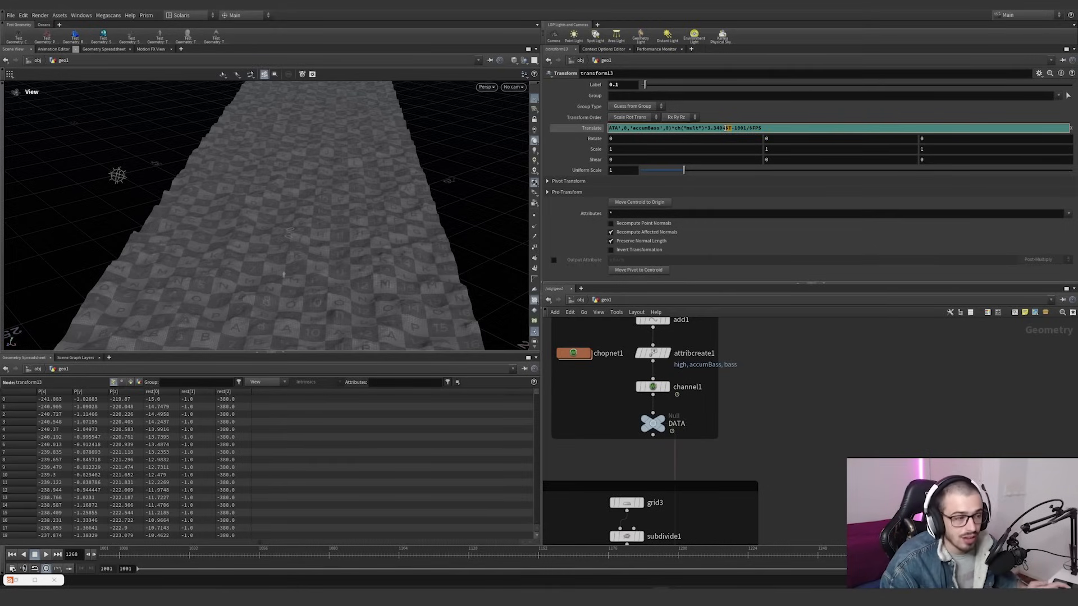
left_click(730, 128)
mouse_move(731, 128)
left_mouse_down()
mouse_move(759, 129)
mouse_move(727, 129)
left_mouse_up()
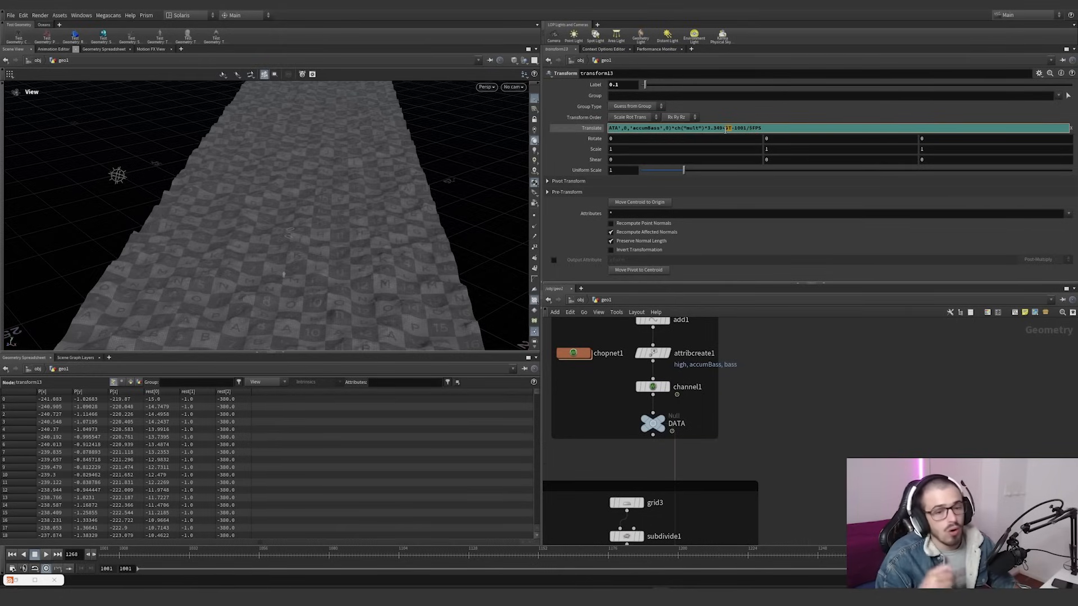
left_click_drag(770, 128, 736, 129)
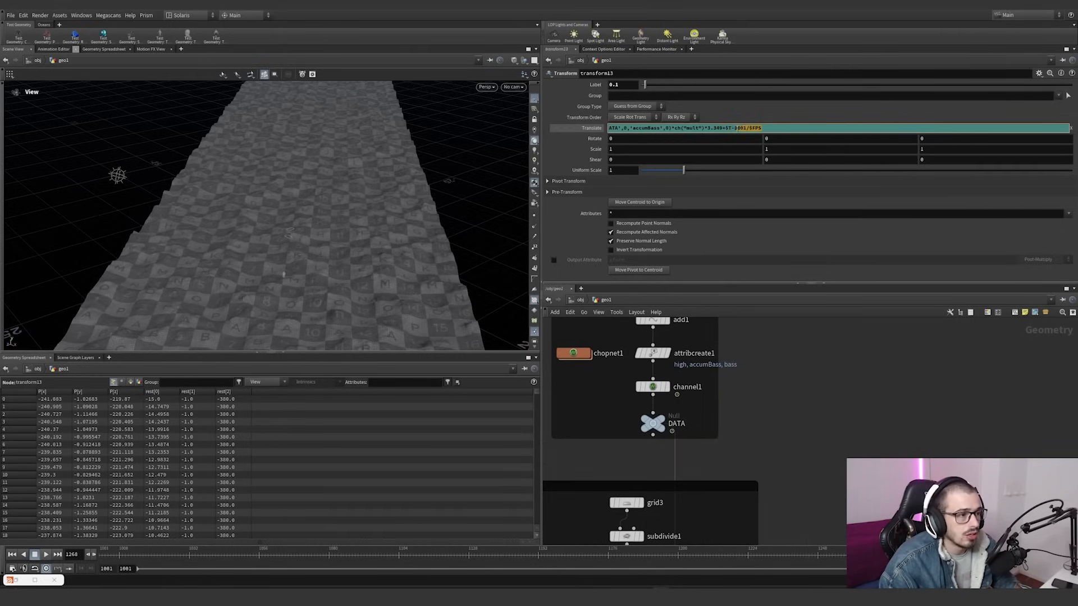
left_click(725, 128)
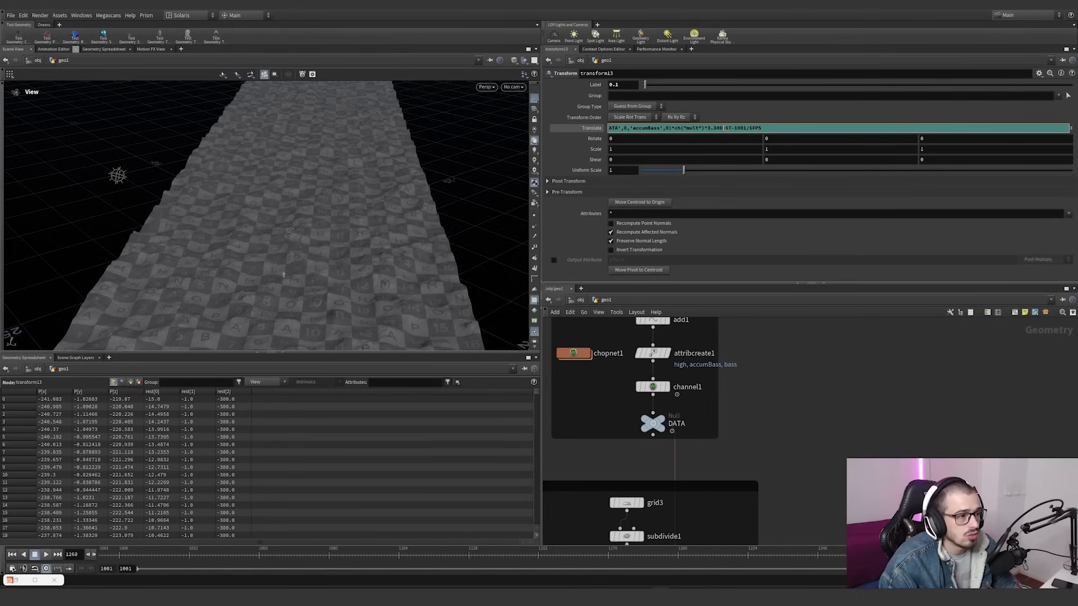
left_click_drag(706, 128, 599, 132)
Play the animation to watch transform13's ground movement, switching its Translate fields between evaluated values and expressions
left_click(599, 132)
scroll(767, 406, "down", 5)
middle_click_drag(751, 537, 709, 440)
scroll(708, 440, "up", 5)
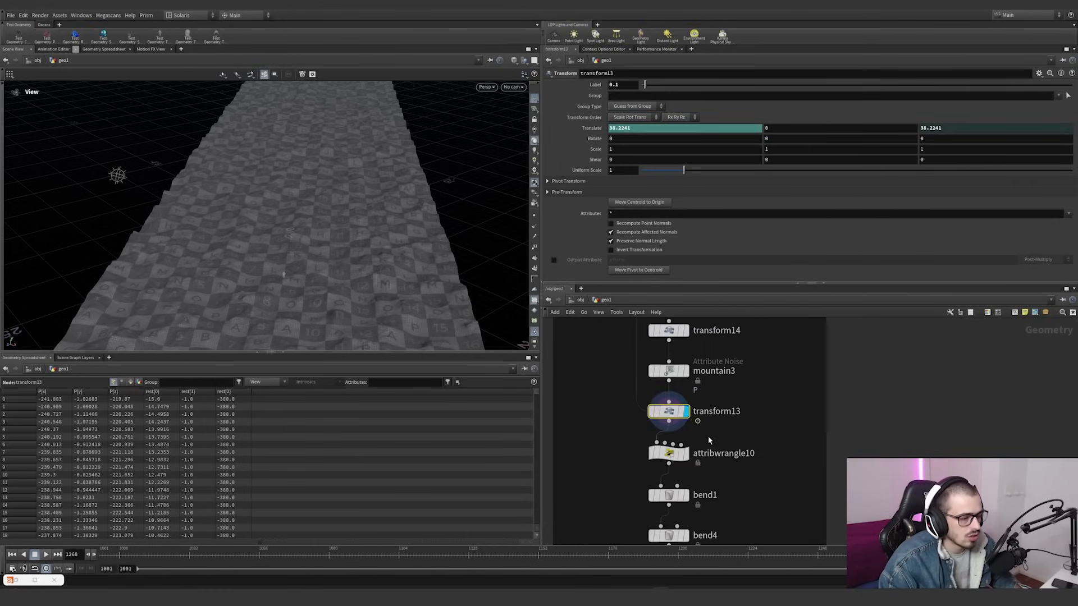
left_click(47, 555)
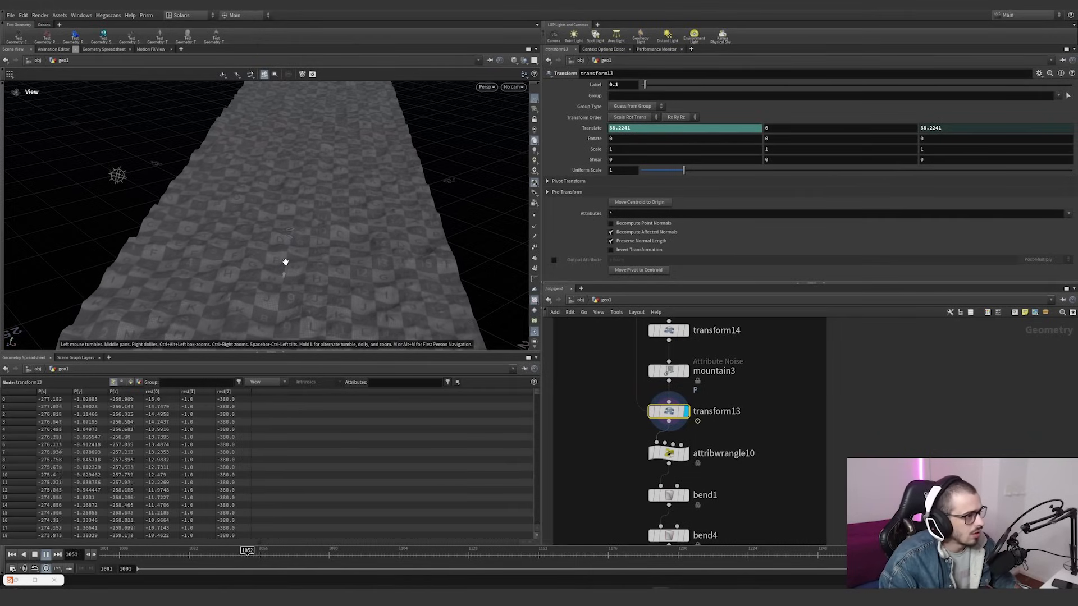
left_click(601, 130)
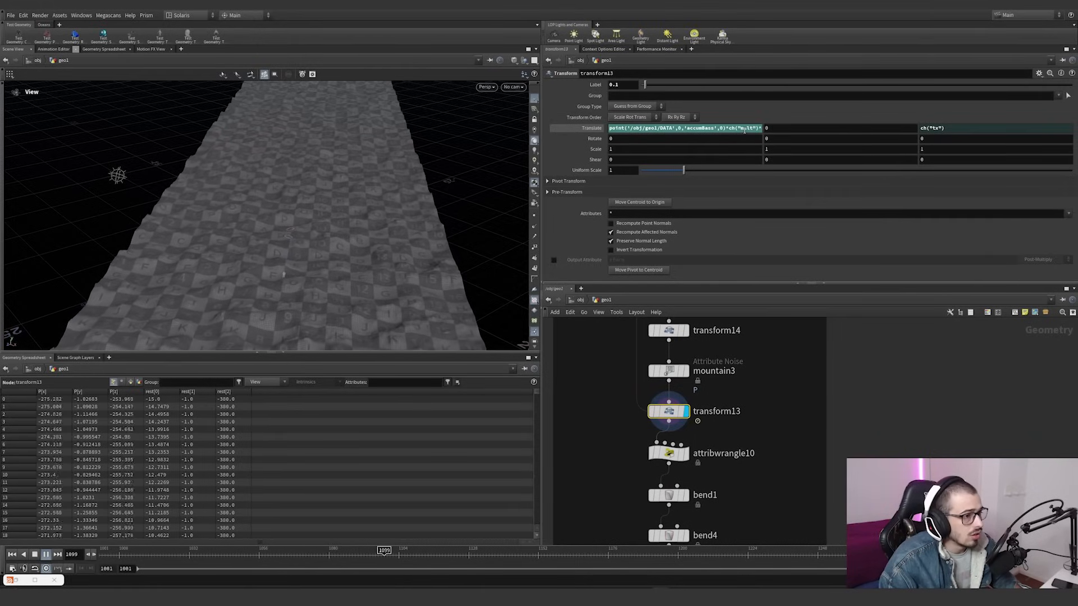
left_click(745, 130)
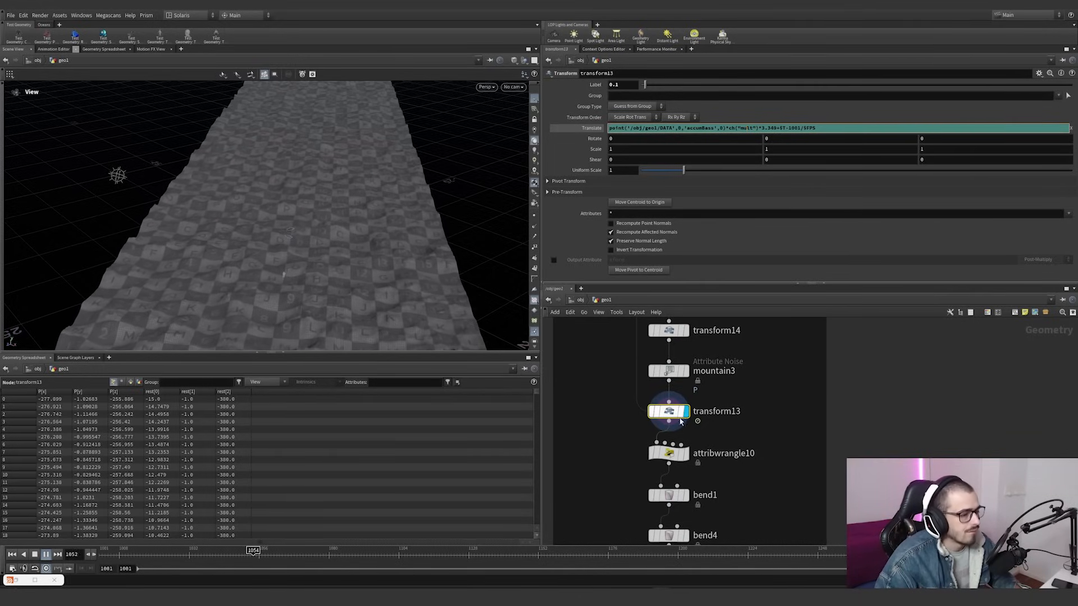
Display and select attribwrangle10, and visualize its bend point attribute in the viewport
middle_click_drag(695, 459, 695, 437)
left_click(48, 555)
left_click(668, 432)
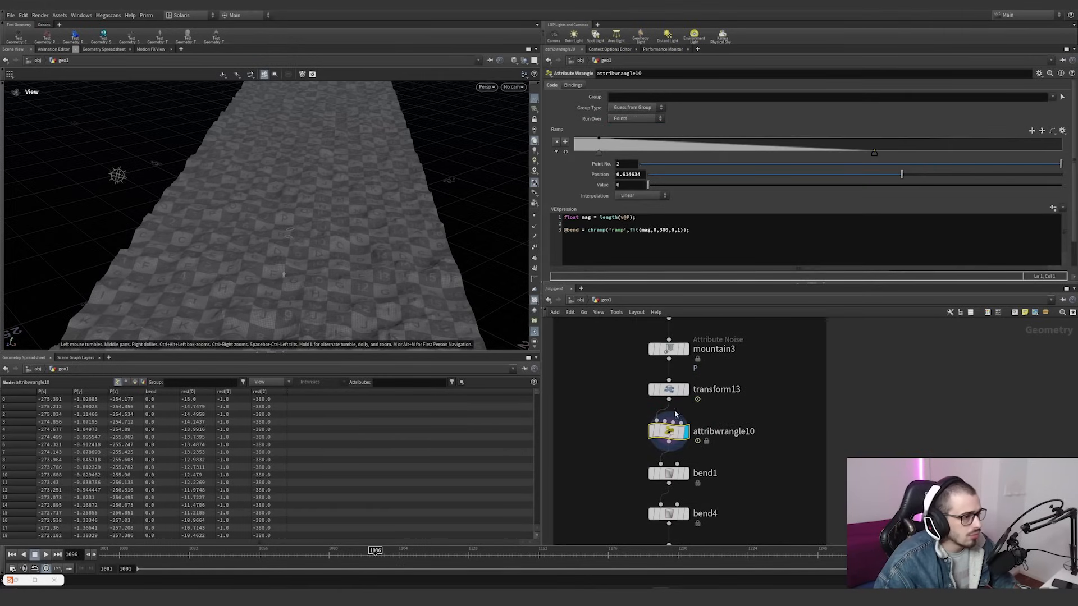
middle_click(668, 431)
left_click(734, 390)
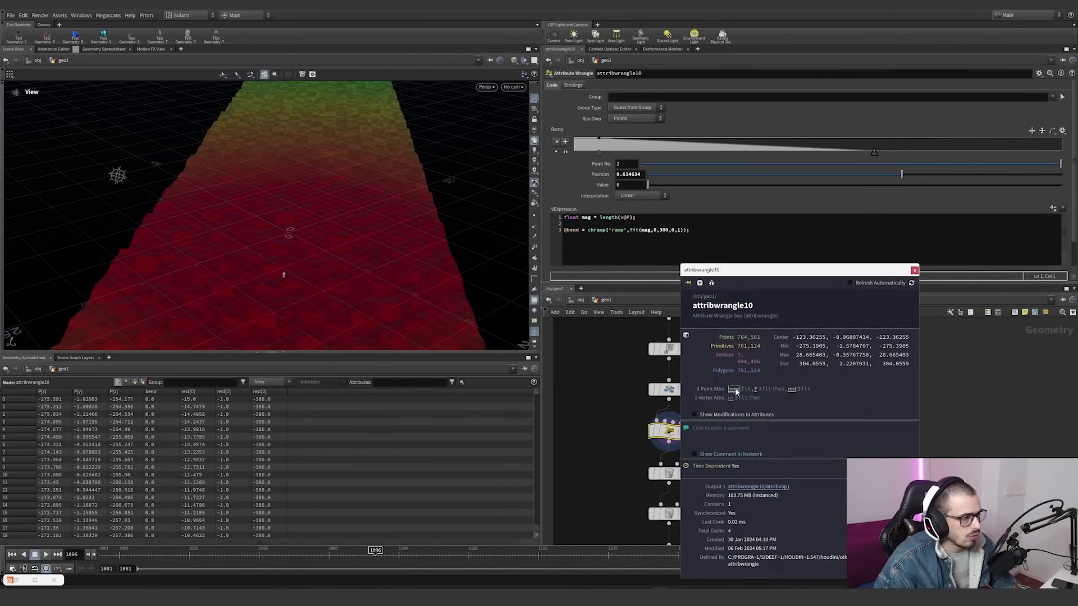
right_click(377, 222)
left_click(528, 94)
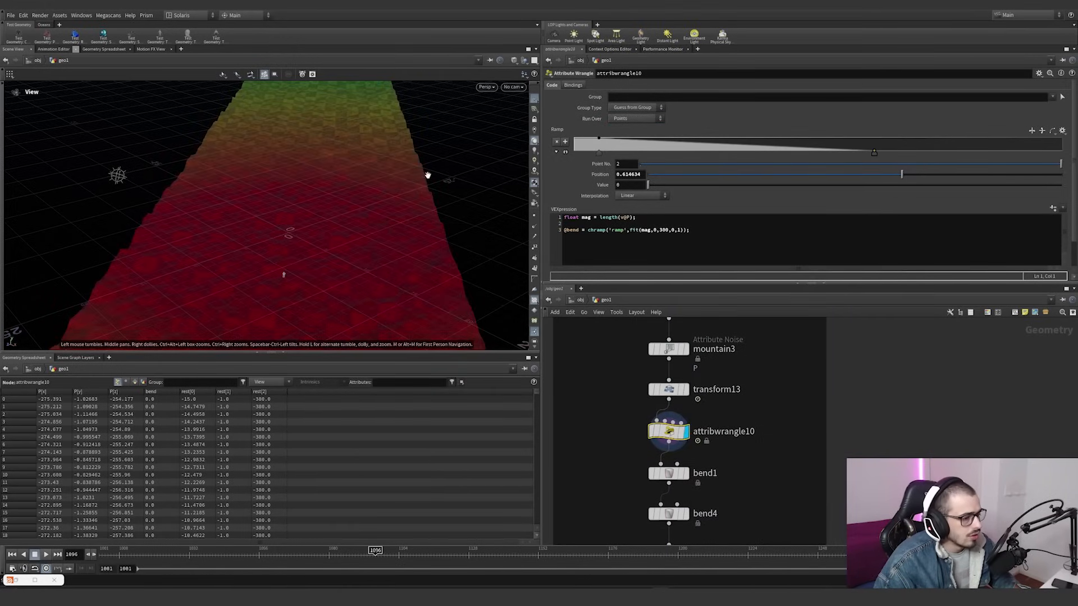
Examine the bend color gradient along the whole ground strip during playback from a higher viewpoint
right_click_drag(429, 173, 315, 219)
left_click_drag(315, 218, 243, 224)
right_click_drag(366, 192, 165, 287)
scroll(758, 427, "down", 3)
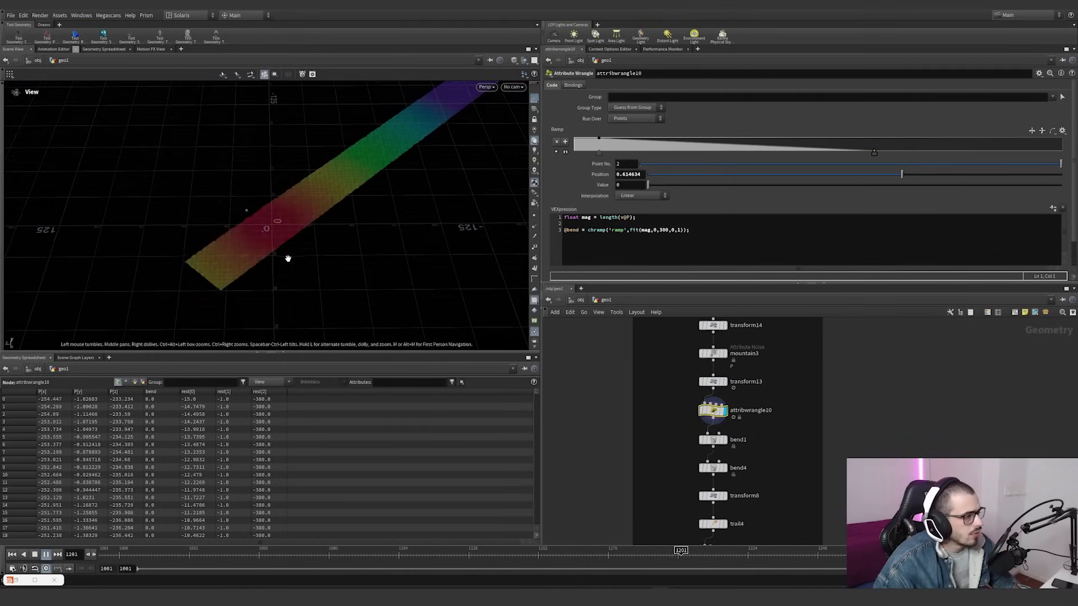
middle_click_drag(289, 258, 218, 301)
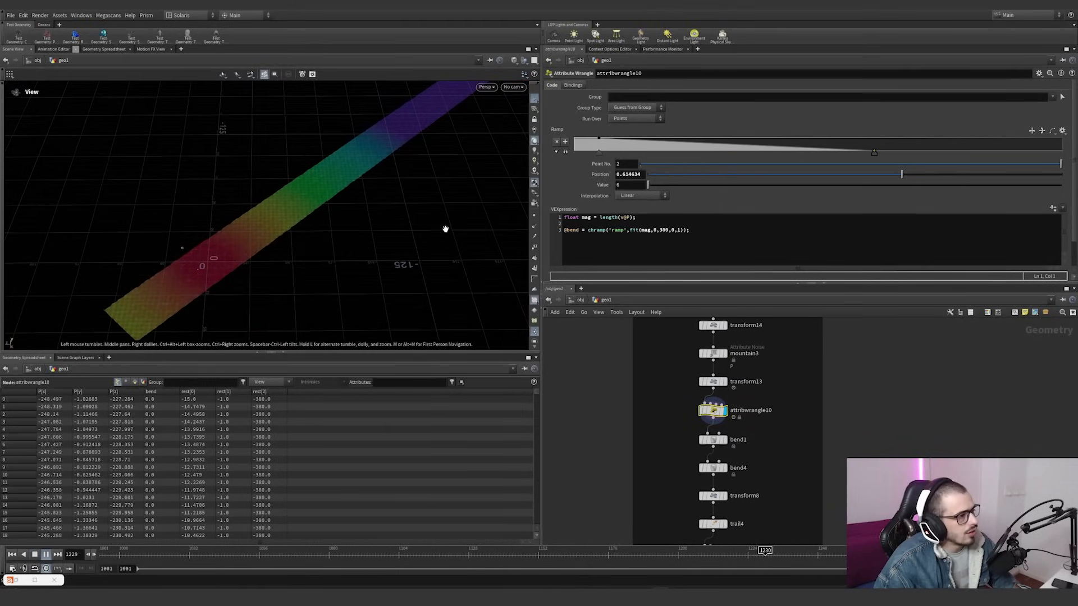
Highlight length(v@P) in attribwrangle10's code, stop playback and return to the first frame
left_click(578, 219)
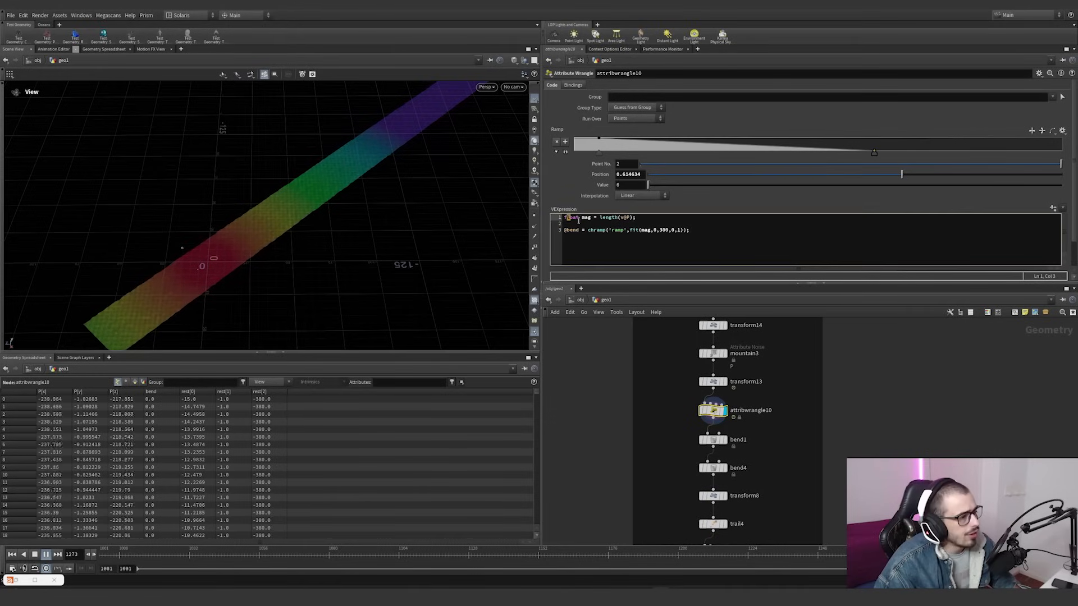
left_click_drag(578, 220, 637, 218)
left_click(46, 555)
key("ctrl+Up")
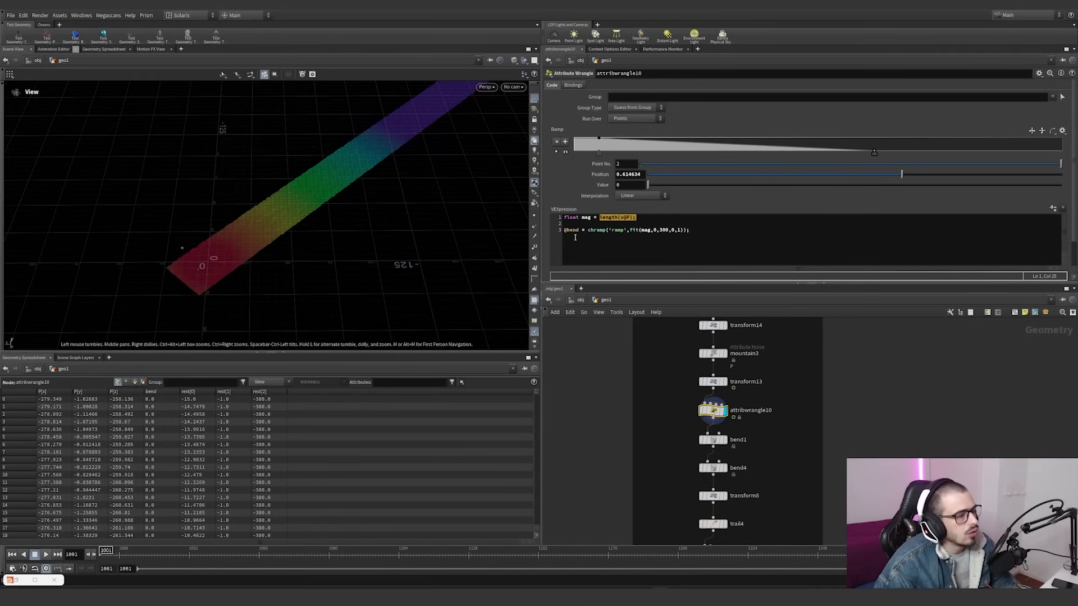
Move attribwrangle10's first ramp point to position 0.212435, and examine the fit arguments in the bend line
left_click_drag(599, 155, 678, 155)
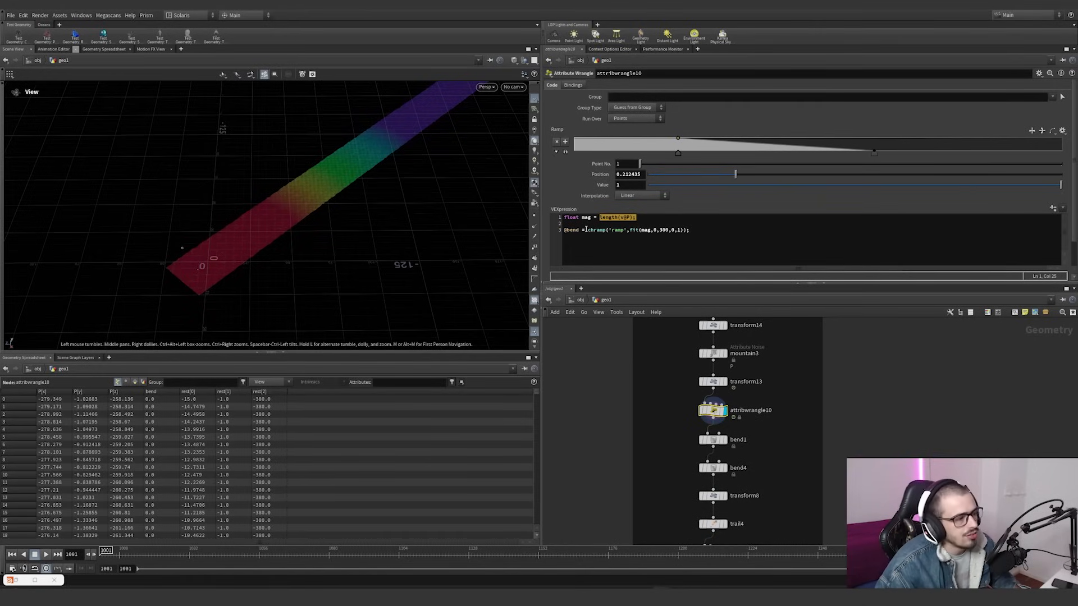
left_click(630, 230)
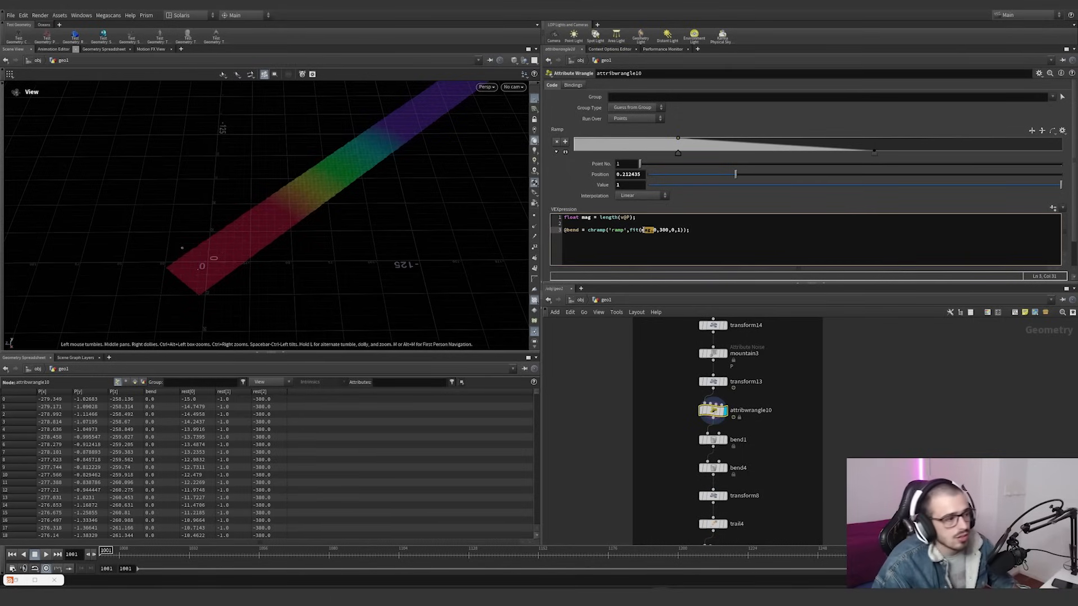
left_click(652, 229)
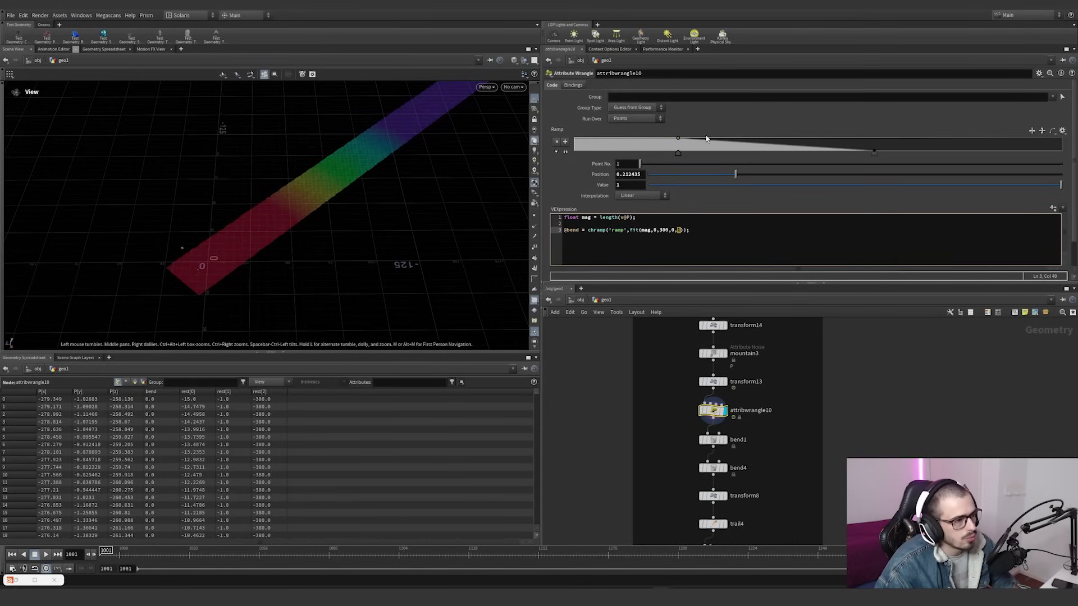
Try shifting the ramp's second point toward the first one, and undo that change
left_click_drag(870, 154, 830, 153)
key("ctrl+z")
Display and select bend1, and inspect the bent strip together with the node's Bend and Capture settings
middle_click_drag(818, 400, 814, 370)
left_click(709, 409)
left_click(720, 409)
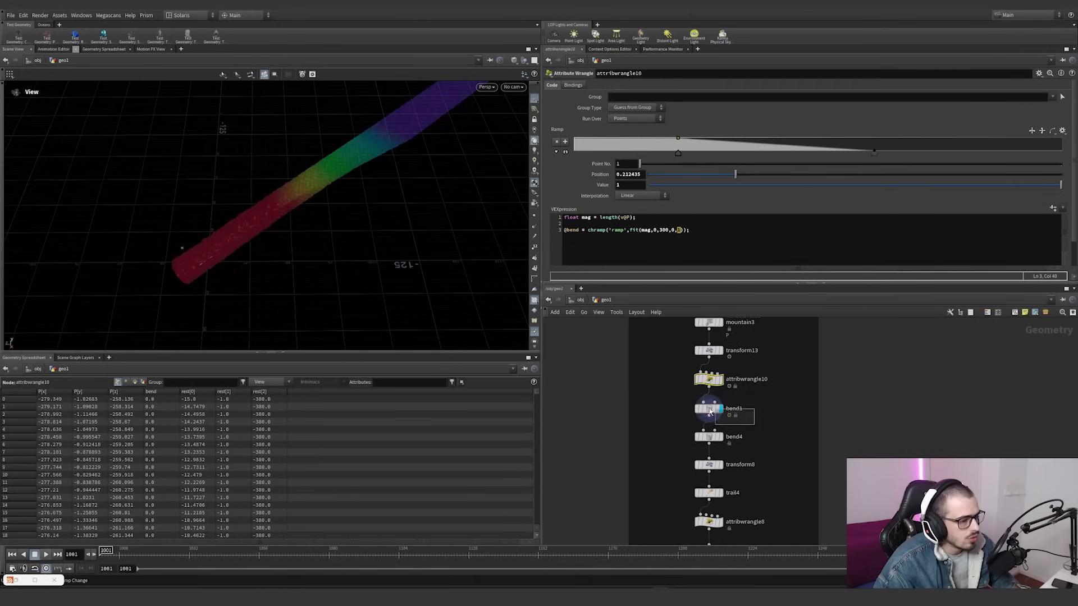
left_click_drag(313, 210, 363, 170)
scroll(588, 218, "down", 2)
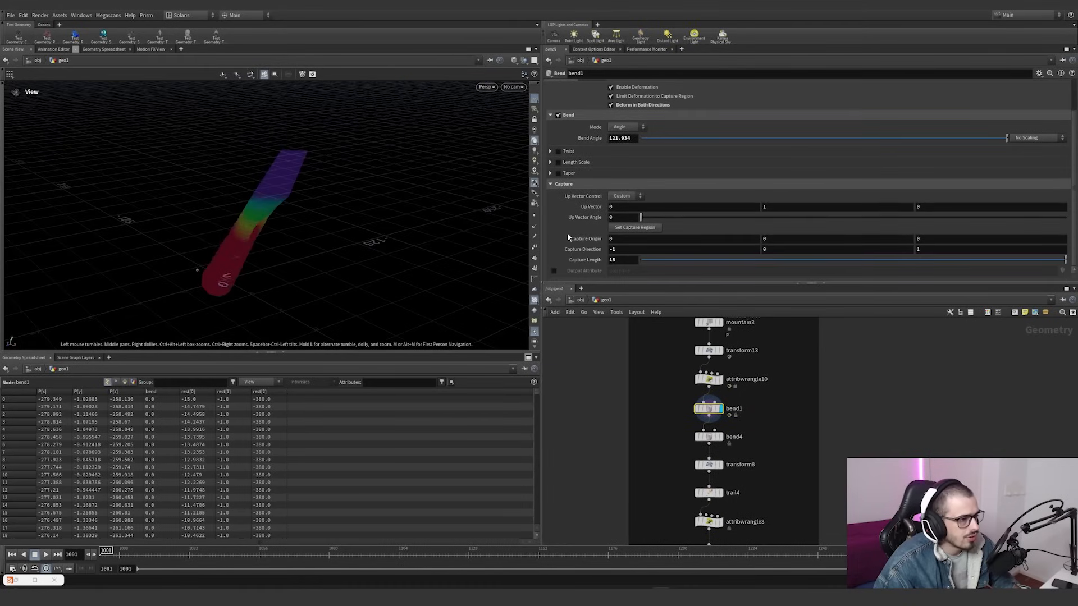
Examine bend1's Capture Direction components, and show its bend handle in the viewport from a low angle along the strip
left_click(632, 250)
left_click(941, 251)
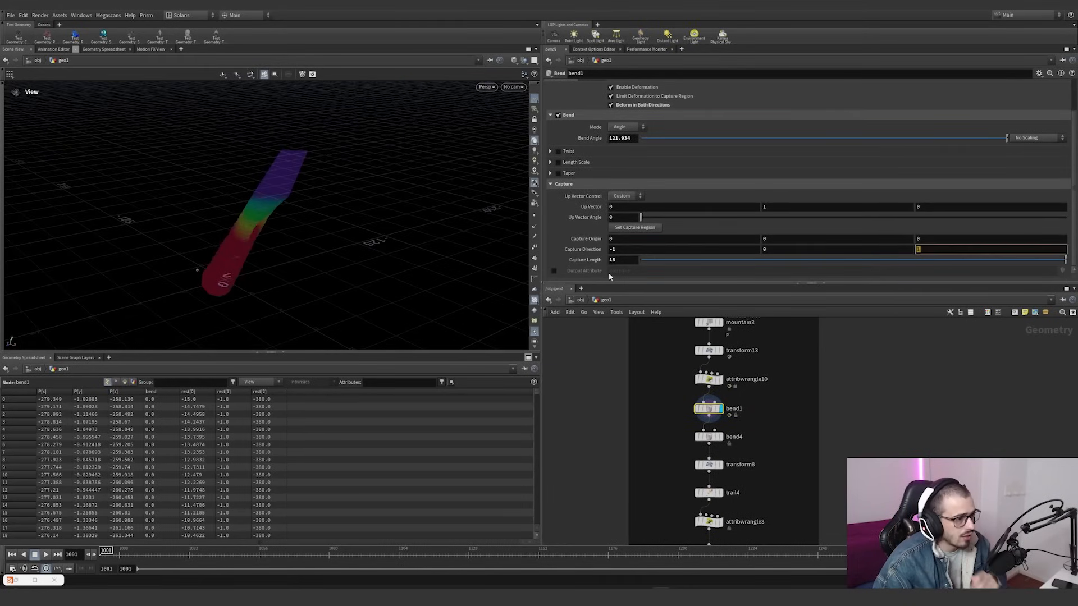
left_click(348, 278)
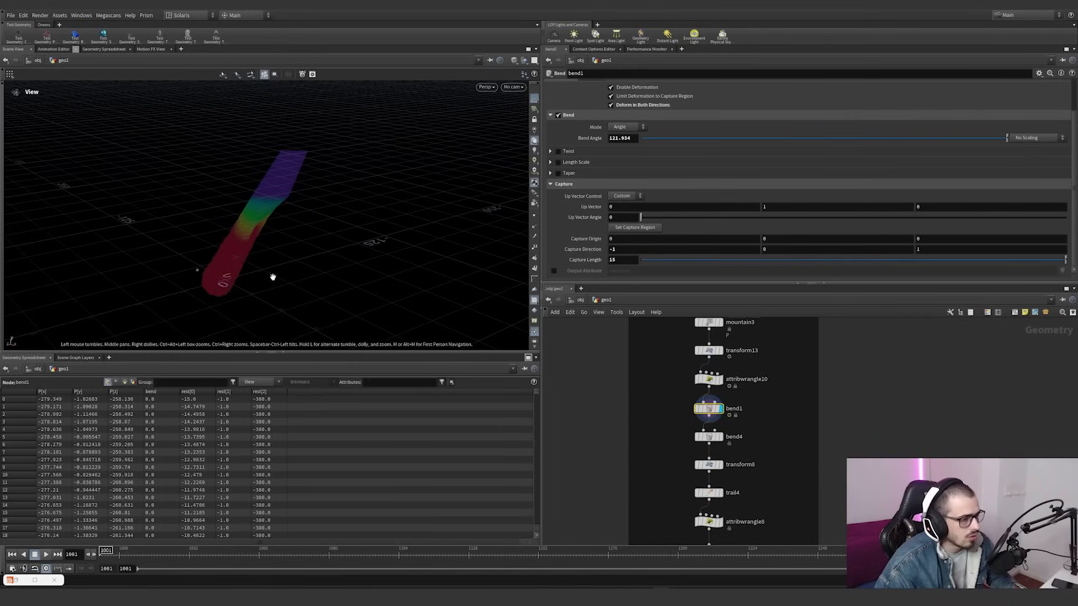
key("Return")
left_click_drag(236, 262, 219, 212, "alt")
Select grid3 to examine its Center values, and return to bend1 in the network
middle_click_drag(632, 394, 629, 527)
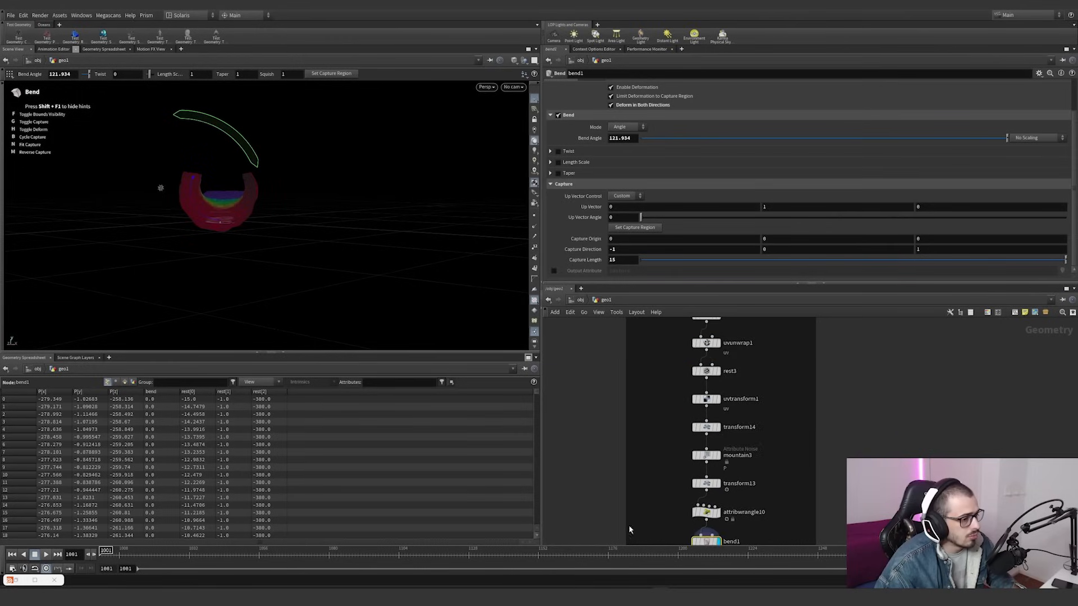
scroll(659, 398, "down", 3)
left_click(674, 397)
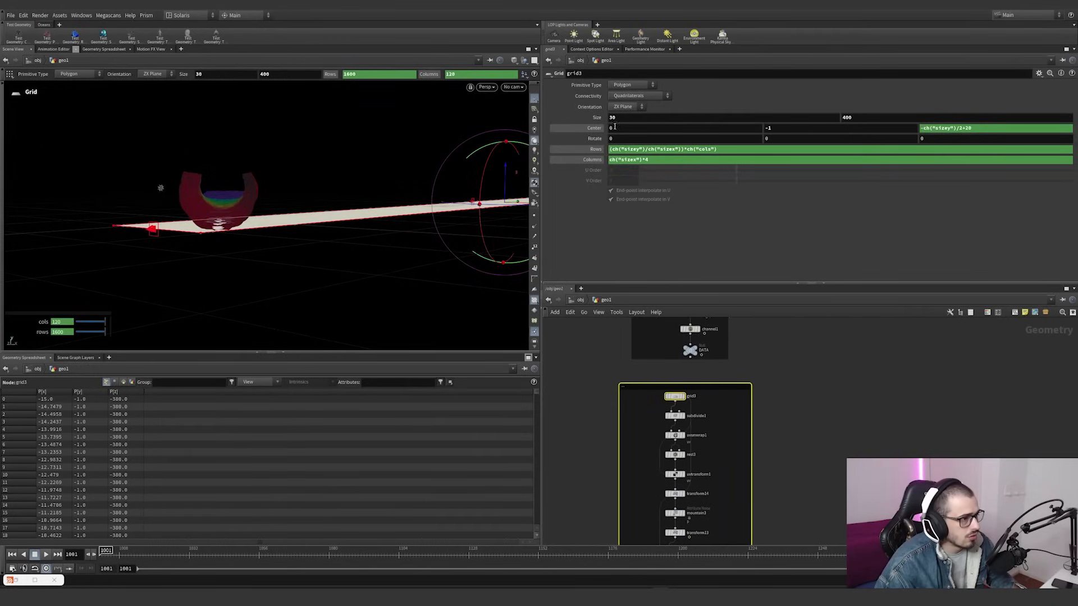
middle_click_drag(801, 411, 792, 339)
middle_click_drag(759, 433, 751, 376)
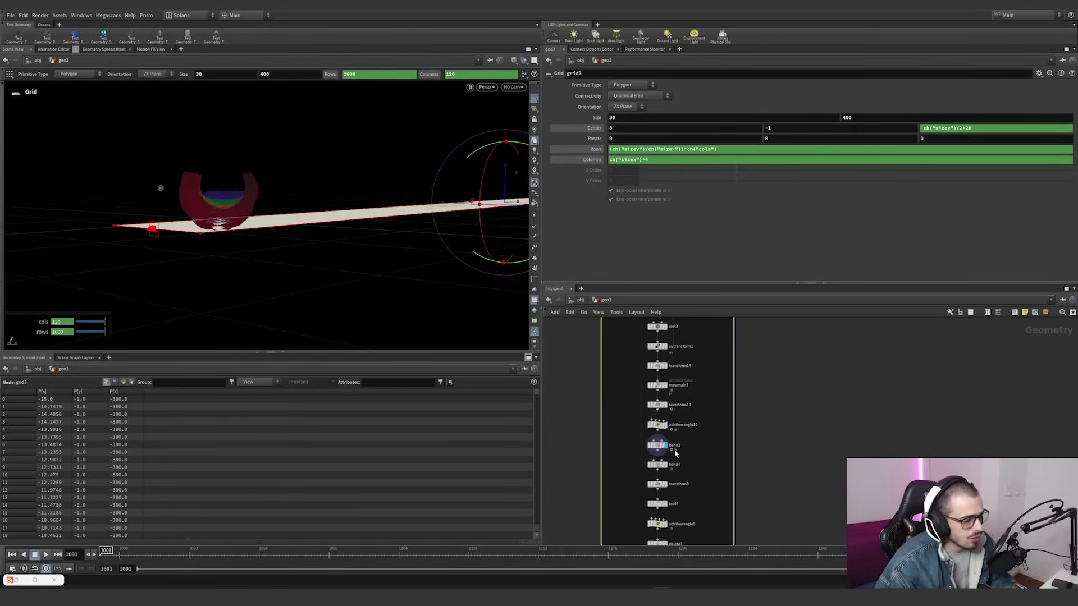
Display bend1 with its bend handle, and examine the Mask field that references the bend attribute
left_click(675, 448)
left_click(657, 445)
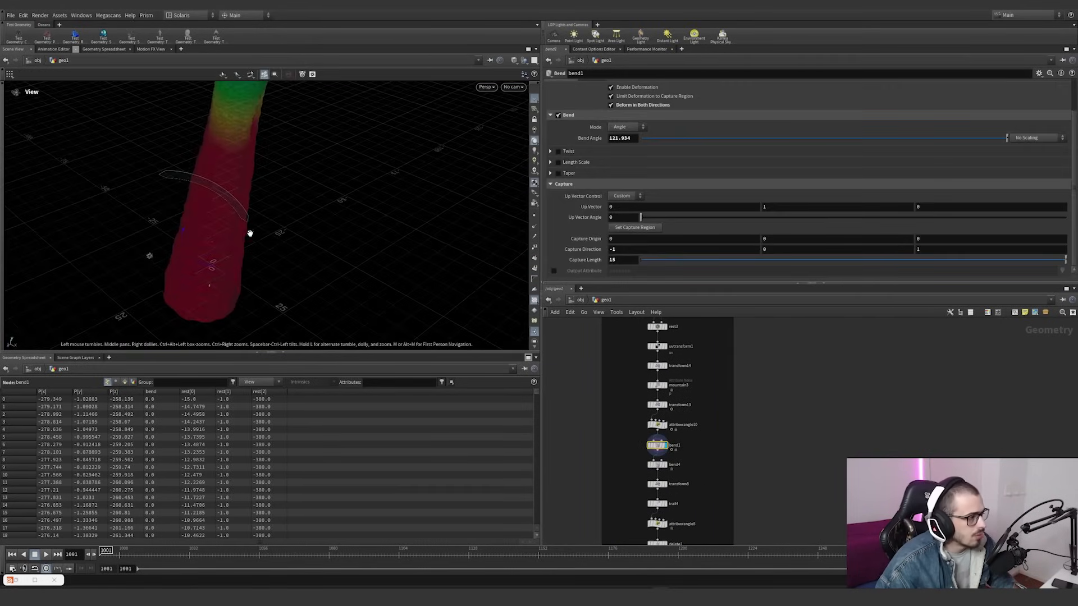
key("Return")
scroll(575, 151, "up", 1)
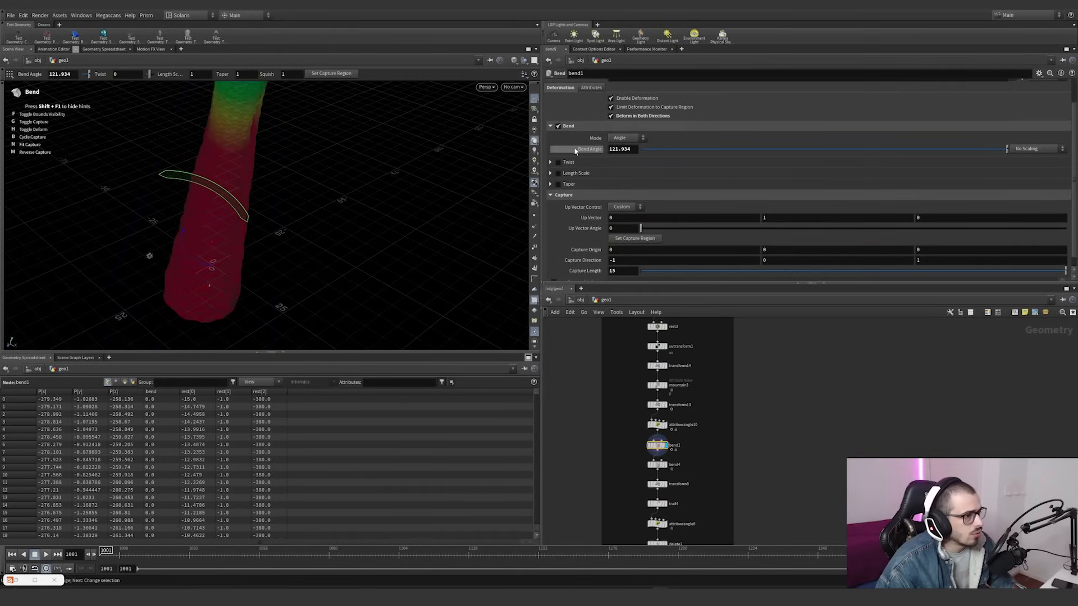
scroll(575, 150, "up", 1)
left_click(617, 141)
left_click(616, 141)
left_click(616, 141)
left_click(616, 141)
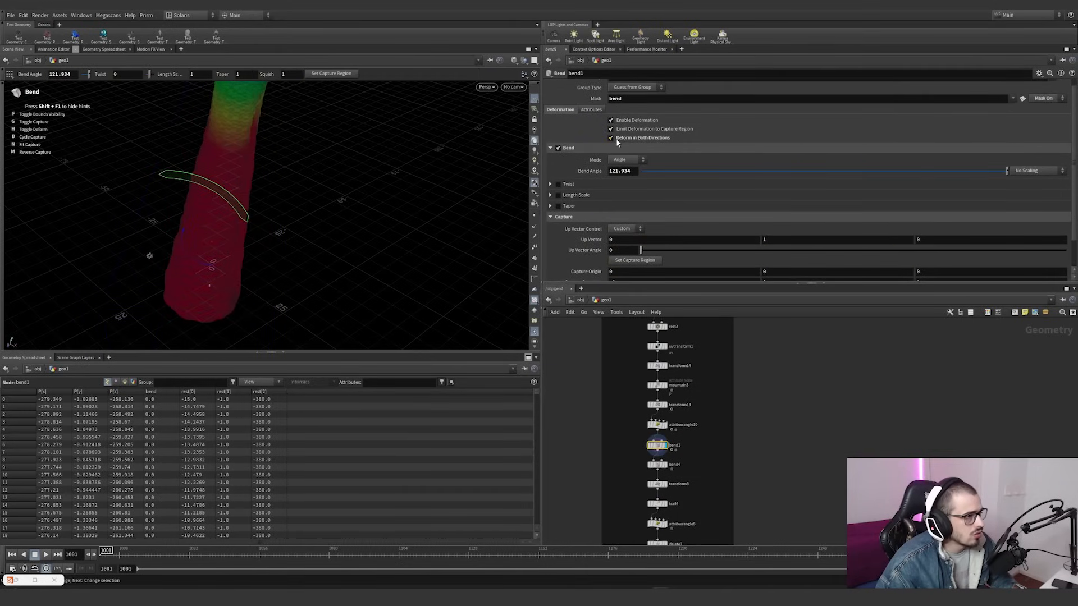
double_click(623, 98)
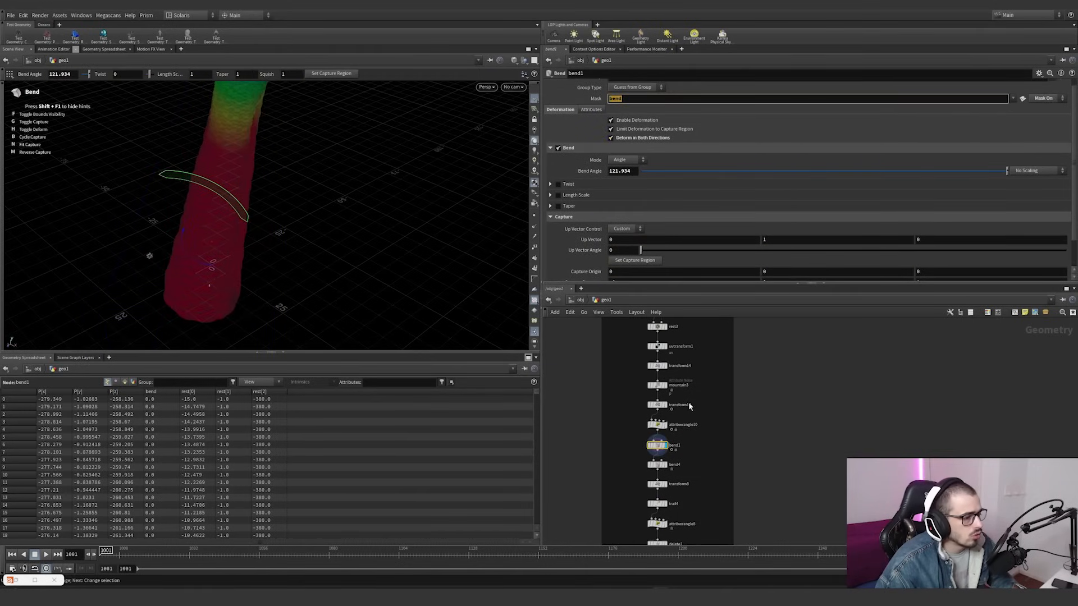
Try shifting the first ramp point of attribwrangle10 toward the ramp's start, and return to bend1
left_click(656, 425)
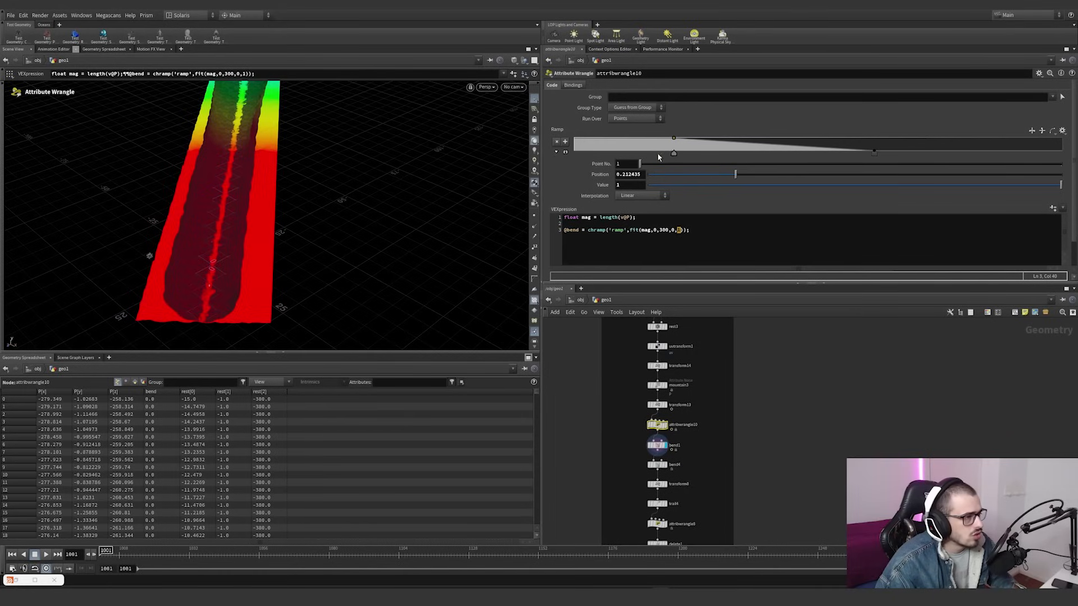
left_click_drag(678, 154, 606, 158)
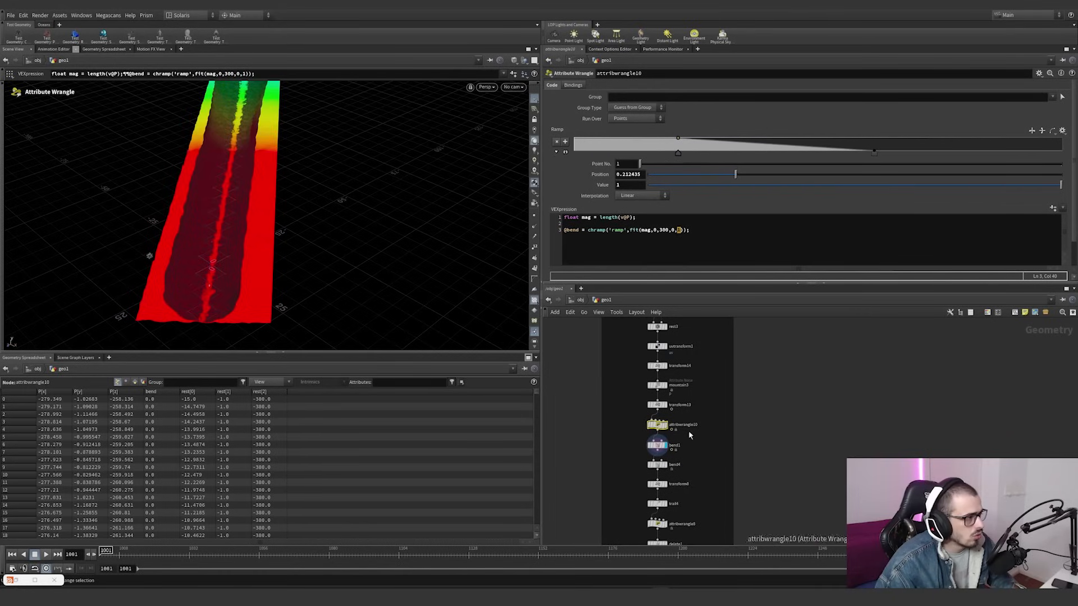
left_click(656, 445)
Enlarge the viewport and view the bent strip end-on from a low, close angle
key("Escape")
left_click_drag(270, 220, 308, 217, "alt")
scroll(309, 218, "up", 4)
left_click_drag(354, 353, 354, 427)
key("c")
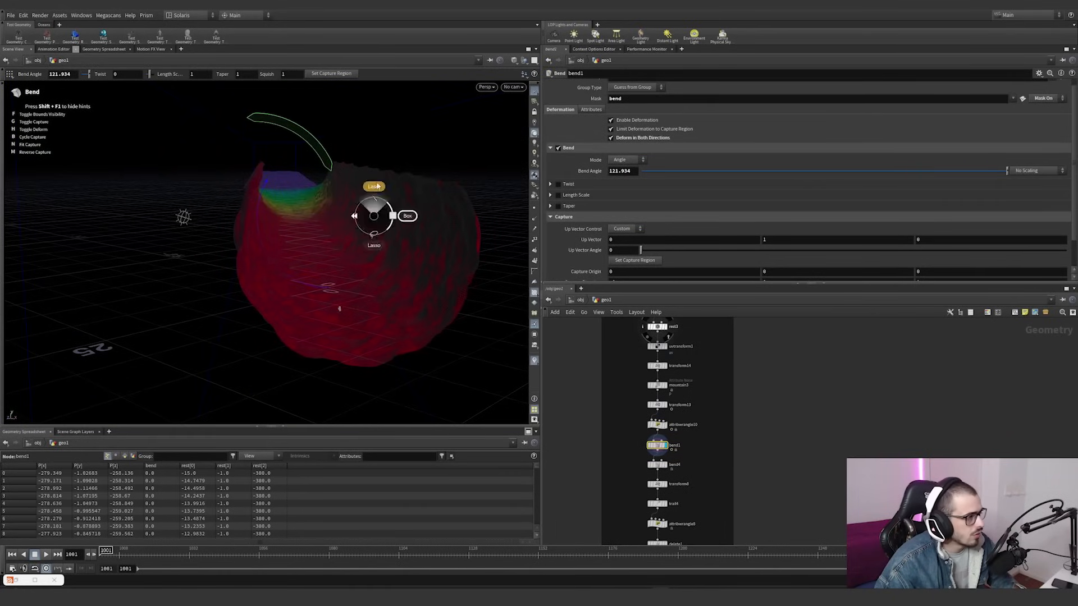
left_click_drag(400, 229, 378, 229, "alt")
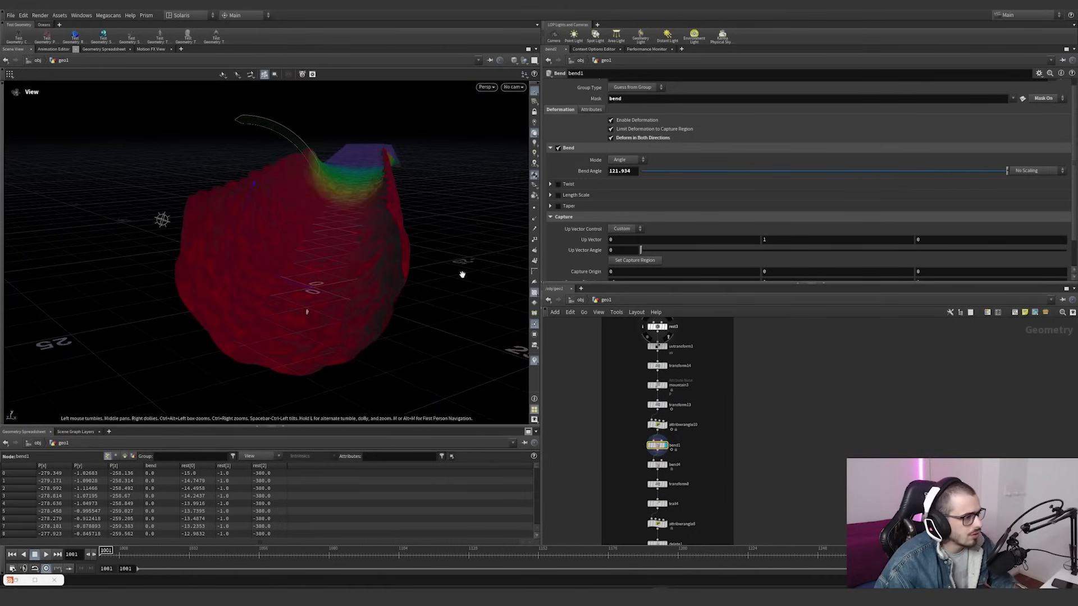
Show bend1's handle, examine its Capture settings, and look at the bent ground through cam1
key("Return")
scroll(595, 254, "down", 2)
mouse_move(626, 259)
middle_mouse_down()
mouse_move(654, 259)
mouse_move(633, 259)
middle_mouse_up()
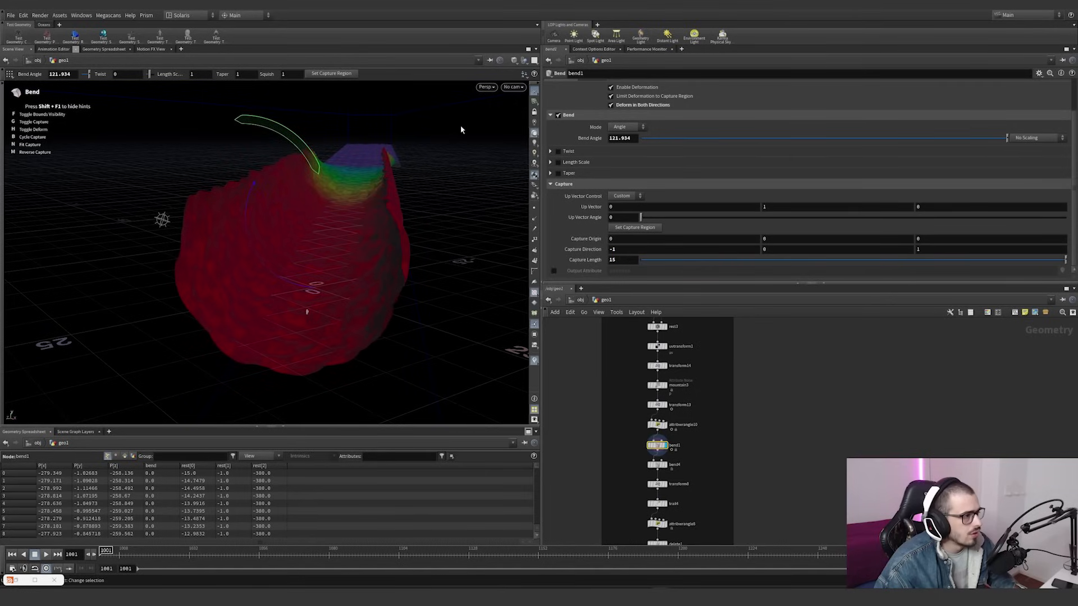
left_click(514, 87)
left_click(520, 128)
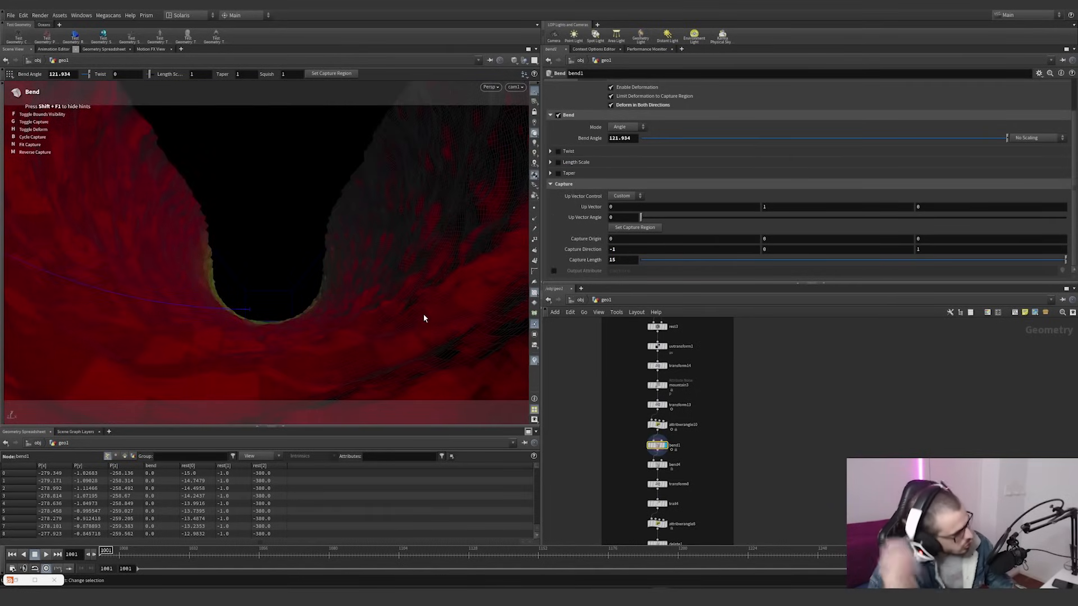
Display and select bend4, and play the animation through cam1 to check the extra bend
scroll(689, 419, "up", 4)
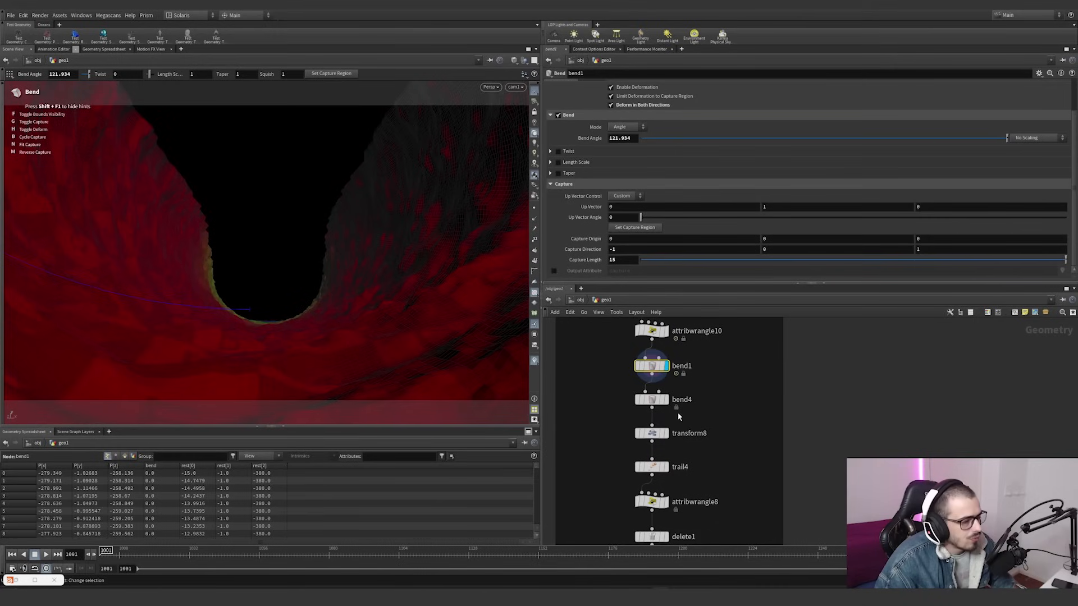
left_click_drag(709, 412, 584, 384)
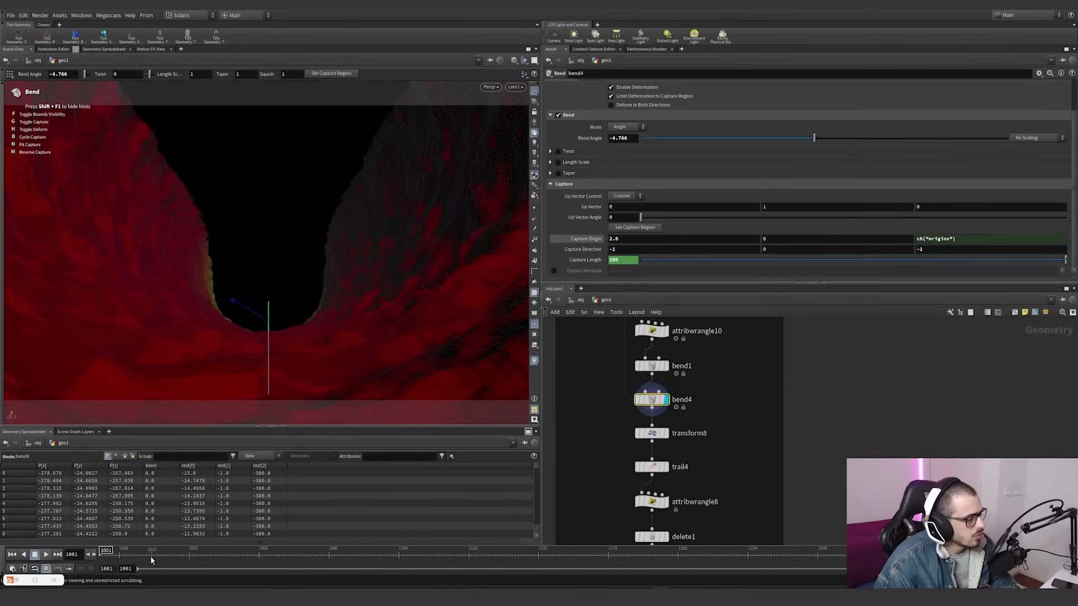
left_click(46, 555)
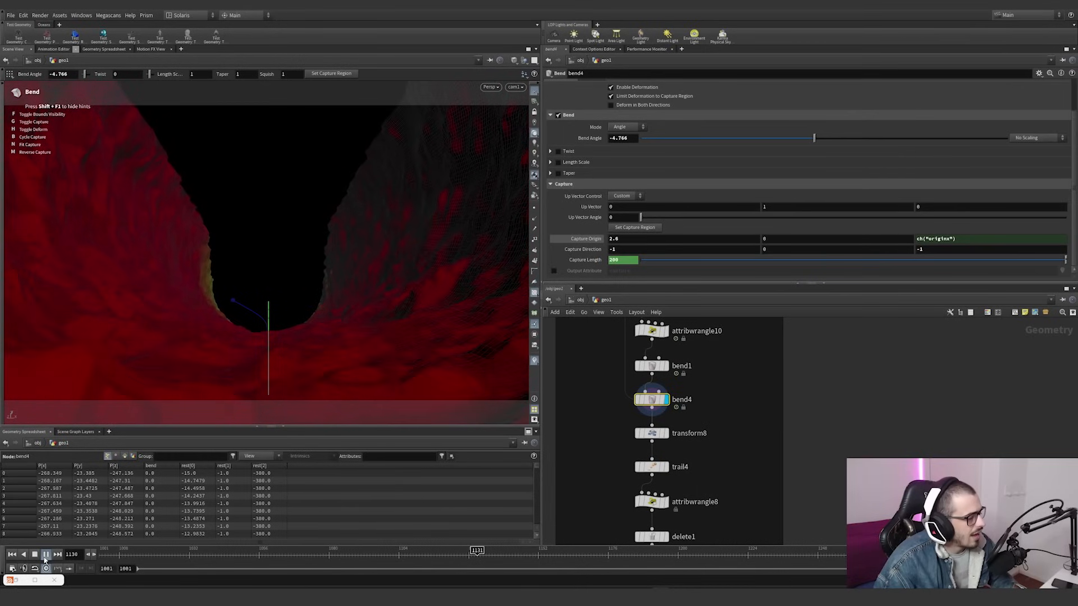
left_click(45, 555)
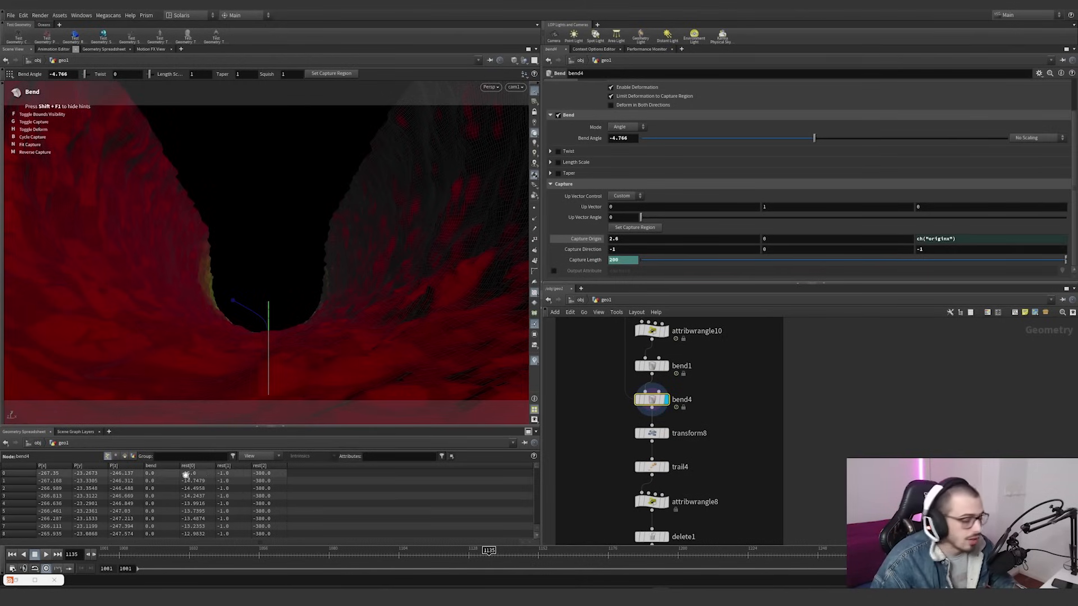
left_click(46, 554)
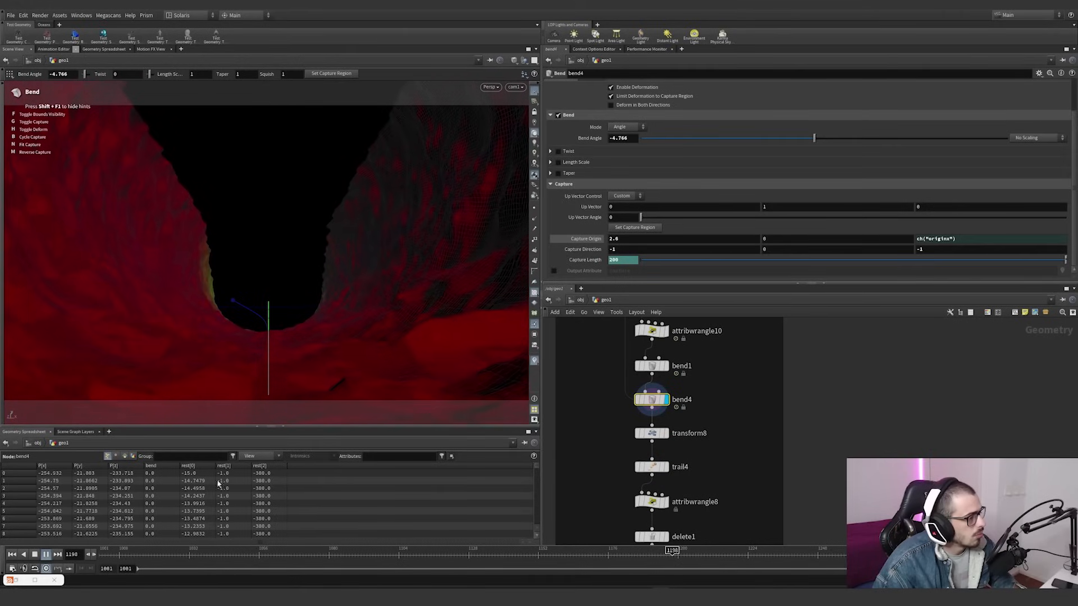
left_click(47, 555)
Display transform8 to examine its Translate values and their Z expression, and select attribwrangle10 upstream
left_click(664, 436)
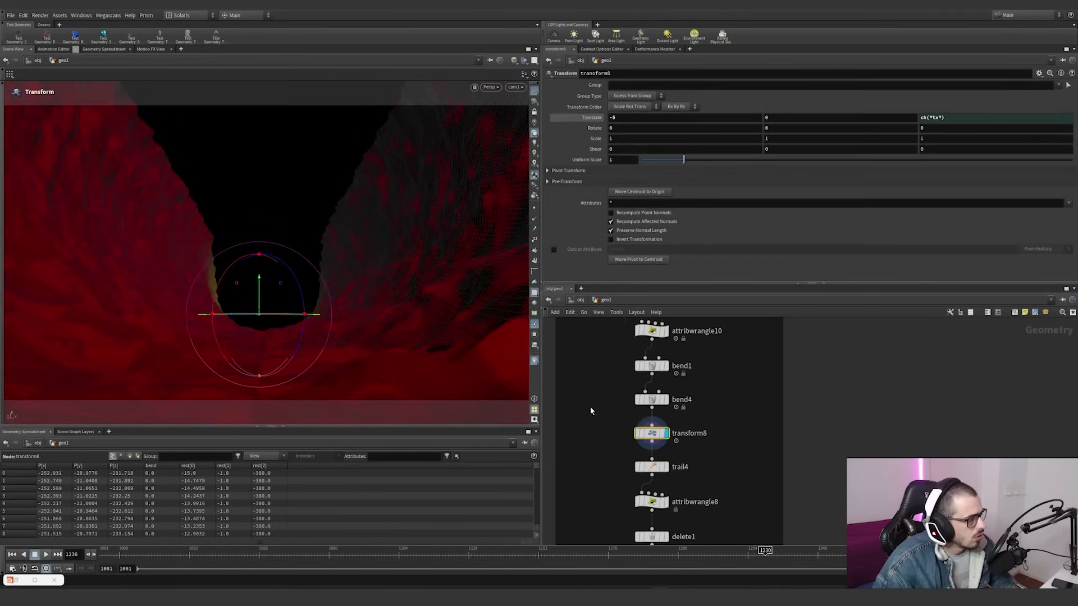
left_click(591, 118)
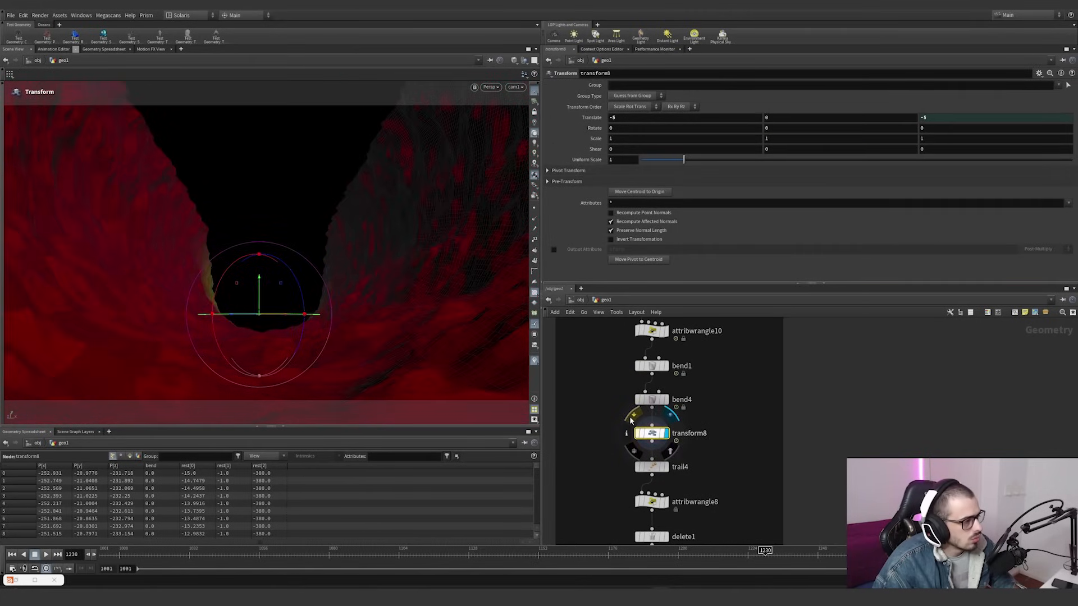
left_click_drag(628, 373, 687, 353)
middle_click_drag(724, 344, 712, 397)
left_click_drag(713, 397, 615, 366)
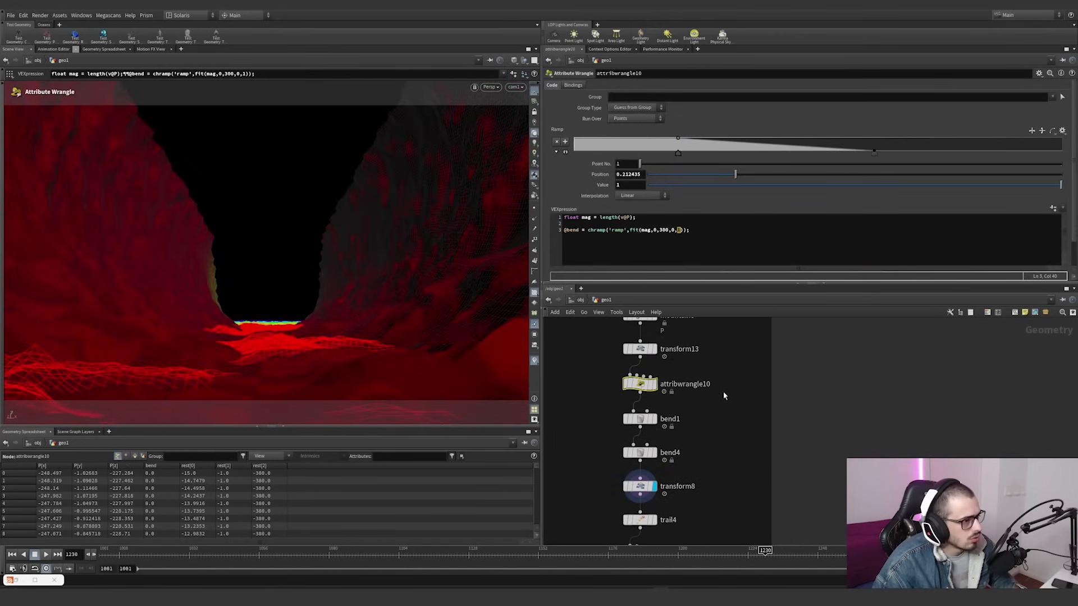
Display trail4, examine its Compute Velocity settings, and inspect the point velocity trails from outside the camera
middle_click_drag(716, 426, 702, 356)
mouse_move(645, 454)
left_click_drag(689, 462, 570, 427)
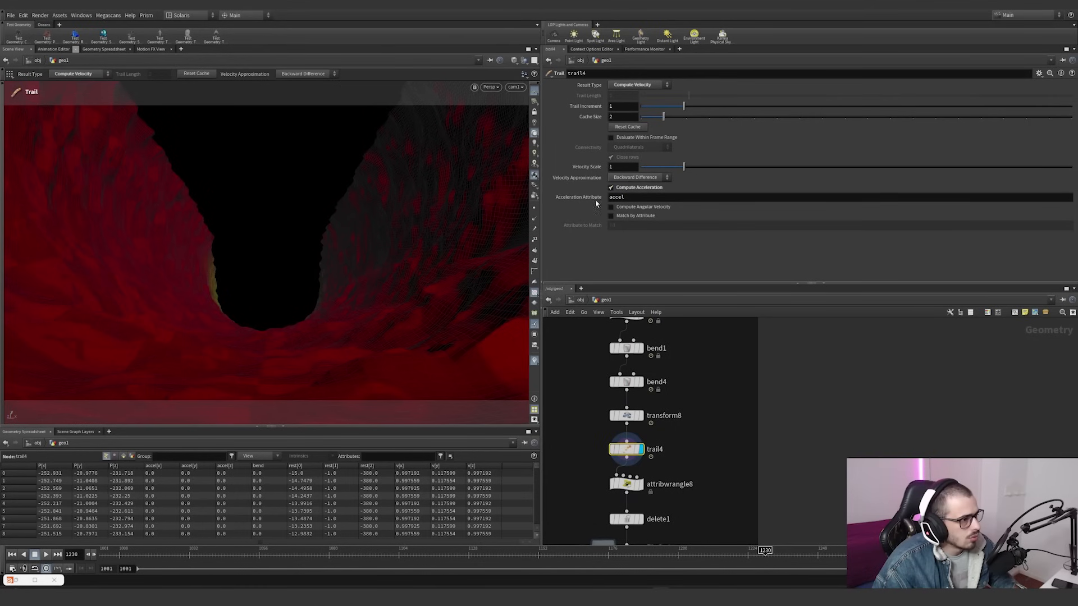
mouse_move(300, 334)
left_mouse_down("alt")
mouse_move(265, 356)
mouse_move(284, 289)
mouse_move(303, 337)
left_mouse_up("alt")
left_click(535, 228)
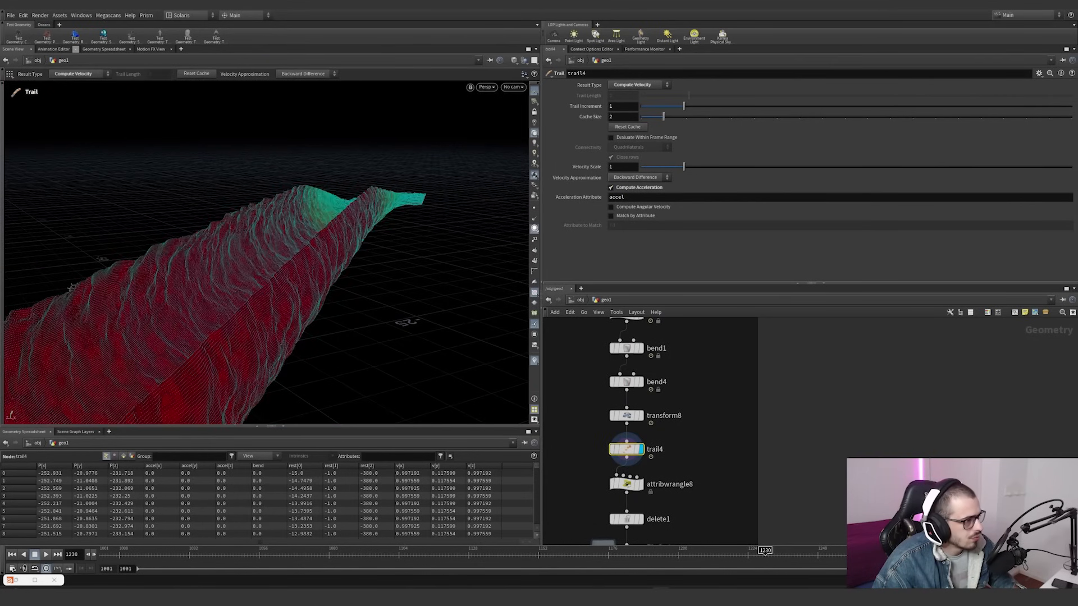
left_click_drag(263, 239, 355, 220, "alt")
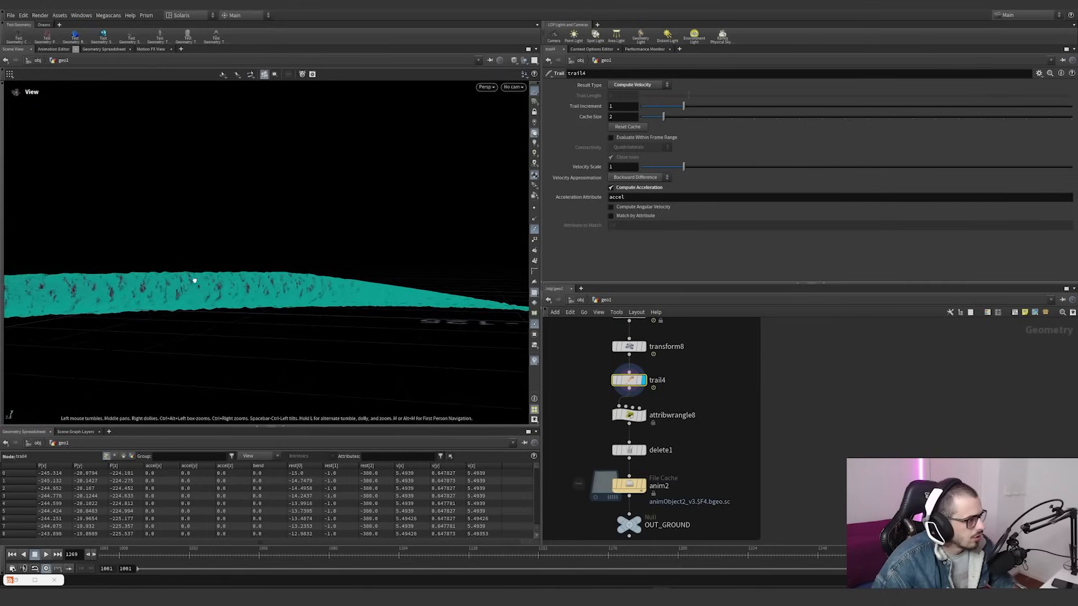
left_click_drag(194, 280, 118, 320, "alt")
Play the animation while displaying attribwrangle8 to check its bend-threshold point removal, and stop playback
left_click(48, 555)
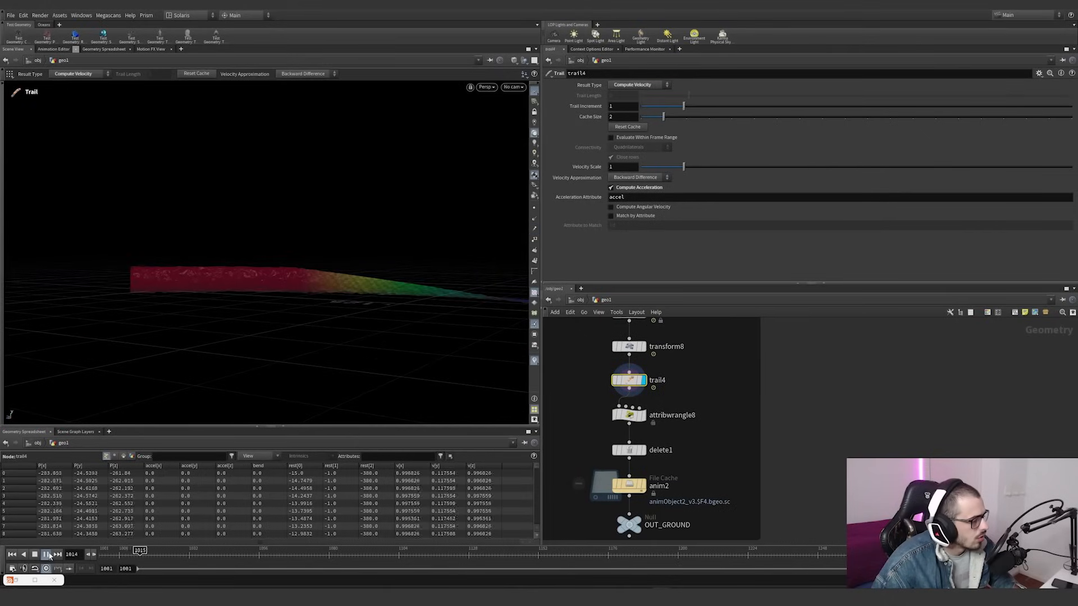
left_click(644, 416)
left_click(689, 426)
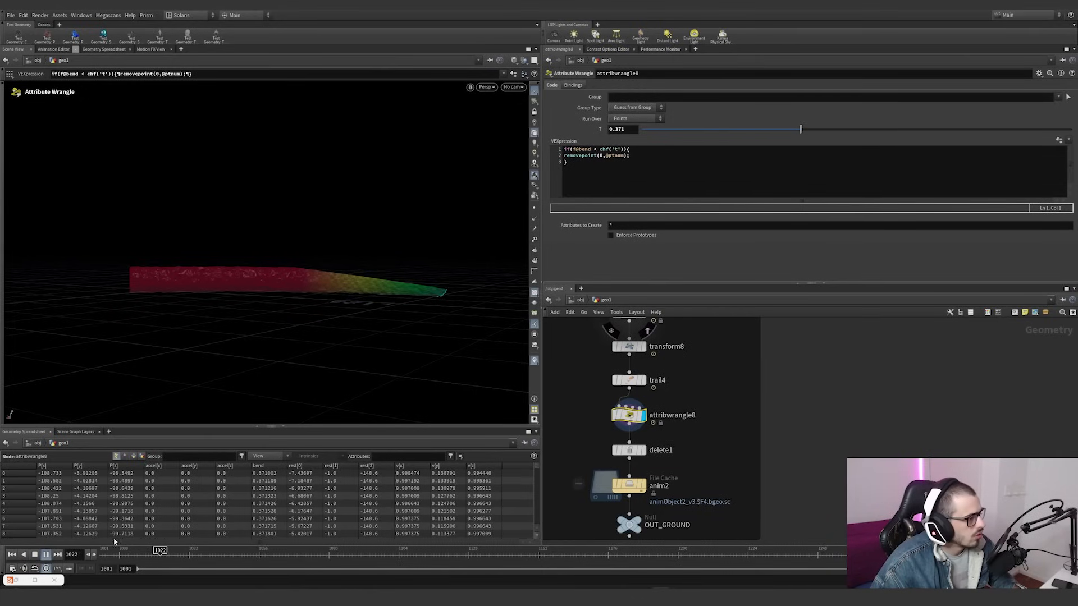
left_click(46, 555)
Display delete1 to inspect its bounding sphere, and examine the bend condition and removepoint line in attribwrangle8
middle_click(631, 383)
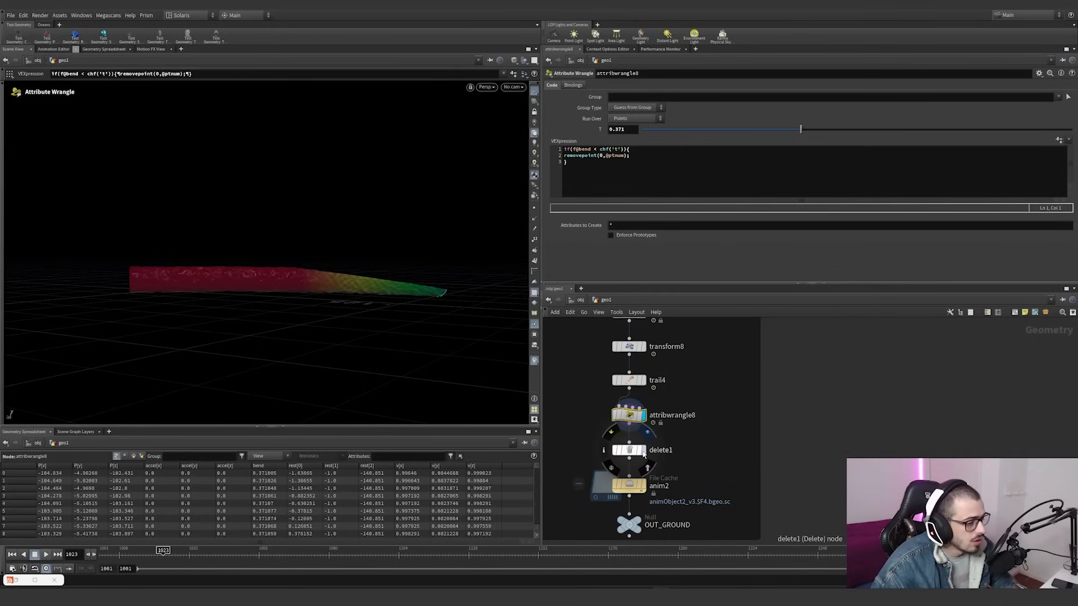
left_click_drag(701, 469, 561, 423)
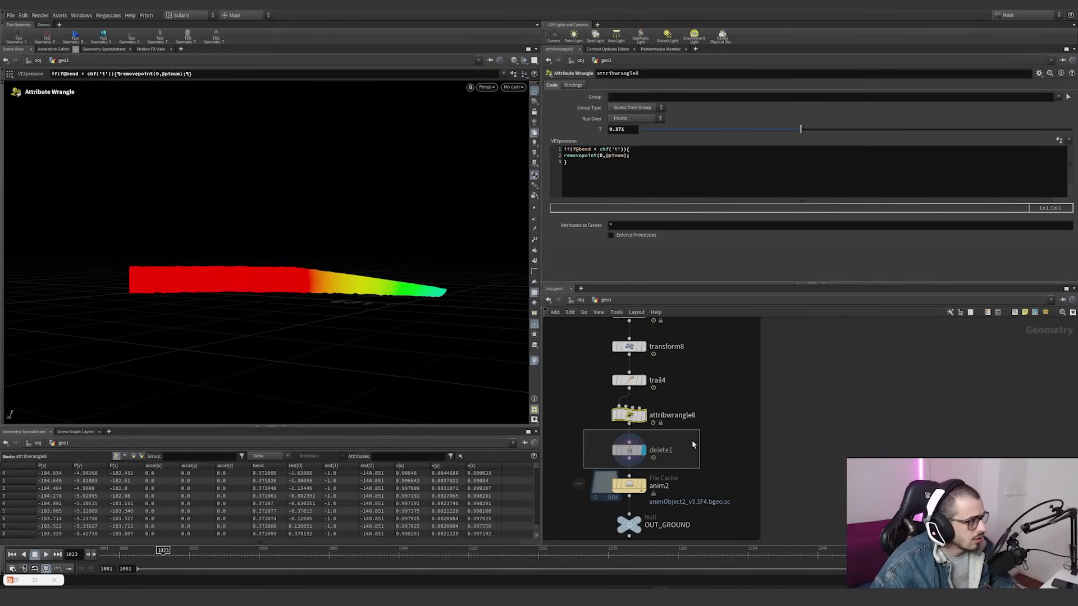
left_click_drag(197, 262, 348, 264, "alt")
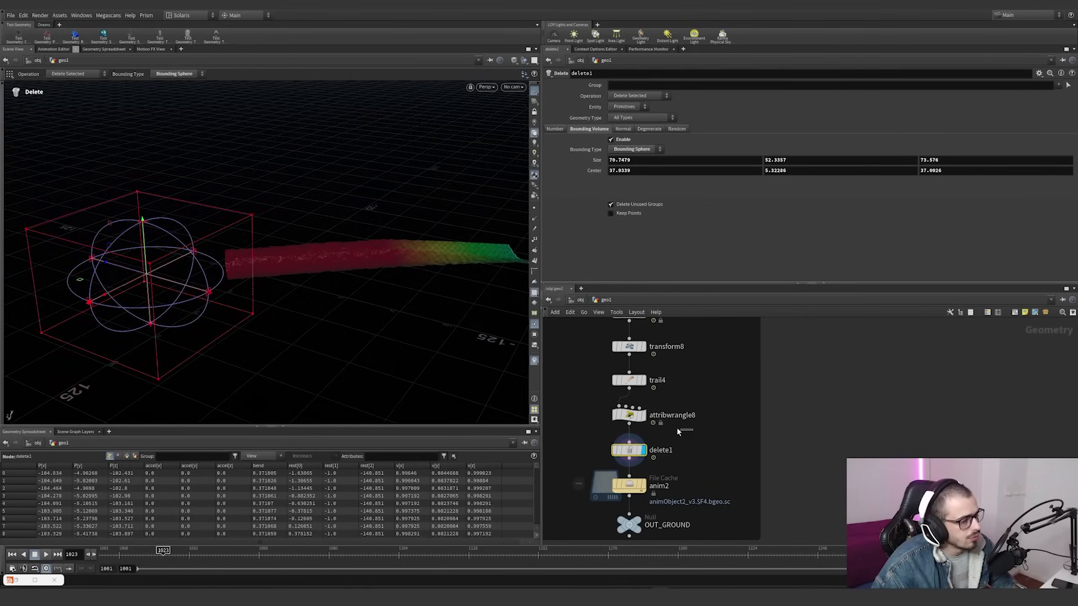
left_click_drag(572, 150, 584, 151)
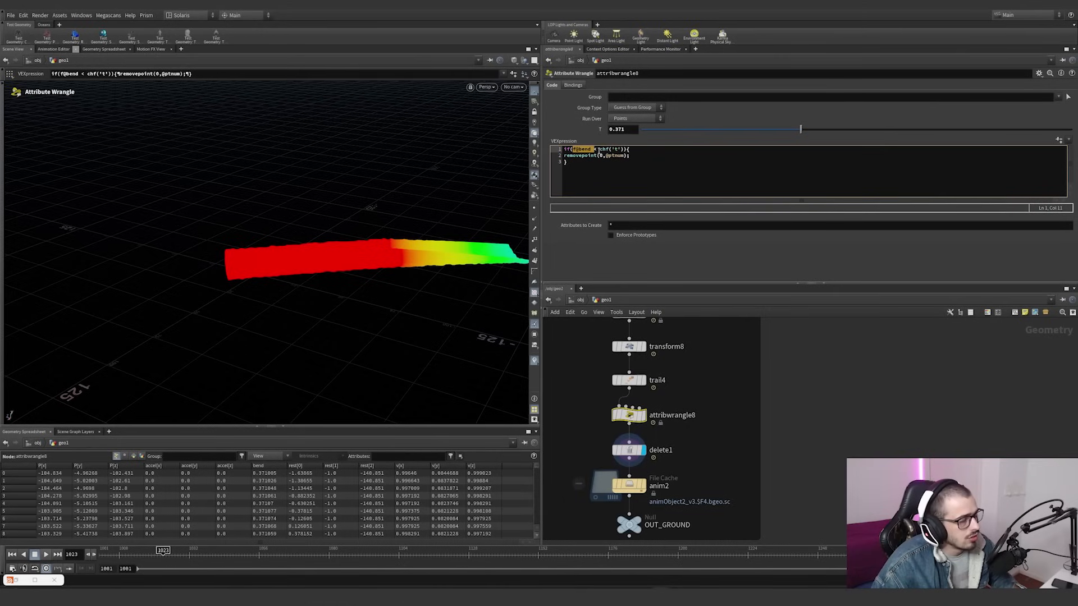
left_click_drag(566, 163, 565, 157)
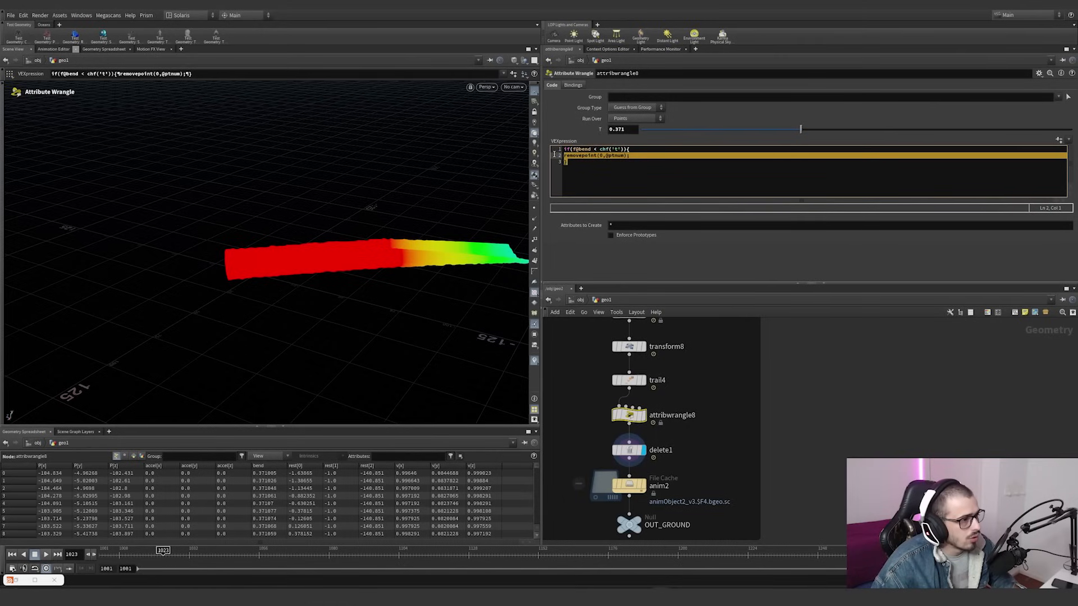
Display the anim2 file cache and compare its settings and geometry with delete1, ending on anim2
middle_click_drag(722, 457, 726, 424)
left_click(663, 455)
left_click_drag(717, 479, 582, 430)
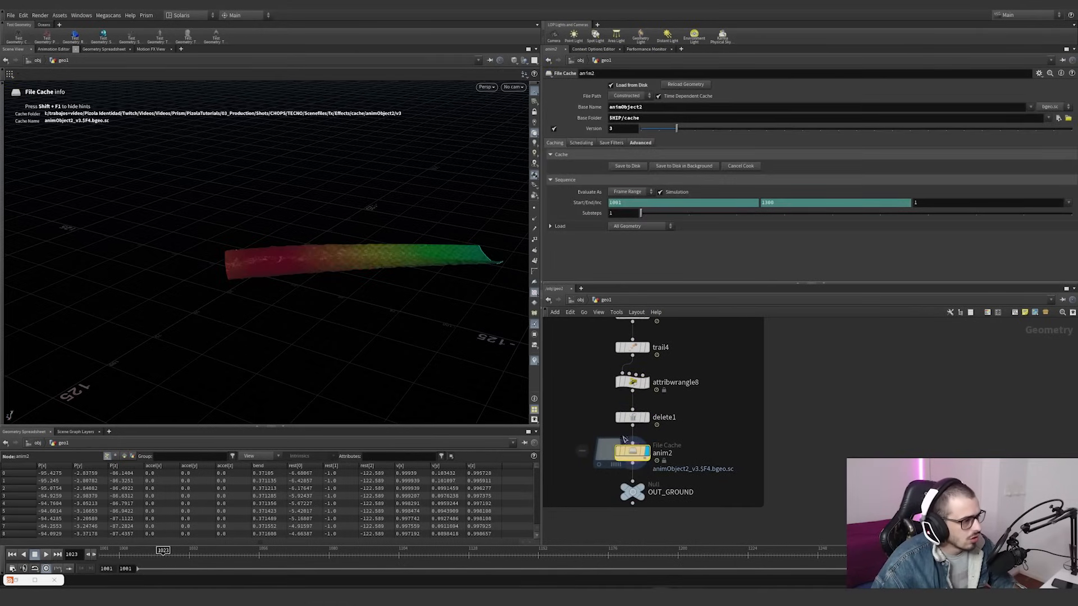
left_click(647, 418)
left_click_drag(696, 431, 633, 416)
left_click(648, 453)
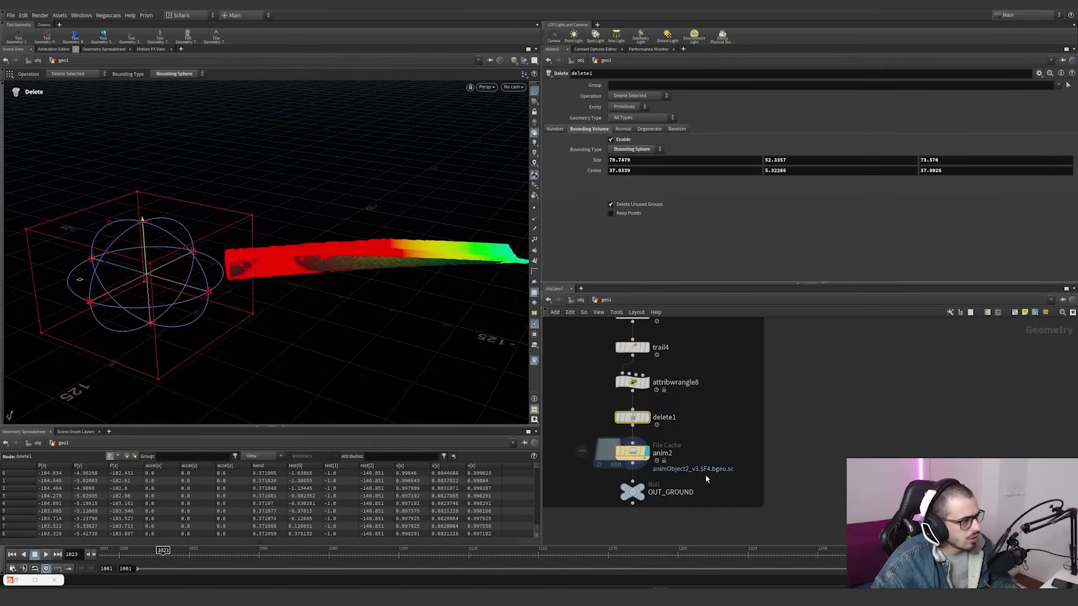
left_click_drag(706, 475, 629, 450)
Compare delete1 and the anim2 cache again from the front of the strip, and look through cam1
left_click_drag(434, 335, 397, 248, "alt")
right_click_drag(398, 249, 354, 248, "alt")
left_click_drag(354, 248, 406, 243, "alt")
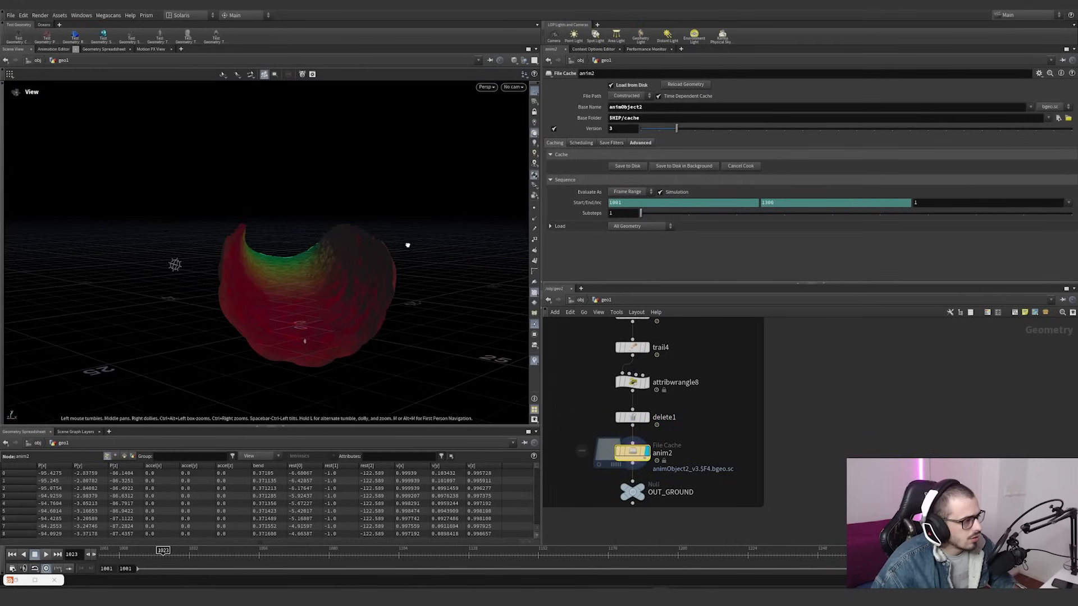
left_click(647, 418)
left_click(648, 453)
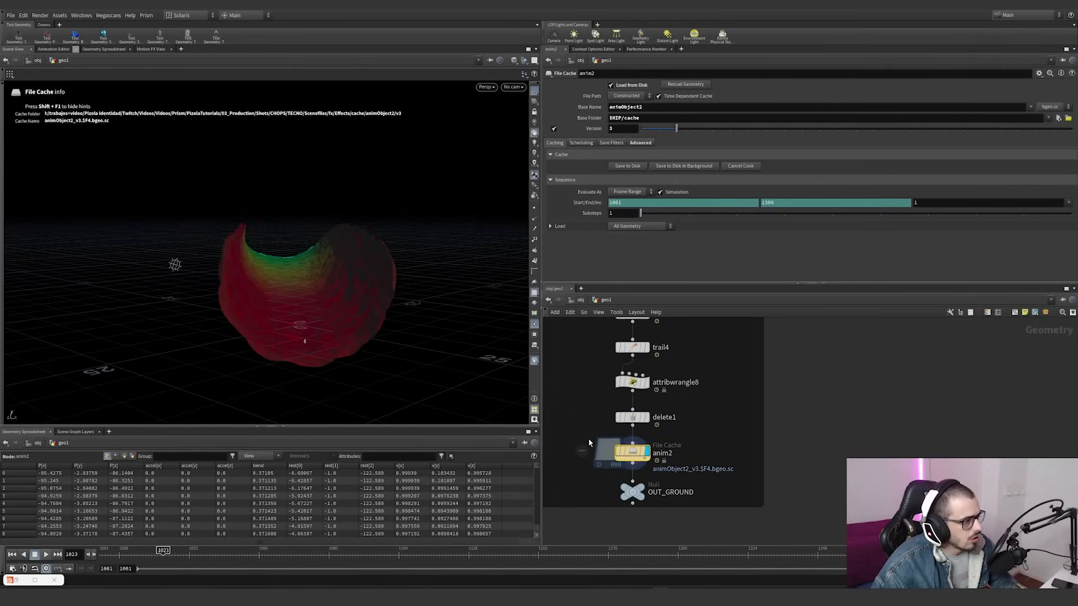
left_click(513, 87)
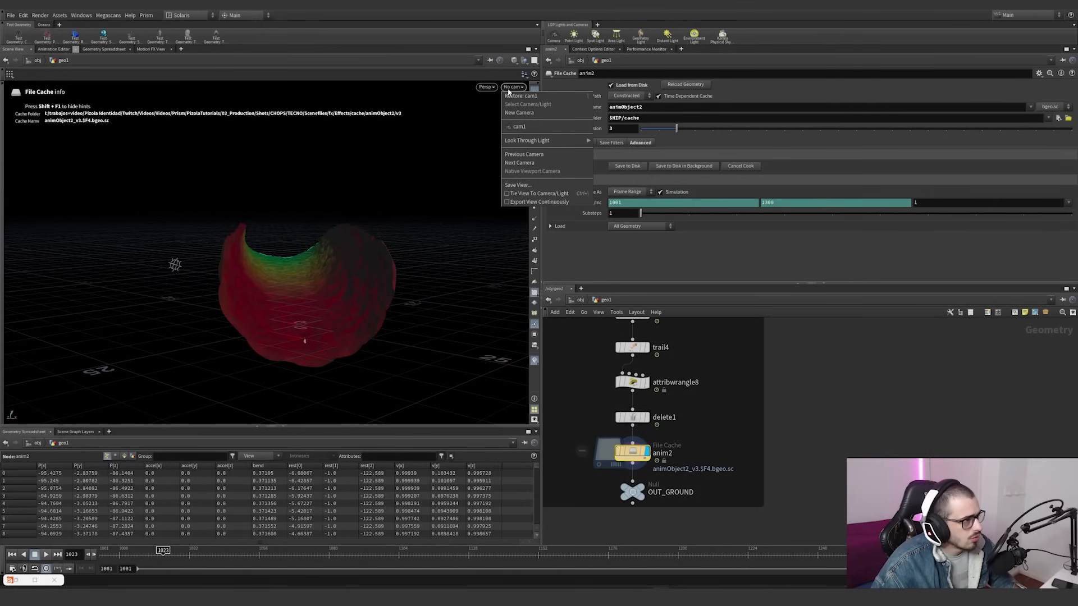
left_click(519, 126)
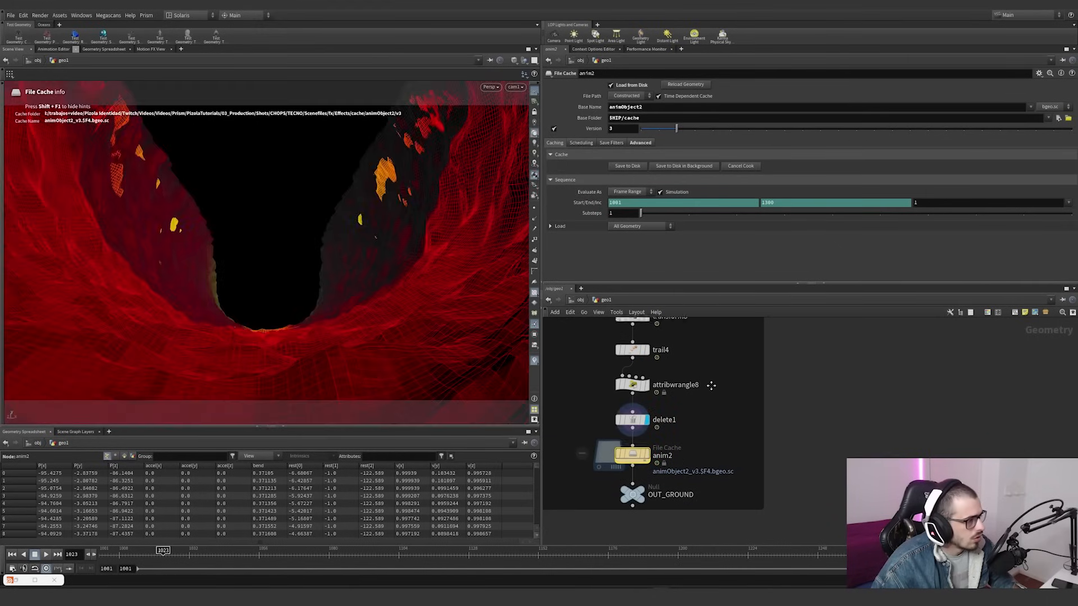
Move point 1 of attribwrangle10's ramp toward the start, to position 0.0656304
middle_click_drag(678, 318, 689, 447)
middle_click_drag(613, 361, 611, 436)
left_click(646, 414)
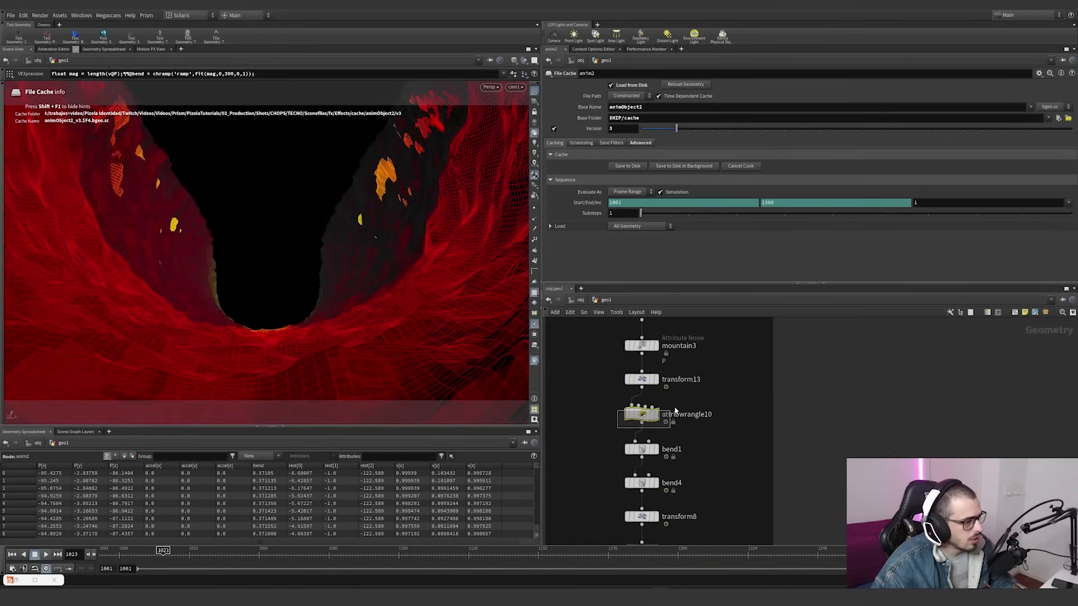
left_click_drag(627, 161, 614, 157)
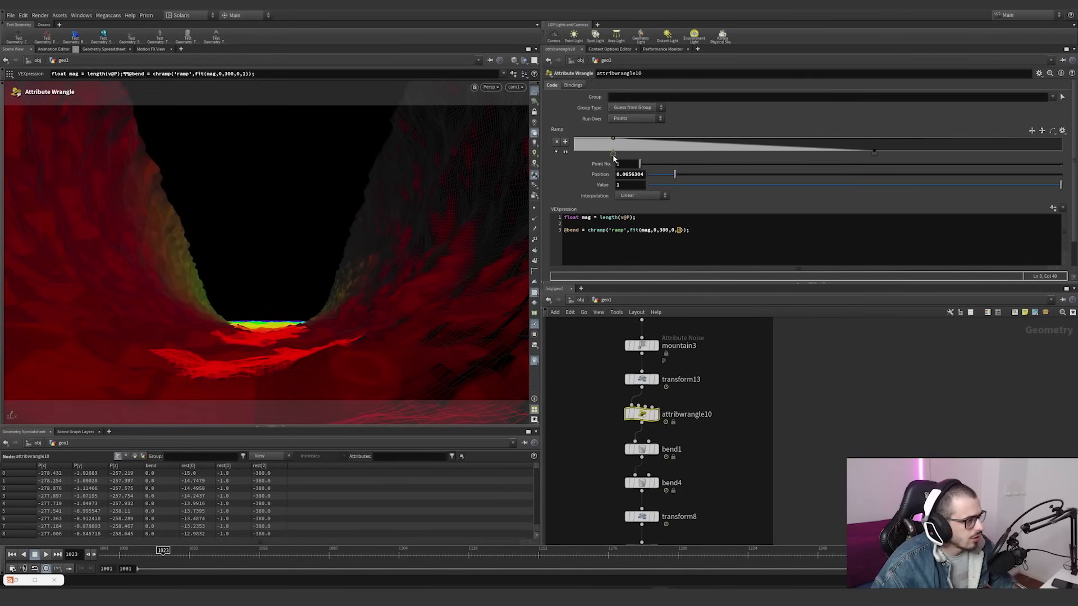
Display the anim2 file cache and play its animation through cam1, stopping at frame 1063
scroll(689, 343, "down", 1)
middle_click_drag(699, 489, 689, 342)
scroll(651, 449, "up", 2)
left_click(648, 465)
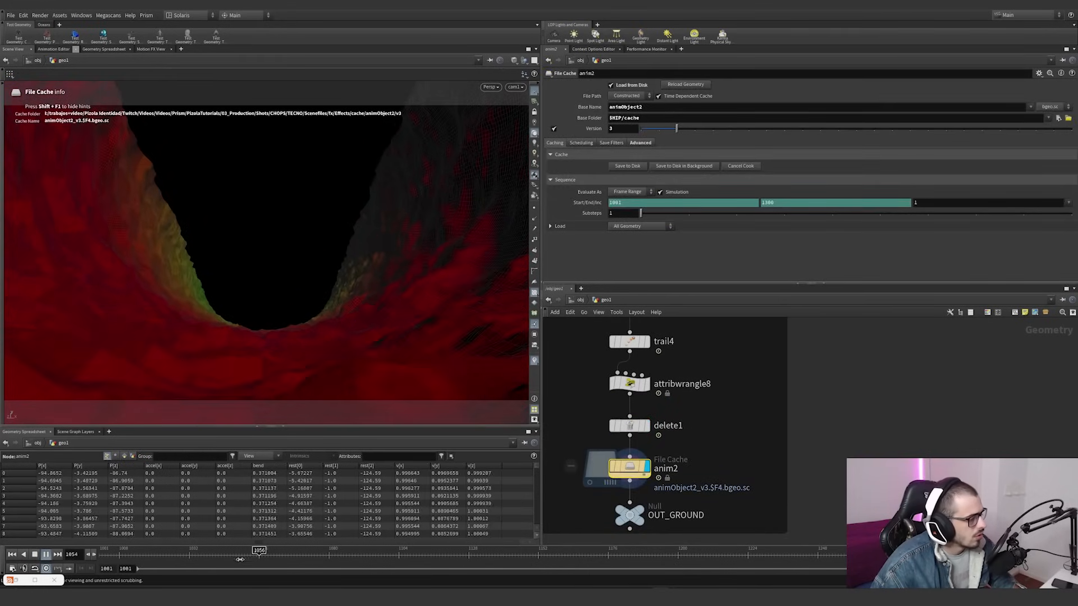
left_click(46, 554)
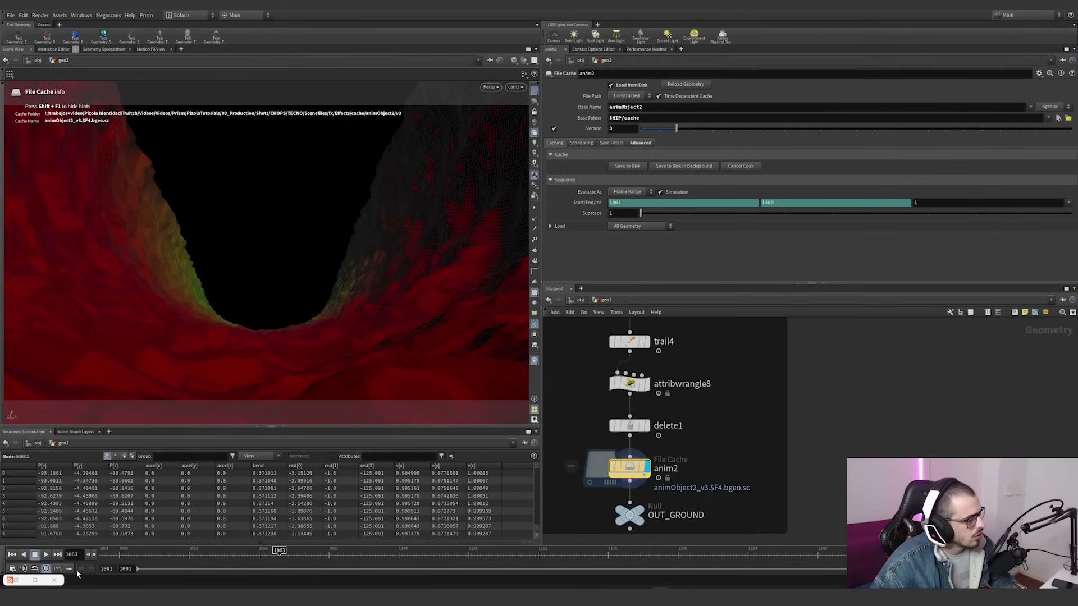
Check the audio settings that use the PLAY CHOP, and close them
left_click(55, 581)
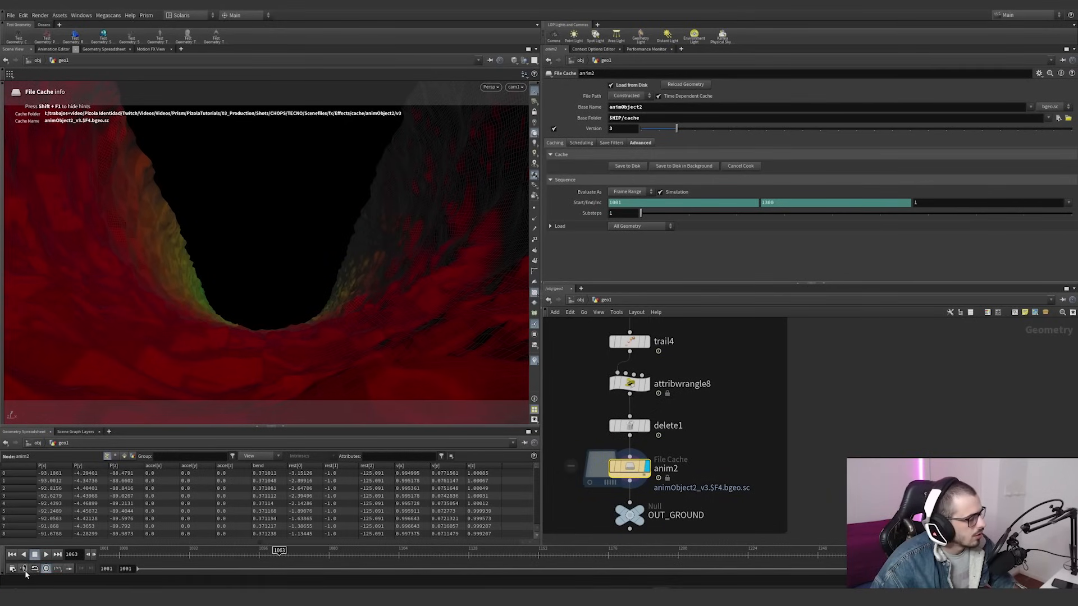
left_click(24, 569)
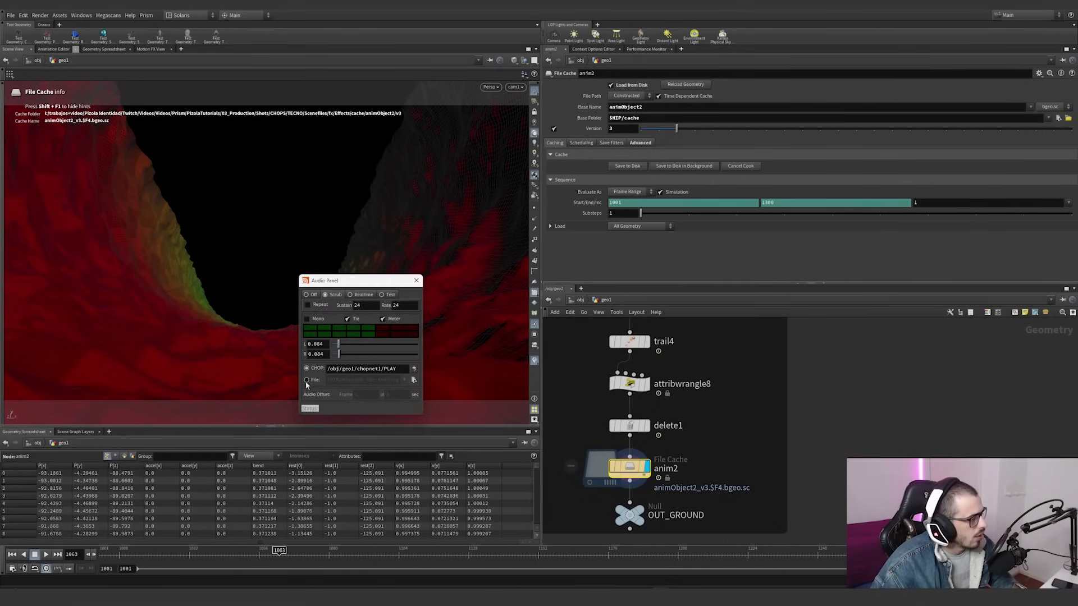
left_click(416, 281)
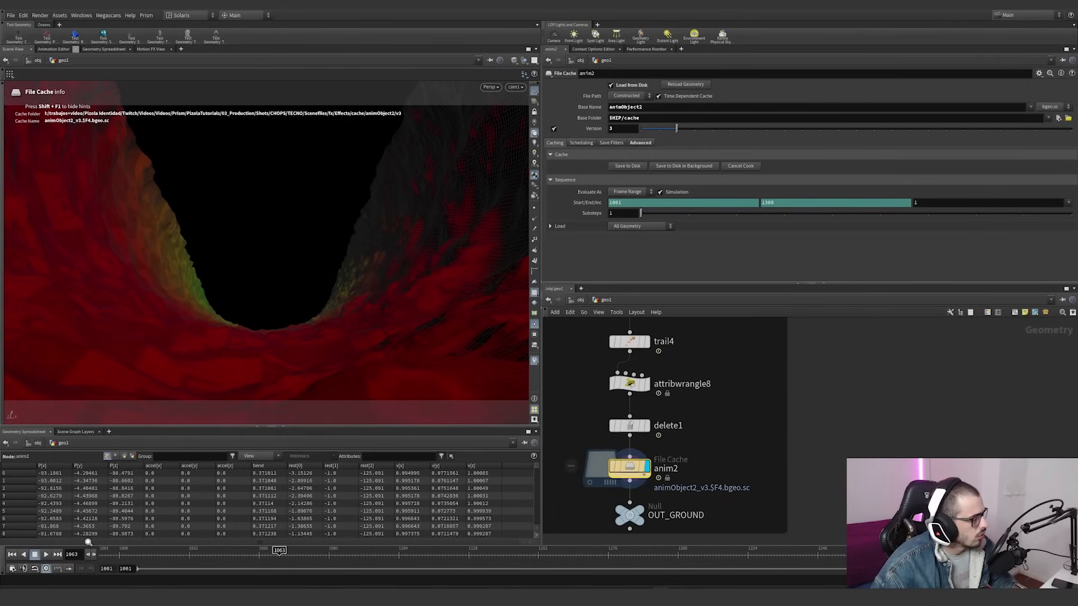
Set realtime playback to maintain realtime, possibly skipping frames, and play the animation of the cached ground
left_click(12, 569)
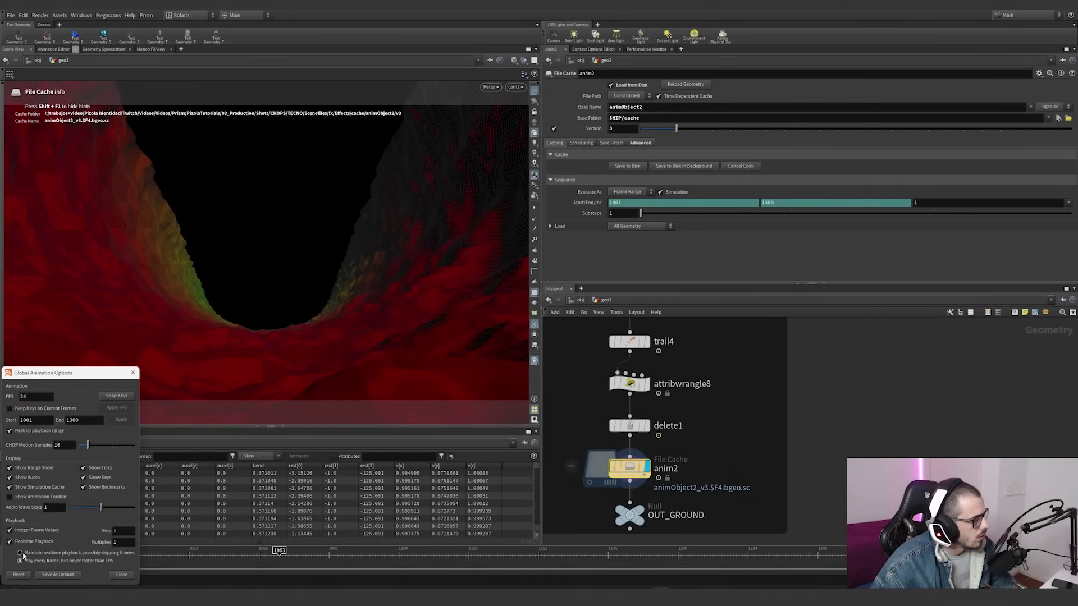
left_click_drag(50, 377, 308, 251)
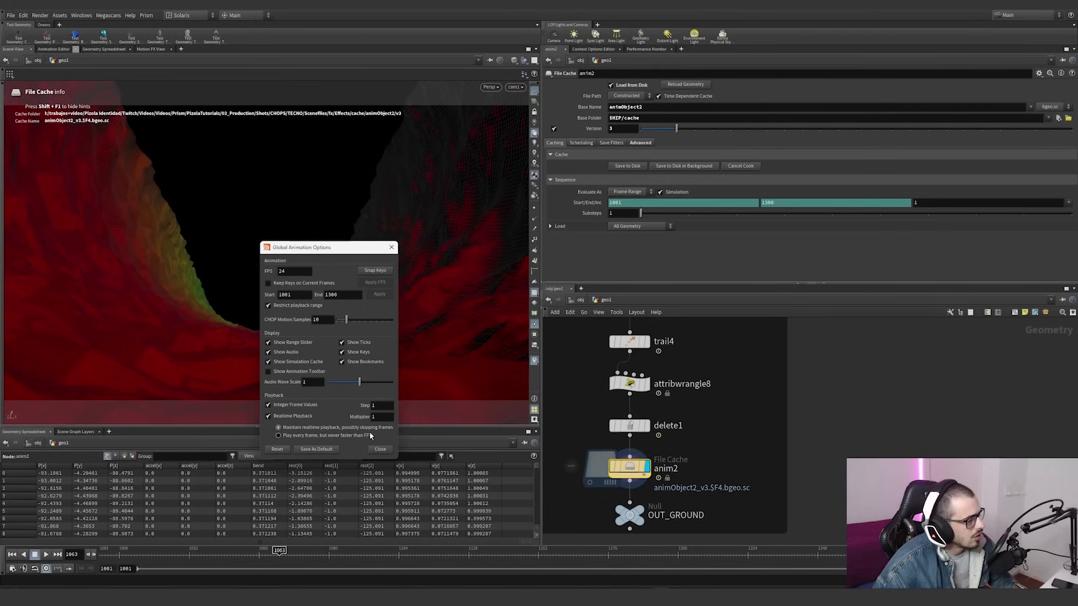
left_click(379, 449)
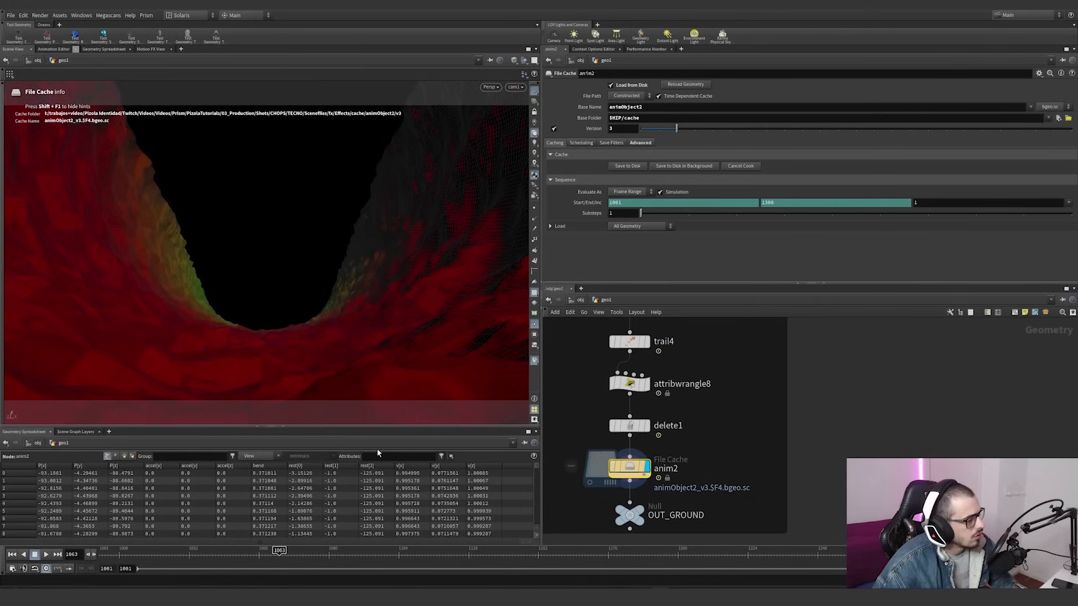
left_click(46, 554)
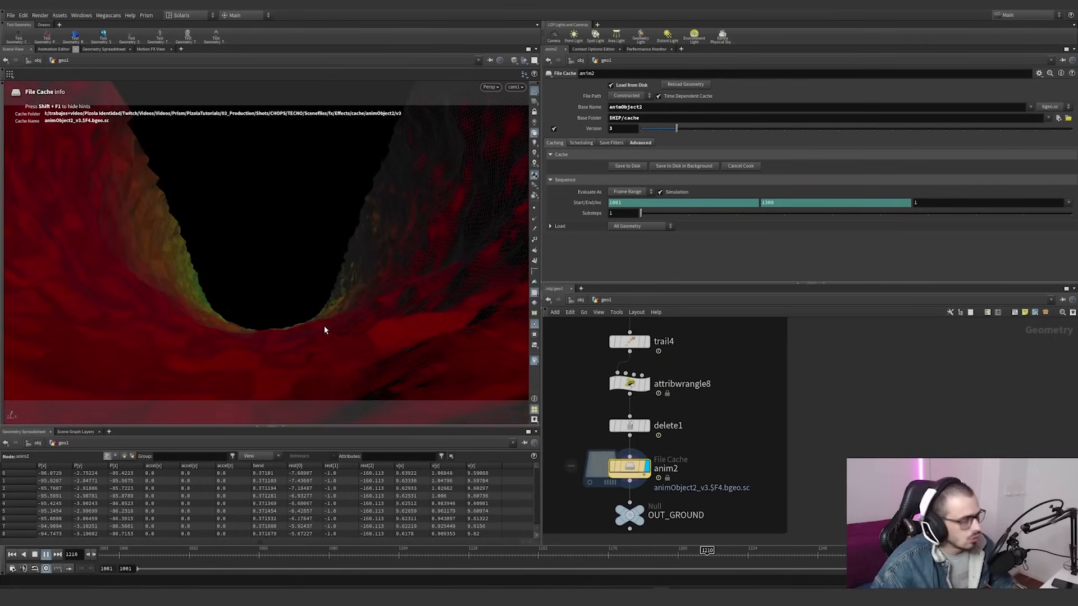
Display the torus1 node at the start of the torus network and view the ring from a free perspective angle
scroll(678, 442, "down", 10)
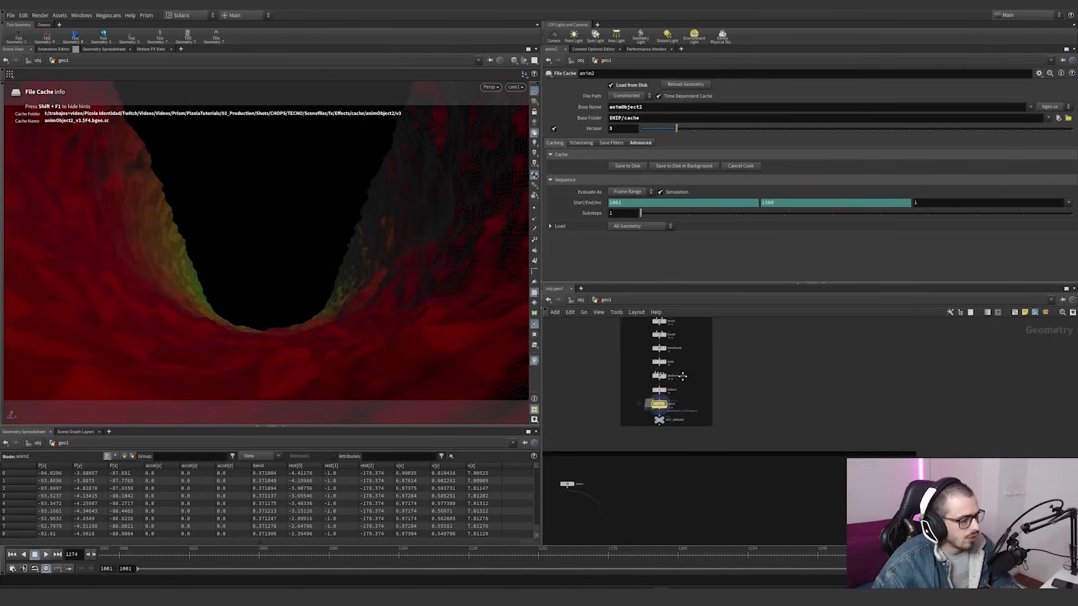
middle_click_drag(703, 350, 710, 431)
scroll(713, 461, "up", 3)
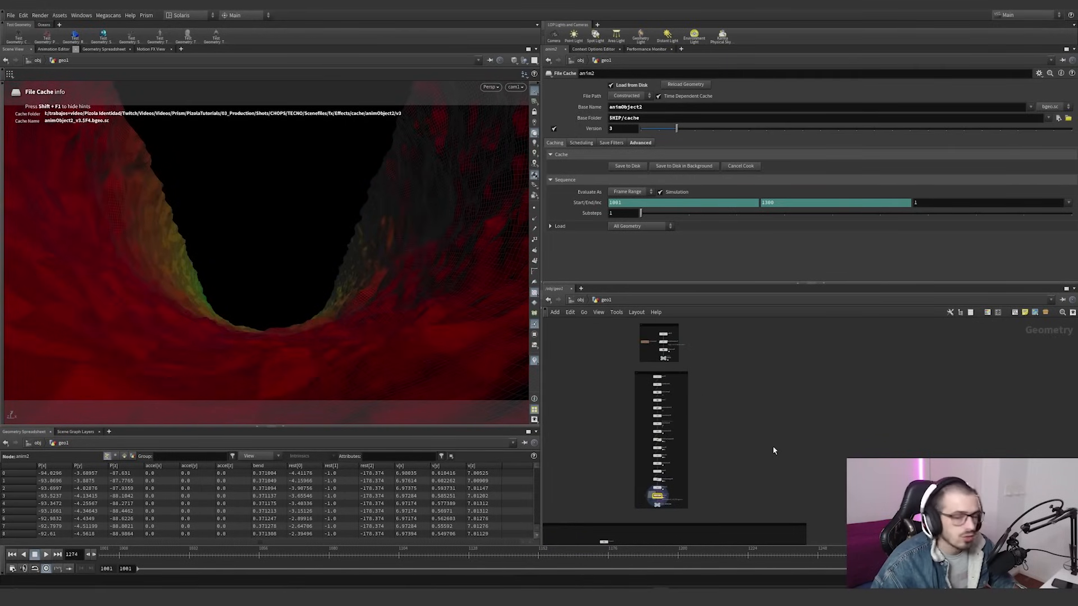
scroll(713, 359, "up", 8)
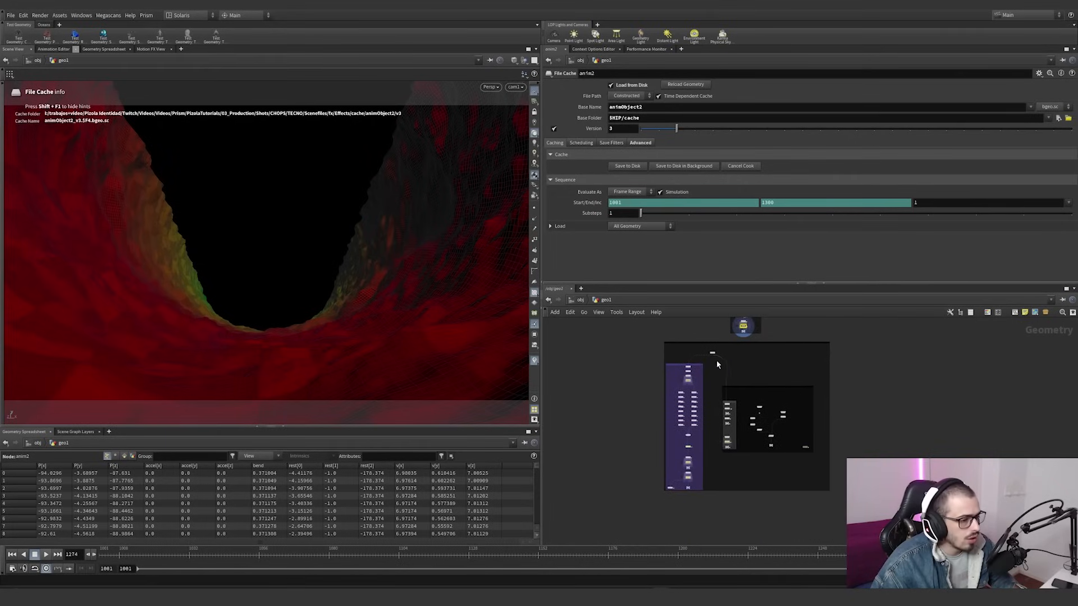
left_click(707, 333)
left_click(692, 335)
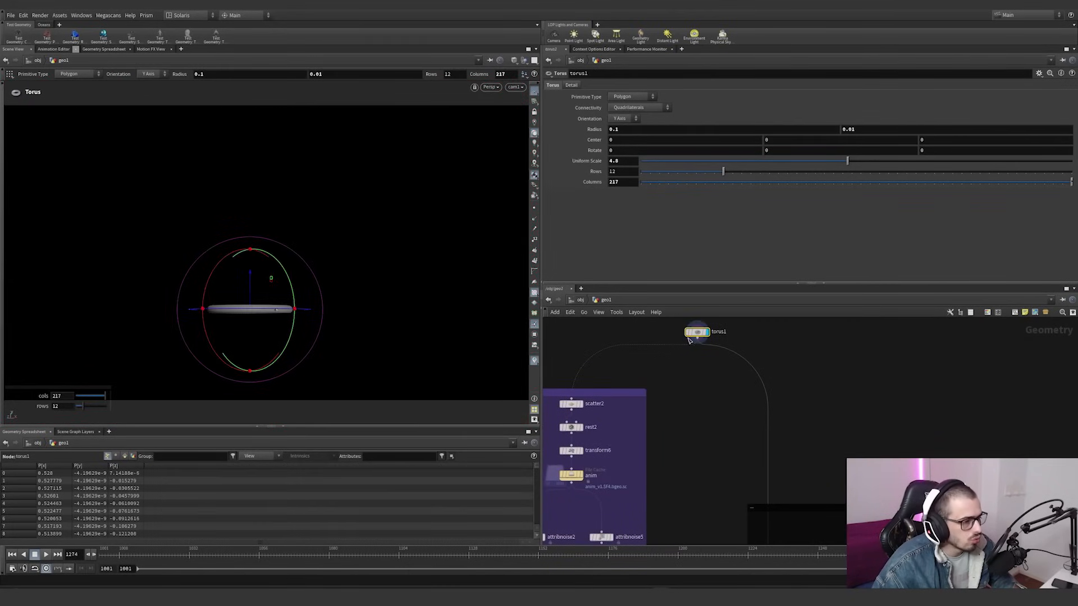
scroll(767, 379, "down", 5)
middle_click_drag(765, 390, 747, 374)
left_click_drag(269, 303, 267, 344, "alt")
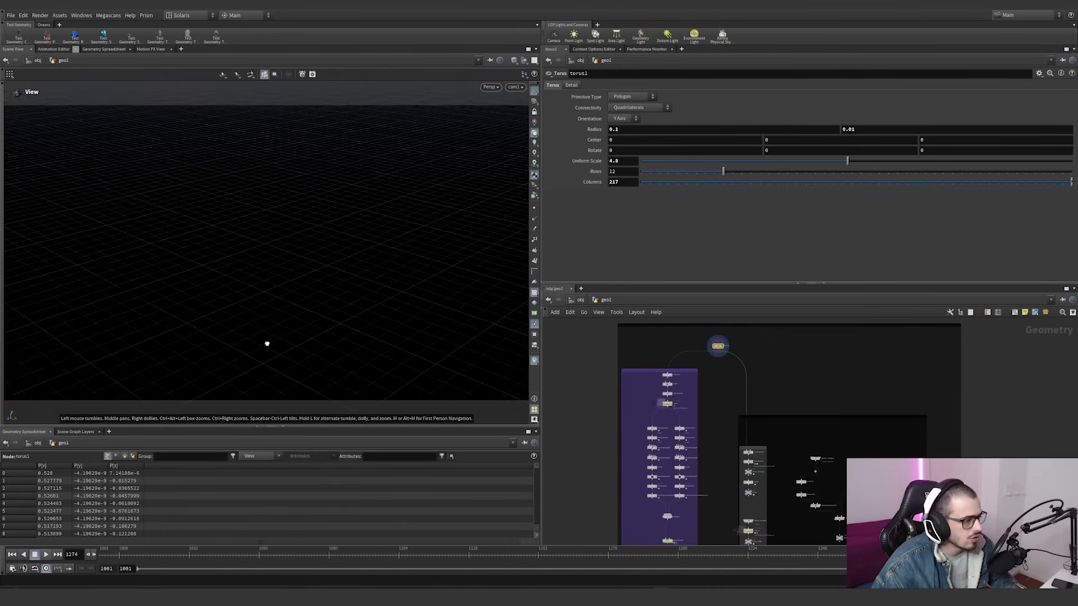
middle_click_drag(364, 181, 344, 235, "alt")
left_click_drag(320, 287, 326, 322, "alt")
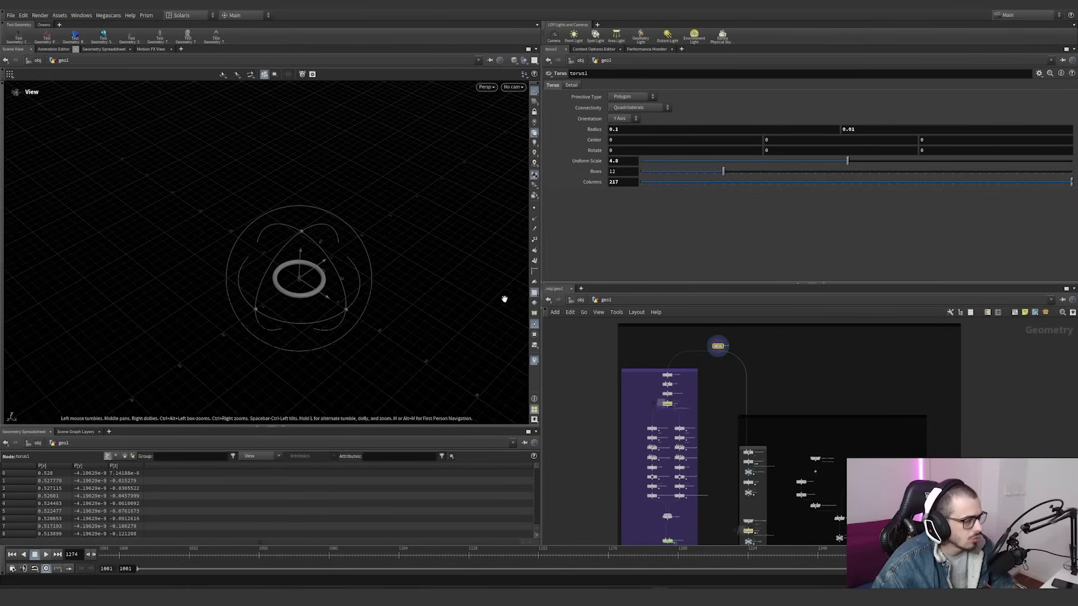
Display the uvunwrap2 node under the torus and view the ring up close
scroll(689, 379, "up", 6)
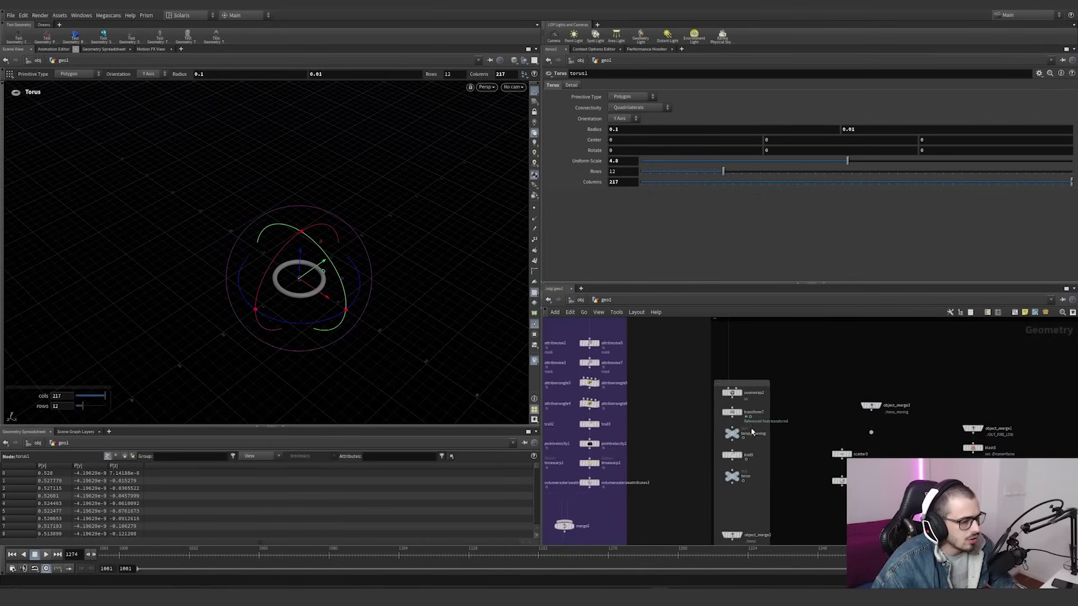
scroll(725, 387, "up", 4)
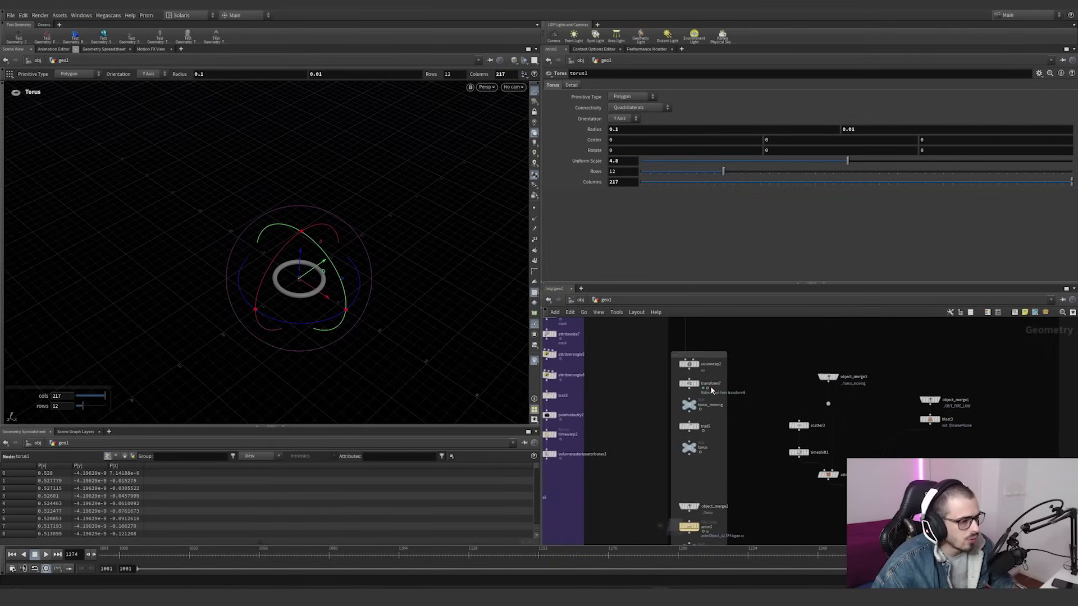
left_click(684, 359)
right_click_drag(333, 293, 513, 235, "alt")
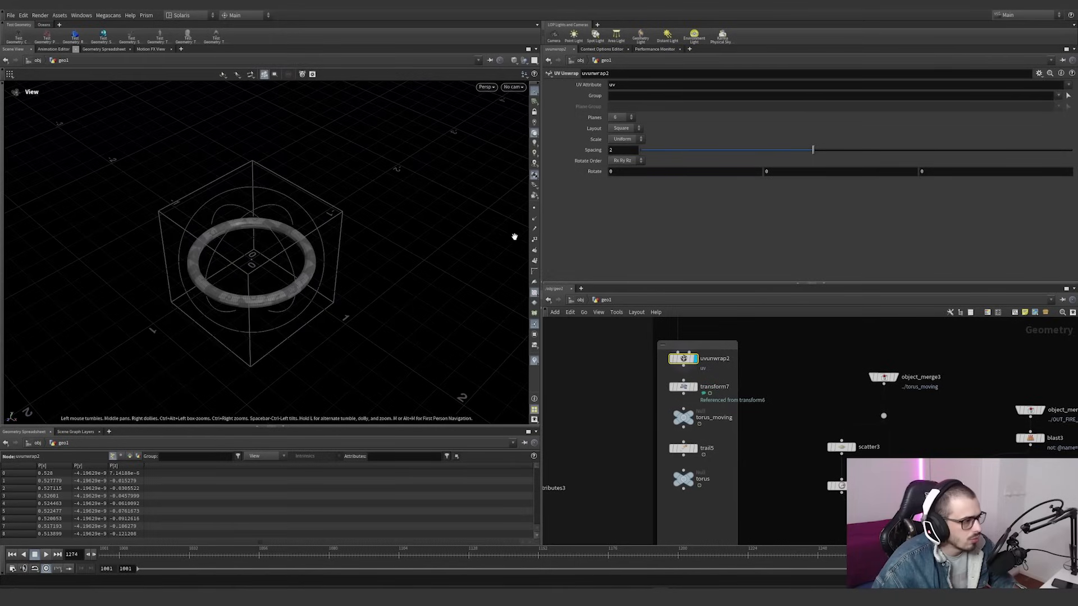
right_click_drag(273, 266, 345, 240, "alt")
Display the transform7 node and inspect its Rotate channel references to transform6
scroll(706, 393, "down", 4)
scroll(707, 395, "up", 3)
left_click(681, 382)
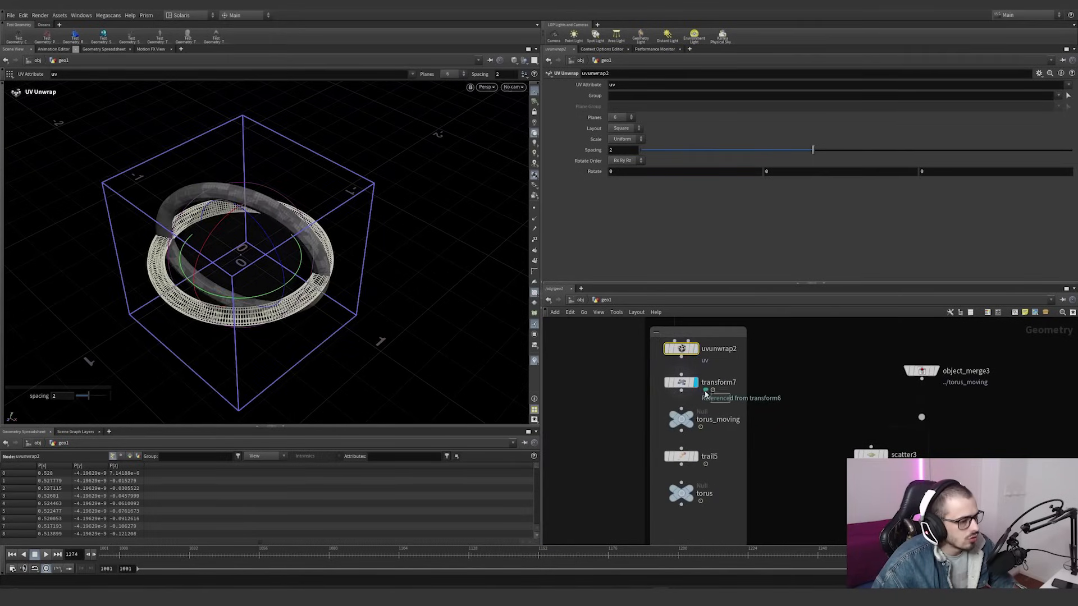
Display the scatter2 node in the purple network box and turn off the coloured normals in the viewport
scroll(730, 389, "down", 5)
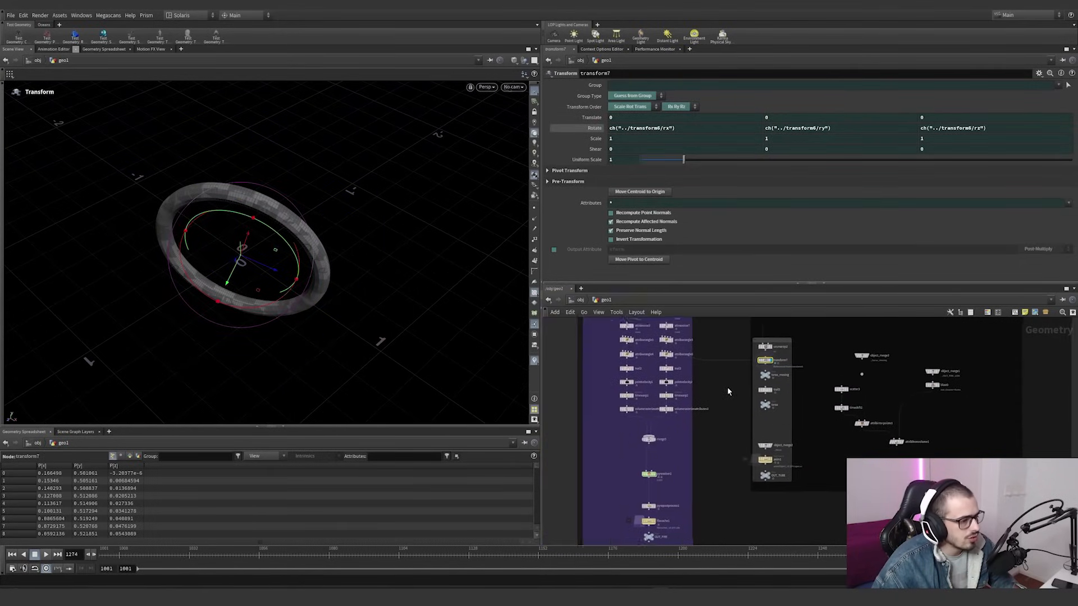
middle_click_drag(706, 365, 696, 396)
scroll(684, 380, "up", 4)
middle_click_drag(690, 342, 681, 402)
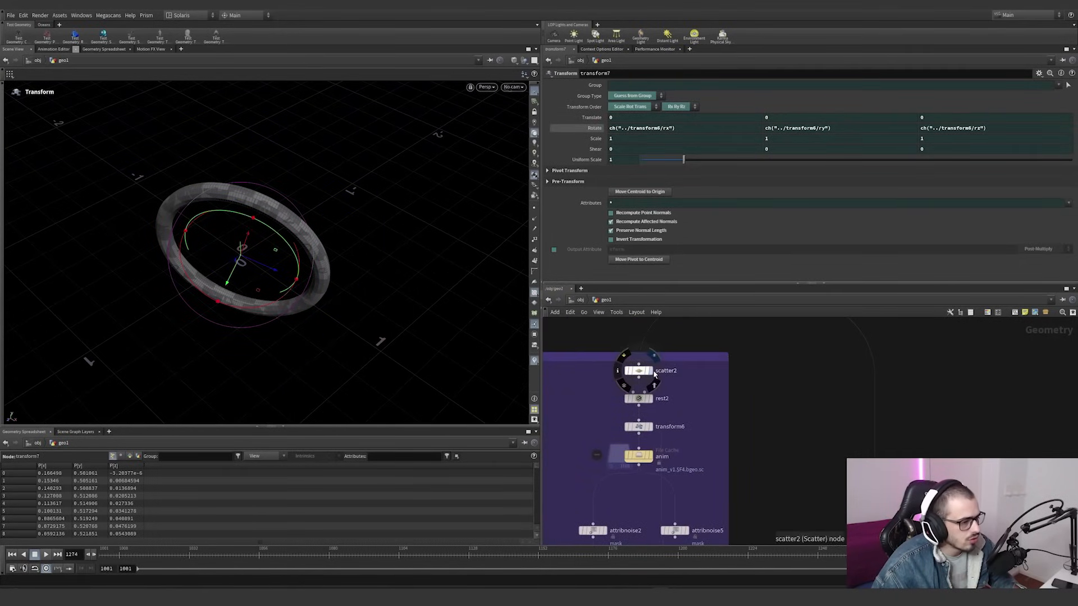
left_click(651, 370)
left_click_drag(685, 387, 603, 363)
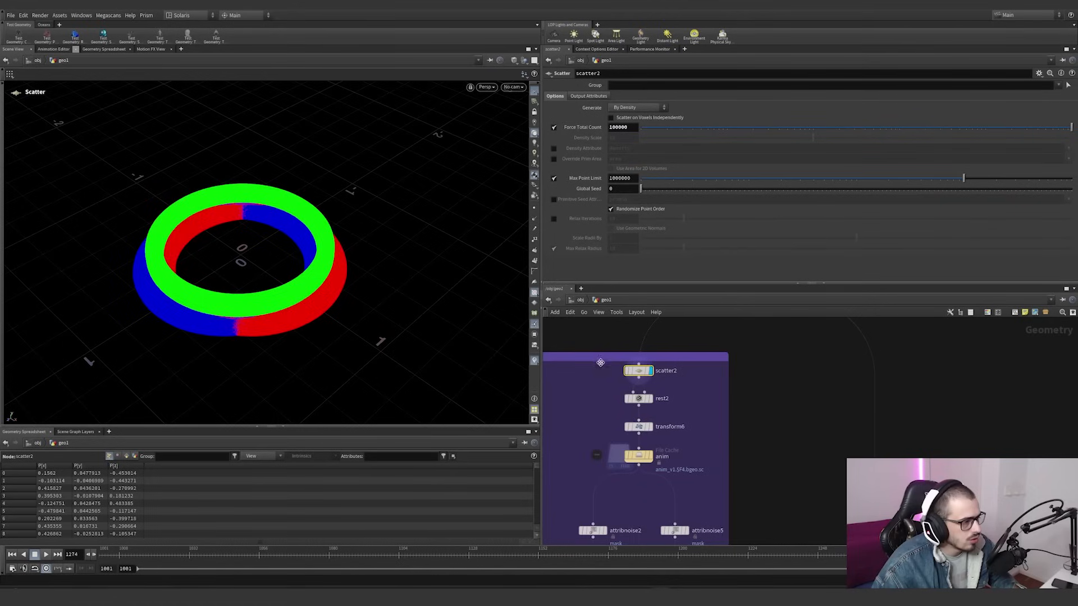
left_click(534, 327)
left_click_drag(329, 285, 325, 308, "alt")
Inspect the rest2 node's Rest Position settings and display the transform6 node below it
left_click(651, 398)
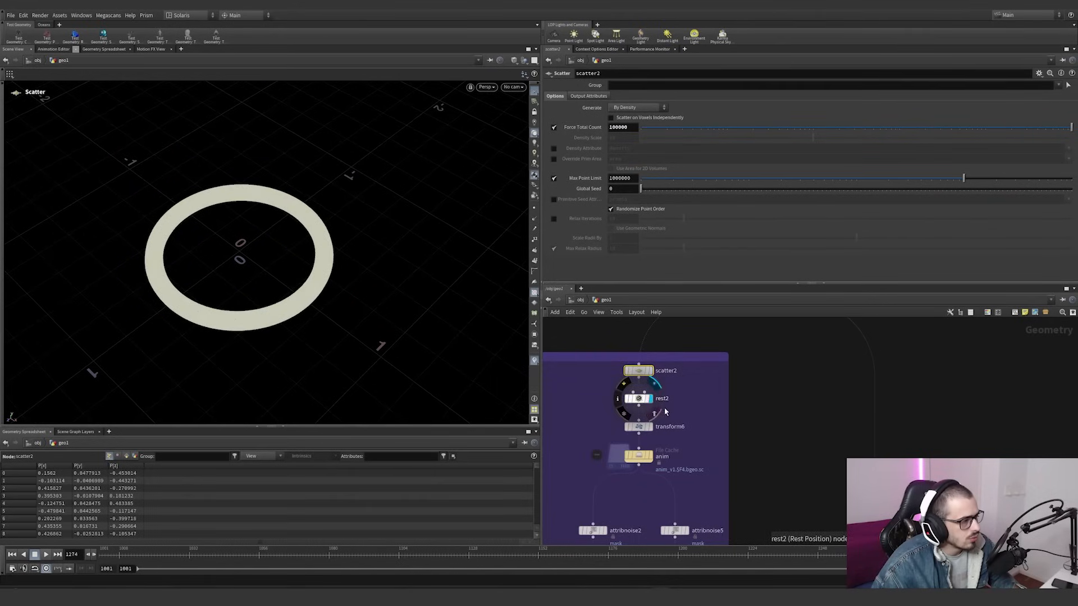
left_click(640, 398)
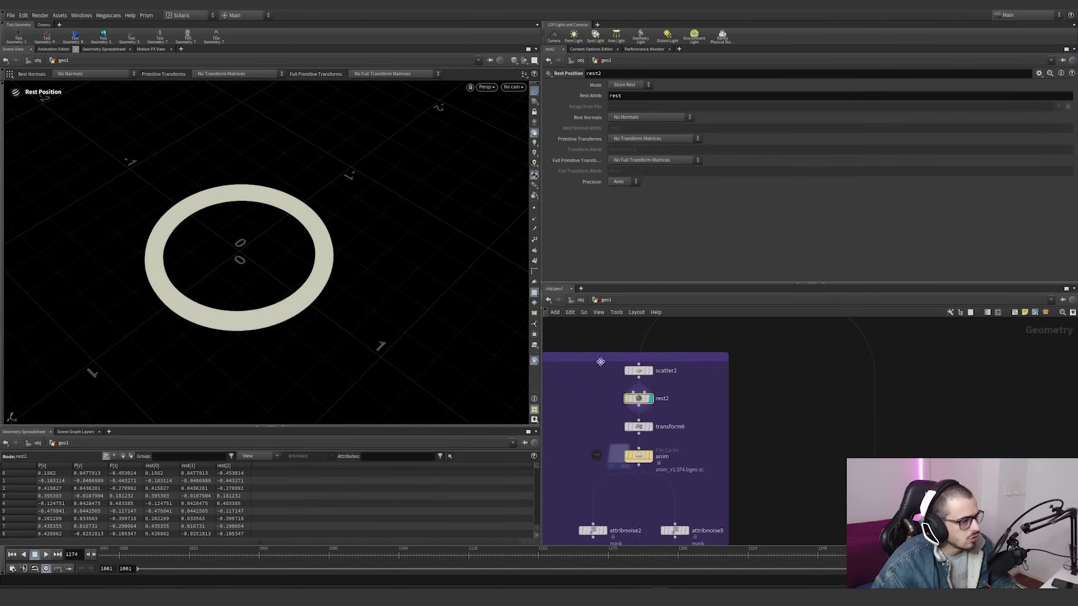
left_click(650, 427)
left_click(638, 426)
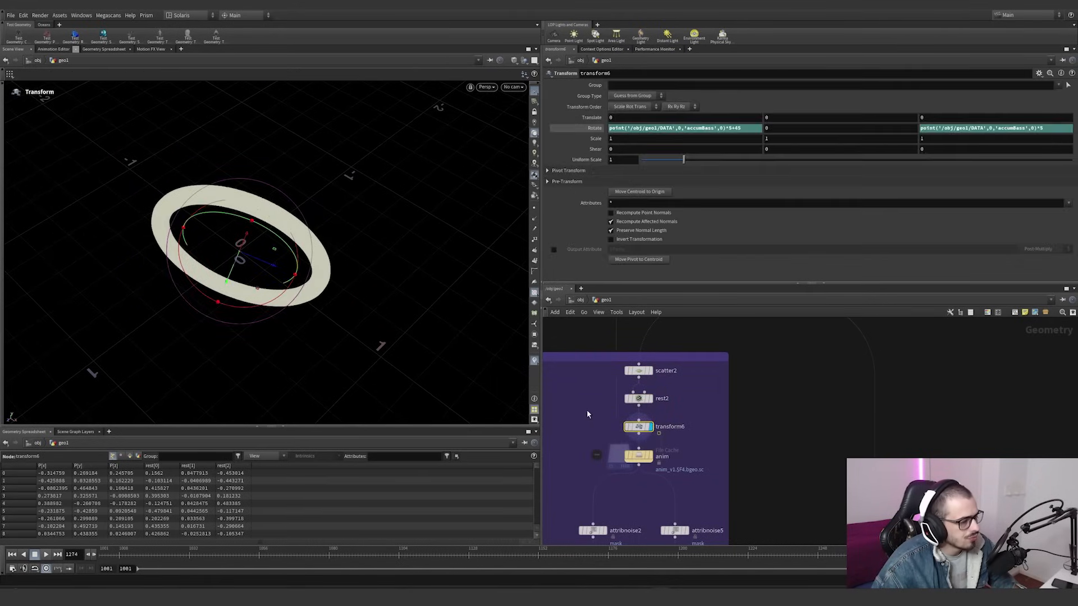
Examine the accumBass point expressions in the X and Z Rotate values of transform6
left_click(654, 128)
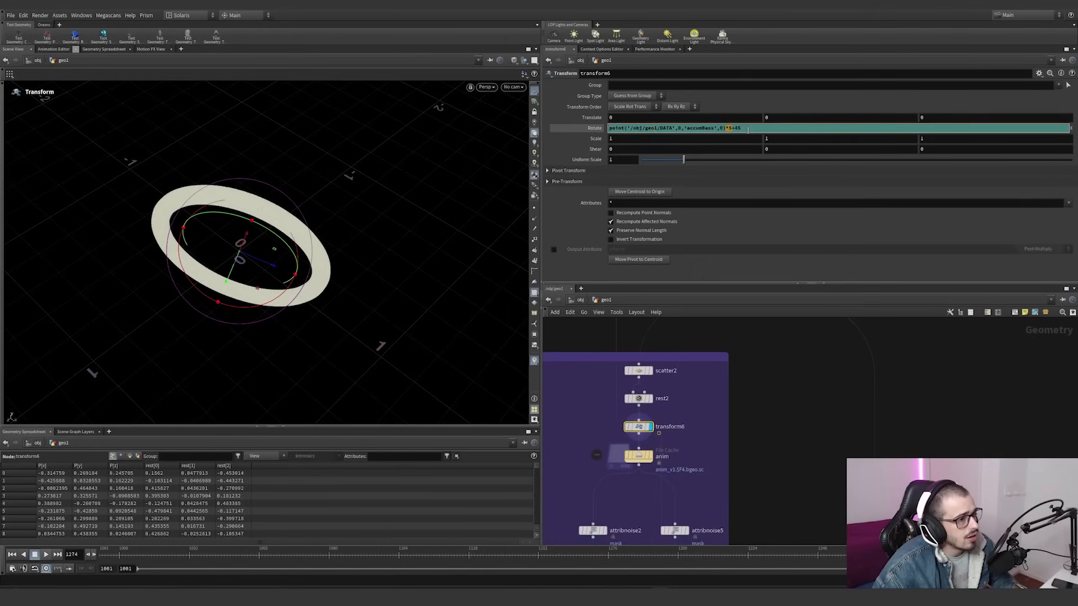
left_click(584, 127)
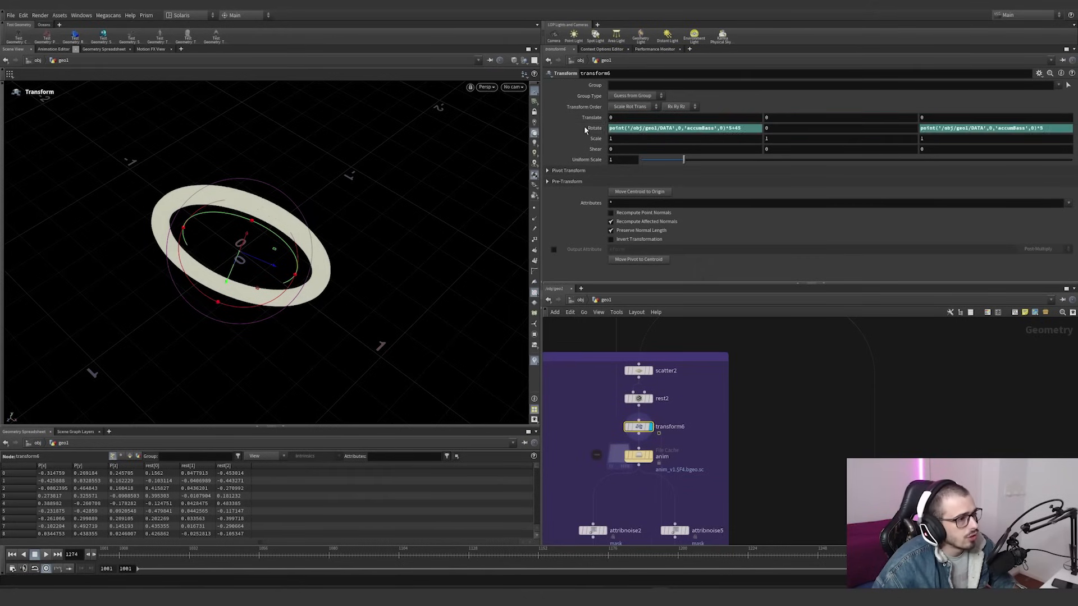
left_click(959, 129)
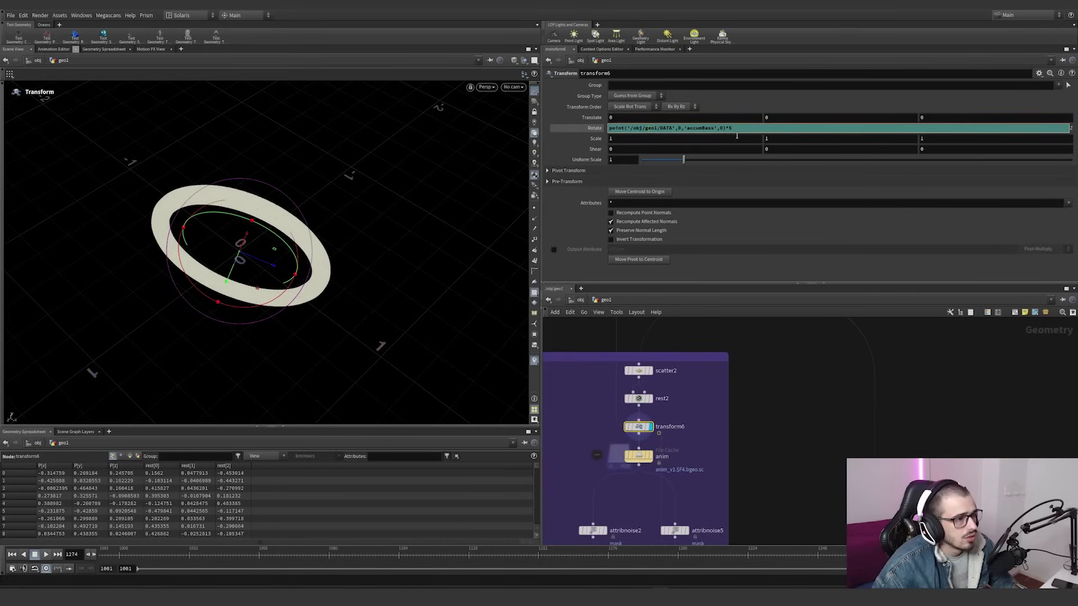
left_click_drag(684, 439, 625, 417)
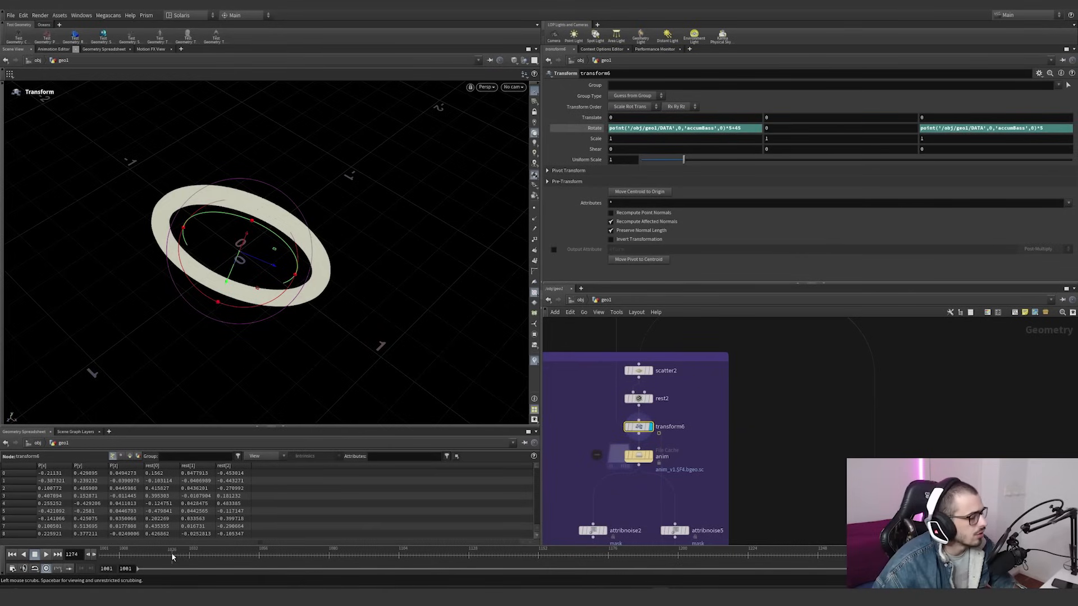
Play the animation to preview the scattered ring's music-driven rotation from transform6, and stop it
left_click(251, 549)
left_click(46, 554)
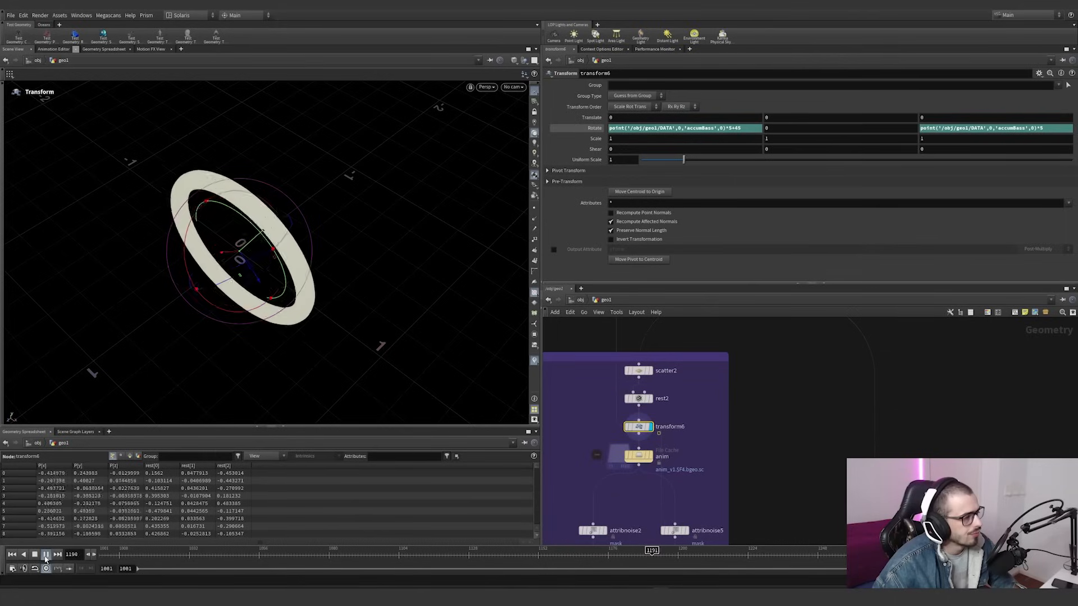
left_click(45, 558)
Display transform7 in the torus geometry branch and play the animation to preview its referenced rotation
scroll(739, 444, "down", 5)
middle_click_drag(742, 458, 640, 392)
scroll(699, 447, "up", 5)
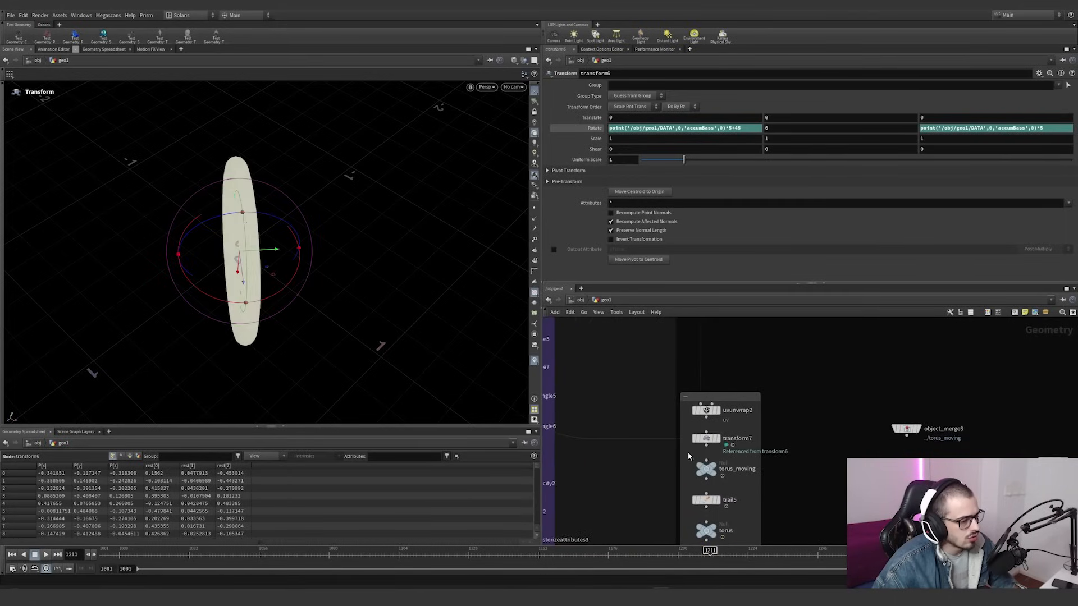
left_click(708, 438)
left_click(717, 441)
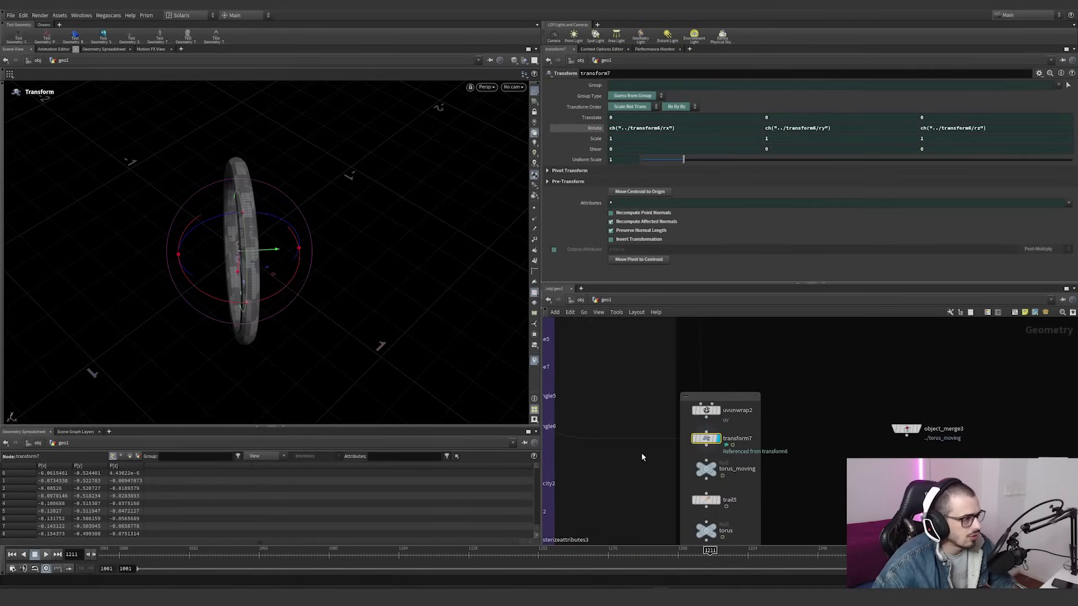
left_click(46, 555)
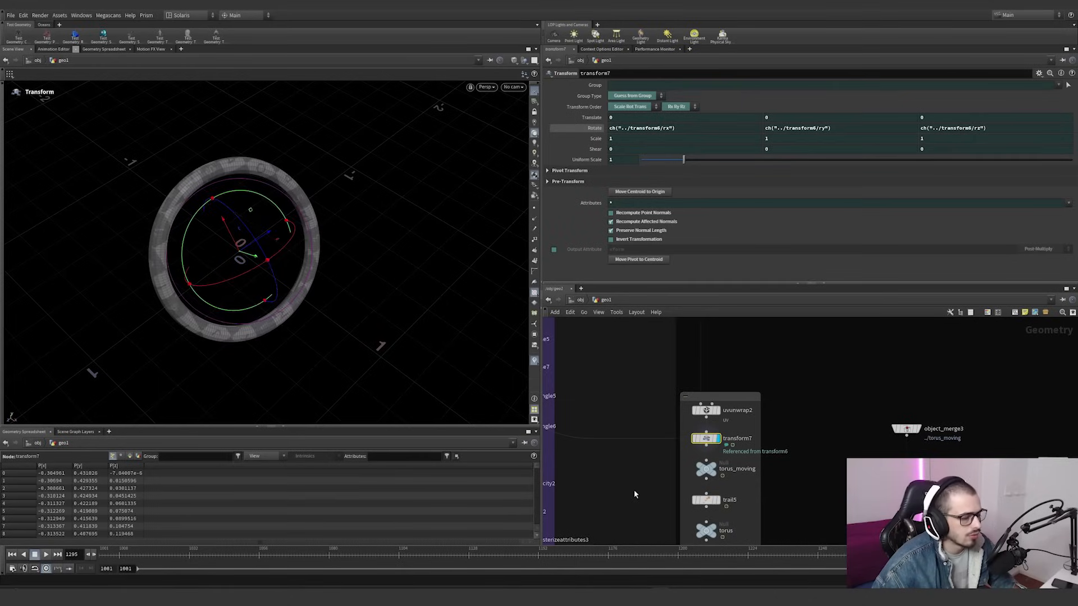
Display the torus_moving null in the torus branch and view the nodes around it
scroll(713, 427, "down", 2)
left_click(708, 446)
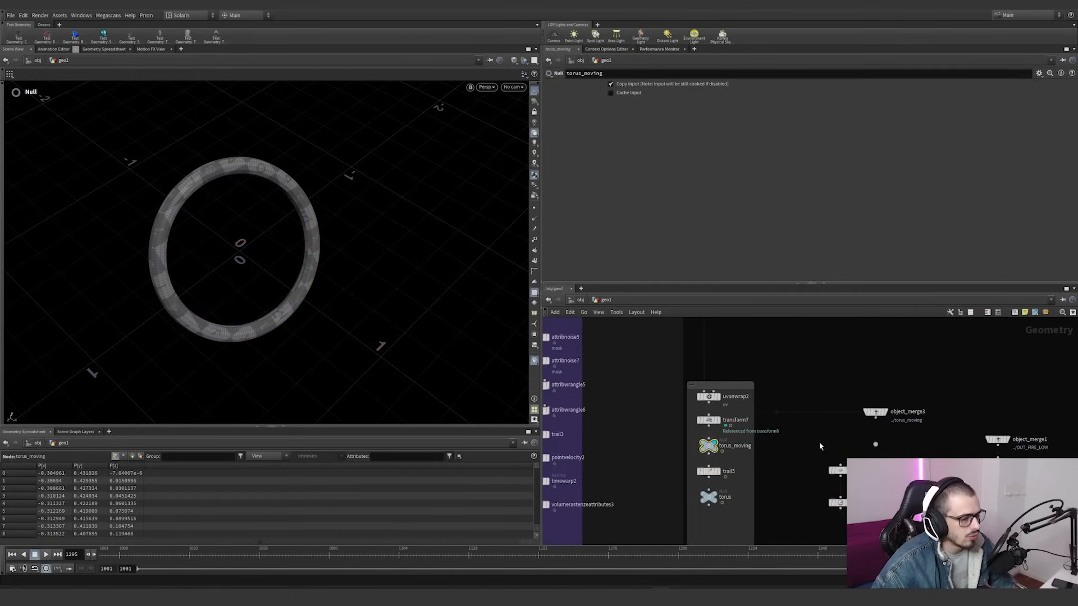
scroll(927, 417, "down", 2)
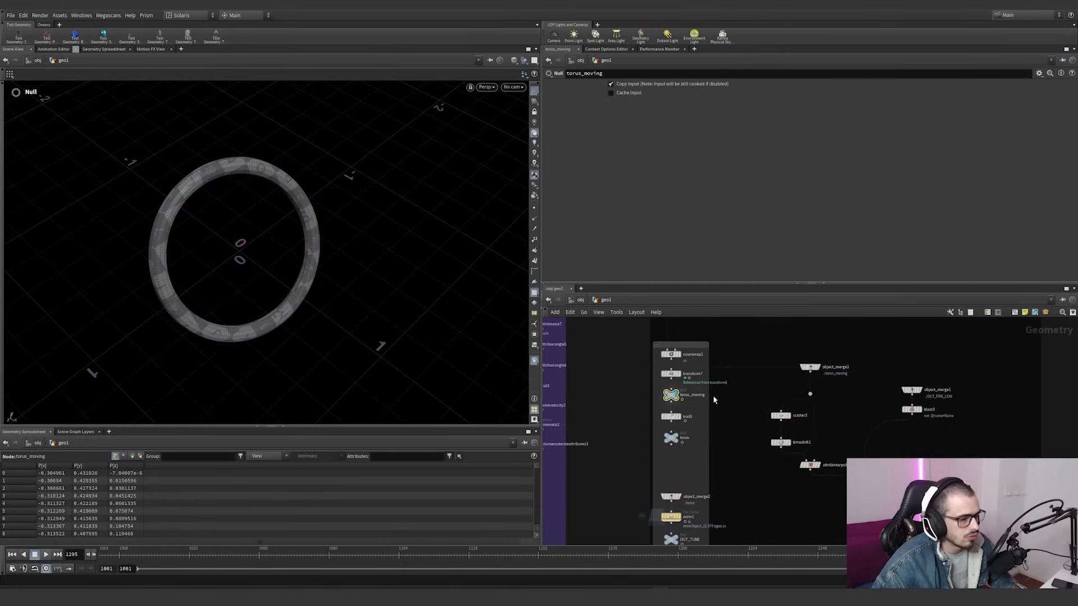
scroll(754, 390, "down", 3)
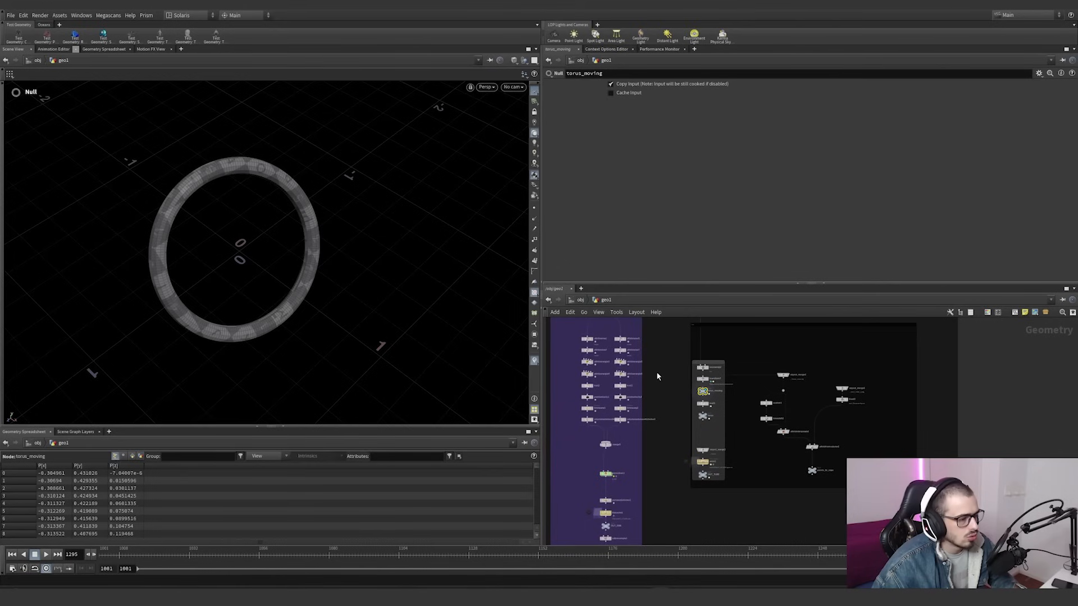
Inspect the Compute Velocity settings of trail5 and display the torus null below it
scroll(658, 377, "up", 5)
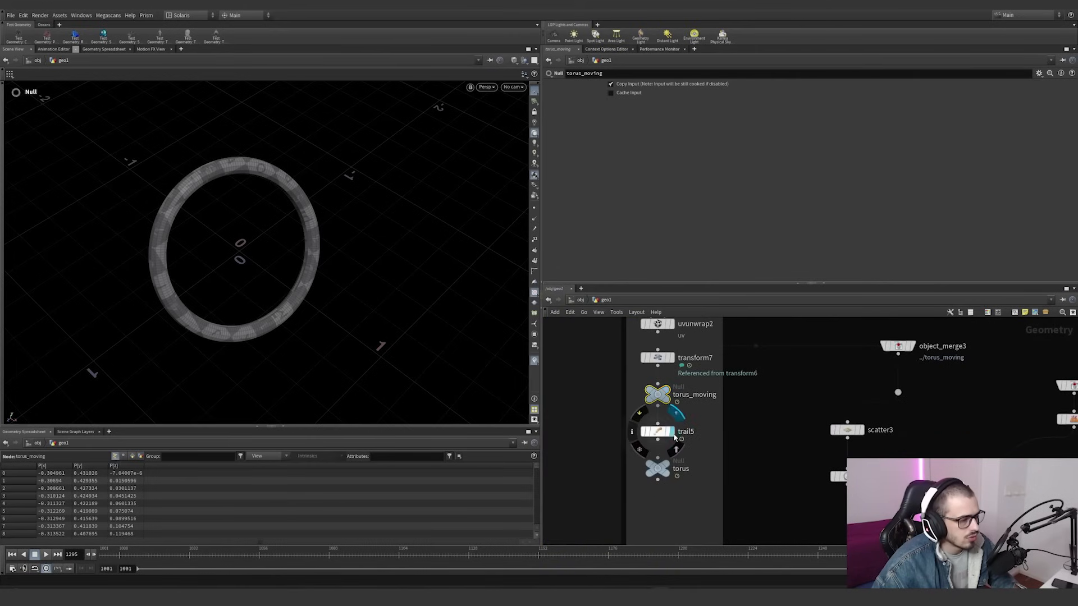
left_click(674, 436)
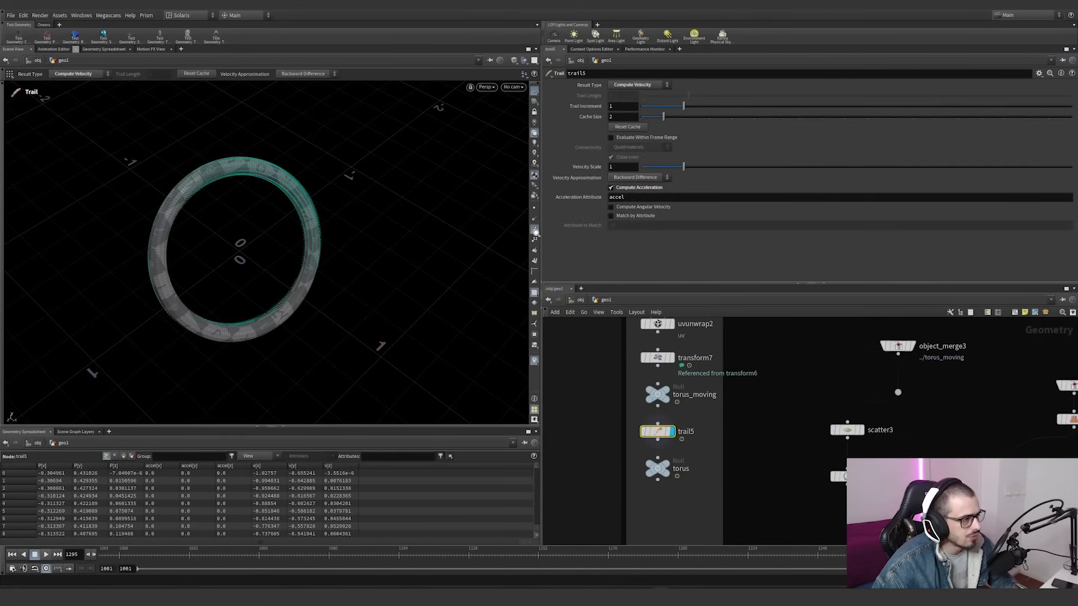
left_click(658, 469)
scroll(679, 483, "down", 5)
middle_click_drag(679, 481, 707, 421)
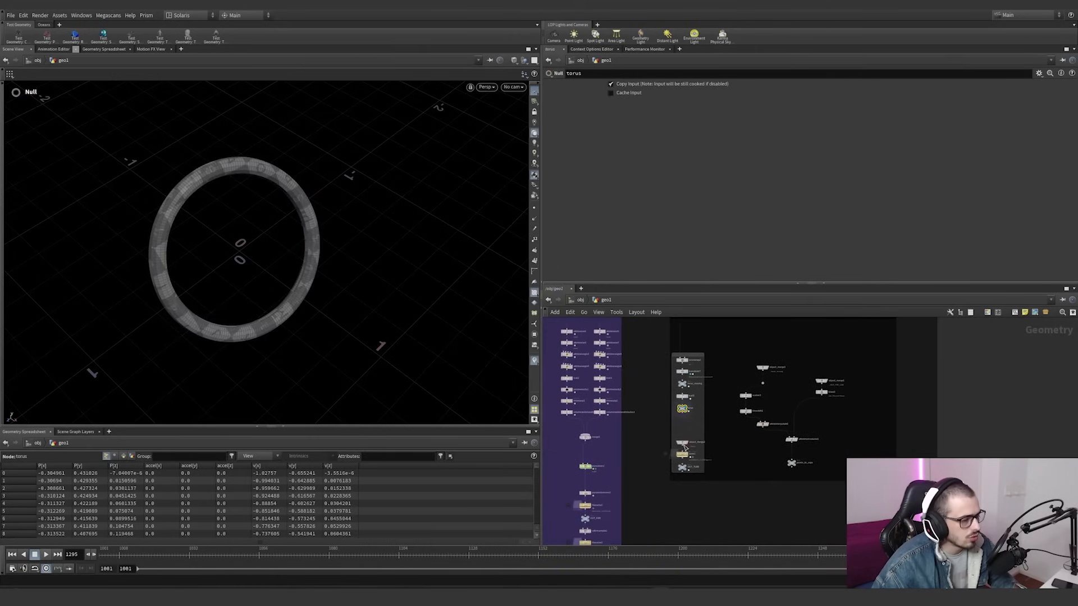
Display the anim file cache below transform6 and play the animation to preview the cached ring, stopping it afterward
left_click_drag(732, 434, 716, 471)
left_click_drag(726, 495, 829, 481)
middle_click_drag(596, 321, 666, 448)
scroll(654, 401, "up", 5)
left_click(644, 434)
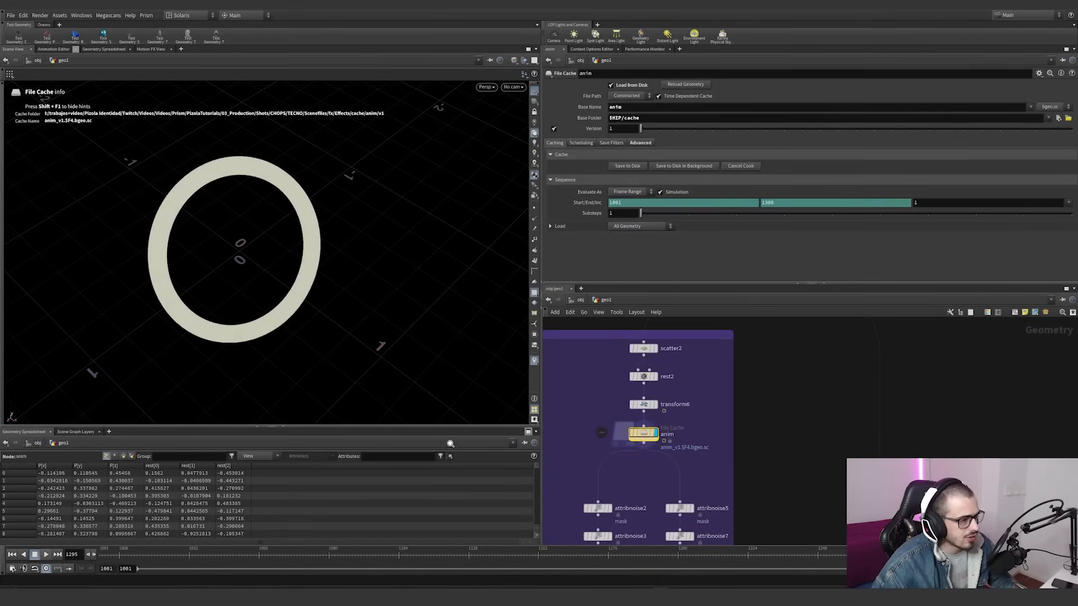
left_click(247, 556)
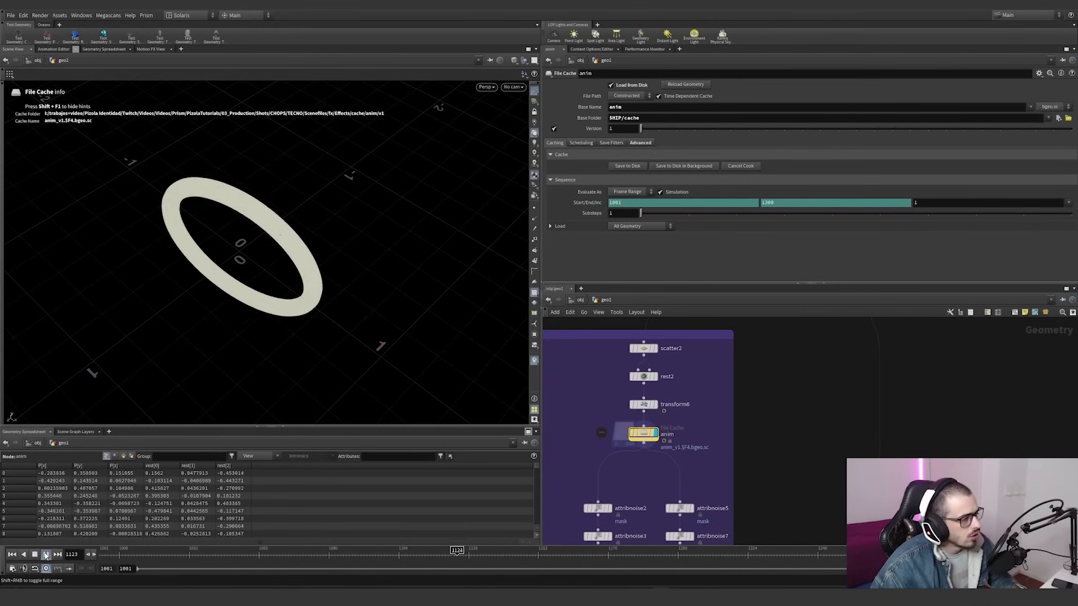
left_click(35, 555)
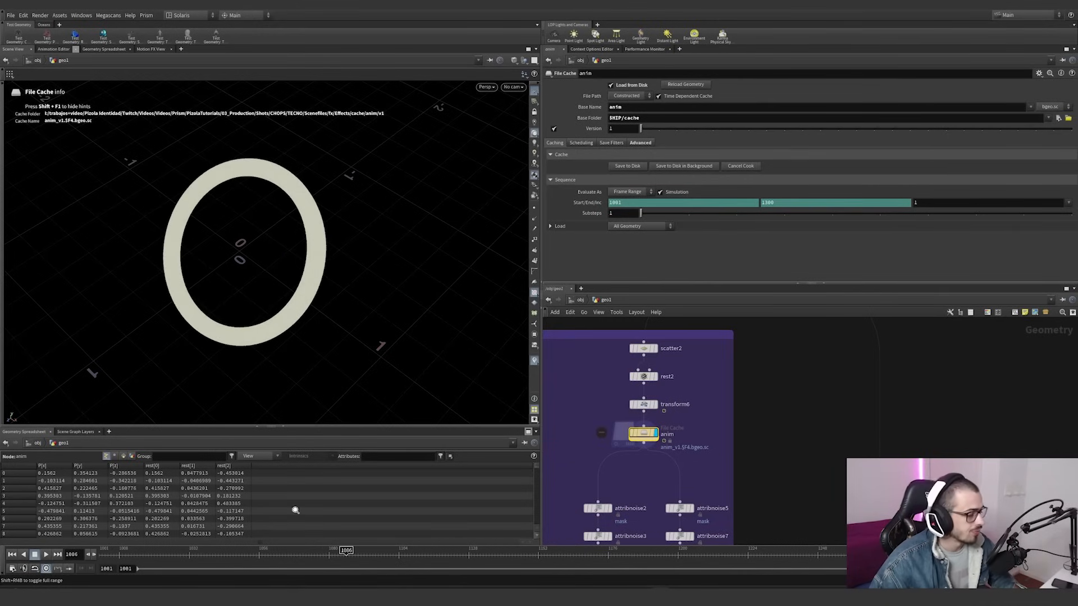
Display attribnoise2 below the anim cache and check its node information, closing the information window
middle_click_drag(655, 467, 667, 392)
scroll(630, 431, "up", 2)
scroll(652, 413, "down", 5)
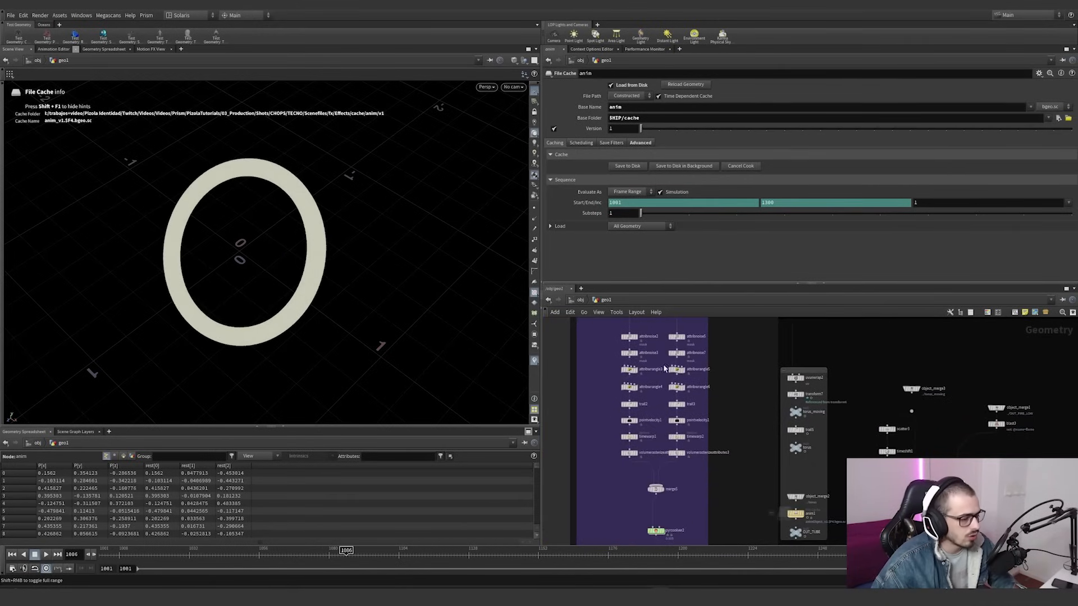
middle_click_drag(655, 391, 664, 408)
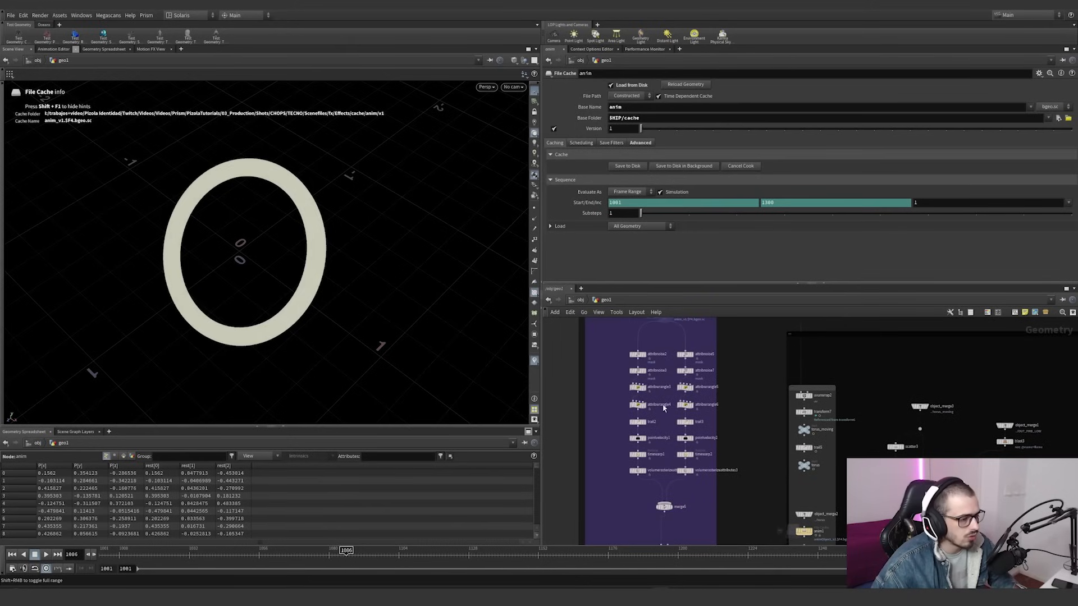
scroll(665, 368, "up", 2)
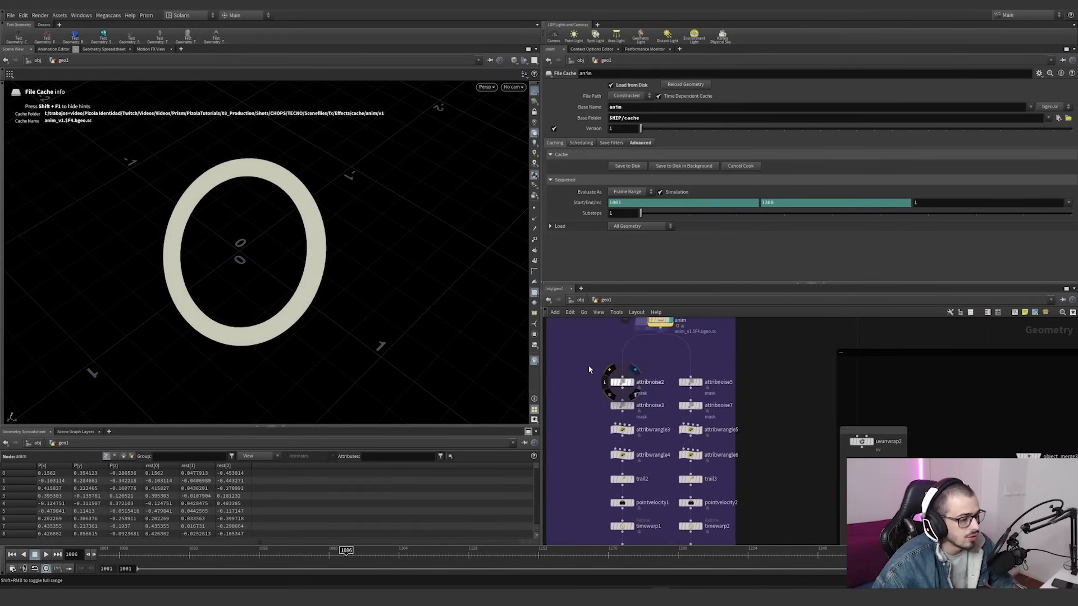
left_click(624, 383)
left_click(606, 383)
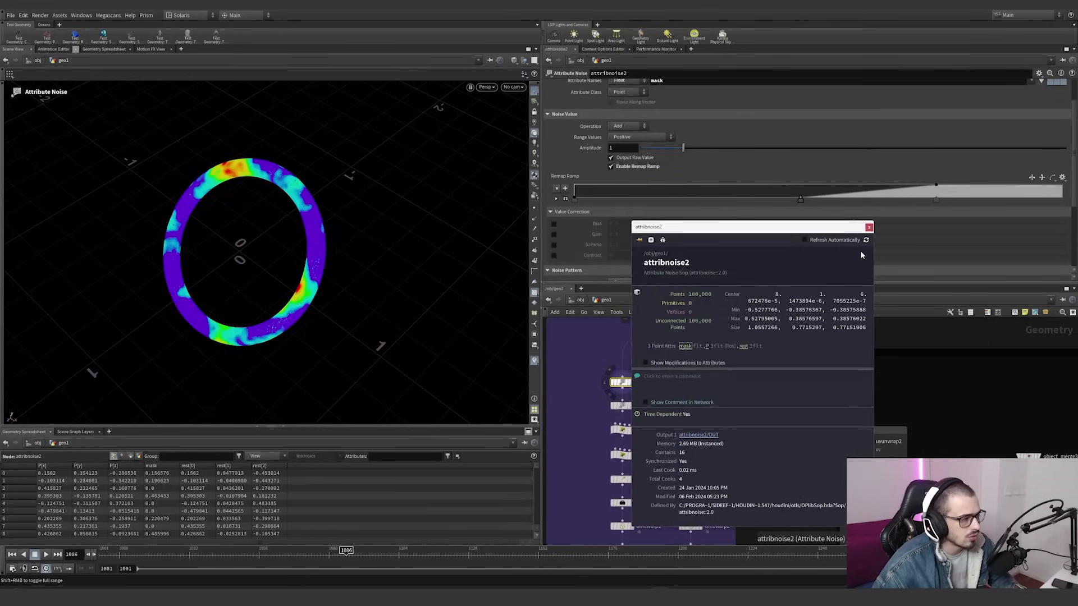
left_click(868, 228)
scroll(579, 149, "up", 1)
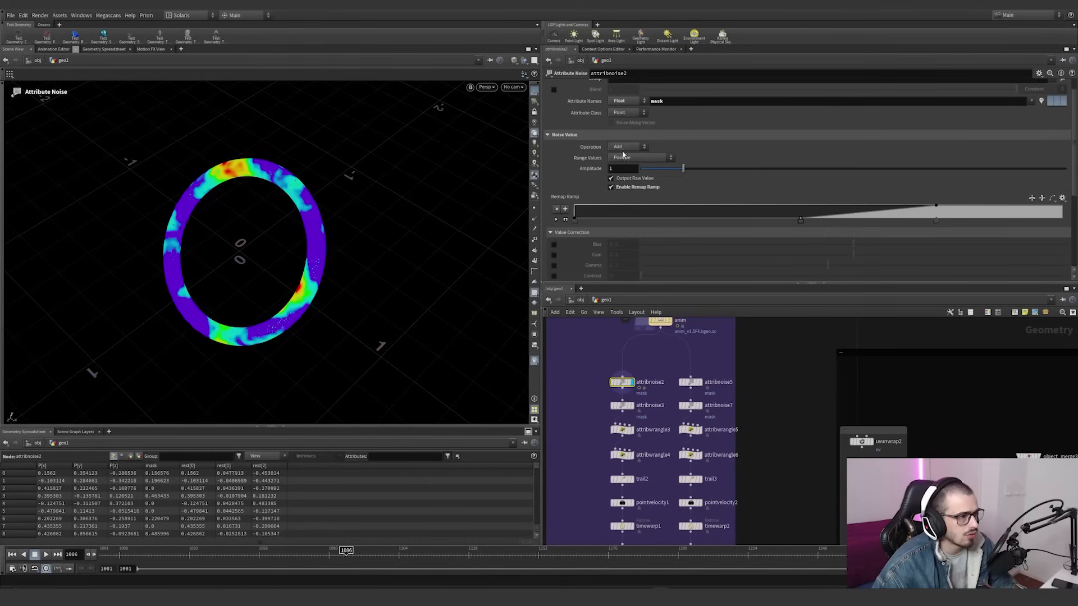
Examine attribnoise2's remap ramp and rest Location Attribute, and scrub the timeline to preview the animated mask
left_click(620, 188)
left_click(620, 188)
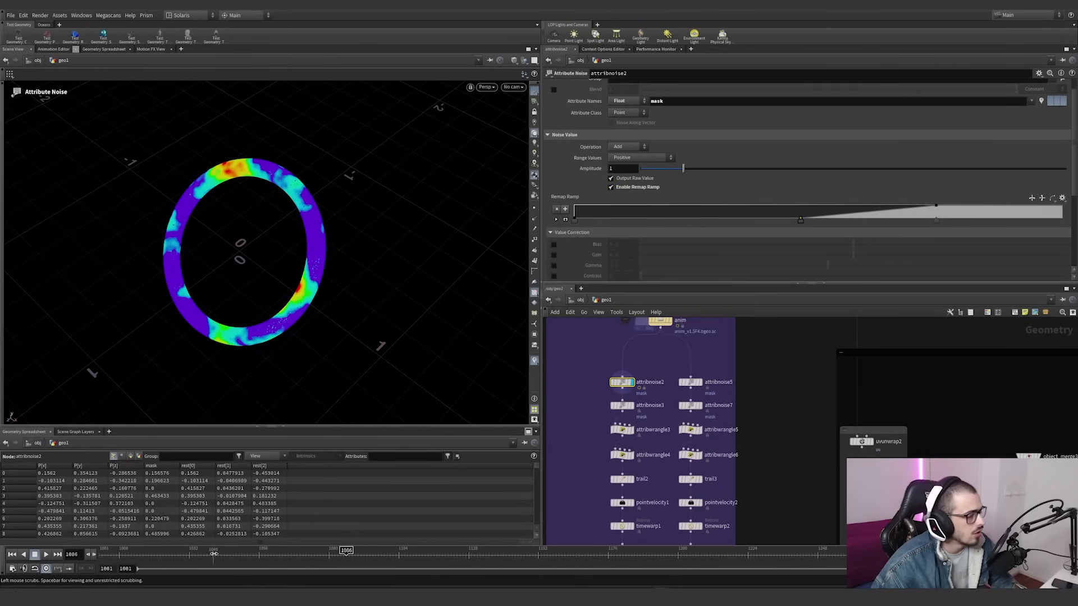
left_click_drag(347, 551, 602, 551)
scroll(578, 231, "down", 2)
scroll(579, 232, "down", 2)
double_click(613, 221)
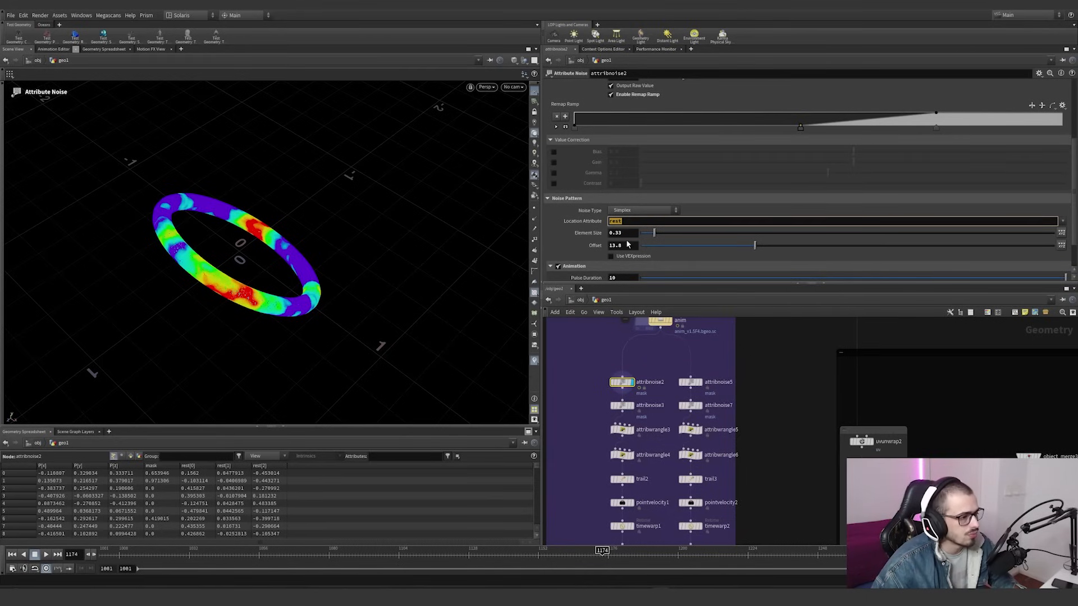
scroll(597, 264, "down", 2)
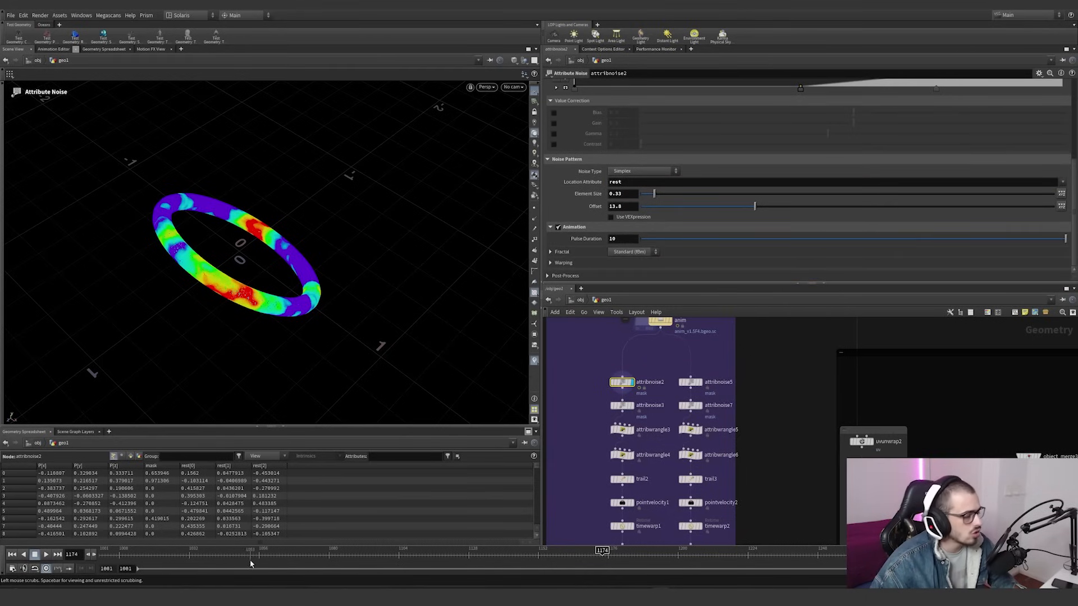
left_click_drag(251, 563, 474, 556)
Display attribnoise3 and examine its noise value and noise pattern settings for the mask attribute
left_click(629, 405)
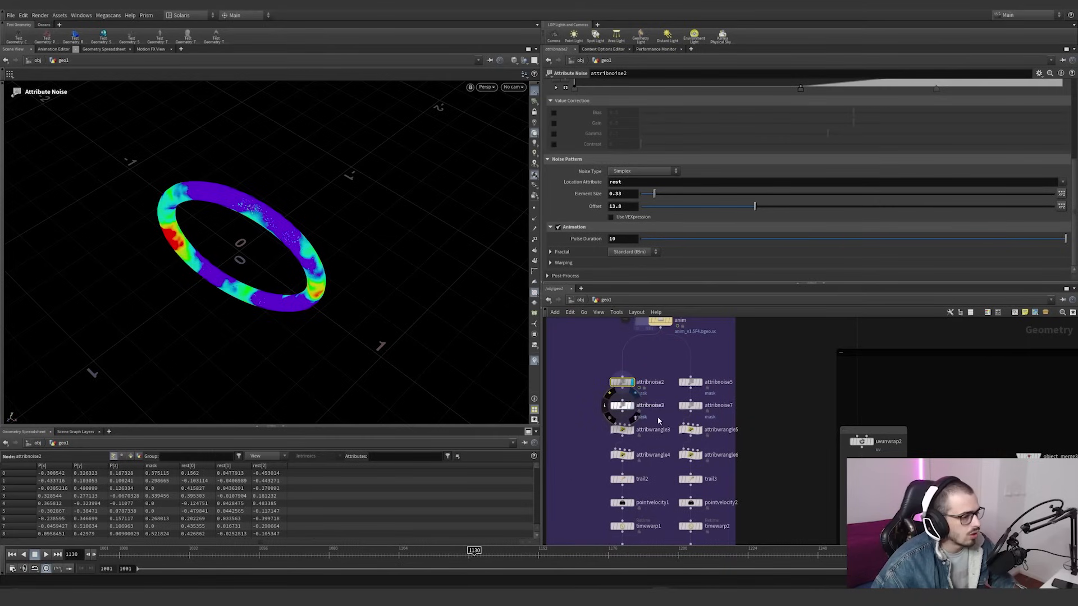
scroll(578, 225, "up", 3)
scroll(574, 226, "up", 3)
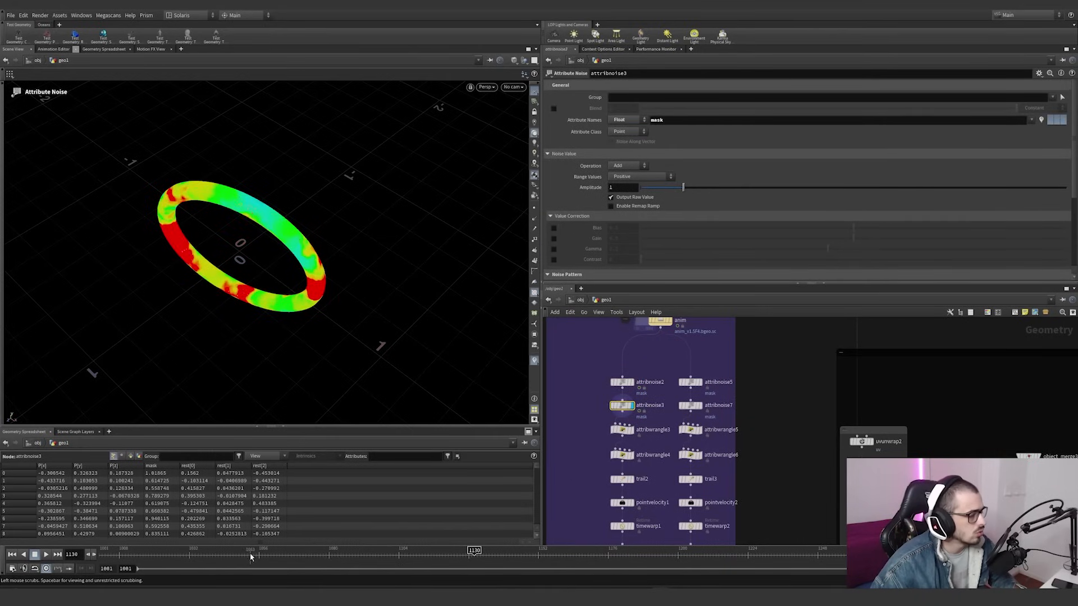
scroll(577, 244, "down", 3)
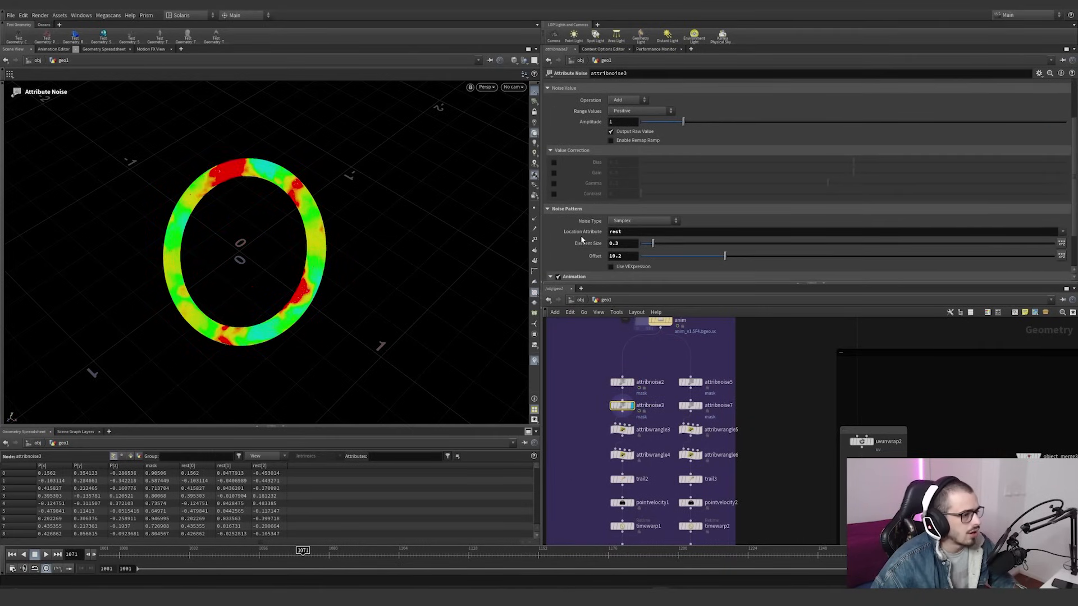
Compare the noise settings of attribnoise2 and attribnoise3, and scrub the timeline to preview the combined mask
left_click(631, 382)
scroll(578, 254, "down", 2)
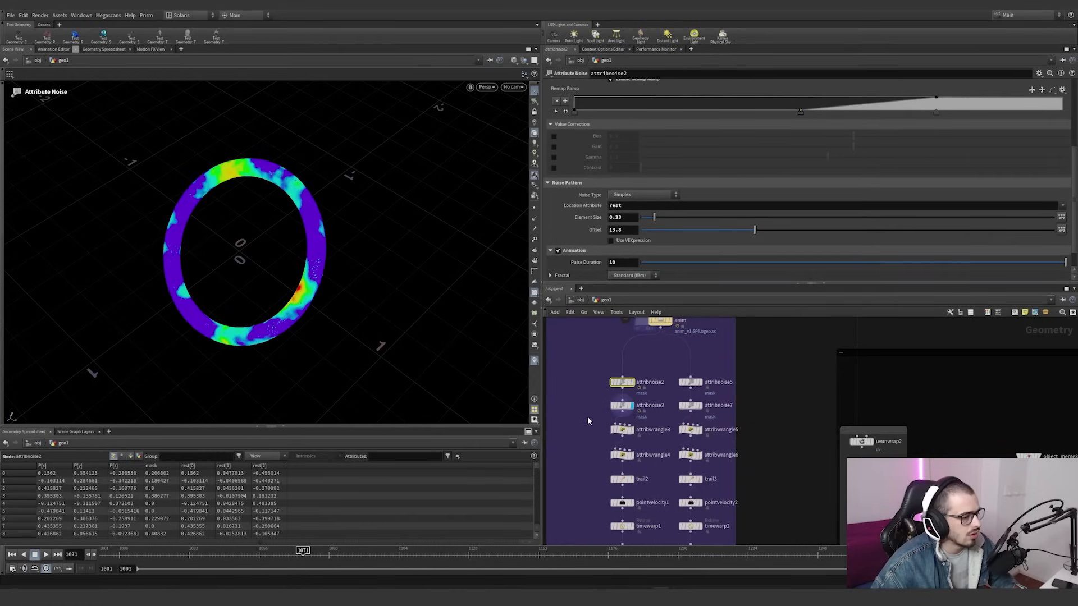
left_click(631, 406)
left_click(631, 382)
left_click(631, 406)
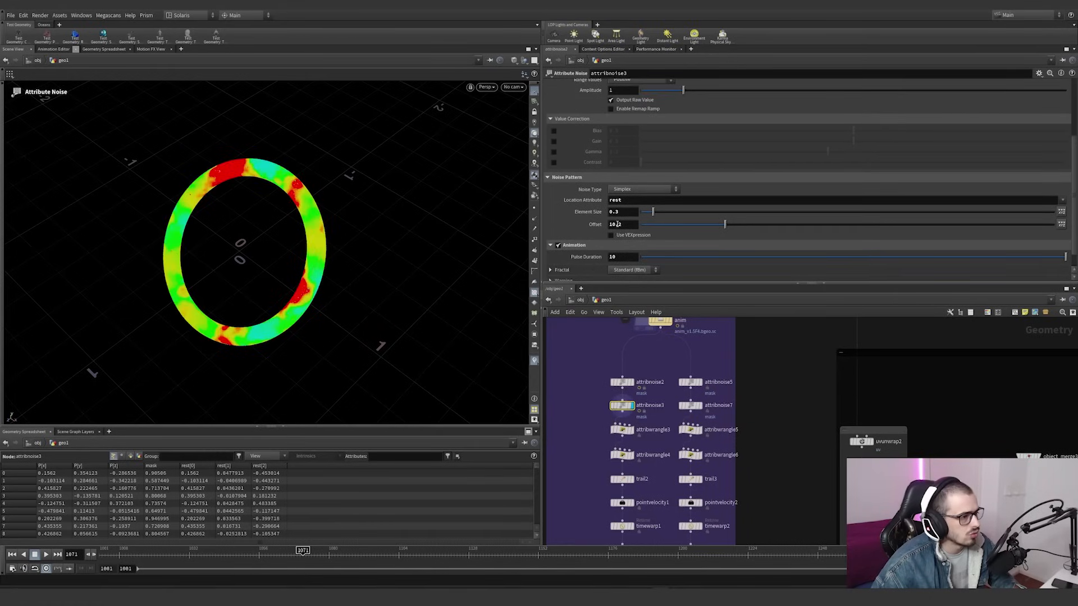
scroll(585, 200, "down", 1)
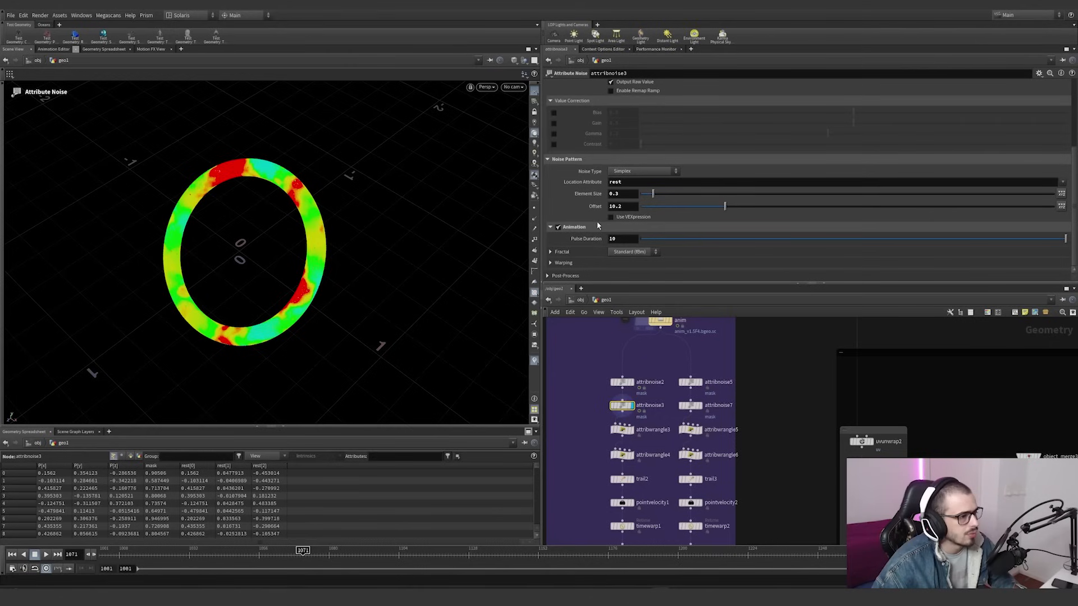
left_click_drag(304, 553, 524, 556)
Display attribwrangle3 and examine its X, Z and Contrast ramps and its VEX expression
left_click(624, 430)
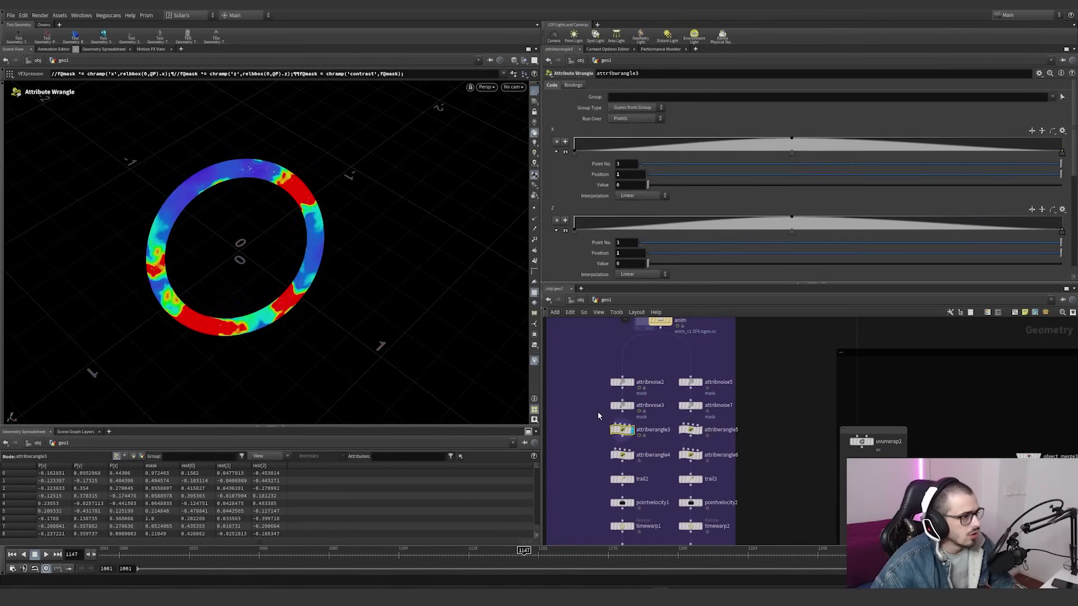
scroll(571, 188, "down", 2)
scroll(564, 208, "down", 5)
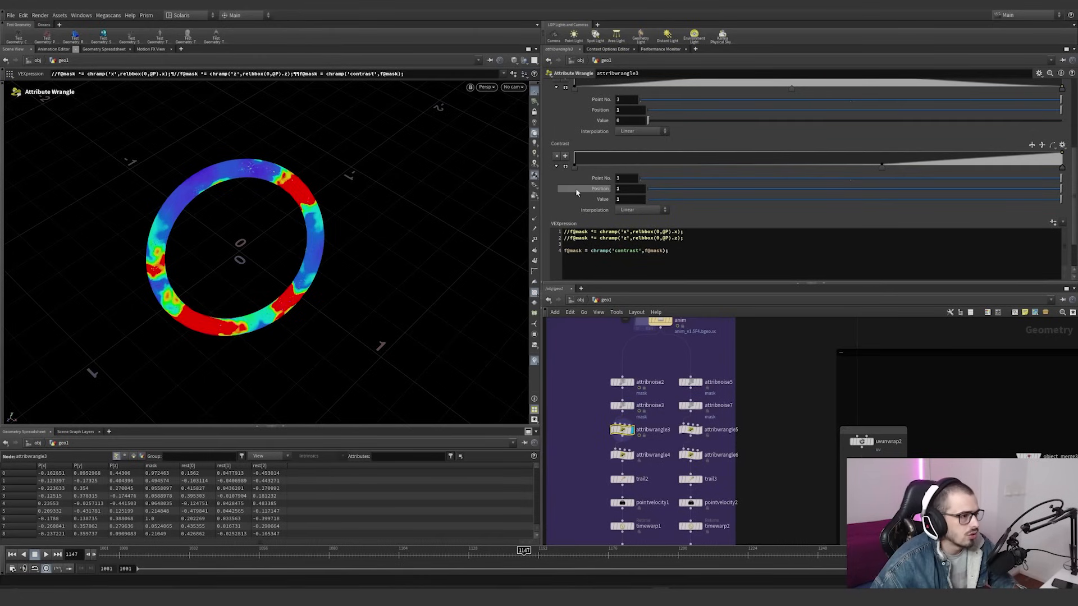
scroll(555, 144, "up", 3)
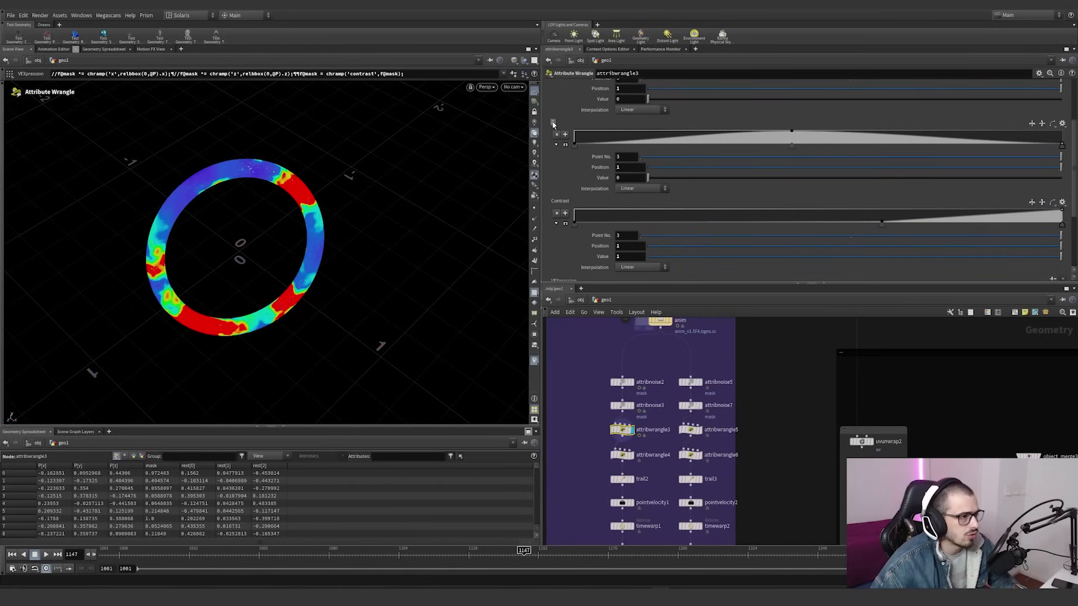
Delete the X and Z ramp spare parameters from attribwrangle3, keeping only the Contrast ramp
right_click(552, 125)
mouse_move(604, 293)
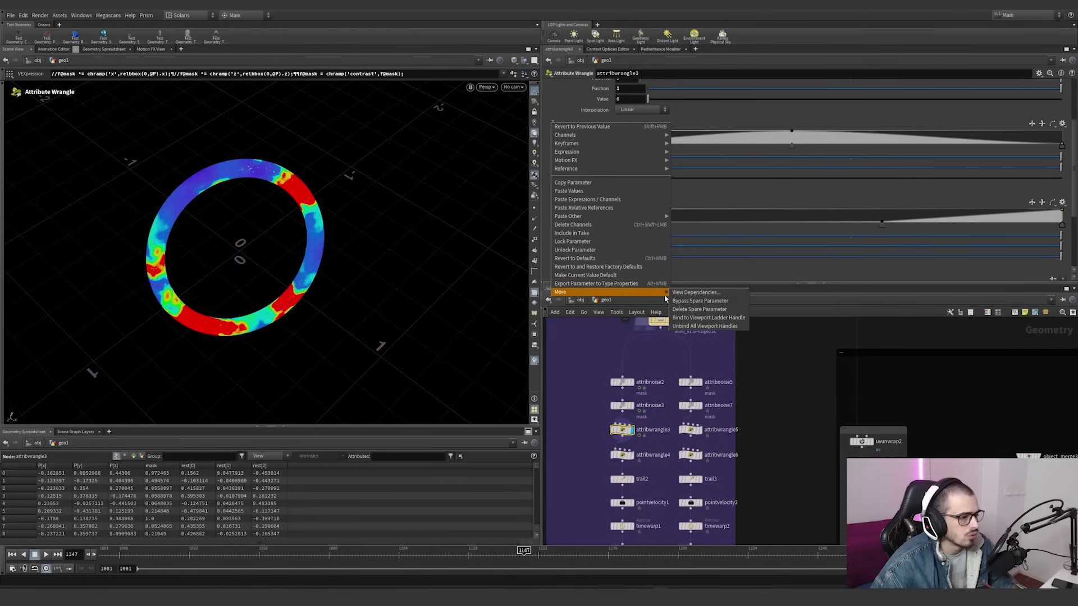
left_click(699, 309)
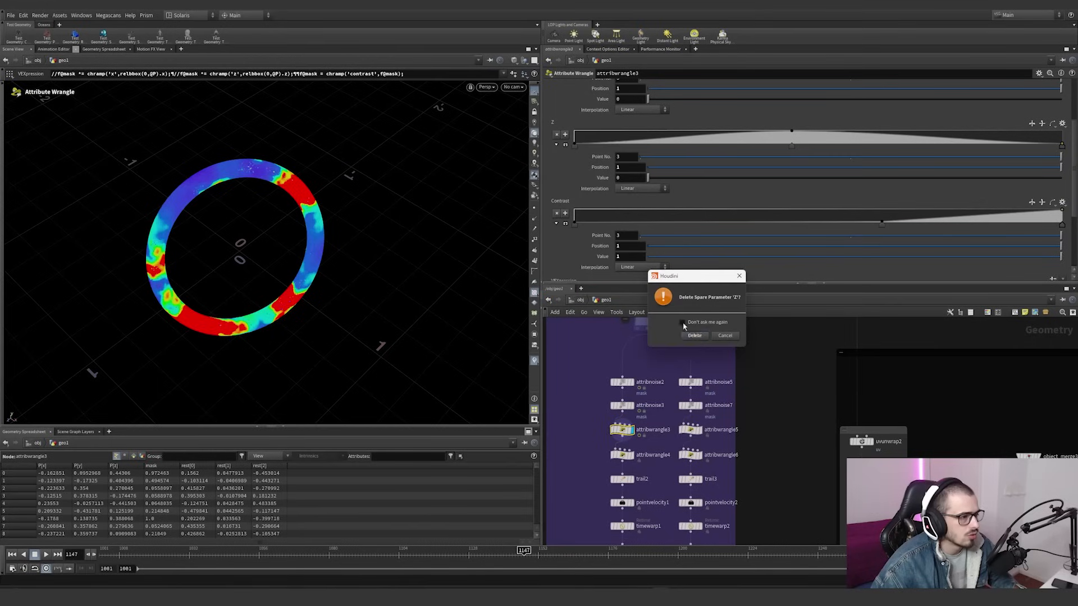
left_click(695, 335)
right_click(553, 130)
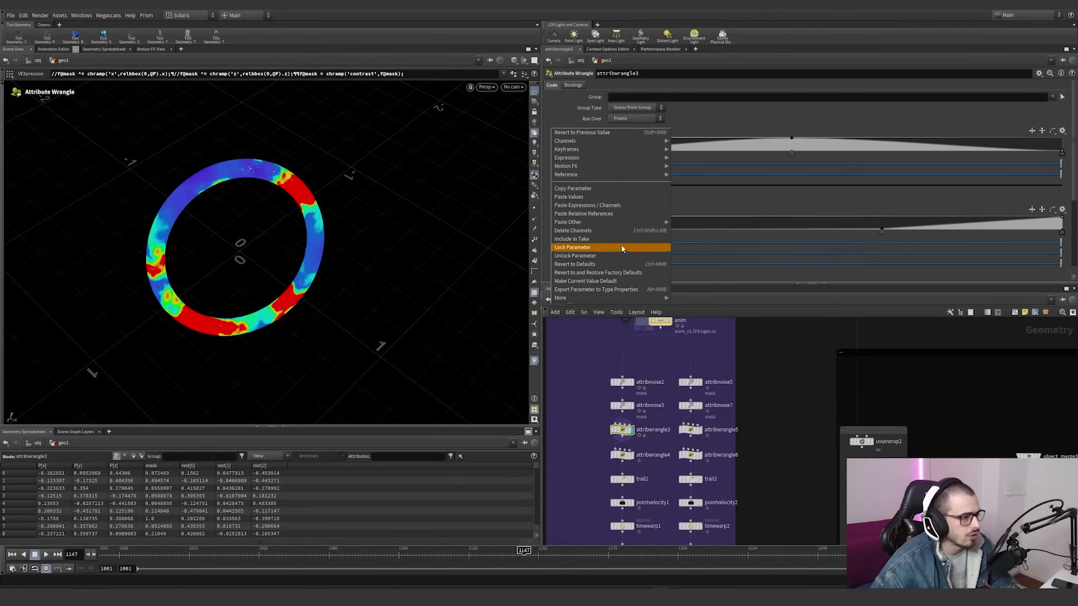
left_click(585, 438)
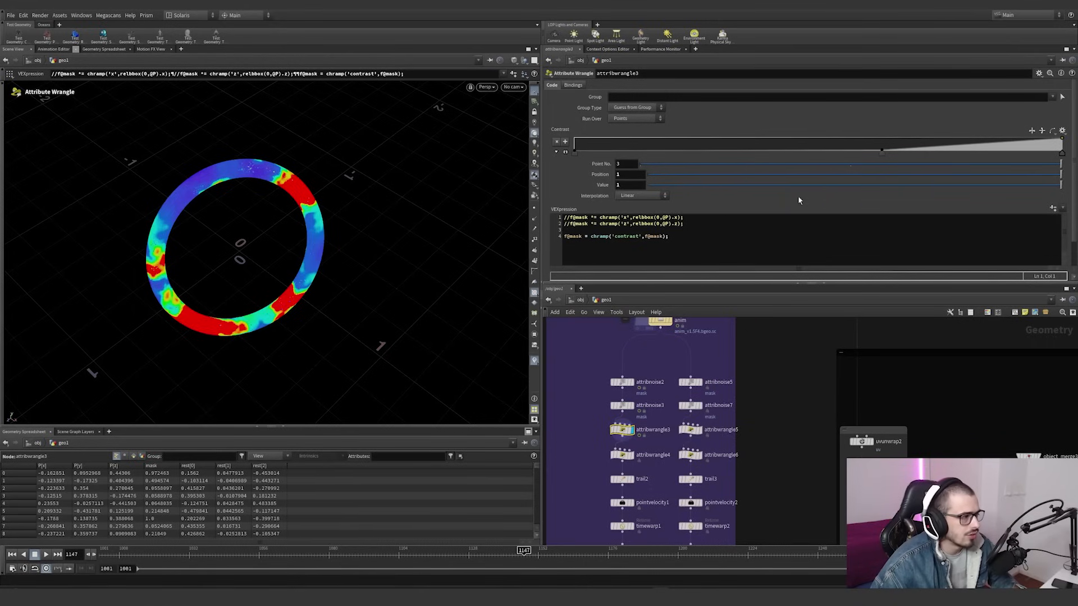
Test attribwrangle3's Contrast ramp without its middle point, restore the point, and highlight f@mask in the VEX expression
left_click_drag(881, 154, 906, 170)
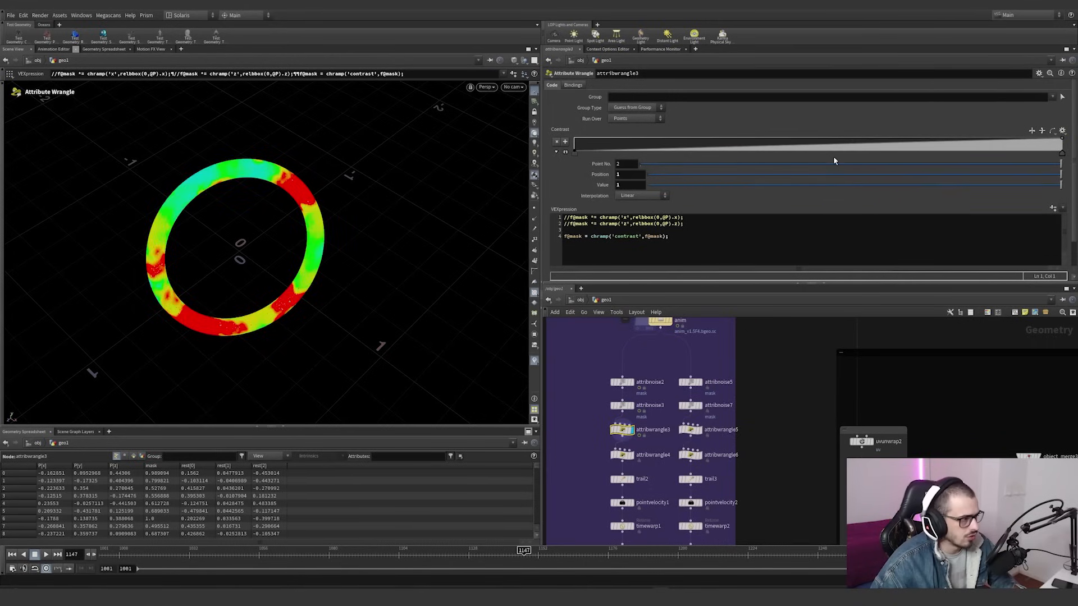
left_click(881, 152)
mouse_move(669, 236)
left_mouse_down()
mouse_move(548, 246)
mouse_move(663, 236)
left_mouse_up()
left_click(634, 236)
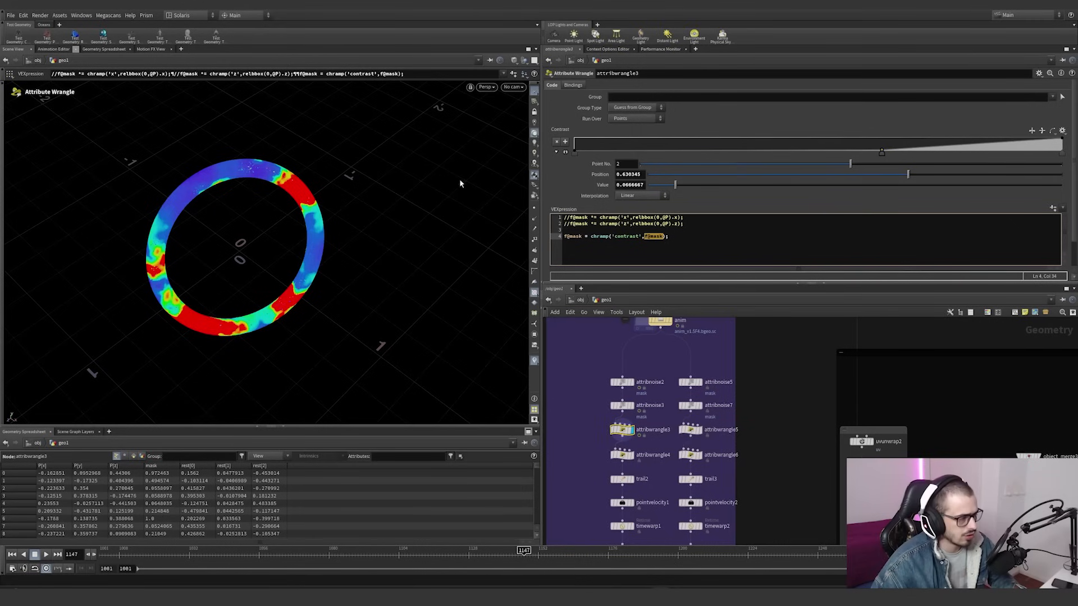
Display attribwrangle4 and examine the VEX line that multiplies f@mask by the Mult channel
middle_click_drag(600, 421, 582, 362)
left_click(604, 395)
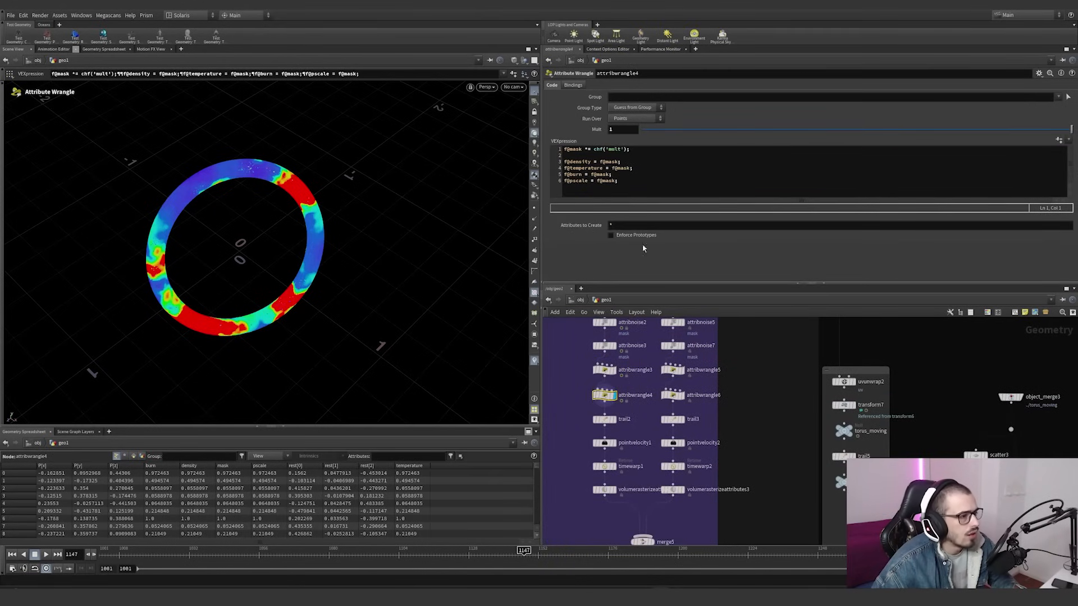
scroll(645, 409, "up", 3)
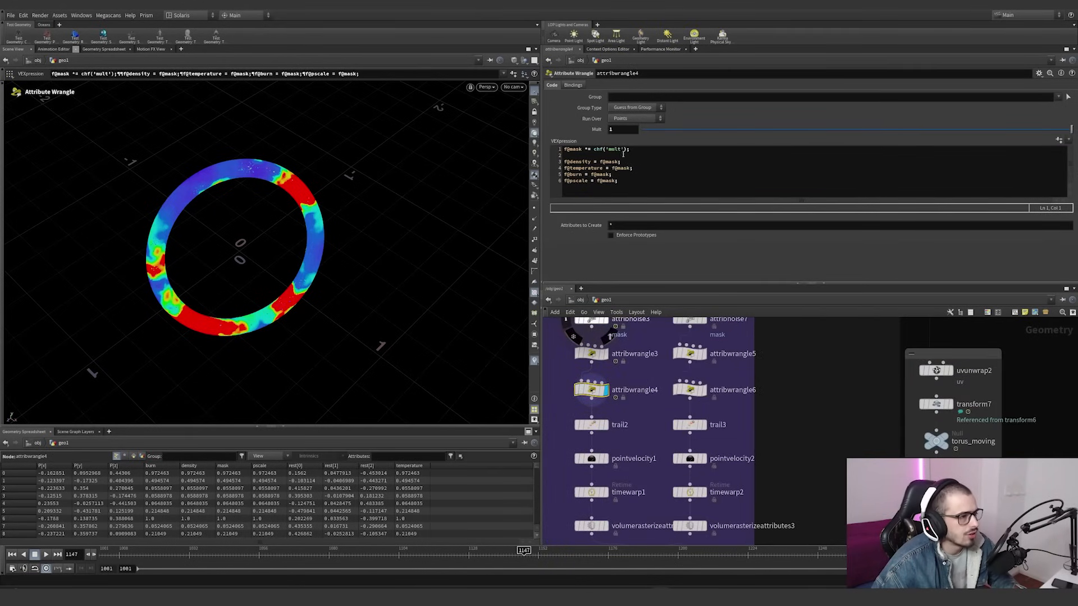
left_click_drag(628, 150, 549, 146)
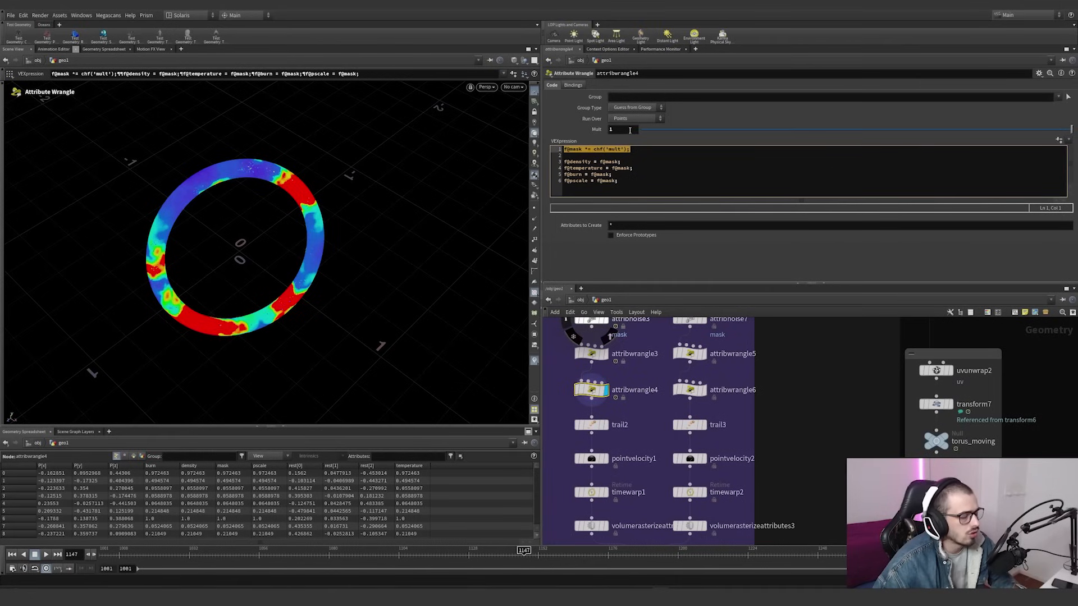
Highlight and examine the VEX lines in attribwrangle4 that assign f@mask to density, temperature, burn and pscale
left_click_drag(618, 182, 563, 162)
left_click(575, 163)
left_click(576, 169)
left_click(573, 181)
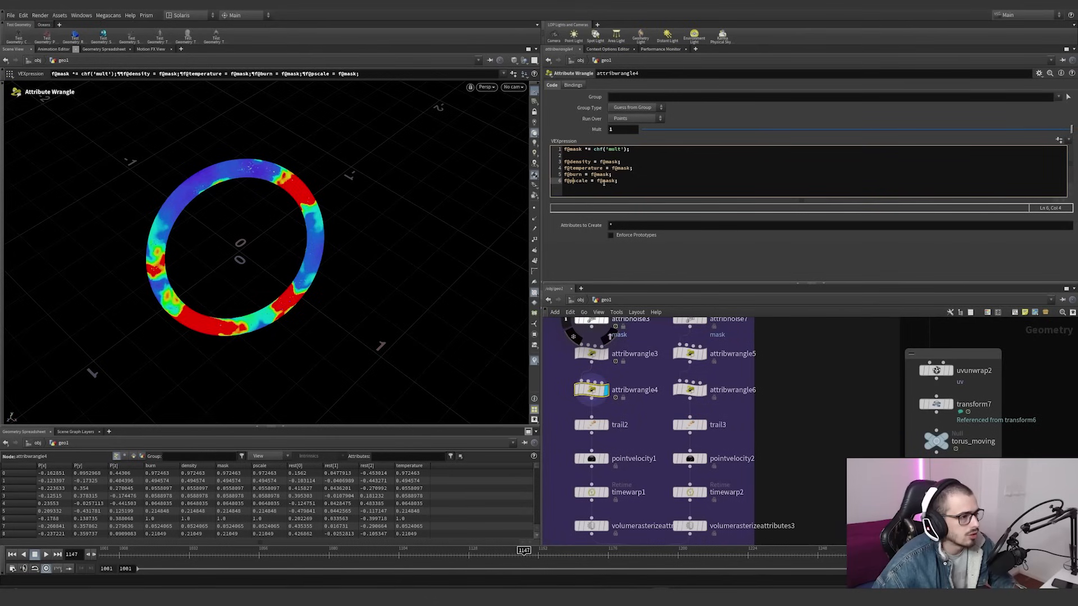
left_click_drag(619, 181, 563, 162)
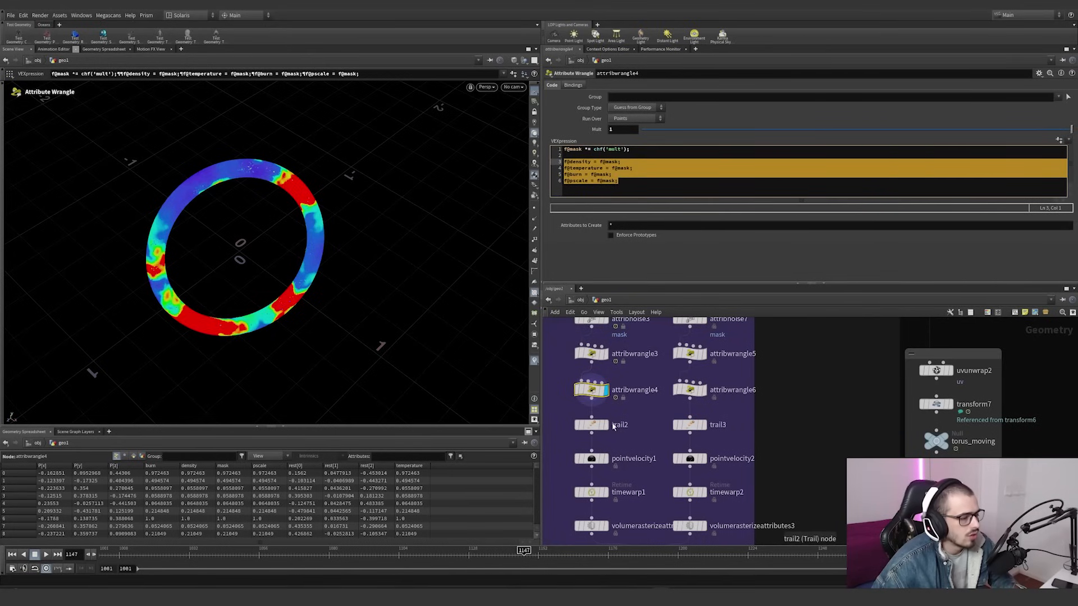
Display trail2 and pointvelocity1 in turn, and examine pointvelocity1's Initialization, Add Velocity and Curl Noise settings
left_click(591, 425)
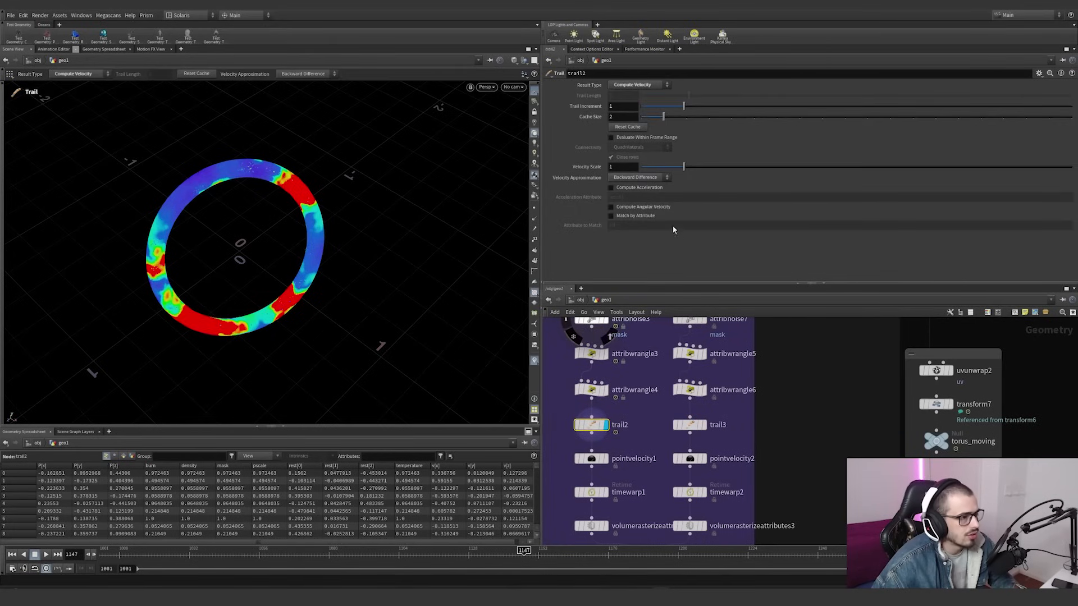
middle_click_drag(645, 443, 675, 382)
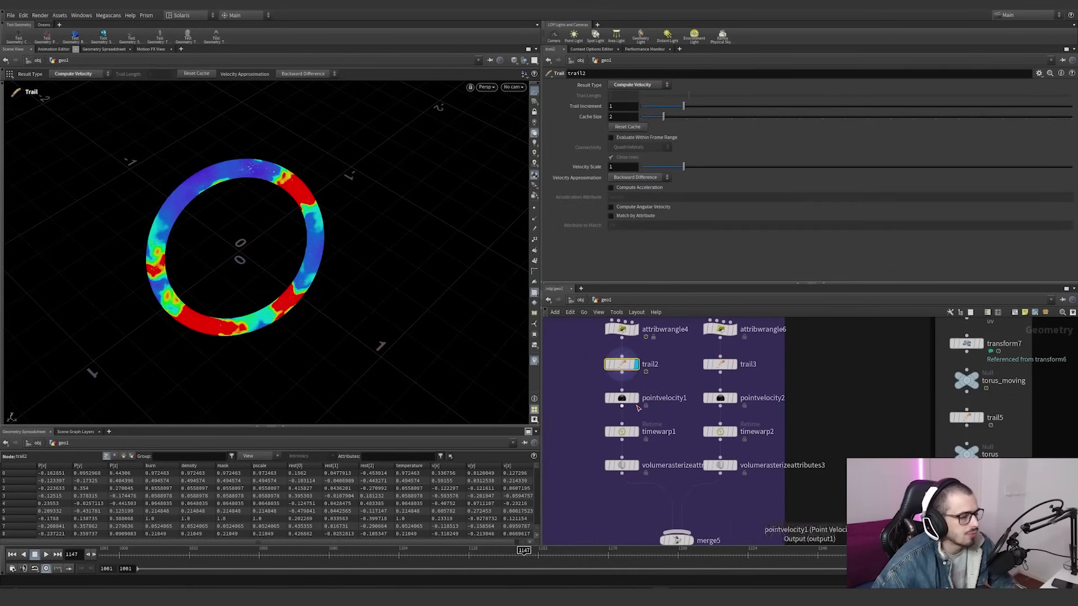
left_click(622, 398)
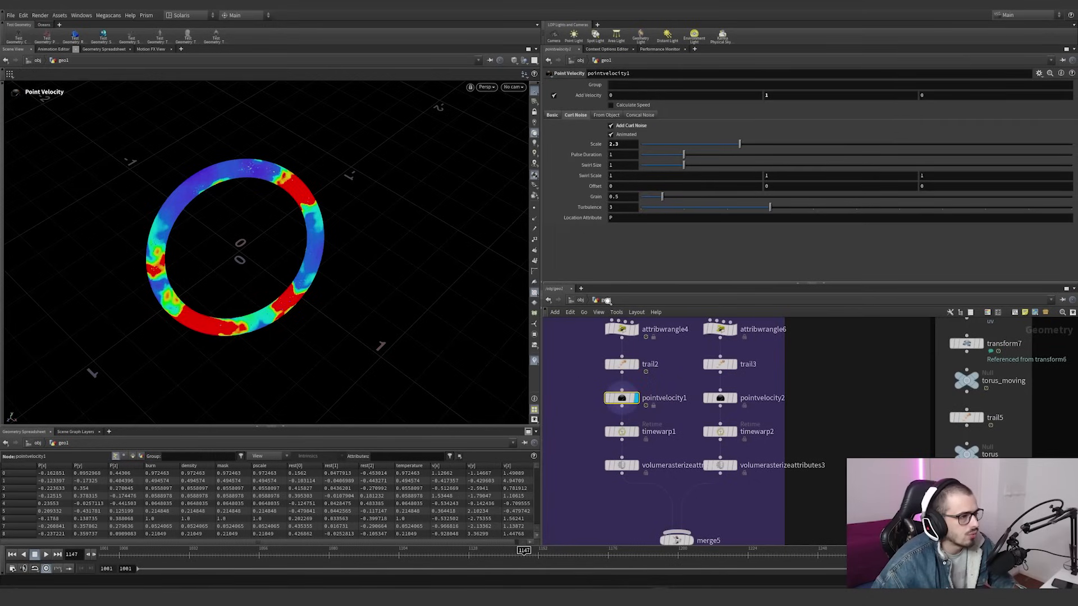
left_click(552, 115)
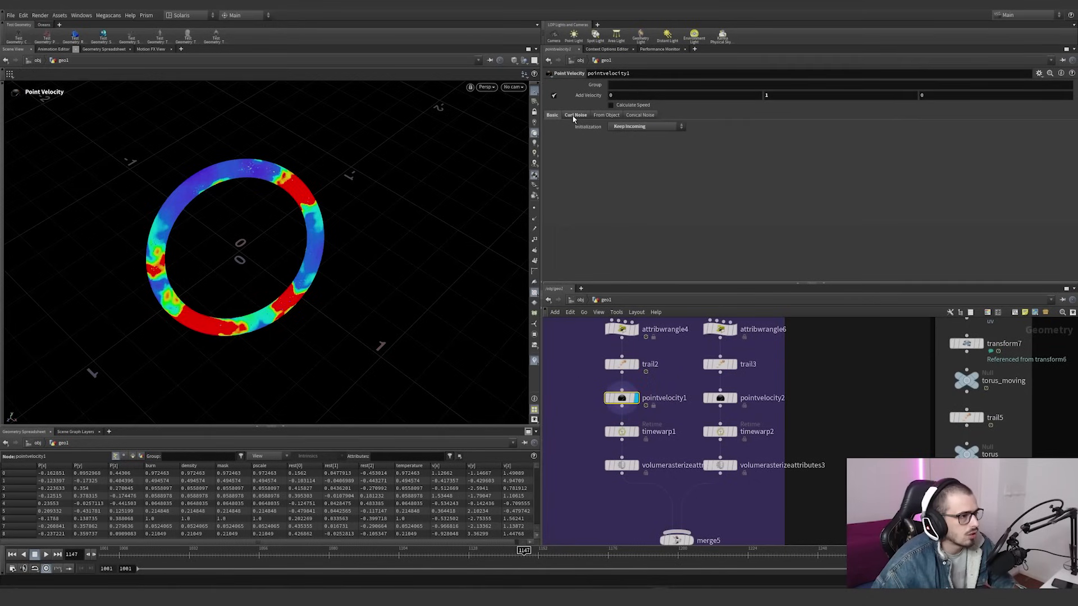
left_click(573, 115)
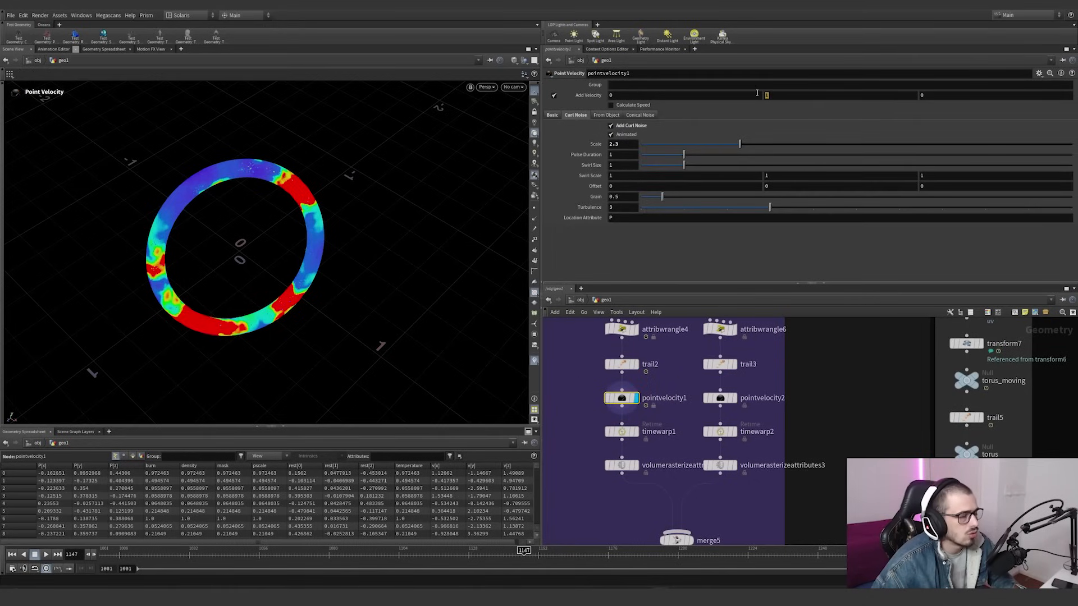
left_click_drag(757, 93, 660, 94)
left_click(611, 135)
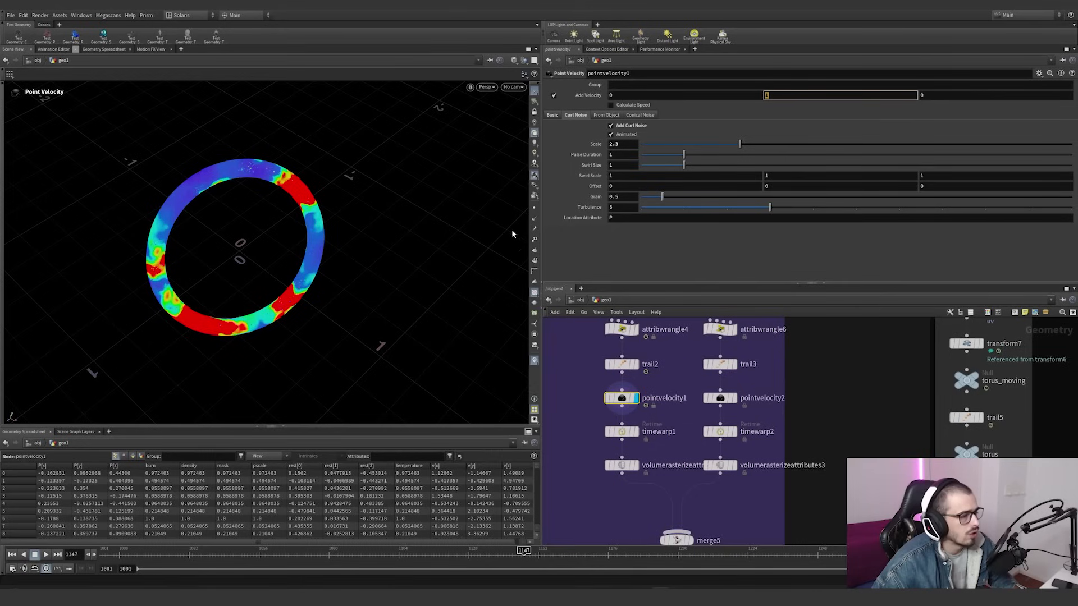
Compare the velocity trails of trail2 and pointvelocity1 in the viewport, scrubbing the timeline to frame 1163
left_click(636, 365)
left_click(636, 399)
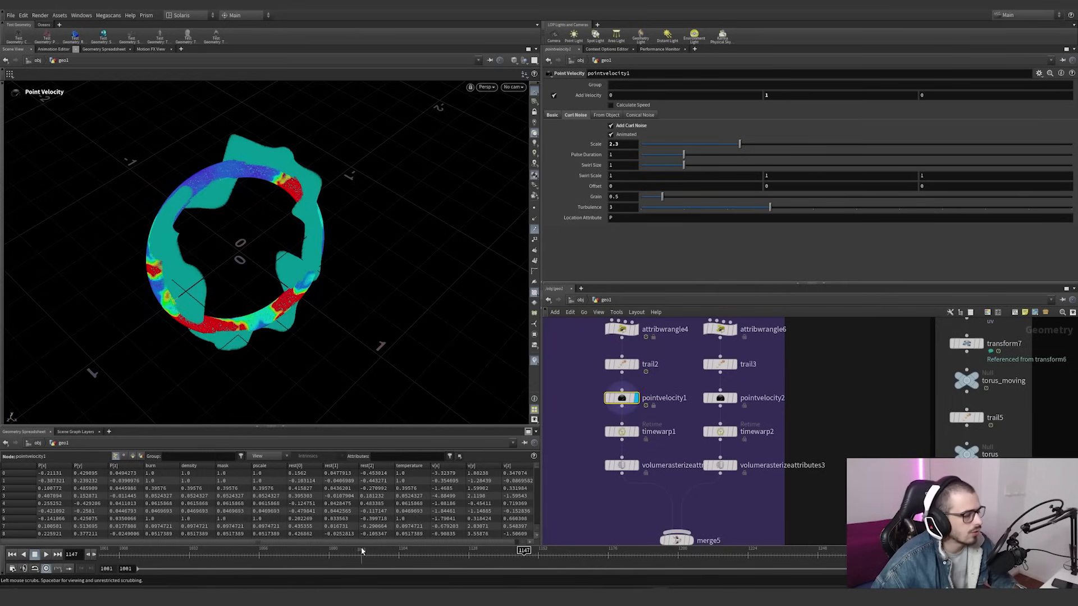
left_click_drag(363, 553, 570, 552)
Display timewarp1 and examine its Input Frame Range and interpolation settings
middle_click_drag(624, 442, 616, 419)
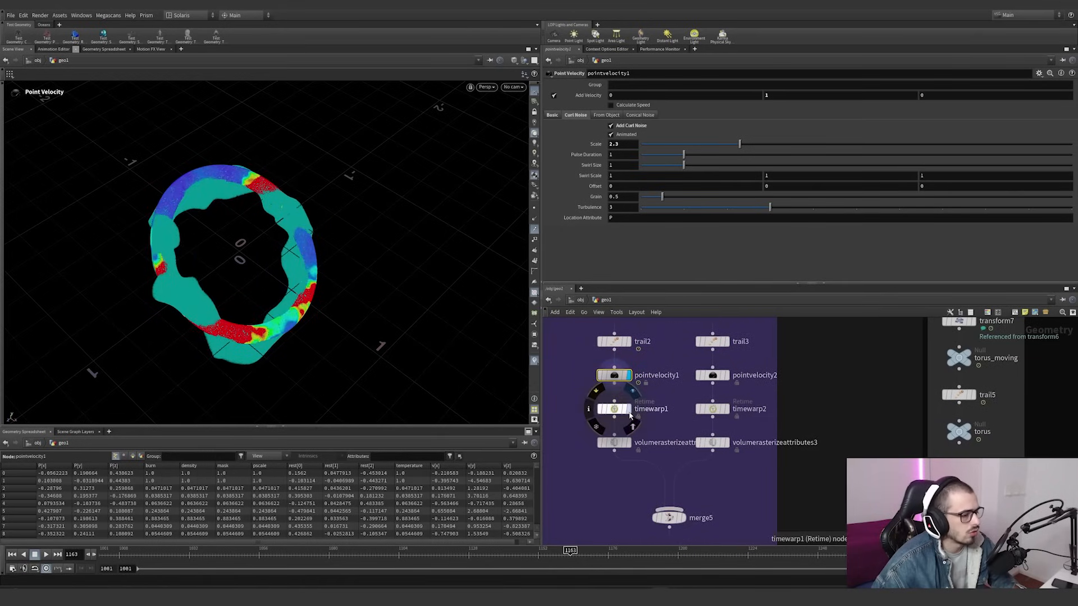
left_click(615, 410)
scroll(617, 376, "down", 3)
scroll(661, 373, "up", 3)
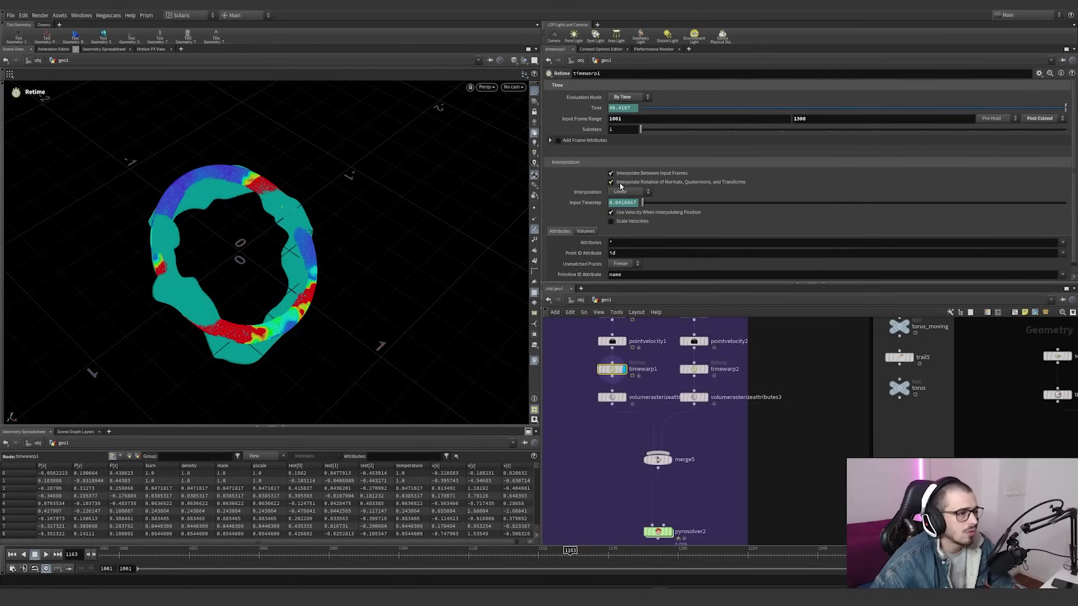
left_click(650, 119)
key("Tab")
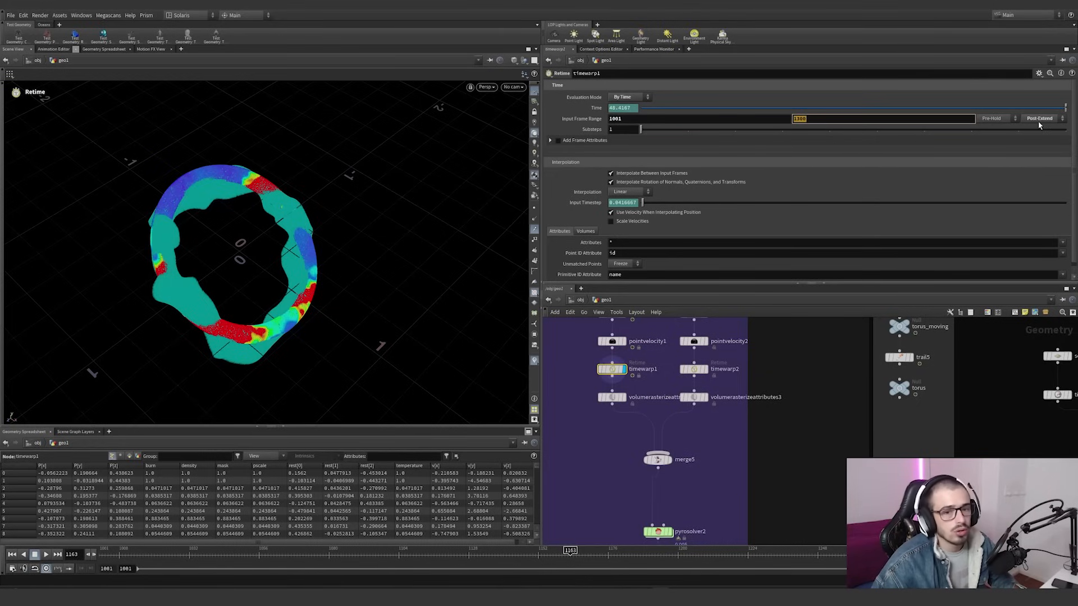
middle_click_drag(776, 428, 779, 422)
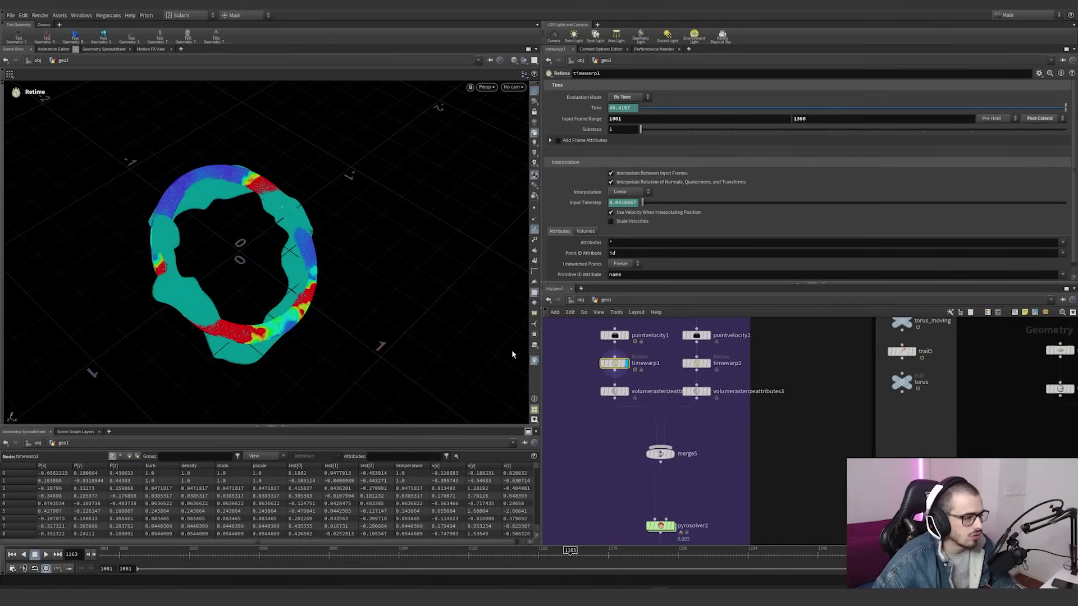
Display volumerasterizeattributes2 and examine its Attributes list, Voxel Size, Particle Scale and Normalize by Clamped Coverage option
middle_click_drag(695, 446, 682, 473)
scroll(621, 393, "up", 2)
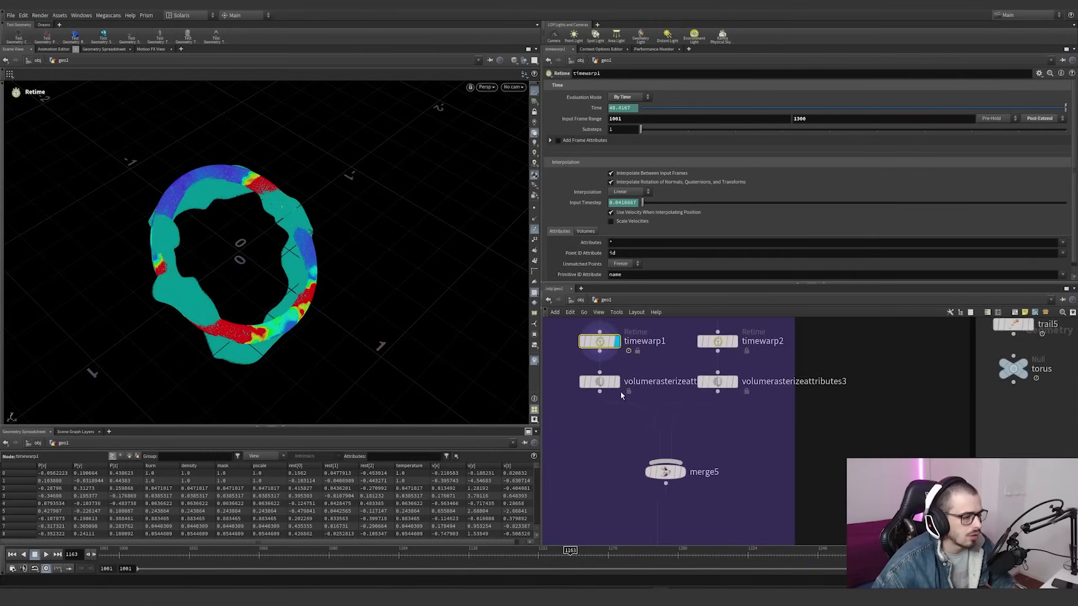
left_click(617, 382)
left_click_drag(558, 421, 625, 371)
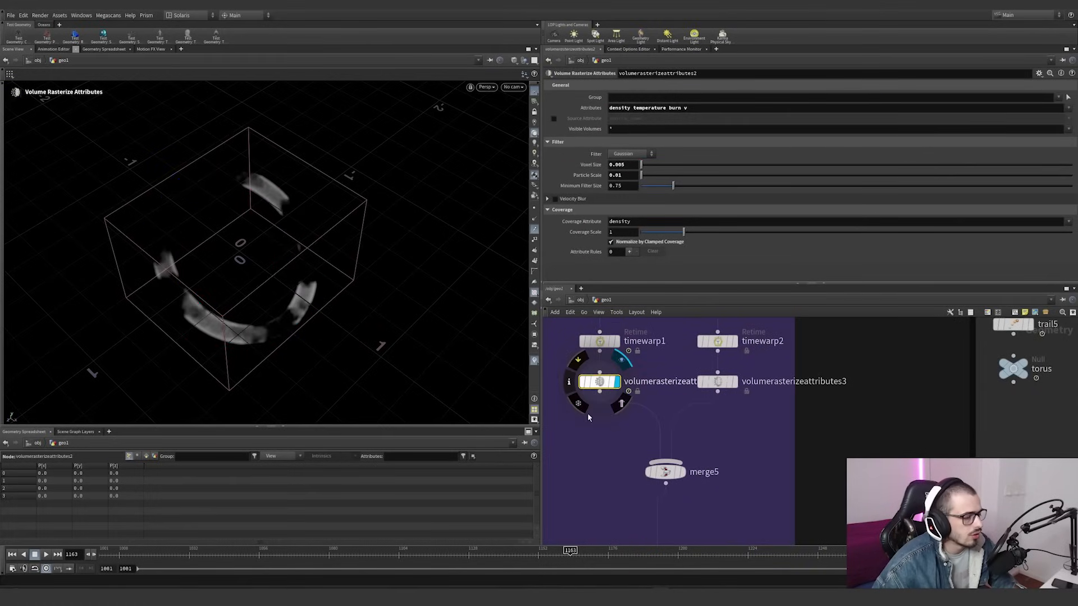
left_click_drag(565, 433, 634, 365)
left_click_drag(629, 166, 600, 176)
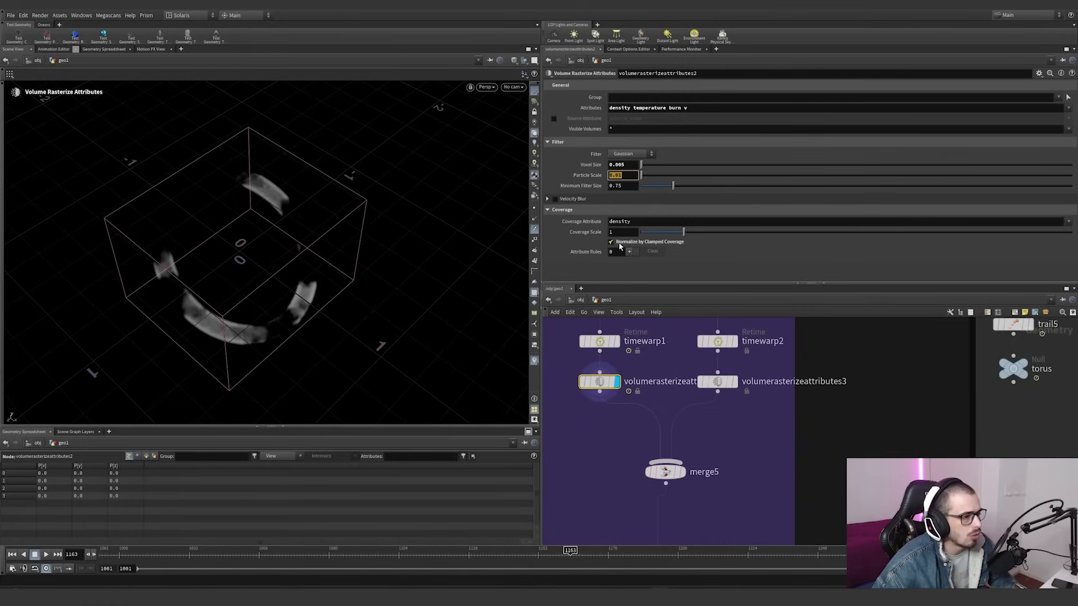
left_click(619, 244)
left_click(620, 244)
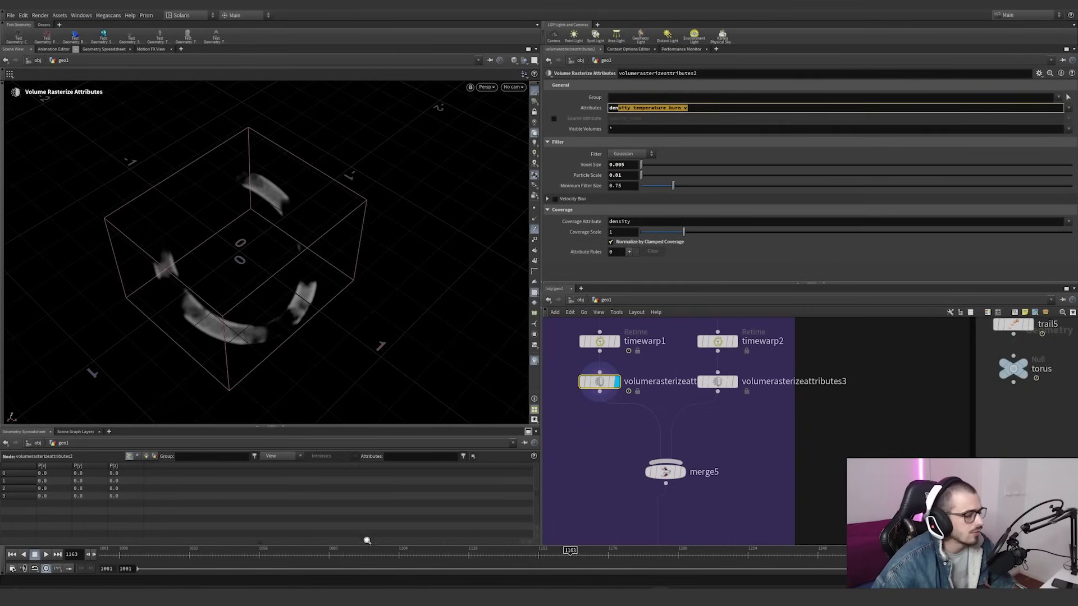
Scrub the timeline to frame 1151 and back to frame 1109 to review the rasterized volumes in motion
left_click_drag(419, 554, 534, 554)
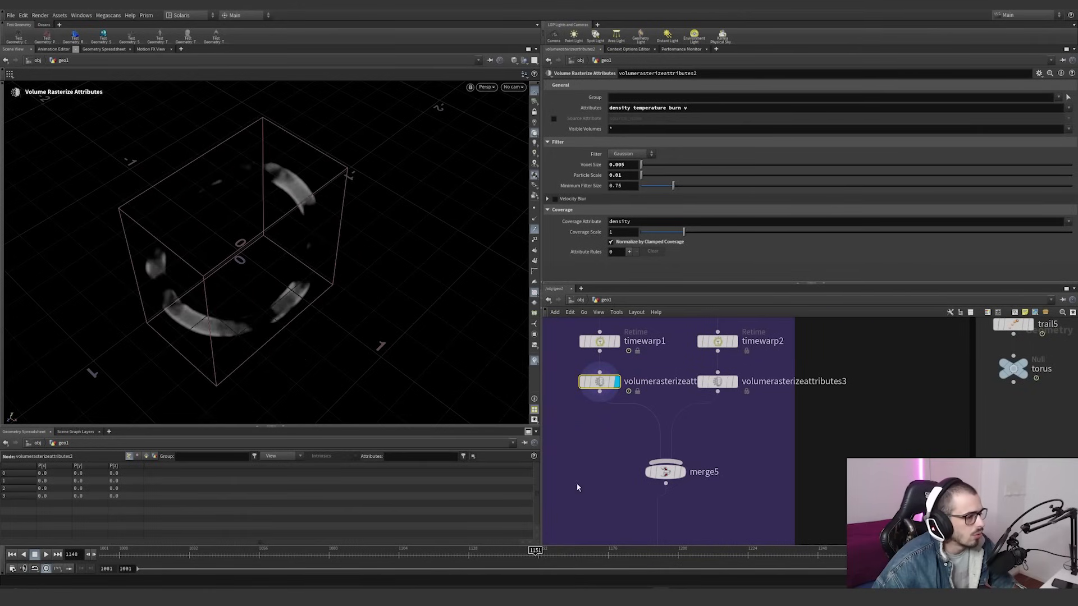
middle_click_drag(577, 482, 575, 379)
scroll(595, 398, "down", 2)
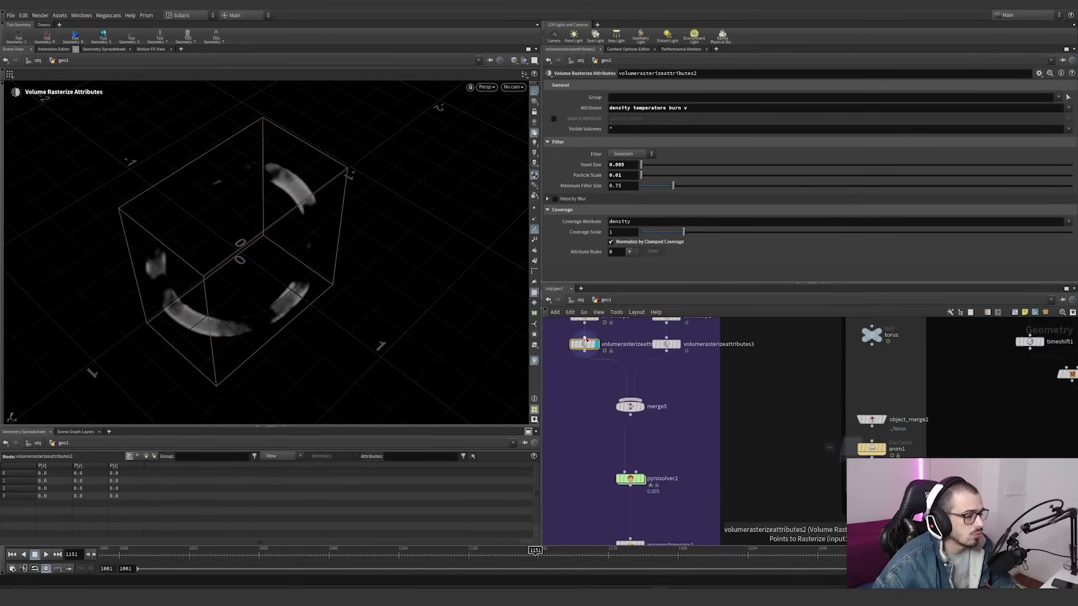
left_click_drag(535, 552, 413, 553)
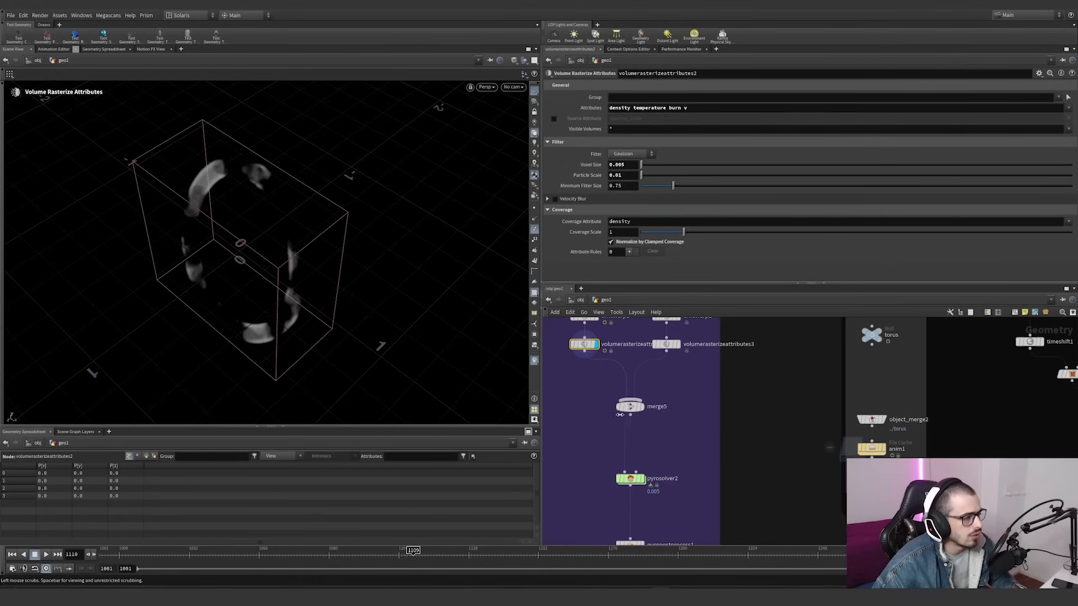
Display attribnoise5 and attribnoise7 in the second branch and compare their mask noise patterns and settings
scroll(685, 370, "down", 4)
scroll(685, 371, "up", 4)
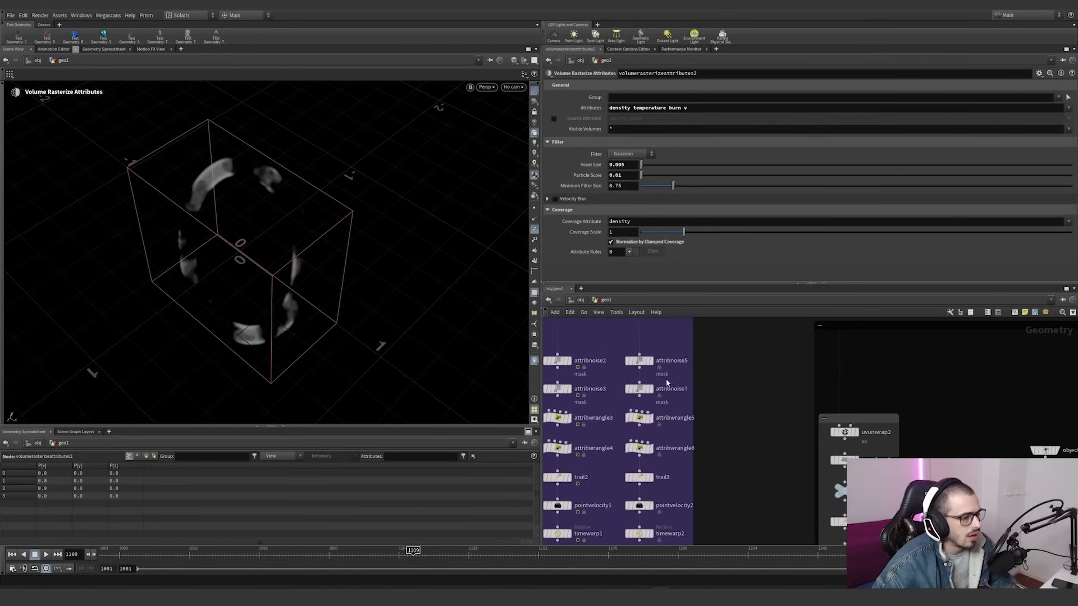
left_click(639, 360)
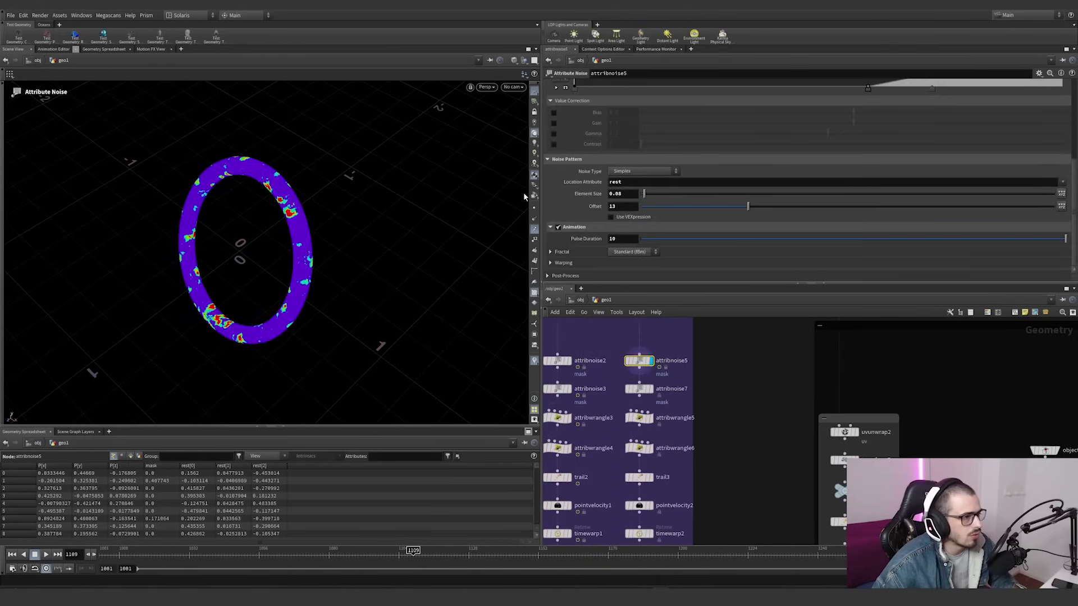
mouse_move(655, 397)
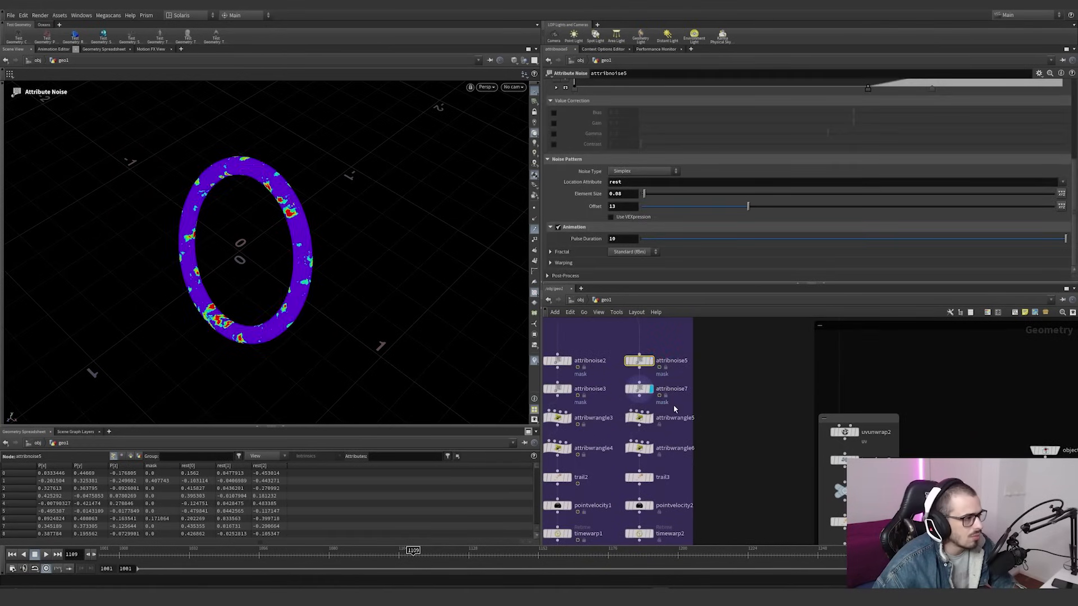
left_click(643, 389)
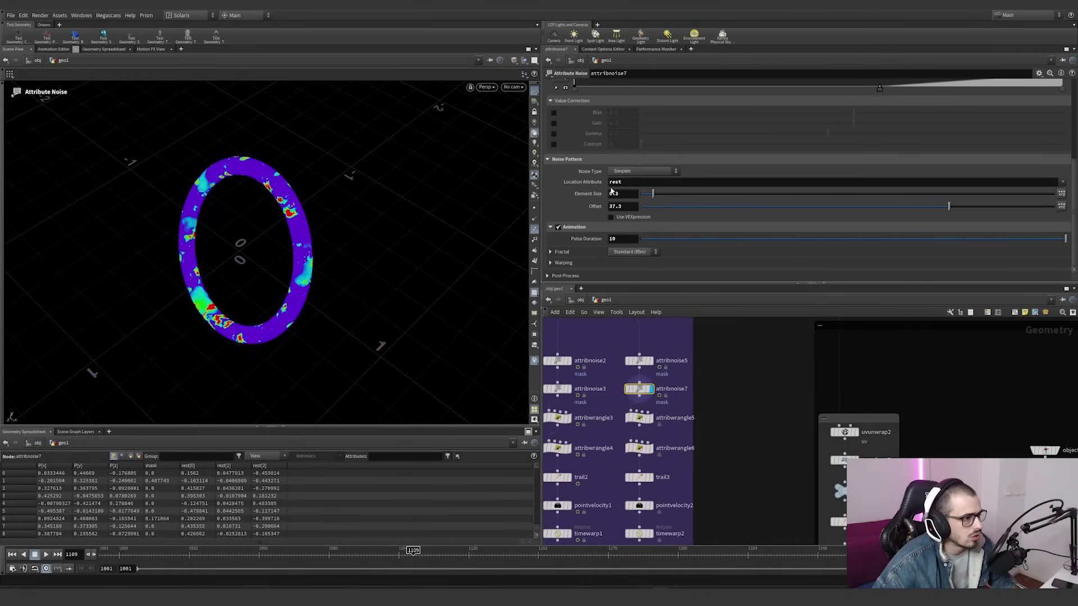
middle_click_drag(668, 390, 661, 351)
Display attribwrangle5 and delete its X and Z ramp spare parameters
left_click(643, 379)
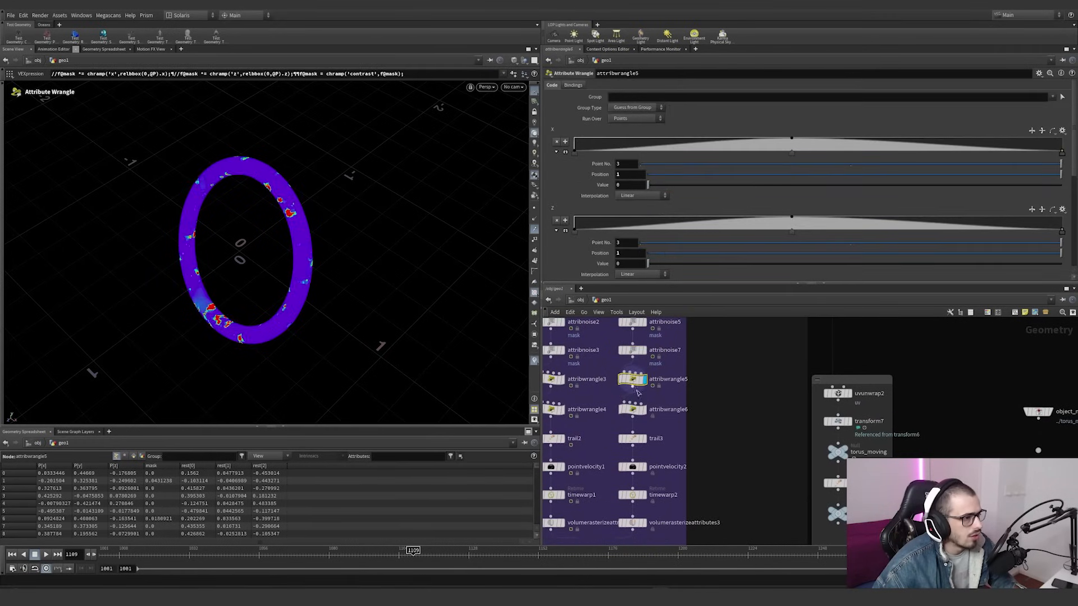
right_click(553, 133)
mouse_move(618, 300)
left_click(696, 318)
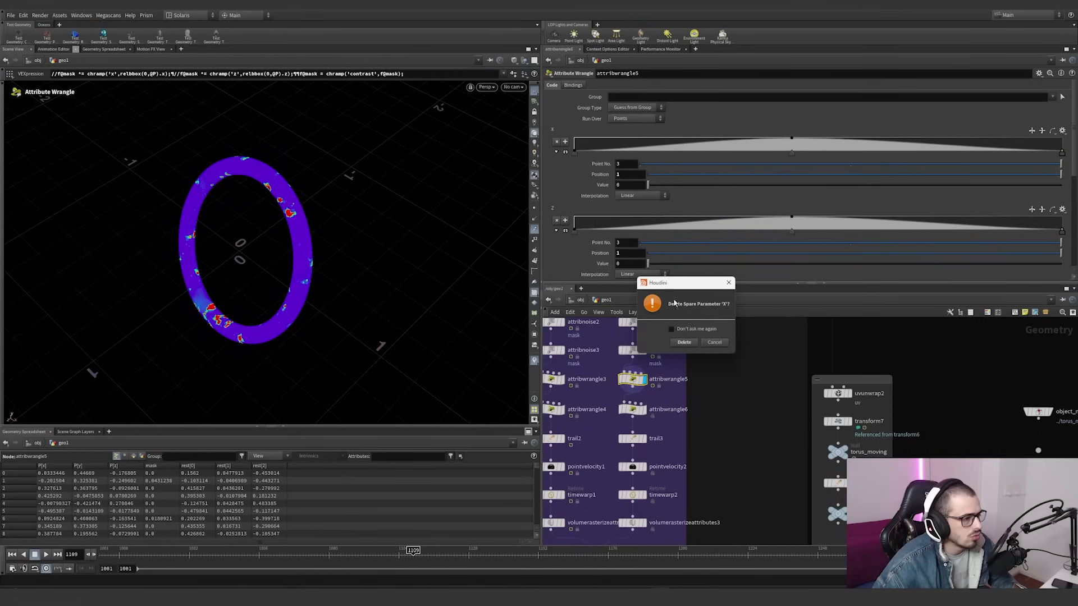
right_click(548, 131)
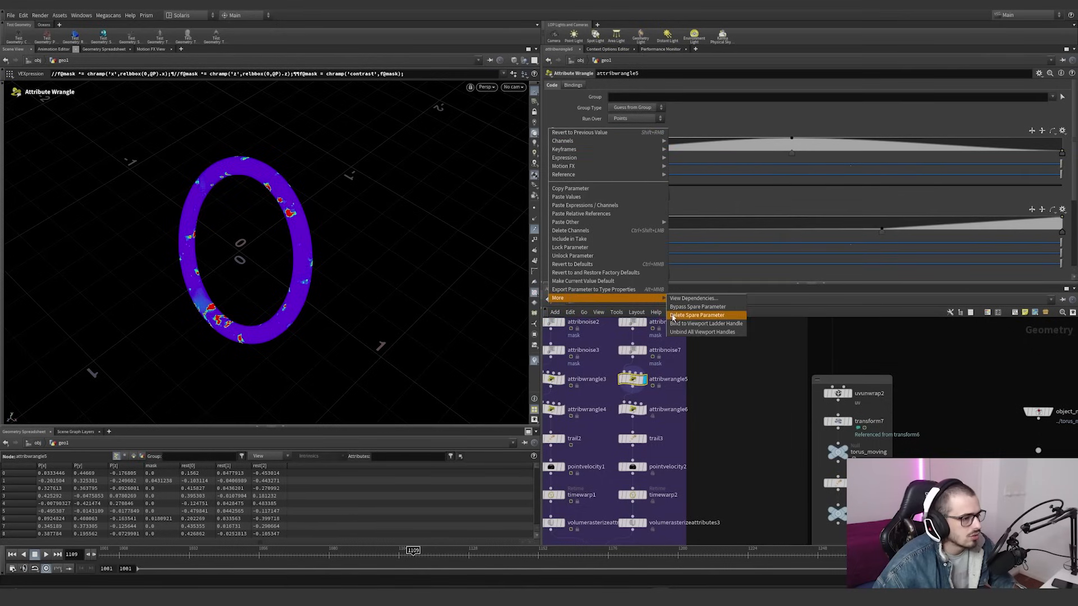
left_click(696, 316)
left_click(670, 342)
Open attribwrangle6's parameters and examine its Mult value and the VEX lines that use the mask
left_click(634, 409)
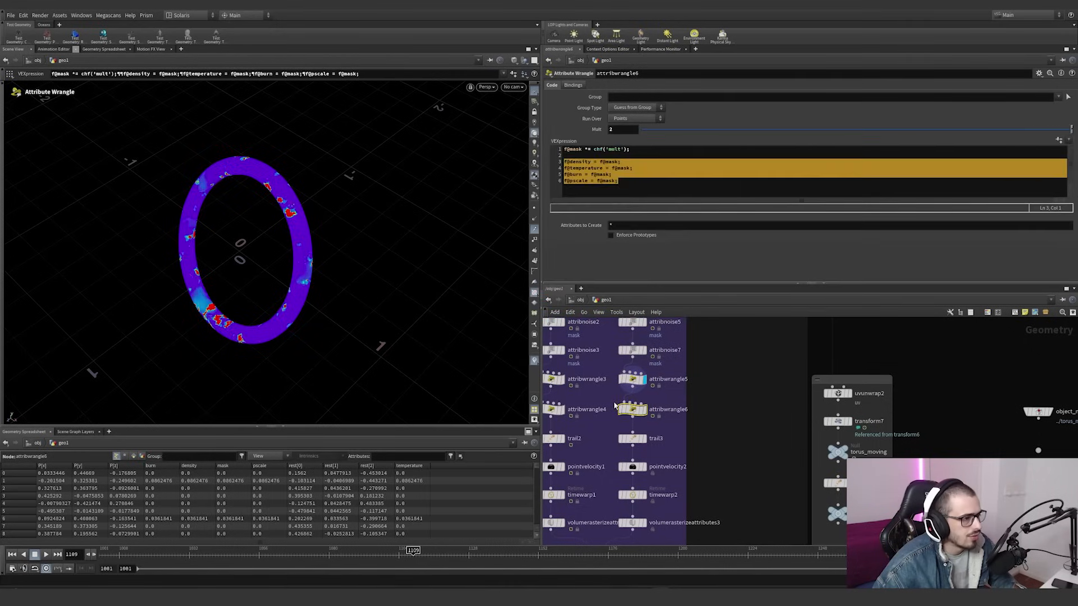
left_click_drag(615, 129, 603, 131)
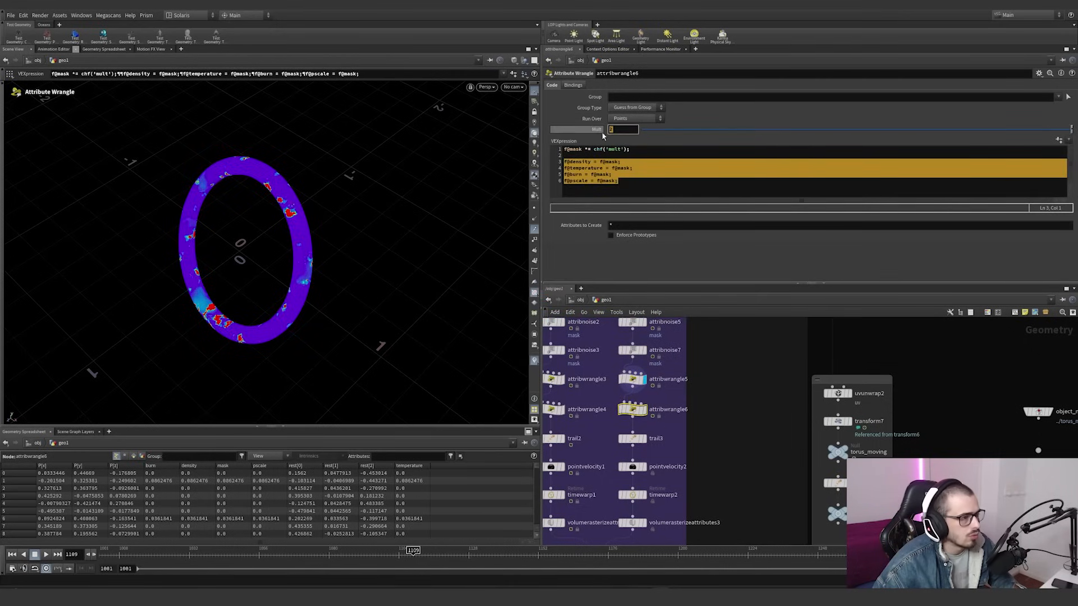
middle_click_drag(666, 434, 683, 395)
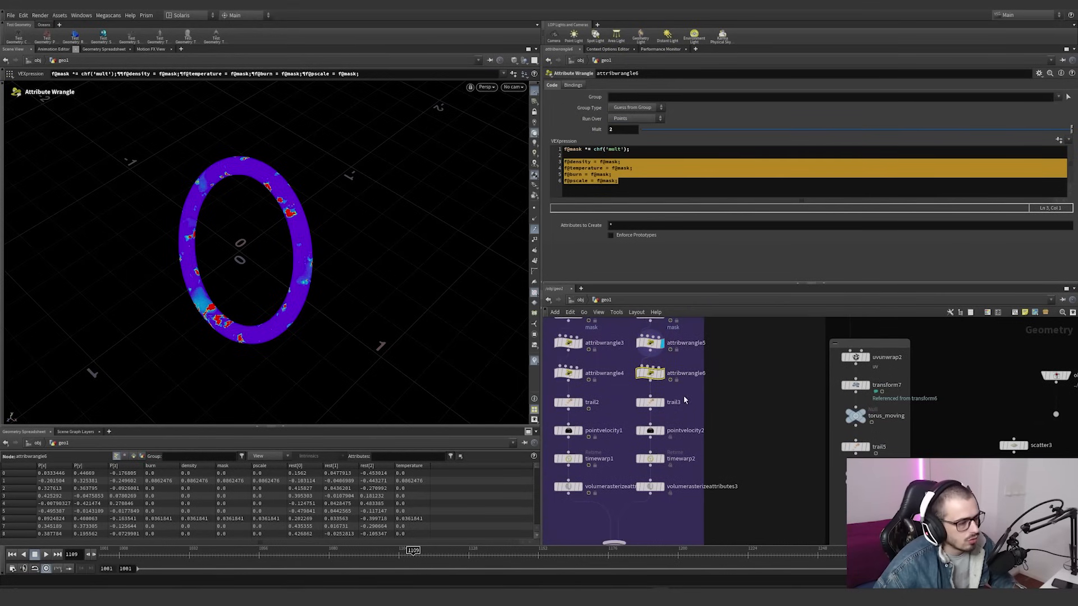
Display trail3, pointvelocity2 and timewarp2 in turn to review the second branch's velocity and retime settings
left_click(649, 402)
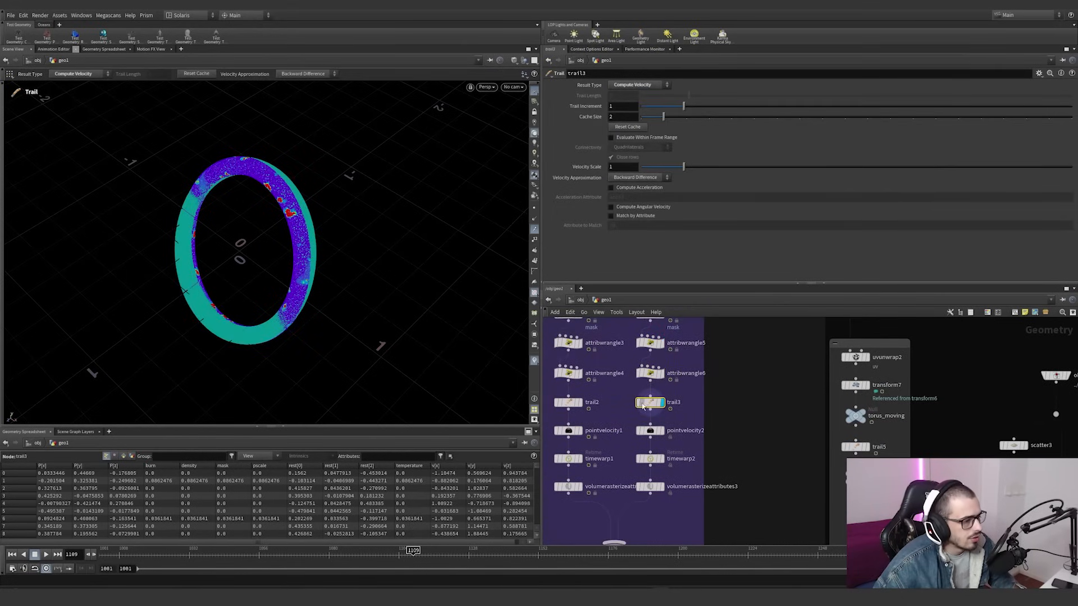
left_click(663, 431)
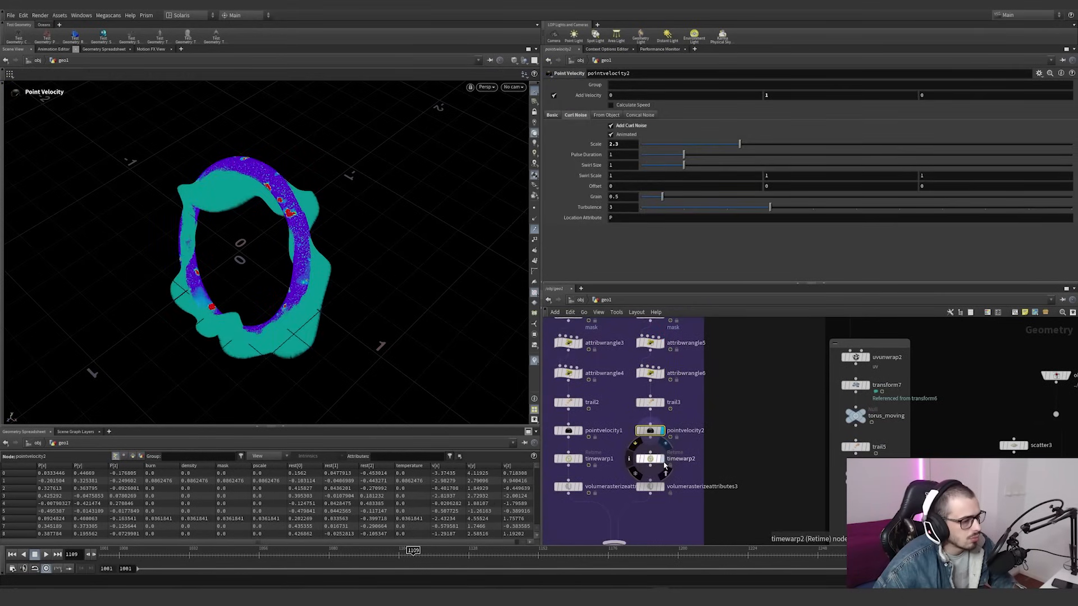
left_click(660, 458)
Display volumerasterizeattributes3, examine its Voxel Size and Particle Scale, and bring up its node information
left_click(659, 487)
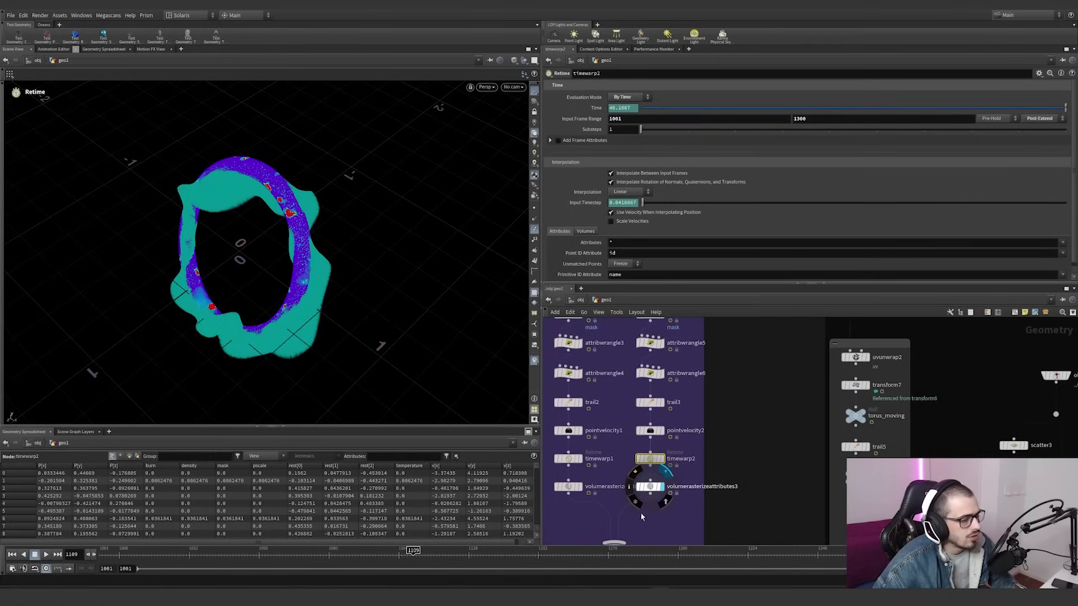
left_click(654, 490)
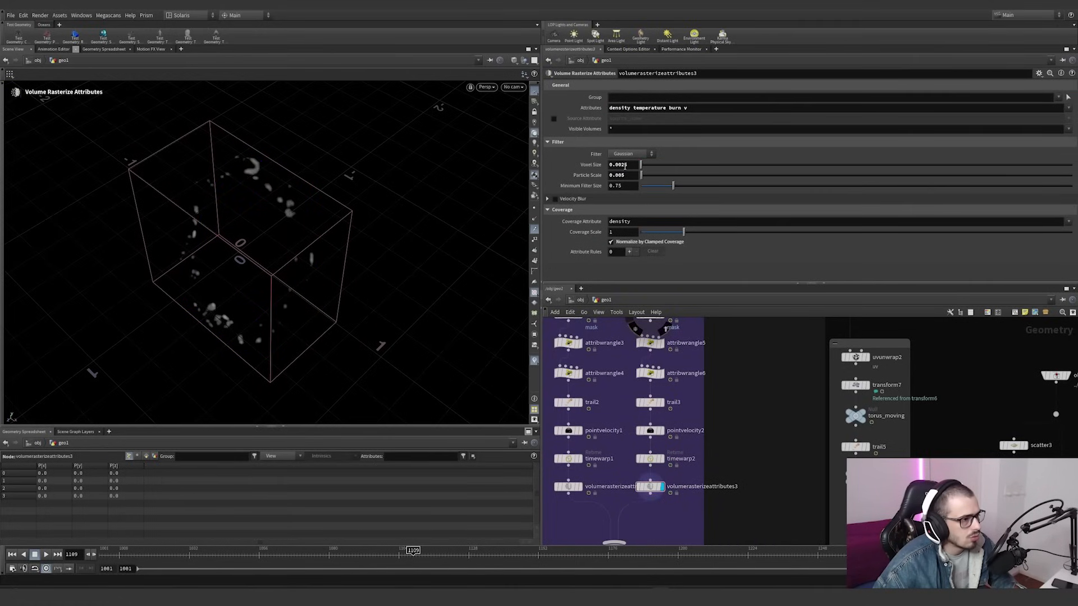
middle_click(649, 488)
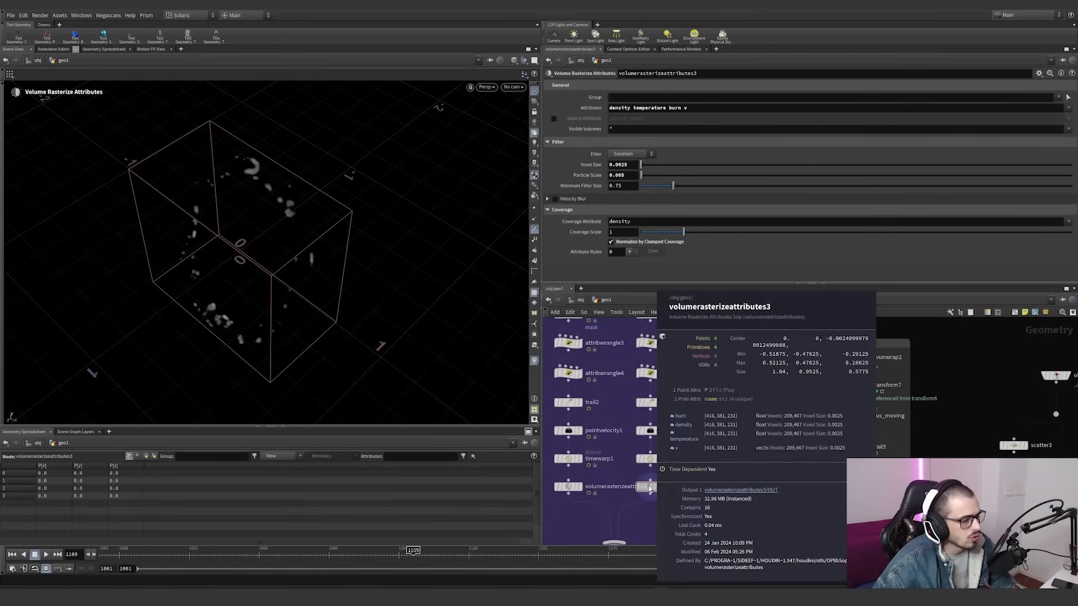
Display merge5 at frame 1100 to view the combined source volumes, and return the timeline to frame 1001
middle_click_drag(666, 519, 675, 332)
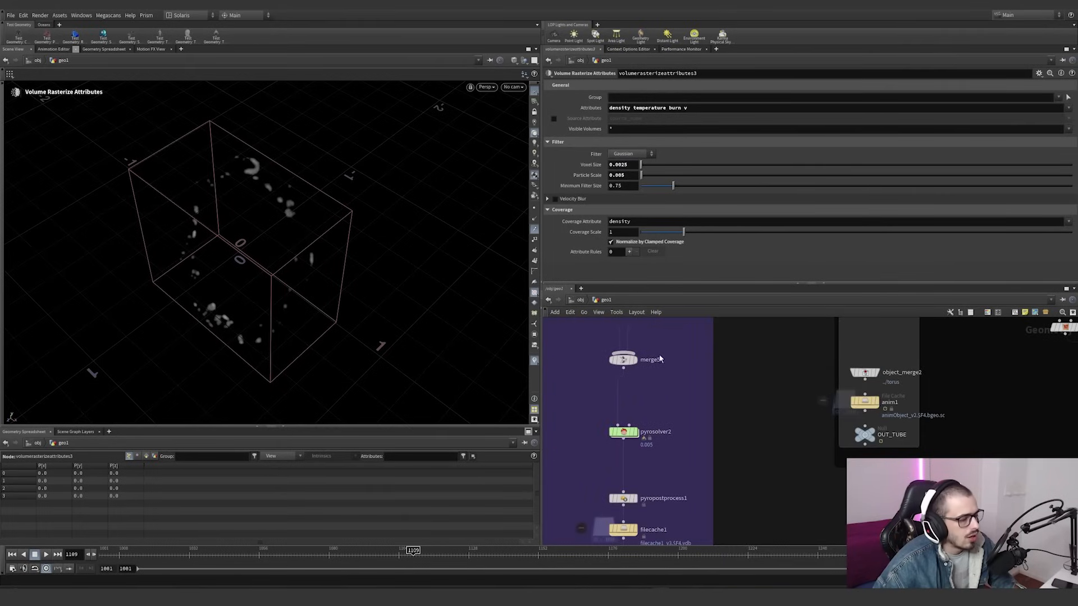
left_click(406, 557)
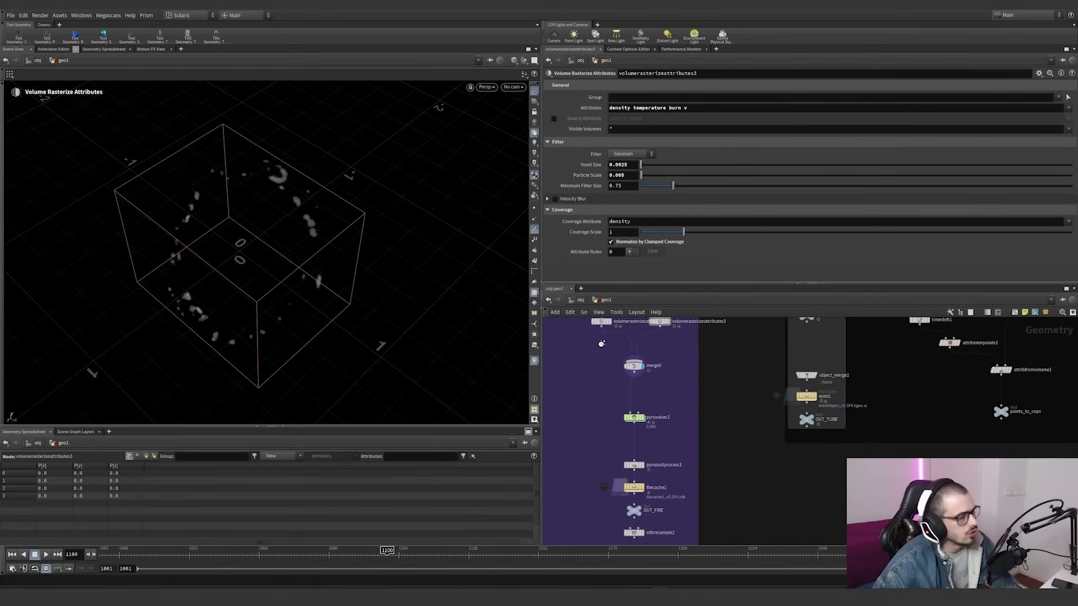
left_click(634, 367)
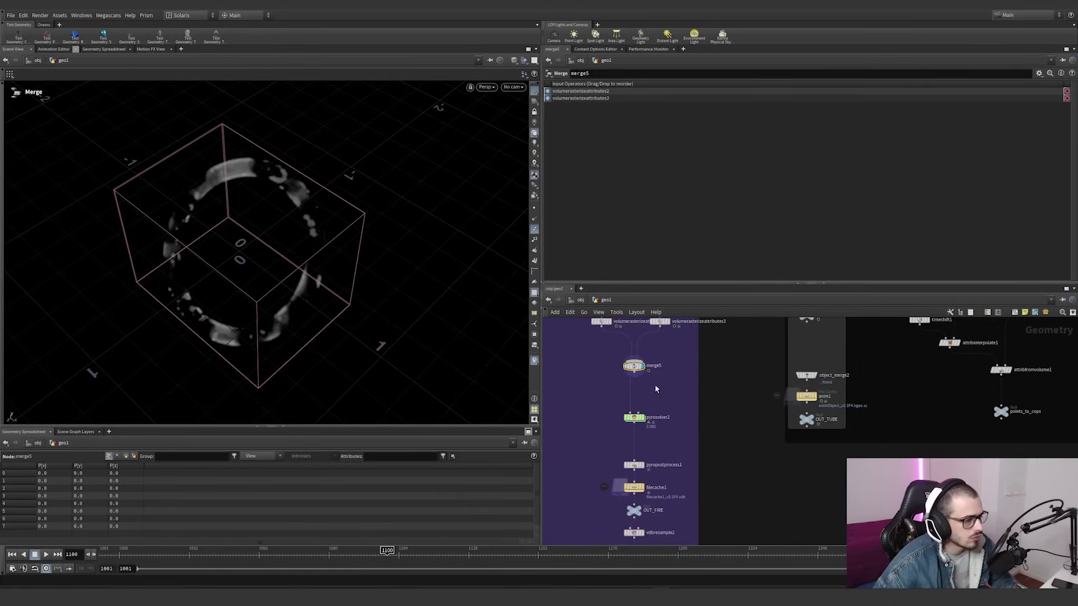
left_click(99, 557)
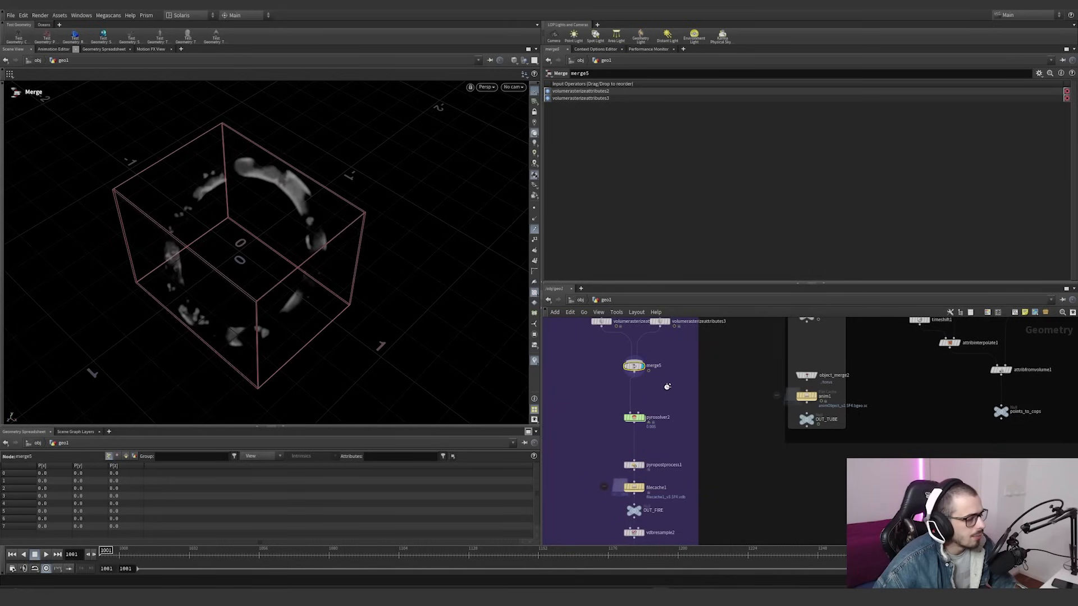
Display pyrosolver2 with its parameters open, and save a new version of the scene through Prism
scroll(654, 395, "up", 3)
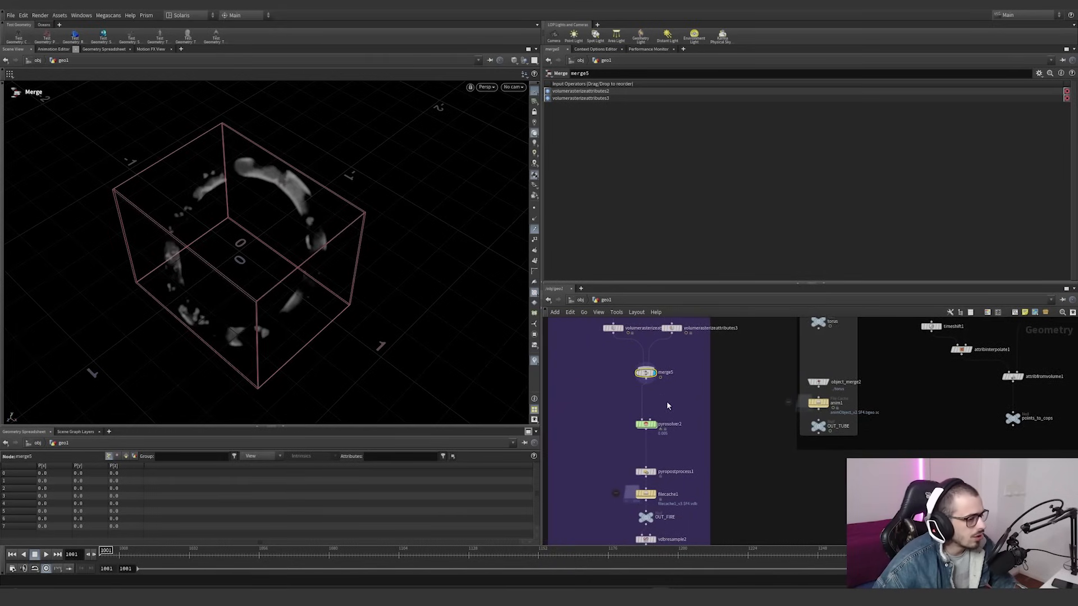
mouse_move(669, 451)
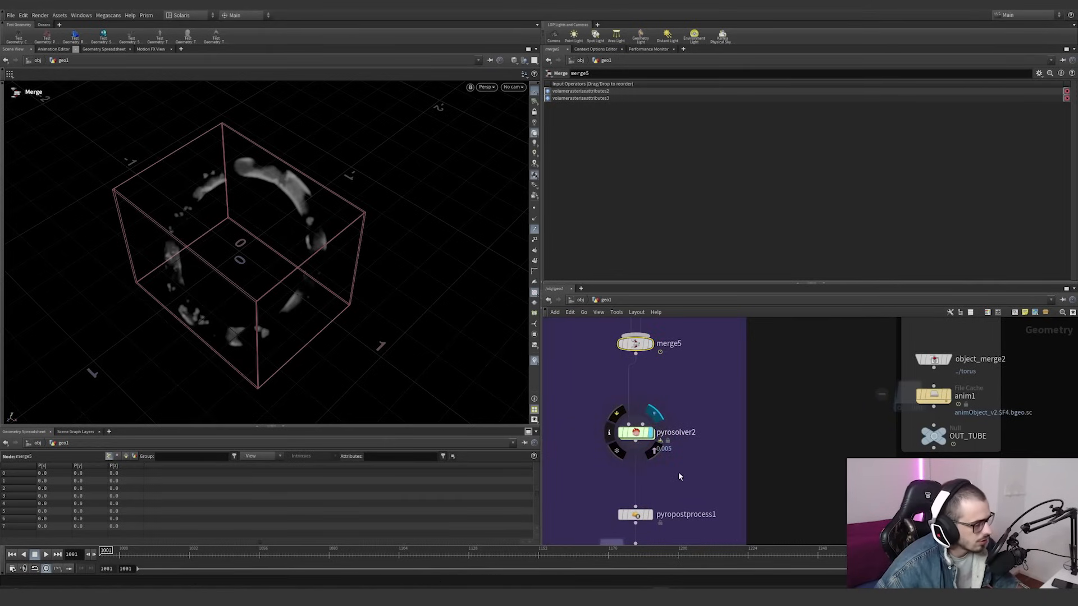
key("Escape")
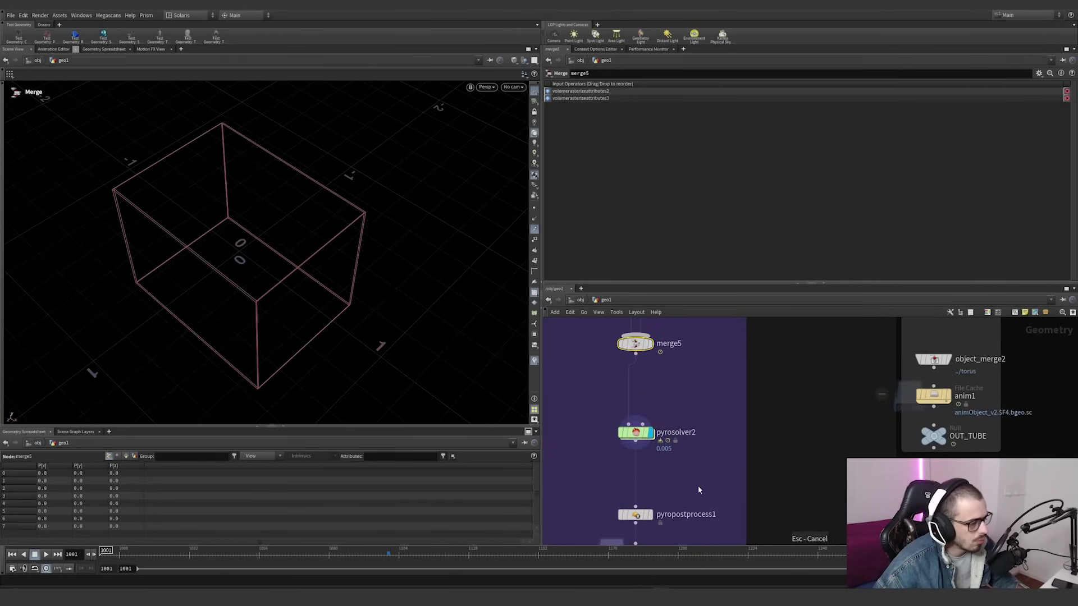
left_click(636, 432)
left_click(148, 15)
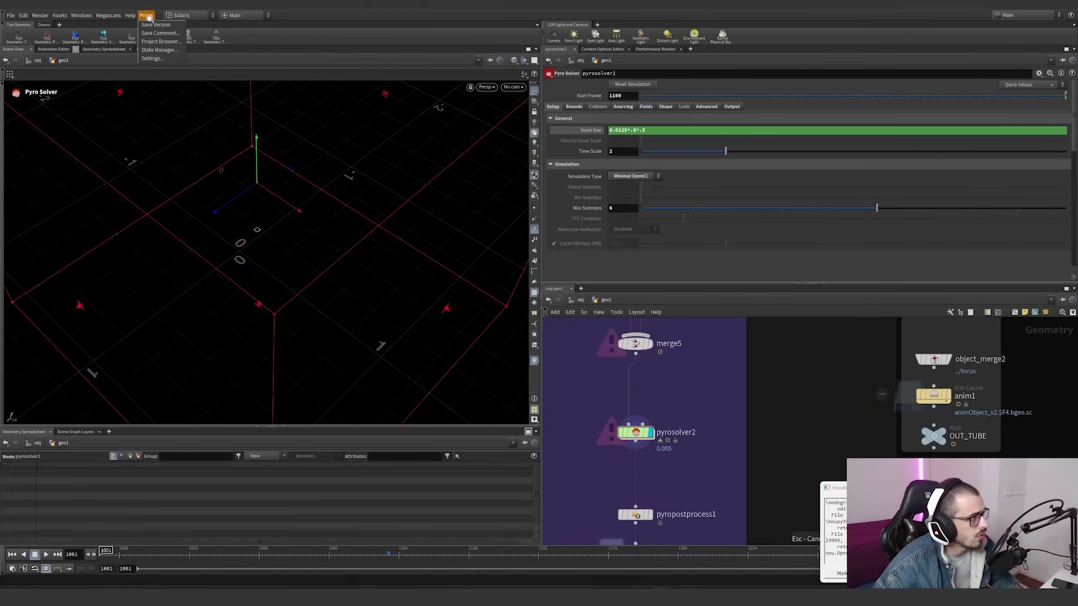
left_click(151, 25)
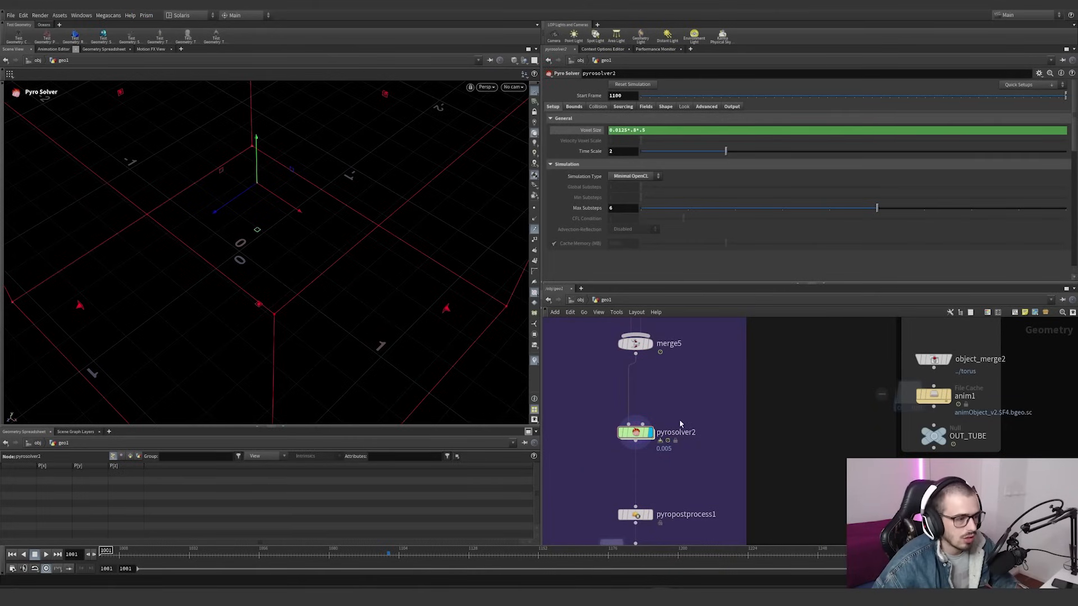
Set pyrosolver2's Max Substeps to 6
left_click_drag(682, 410, 605, 462)
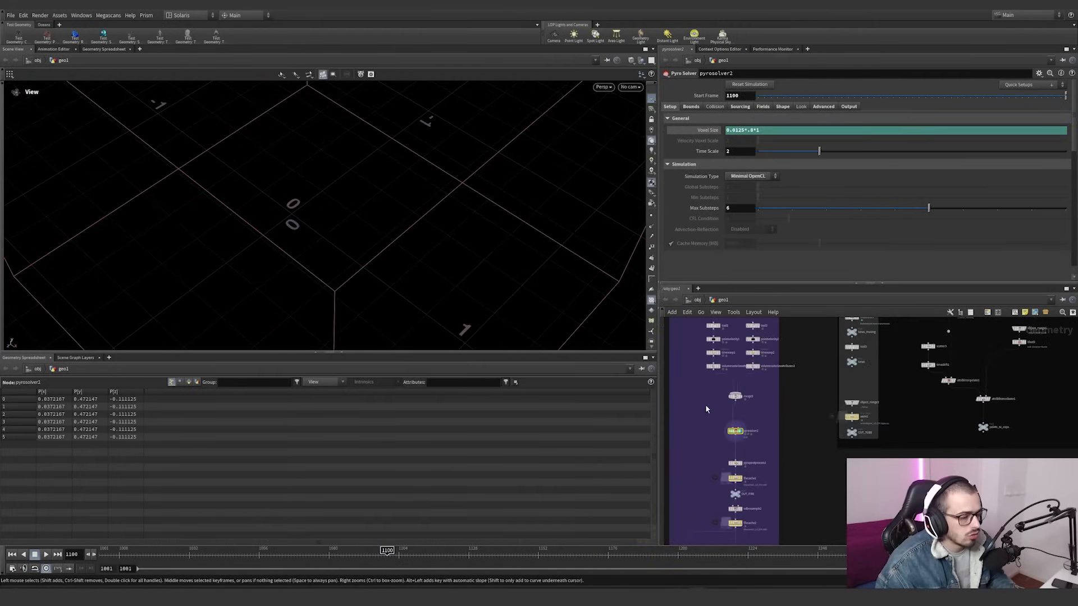
scroll(745, 449, "up", 3)
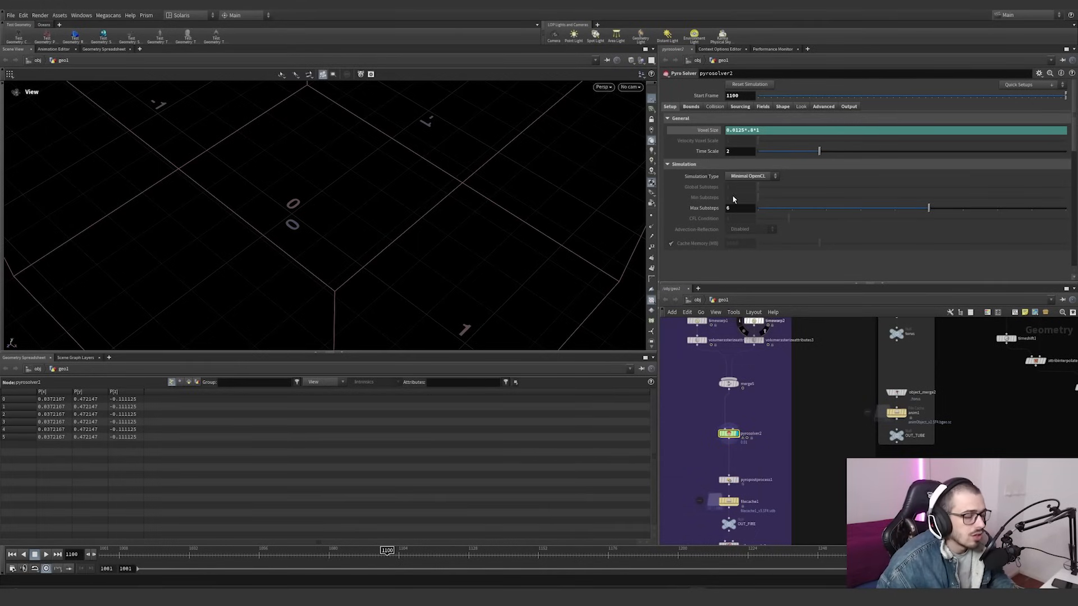
type("6")
key("Return")
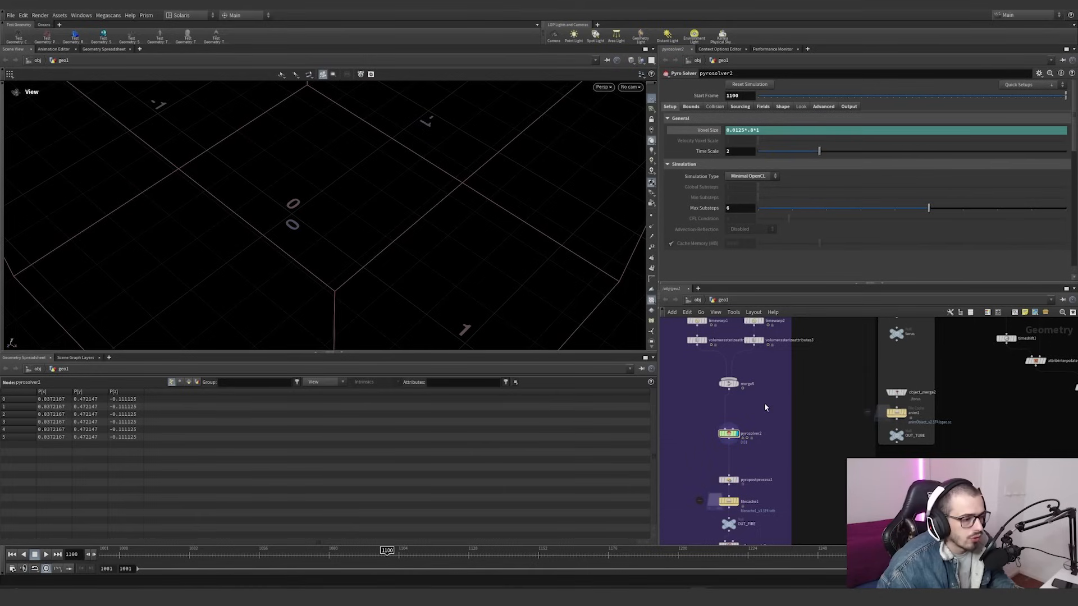
mouse_move(770, 416)
left_mouse_down()
mouse_move(706, 399)
mouse_move(752, 411)
left_mouse_up()
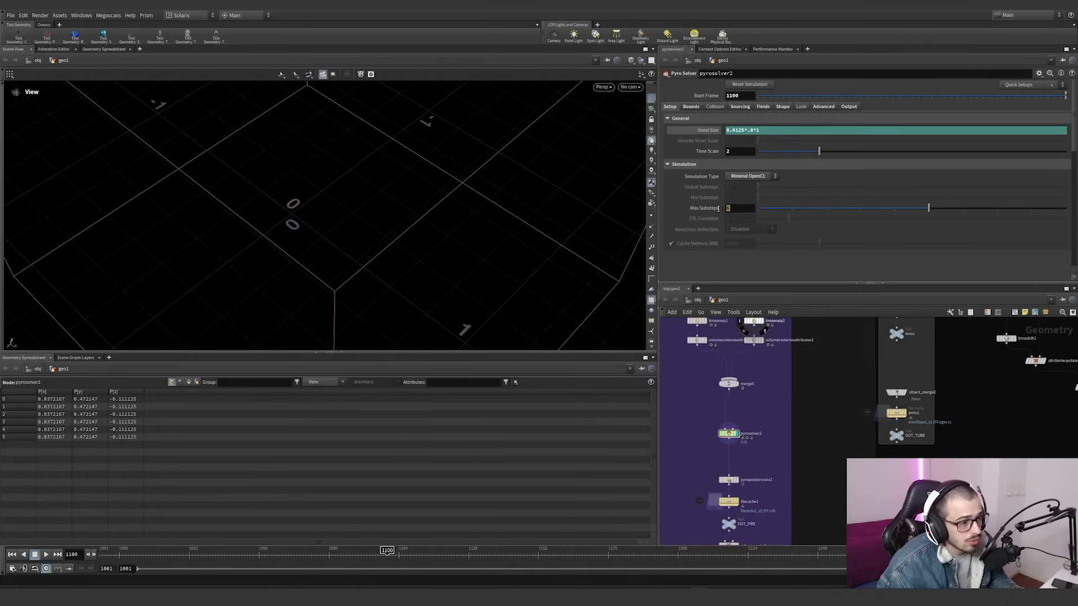
Open filecache1's parameters and examine its frame range and Substeps
left_click(724, 498)
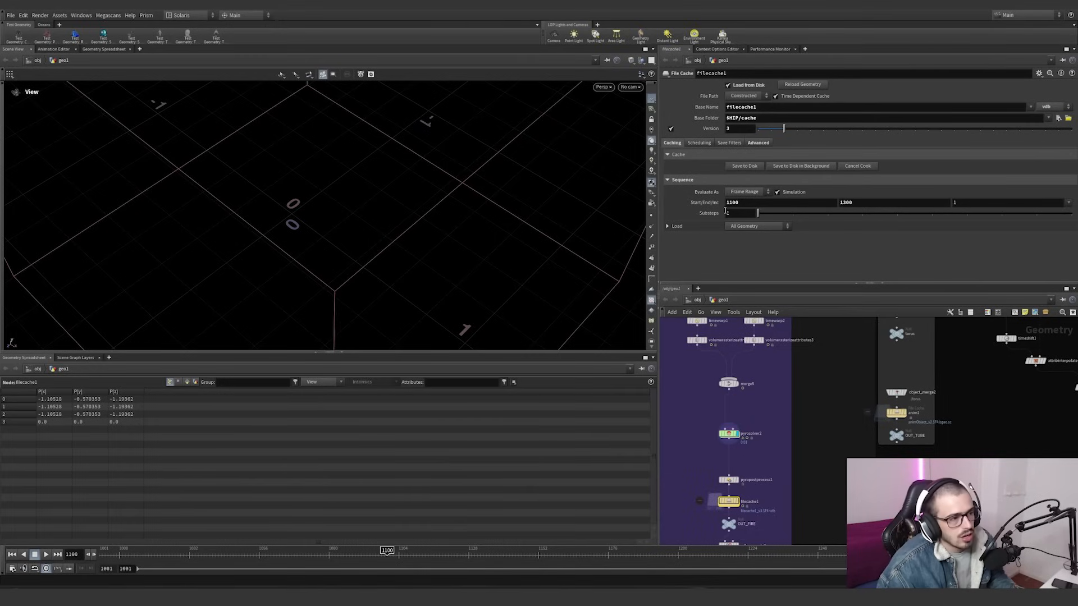
middle_click_drag(753, 416, 762, 400)
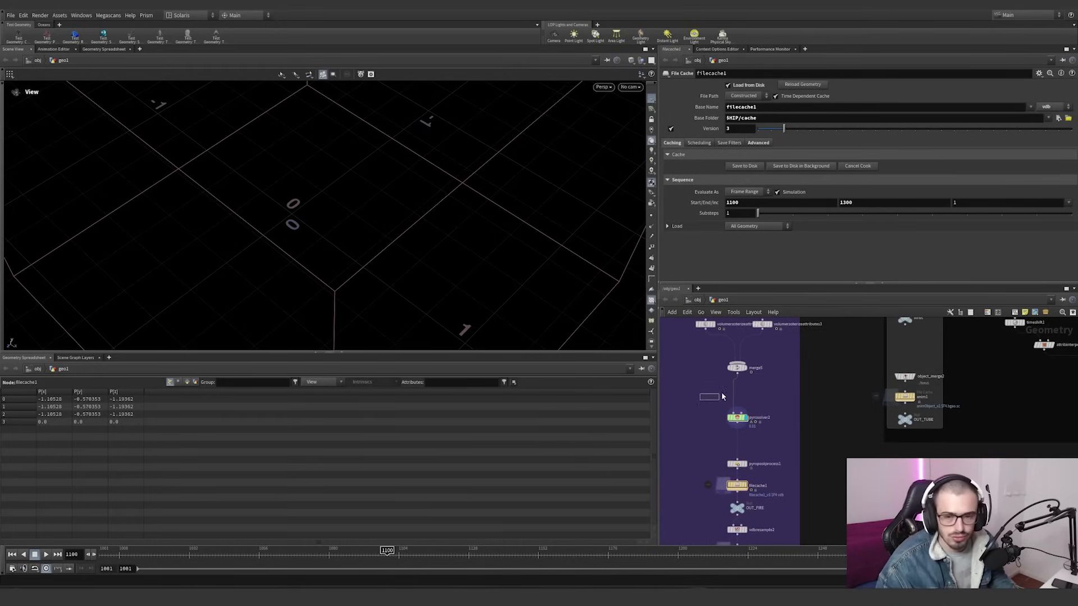
middle_click_drag(775, 391, 777, 400)
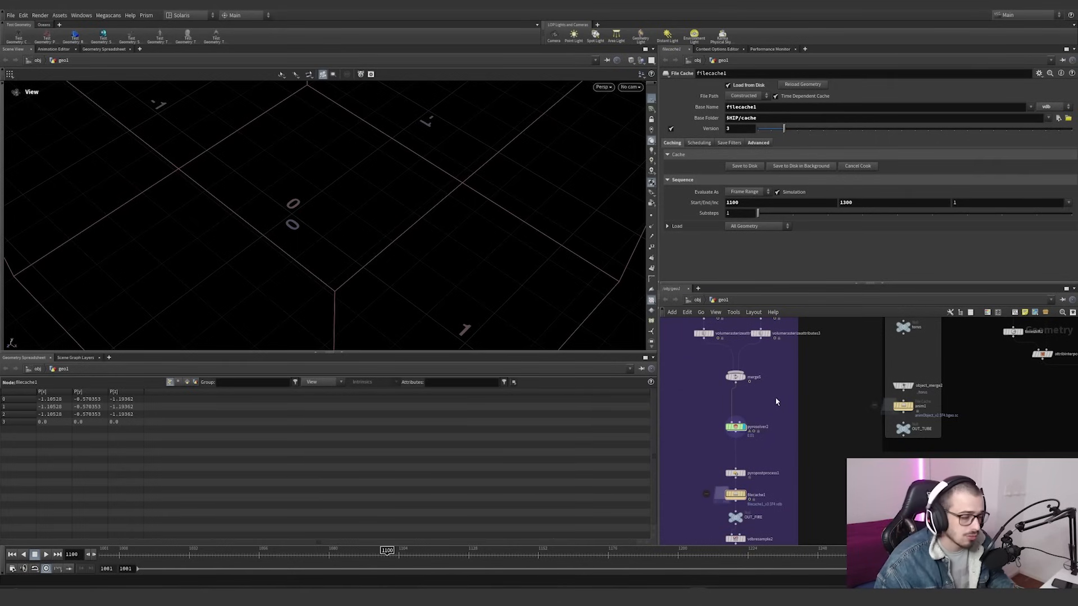
scroll(776, 401, "up", 2)
Open pyrosolver2's parameters again, frame its whole container in the viewport, and briefly play the simulation from frame 1100
left_click(735, 401)
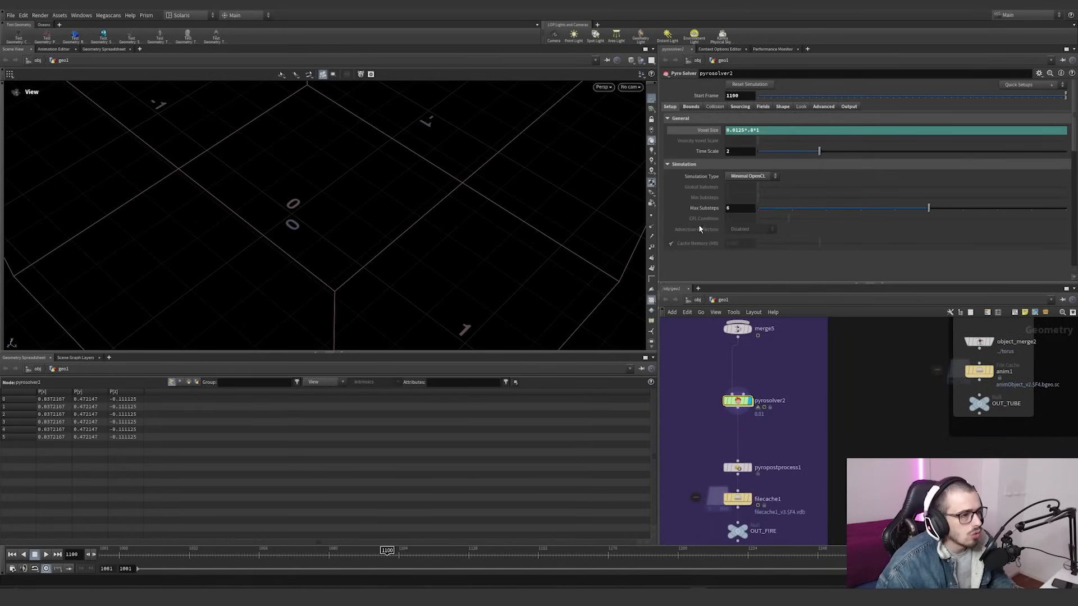
right_click_drag(453, 223, 360, 222)
left_click_drag(360, 222, 397, 195)
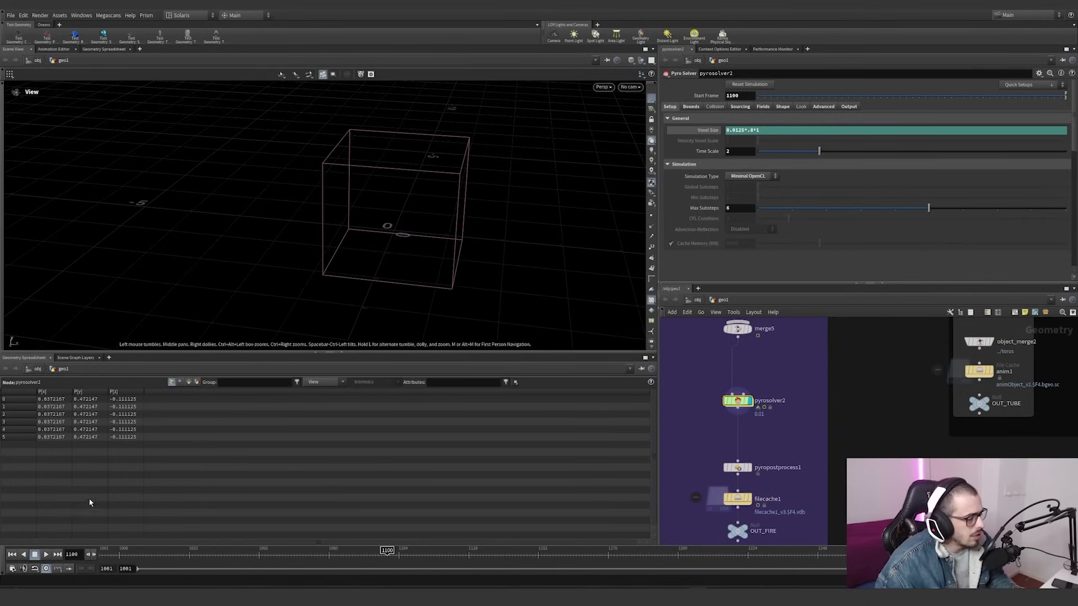
left_click(47, 554)
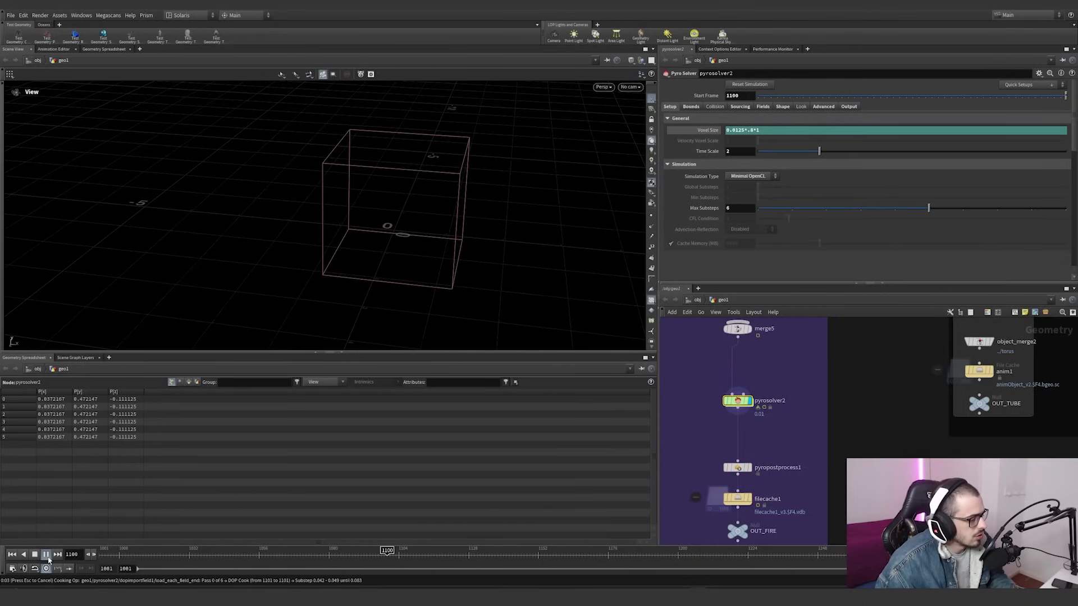
left_click(48, 558)
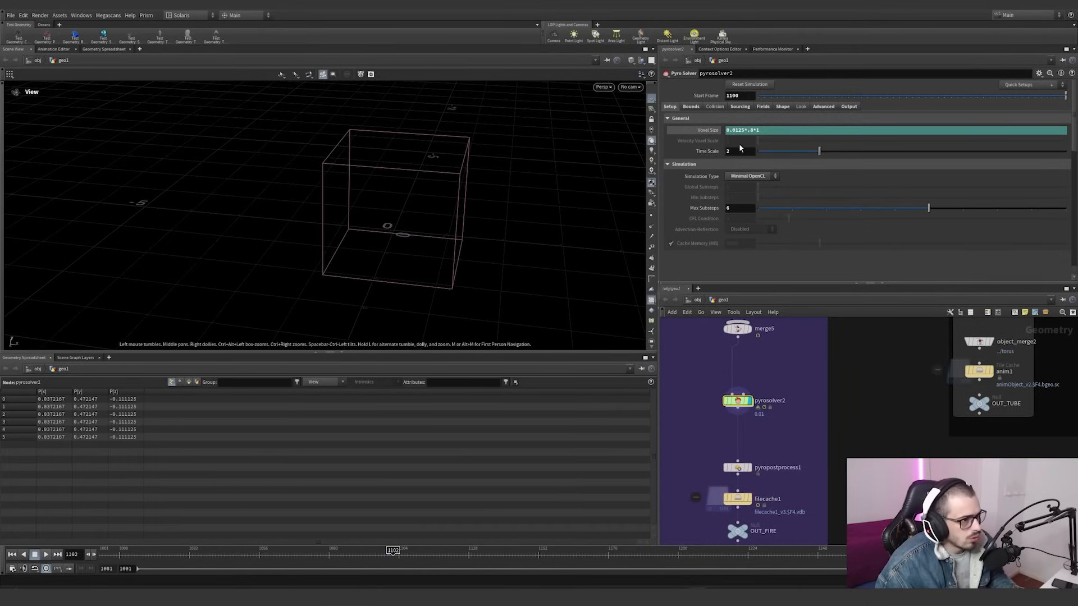
Change pyrosolver2's Voxel Size expression to 0.0125*.8*2 and bring up the node's information
type("1")
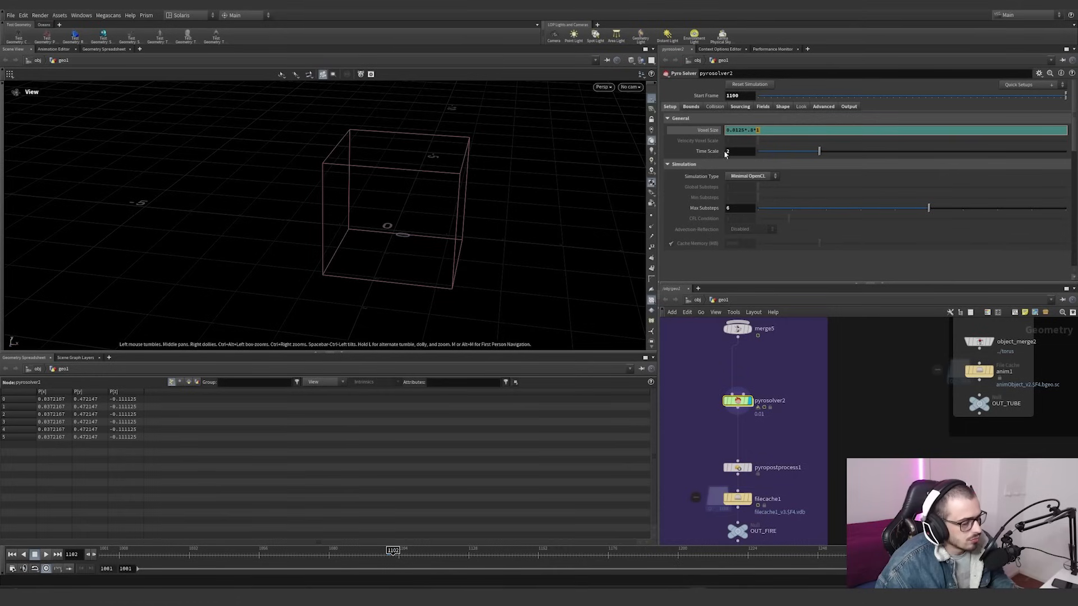
key("BackSpace")
type("2")
key("Return")
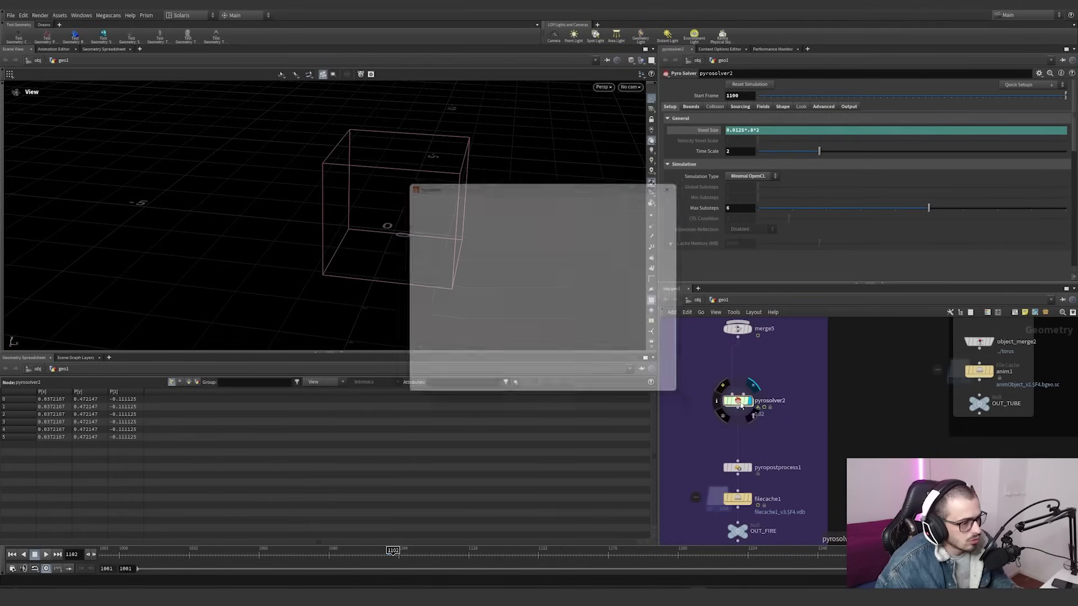
middle_click(741, 406)
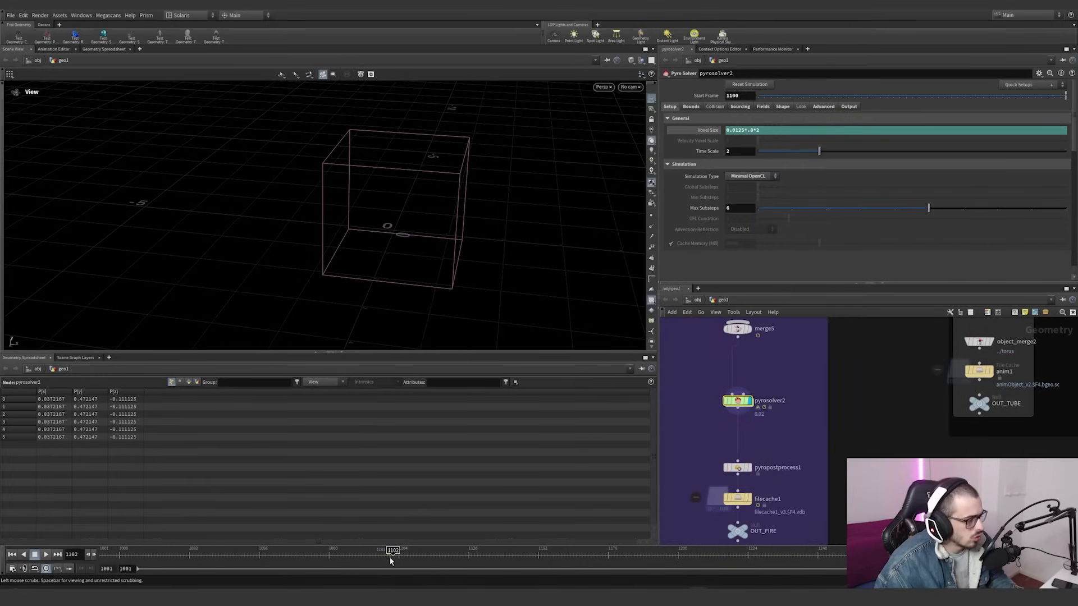
Play the coarser fire simulation from frame 1100, then return to frame 1100 and view the container closer
left_click(389, 557)
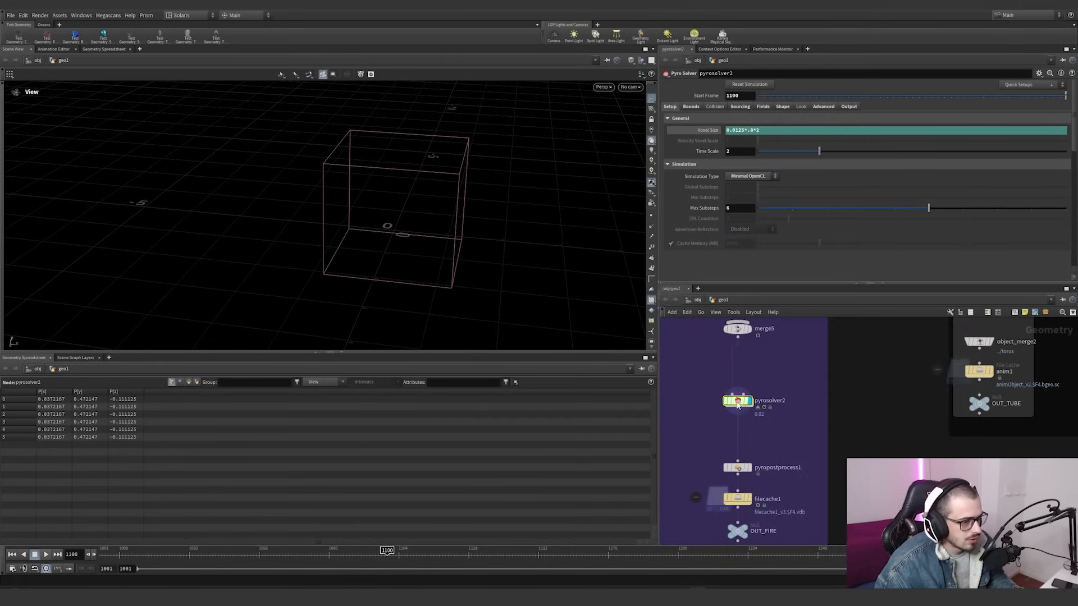
left_click(46, 554)
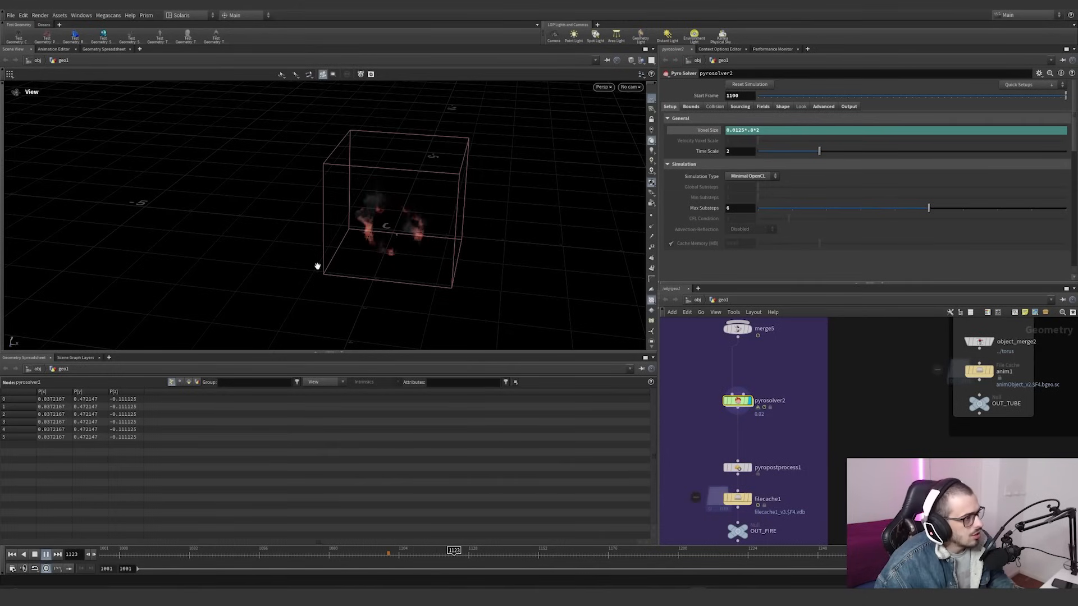
left_click_drag(317, 266, 416, 293)
left_click(385, 561)
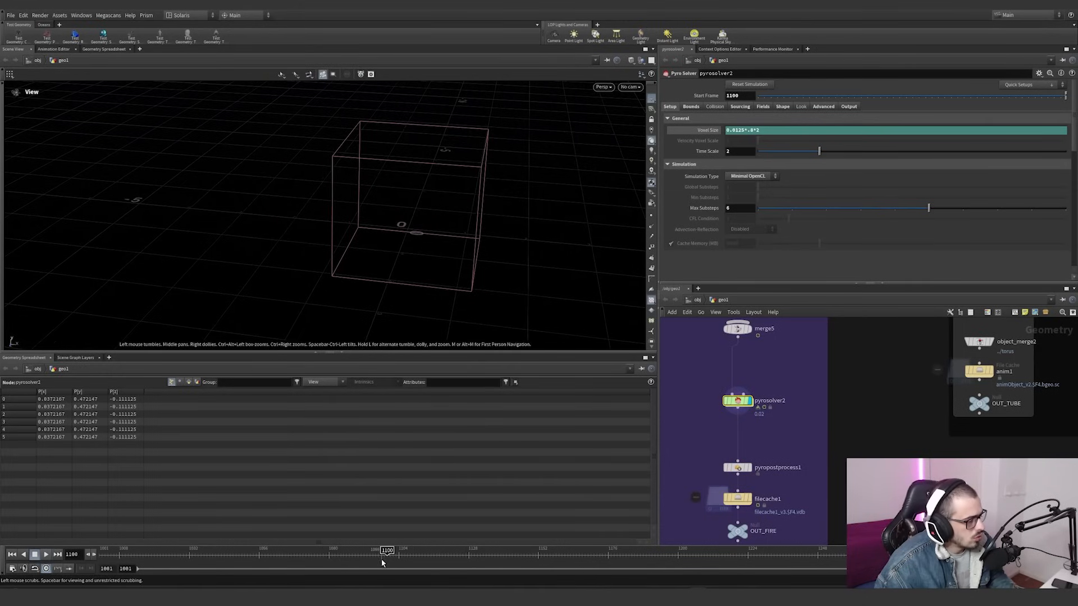
left_click_drag(429, 284, 471, 197)
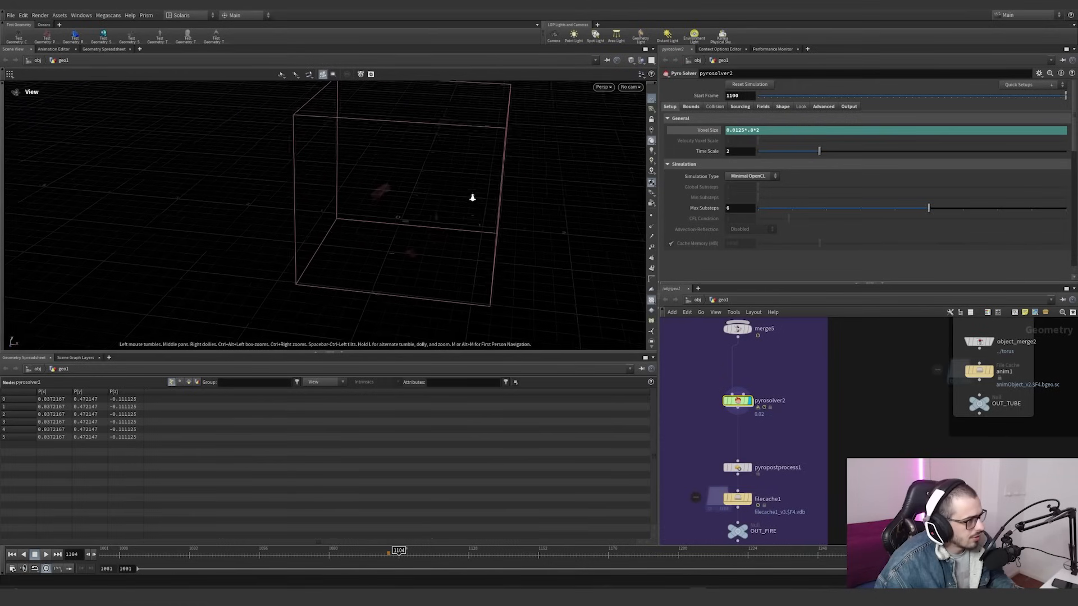
Display pyrobakevolume1 and inspect the shaded fire from the front at frame 1109
scroll(790, 473, "down", 3)
scroll(783, 462, "up", 2)
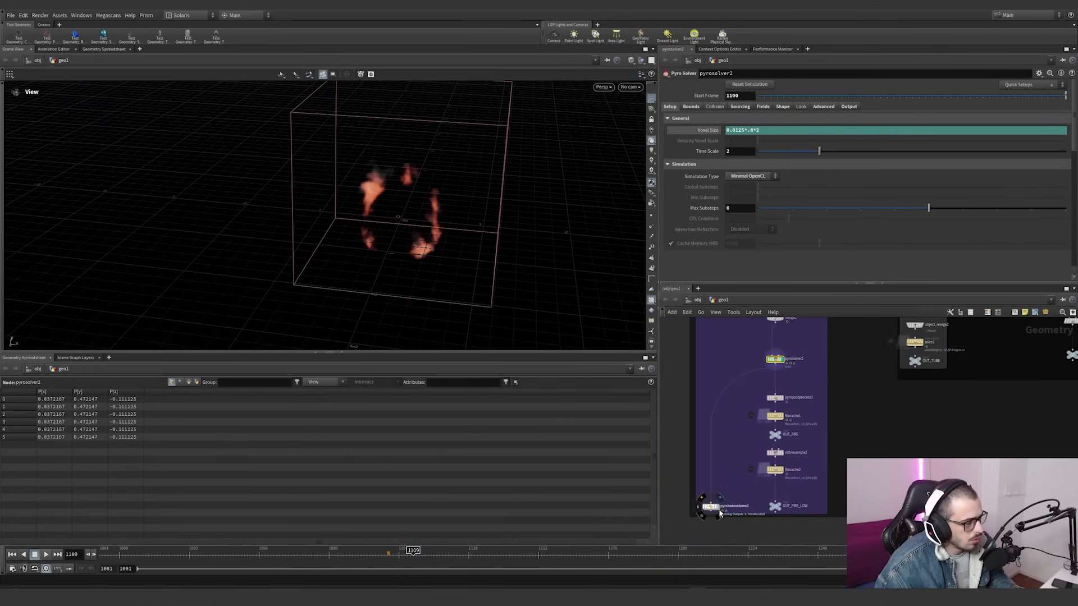
left_click(719, 499)
left_click_drag(406, 216, 423, 185)
scroll(459, 213, "up", 2)
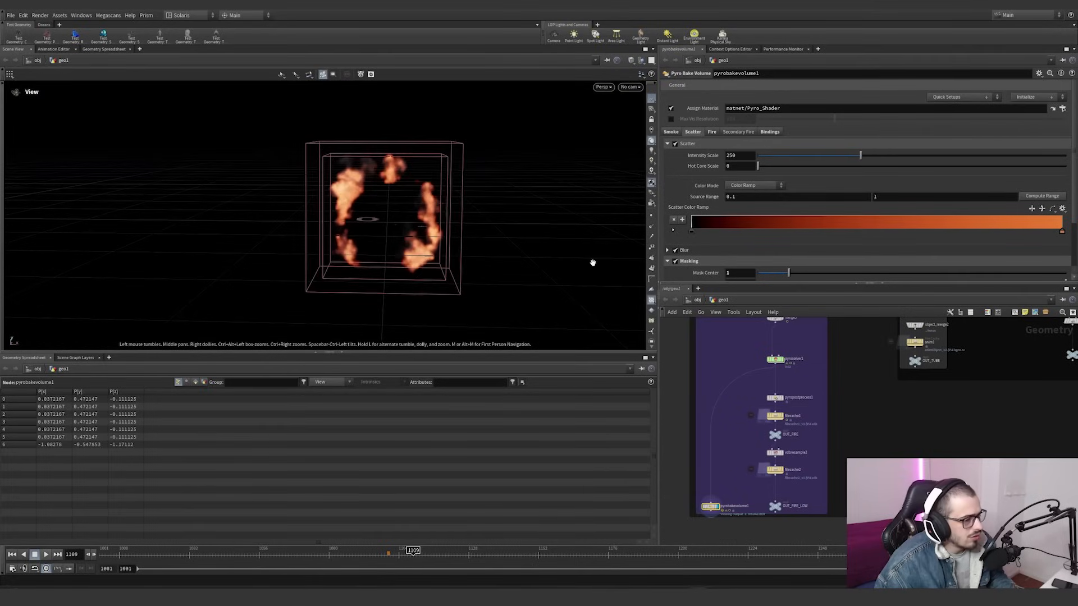
Display pyrosolver2 again and inspect its unshaded fire and container from several angles
scroll(786, 365, "up", 3)
left_click(778, 356)
left_click(770, 356)
scroll(444, 204, "down", 2)
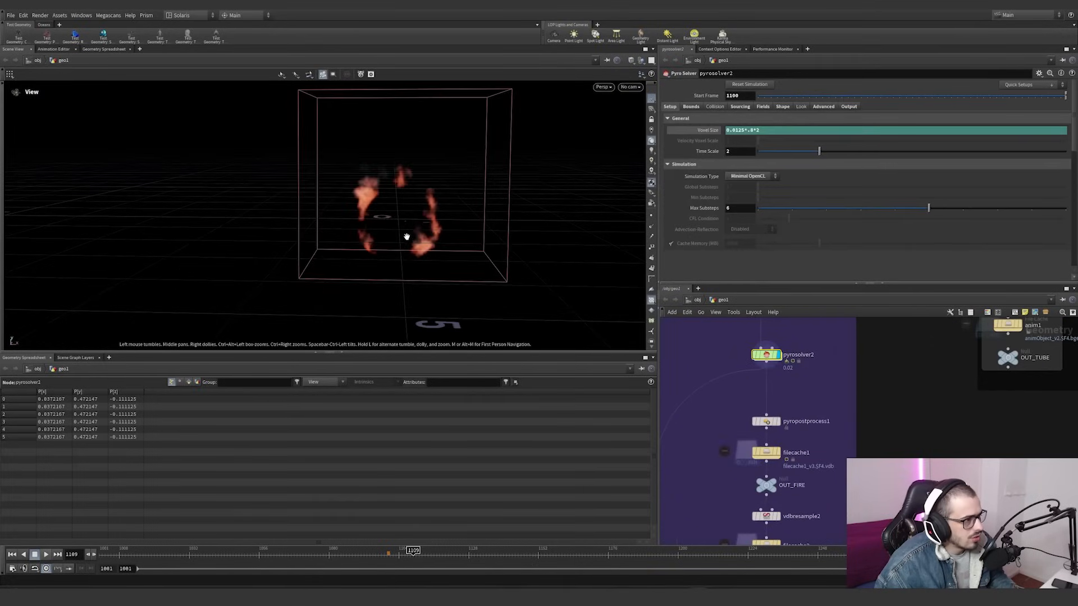
middle_click_drag(339, 235, 313, 271)
left_click_drag(452, 248, 197, 235)
View the fire through cam1, then orbit out of the camera to inspect the container freely
key("Return")
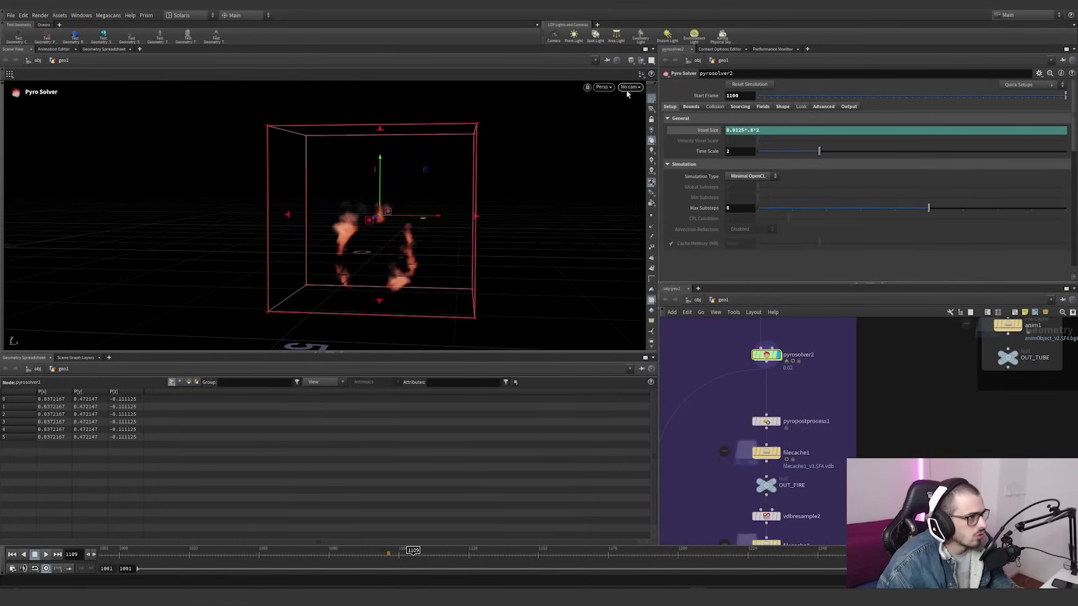
left_click(629, 87)
left_click(636, 114)
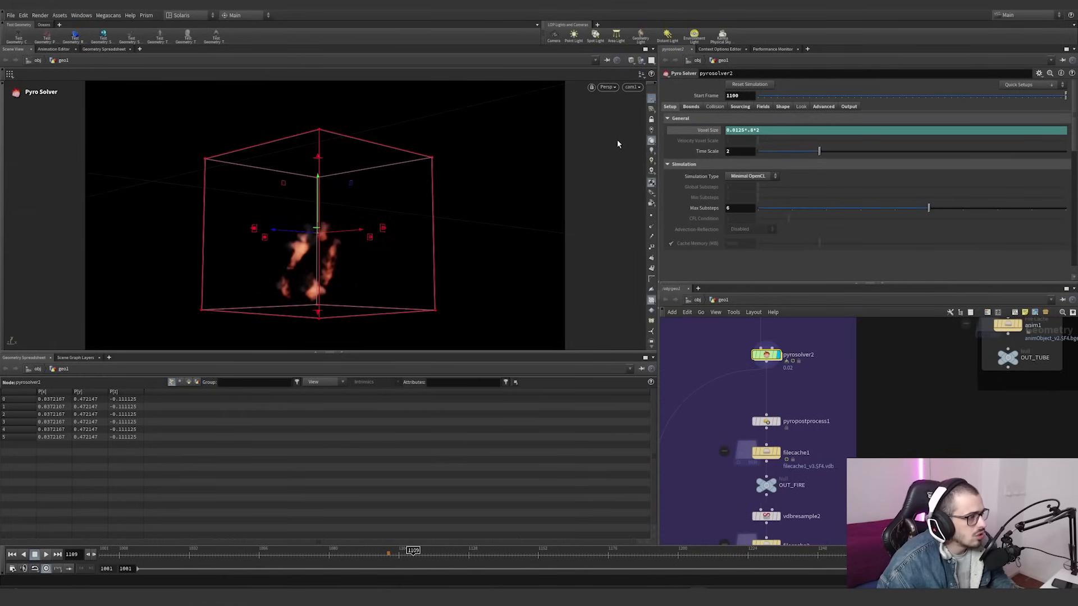
key("Escape")
left_click_drag(342, 227, 219, 248)
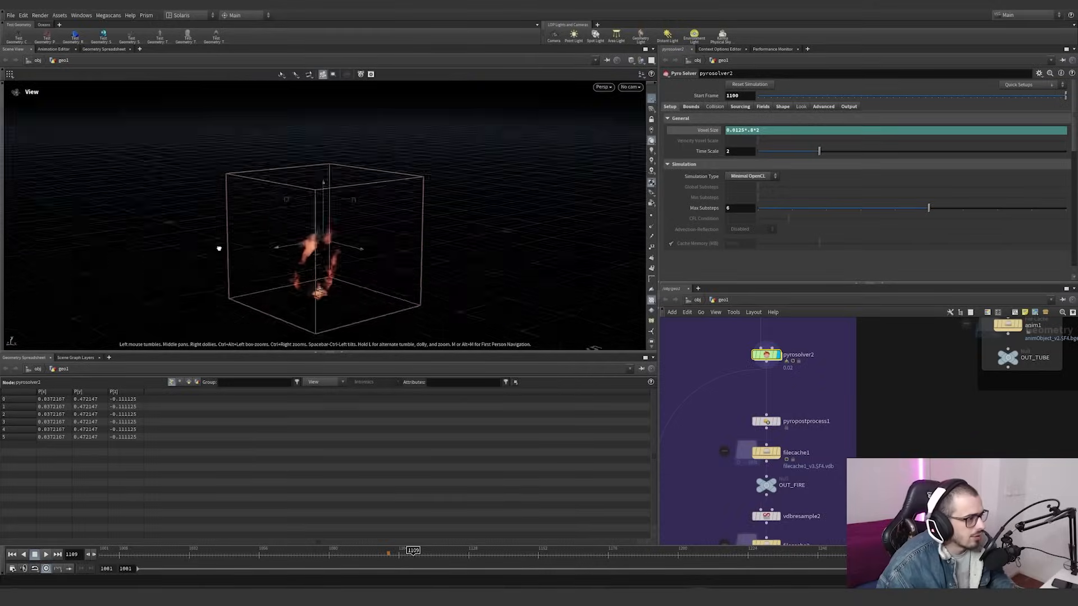
Restore the cam1 view and play the fire simulation onward from frame 1109
key("Return")
left_click(631, 87)
left_click(631, 132)
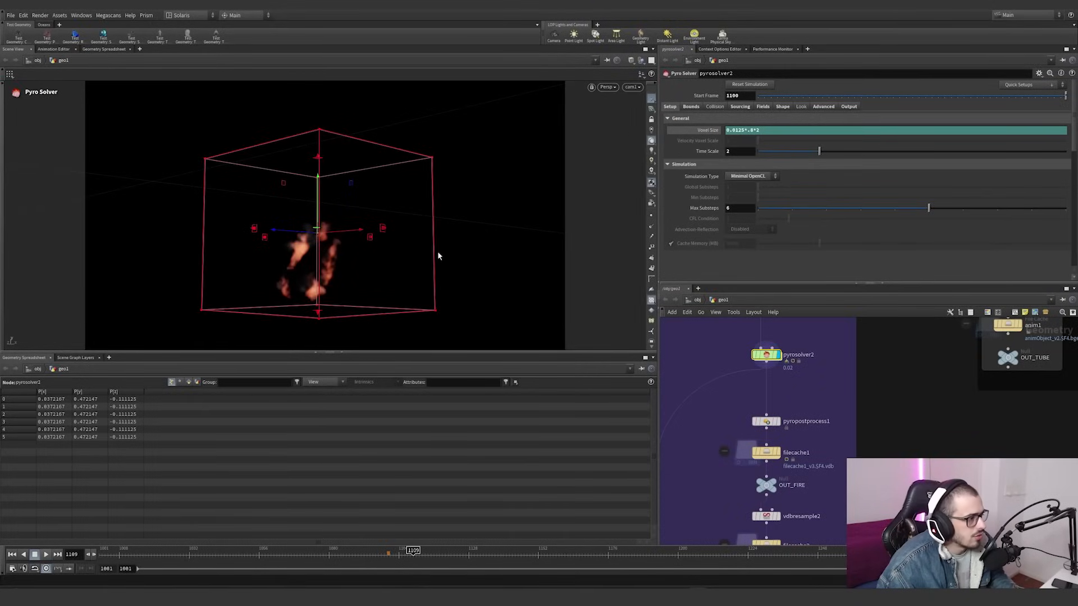
left_click(46, 555)
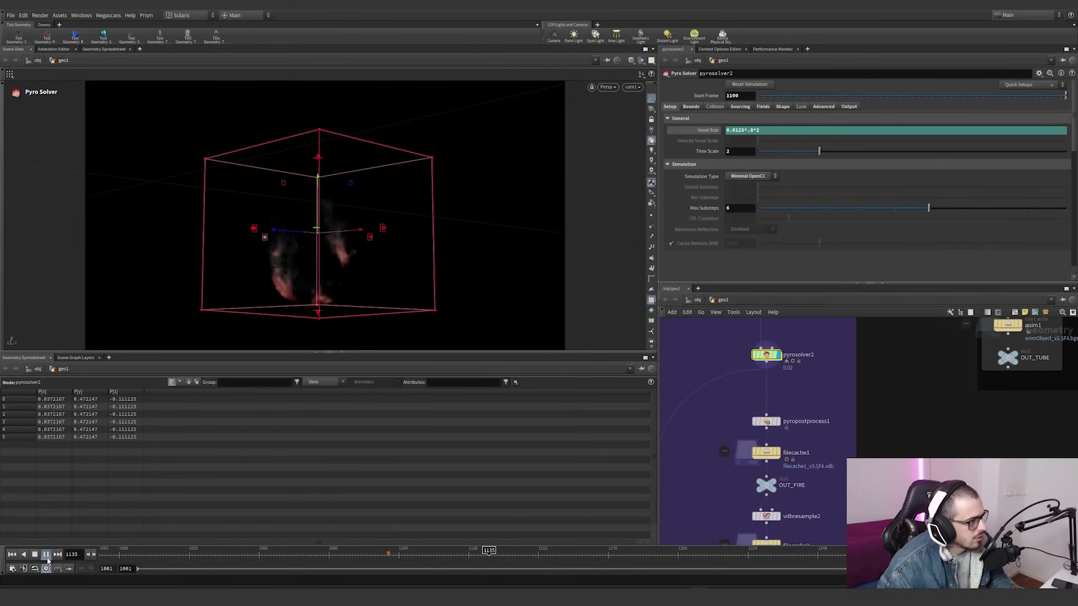
Stop the fire playback at frame 1137 and orbit out of cam1 to inspect the solver's container freely
left_click(46, 555)
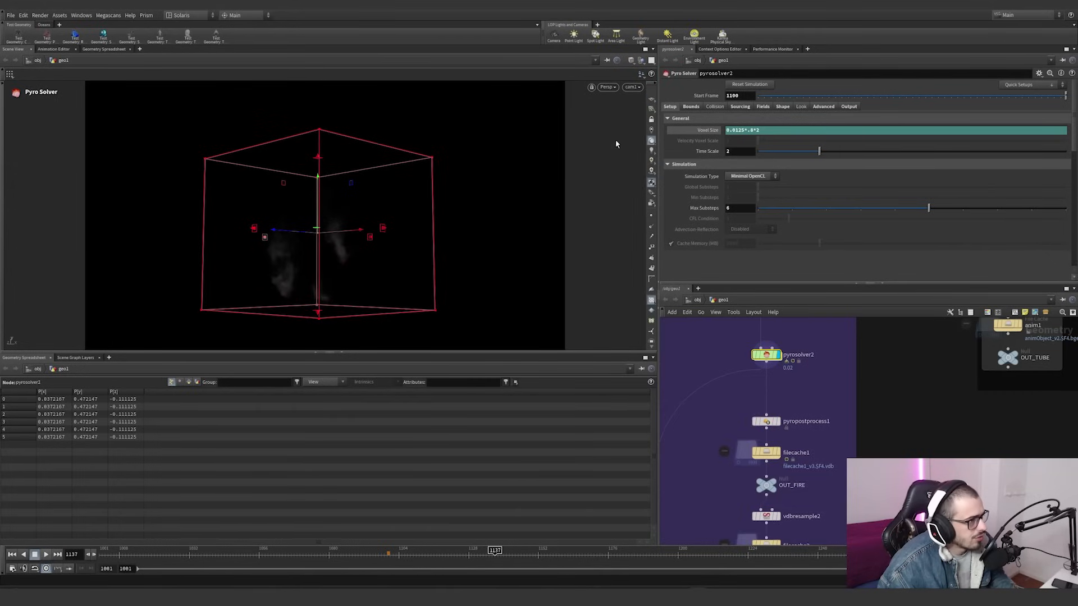
left_click_drag(357, 230, 335, 262, "alt")
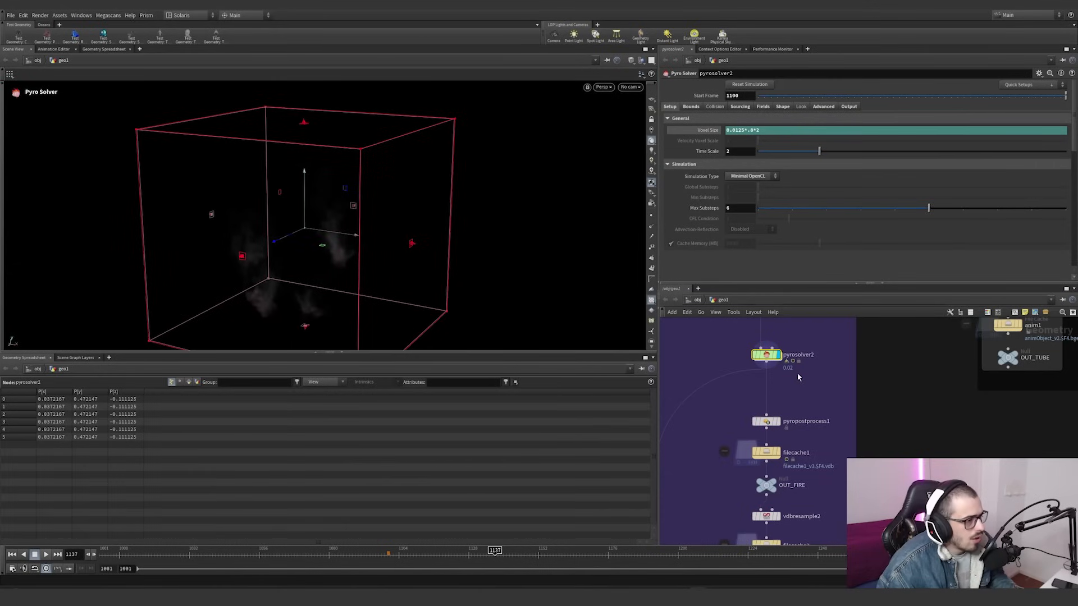
middle_click(764, 362)
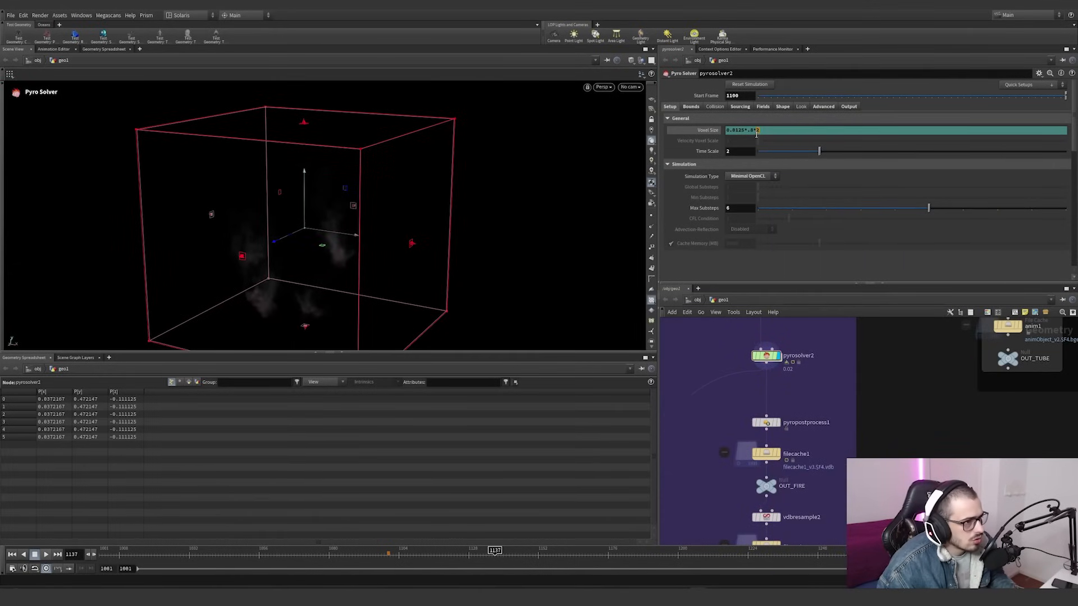
Review pyrosolver2's voxel size expression, time scale and max substeps, and check its bounds size and center
left_click_drag(813, 391, 746, 331)
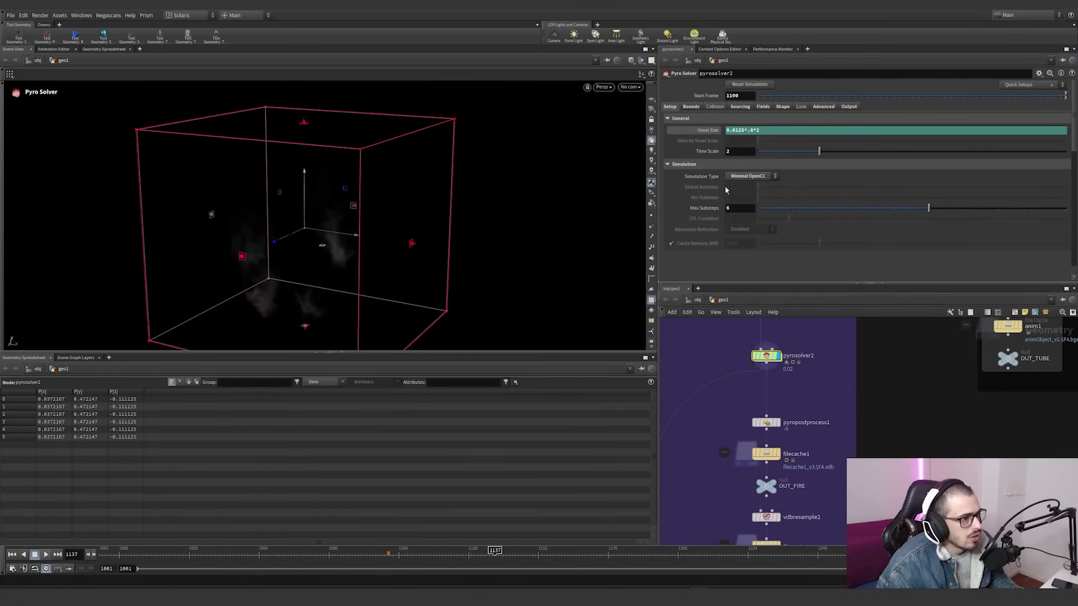
double_click(733, 151)
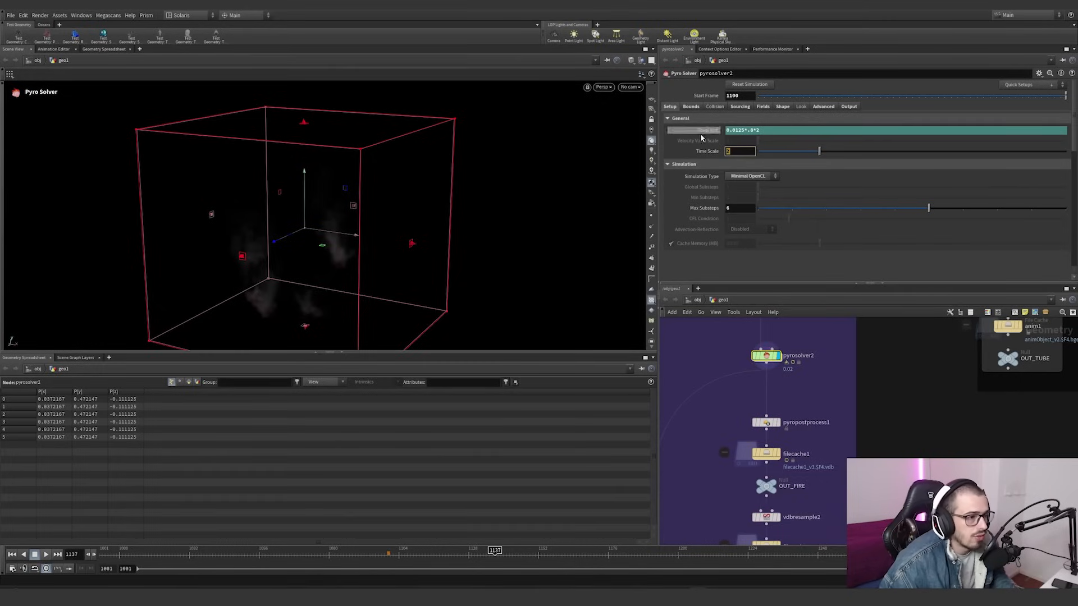
double_click(733, 208)
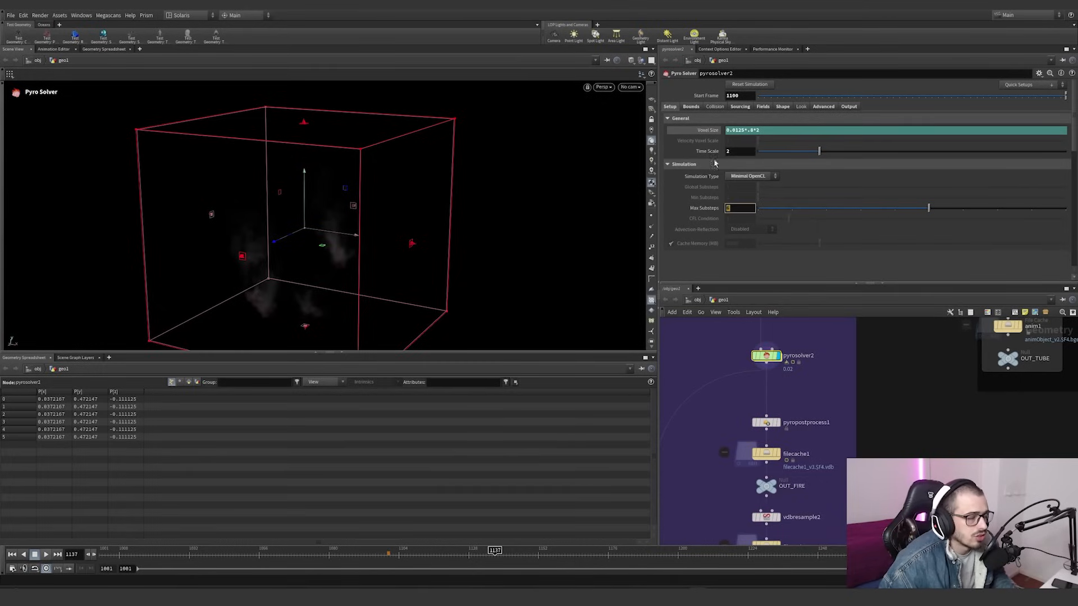
left_click(691, 107)
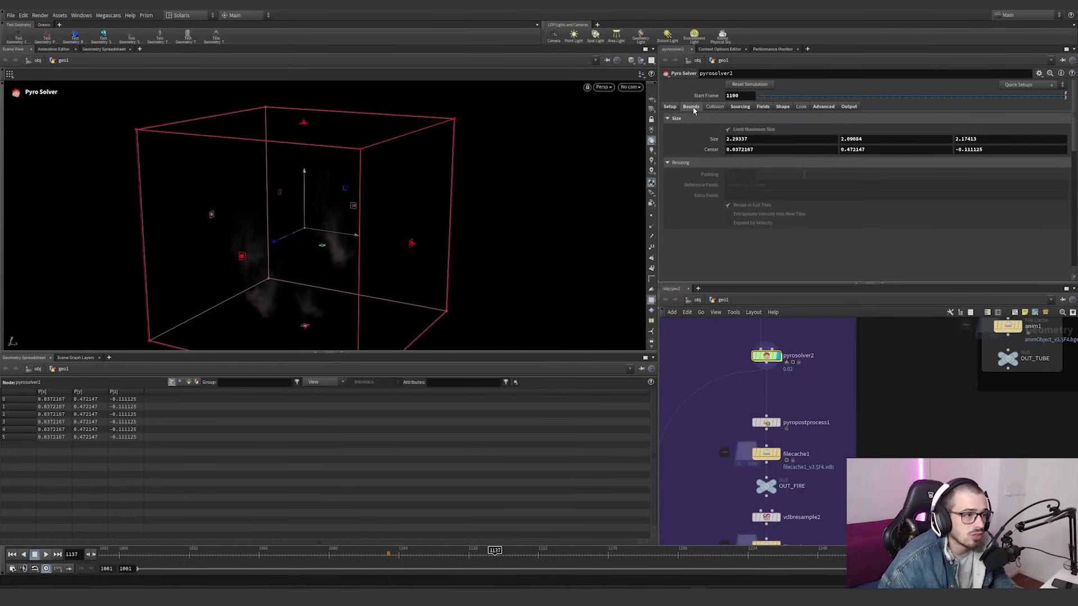
Open the solver's sourcing settings and check the start and end of the limited source frame range
left_click(749, 109)
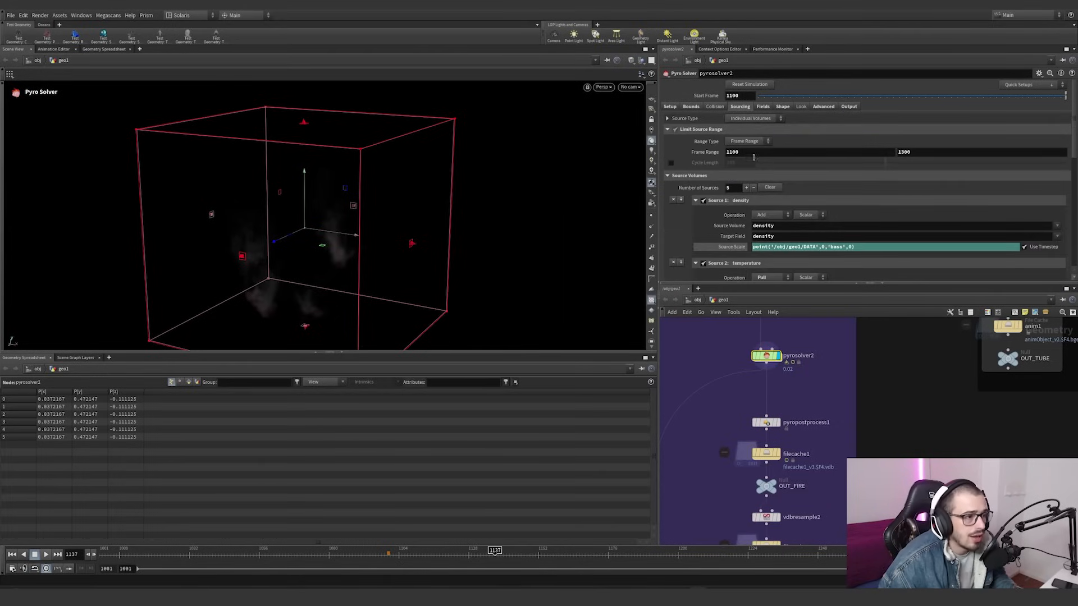
double_click(726, 155)
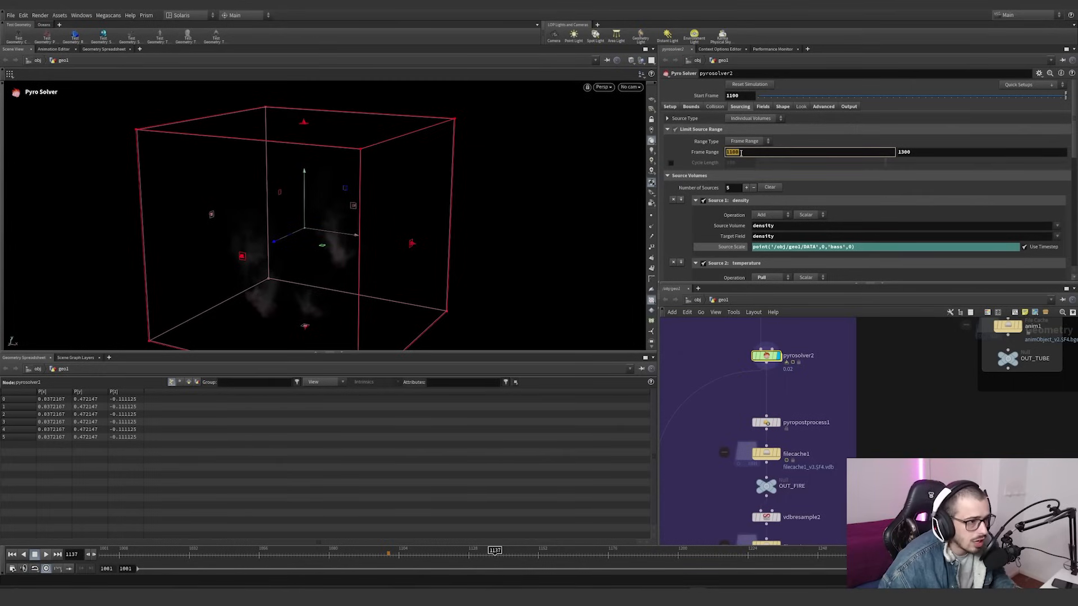
key("Tab")
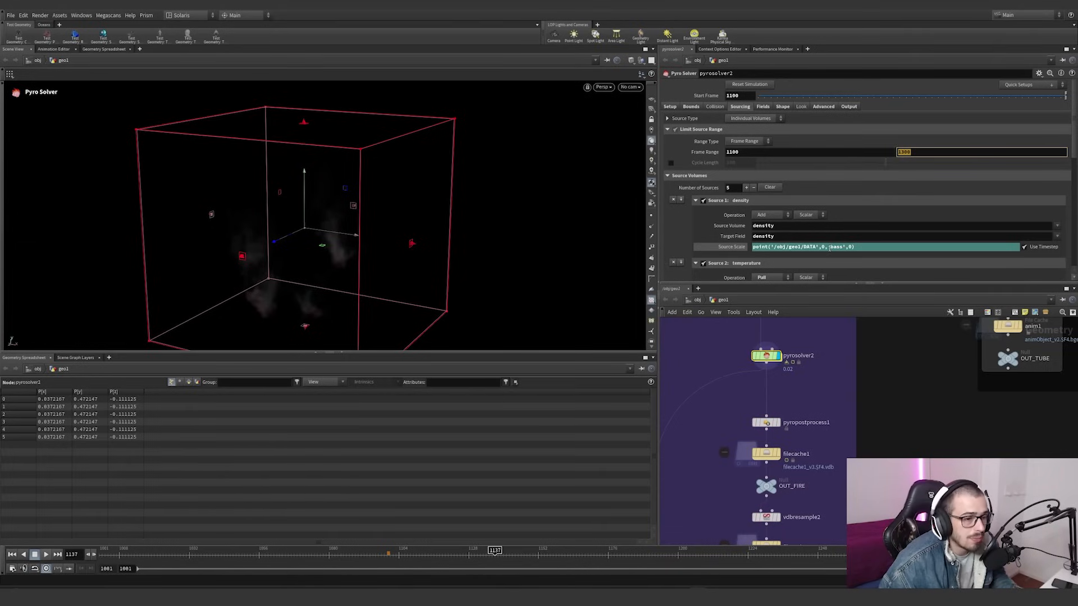
Toggle the density source scale repeatedly between its DATA bass expression and its evaluated value
left_click(719, 248)
left_click(718, 247)
left_click(718, 249)
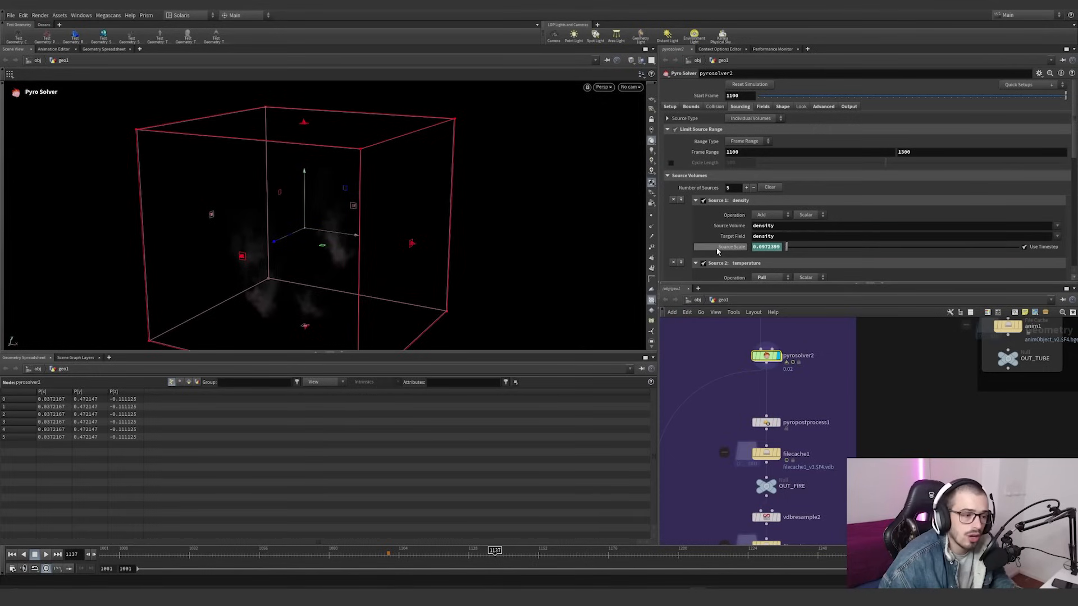
left_click(718, 250)
left_click(718, 251)
left_click(719, 251)
left_click(721, 251)
left_click(722, 251)
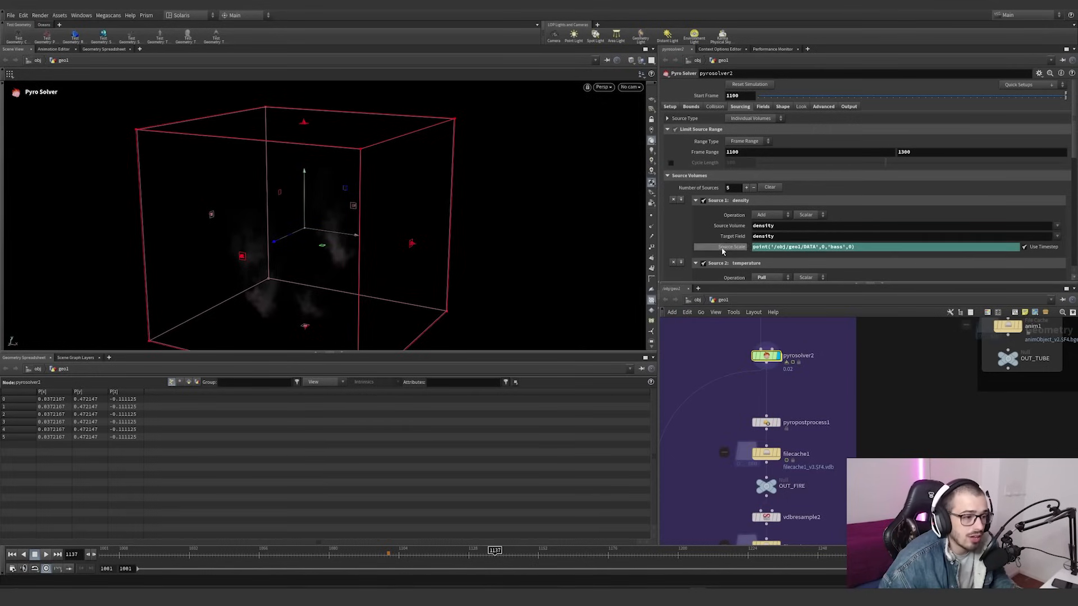
left_click(722, 251)
middle_click_drag(704, 346, 696, 457)
scroll(703, 461, "down", 3)
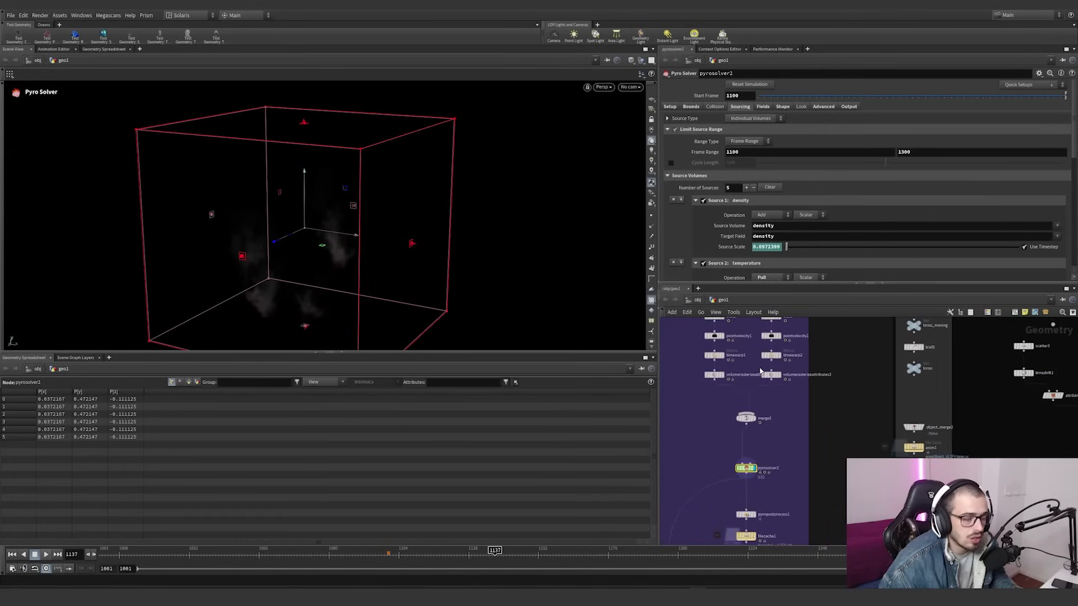
middle_click_drag(790, 399, 749, 336)
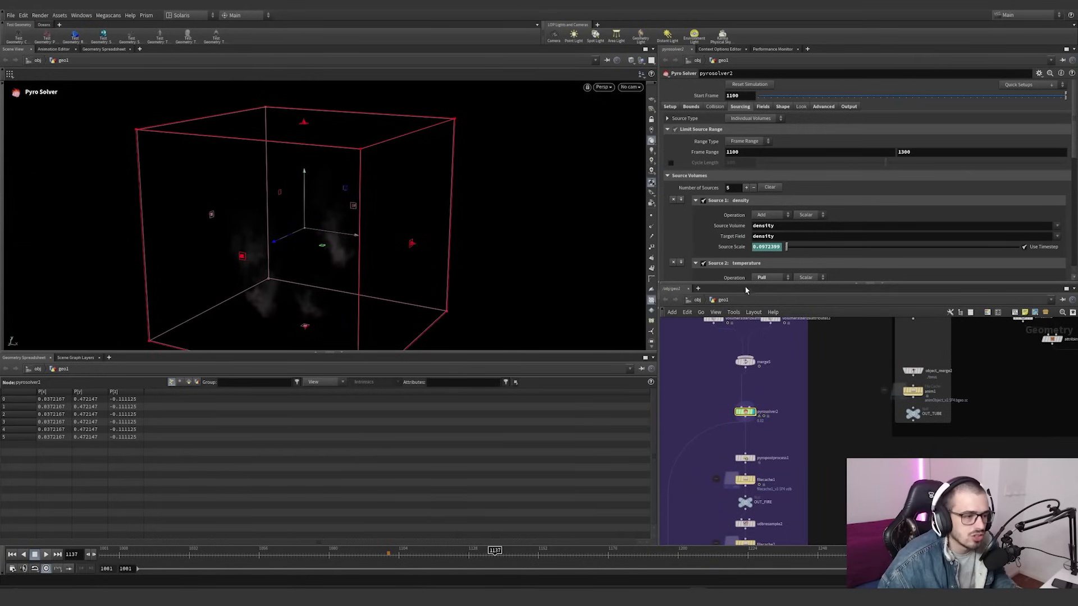
Switch the temperature, flame and vel source scales between expression and evaluated value to compare how each source is driven
scroll(737, 238, "down", 3)
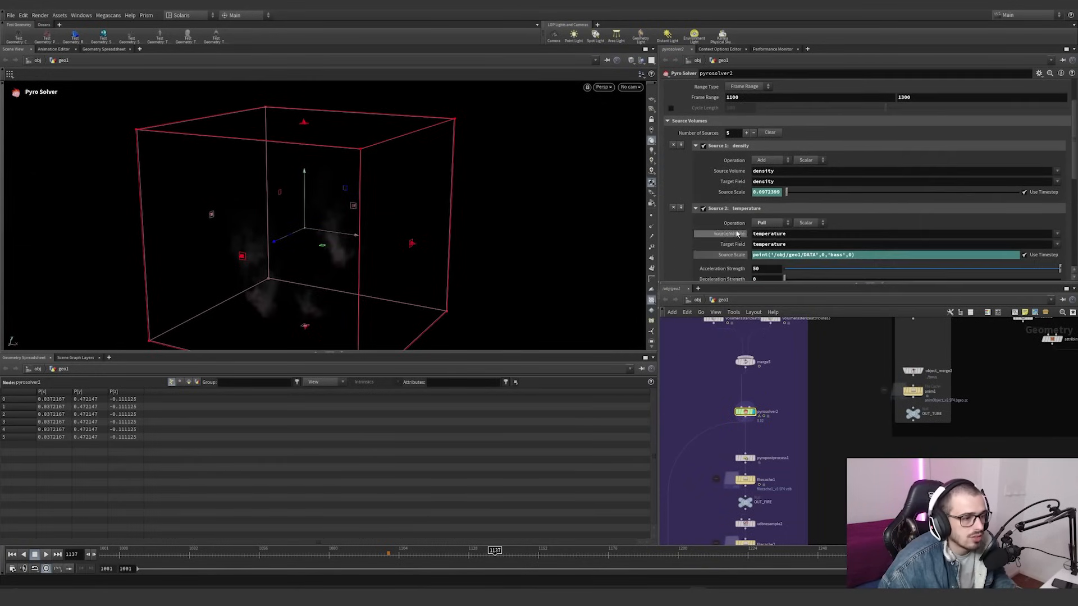
left_click(740, 255)
scroll(728, 244, "down", 2)
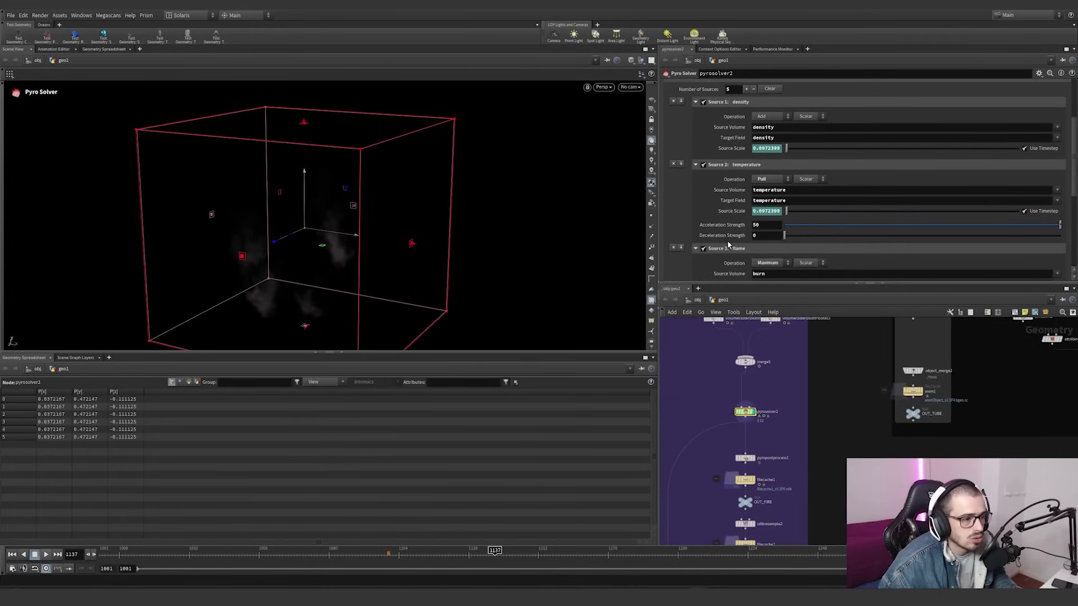
scroll(728, 244, "down", 2)
left_click(735, 251)
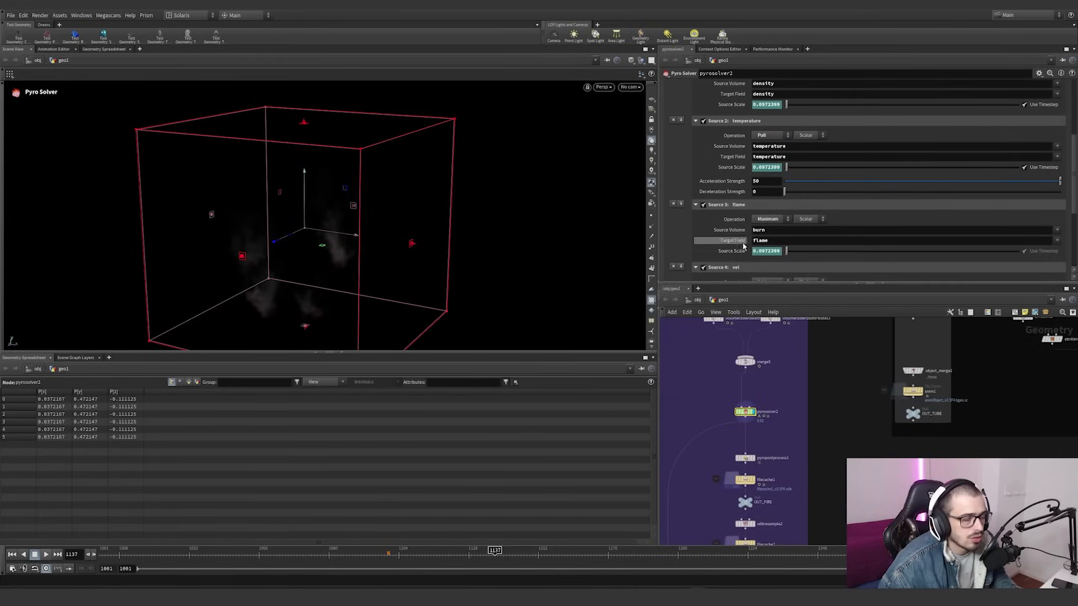
scroll(738, 248, "down", 2)
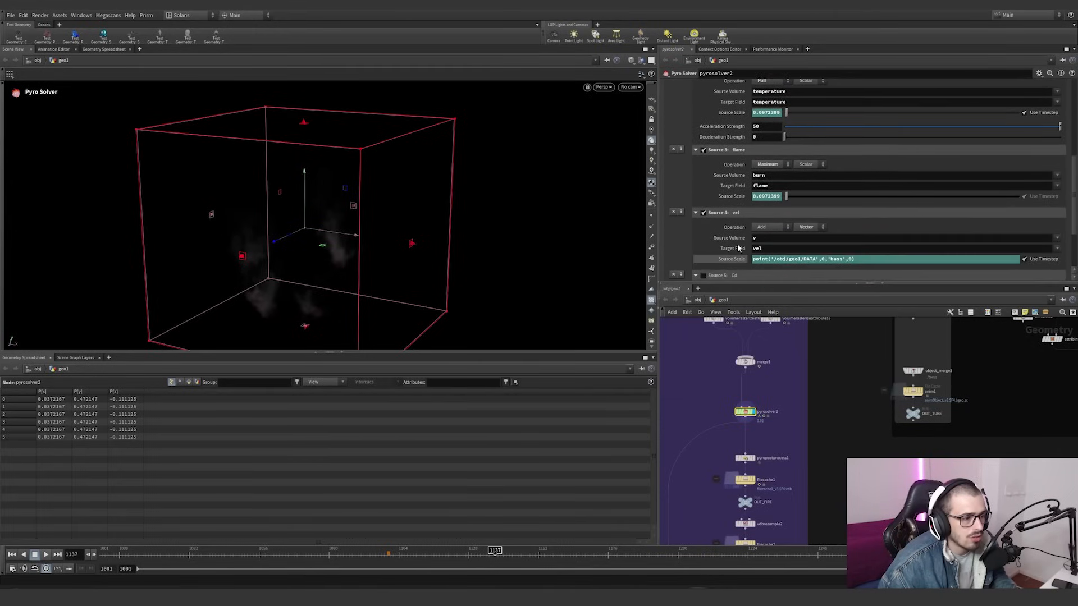
left_click(739, 259)
scroll(728, 251, "up", 7)
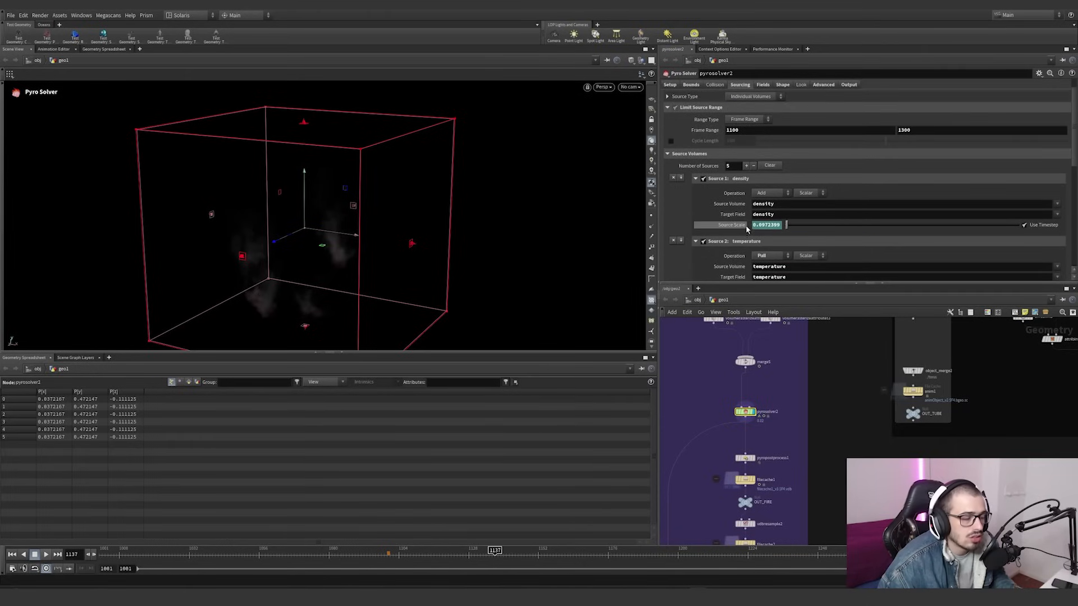
Set the network's dependency links to show for selected nodes, and survey the connections around pyrosolver2
left_click(716, 313)
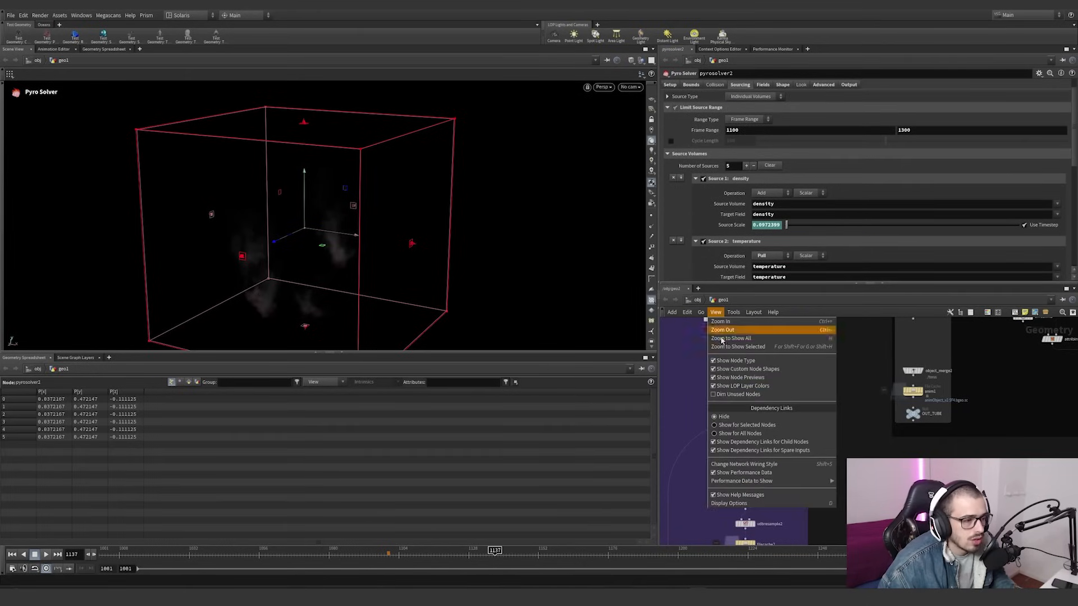
left_click(740, 426)
scroll(768, 399, "down", 8)
scroll(769, 399, "up", 5)
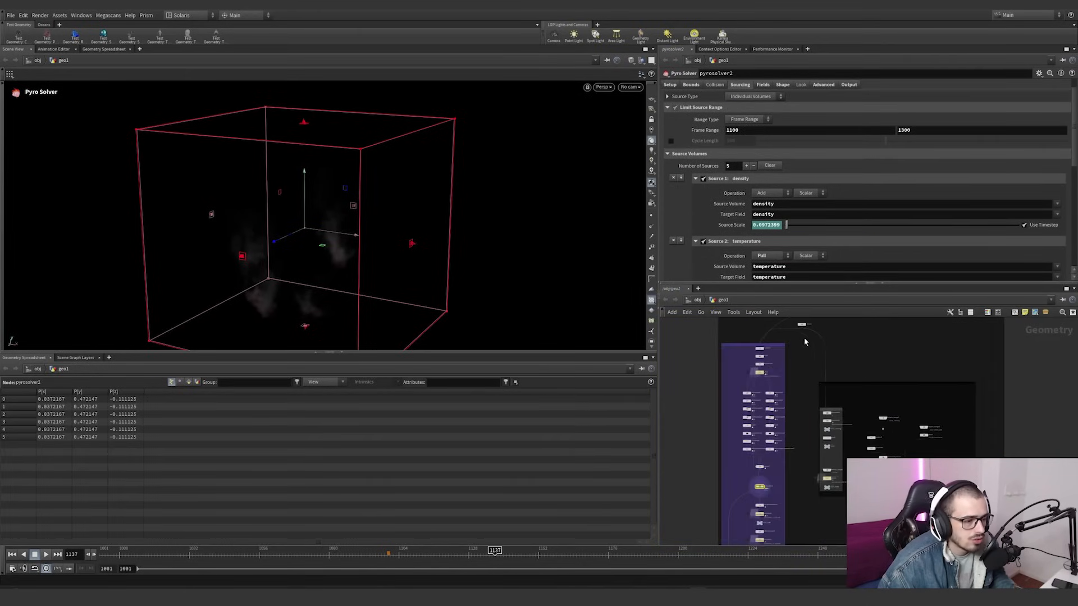
scroll(755, 418, "up", 5)
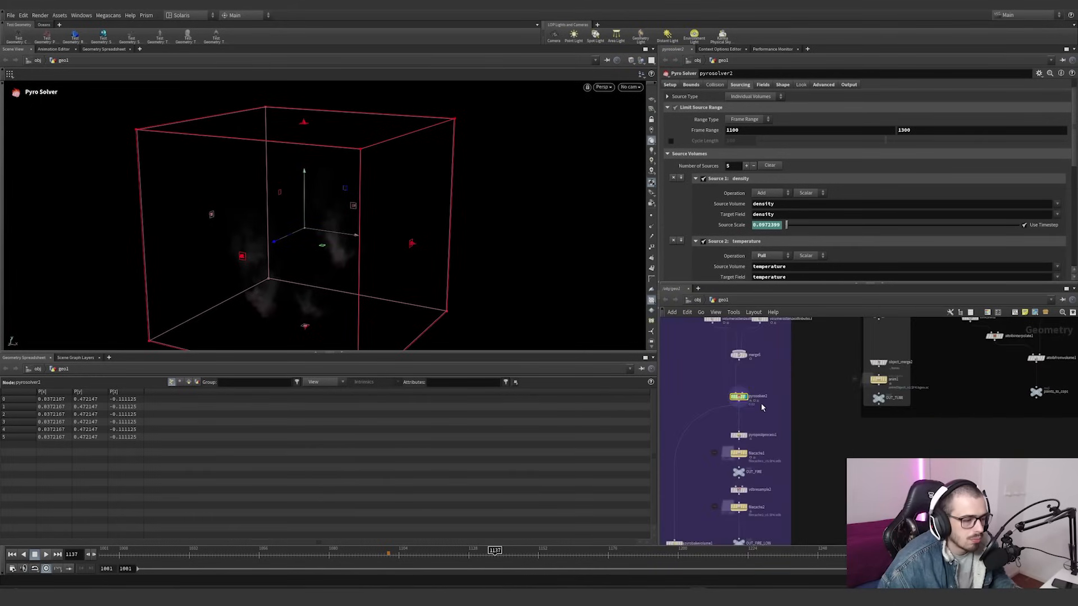
scroll(707, 172, "up", 1)
Examine the solver's field settings, covering flame lifespan, temperature cooling rate and temperature emission from flame
left_click(763, 107)
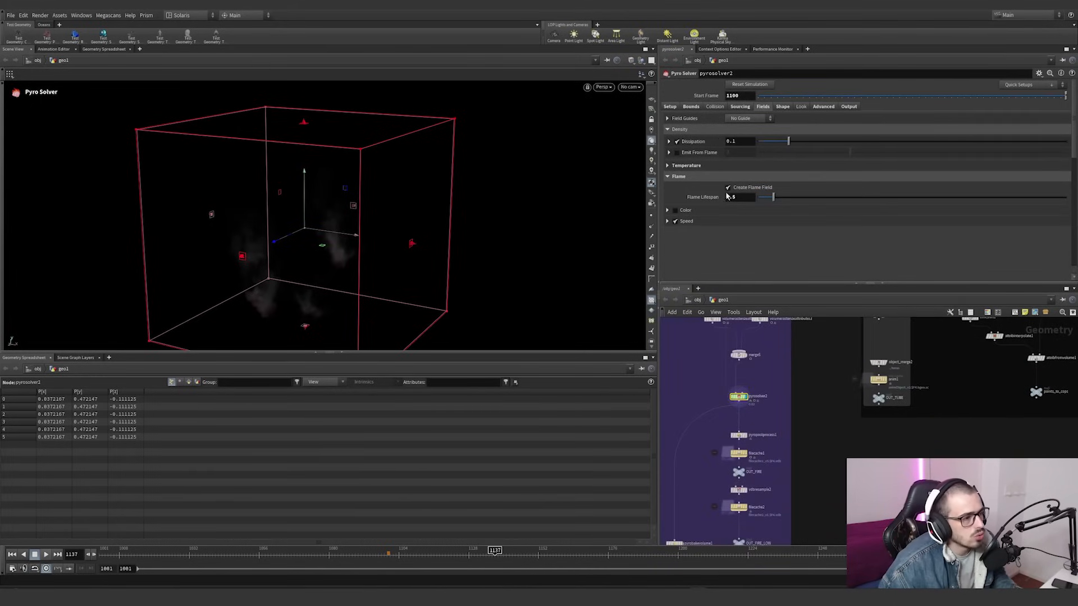
left_click(743, 195)
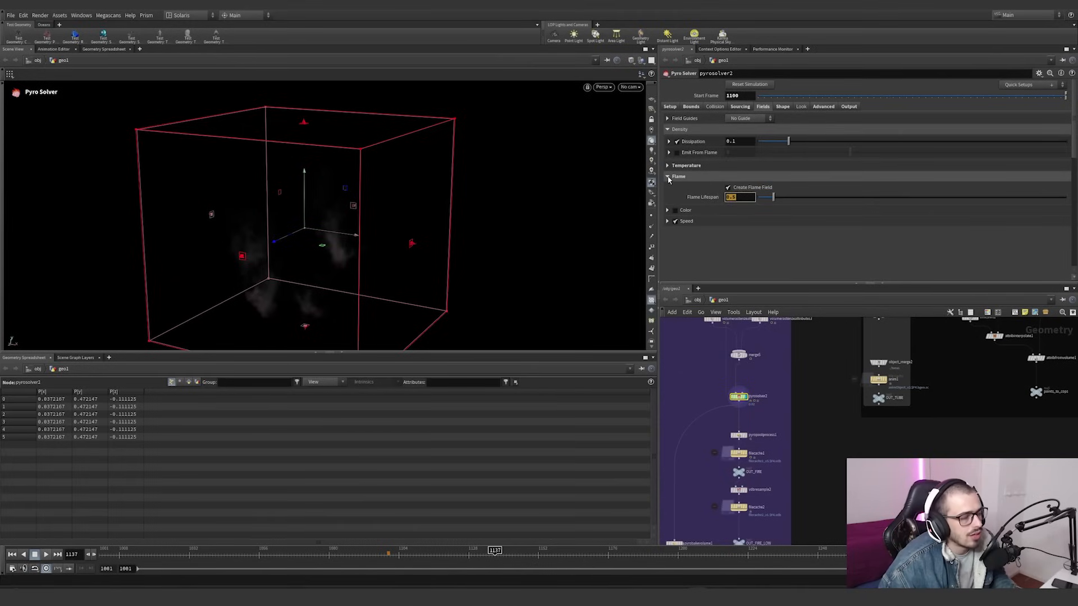
left_click(669, 167)
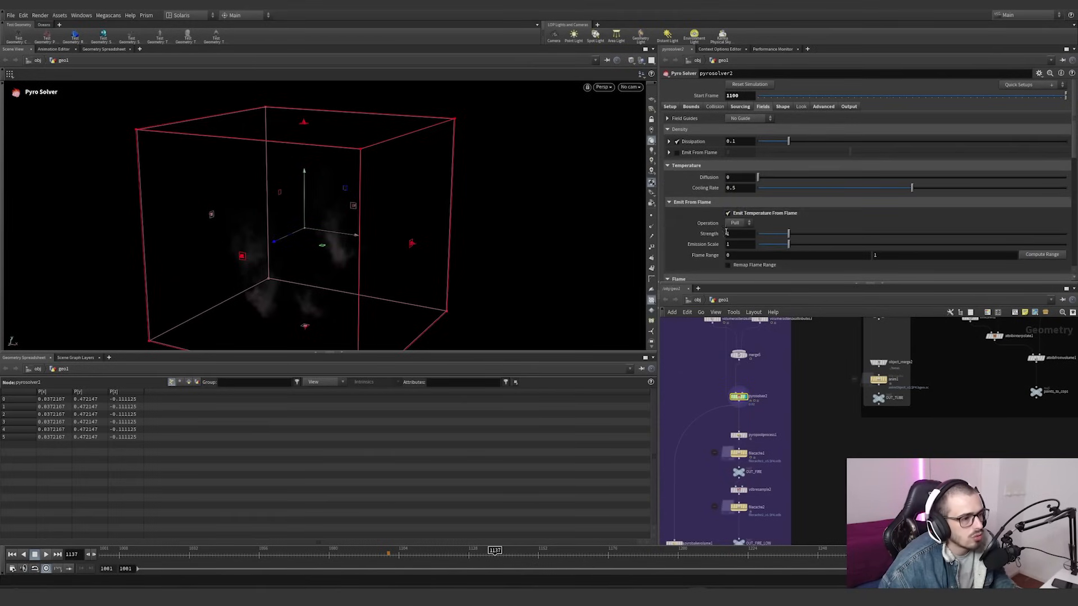
scroll(697, 238, "down", 2)
scroll(696, 237, "up", 2)
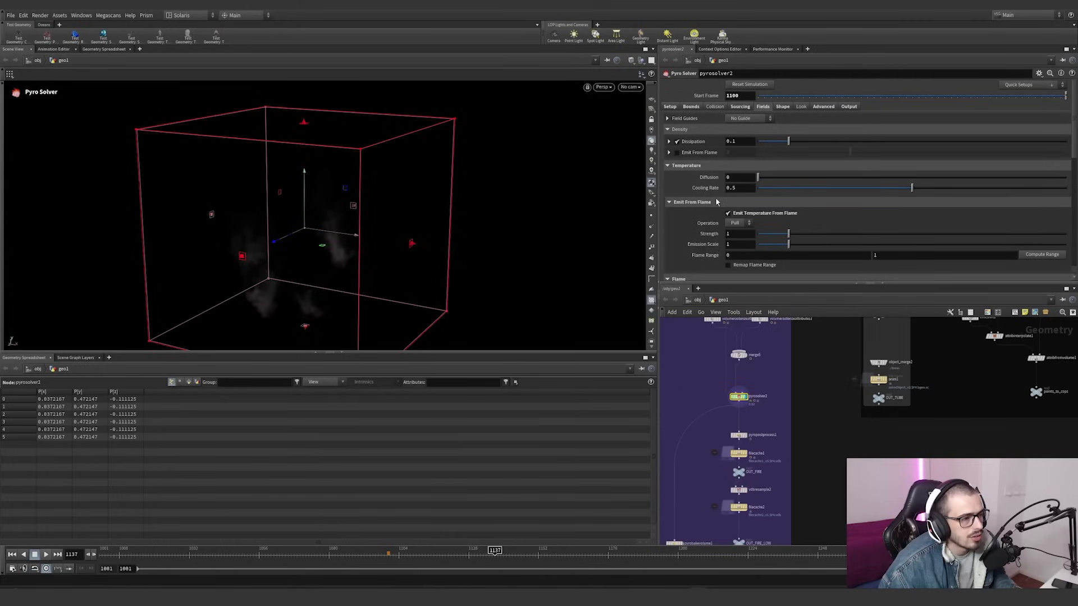
Review the solver's buoyancy and gravity shaping, its advection settings and its list of exported fields
left_click(782, 107)
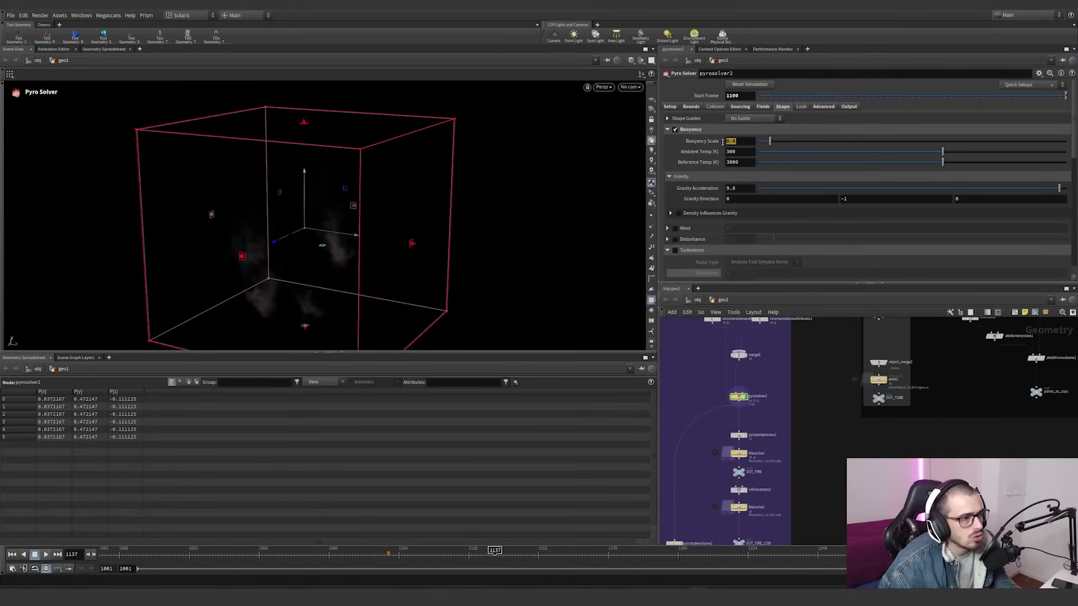
scroll(693, 205, "down", 1)
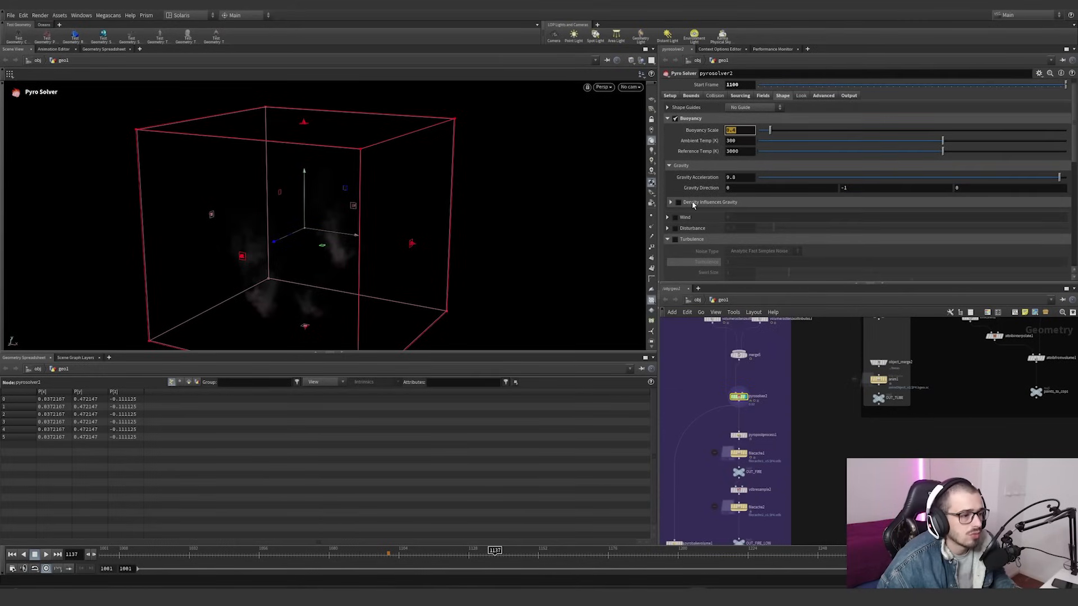
left_click(823, 96)
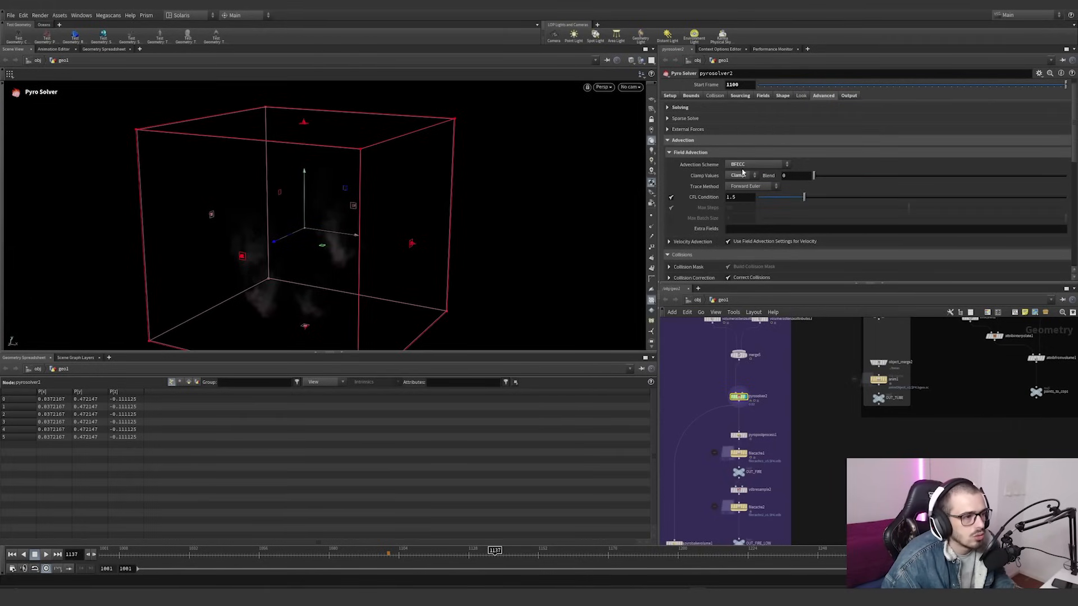
left_click(849, 95)
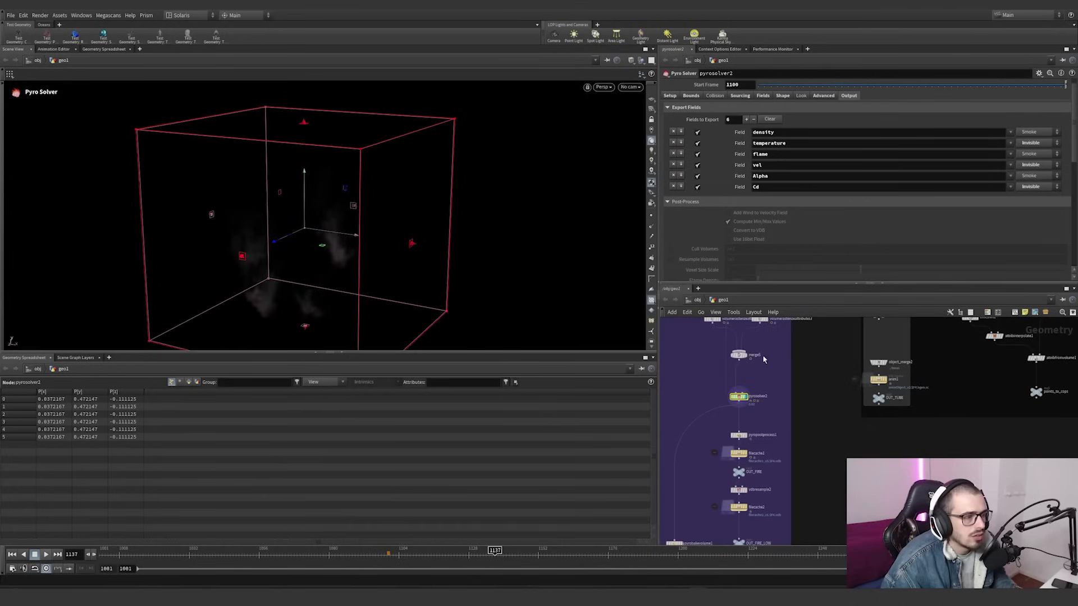
Enter pyrosolver2's inner FORCES network and bring its turbulence and disturbance nodes into view
double_click(739, 396)
left_click_drag(794, 377, 880, 341)
middle_click_drag(880, 341, 813, 345)
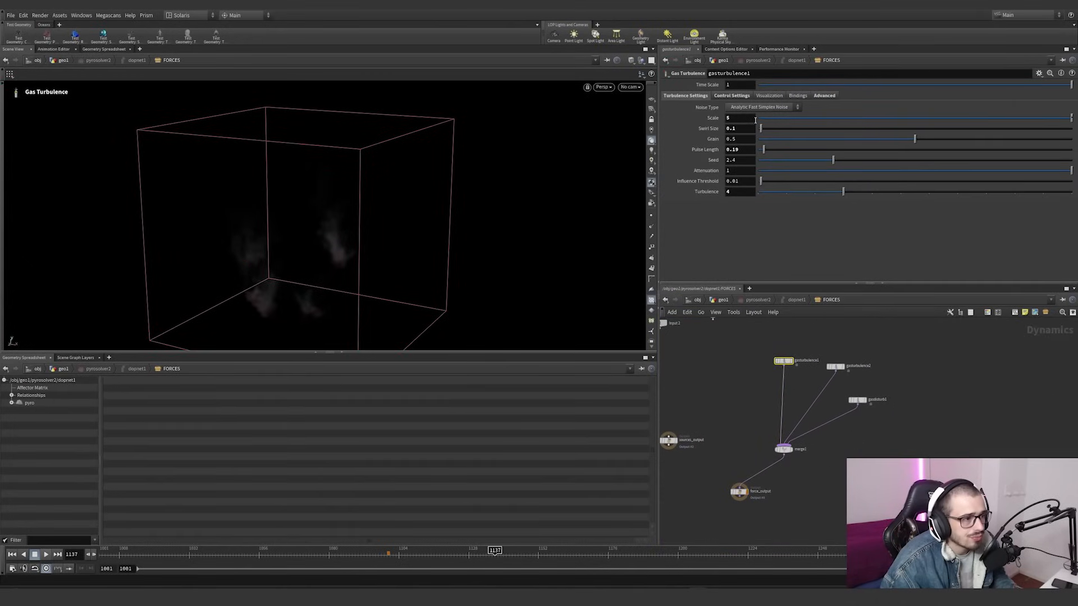
Review the settings of gasturbulence2, gasdisturb1 and gasturbulence1, including the latter's swirl size
left_click(836, 367)
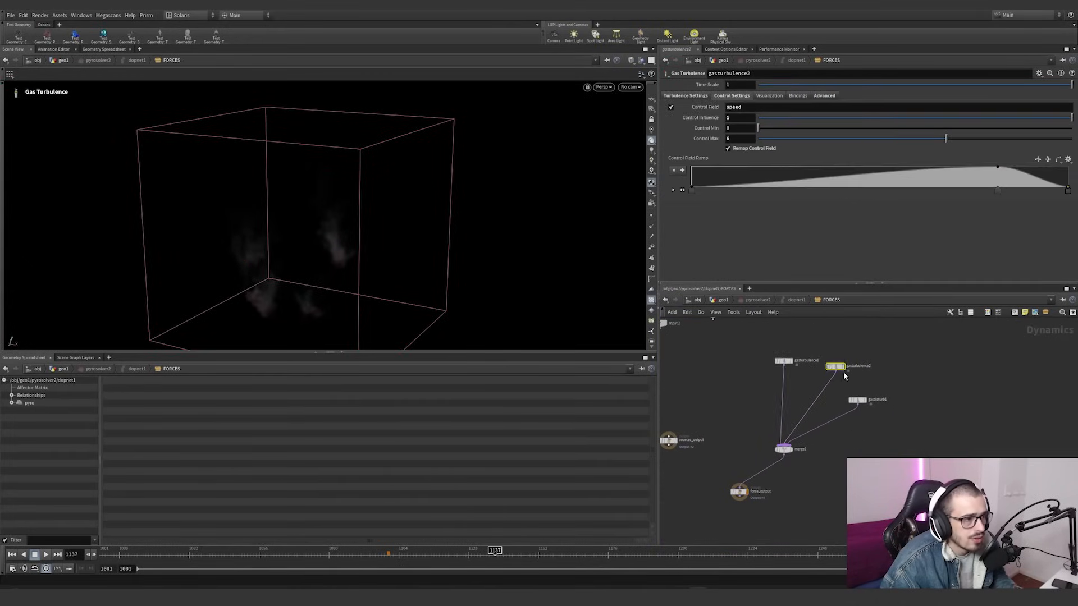
left_click(686, 95)
left_click(868, 410)
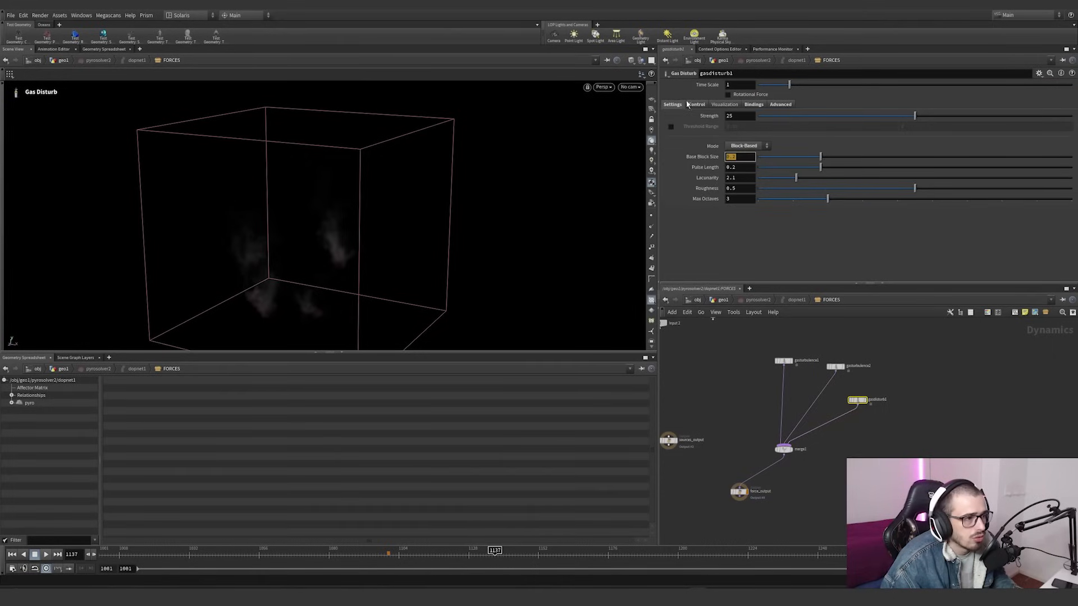
left_click(783, 361)
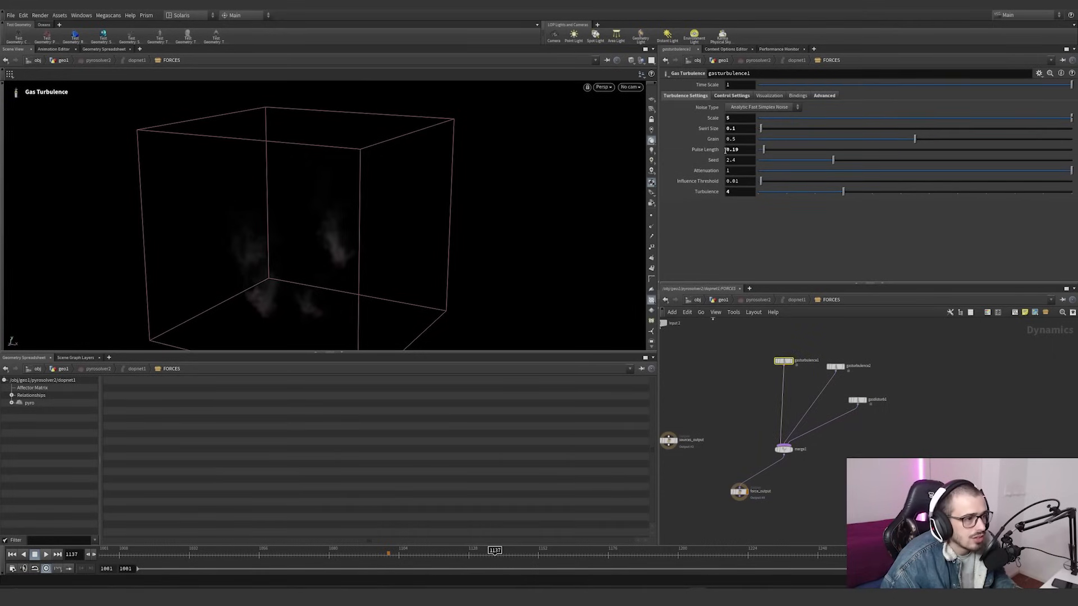
left_click(734, 128)
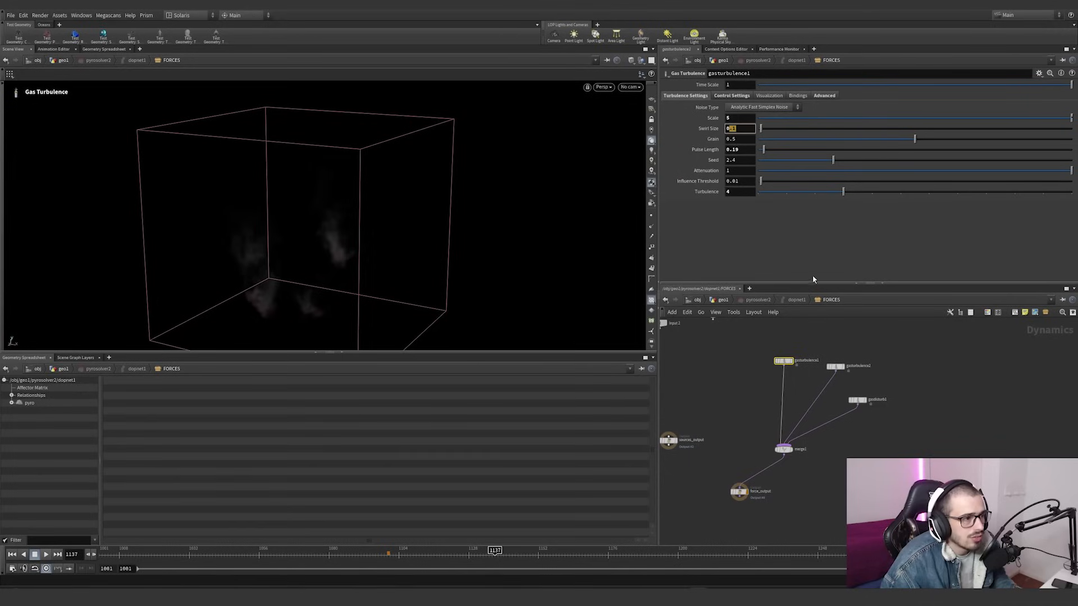
Review gasturbulence2's turbulence settings and compare its control field and remap ramp with those of gasturbulence1
left_click(835, 367)
left_click_drag(798, 330, 761, 371)
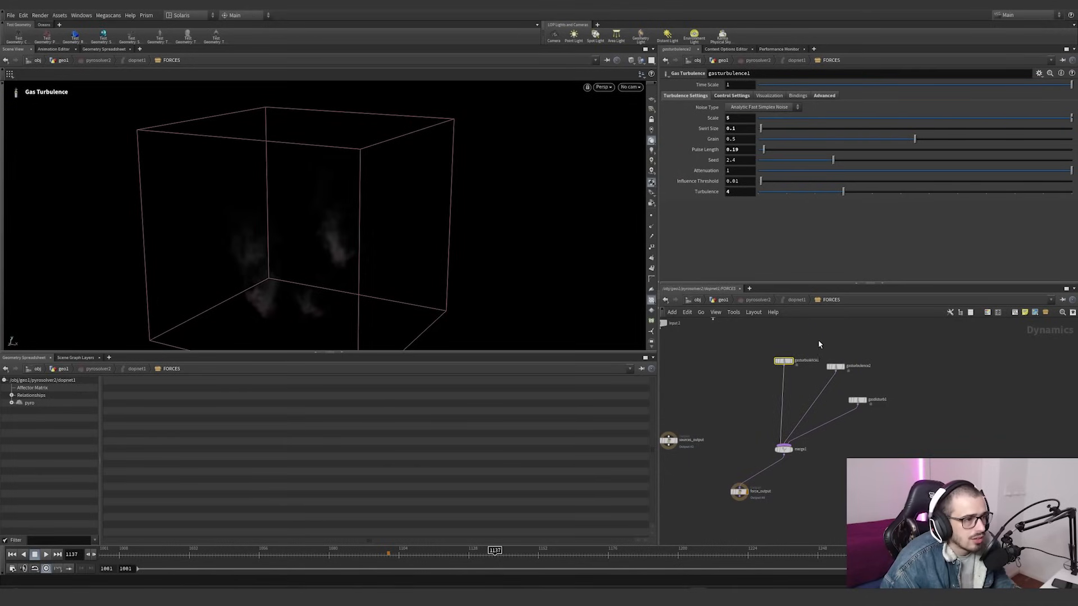
left_click_drag(832, 375, 832, 375)
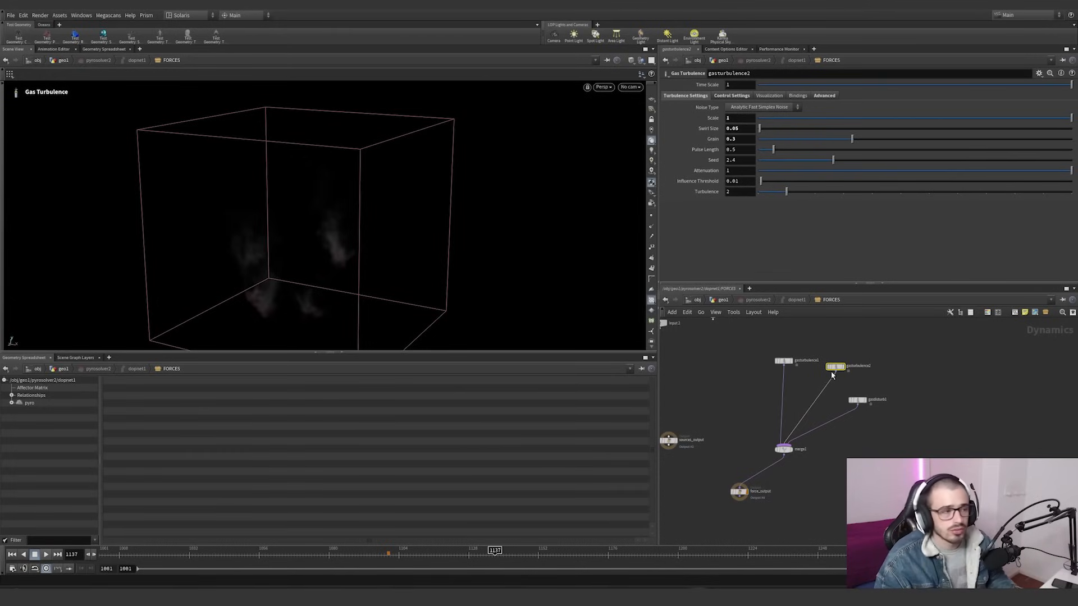
left_click(732, 95)
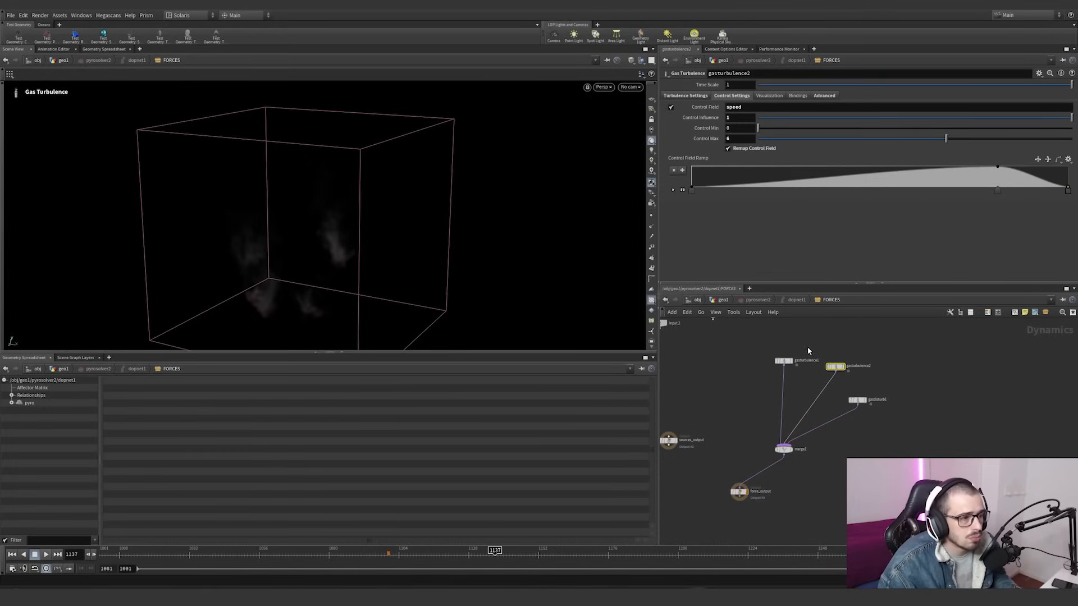
left_click(786, 362)
left_click(732, 95)
left_click(865, 366)
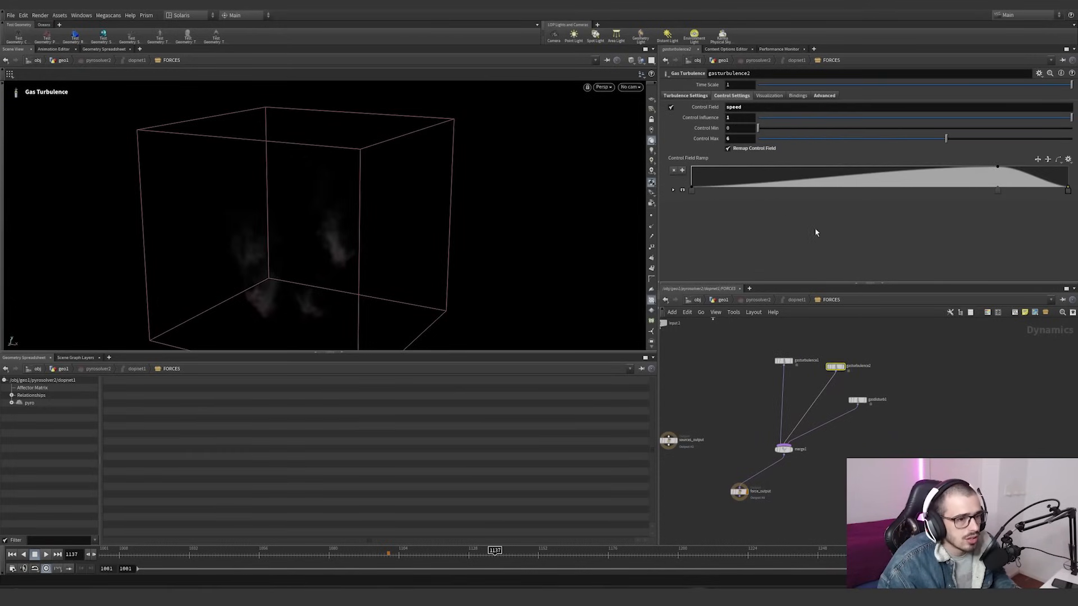
left_click(784, 361)
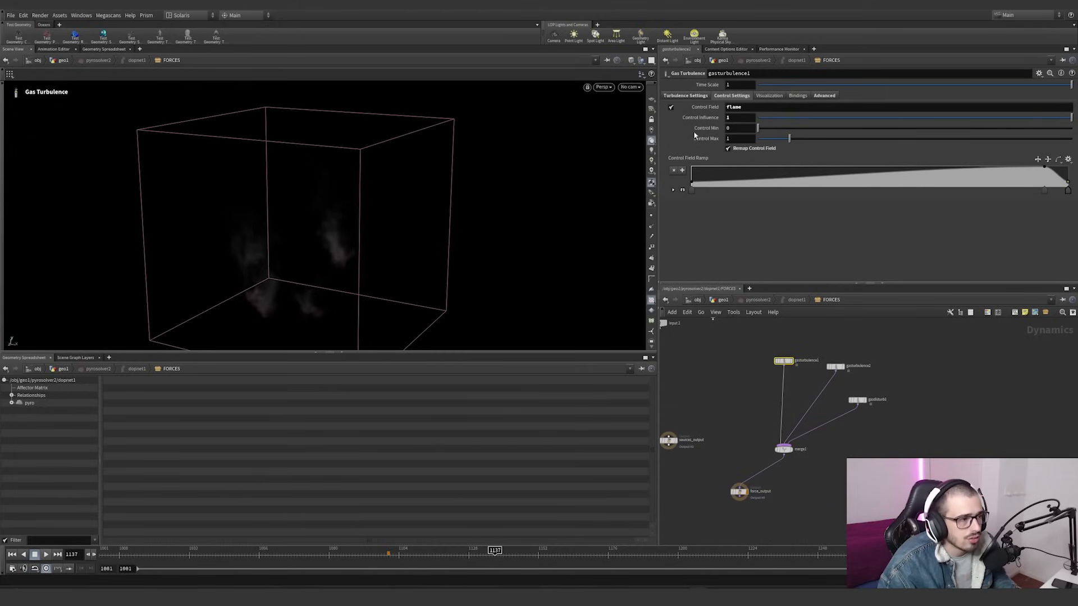
Recheck gasturbulence1's turbulence settings and flame-based control ramp against gasturbulence2's speed-based control
left_click(686, 96)
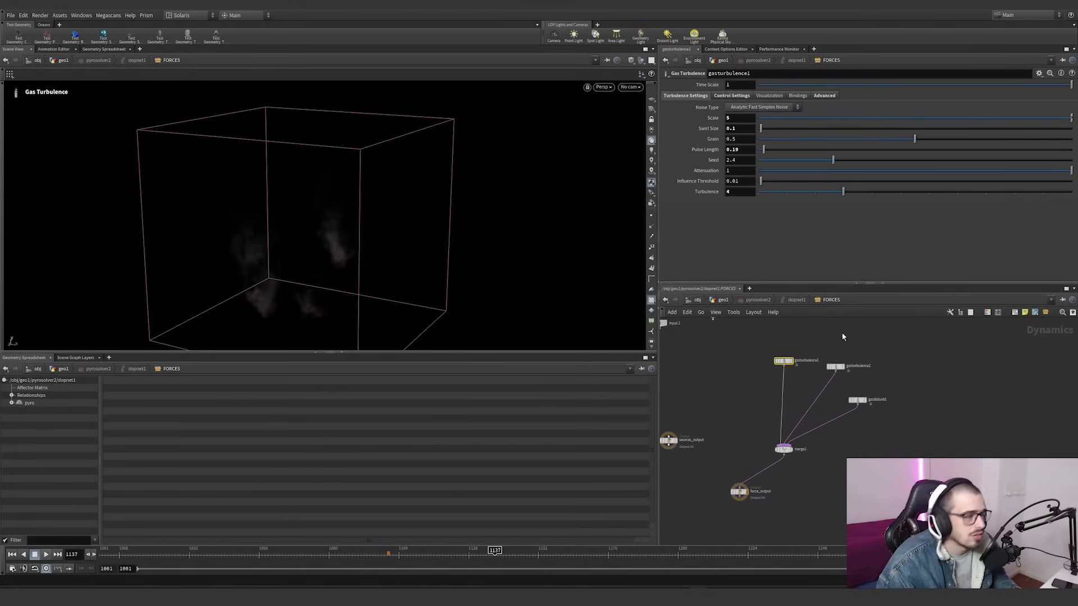
left_click(835, 366)
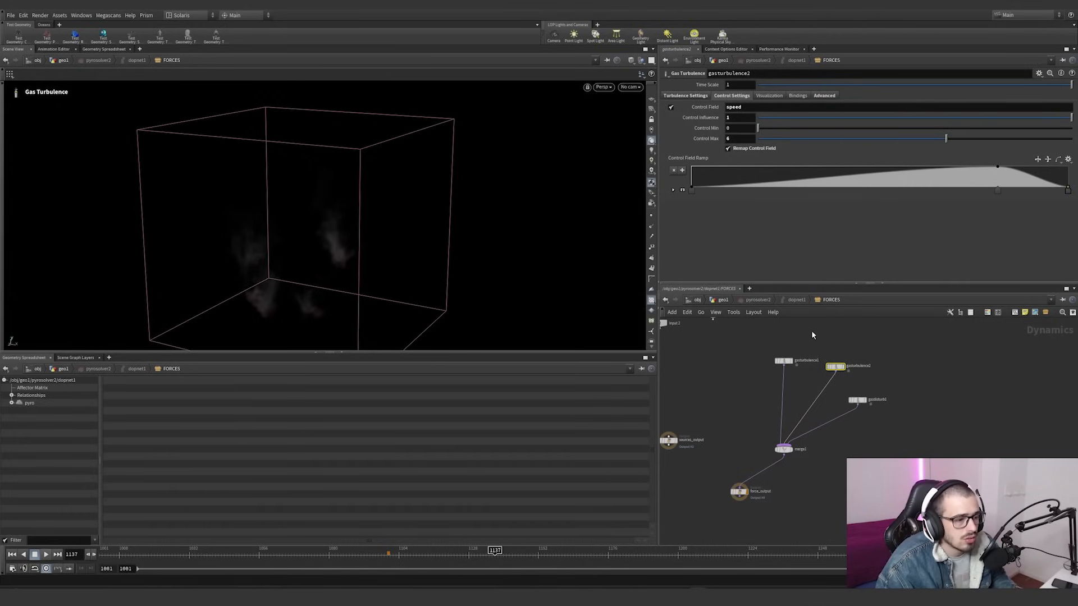
left_click(784, 361)
left_click(745, 96)
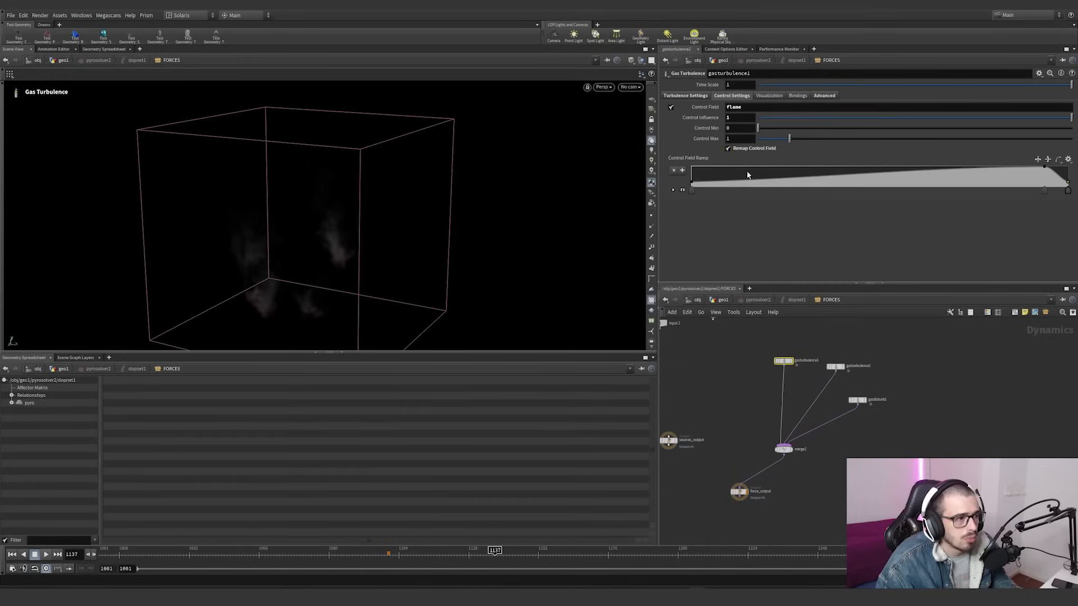
left_click(835, 368)
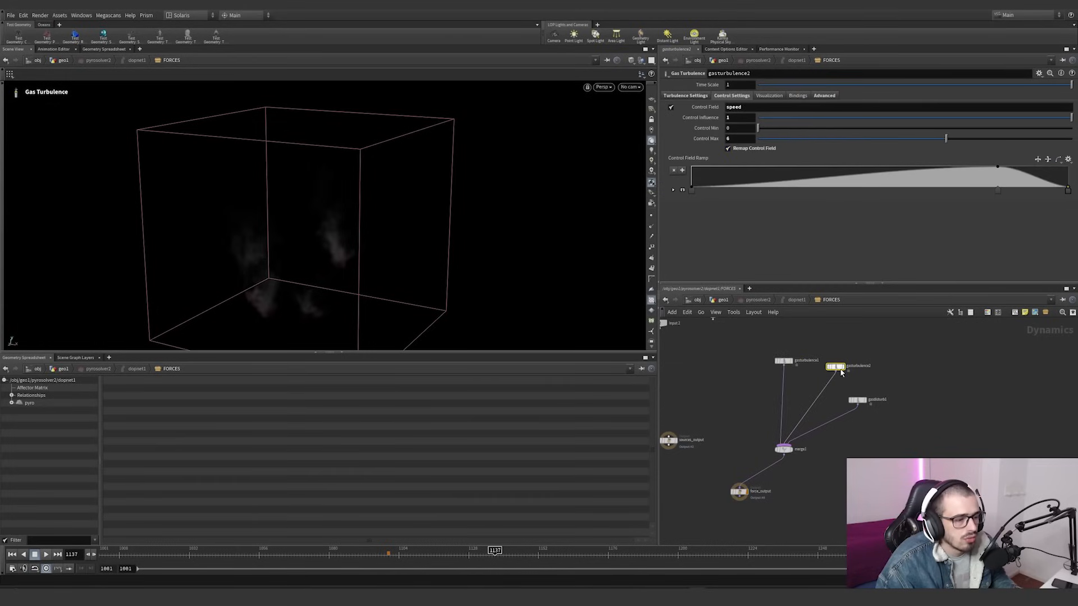
Review gasdisturb1's disturbance settings, temperature-based control, threshold field binding and OpenCL option
left_click_drag(860, 410, 859, 411)
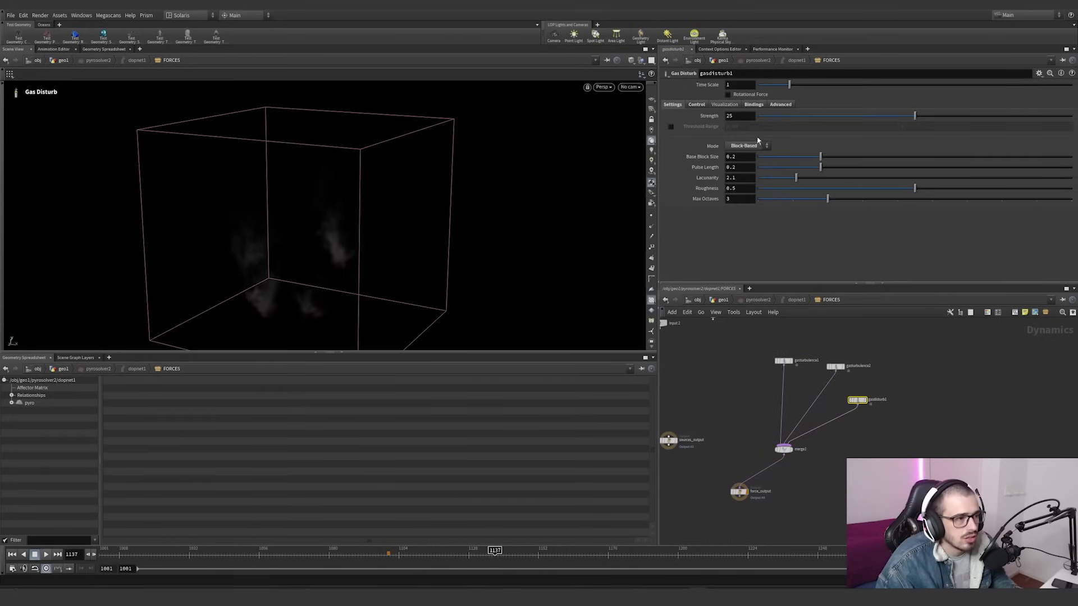
left_click(696, 104)
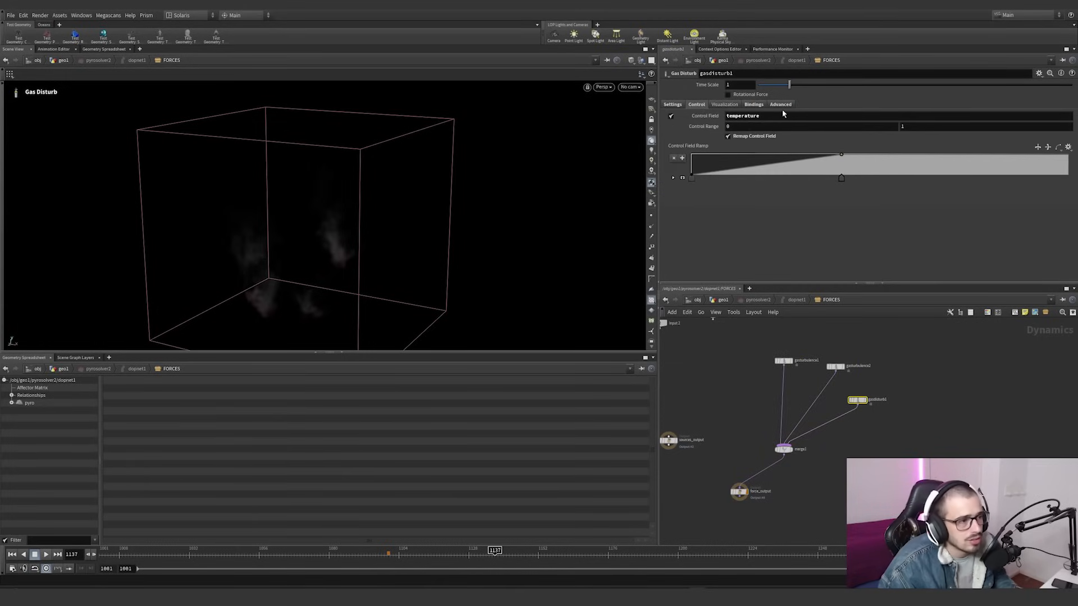
left_click(754, 104)
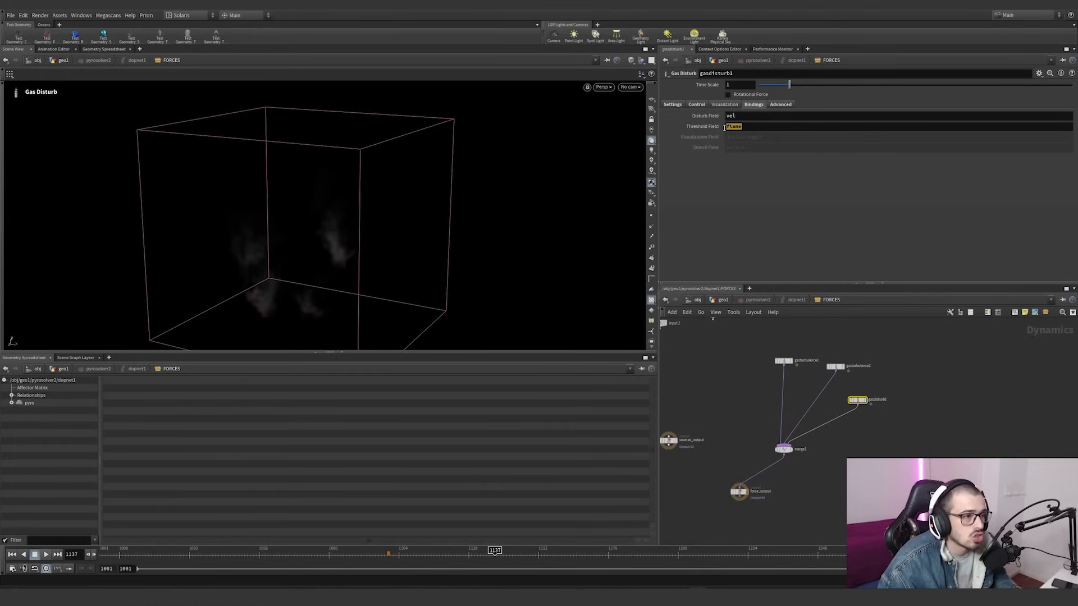
left_click(726, 126)
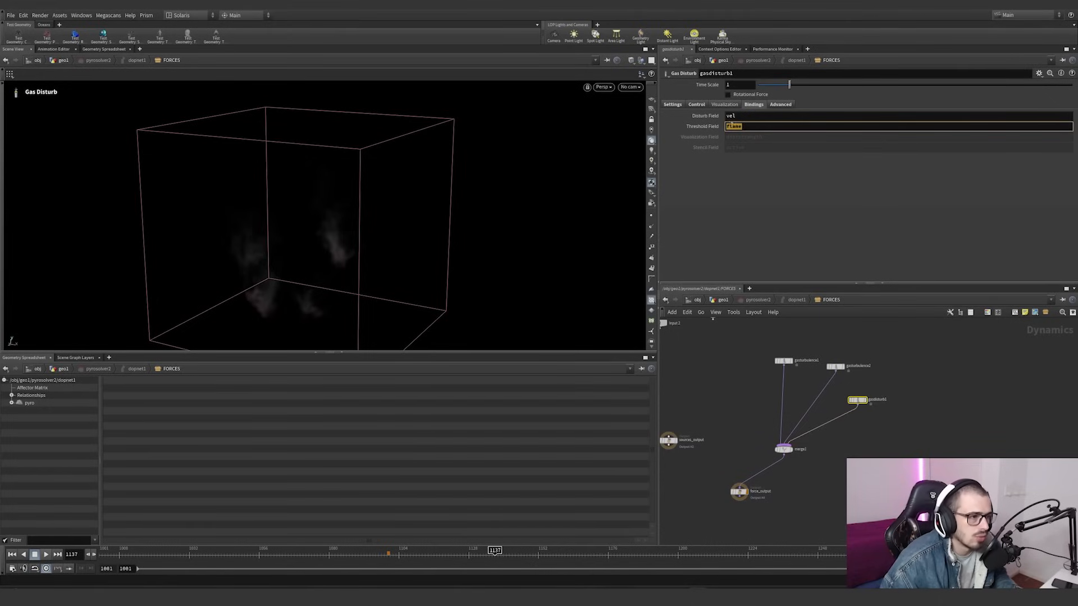
left_click(788, 105)
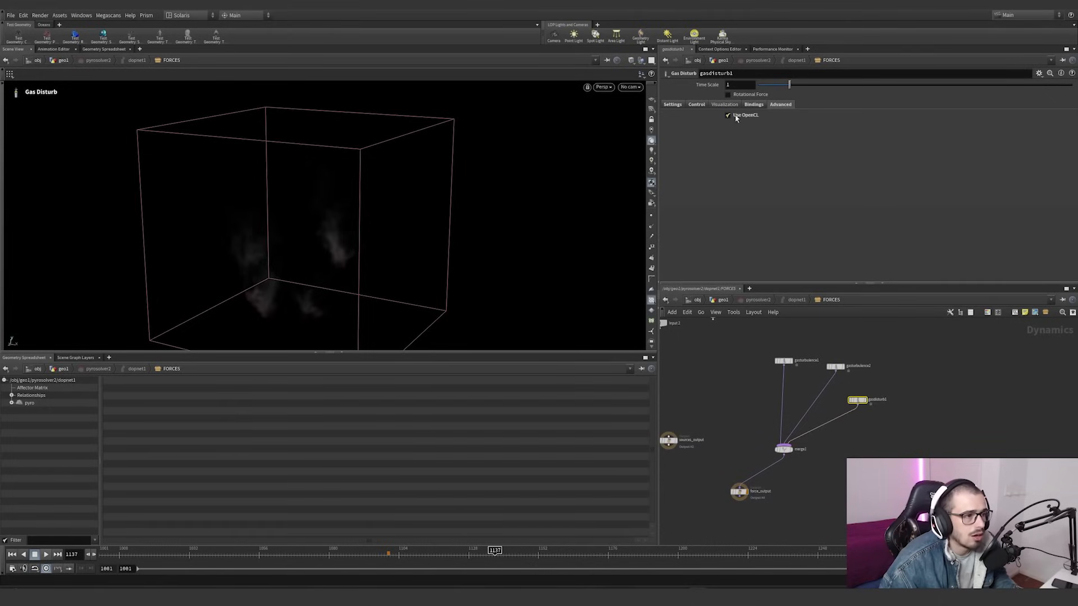
Check the OpenCL option on gasturbulence2 and gasturbulence1
left_click(836, 367)
left_click(824, 96)
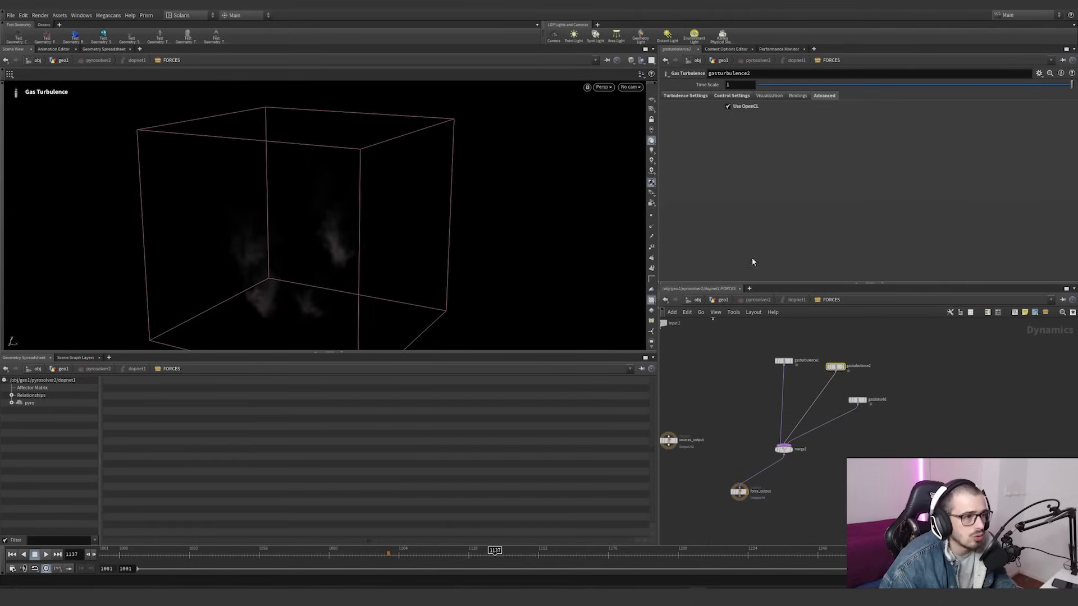
left_click(783, 361)
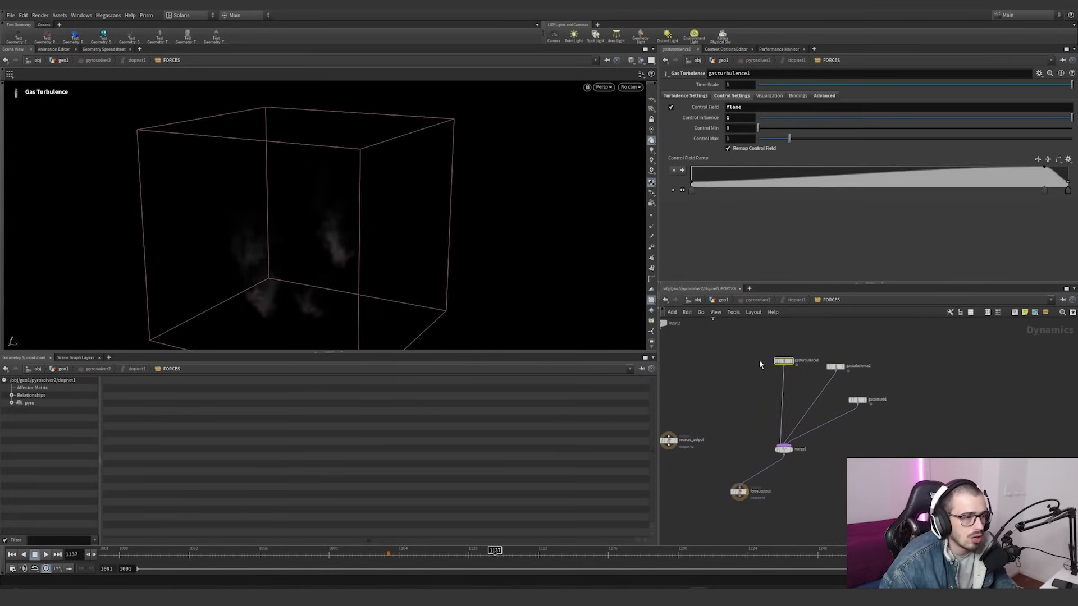
left_click(824, 95)
Return to the geo1 network and set pyrosolver2's voxel size expression to 0.0125*.8*1
left_click(722, 300)
scroll(750, 406, "up", 3)
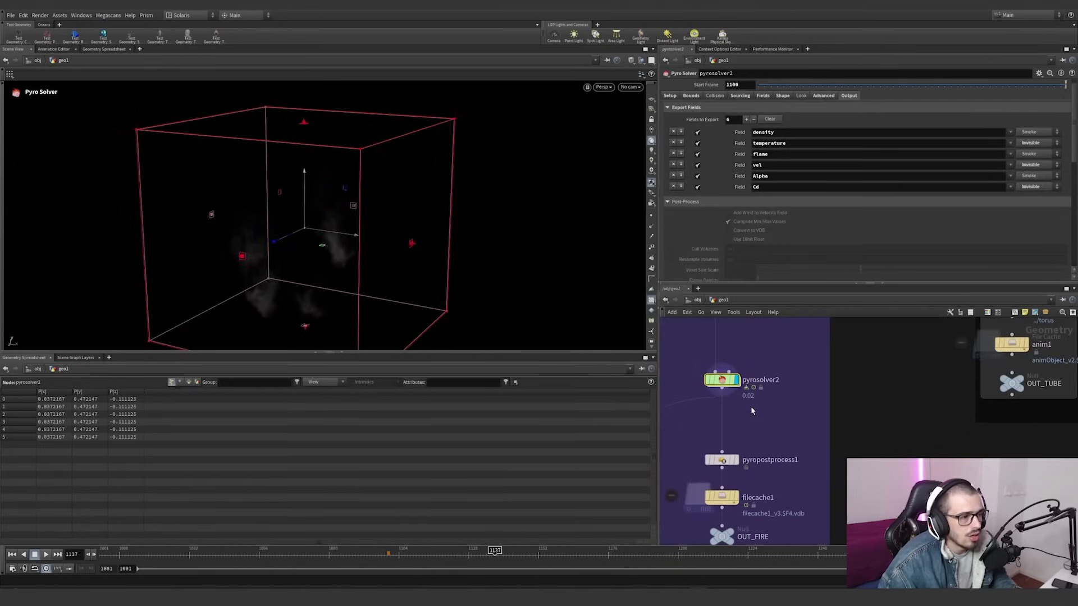
left_click_drag(735, 391, 724, 372)
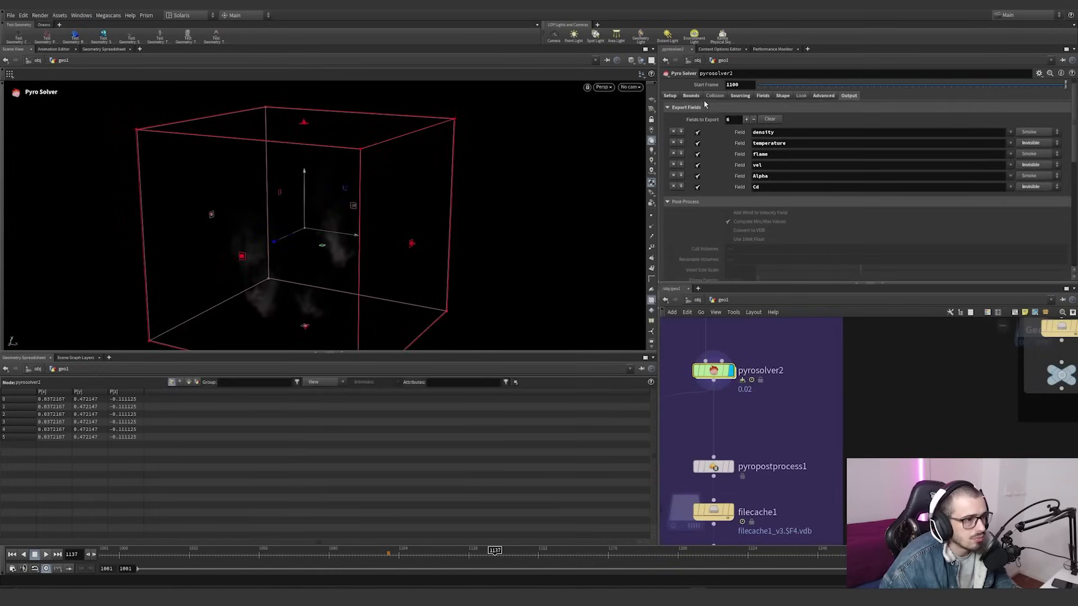
left_click(678, 96)
left_click(765, 120)
key("BackSpace")
type("1")
key("Return")
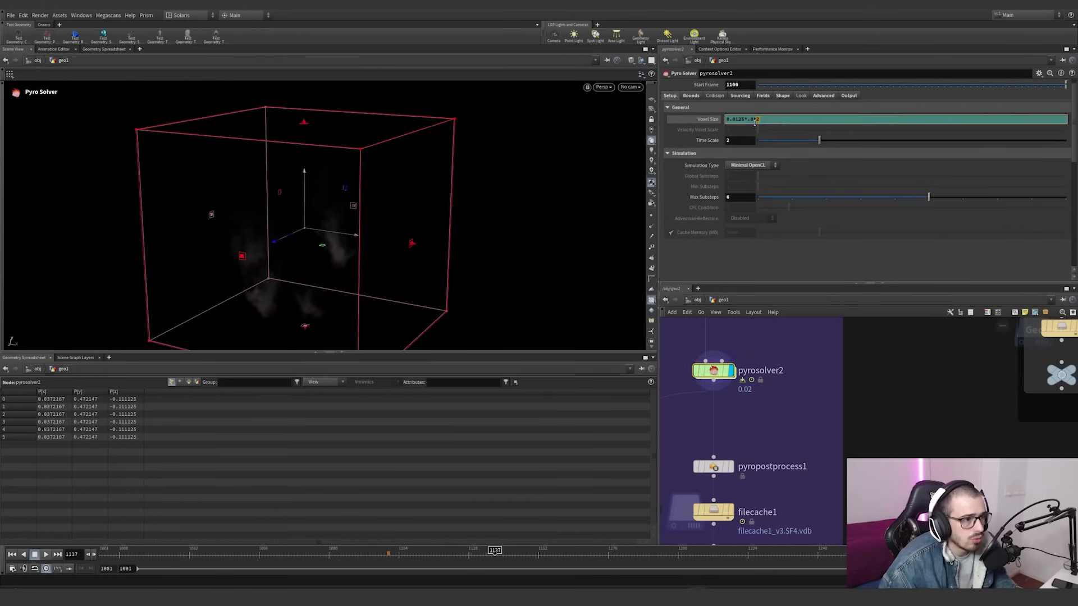
Resimulate the fire by playing from frame 1099 to frame 1111
left_click(784, 371)
left_click(801, 425)
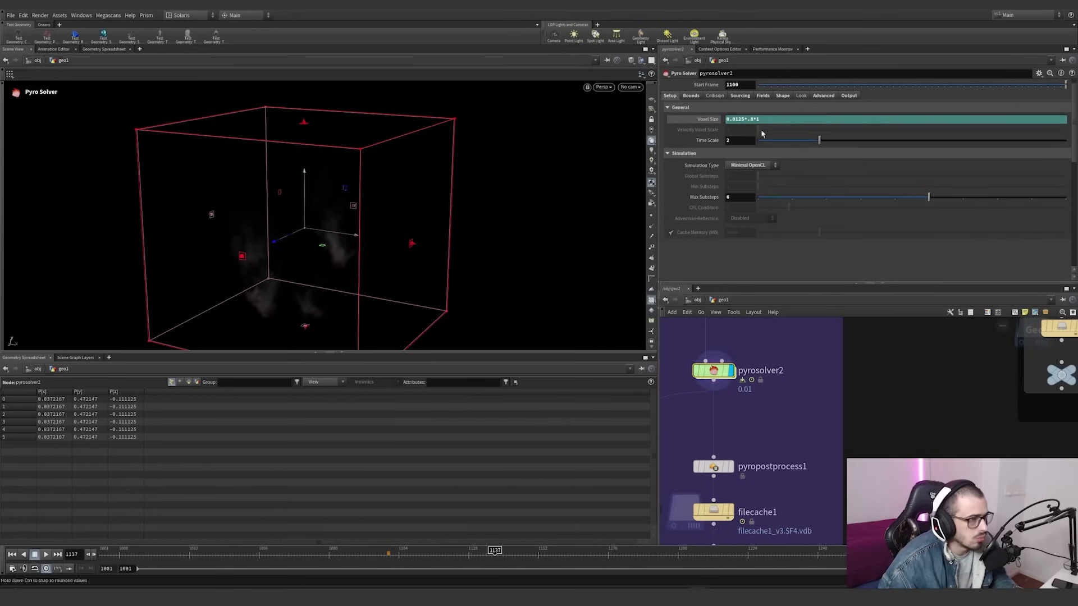
left_click(384, 552)
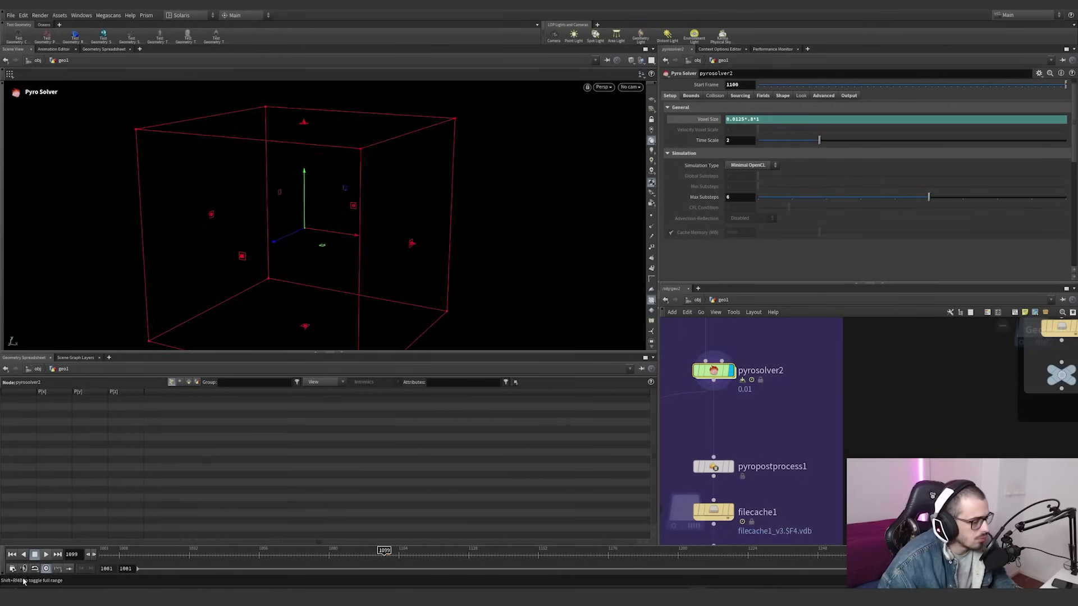
left_click(46, 556)
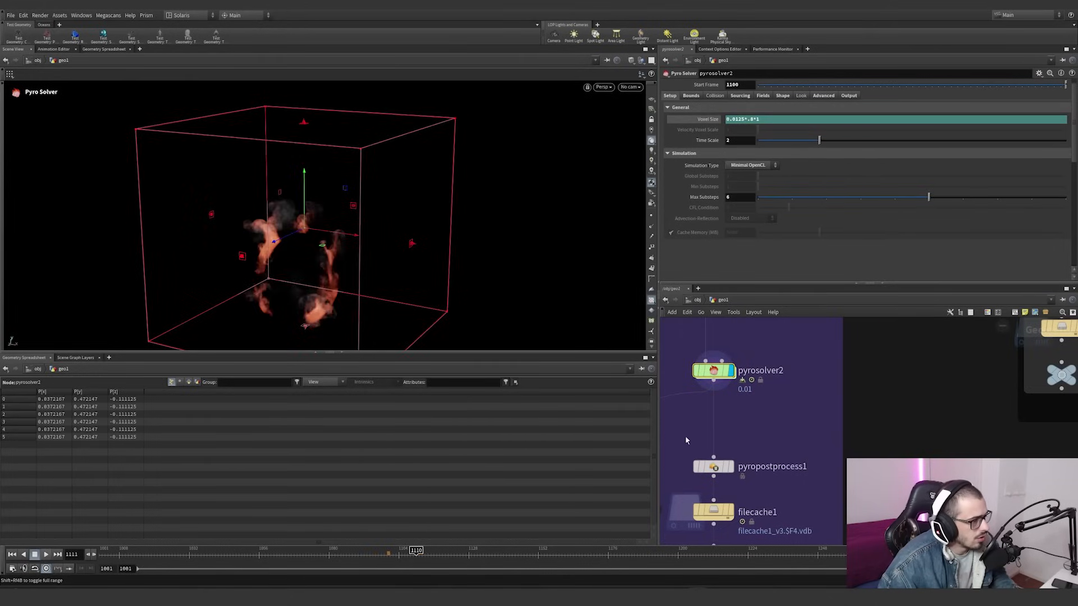
Display the pyrobakevolume1 node's output and open its fire shading settings
scroll(697, 435, "down", 3)
middle_click_drag(729, 421, 828, 320)
scroll(734, 397, "down", 3)
scroll(713, 497, "up", 3)
mouse_move(738, 490)
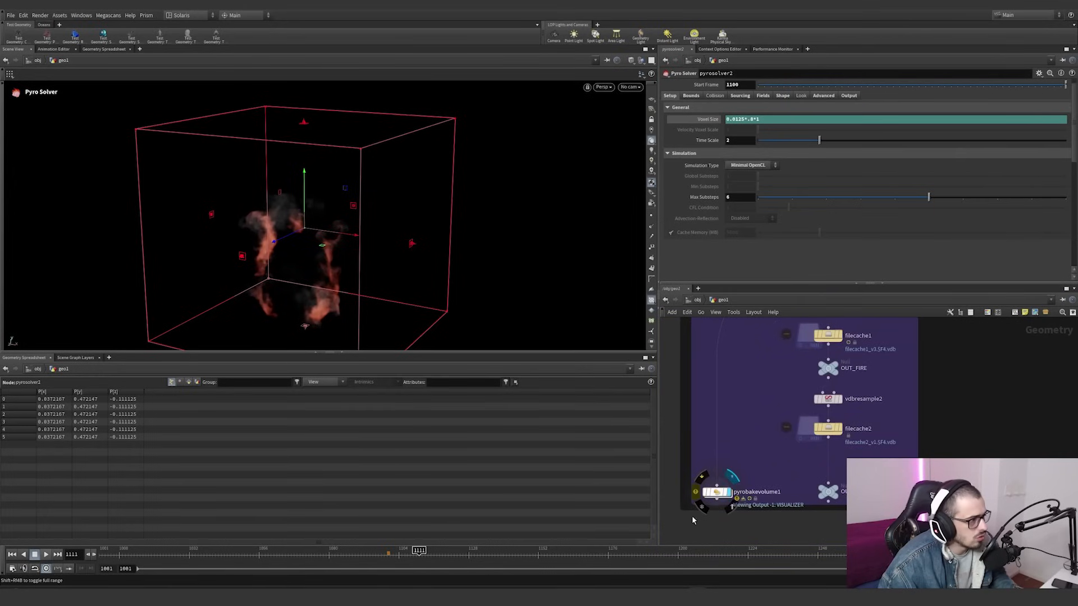
left_click(712, 132)
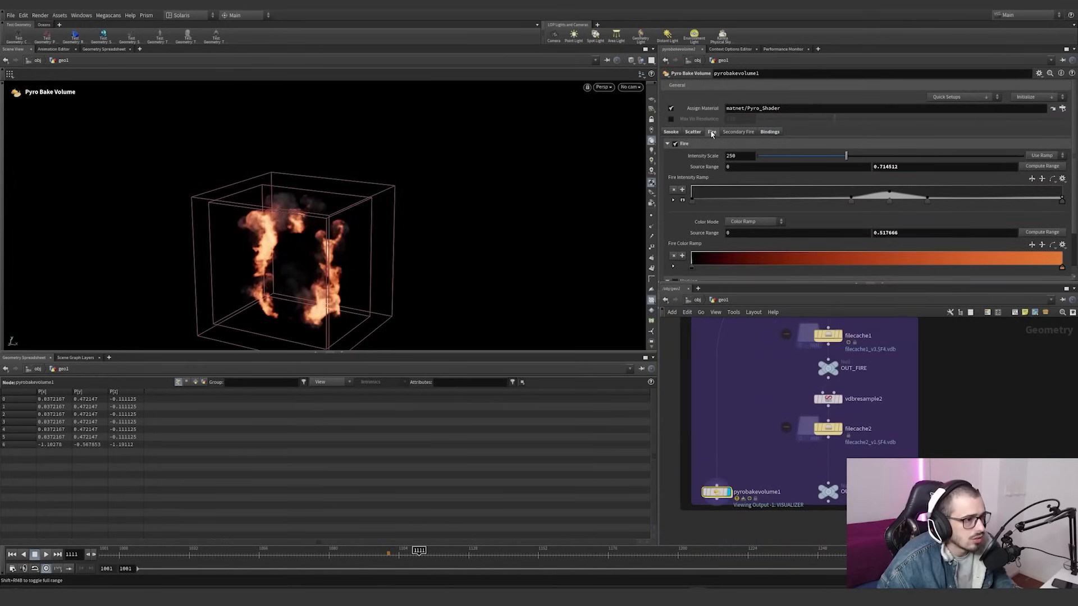
Enlarge the fire intensity ramp, try moving its peak point, and undo the ramp changes
left_click(682, 200)
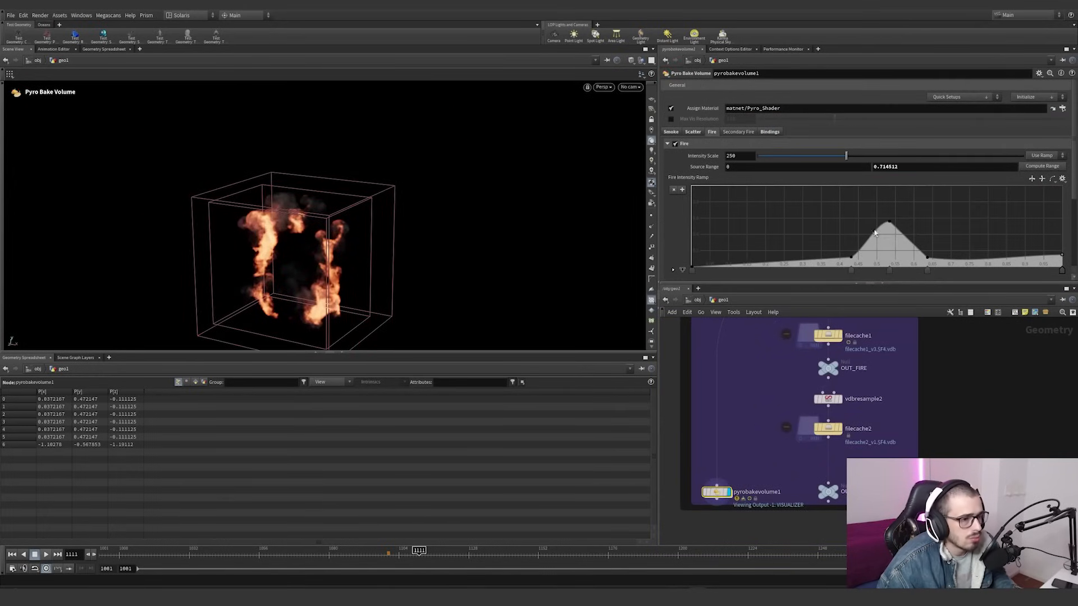
left_click_drag(889, 225, 881, 259)
key("ctrl+z")
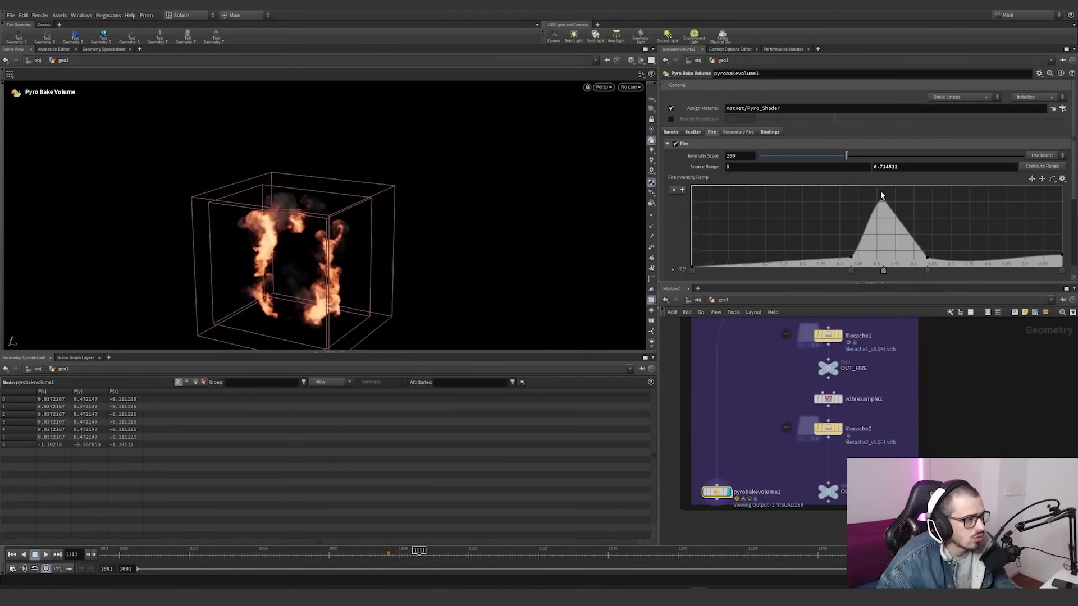
key("ctrl+z")
Open pyropostprocess1 and review its VDB conversion, 16-bit float, velocity culling and resampling options
mouse_move(778, 393)
middle_mouse_down()
mouse_move(743, 470)
mouse_move(768, 380)
middle_mouse_up()
scroll(744, 472, "down", 3)
scroll(765, 422, "up", 2)
left_click_drag(727, 351, 781, 343)
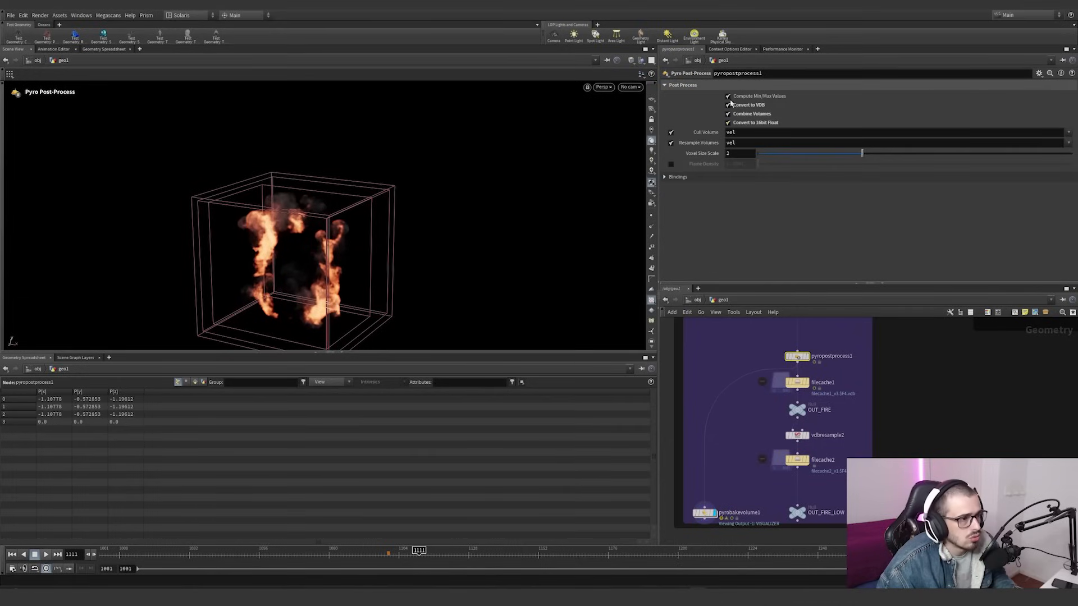
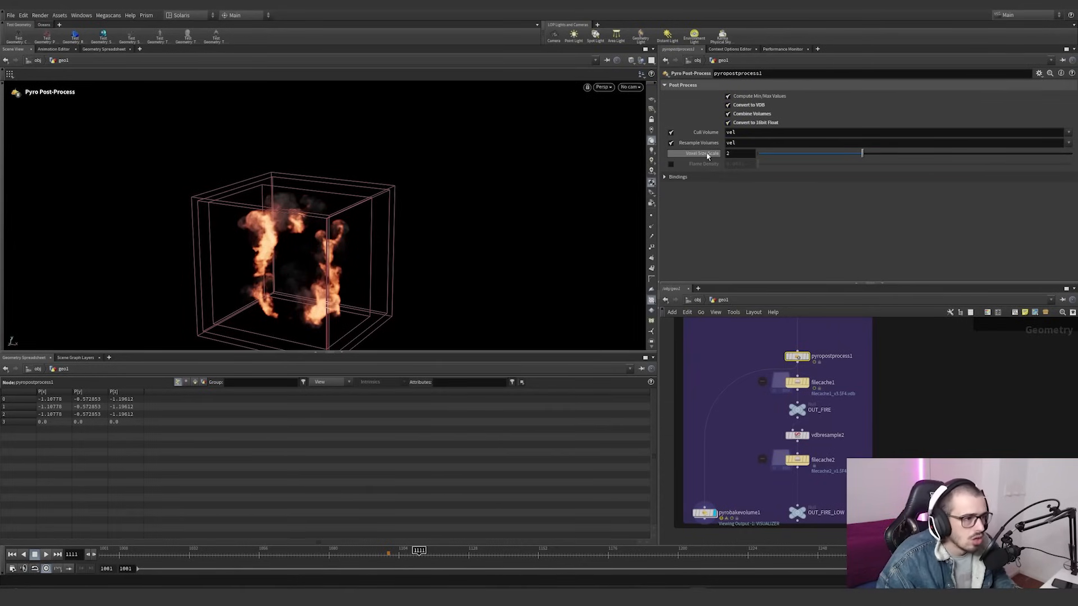
Compare the node information of pyropostprocess1 and pyrosolver2 to examine their voxel counts and voxel sizes
middle_click(797, 356)
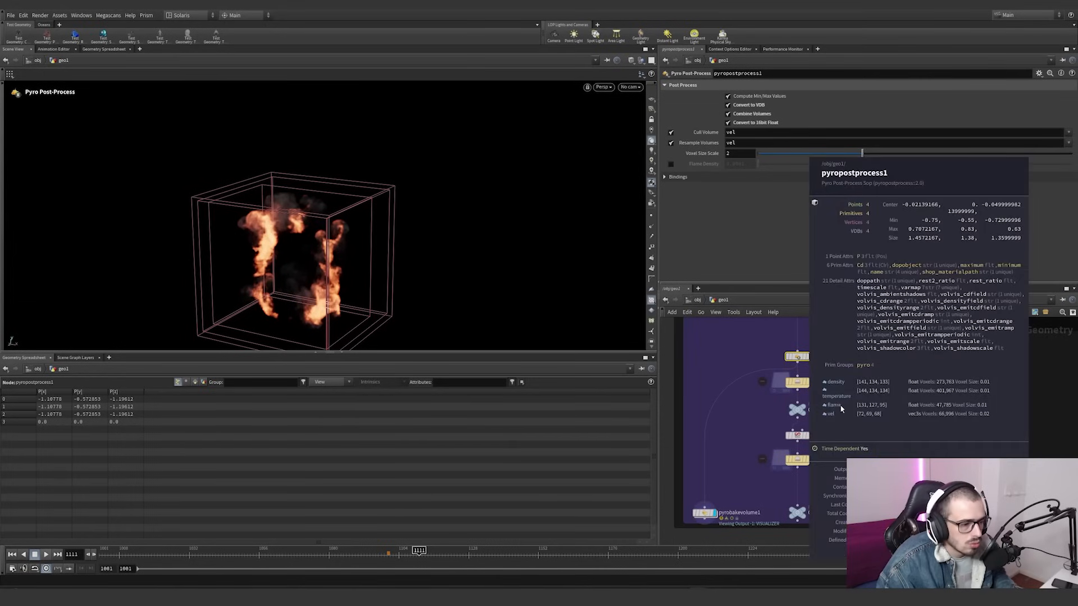
middle_click_drag(911, 395, 927, 453)
middle_click(817, 362)
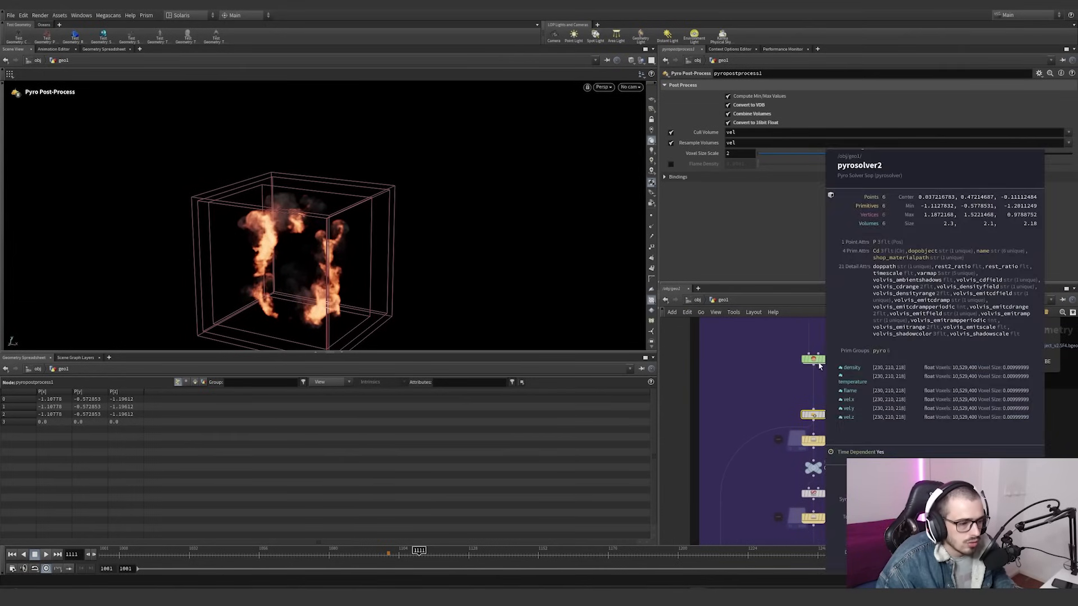
middle_click_drag(757, 404, 747, 350)
scroll(770, 374, "up", 2)
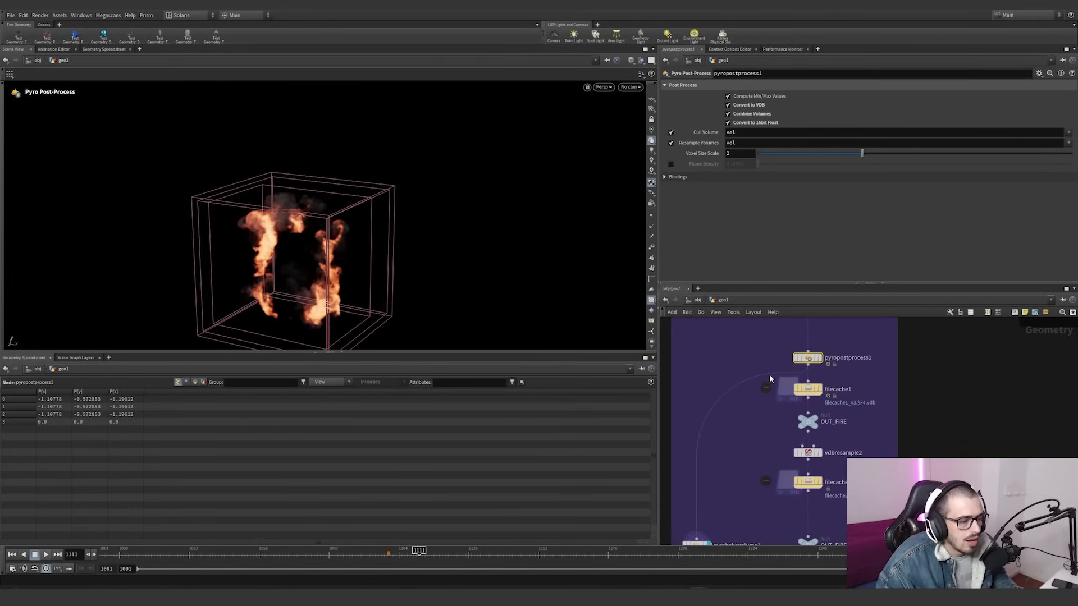
Inspect the fire volume up close from the front in the viewport
left_click_drag(800, 402, 800, 403)
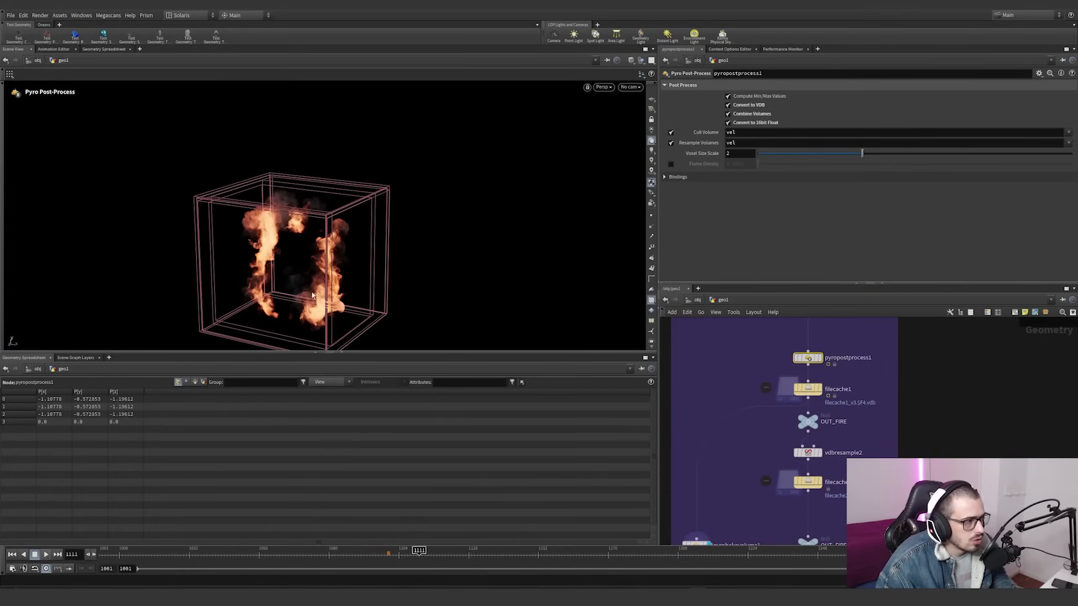
left_click_drag(291, 288, 320, 270, "alt")
middle_click_drag(319, 271, 387, 208, "alt")
scroll(386, 211, "up", 4, "alt")
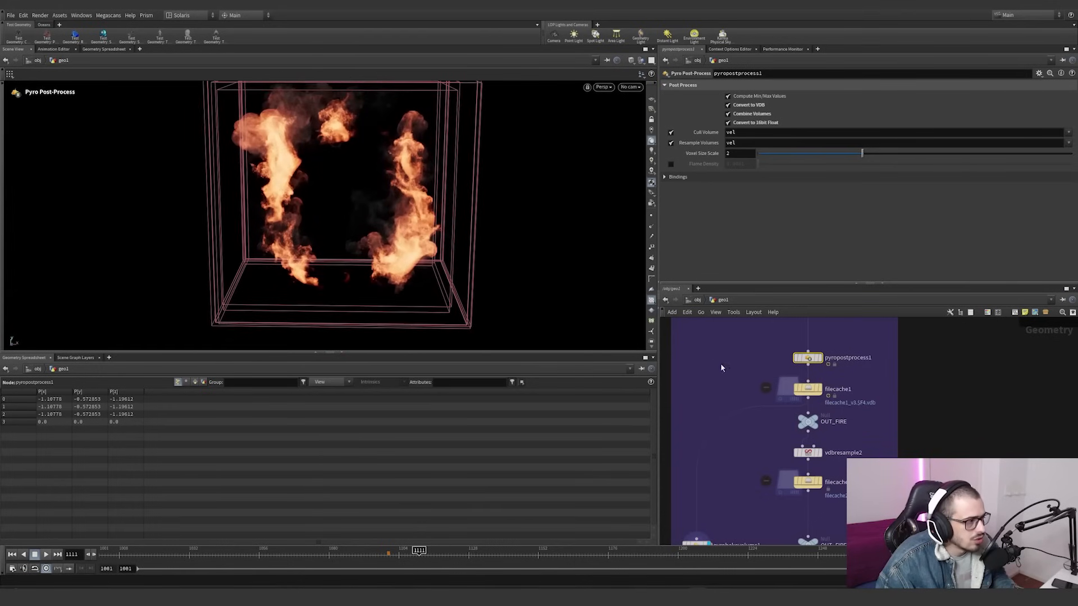
Change pyrosolver2's Voxel Size expression to 0.0125*.8*.5
middle_click(809, 391)
middle_click_drag(770, 361, 747, 476)
left_click(786, 406)
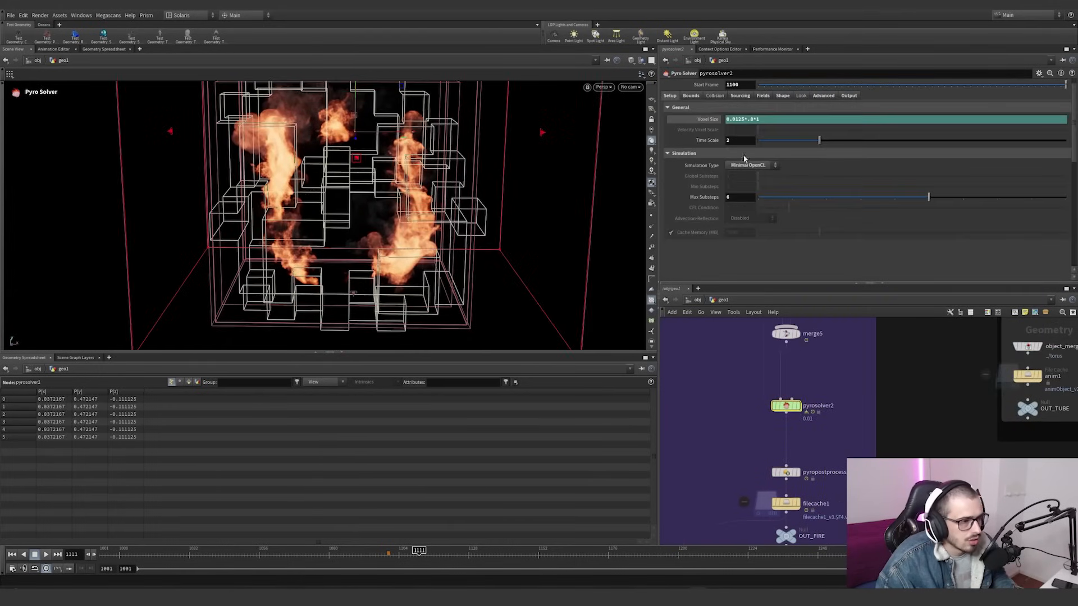
type(".5")
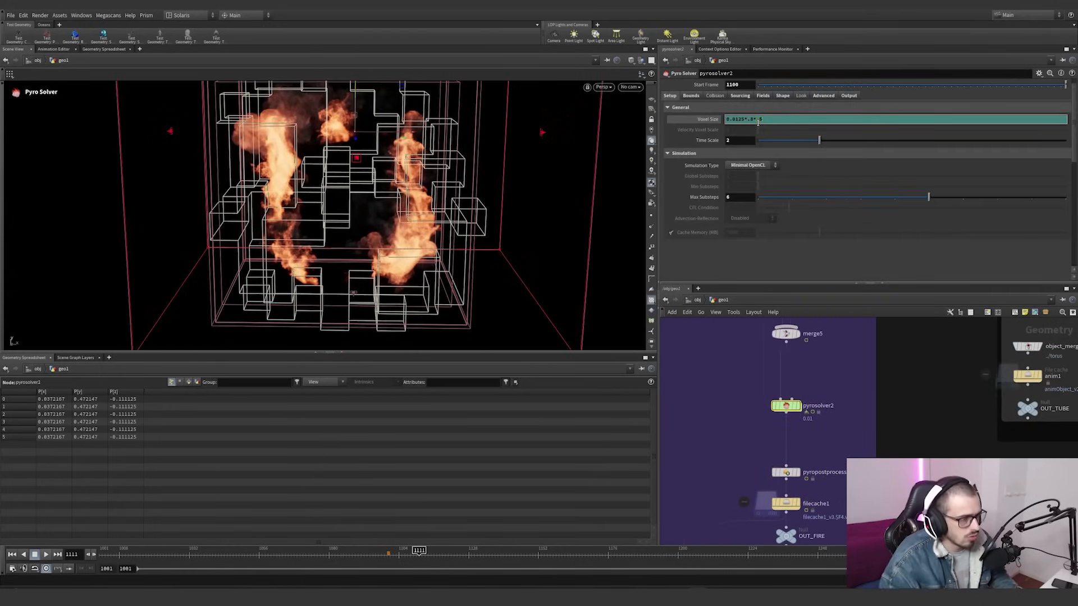
key("Return")
Review vdbresample2's node information and its voxel scale setting
middle_click_drag(738, 455, 738, 342)
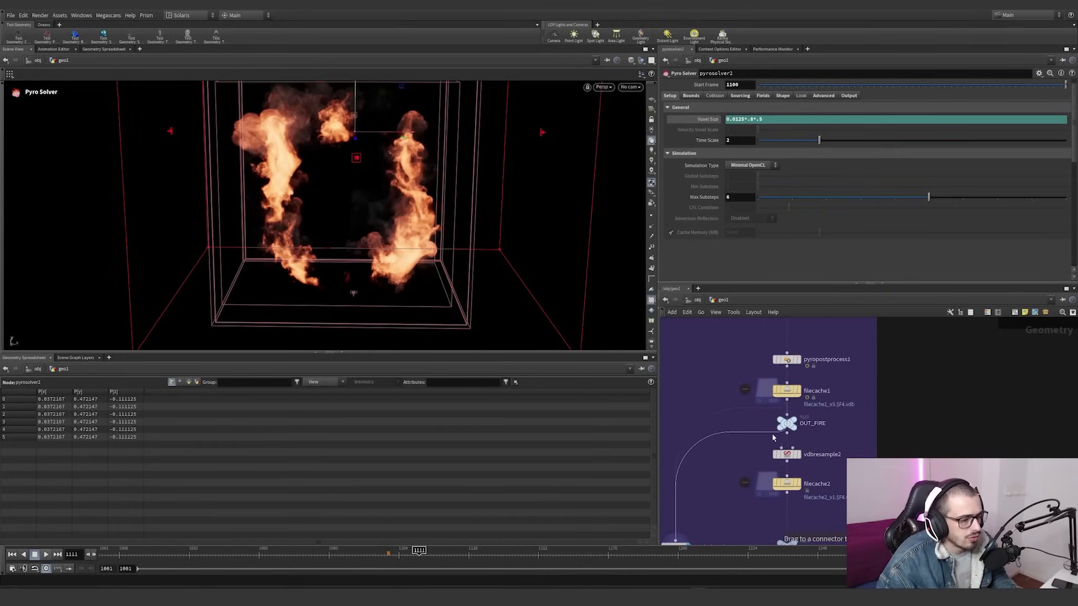
middle_click_drag(837, 447, 801, 391)
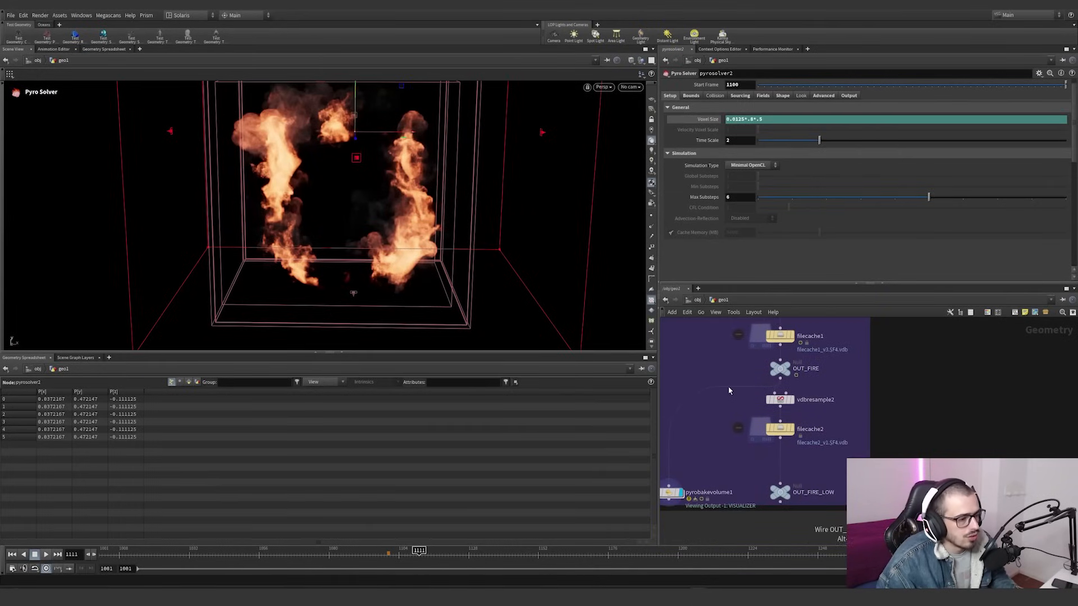
middle_click(779, 402)
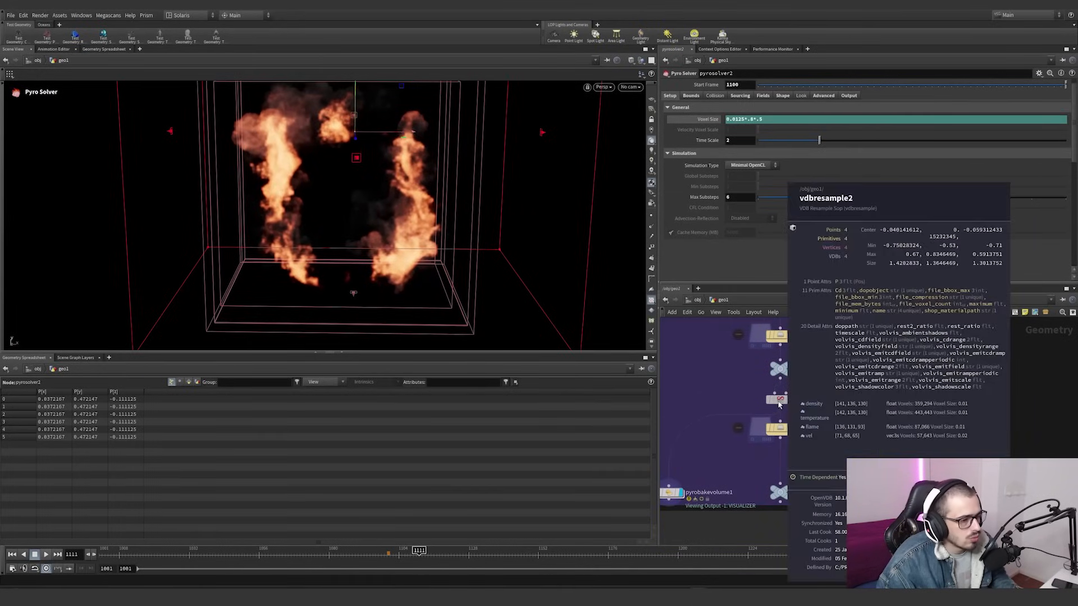
left_click(780, 399)
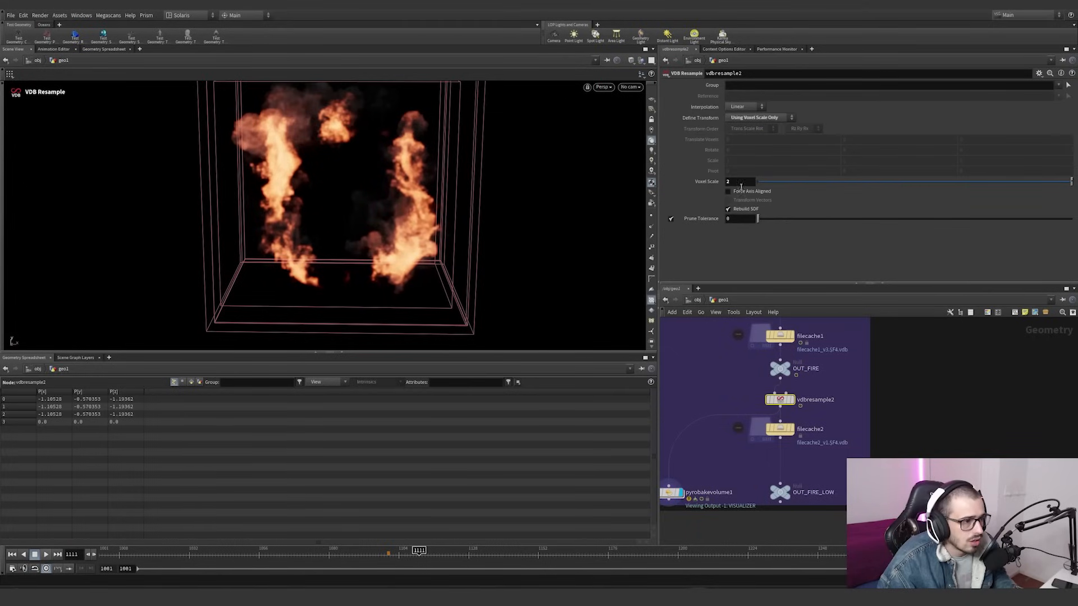
middle_click(780, 407)
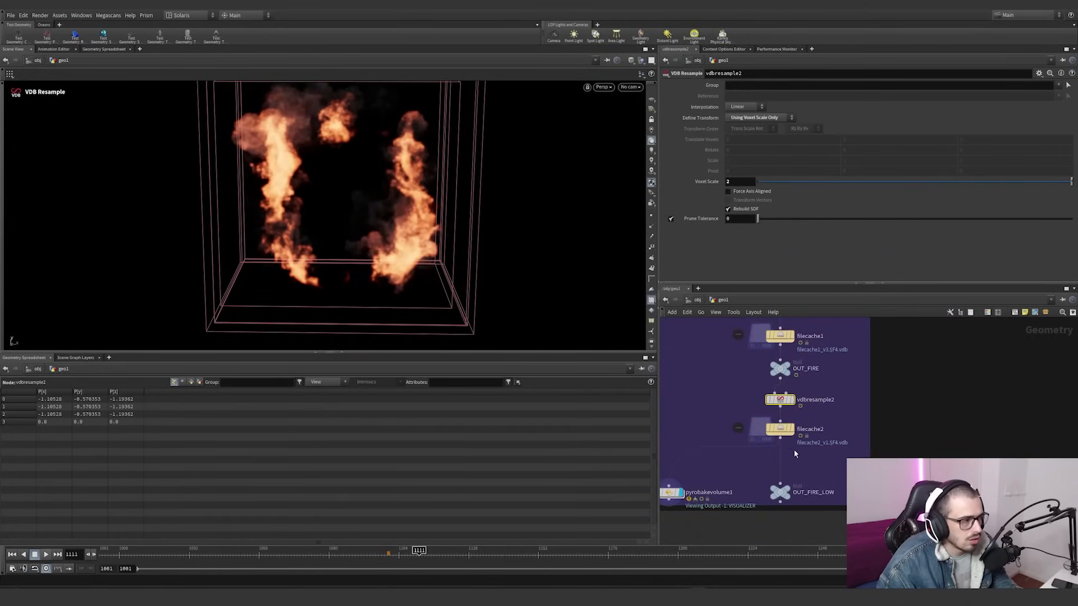
Play back the fire animation, check the global playback options, and orbit around the volume
left_click(46, 555)
key("Escape")
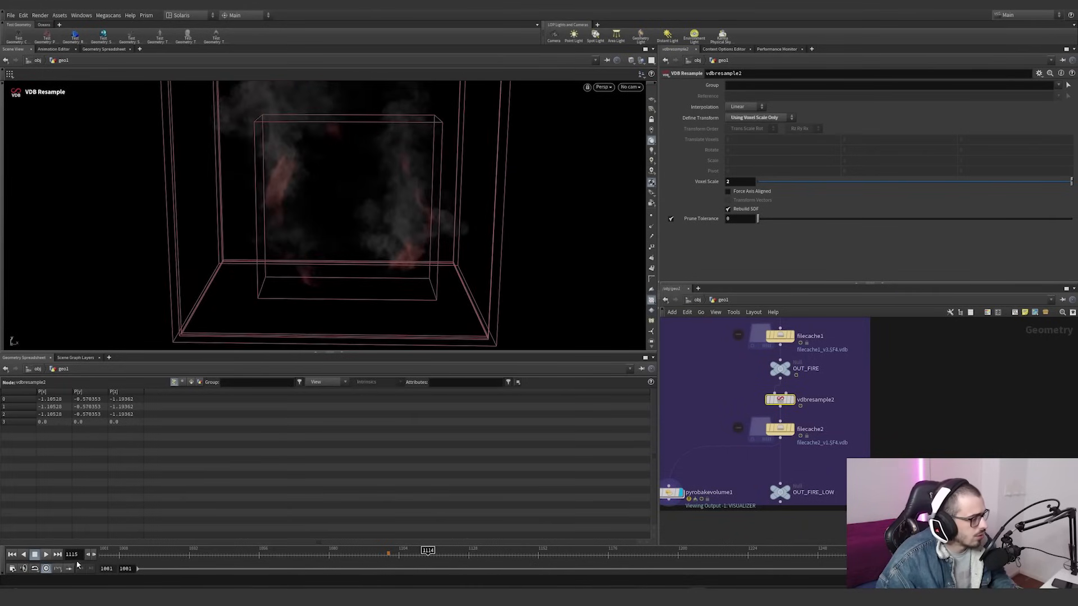
left_click(12, 569)
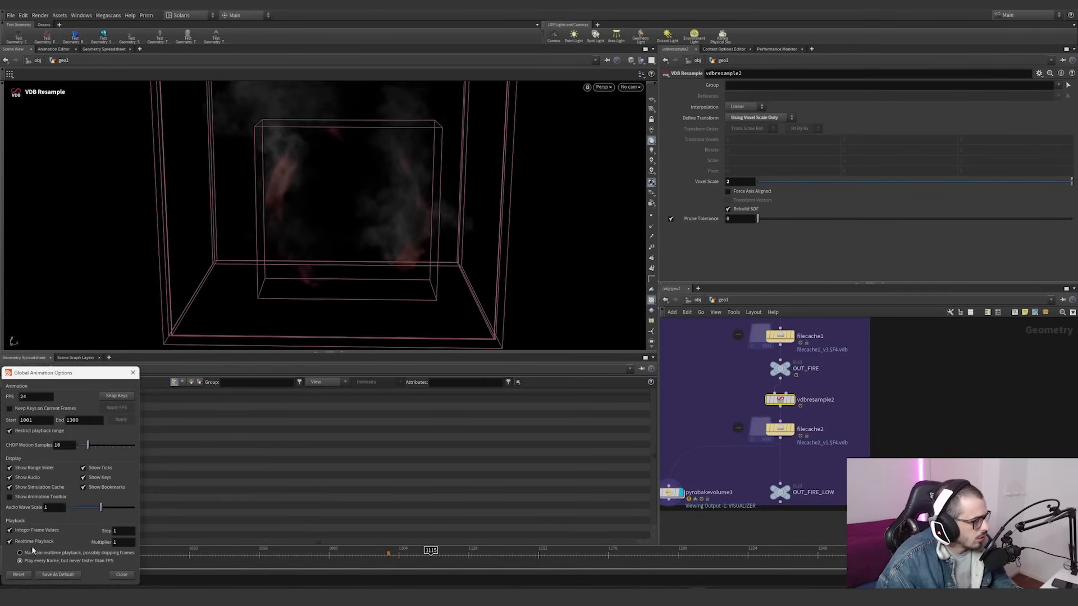
left_click(116, 575)
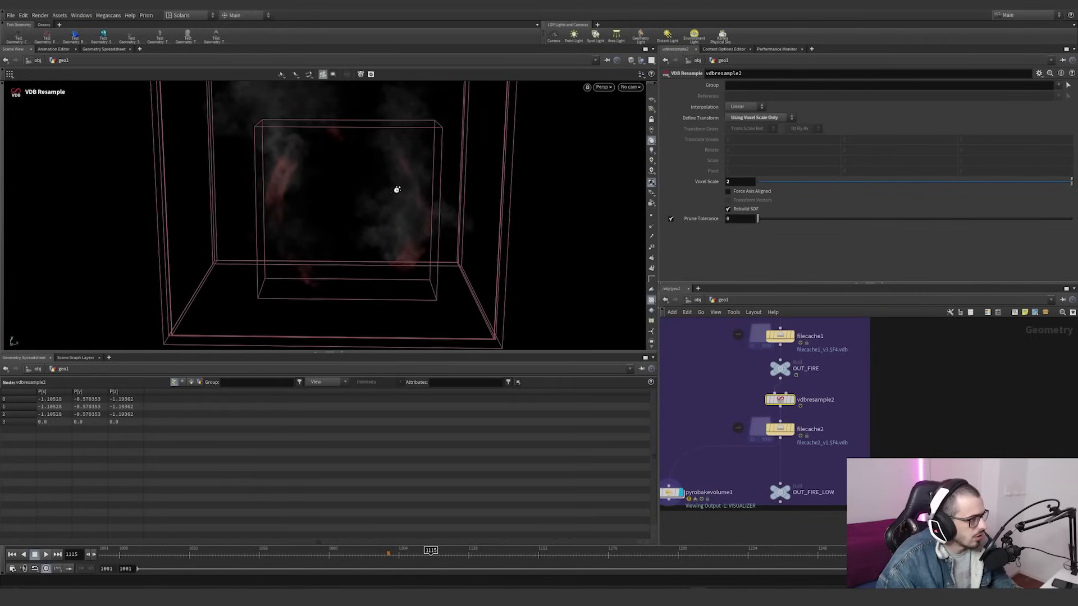
scroll(397, 190, "down", 3)
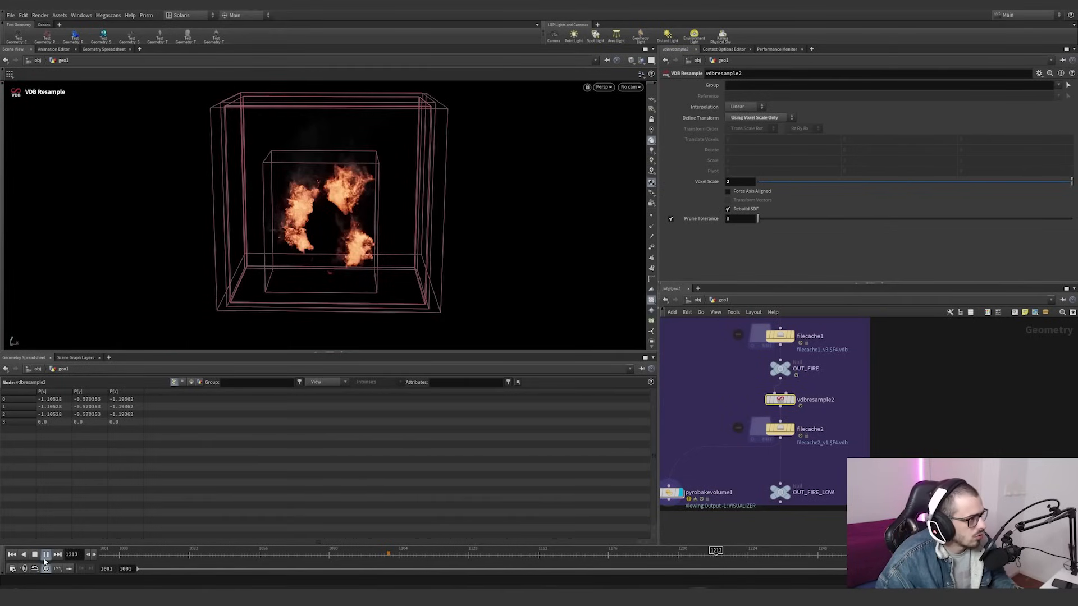
left_click(45, 557)
key("space")
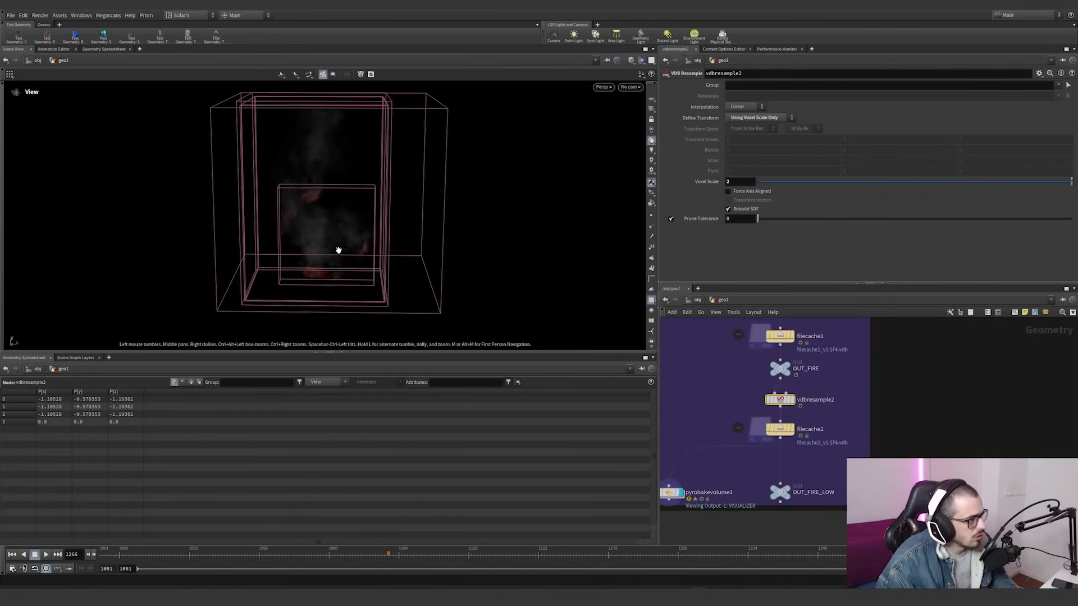
mouse_move(338, 250)
left_mouse_down()
mouse_move(247, 234)
mouse_move(322, 243)
left_mouse_up()
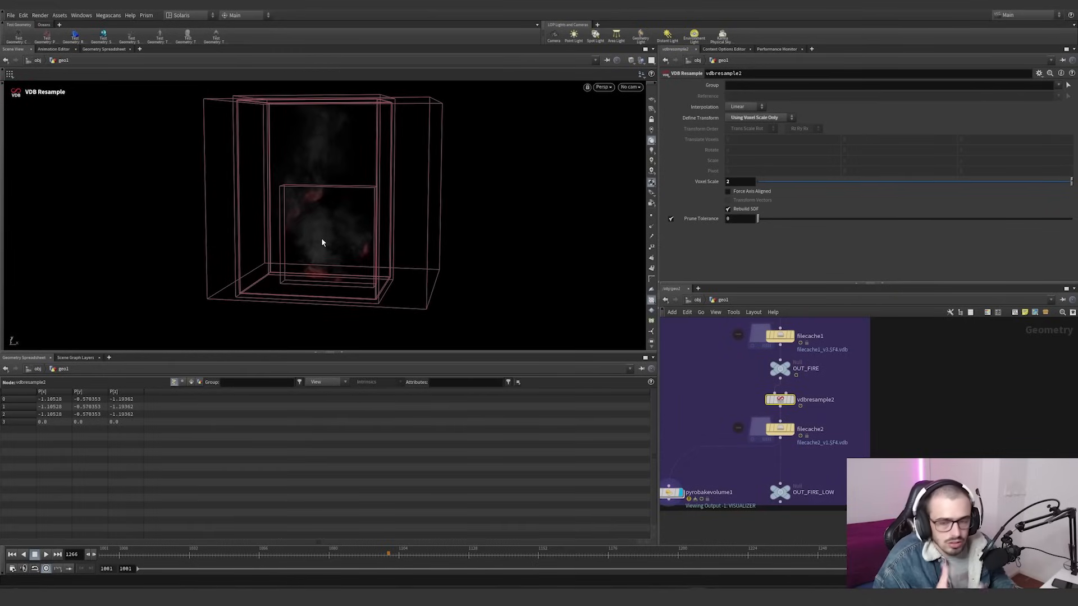
Browse the TECNO shot's rendered media and Effects playblast versions in the Prism Project Browser, and close it
scroll(728, 419, "down", 4)
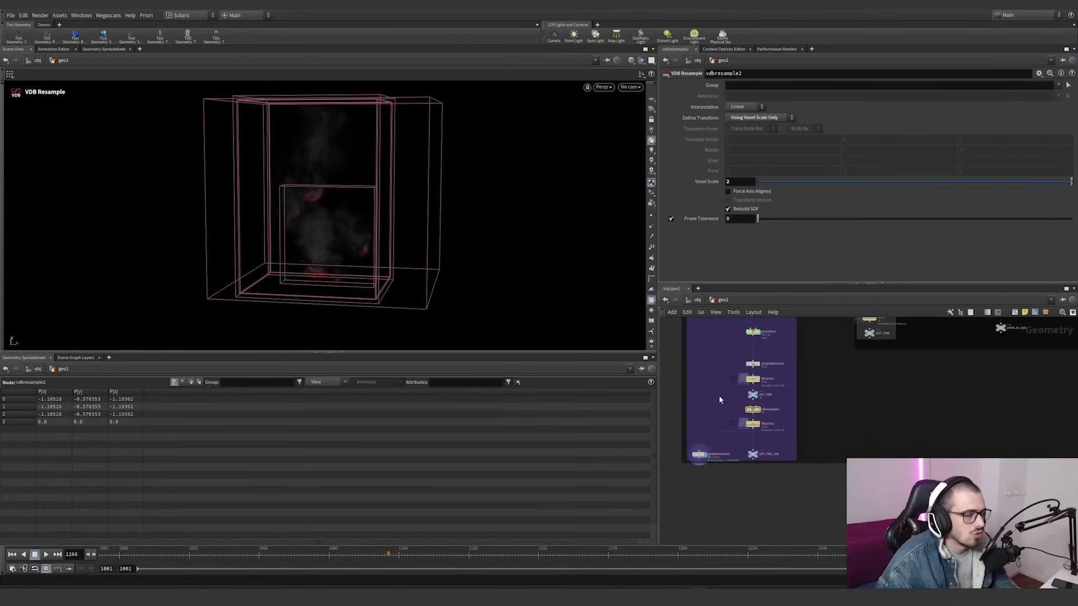
left_click(146, 16)
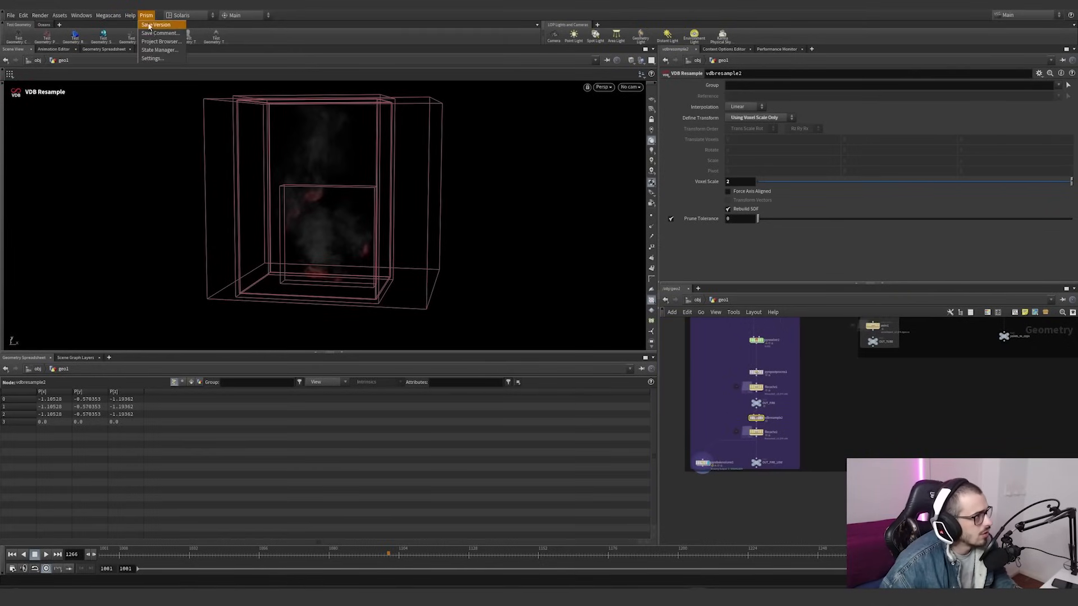
left_click(155, 44)
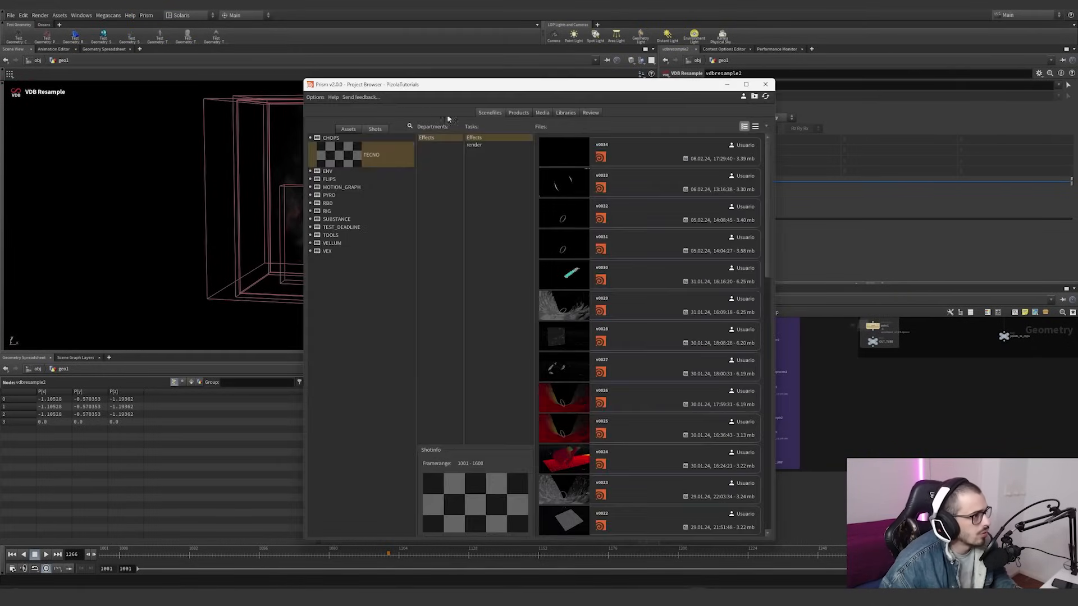
left_click(543, 113)
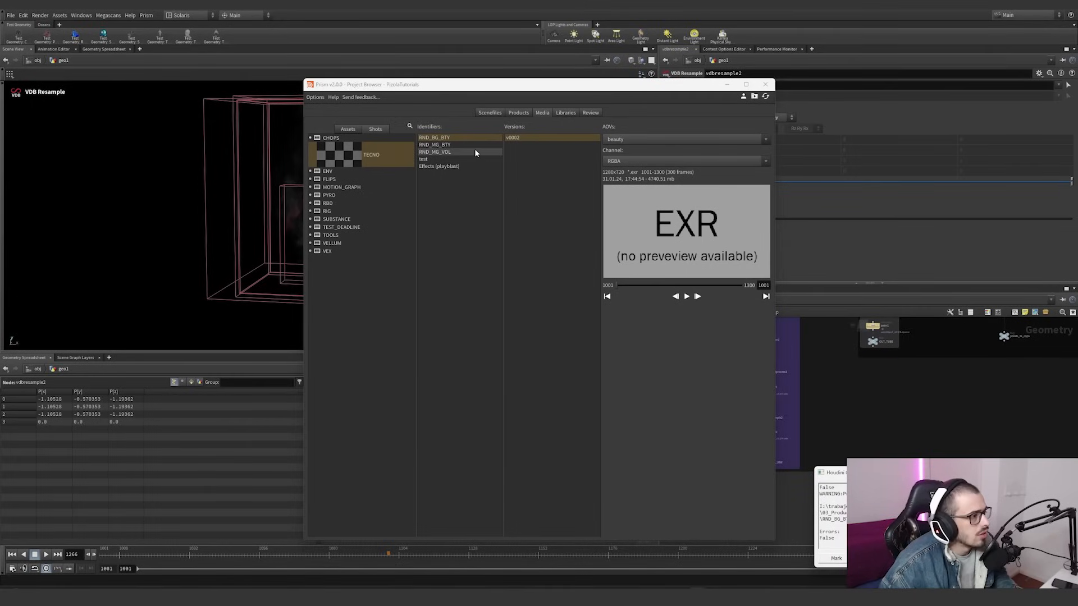
left_click(429, 159)
left_click(431, 166)
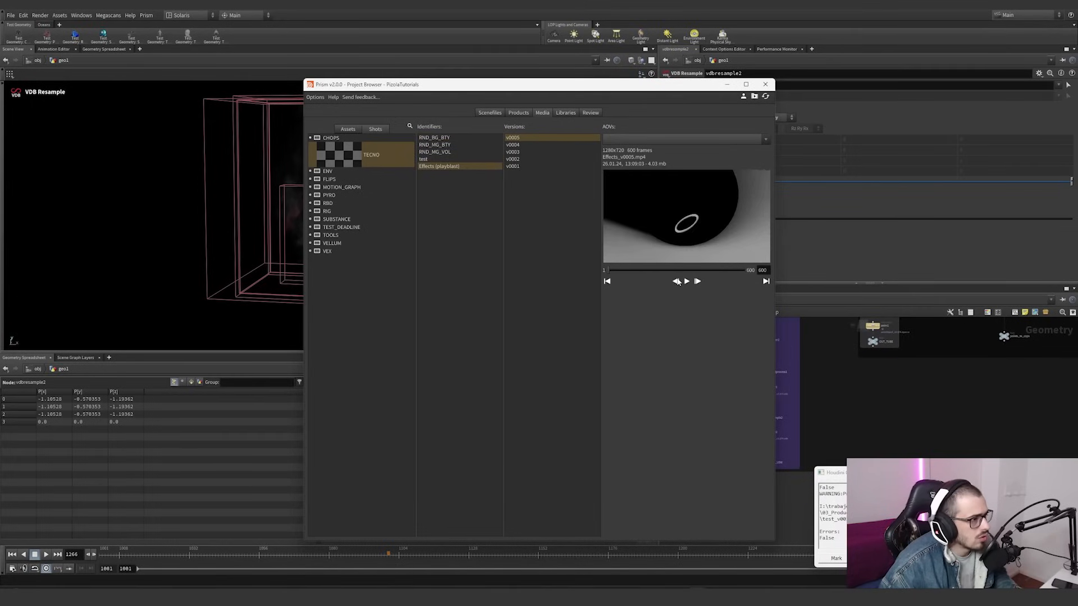
left_click(450, 153)
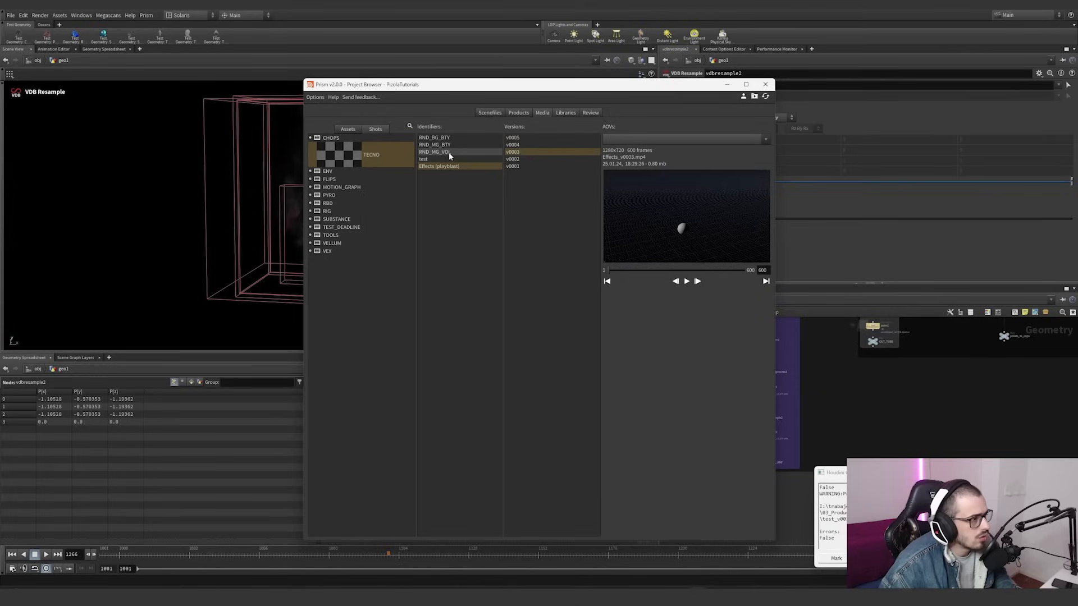
left_click(445, 160)
left_click(444, 145)
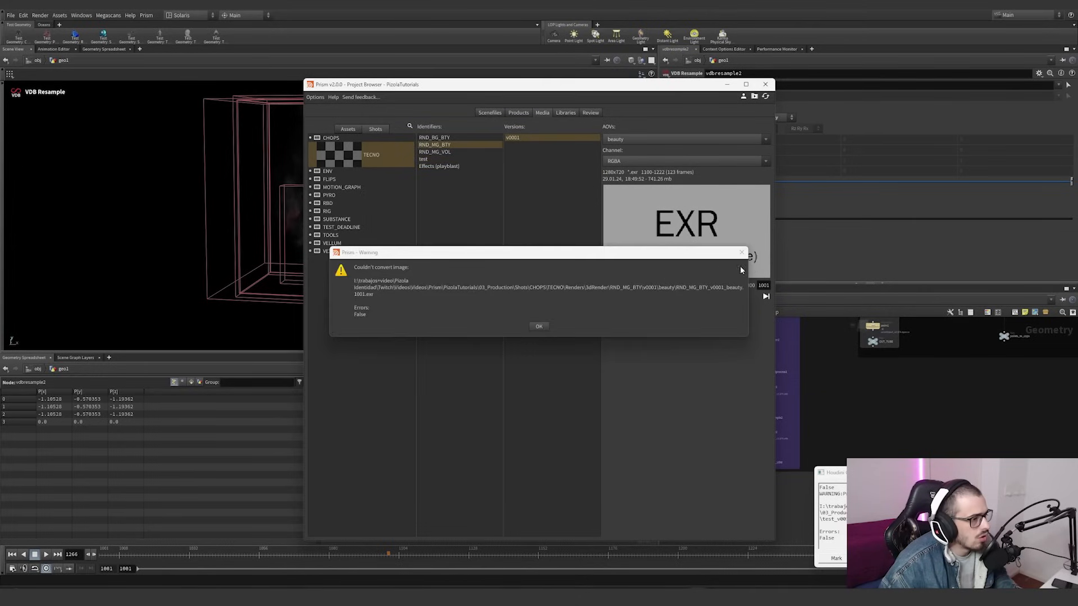
left_click(741, 253)
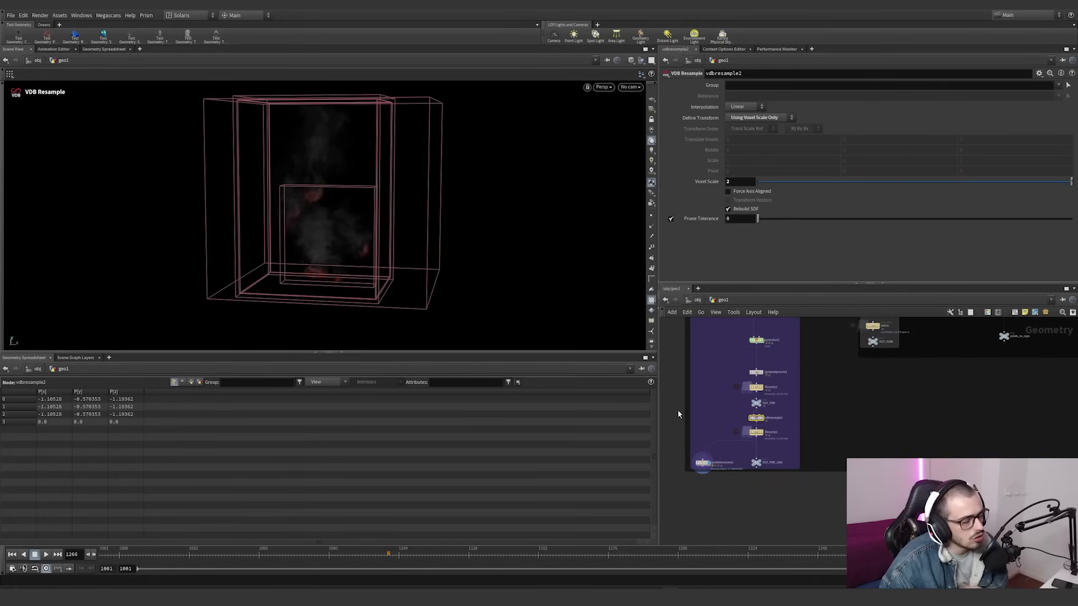
Open pyrobakevolume1's fire settings and look at the volume through cam1
left_click(702, 463)
left_click(629, 87)
left_click(633, 130)
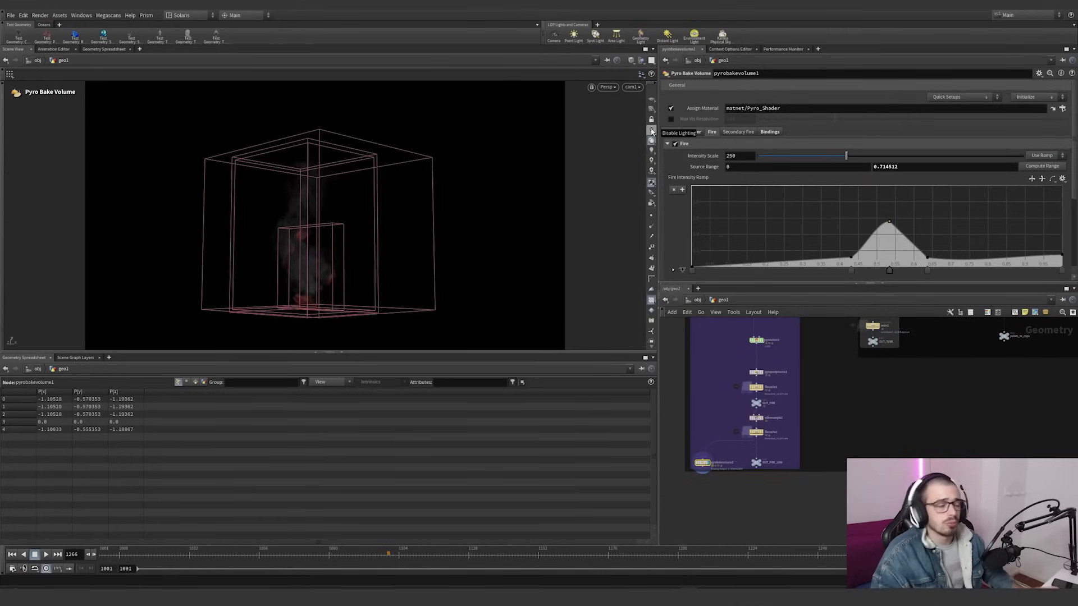
scroll(697, 212, "down", 1)
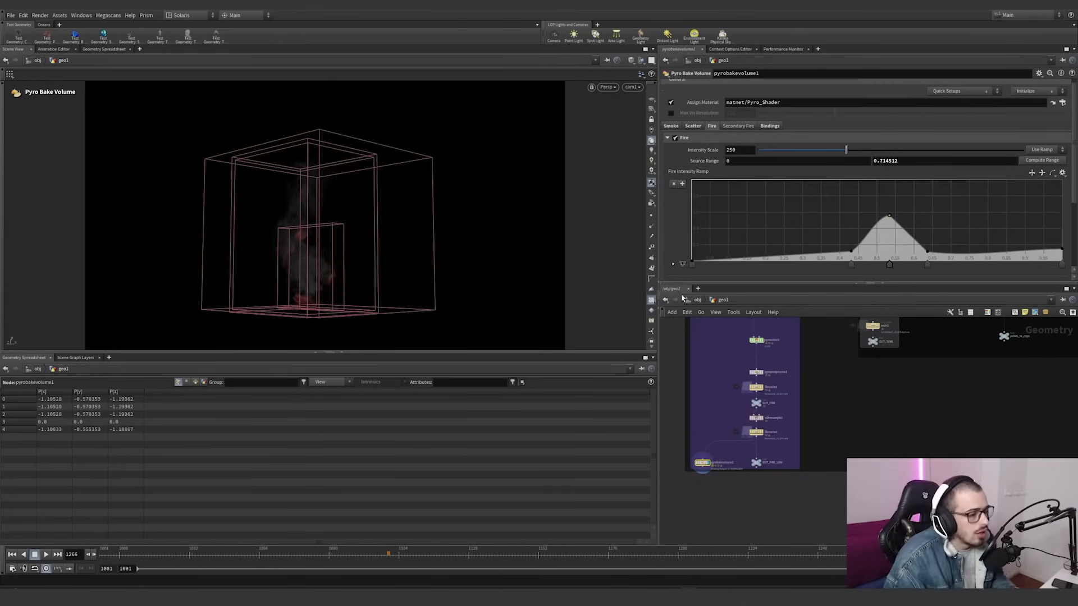
left_click_drag(744, 283, 744, 277)
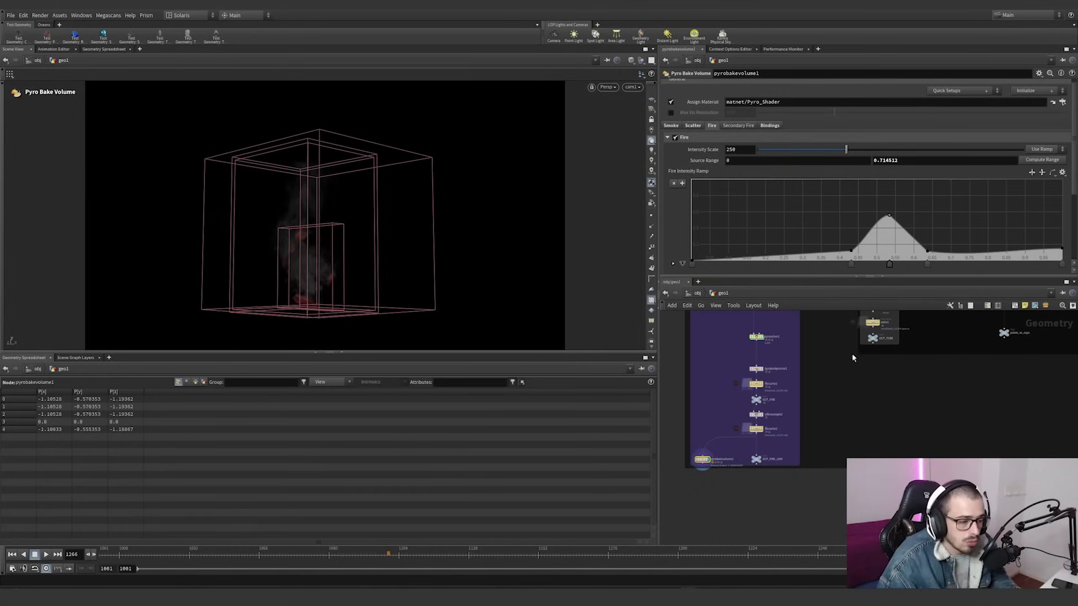
Locate chopnet1 in the geo1 network and open it
key("h")
scroll(814, 521, "down", 5)
middle_click_drag(806, 369, 787, 430)
scroll(739, 407, "up", 3)
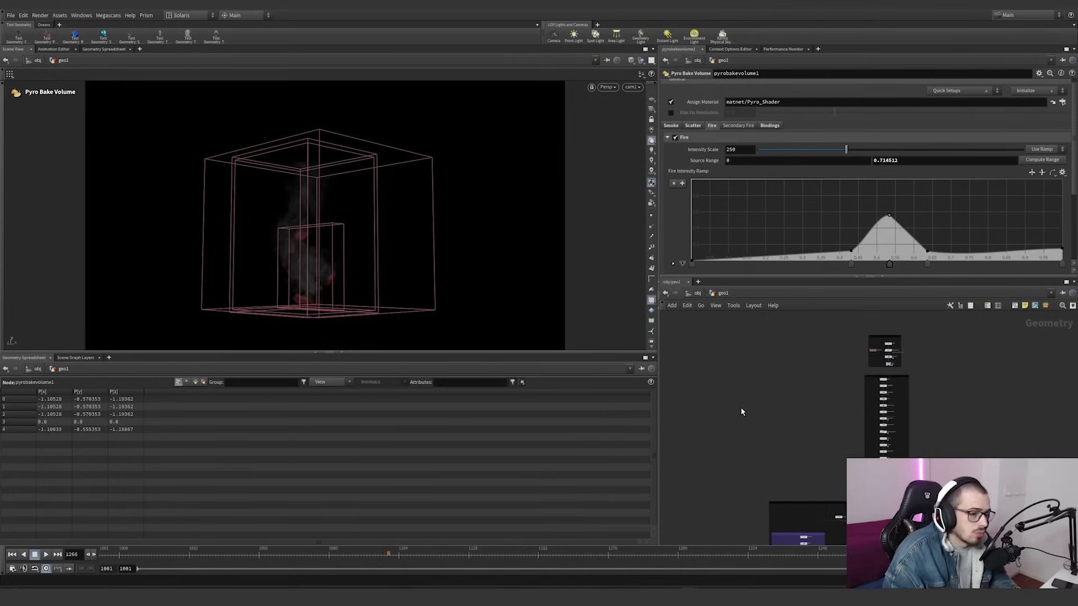
scroll(766, 382, "up", 1)
middle_click_drag(815, 387, 758, 412)
scroll(818, 373, "up", 3)
double_click(846, 369)
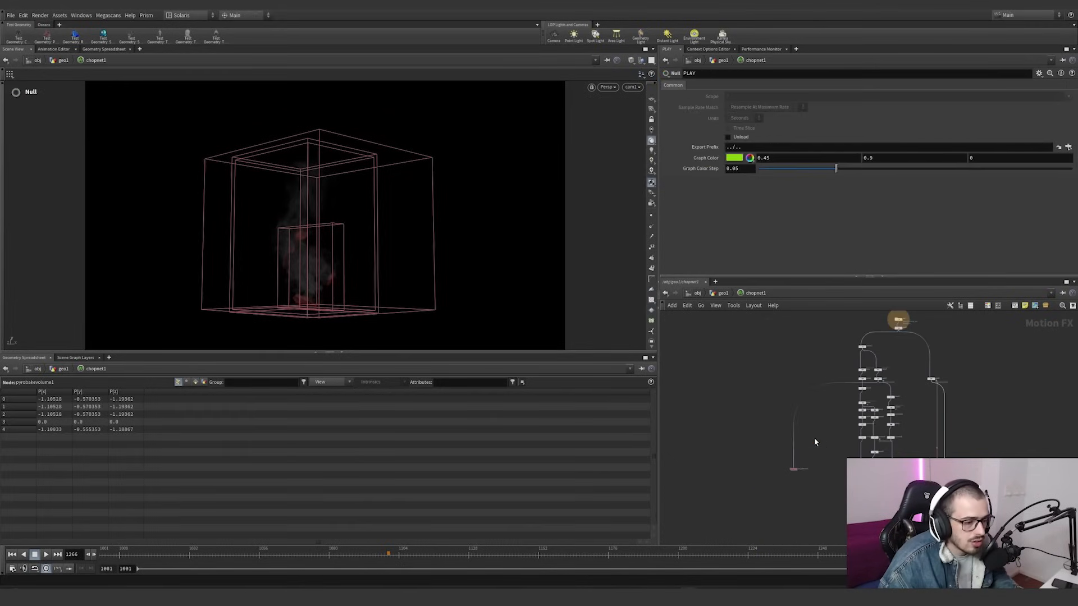
Examine the CHOP node chain, checking rop_channel1's output file and shift5's start expression
scroll(833, 430, "up", 2)
scroll(907, 378, "up", 3)
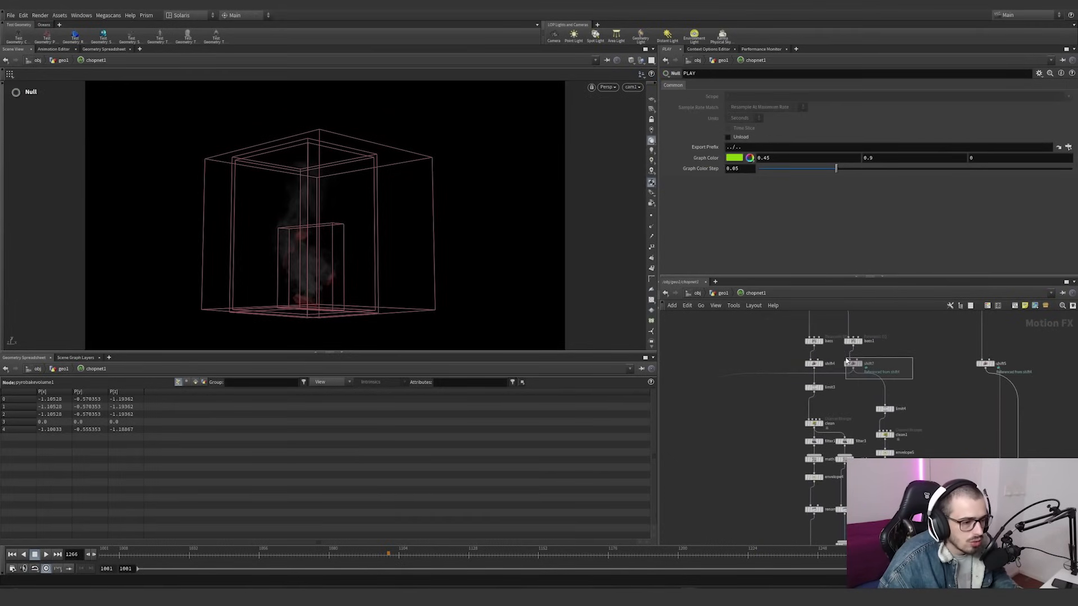
scroll(854, 360, "down", 3)
scroll(793, 433, "up", 1)
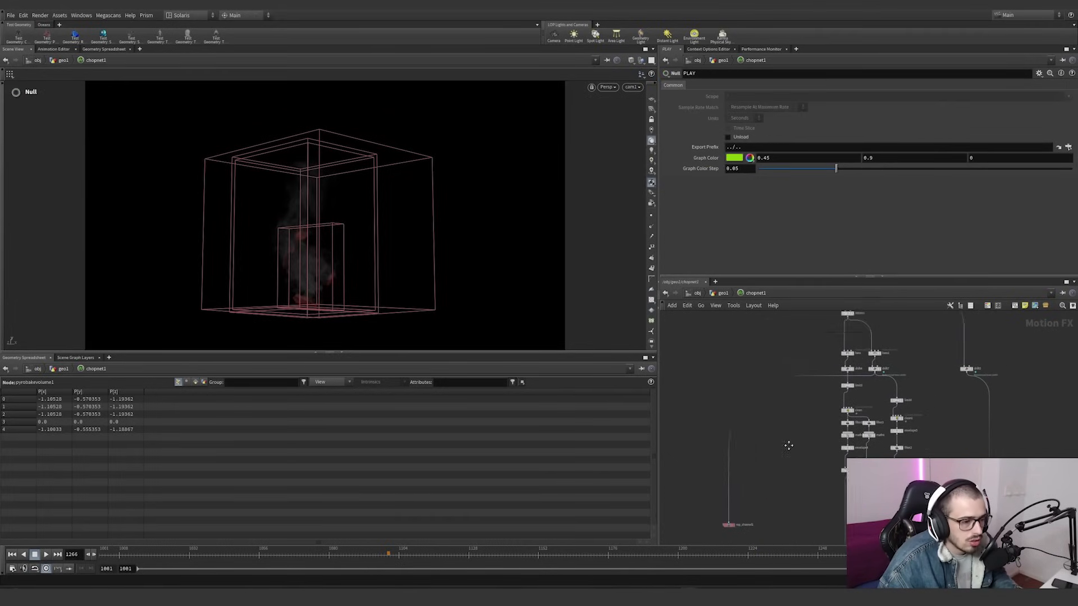
scroll(813, 404, "down", 1)
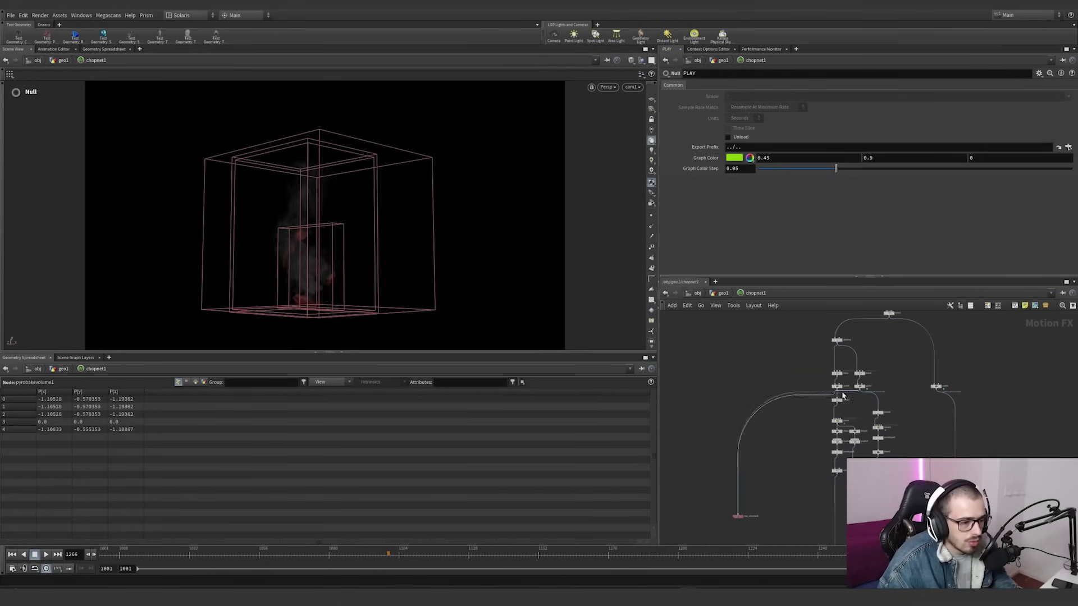
left_click_drag(765, 485, 686, 549)
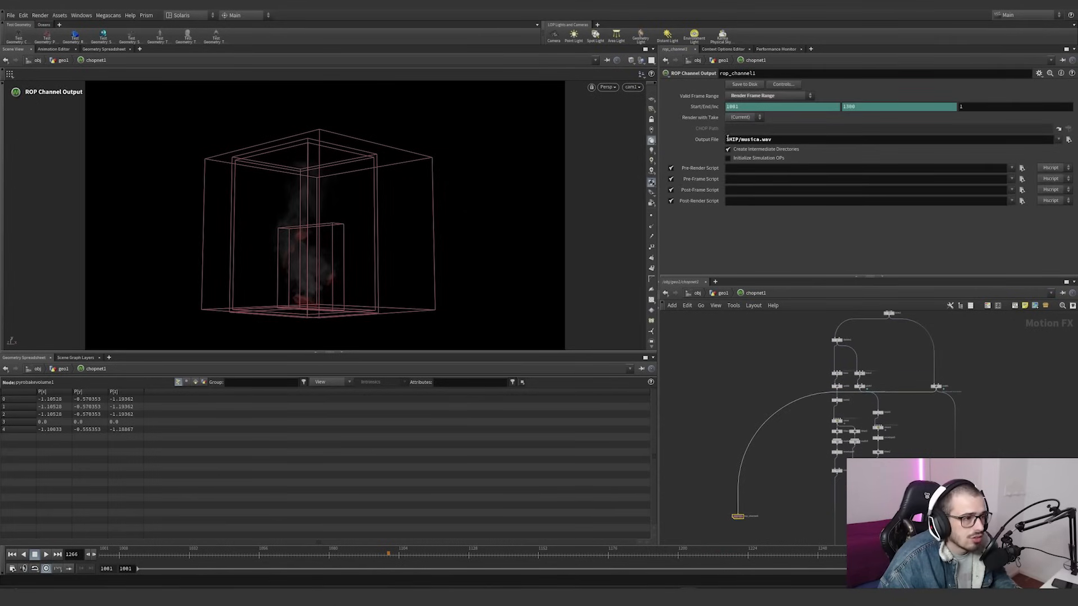
double_click(736, 138)
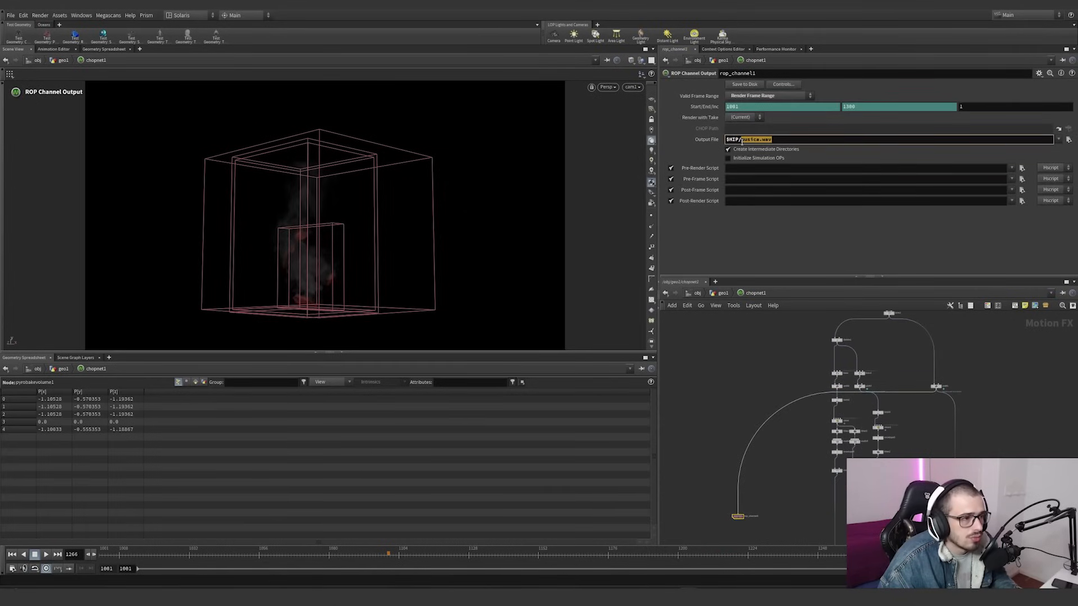
left_click_drag(953, 366, 919, 400)
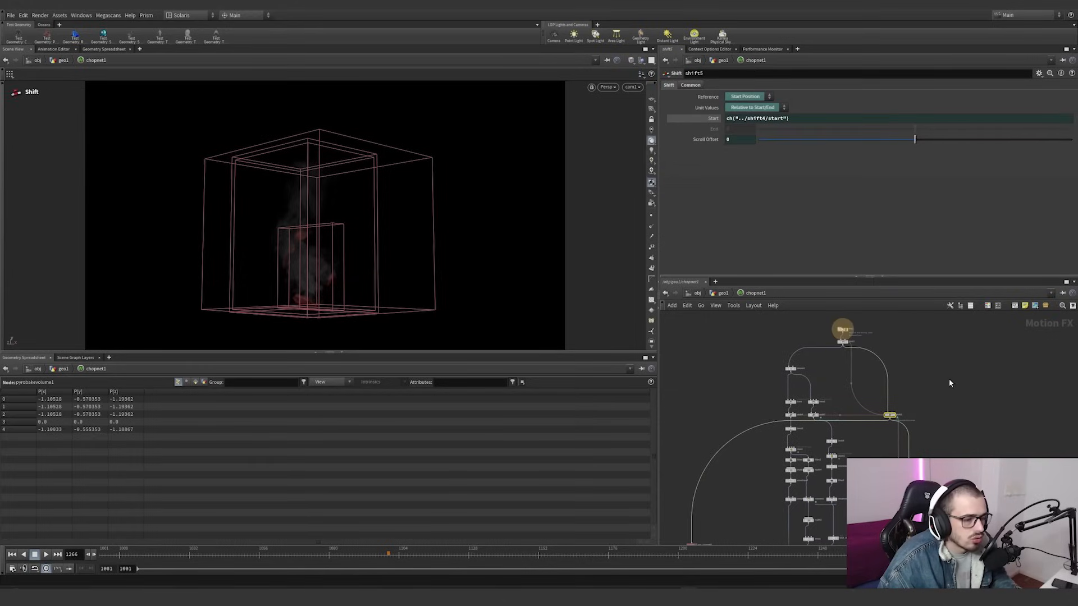
Return to geo1 and select the fire output chain from pyropostprocess1 down to OUT_FIRE_LOW
left_click(720, 293)
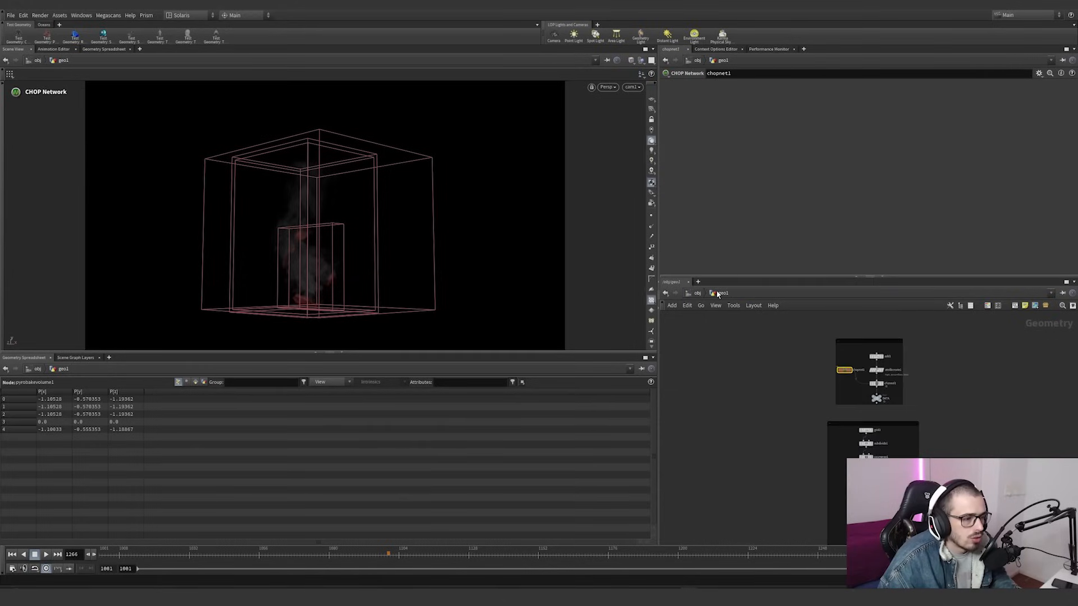
middle_click_drag(768, 386, 739, 364)
scroll(738, 364, "down", 6)
middle_click_drag(705, 528, 749, 445)
scroll(748, 445, "up", 5)
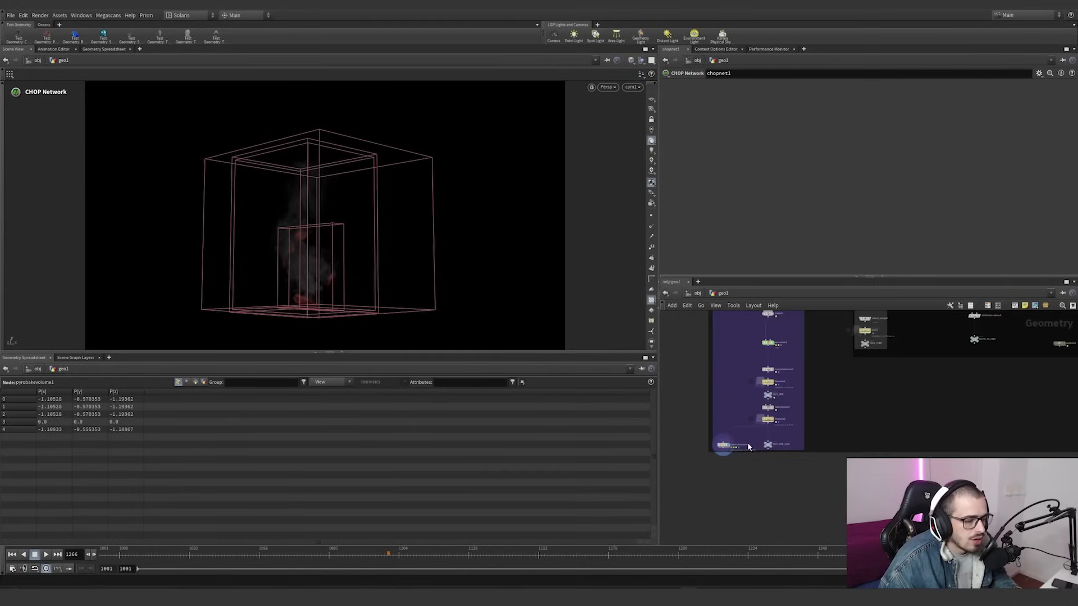
middle_click_drag(810, 427, 778, 493)
left_click_drag(803, 529, 736, 381)
scroll(827, 396, "down", 5)
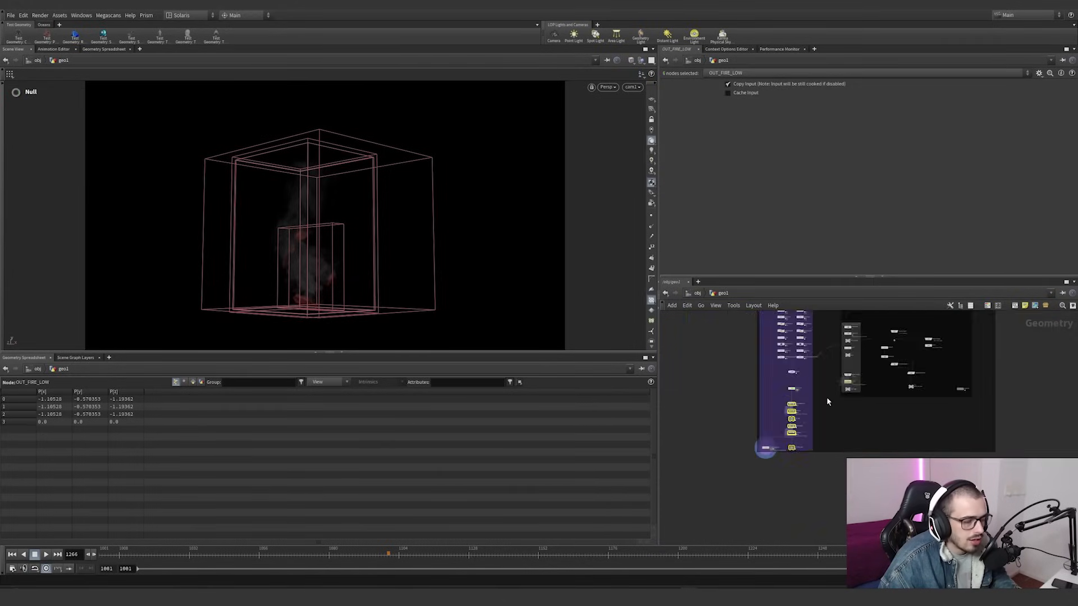
Review the torus cache chain by displaying object_merge2, checking anim1's file cache settings and selecting OUT_TUBE
middle_click_drag(877, 367, 826, 399)
scroll(846, 390, "up", 4)
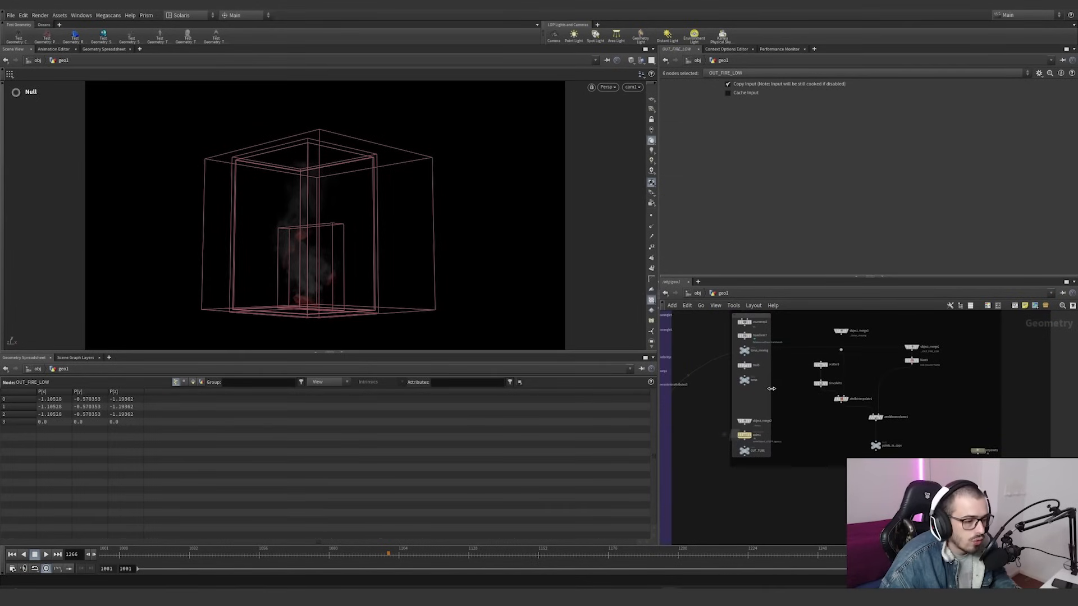
scroll(750, 438, "up", 5)
scroll(742, 401, "up", 2)
left_click(774, 363)
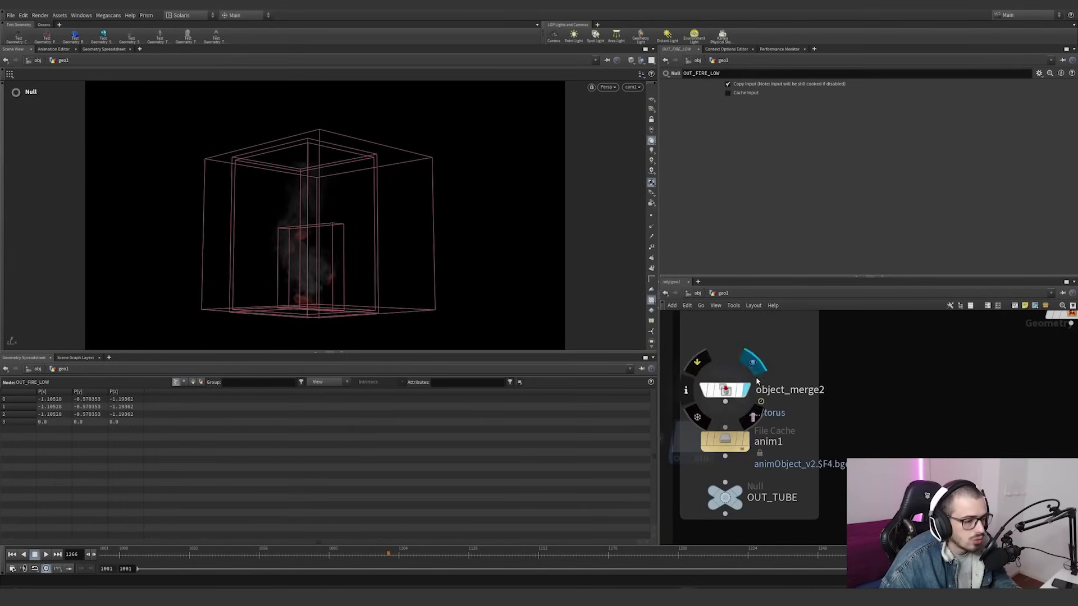
left_click(754, 365)
left_click(745, 441)
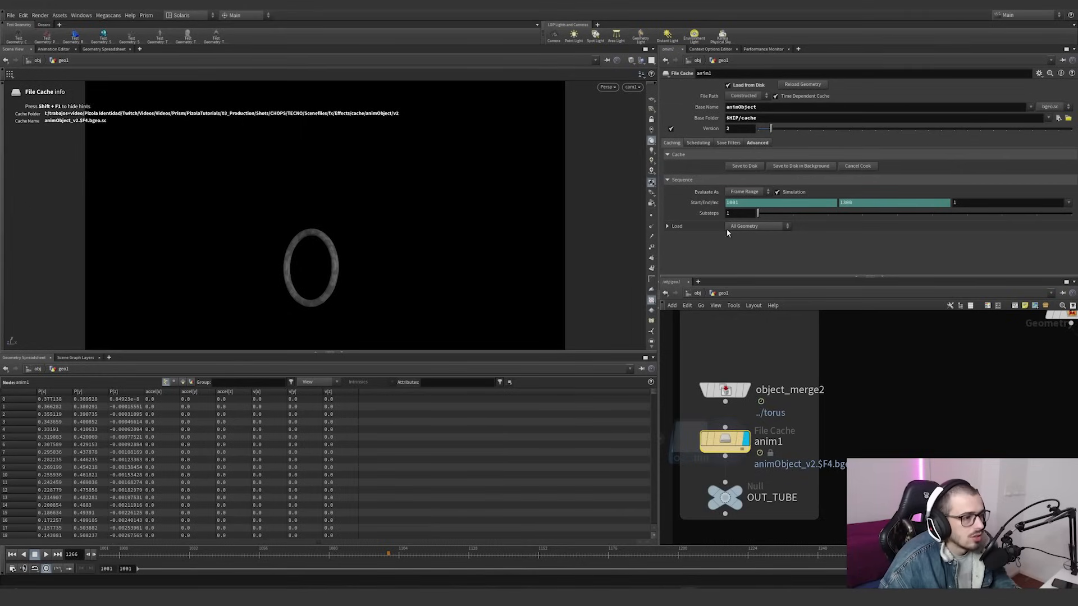
left_click(741, 496)
Select the nodes from object_merge3 to cop2net1 that build the flame mask and view the torus up close off-camera
scroll(825, 455, "down", 8)
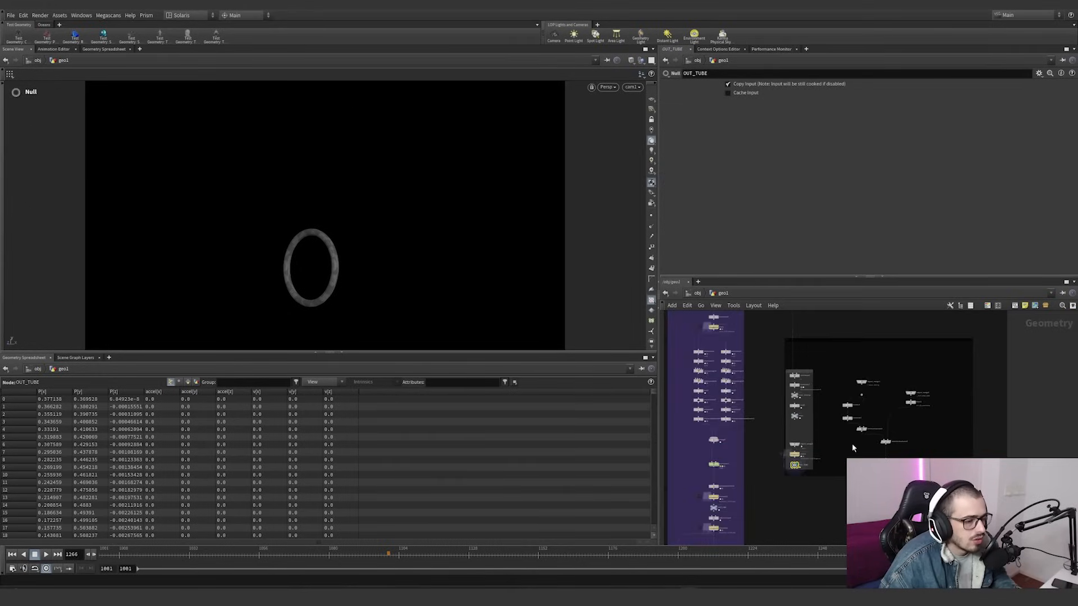
middle_click_drag(853, 448, 752, 422)
scroll(774, 471, "up", 1)
left_click_drag(952, 340, 771, 487)
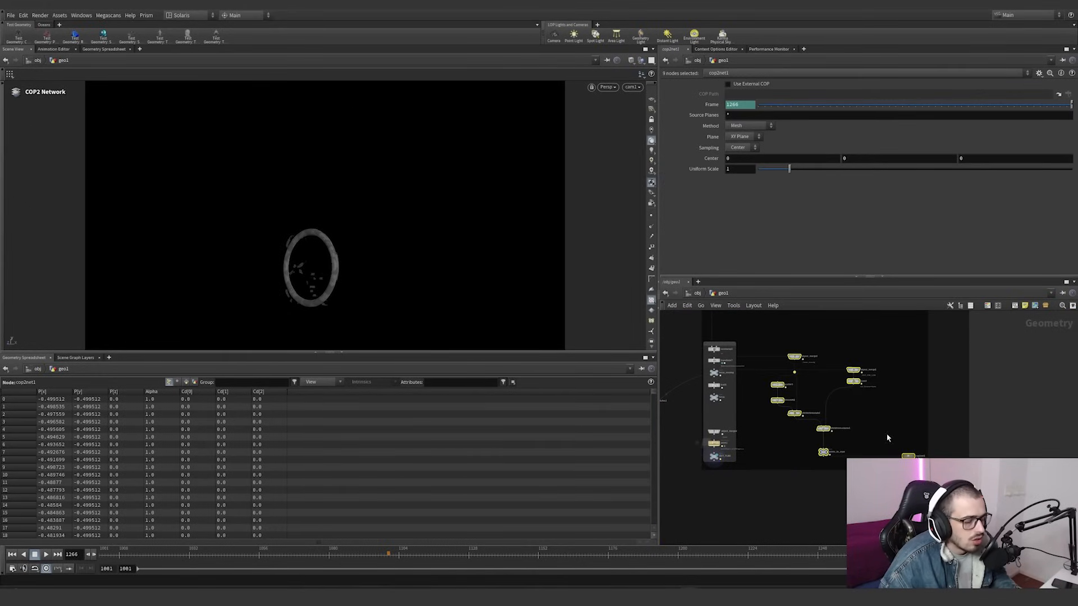
left_click_drag(331, 269, 431, 251, "alt")
scroll(431, 250, "up", 4)
middle_click_drag(291, 297, 382, 236)
right_click_drag(382, 236, 589, 180)
right_click_drag(465, 243, 262, 303)
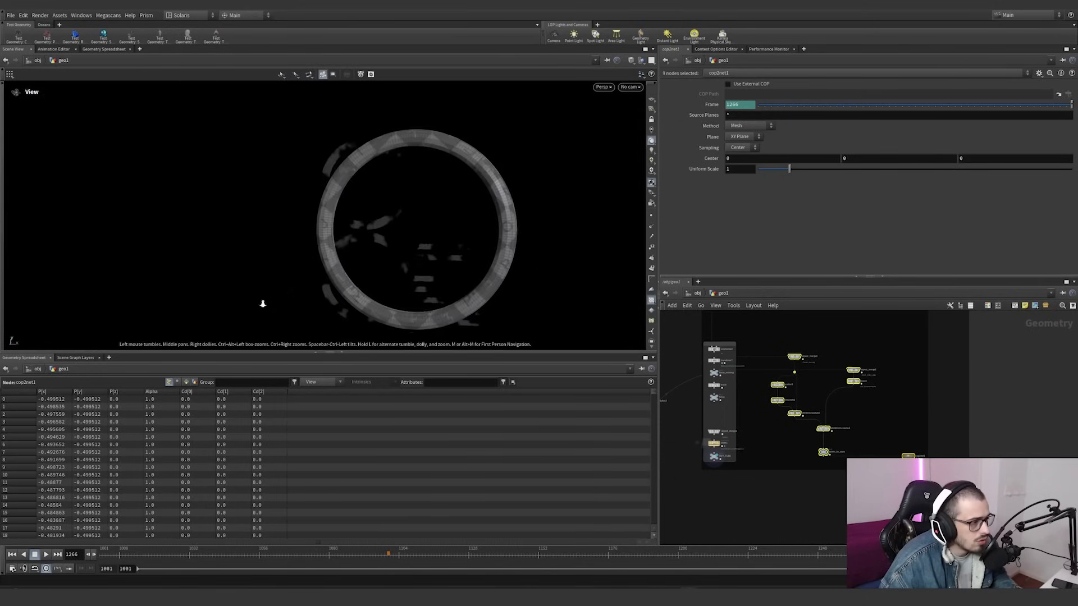
left_click_drag(463, 248, 424, 253)
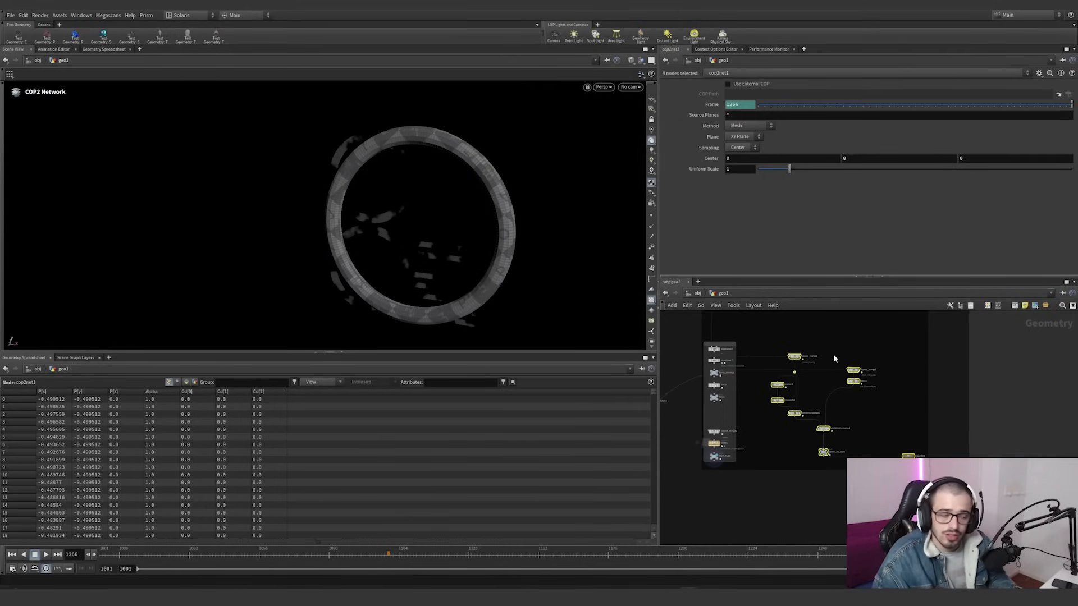
Display object_merge3, scatter3 and timeshift1 in turn, and check timeshift1's frame setting
scroll(830, 342, "up", 4)
left_click(773, 365)
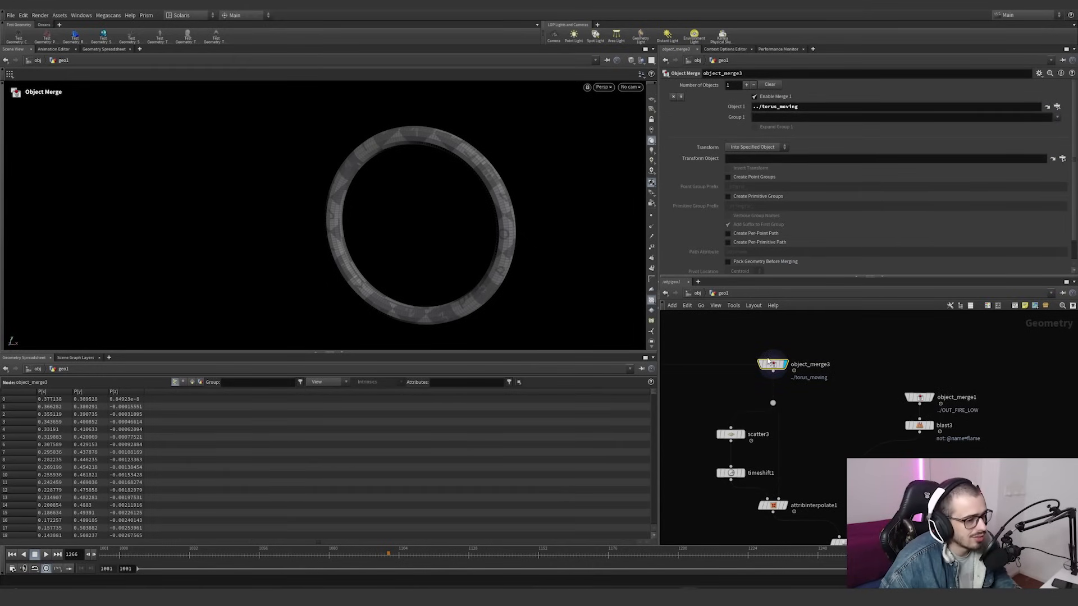
left_click(741, 433)
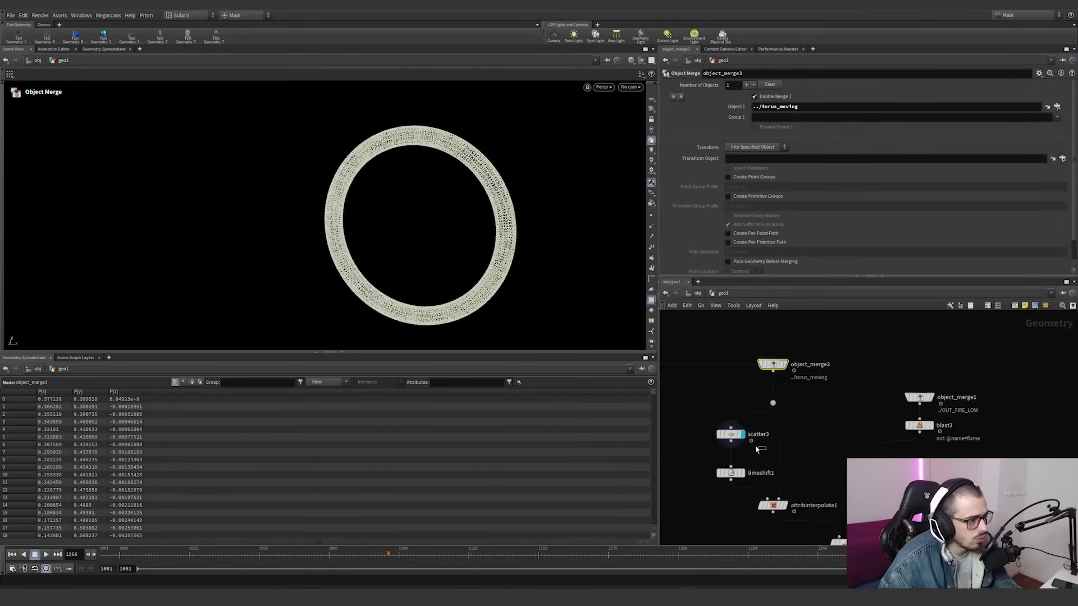
left_click_drag(756, 447, 738, 435)
left_click(742, 474)
left_click_drag(767, 498, 728, 487)
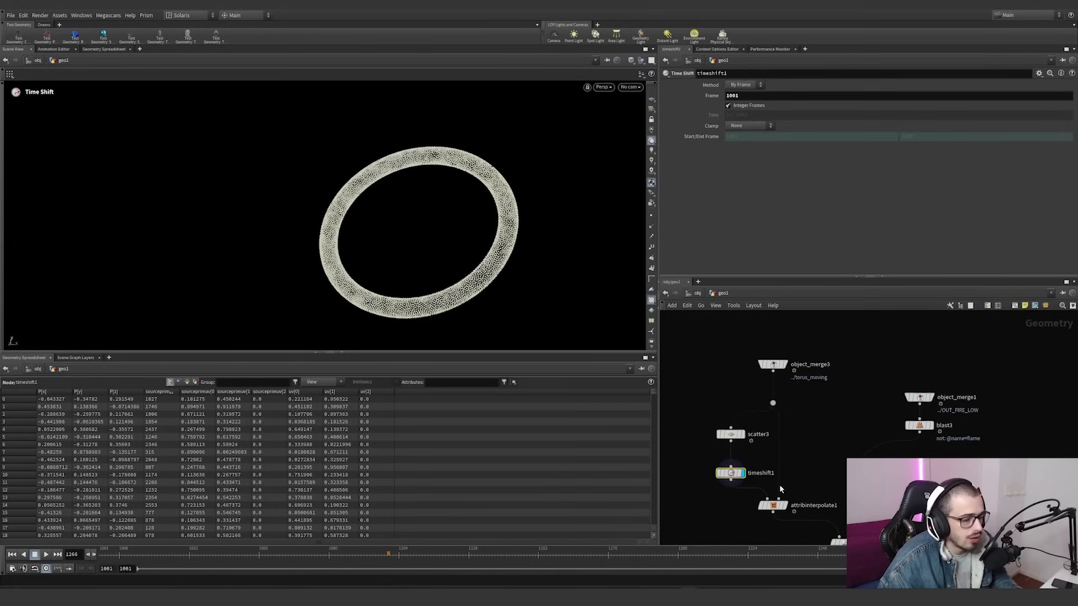
Display attribinterpolate1 and check its interpolation attributes against scatter3's Output Attributes
middle_click_drag(811, 471, 780, 453)
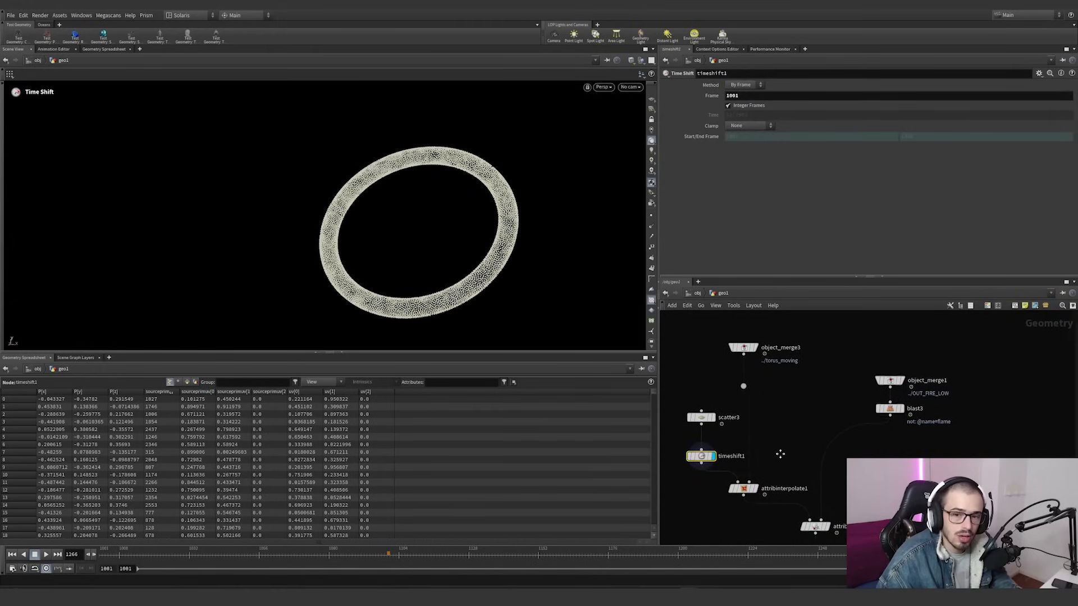
left_click(743, 489)
middle_click_drag(744, 490, 754, 441)
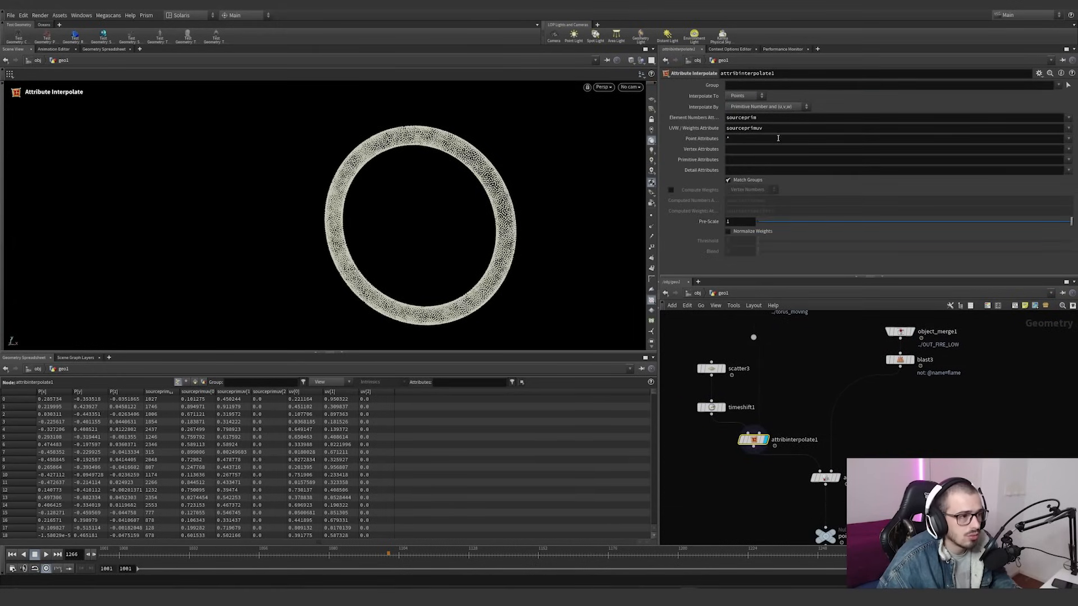
left_click_drag(727, 355, 725, 356)
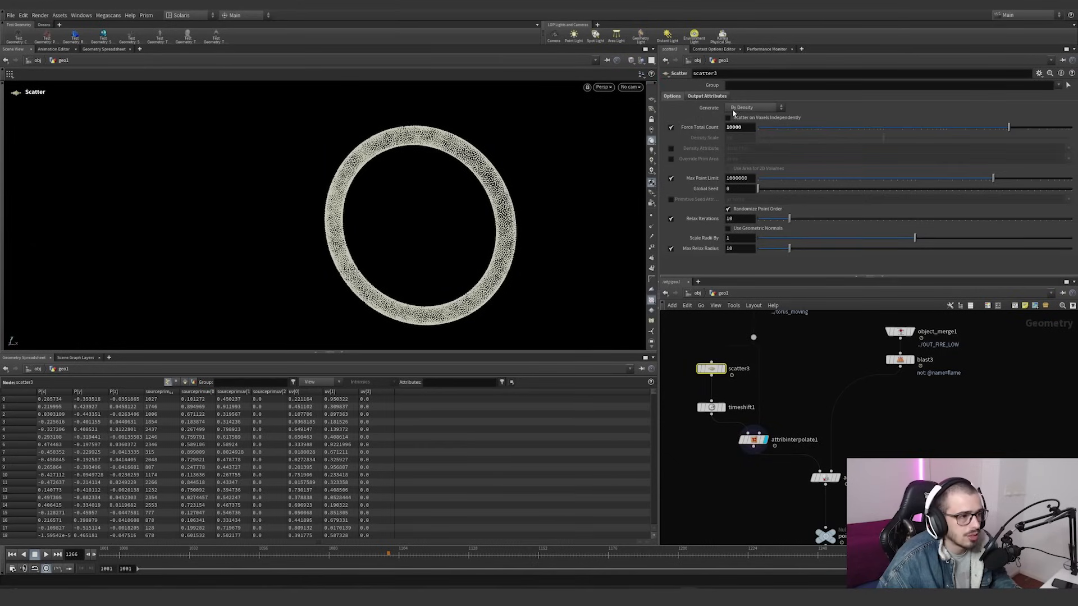
left_click(709, 97)
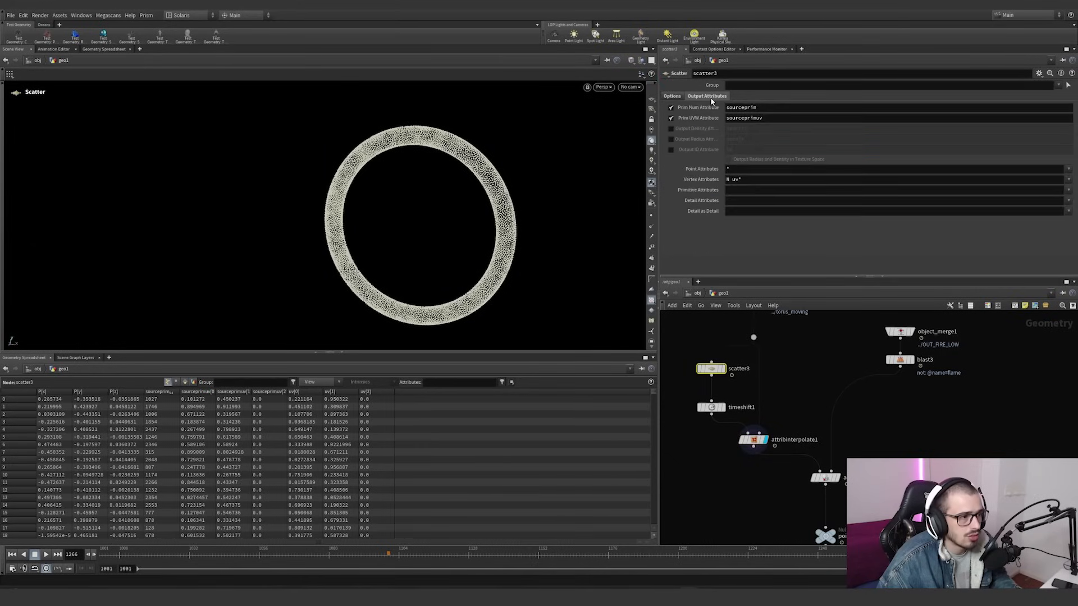
left_click(672, 96)
Reselect attribinterpolate1 and scrub the timeline to frame 1196 to check that the points follow the torus
left_click(753, 439)
scroll(753, 440, "down", 2)
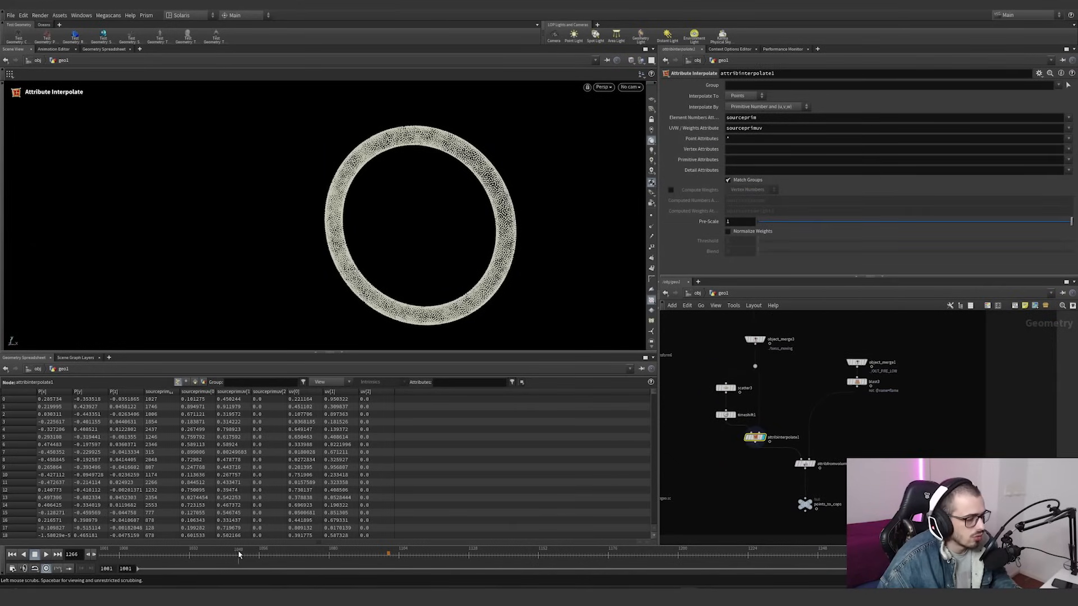
left_click_drag(238, 555, 338, 555)
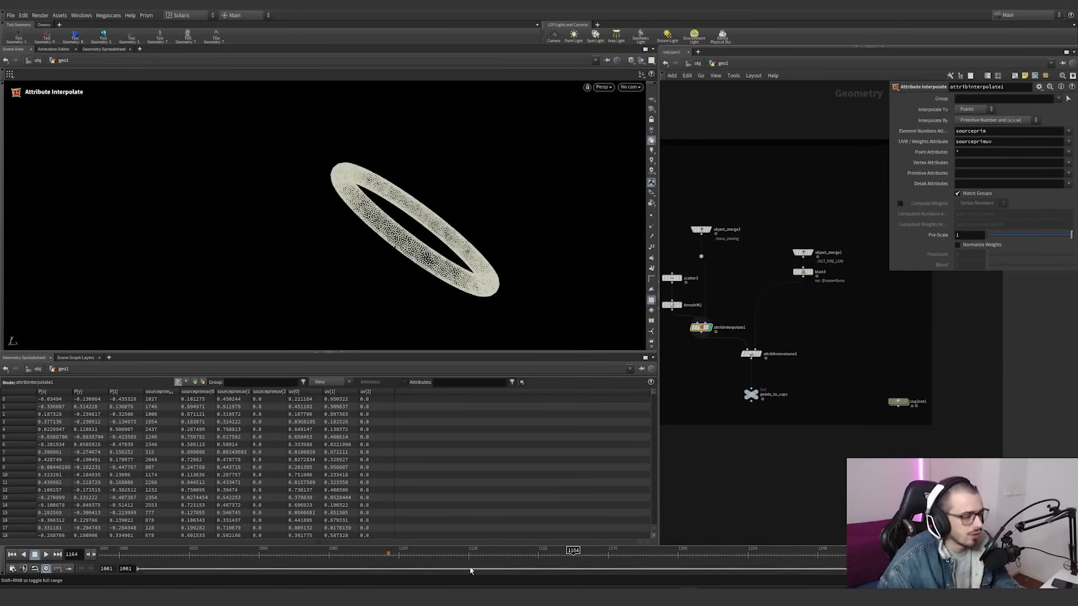
left_click(666, 554)
Display object_merge1 and blast3, and inspect the isolated flame volume's node info and bounds at frame 1190
middle_click_drag(800, 339, 766, 354)
scroll(780, 288, "up", 1)
left_click(777, 263)
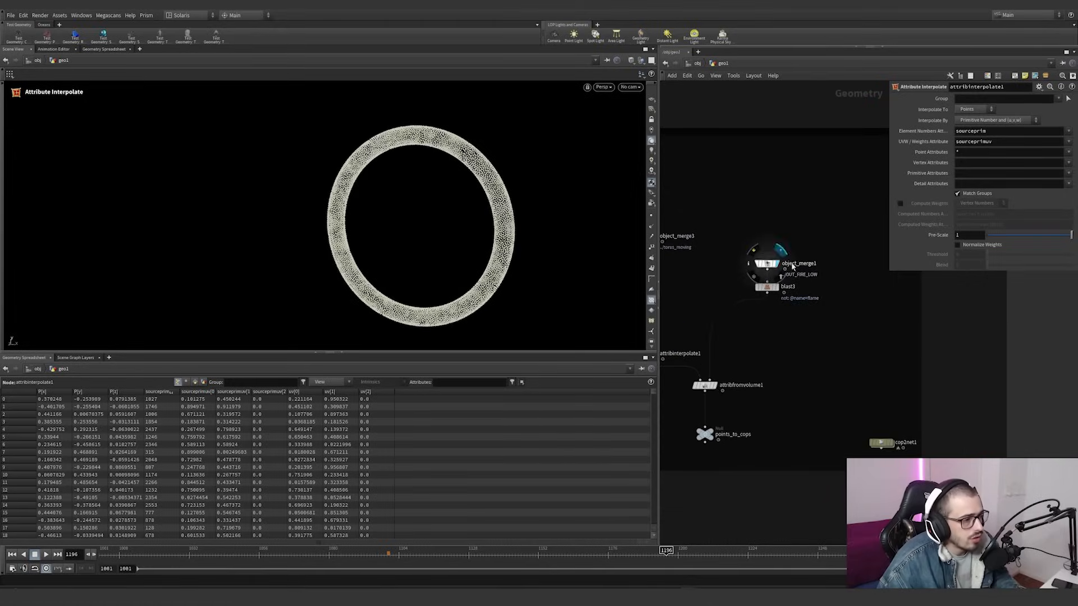
left_click(793, 266)
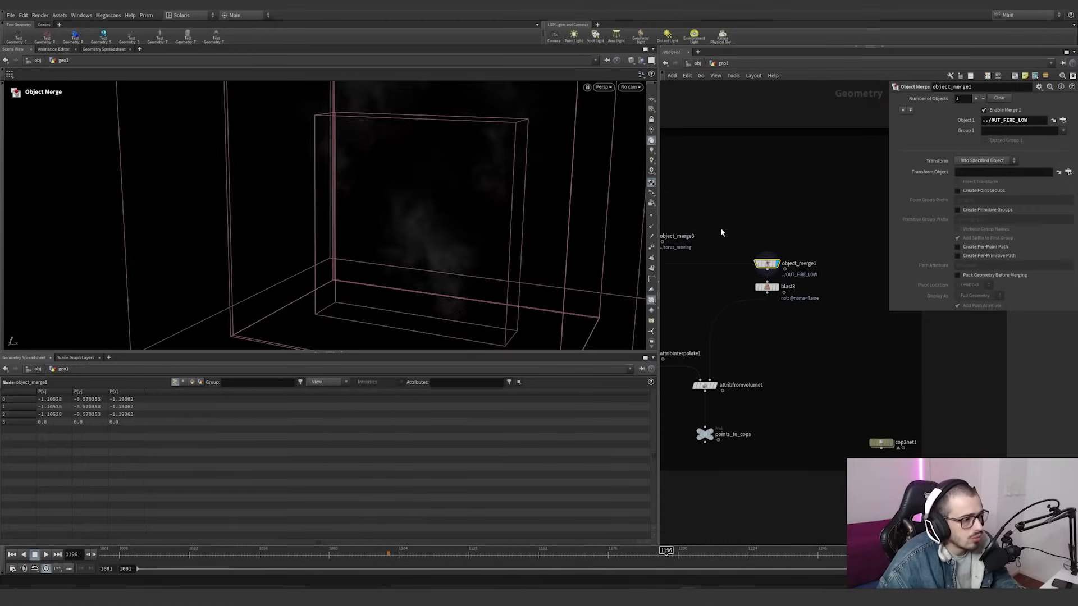
left_click(779, 287)
left_click_drag(486, 553, 651, 550)
middle_click(766, 291)
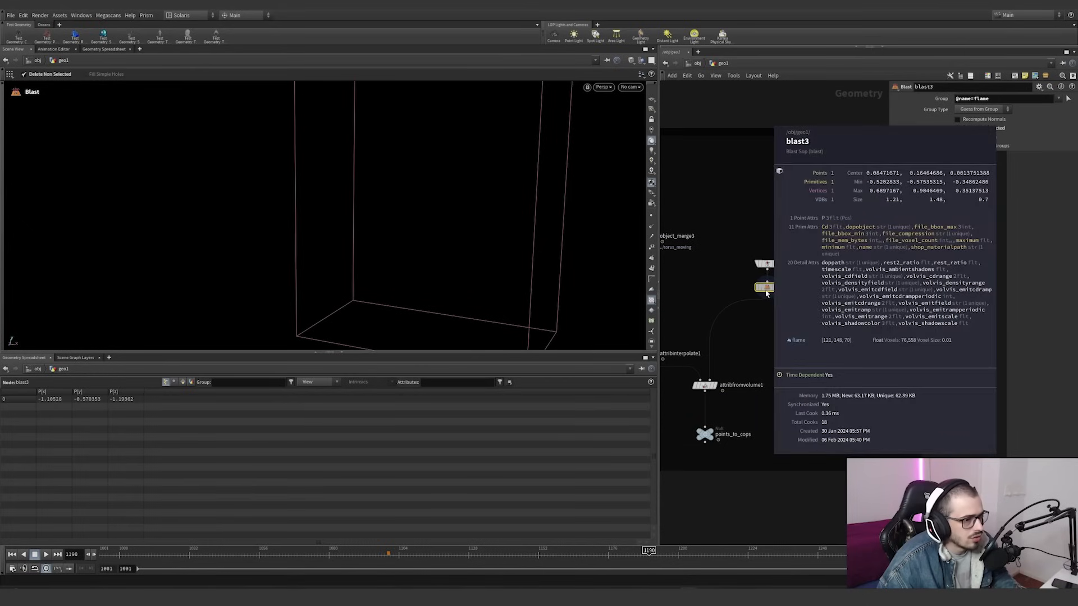
middle_click_drag(760, 325, 836, 315)
right_click_drag(457, 253, 409, 277, "alt")
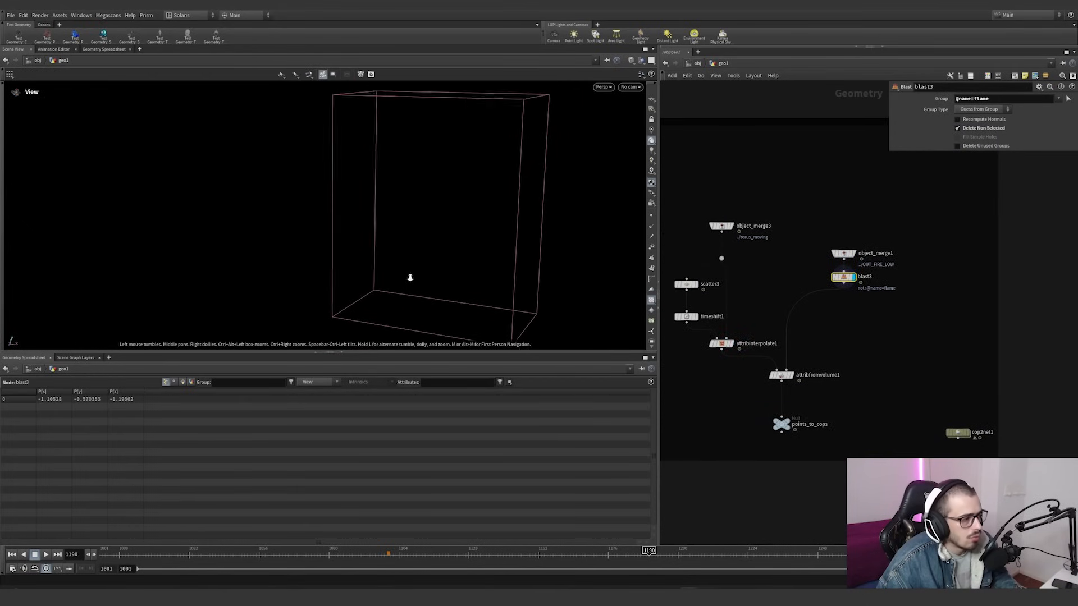
left_click_drag(409, 277, 402, 228, "alt")
scroll(796, 370, "up", 2)
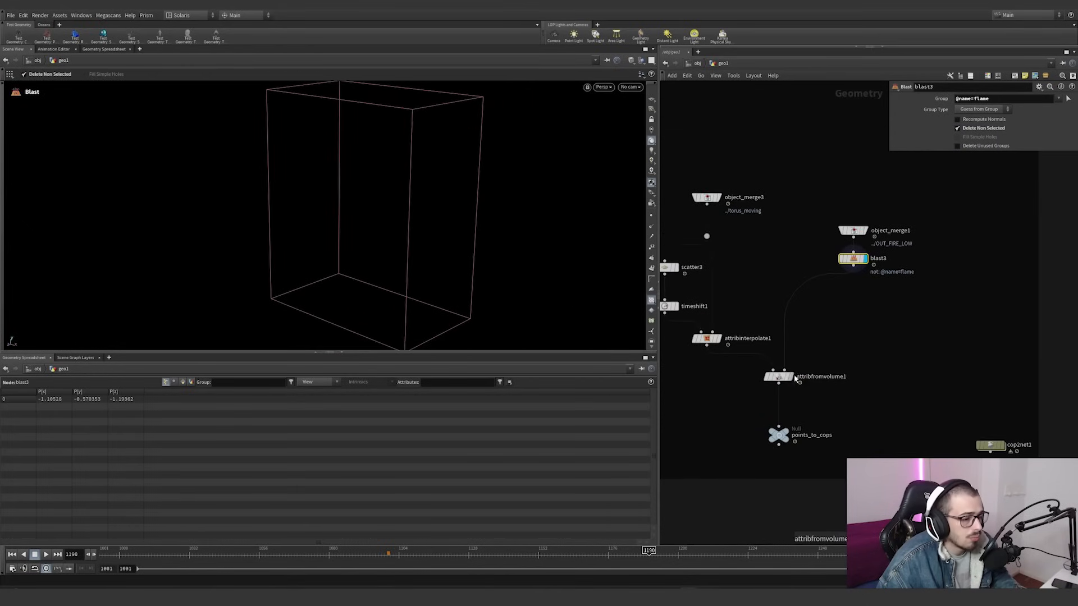
Display attribfromvolume1, visualize its mask attribute on the torus points and scrub to frame 1156
left_click(798, 379)
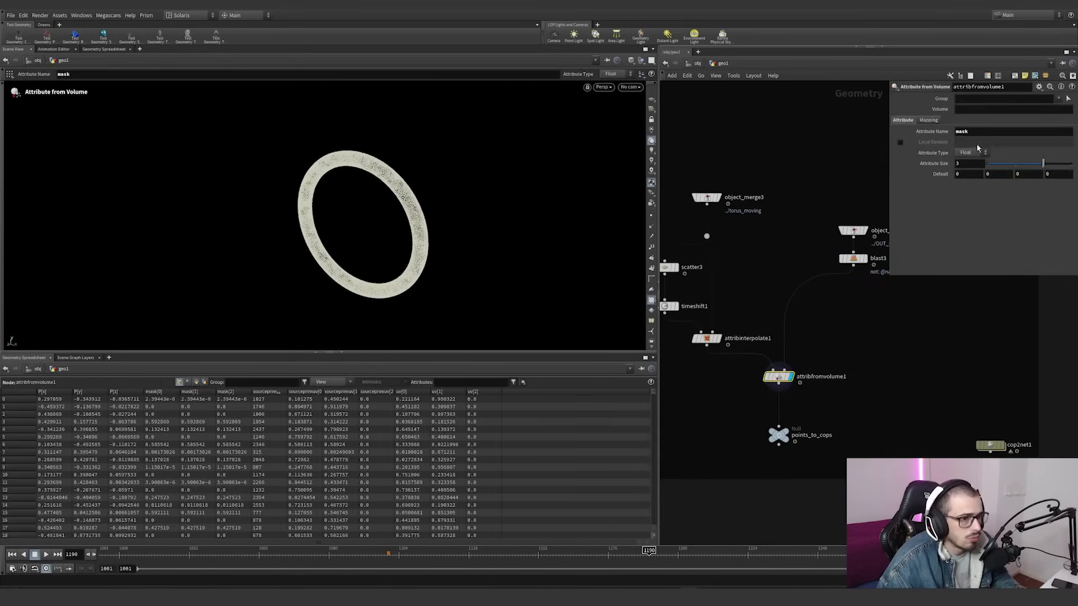
middle_click(774, 379)
left_click(833, 360)
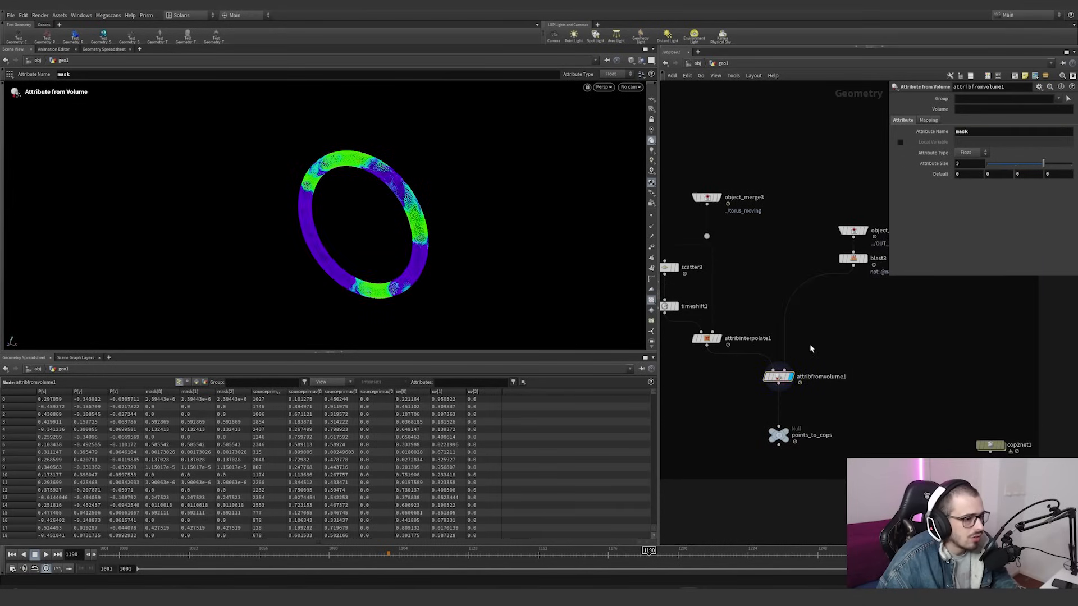
left_click_drag(393, 561, 550, 553)
Locate the points_to_cops null and open the cop2net1 compositing network
middle_click_drag(860, 417, 831, 399)
left_click(760, 416)
left_click_drag(824, 384, 737, 438)
middle_click_drag(845, 413, 751, 409)
double_click(867, 426)
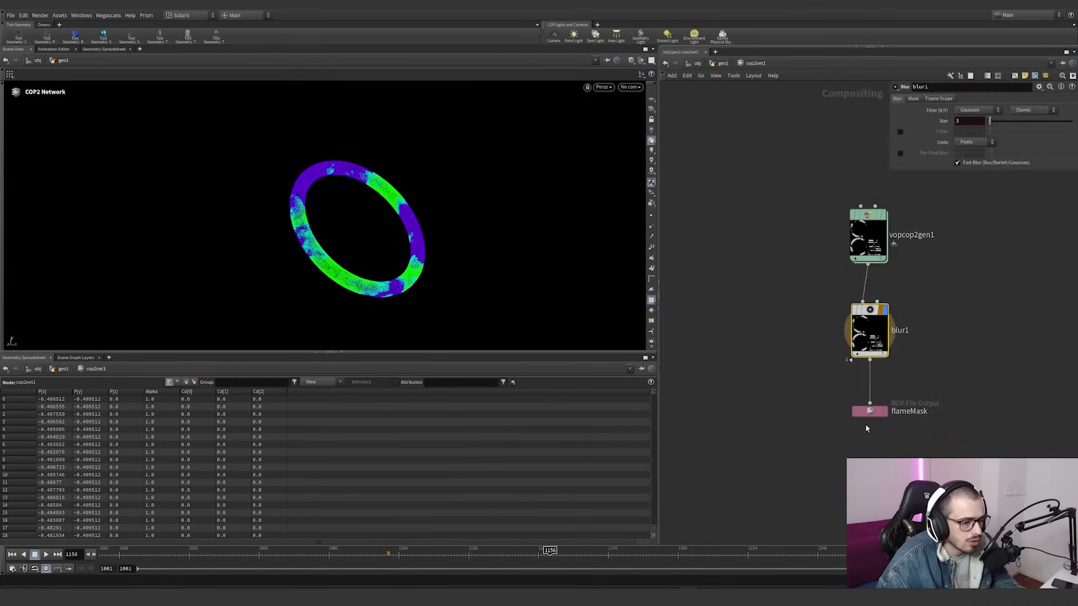
Add a Composite View tab to the viewer pane to show blur1's flame mask image
left_click(140, 50)
mouse_move(168, 66)
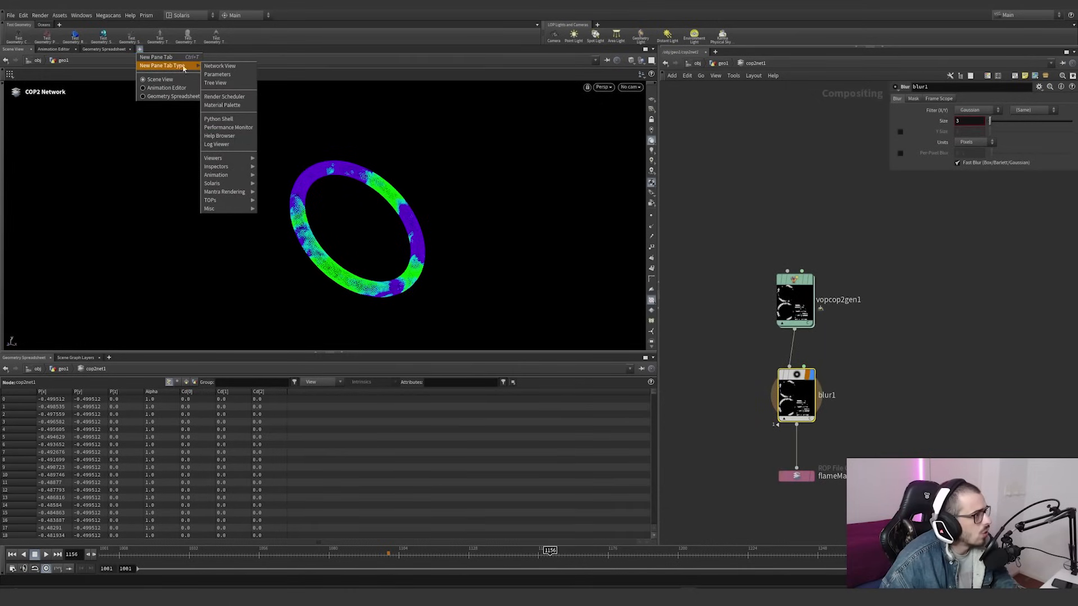
mouse_move(216, 158)
left_click(260, 166)
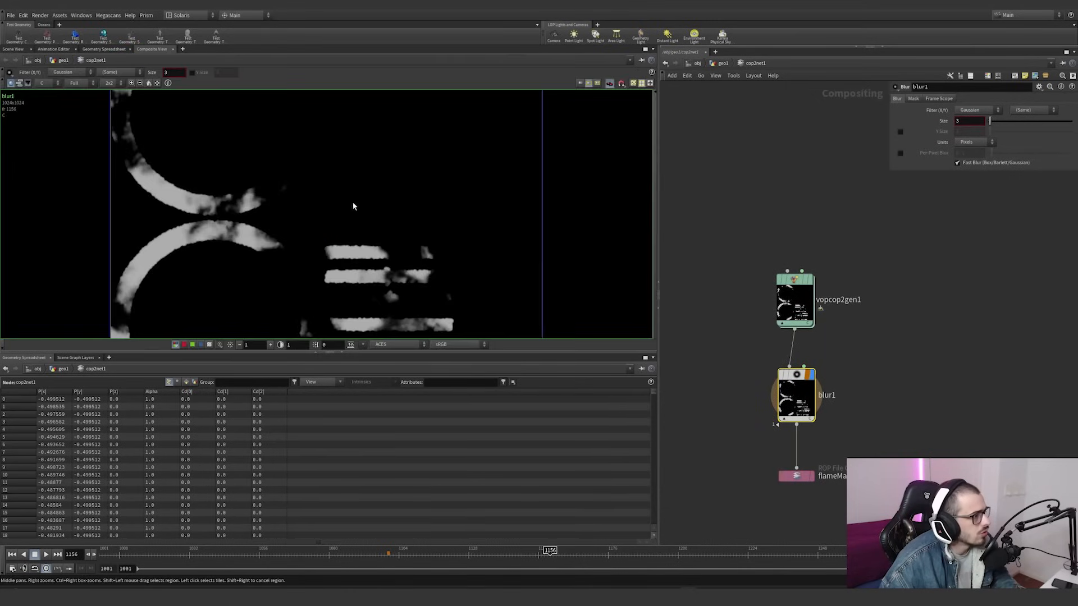
Look over vopcop2gen1's VEX network, and return to cop2net1 to check the generator's Override Size image setting
double_click(795, 298)
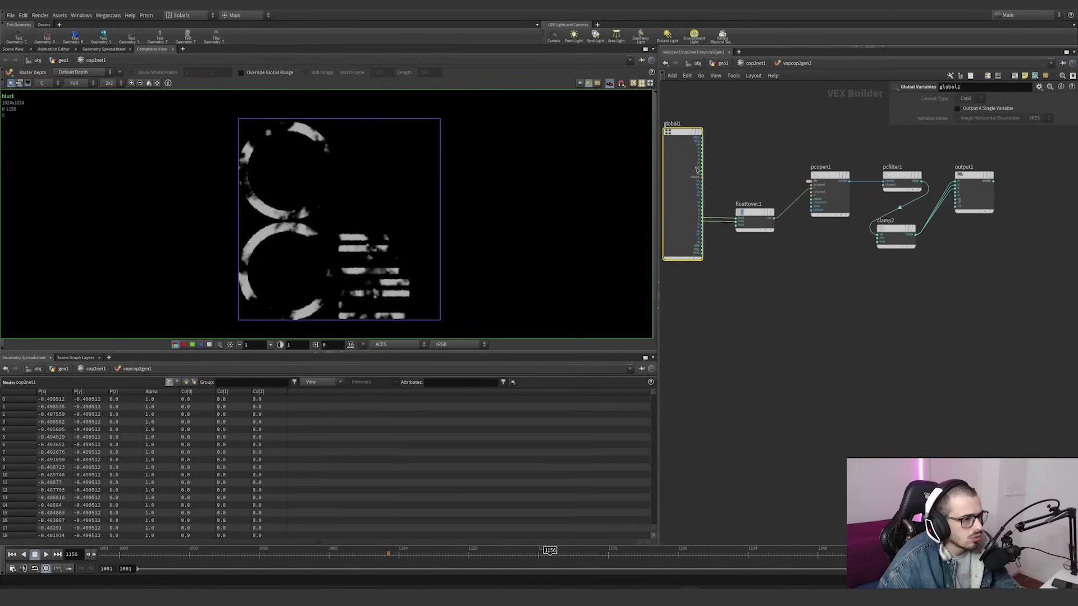
scroll(701, 216, "up", 4)
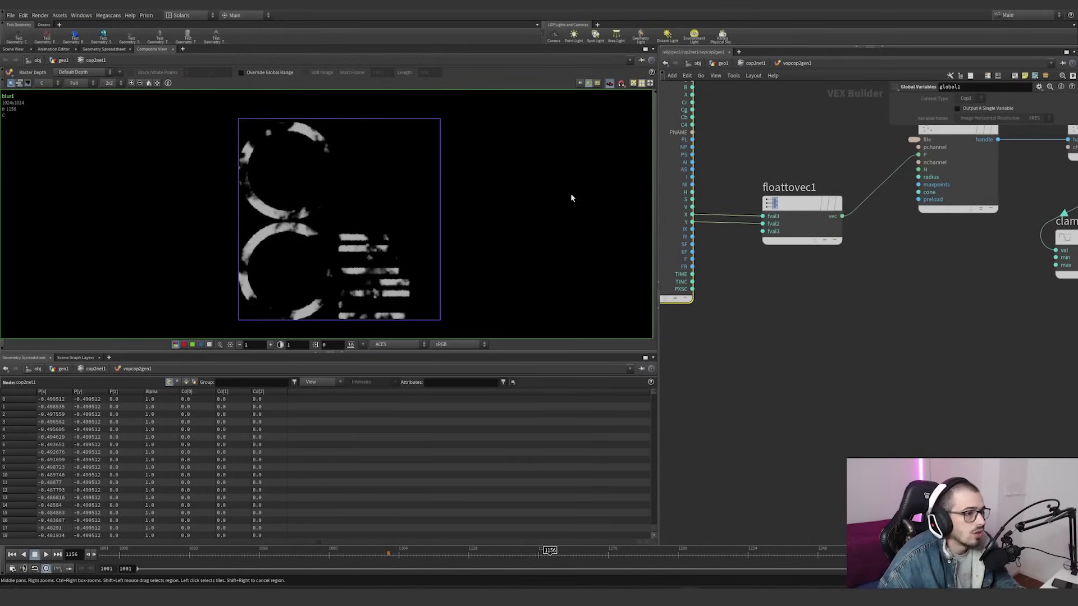
left_click(752, 63)
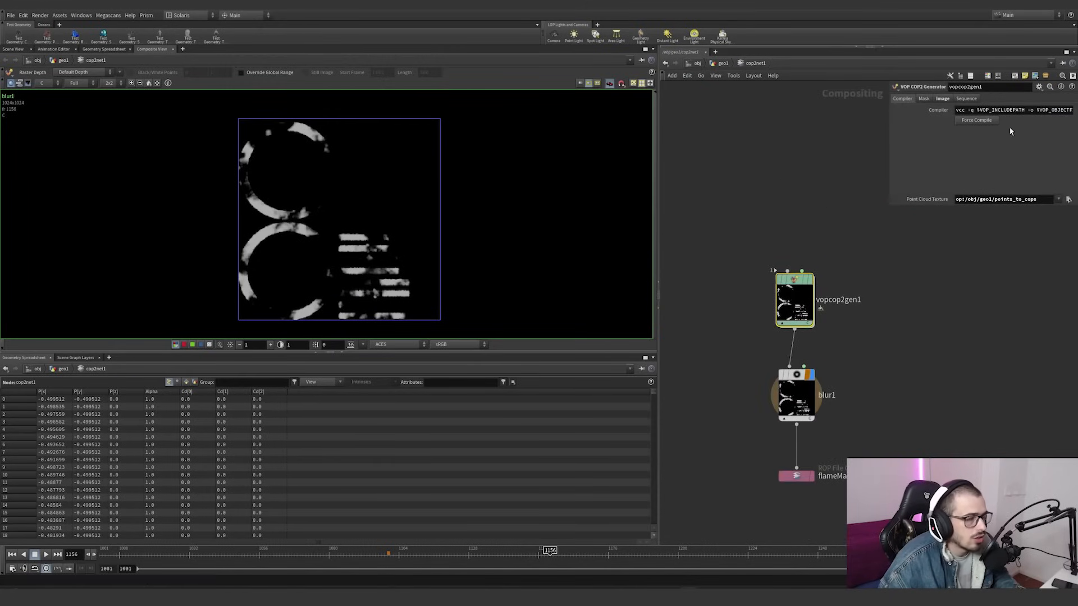
left_click(943, 99)
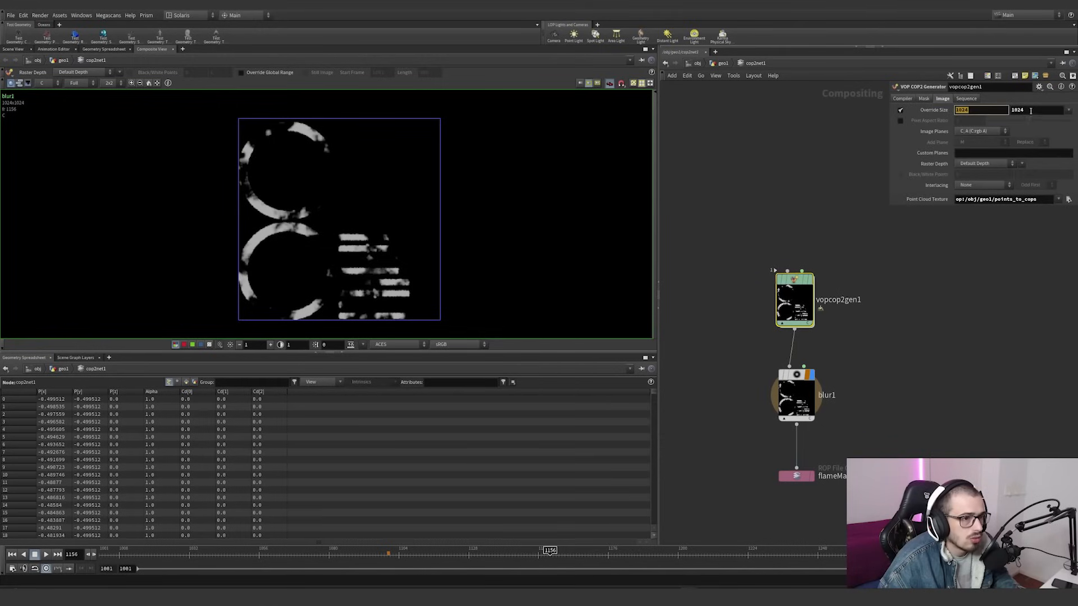
key("Tab")
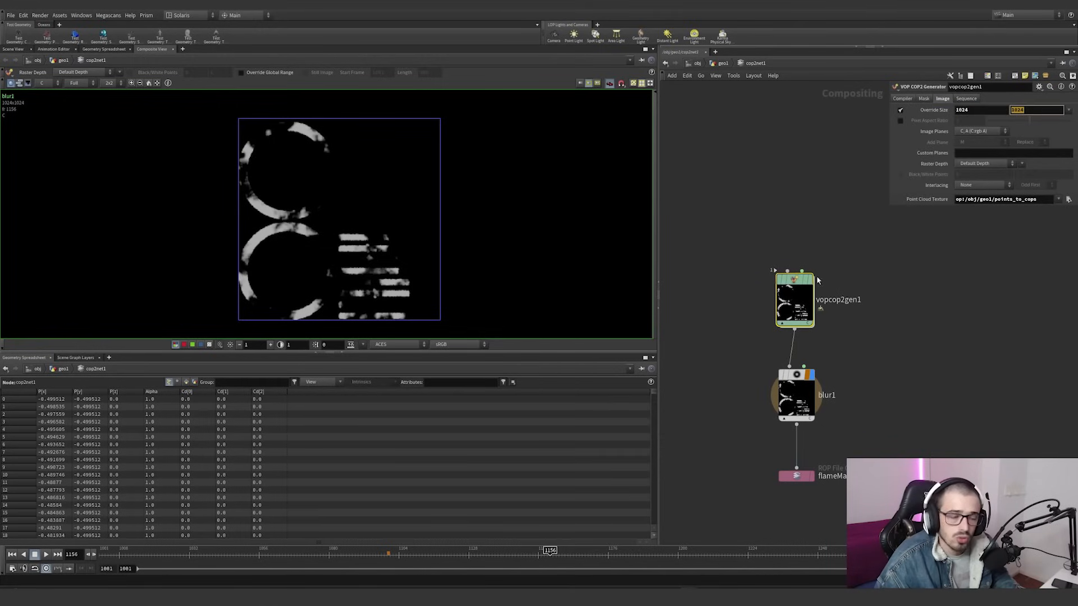
Inspect pcopen1's point cloud settings and its file input inside vopcop2gen1, and return to cop2net1
double_click(803, 281)
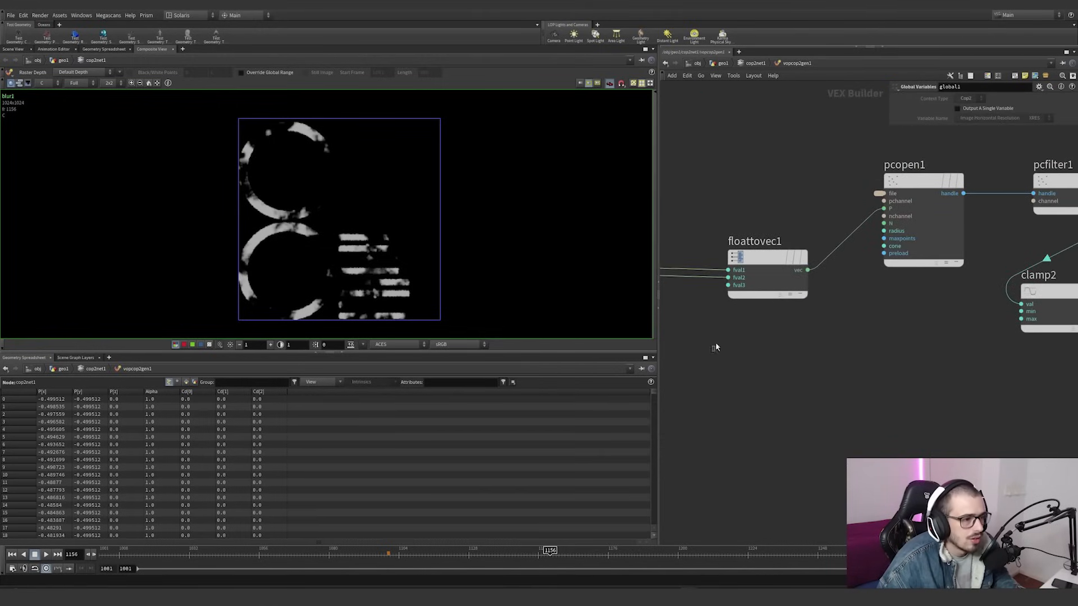
left_click_drag(820, 201, 681, 362)
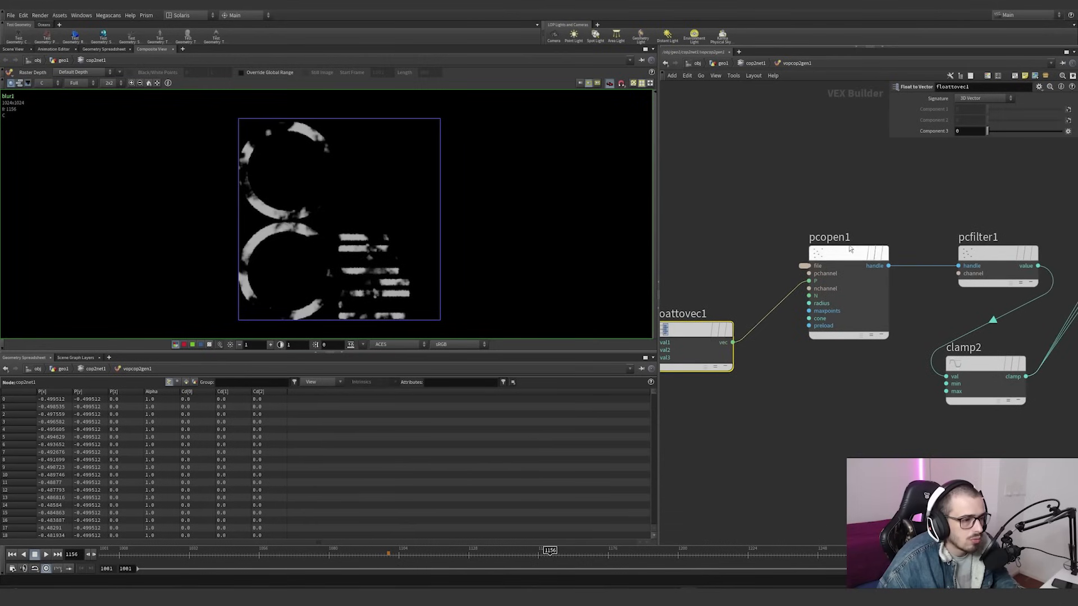
mouse_move(905, 193)
left_mouse_down()
mouse_move(769, 346)
mouse_move(767, 363)
mouse_move(917, 208)
left_mouse_up()
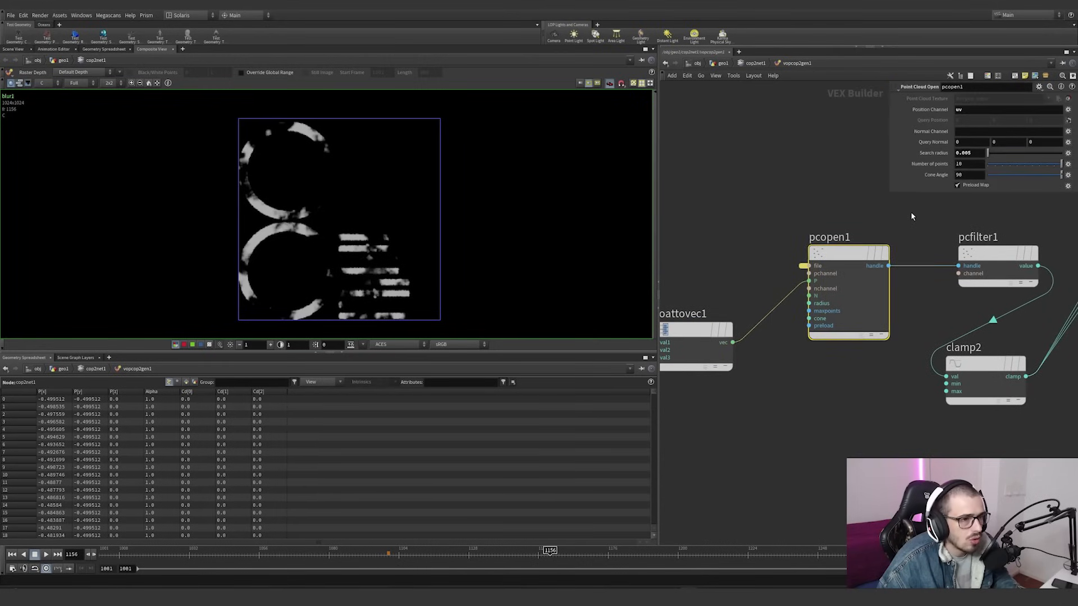
mouse_move(811, 255)
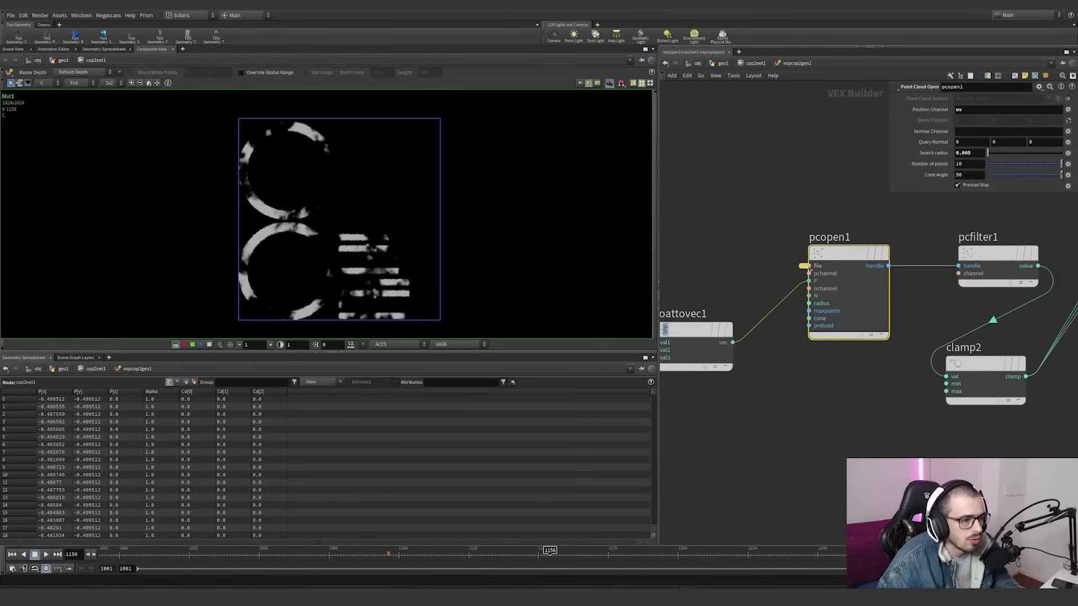
right_click(809, 274)
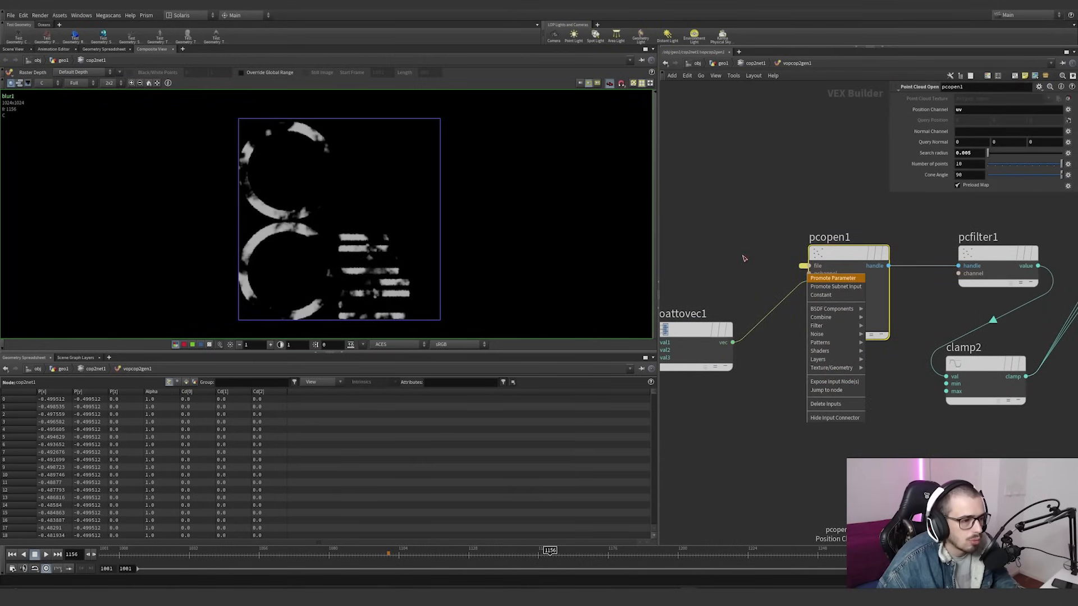
key("Escape")
key("u")
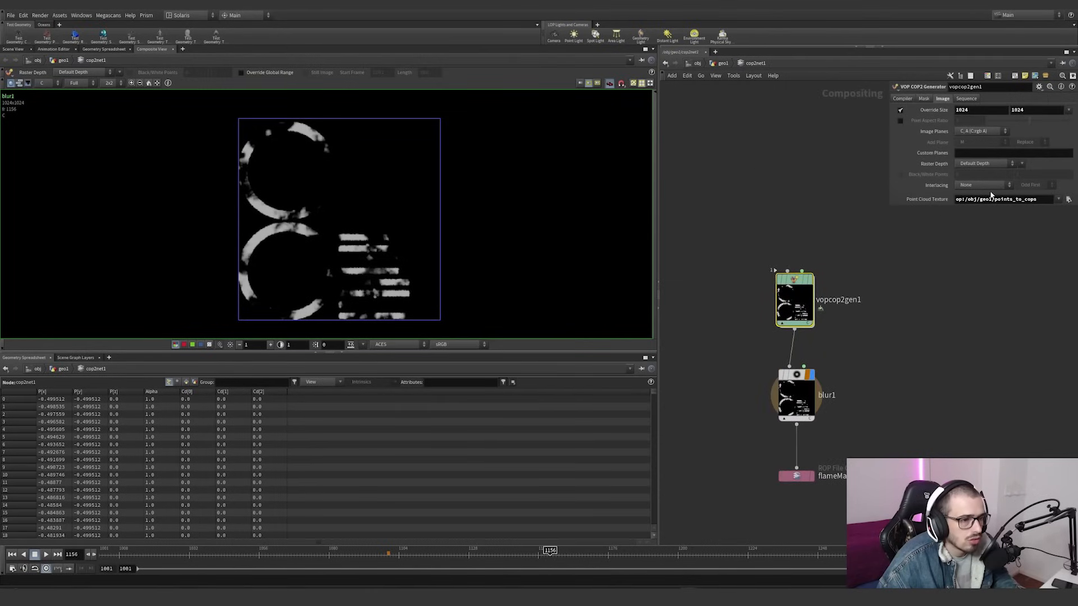
Check vopcop2gen1's Point Cloud Texture path against the points_to_cops null in geo1, and go back into cop2net1
left_click(1032, 200)
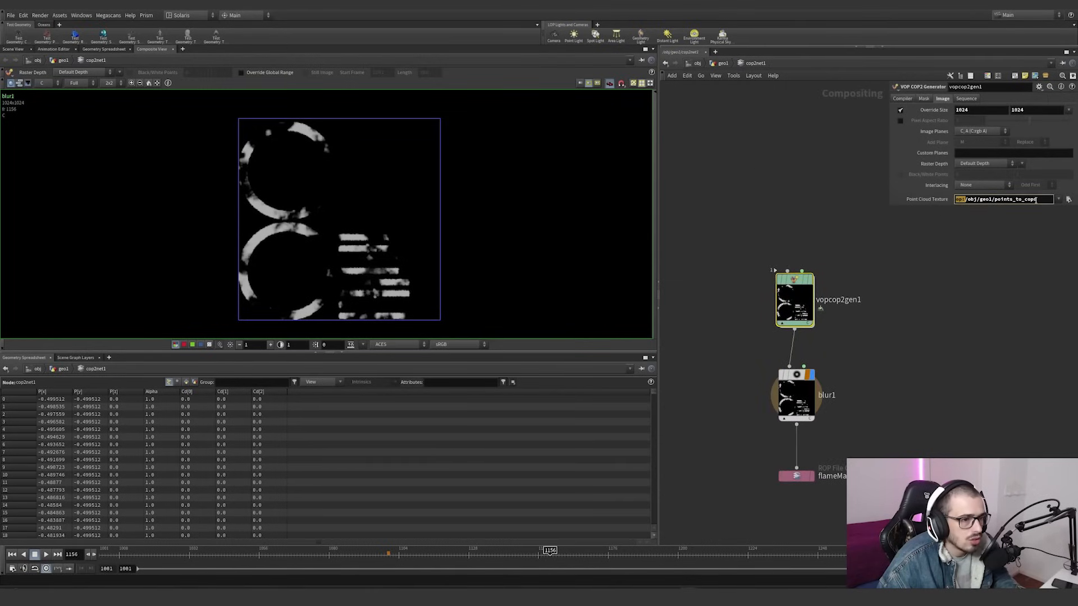
left_click_drag(1035, 199, 970, 200)
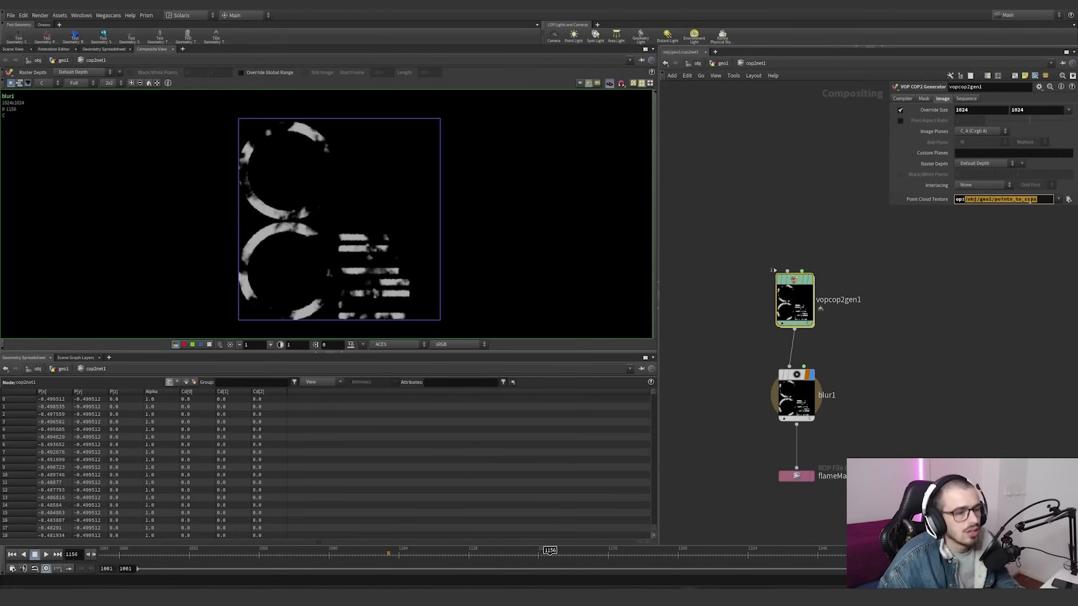
left_click(722, 63)
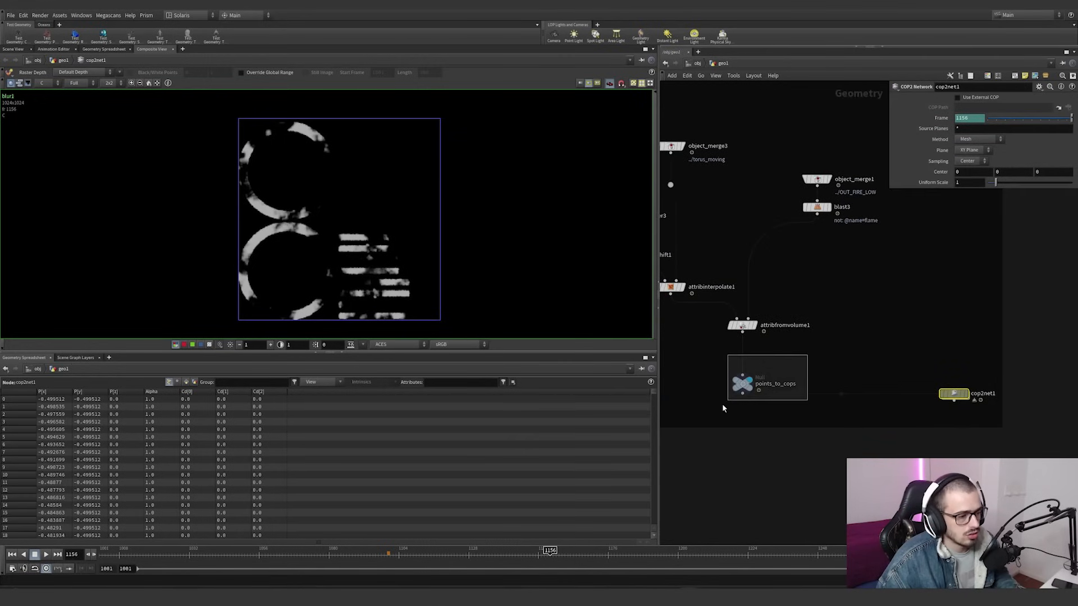
left_click(742, 383)
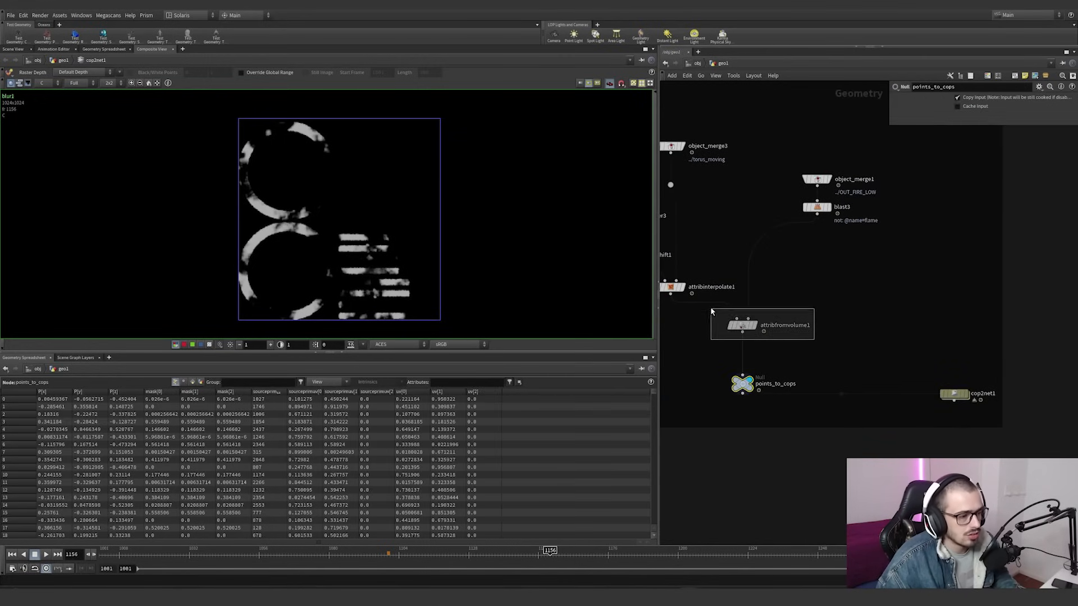
double_click(953, 394)
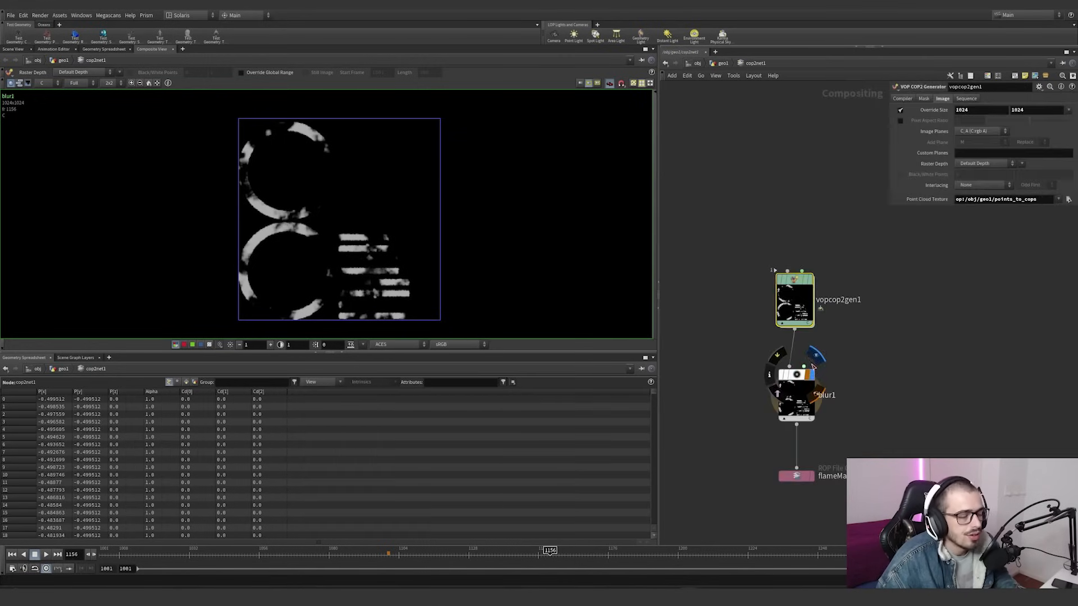
Try a search radius of 0.007 on pcopen1 inside vopcop2gen1, undo it, and check pcfilter1's Channel setting
double_click(789, 305)
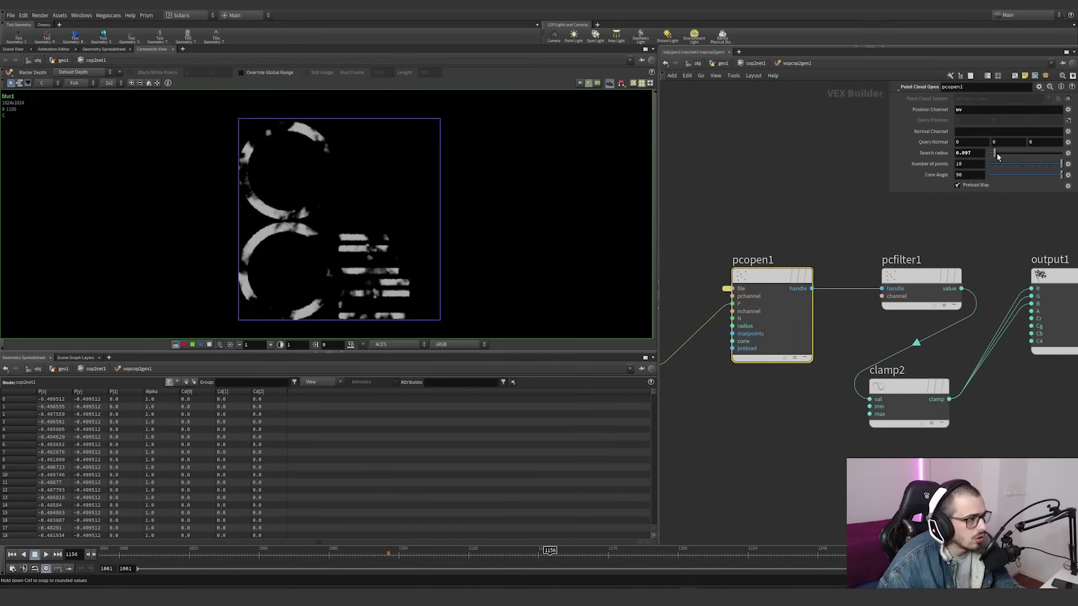
left_click_drag(995, 154, 989, 154)
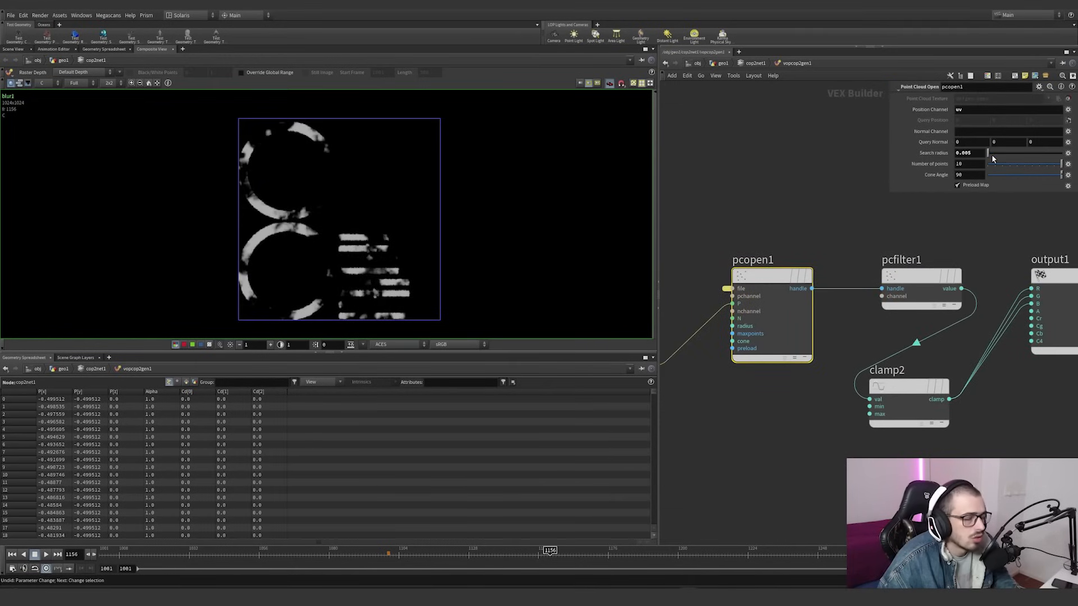
middle_click_drag(812, 238, 737, 228)
left_click_drag(747, 227, 885, 313)
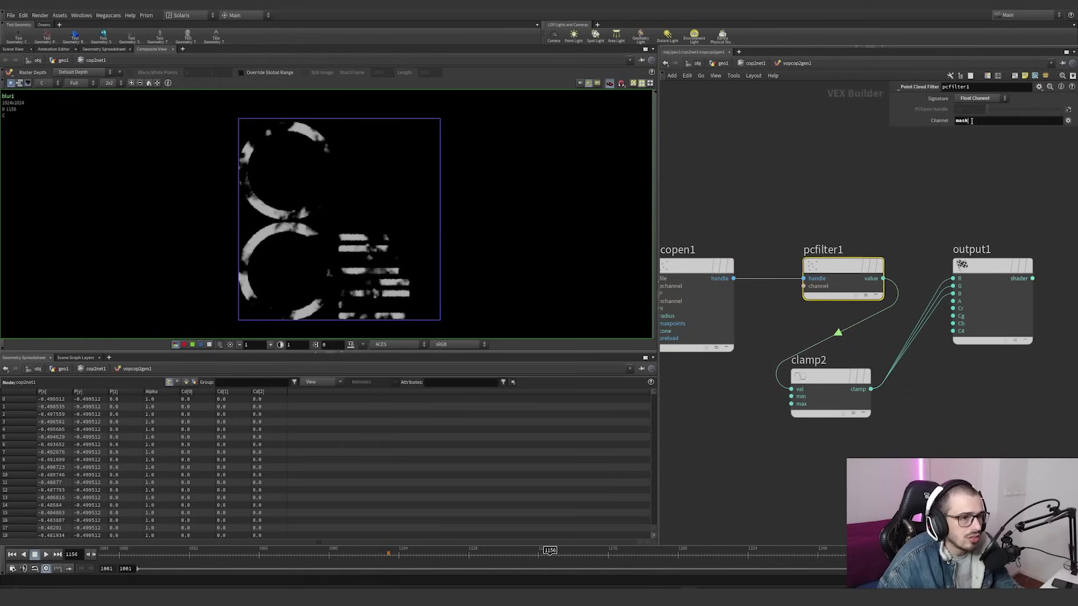
Check clamp2's range, rearrange the clamp2 and output1 nodes, and return to cop2net1
left_click(815, 372)
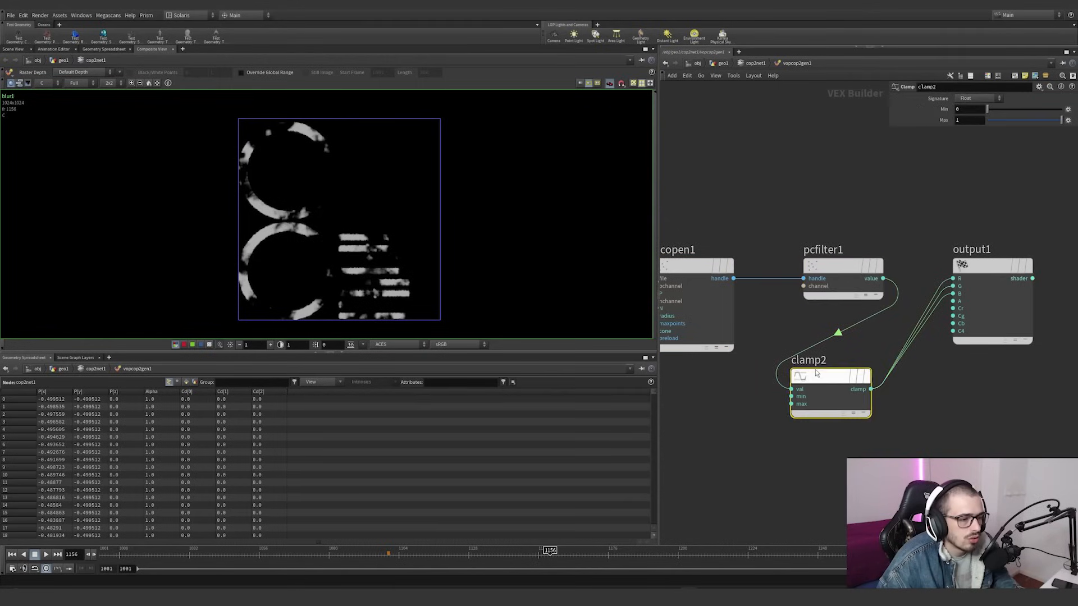
left_click_drag(815, 370, 860, 354)
middle_click_drag(953, 386, 883, 377)
left_click_drag(917, 266, 988, 329)
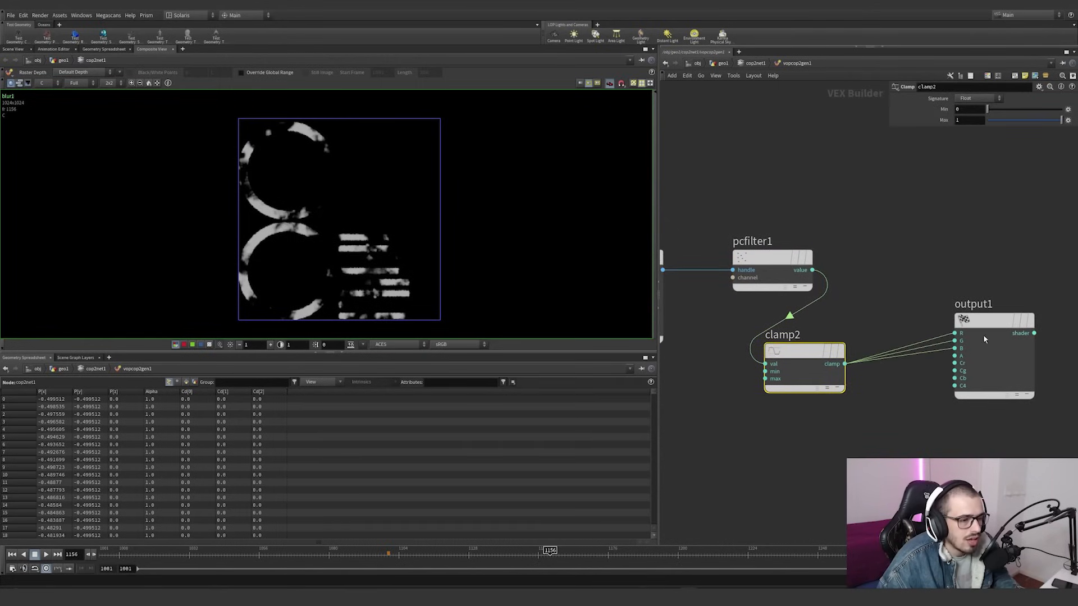
left_click_drag(805, 351, 861, 334)
left_click(755, 63)
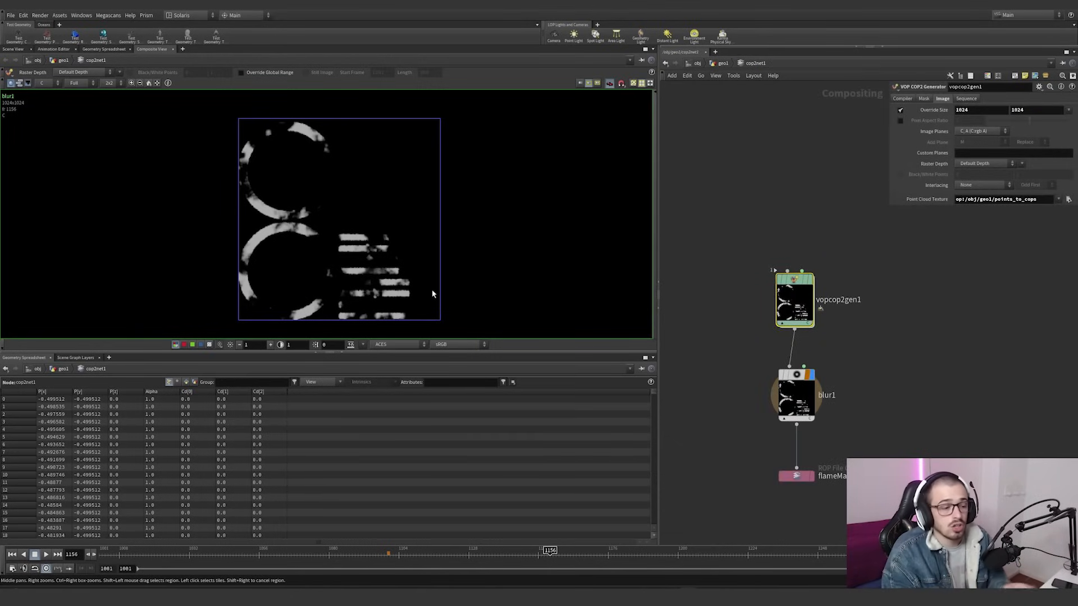
Compare the flame mask with and without blur1 up close, check its blur size, and leave blur1 displayed
mouse_move(796, 375)
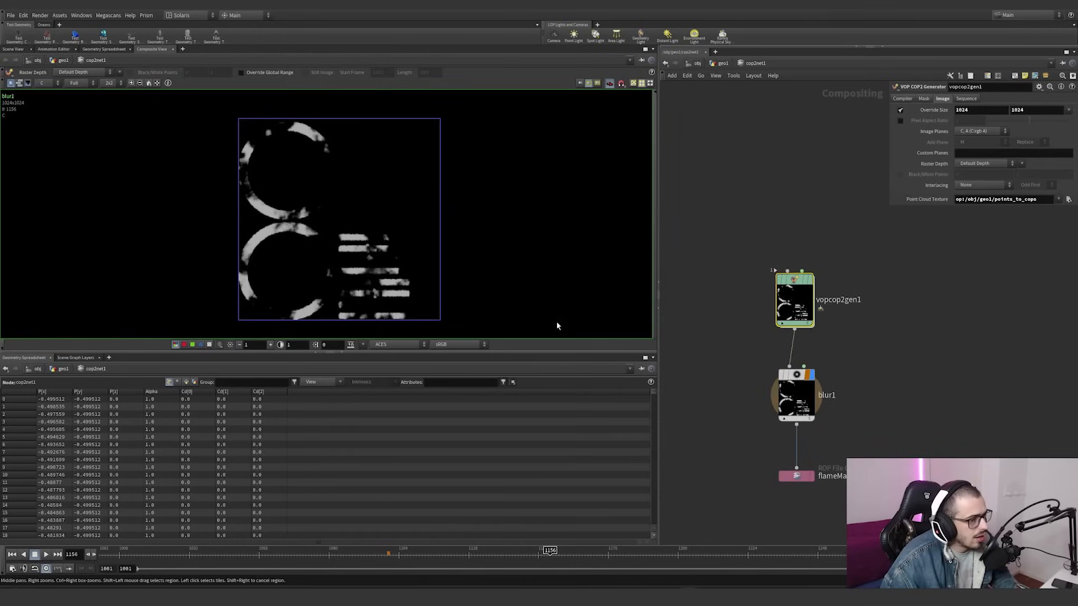
scroll(353, 264, "up", 6)
left_click(775, 358)
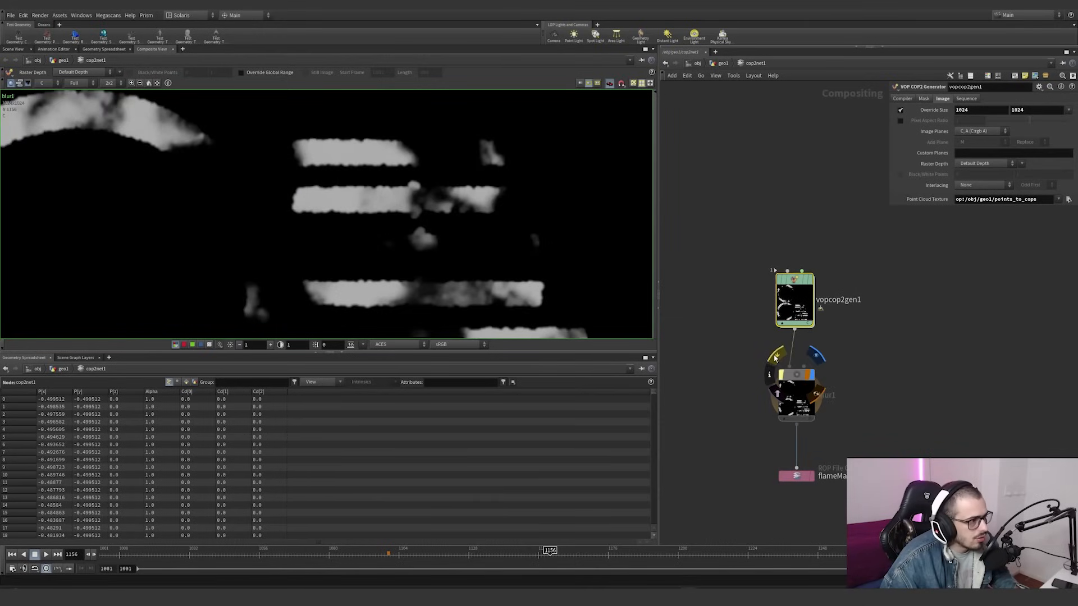
left_click(776, 358)
left_click(776, 358)
left_click(775, 359)
left_click(789, 389)
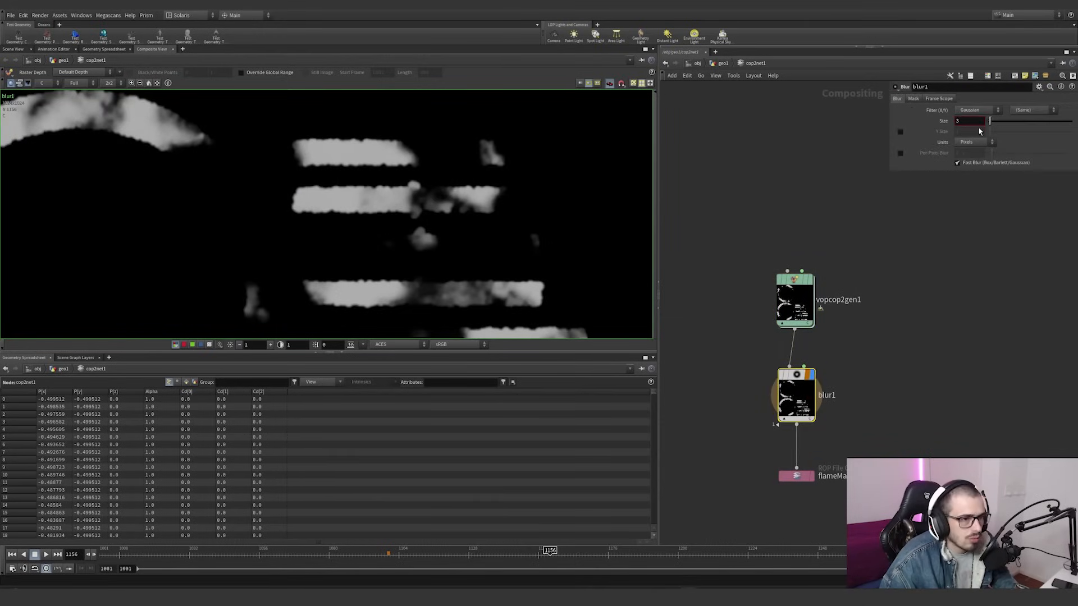
left_click(815, 263)
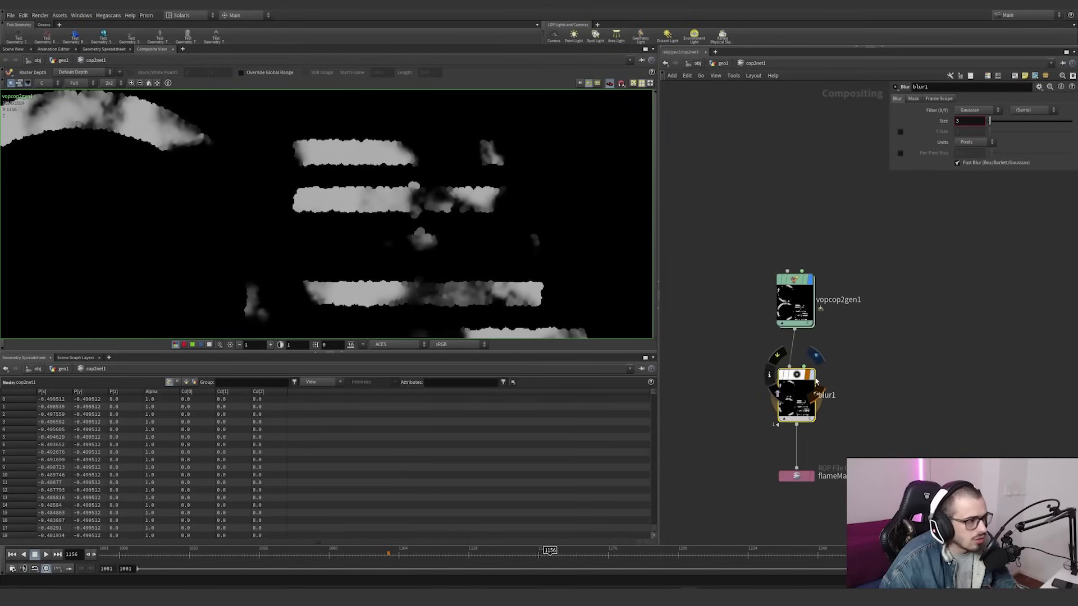
left_click(817, 359)
Select the flameMask ROP File Output, widen its parameter overlay, and check the frame range and Output Picture path
left_click(796, 476)
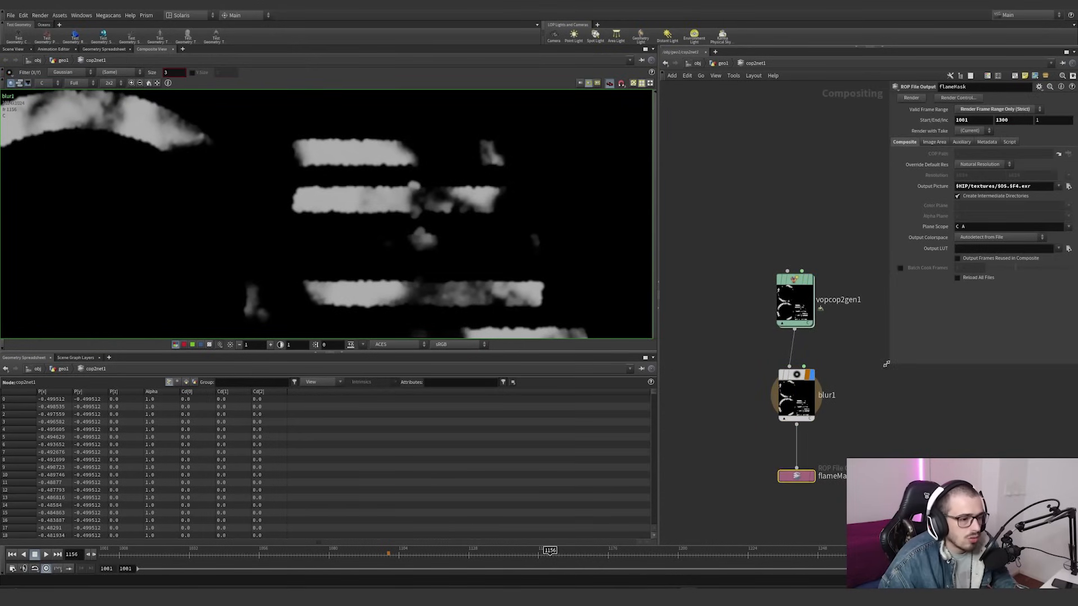
left_click_drag(887, 364, 708, 270)
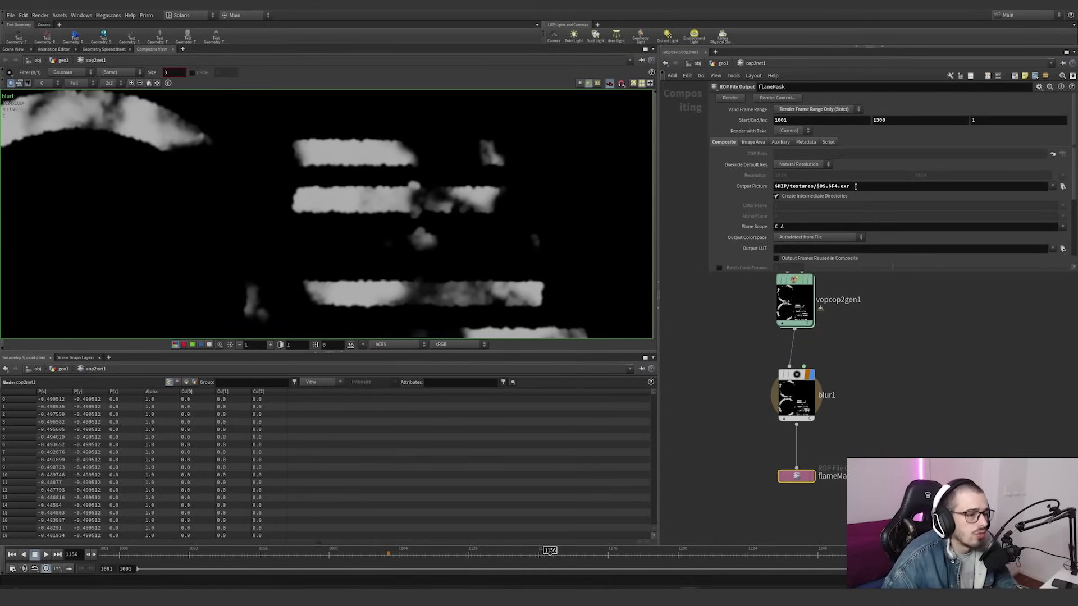
left_click_drag(888, 120, 877, 120)
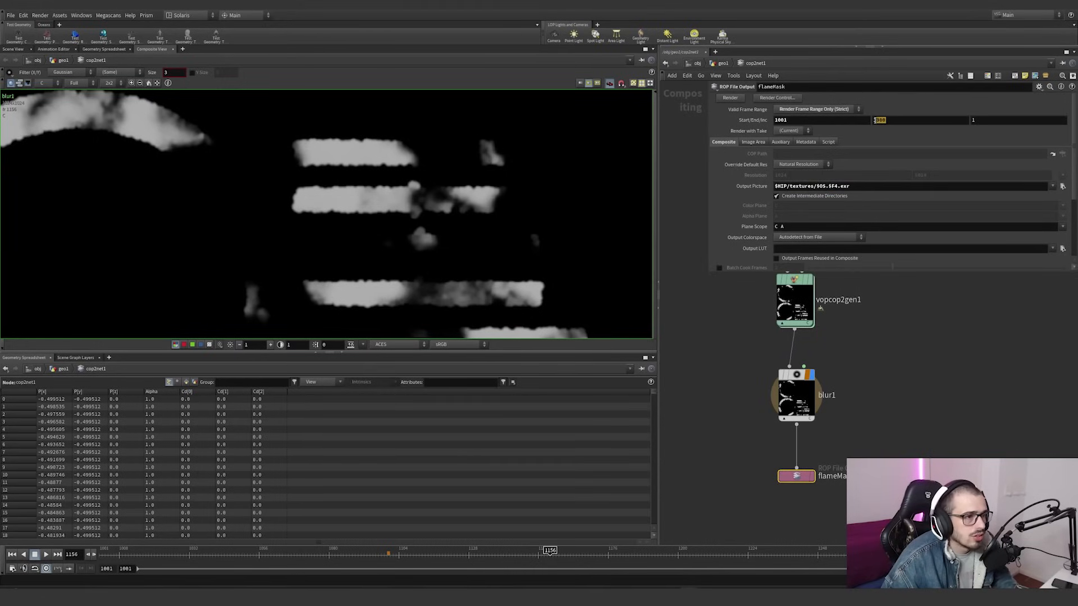
left_click_drag(789, 186, 852, 189)
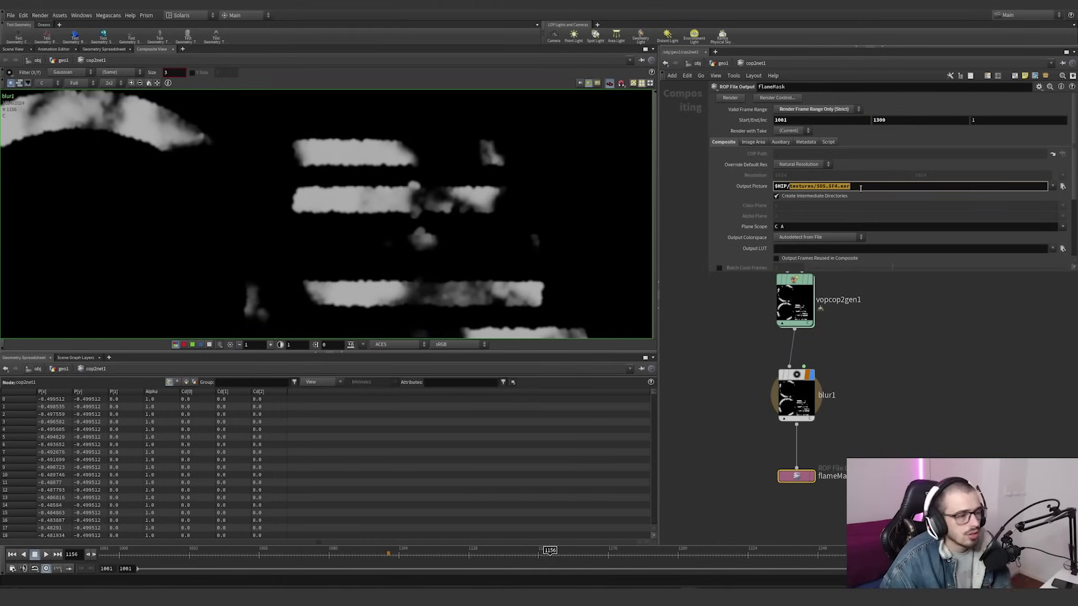
left_click(852, 187)
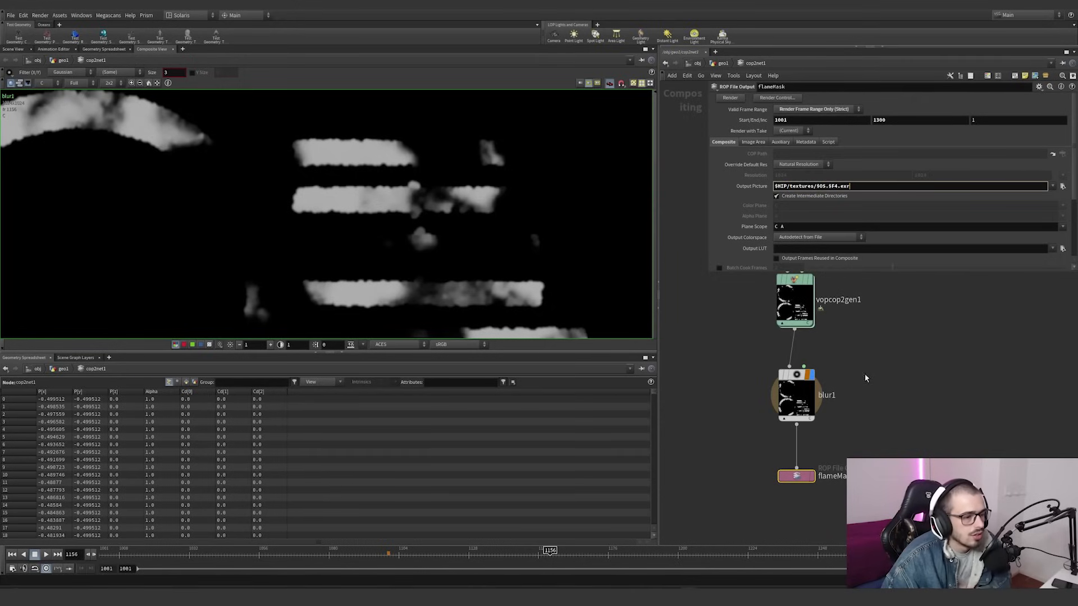
Review vopcop2gen1's settings, and browse flameMask's output textures folder without choosing a file
left_click(797, 396)
left_click_drag(907, 342, 748, 273)
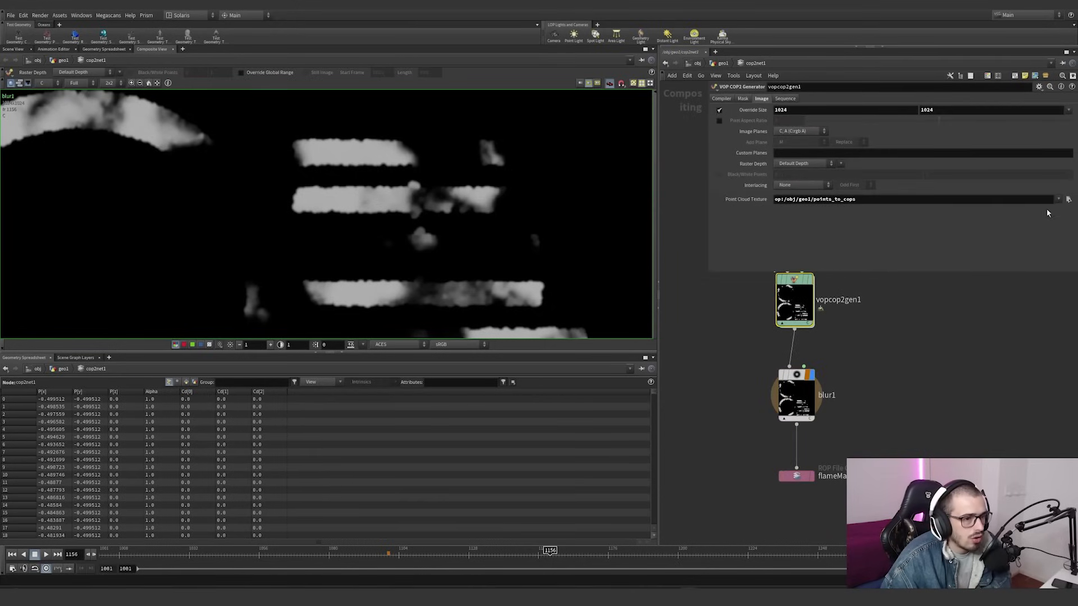
left_click_drag(886, 347, 807, 393)
left_click_drag(838, 427, 761, 519)
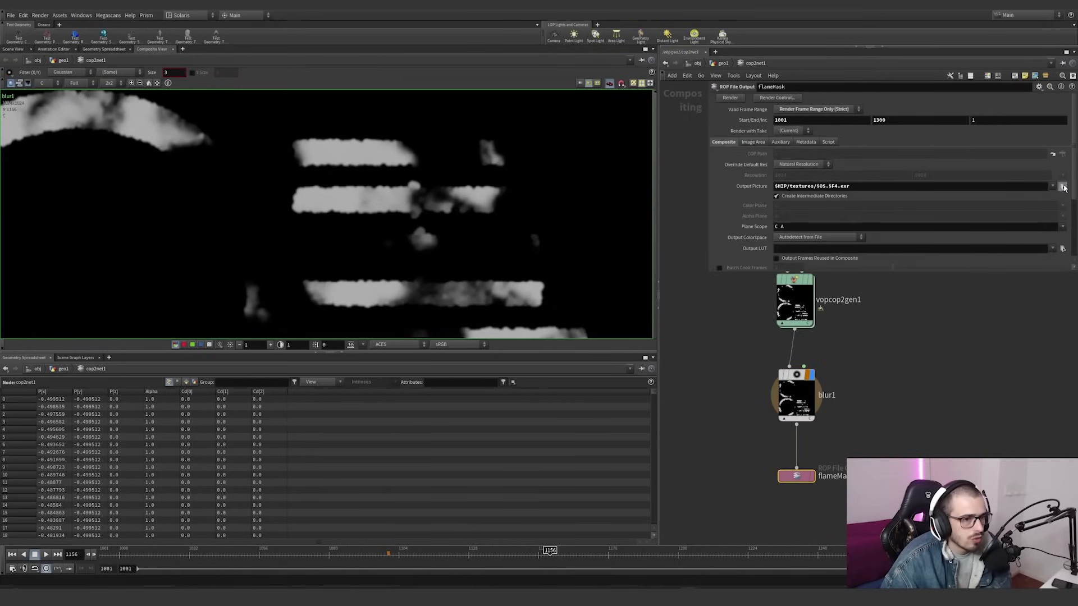
left_click(1062, 186)
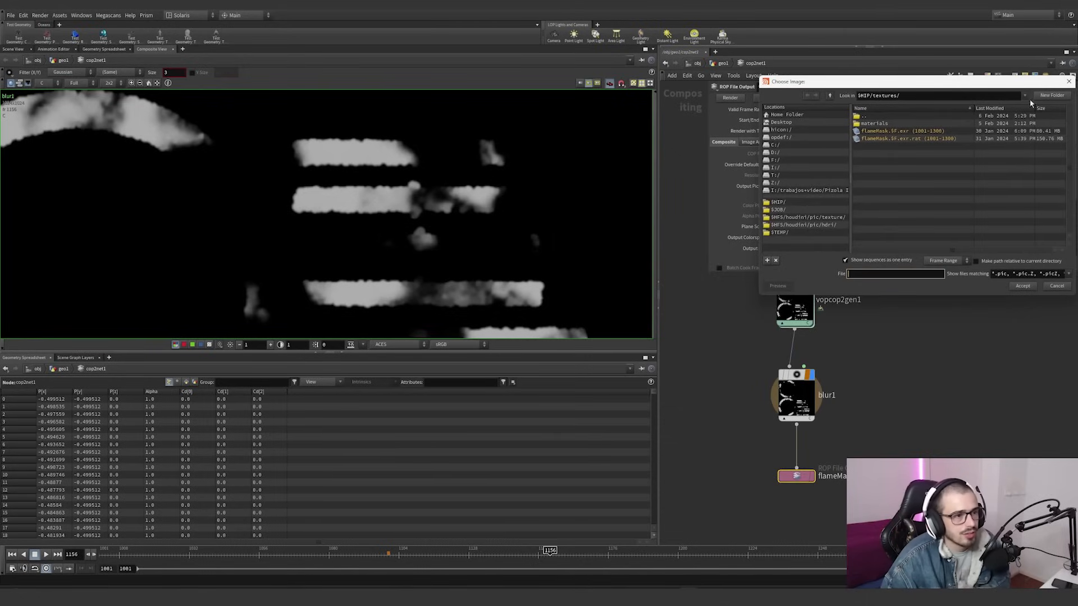
left_click(1069, 83)
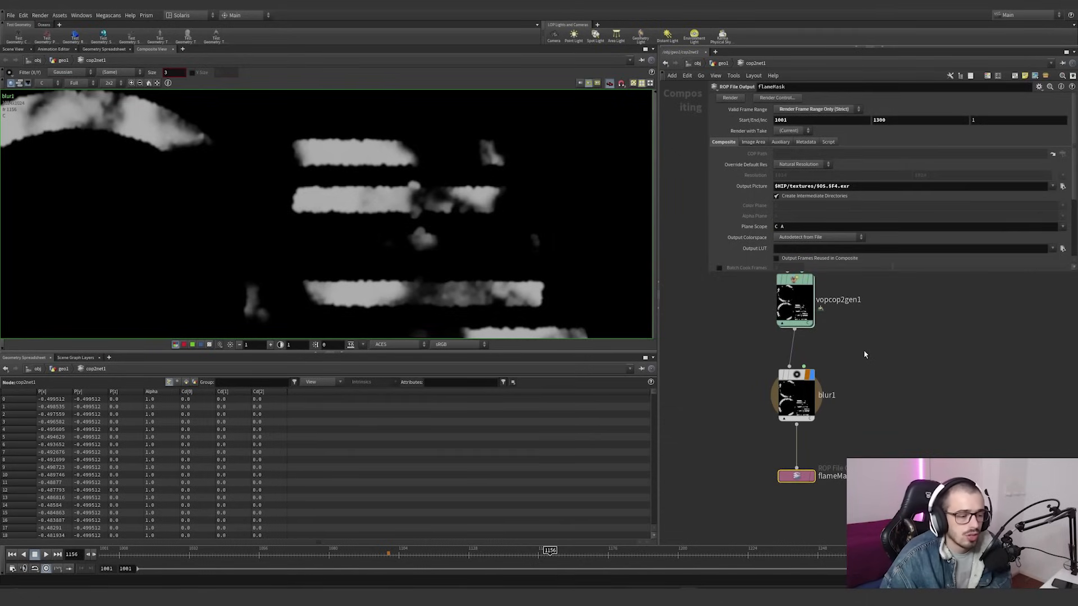
Narrow the parameter overlay and select the blur1 node
left_click_drag(712, 275, 867, 265)
left_click_drag(870, 352, 790, 414)
left_click_drag(848, 435, 744, 362)
left_click_drag(745, 352, 842, 443)
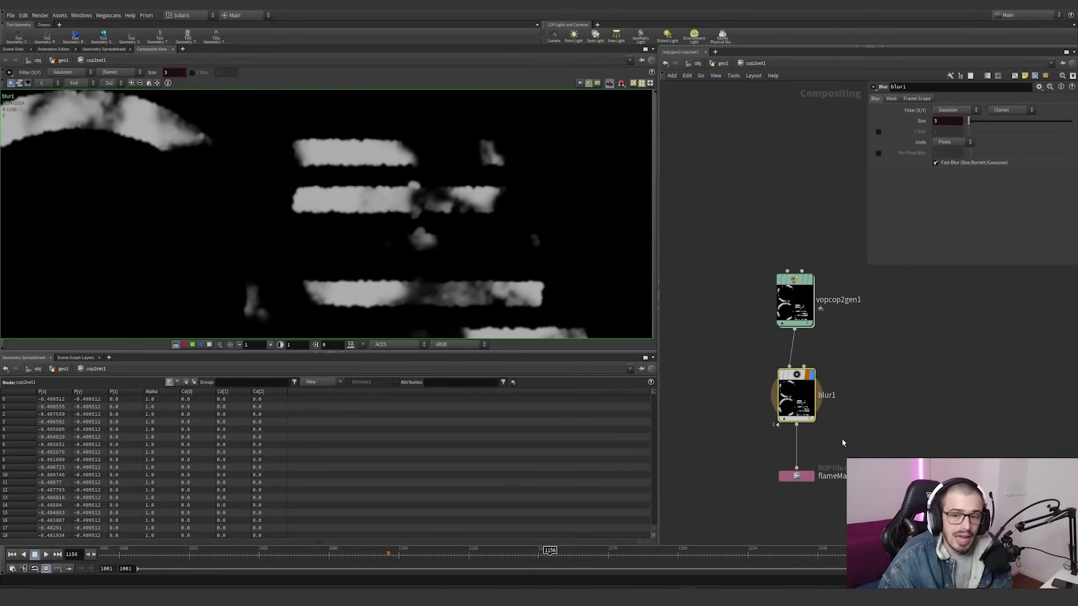
Leave cop2net1, switch to the Solaris stage network, and display sopimport2, the OUT_TUBE import
key("u")
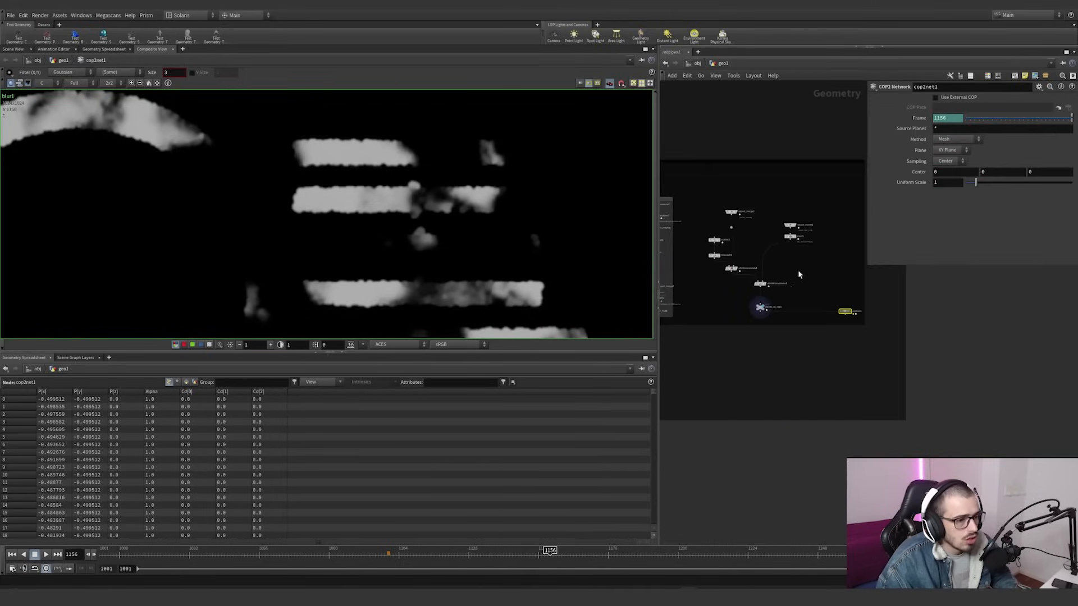
middle_click_drag(891, 349, 904, 433)
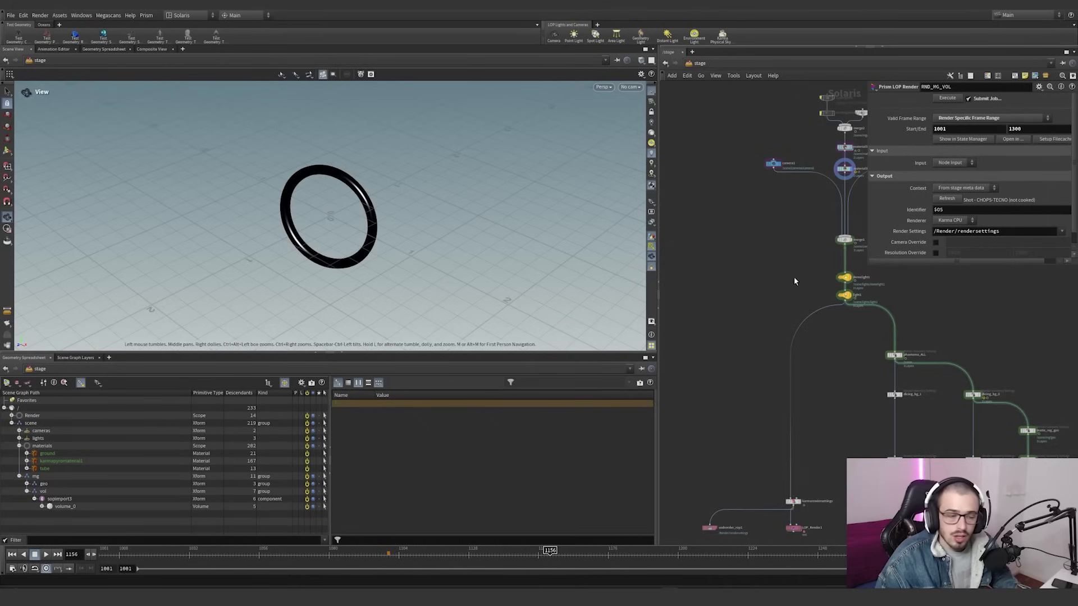
scroll(765, 270, "down", 3)
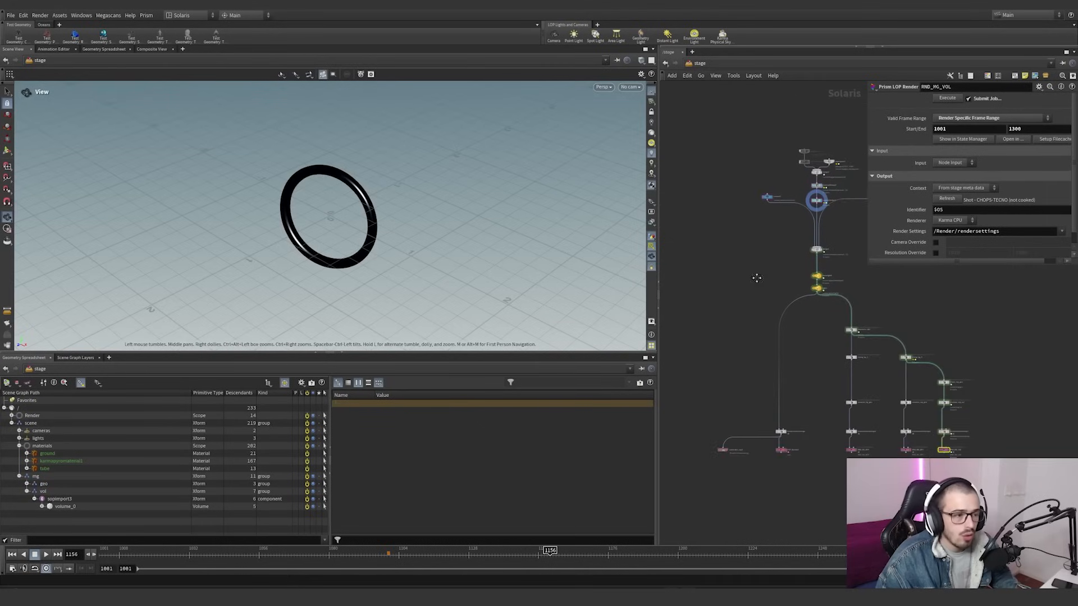
middle_click_drag(755, 277, 698, 336)
scroll(768, 220, "up", 6)
left_click(786, 220)
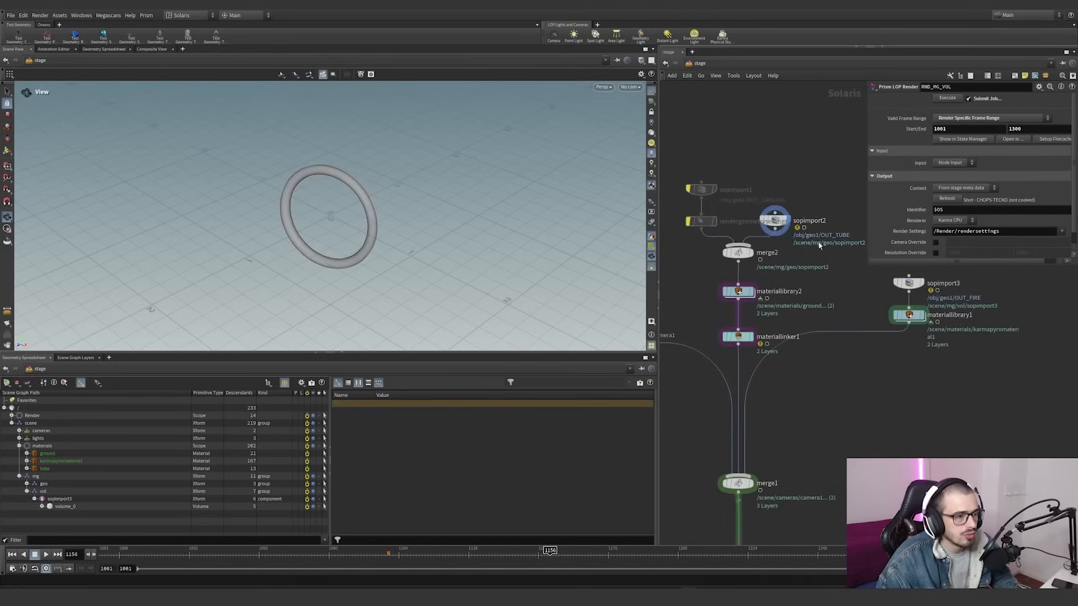
Enable and display sopimport1, the OUT_GROUND import, and examine its geometry
left_click_drag(448, 216, 368, 210)
left_click(712, 190)
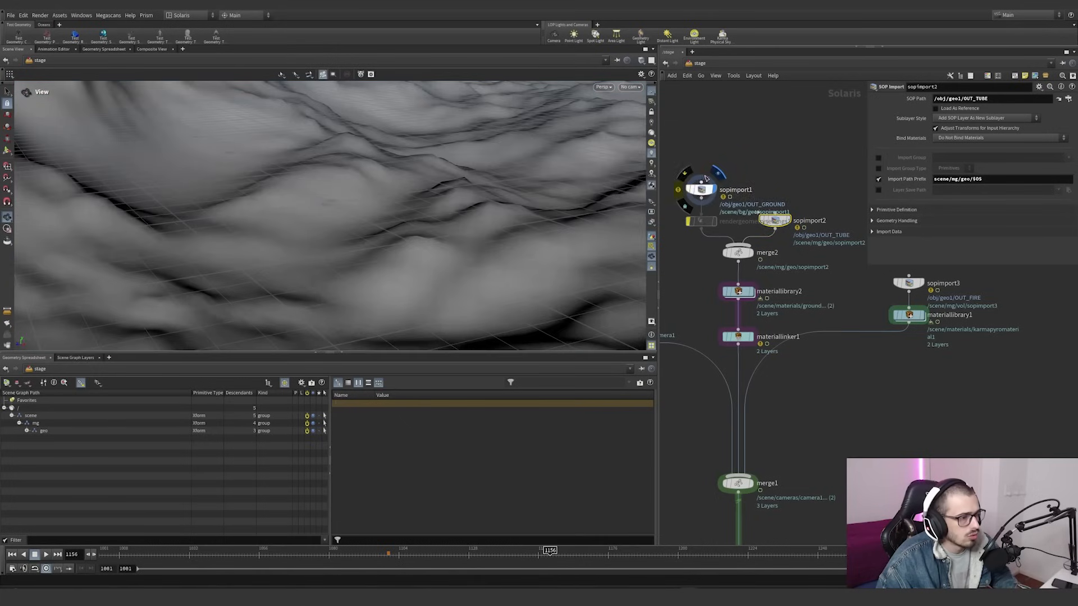
left_click_drag(555, 185, 544, 158)
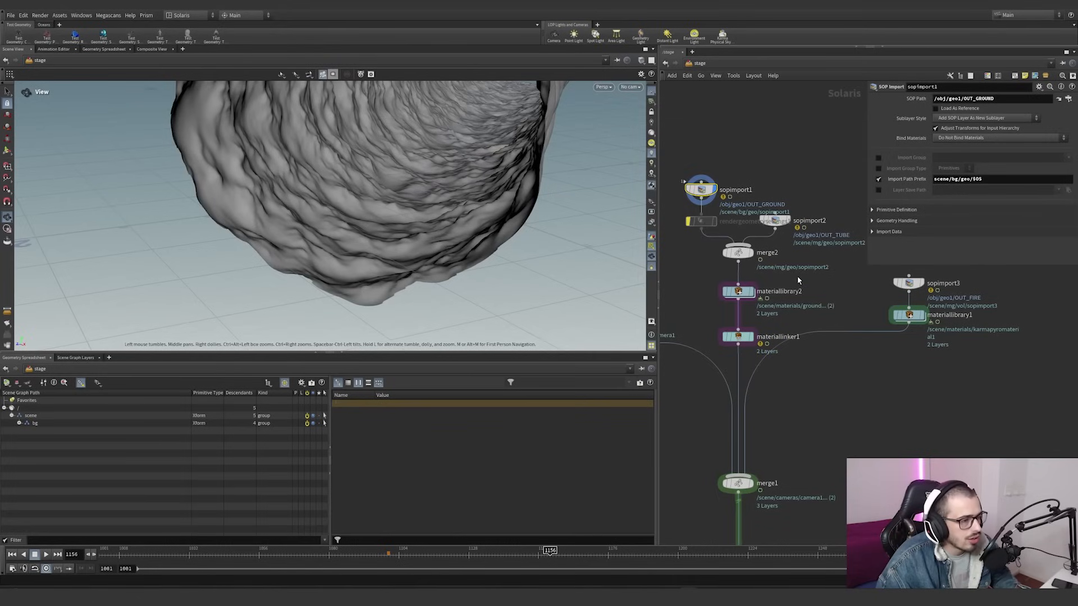
Compare the import path prefixes of sopimport1 and sopimport2, and check merge2's scene graph hierarchy
left_click(737, 252)
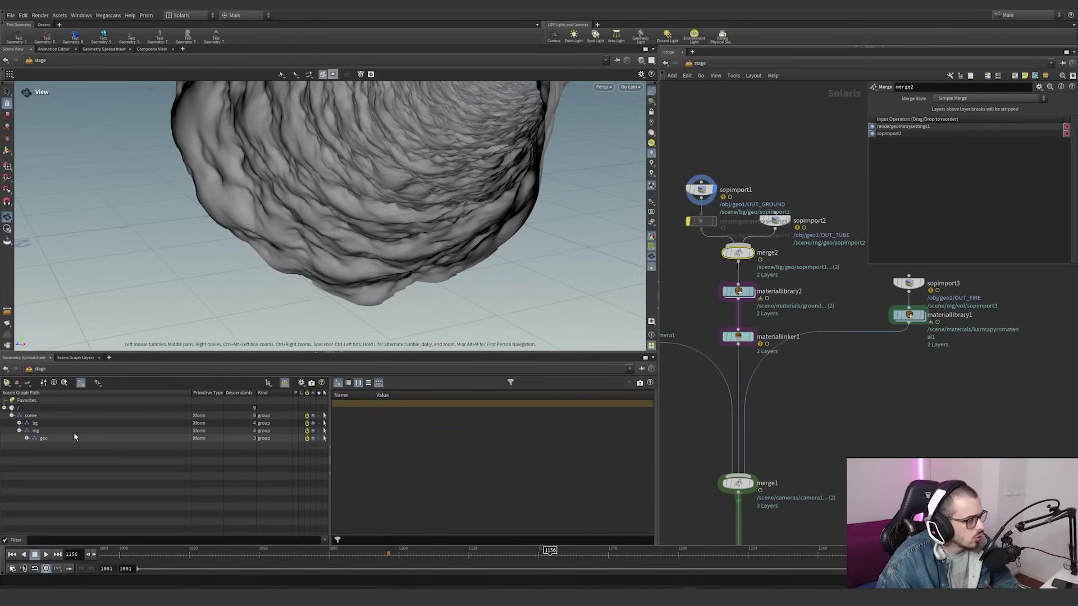
left_click(701, 189)
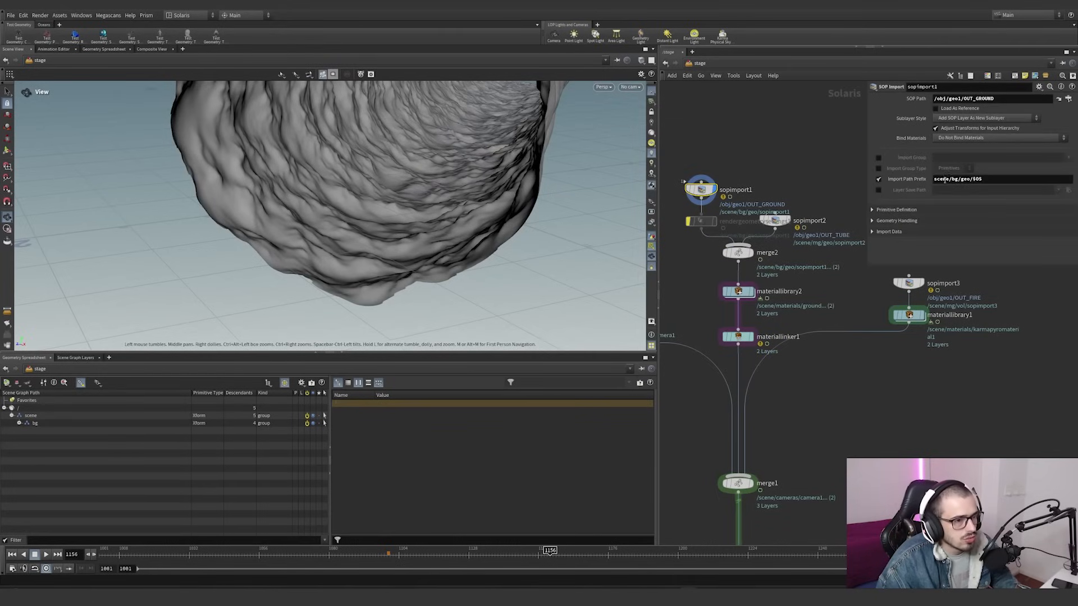
left_click(774, 224)
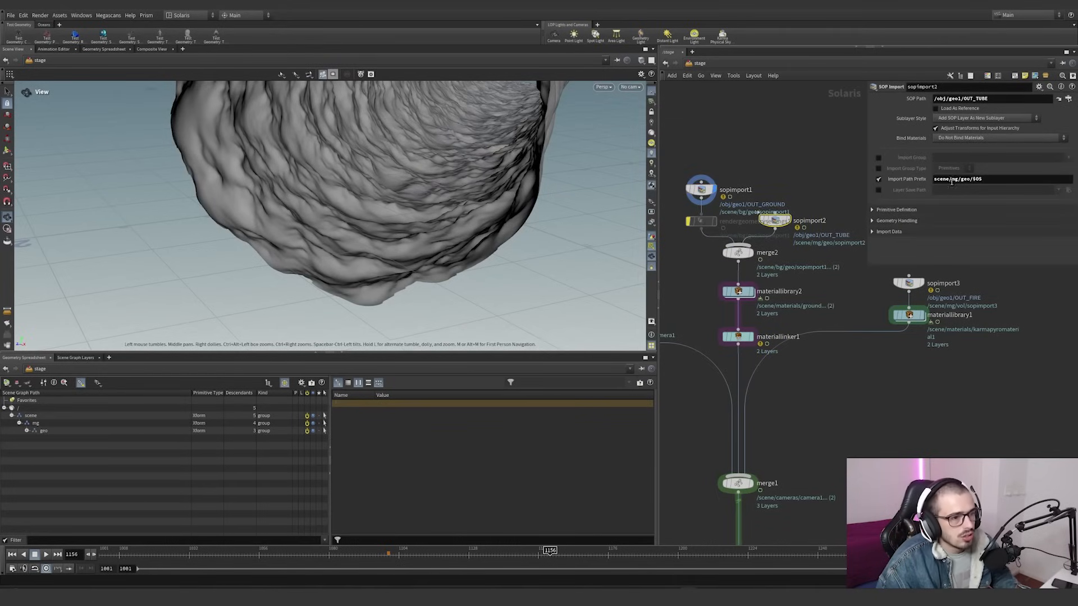
left_click(738, 253)
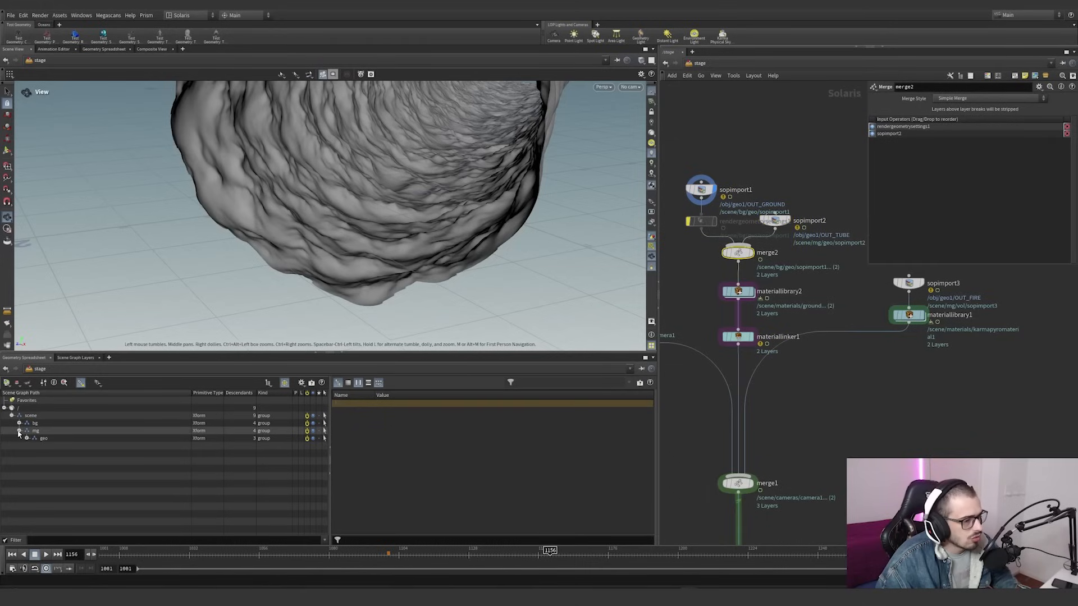
Review materiallibrary2's settings, look inside it at the ground and tube materials, and return to the stage
left_click(738, 292)
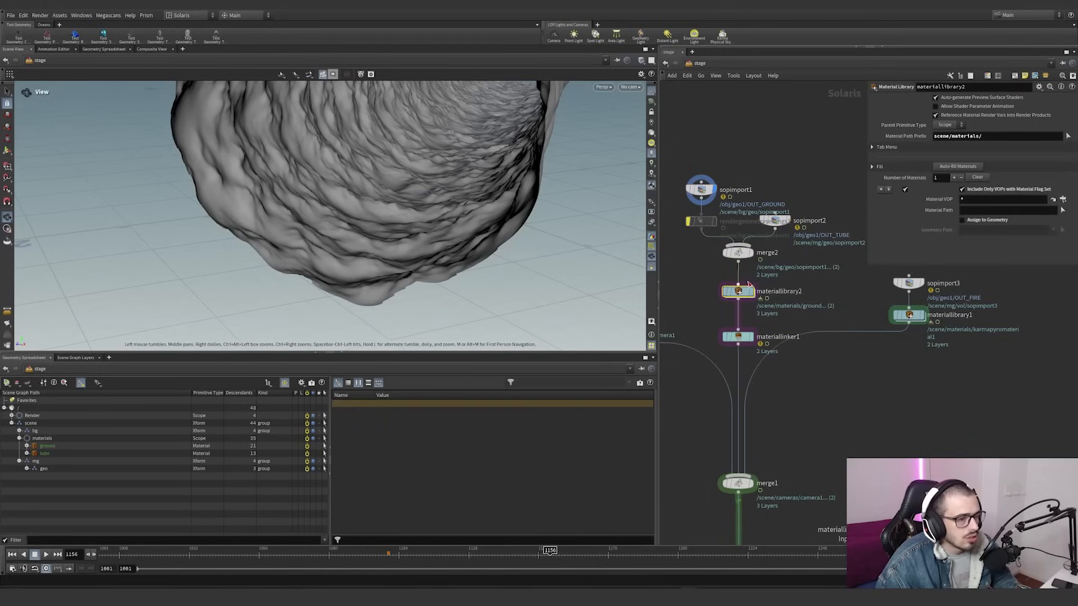
mouse_move(728, 300)
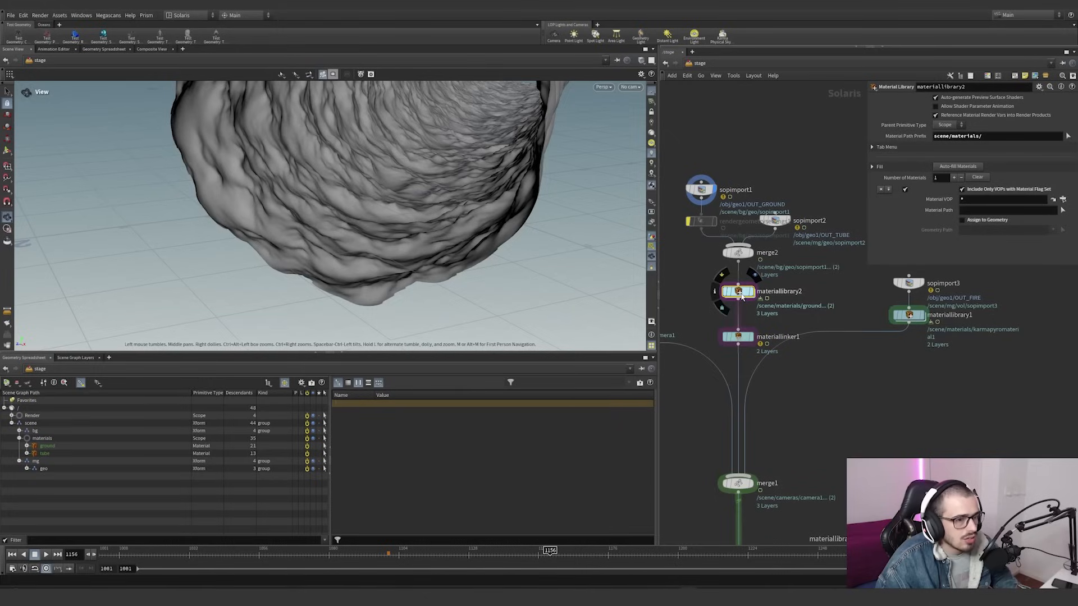
key("i")
middle_click_drag(788, 317, 707, 338)
left_click_drag(719, 329, 804, 315)
left_click(698, 64)
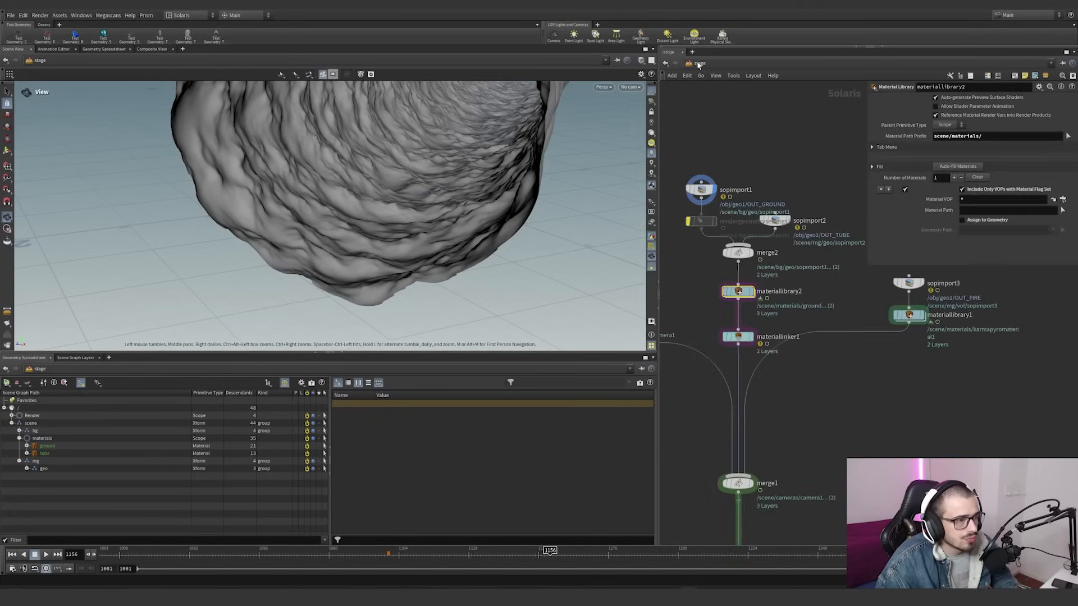
Bypass sopimport1 and display materiallinker1, checking its node info and toggling the ground import on and off
mouse_move(704, 191)
left_click(685, 174)
middle_click_drag(794, 298, 778, 262)
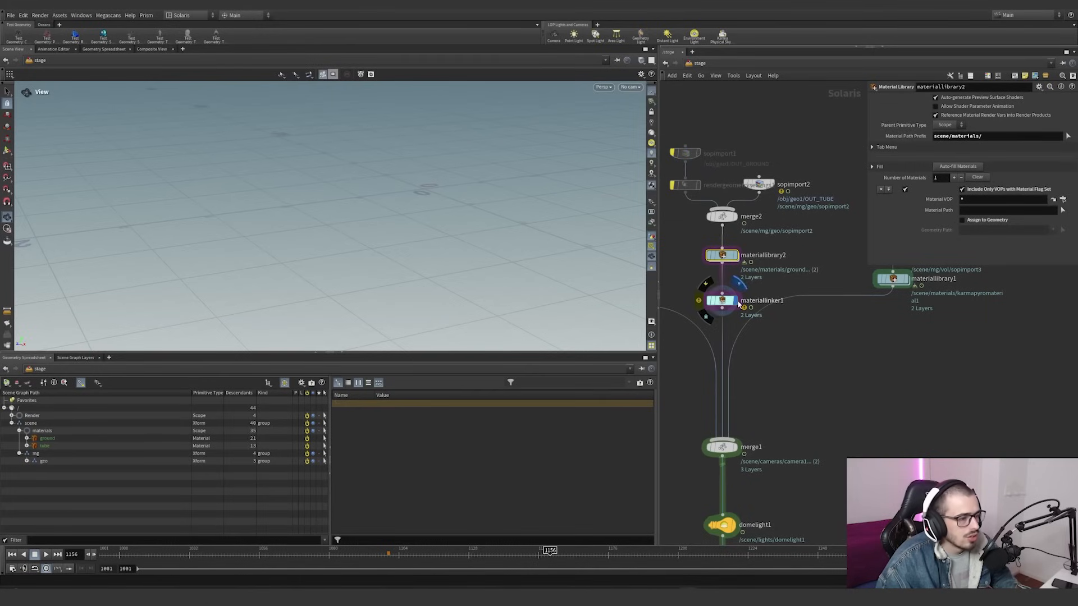
left_click(721, 301)
middle_click(721, 300)
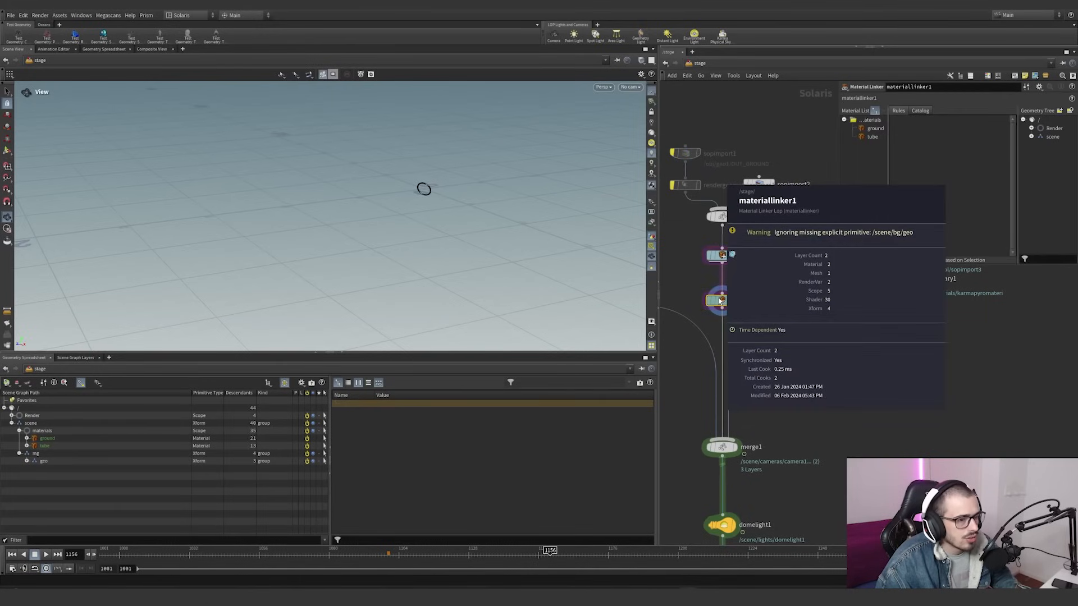
left_click(673, 139)
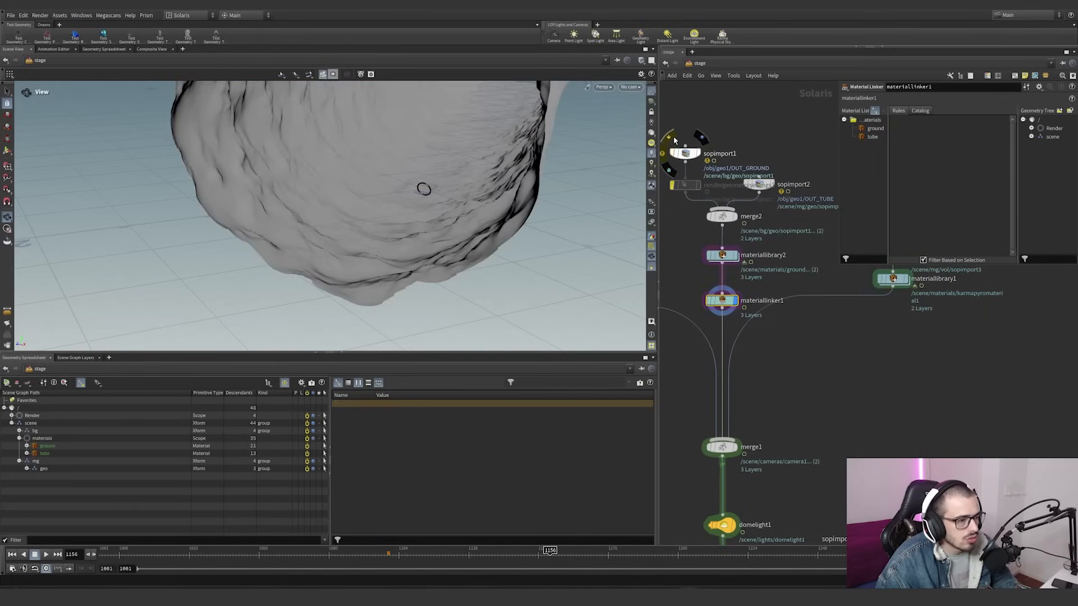
left_click(674, 139)
Select the camera1 node and check the viewport's camera options without choosing one
scroll(811, 376, "down", 5)
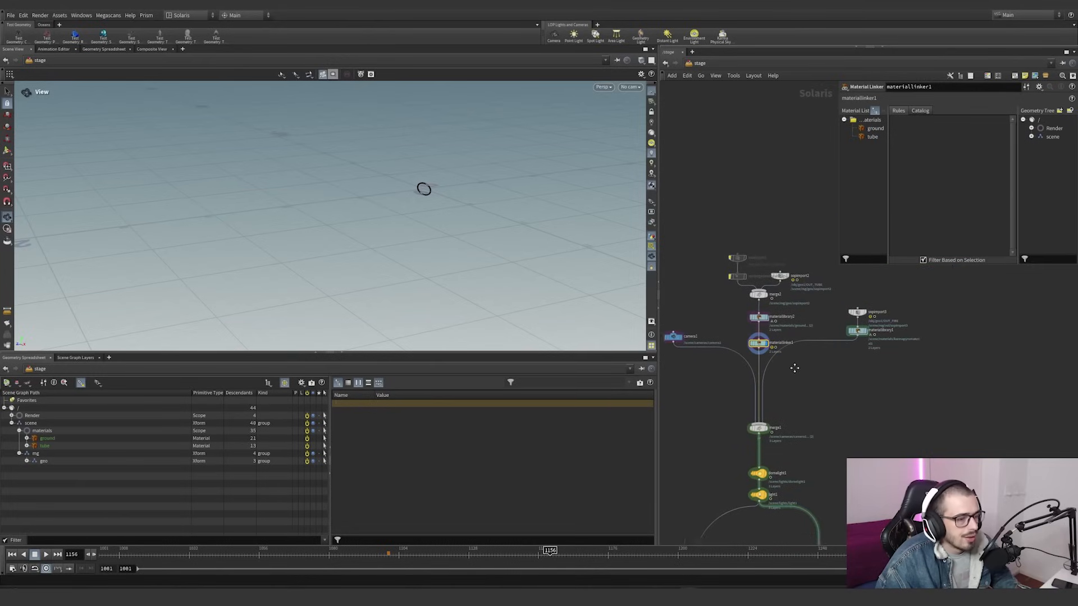
left_click(666, 324)
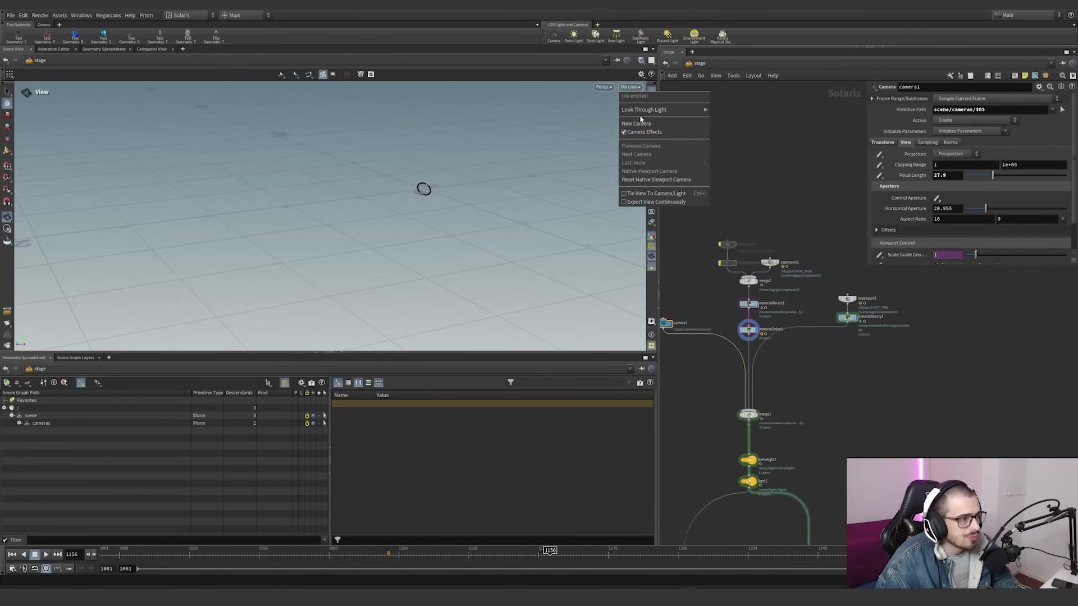
middle_click_drag(704, 311, 742, 290)
left_click(631, 87)
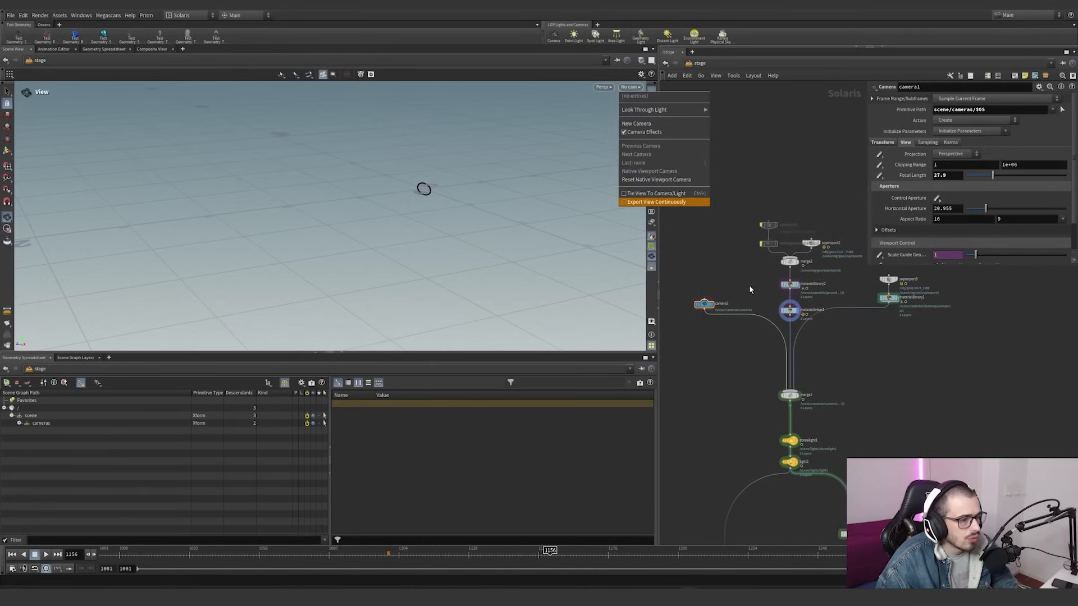
left_click(747, 286)
Display the OUT_FIRE import, open karmapyromaterial1 inside materiallibrary1, and enlarge the parameter overlay to review kma_pyroshader1's smoke settings
middle_click_drag(912, 281, 801, 292)
scroll(802, 291, "up", 4)
left_click(777, 290)
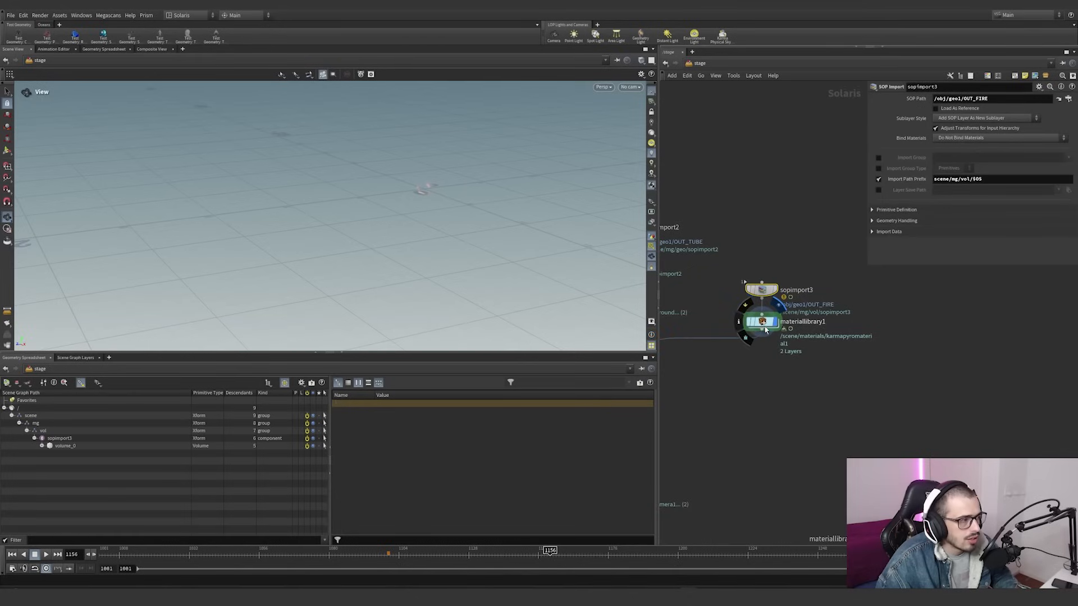
double_click(763, 327)
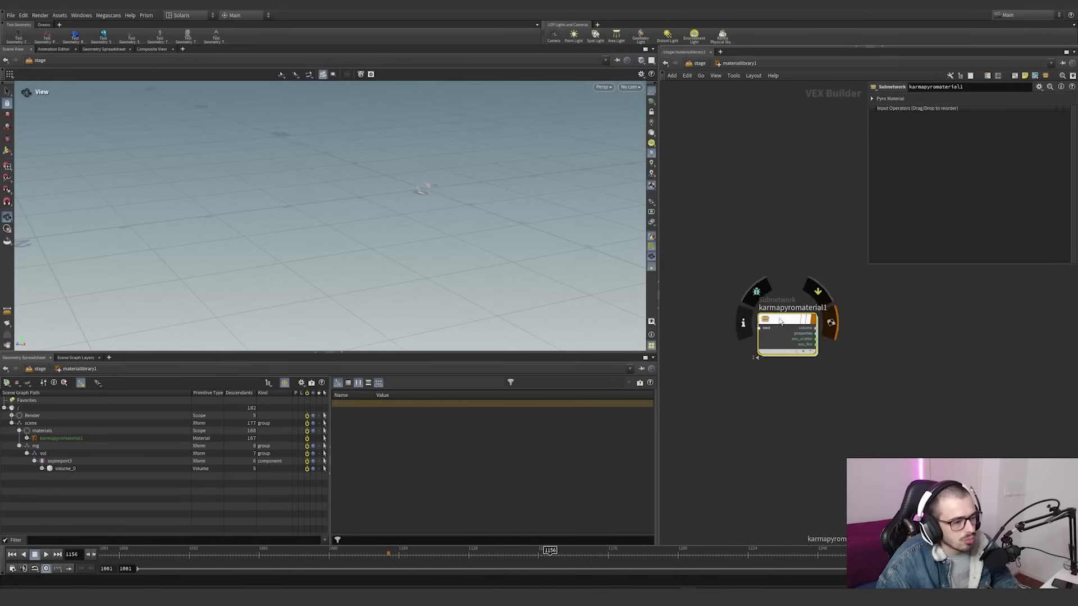
double_click(779, 322)
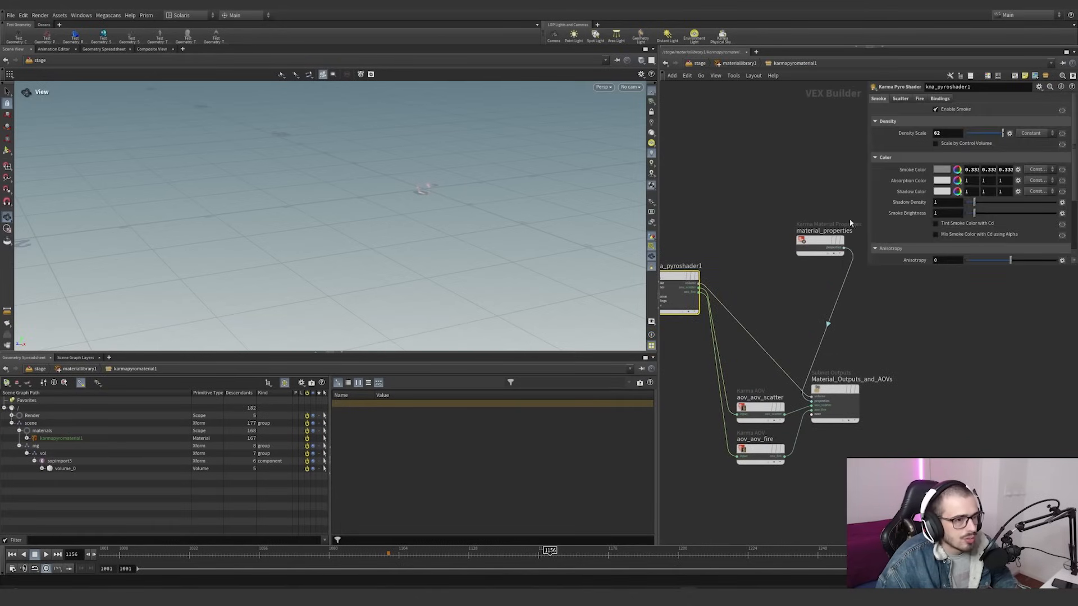
left_click_drag(868, 263, 745, 354)
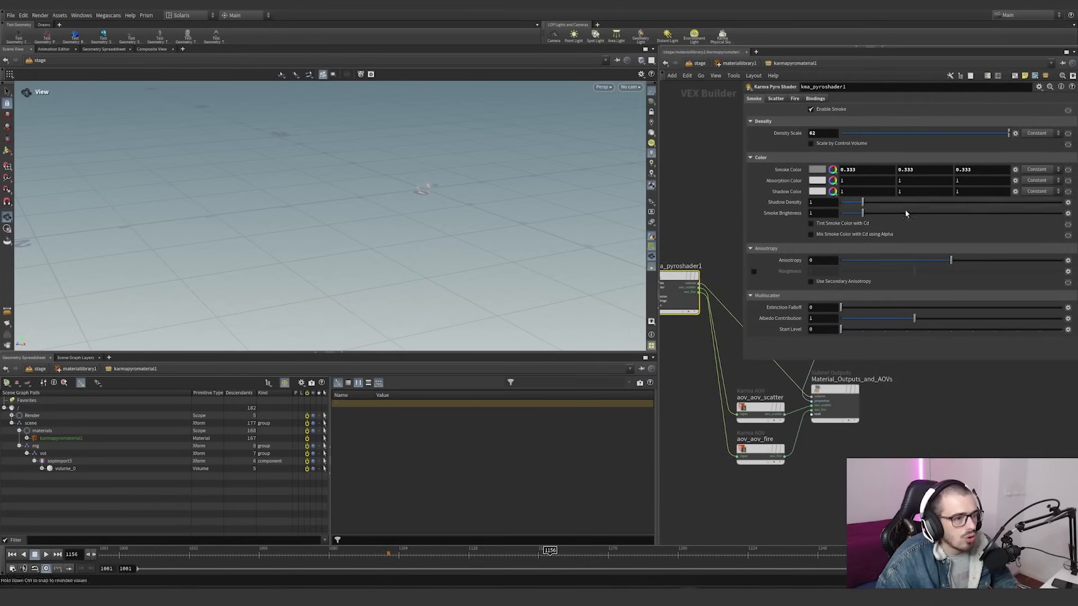
Show the pyro shader's scatter settings and render the fire in the viewport with Karma CPU
left_click(773, 100)
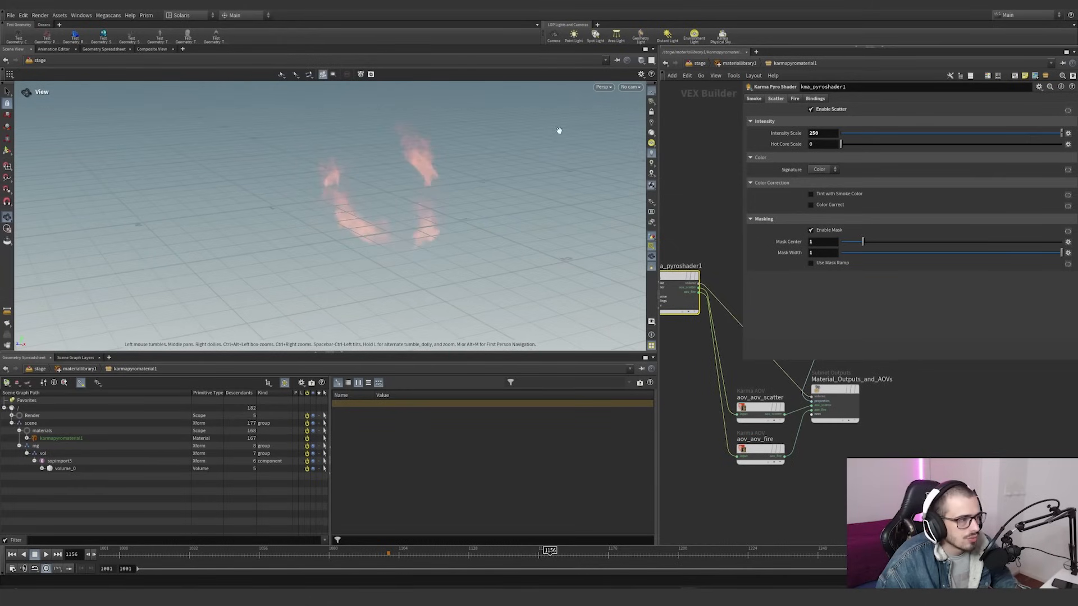
left_click(603, 88)
left_click(611, 123)
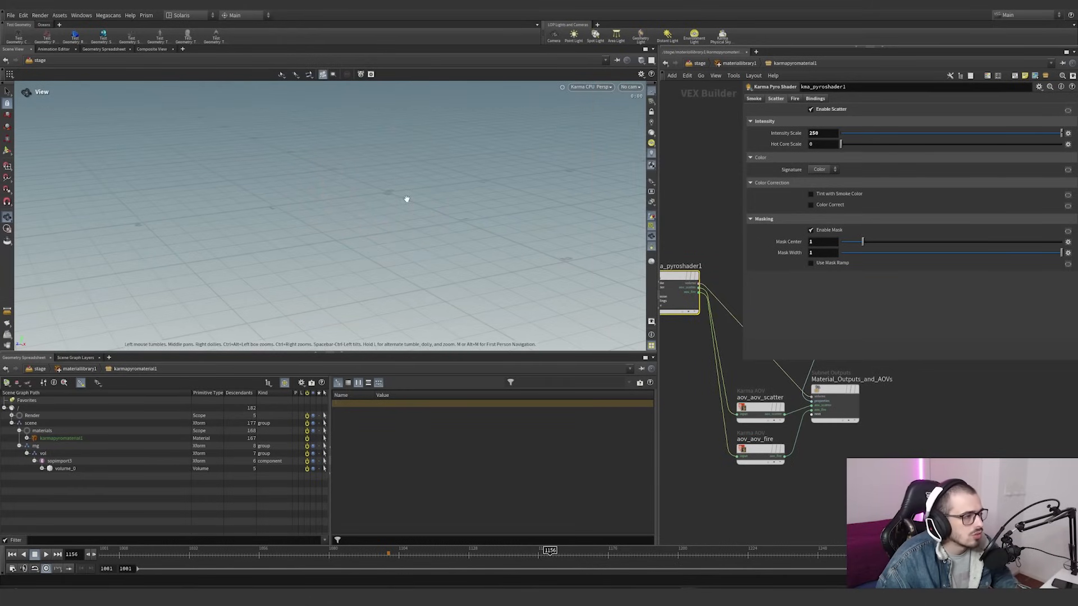
left_click_drag(415, 198, 411, 229)
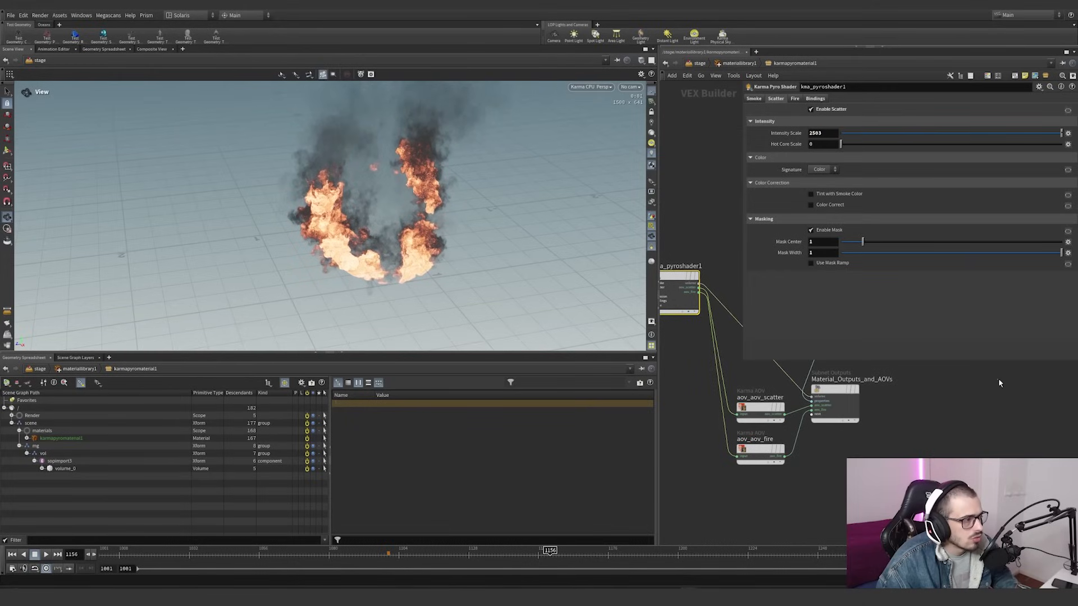
Try higher scatter and fire Intensity Scales, restore the fire's to 2500, and toggle Enable Fire off and back on
left_click(819, 133)
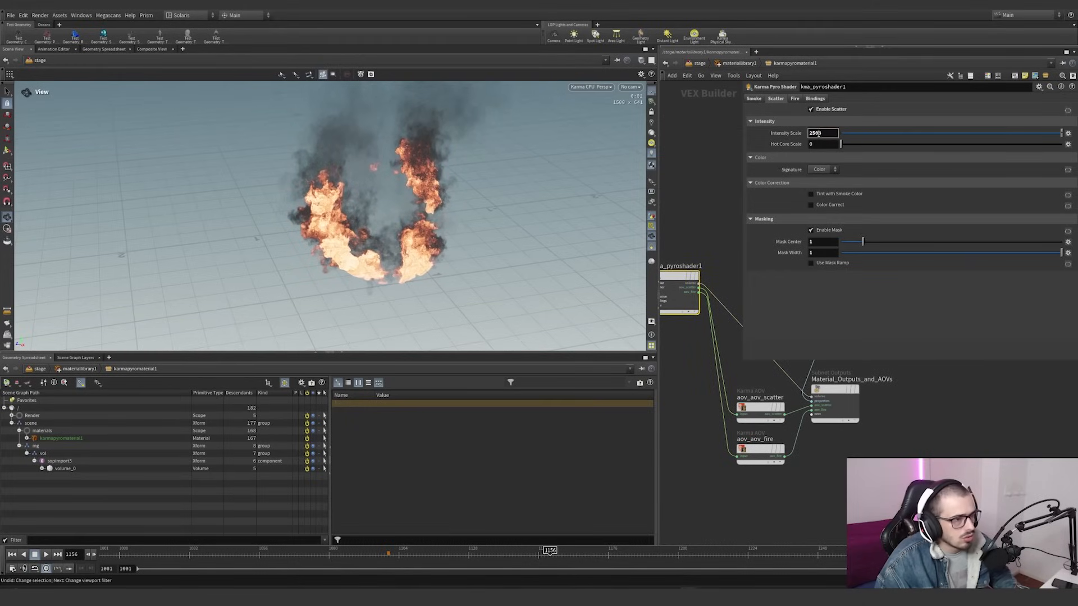
left_click(795, 99)
left_click(824, 134)
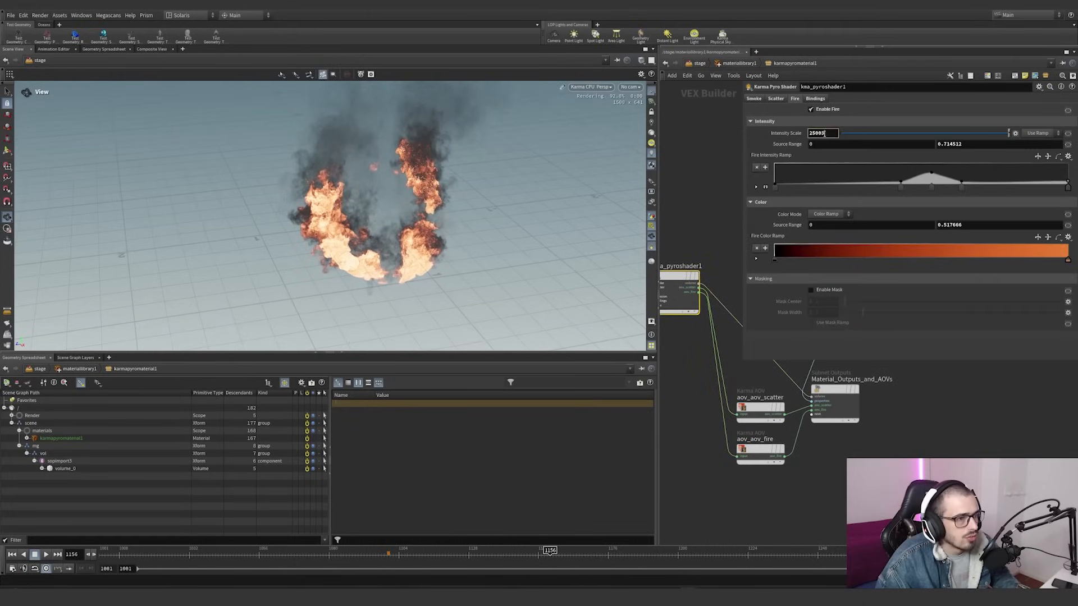
left_click(905, 404)
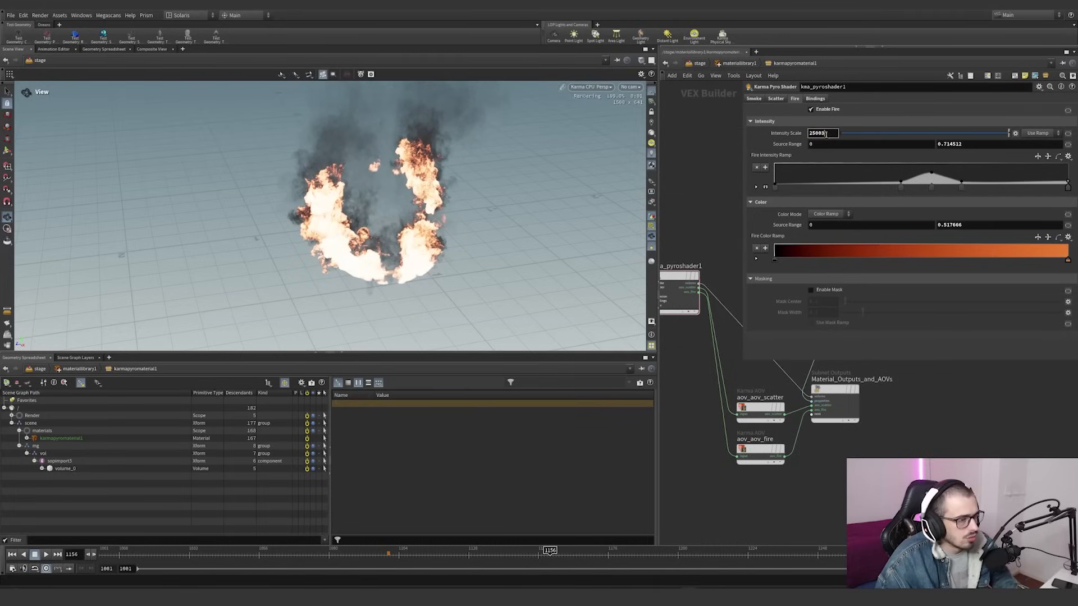
key("BackSpace")
left_click(930, 423)
left_click(818, 110)
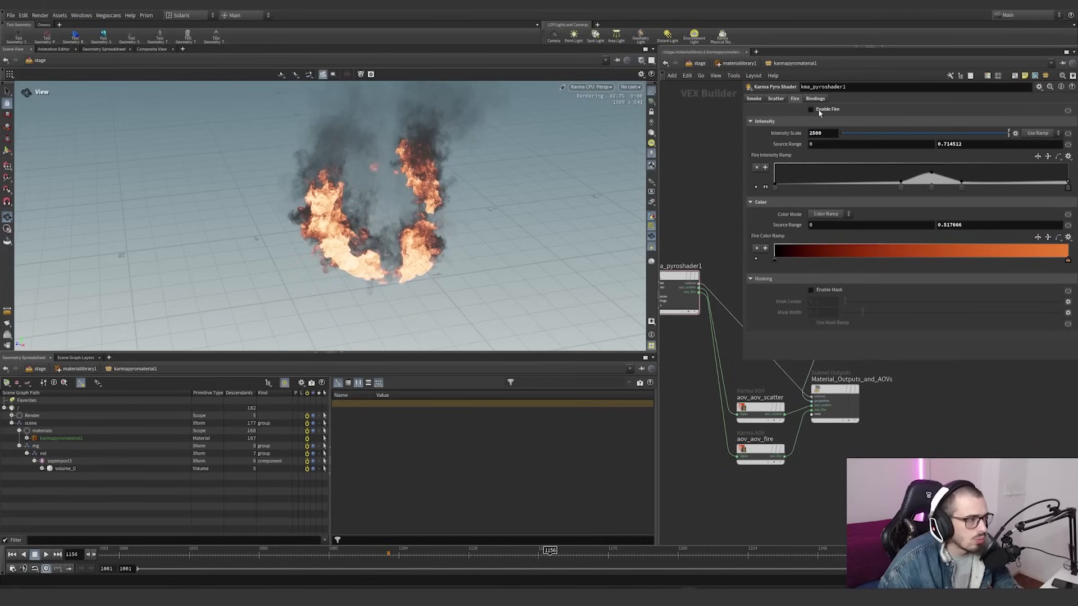
left_click(817, 109)
Bind the pyro shader's fire Intensity Volume to temperature and examine the rendered flames
left_click(816, 99)
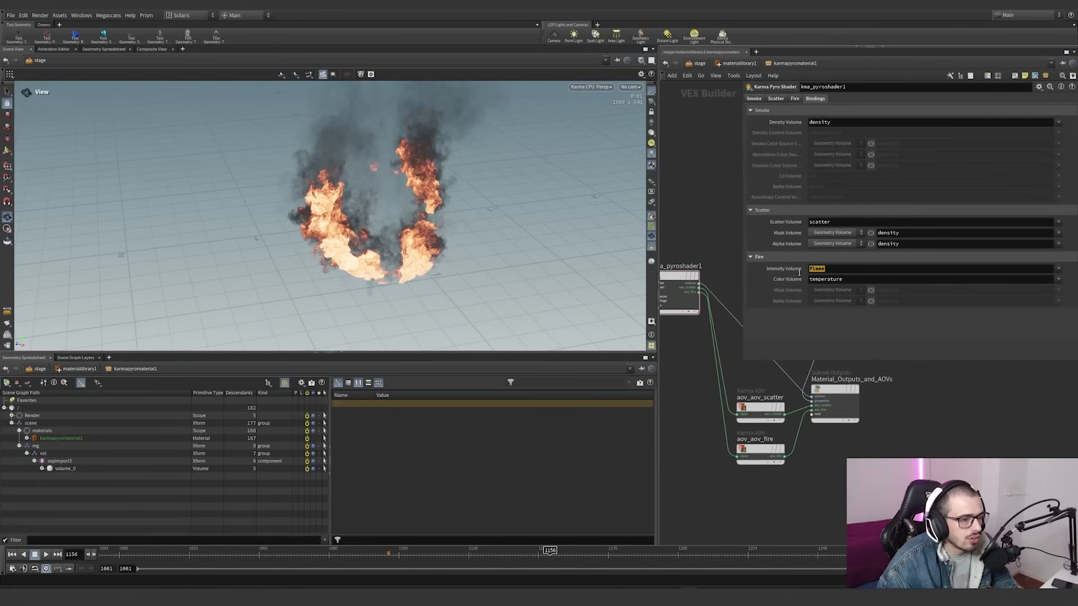
type("temper")
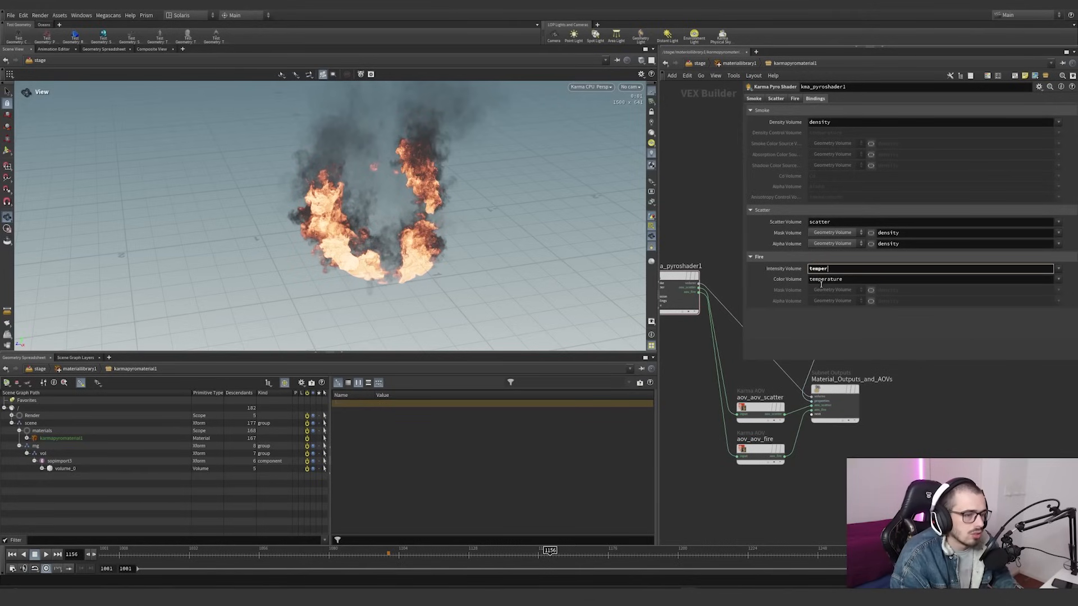
type("ature")
key("Return")
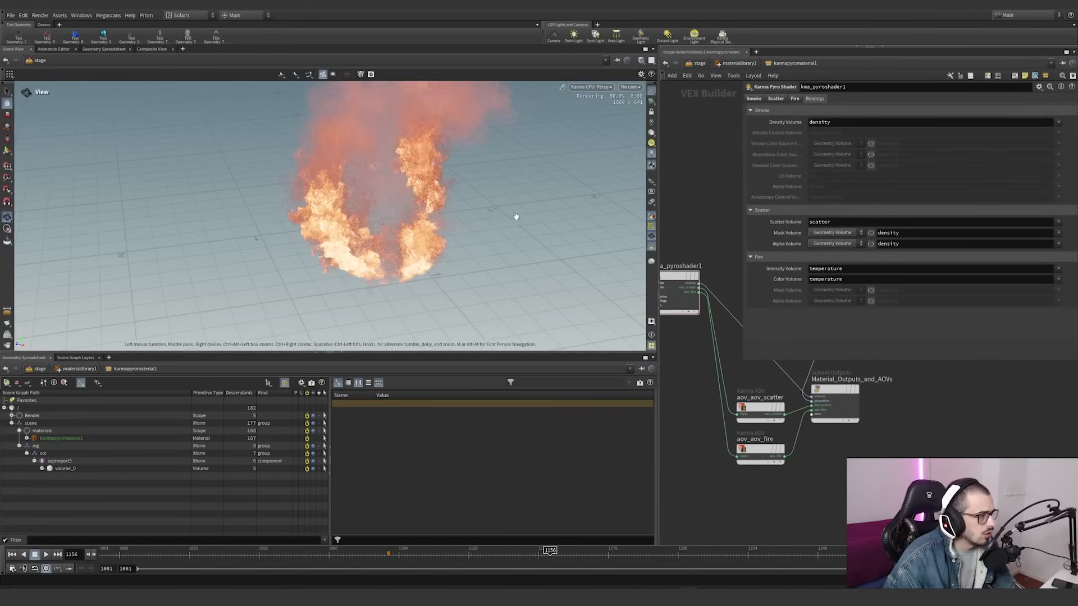
right_click_drag(317, 252, 298, 247)
middle_click_drag(297, 247, 262, 293)
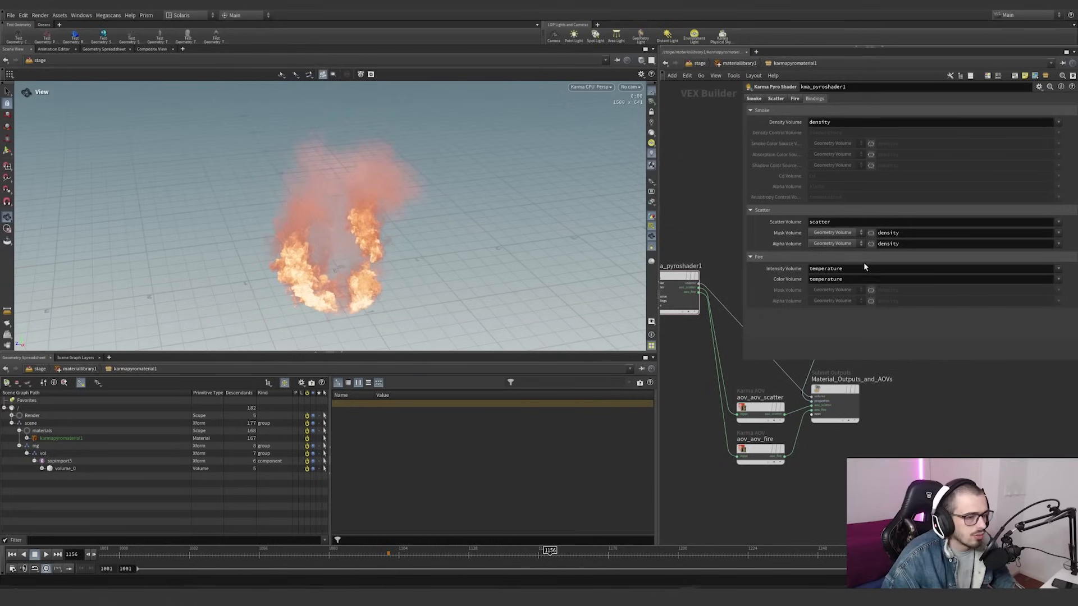
Set the fire Intensity Volume binding back to flame
left_click_drag(864, 269, 719, 275)
type("flame")
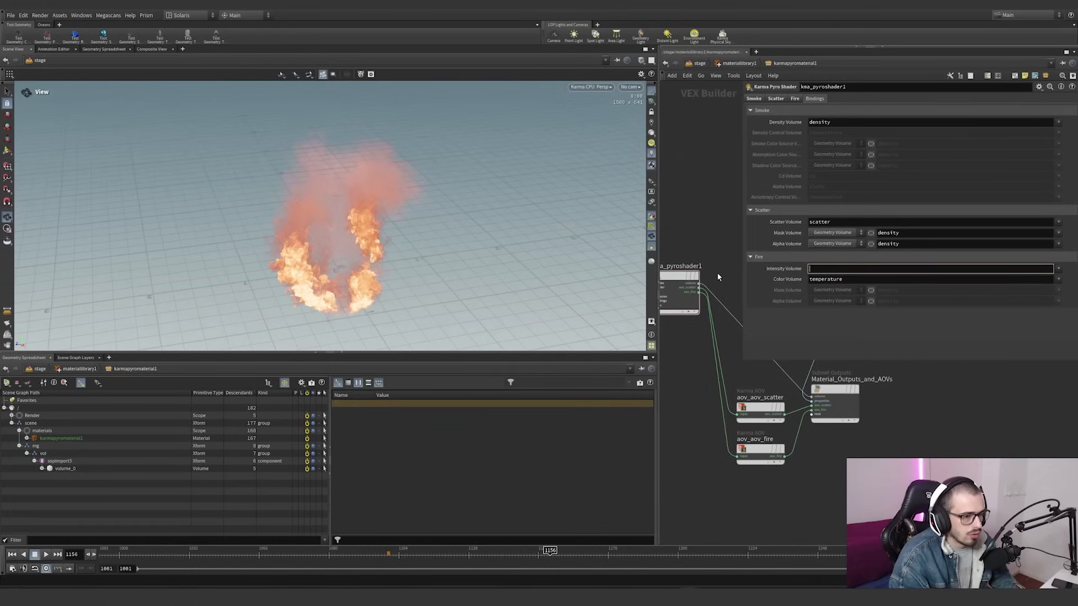
key("Return")
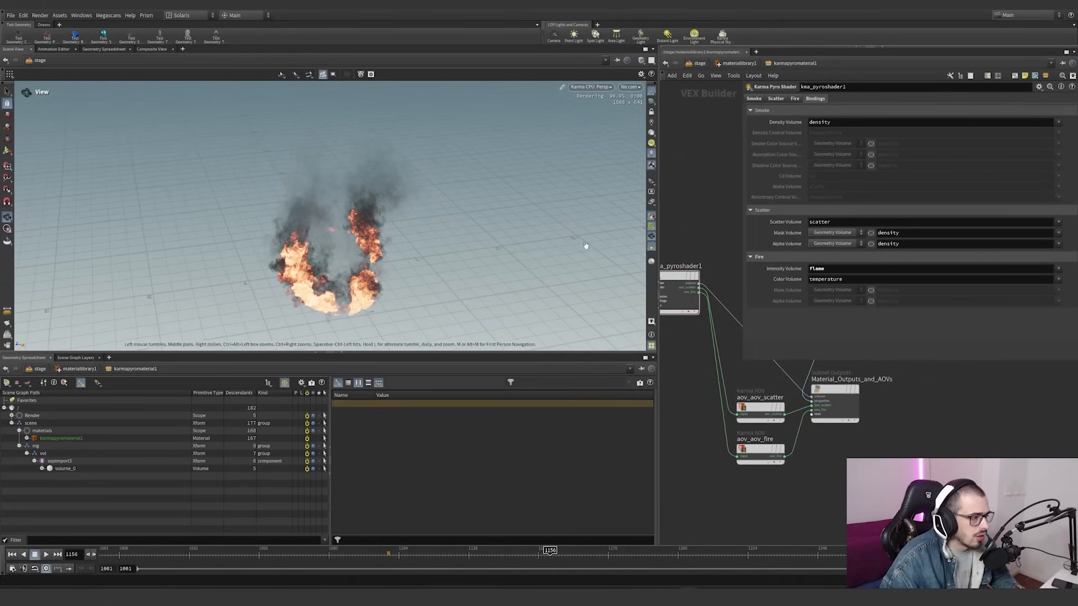
Leave the pyro material, return to the stage network, and shrink the parameter overlay to uncover the node graph
left_click(730, 63)
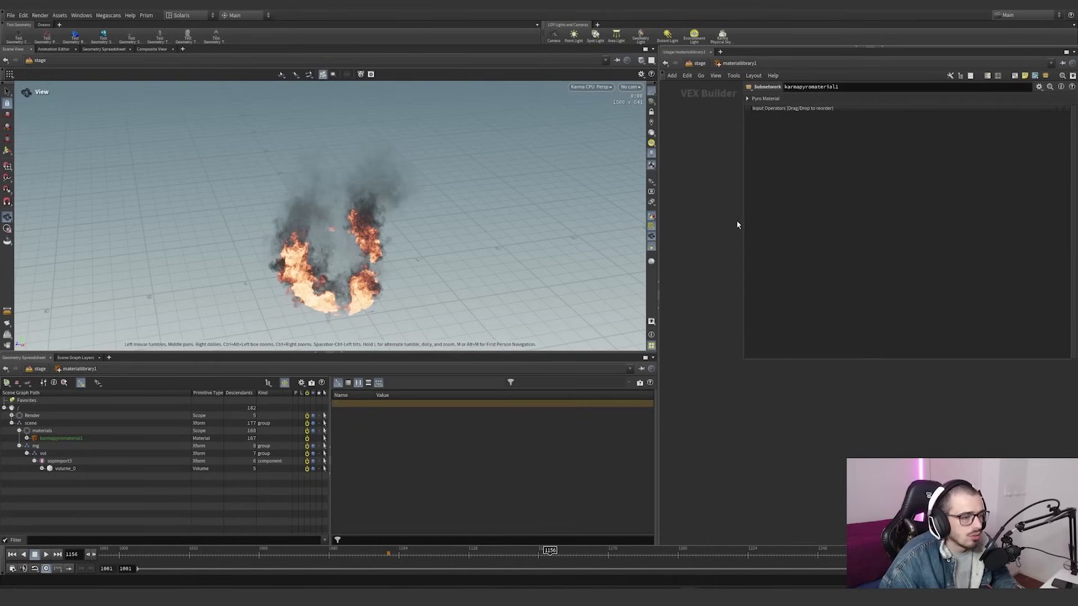
left_click(700, 63)
scroll(719, 266, "down", 5)
scroll(724, 315, "up", 2)
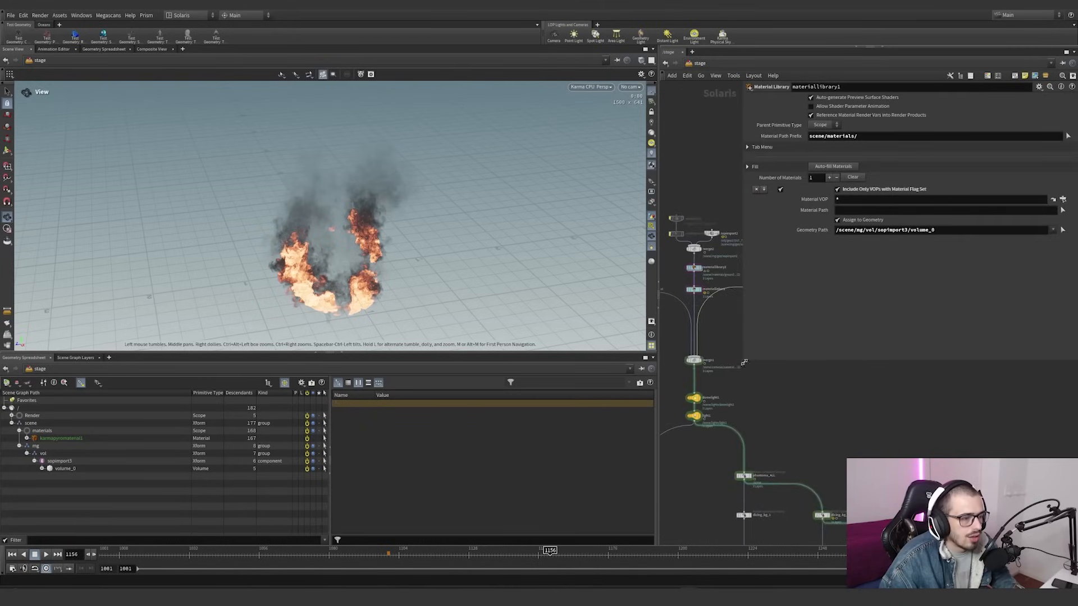
left_click_drag(742, 364, 859, 304)
scroll(716, 280, "up", 3)
middle_click_drag(716, 281, 777, 281)
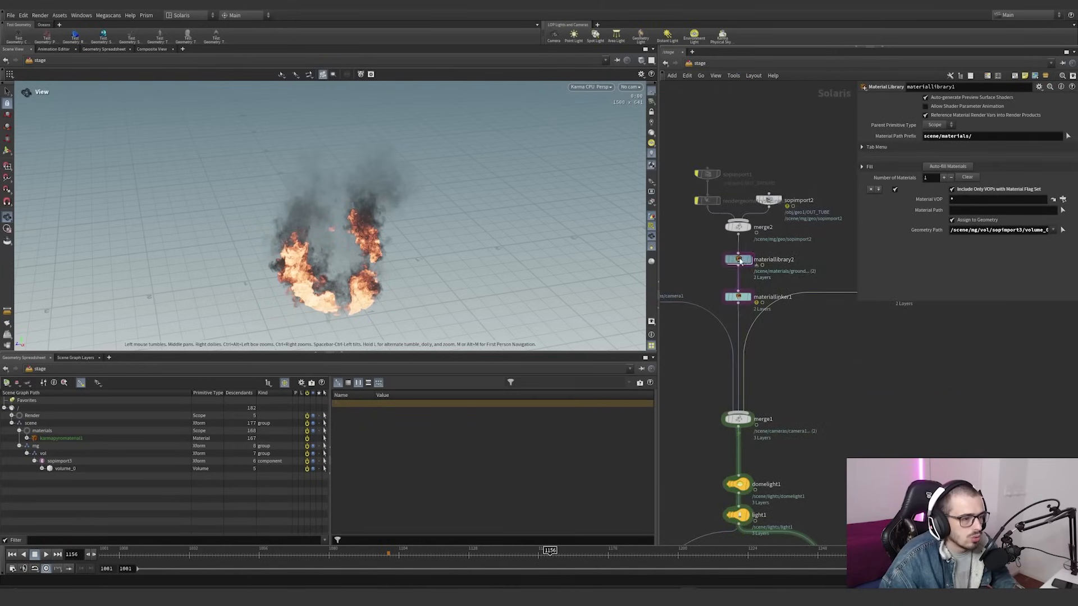
Check the materiallibrary2 node, then display the stage at materiallinker1 and inspect the tube ring from a closer, angled view
double_click(740, 263)
left_click(699, 62)
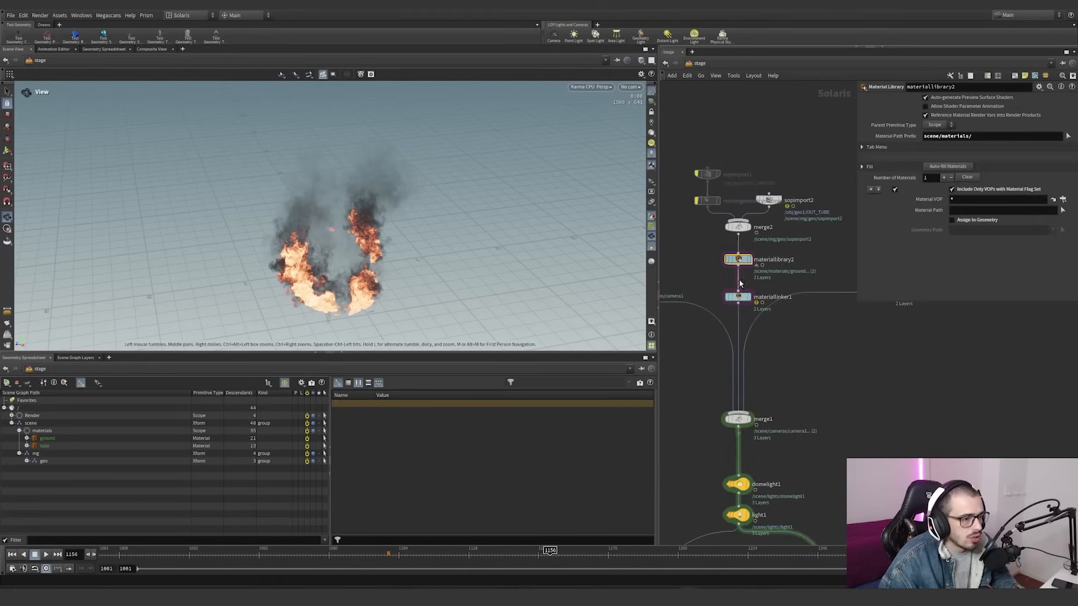
left_click(747, 296)
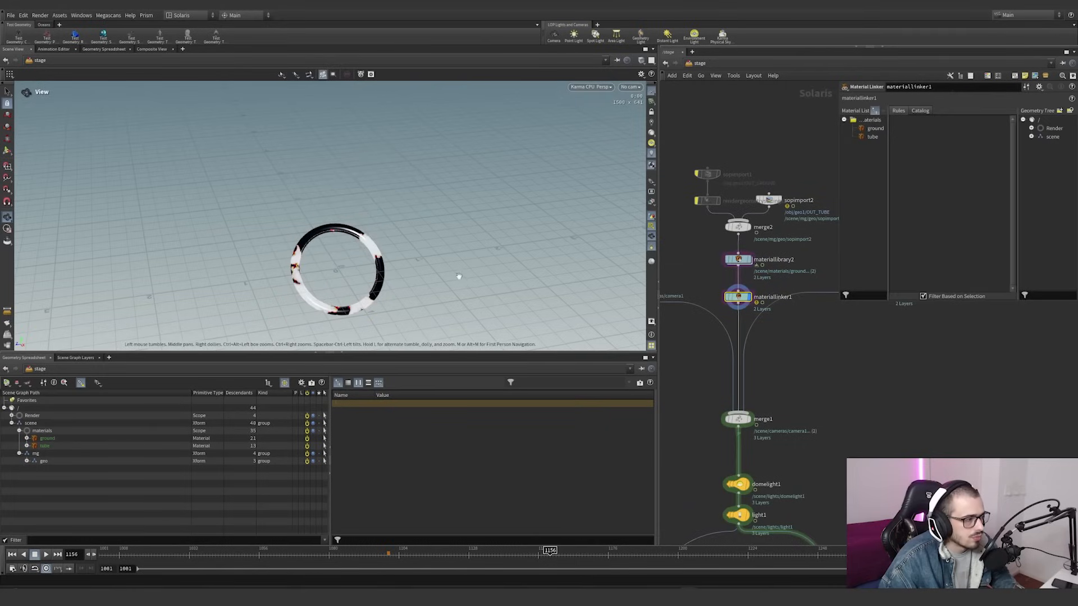
scroll(801, 333, "down", 3)
middle_click_drag(814, 327, 730, 321)
scroll(359, 269, "up", 5)
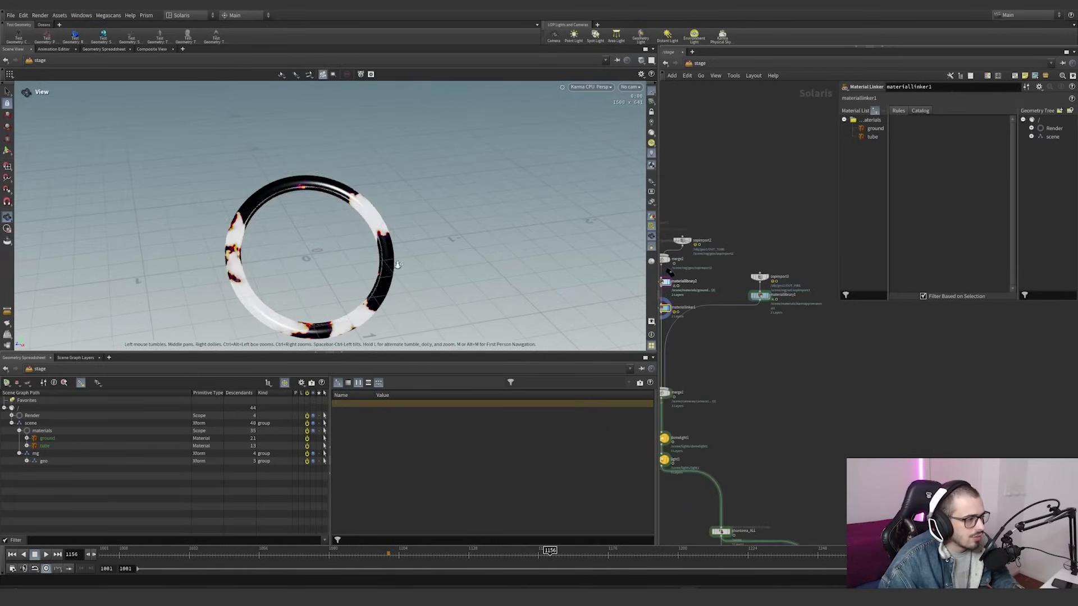
left_click_drag(382, 256, 334, 253)
middle_click_drag(746, 375, 772, 308)
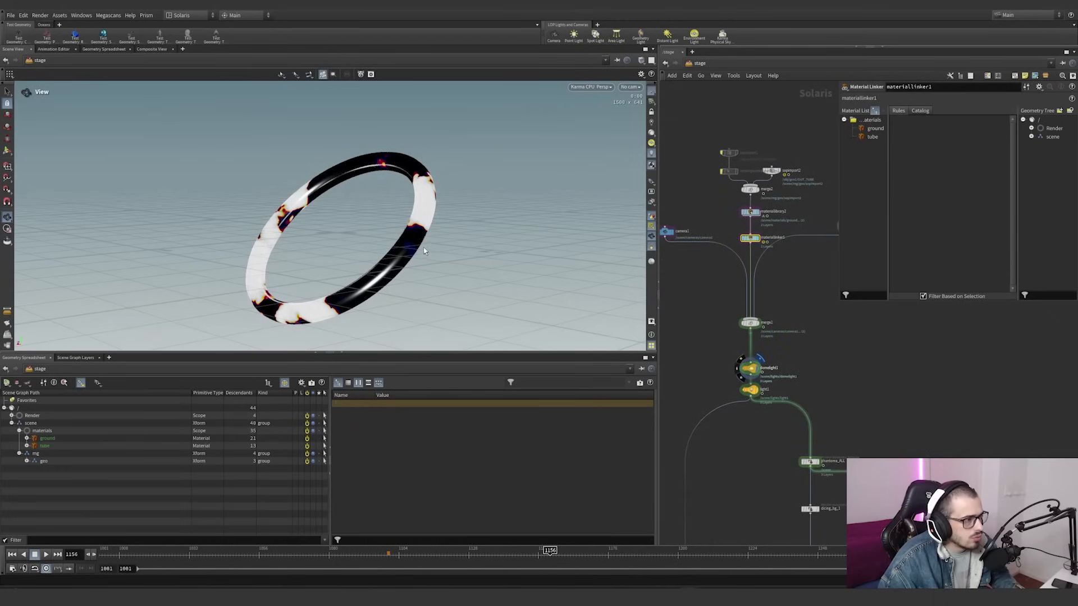
Select domelight1 and display the stage from that node to render the lit ring with its fire
left_click(759, 362)
left_click(750, 369)
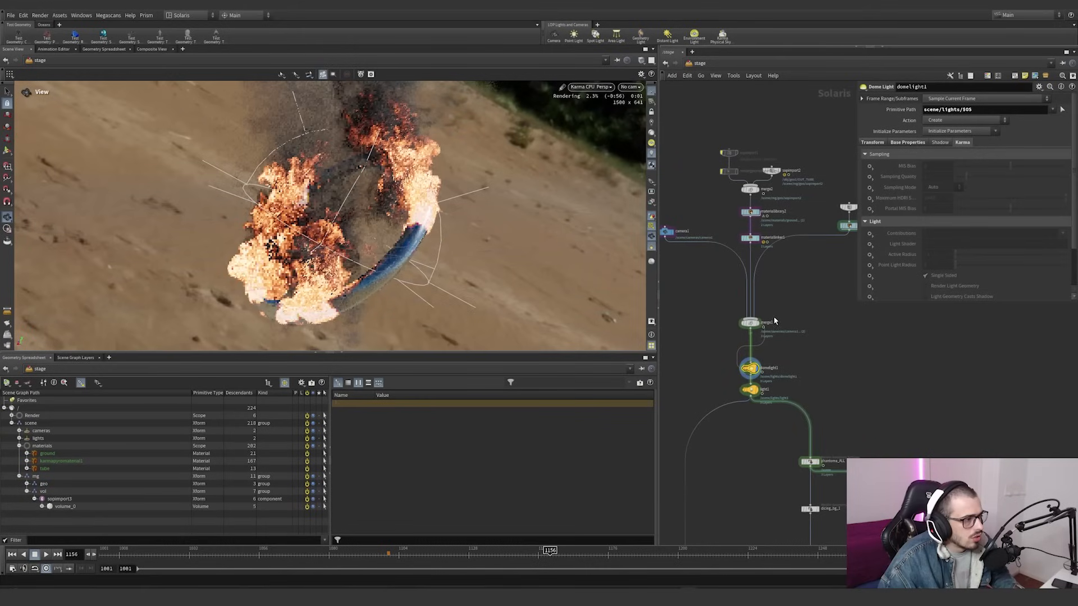
Bypass materiallinker1 to compare the tube without its assigned material, re-enable the node, and view the burning ring from another angle
middle_click_drag(788, 271, 745, 286)
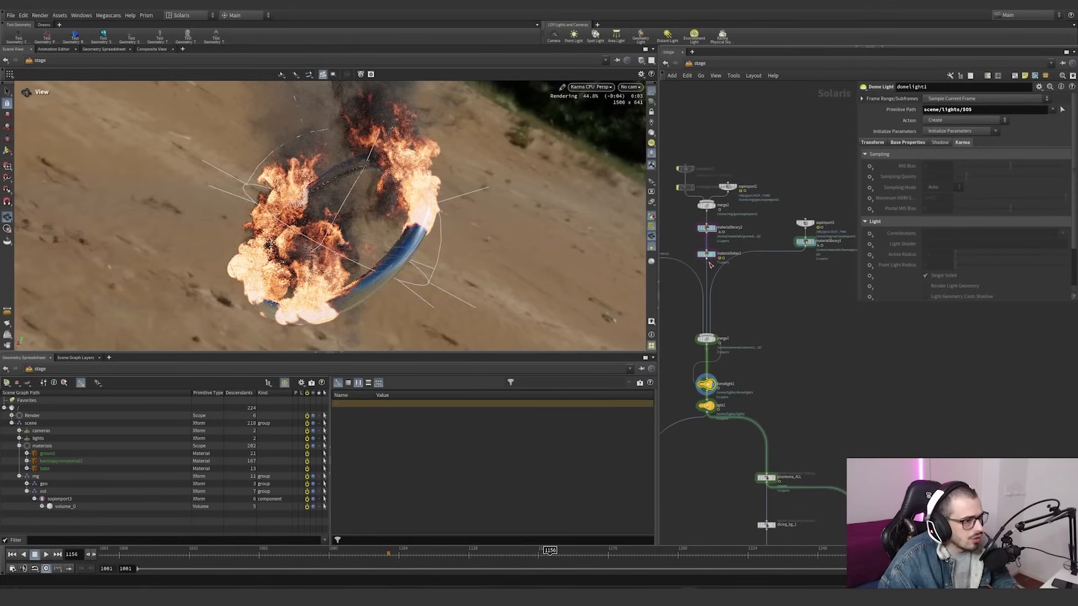
left_click(696, 247)
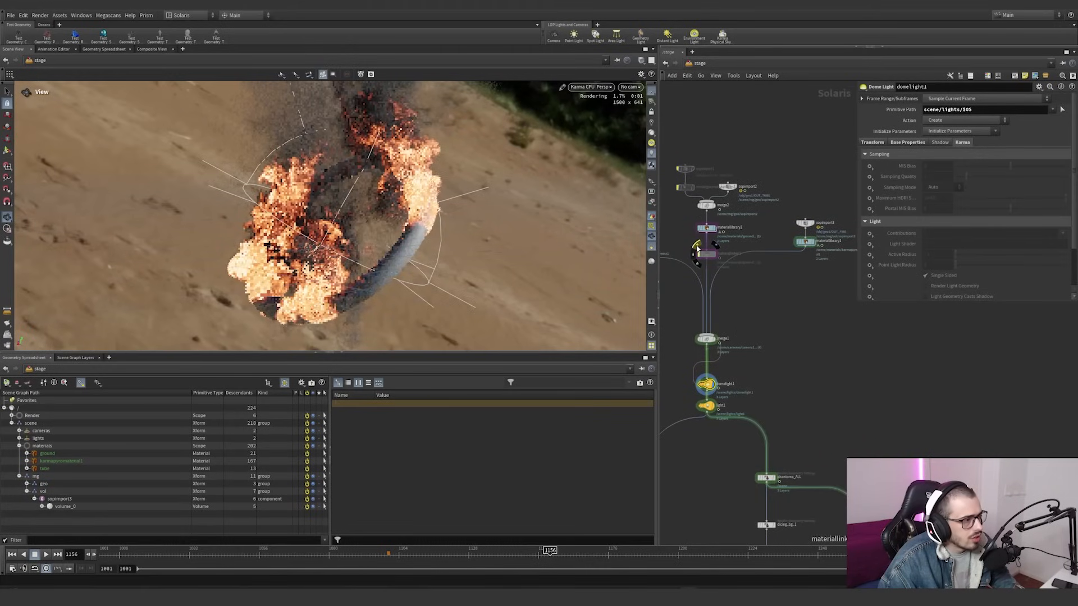
left_click_drag(422, 215, 393, 185)
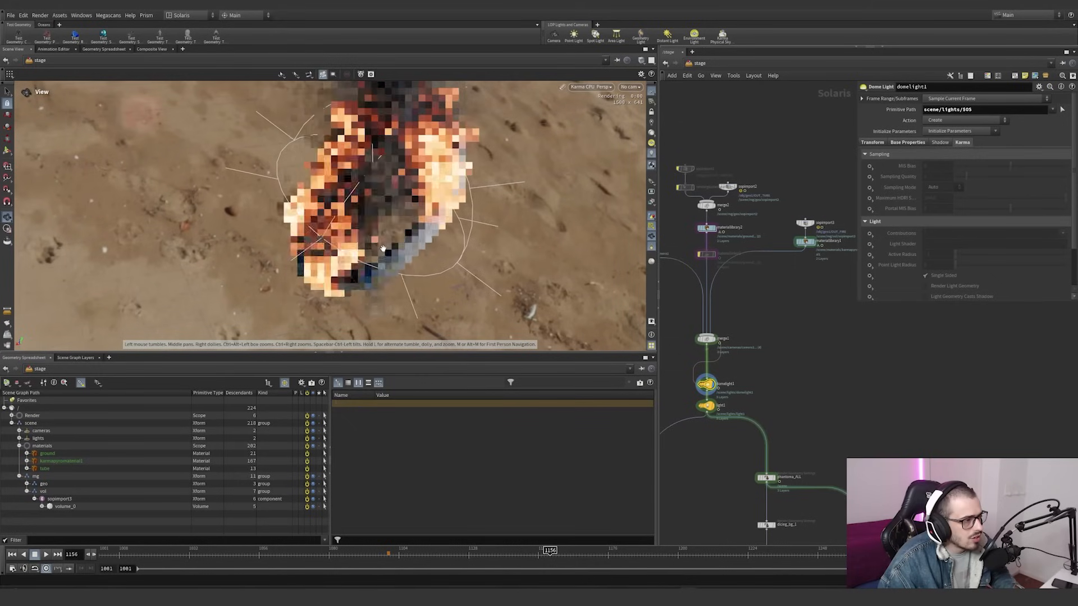
left_click(697, 247)
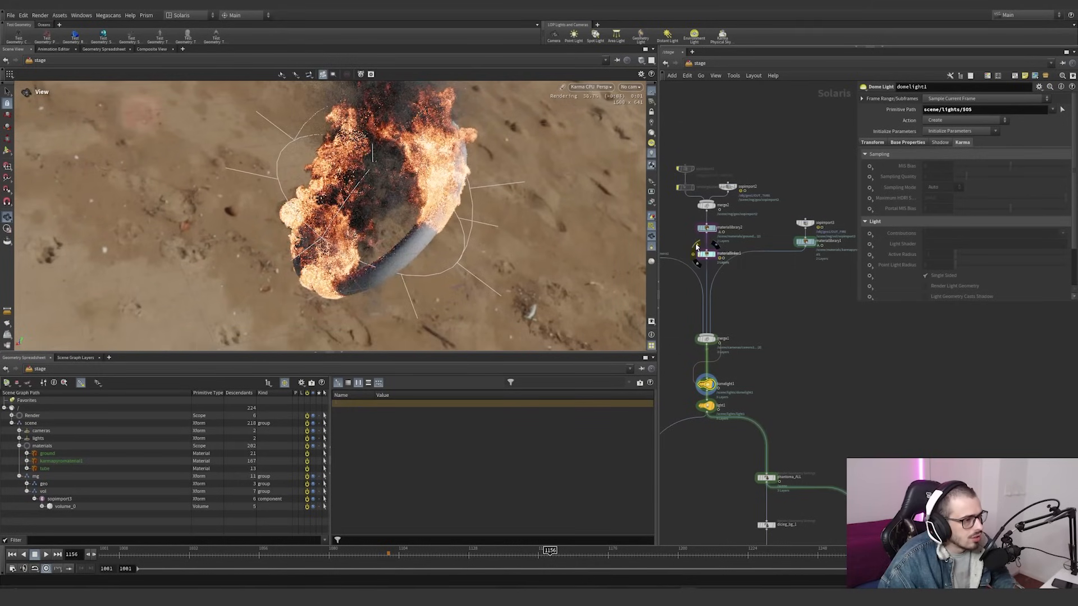
left_click_drag(604, 228, 516, 206)
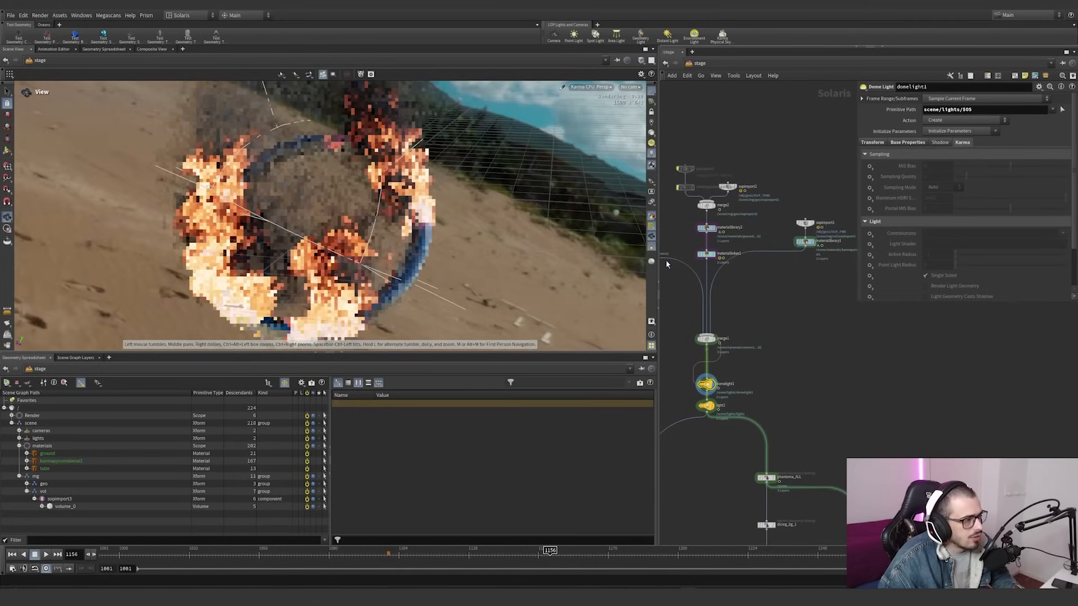
left_click(652, 93)
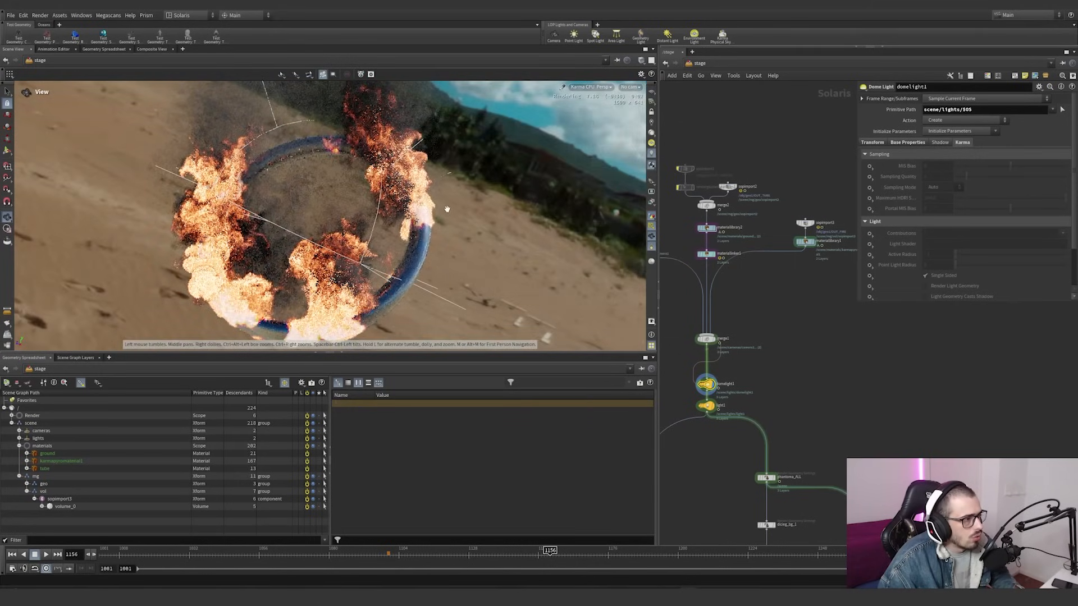
Switch the viewport renderer to Karma XPU and frame the burning ring close against the sand
scroll(439, 213, "down", 5)
left_click_drag(439, 214, 416, 168)
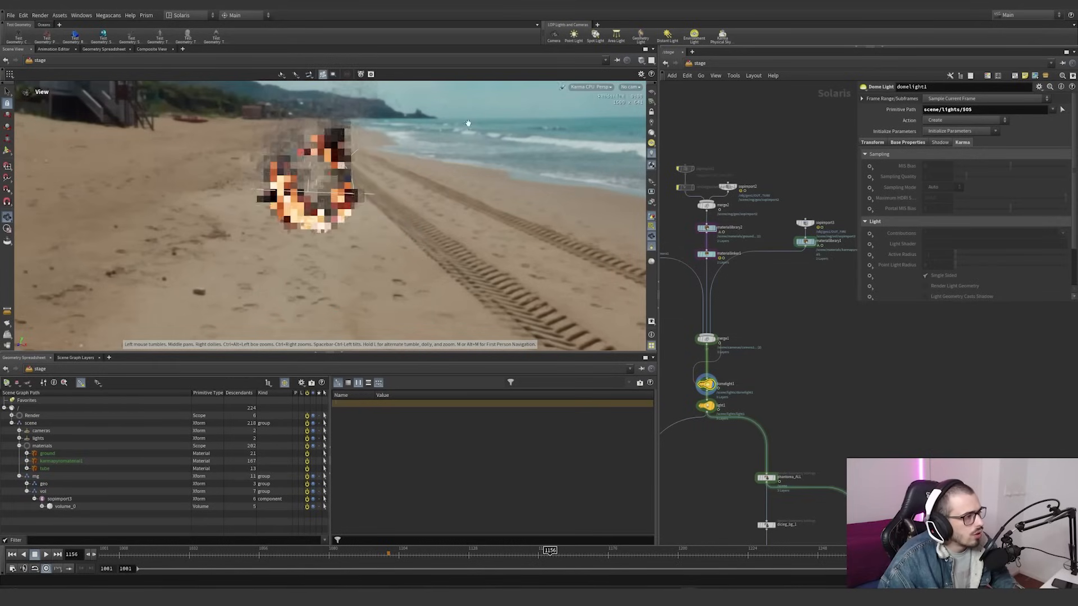
left_click(588, 87)
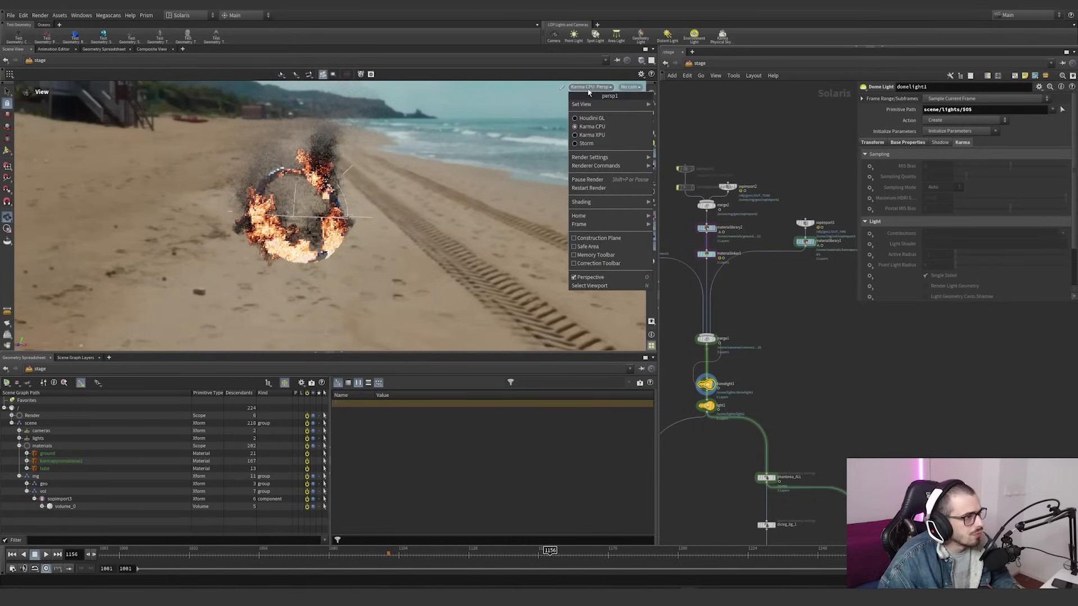
left_click(606, 138)
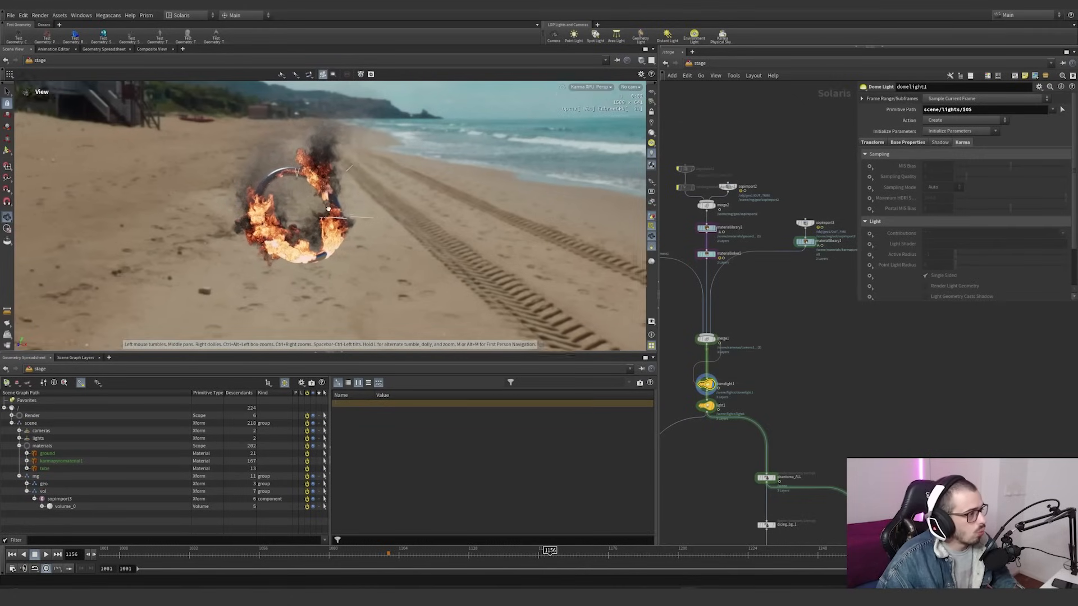
left_click_drag(328, 209, 332, 320)
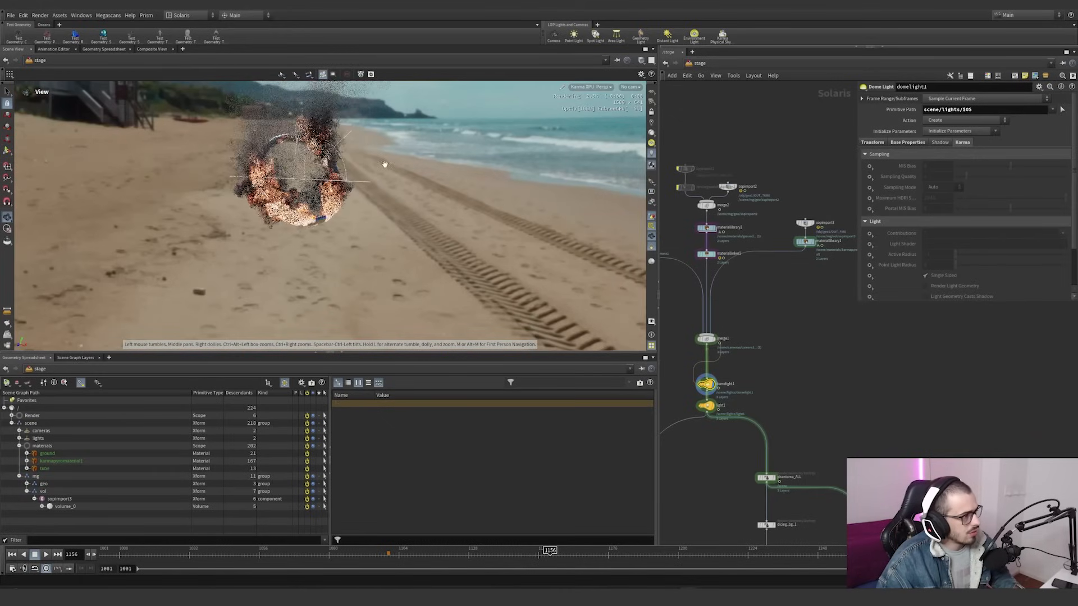
left_click_drag(314, 264, 272, 220)
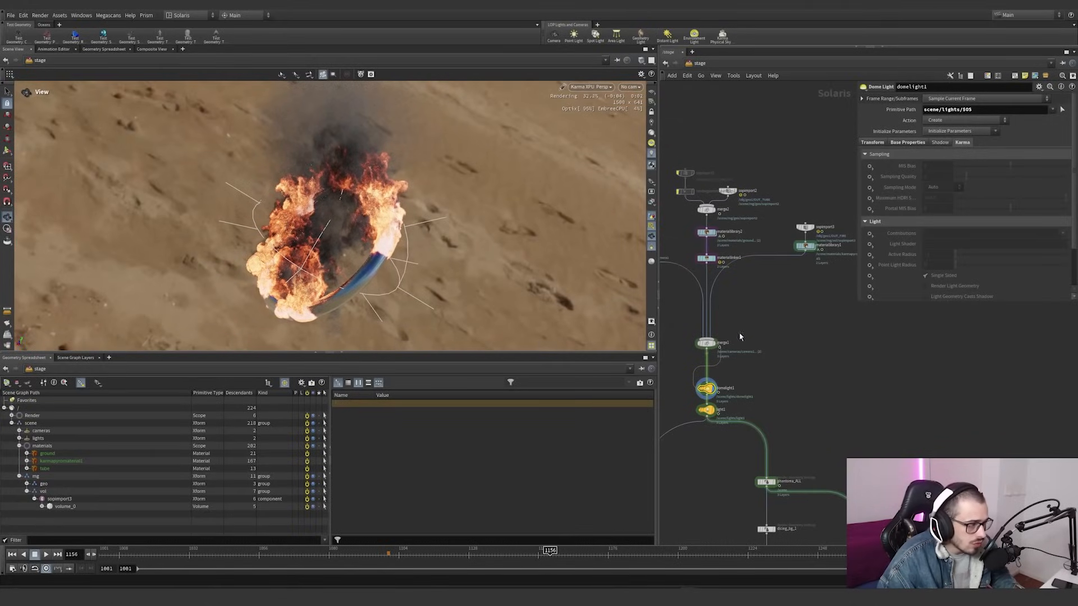
Open the tube material's shader network inside materiallibrary2
scroll(833, 404, "down", 3)
middle_click_drag(834, 406, 776, 375)
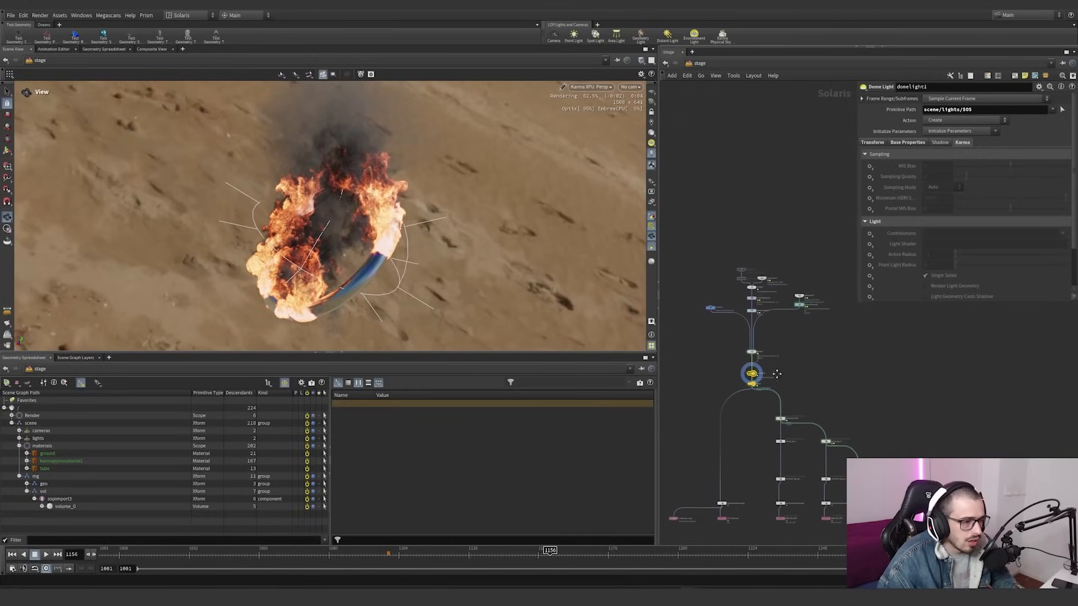
scroll(775, 368, "up", 4)
left_click(631, 277)
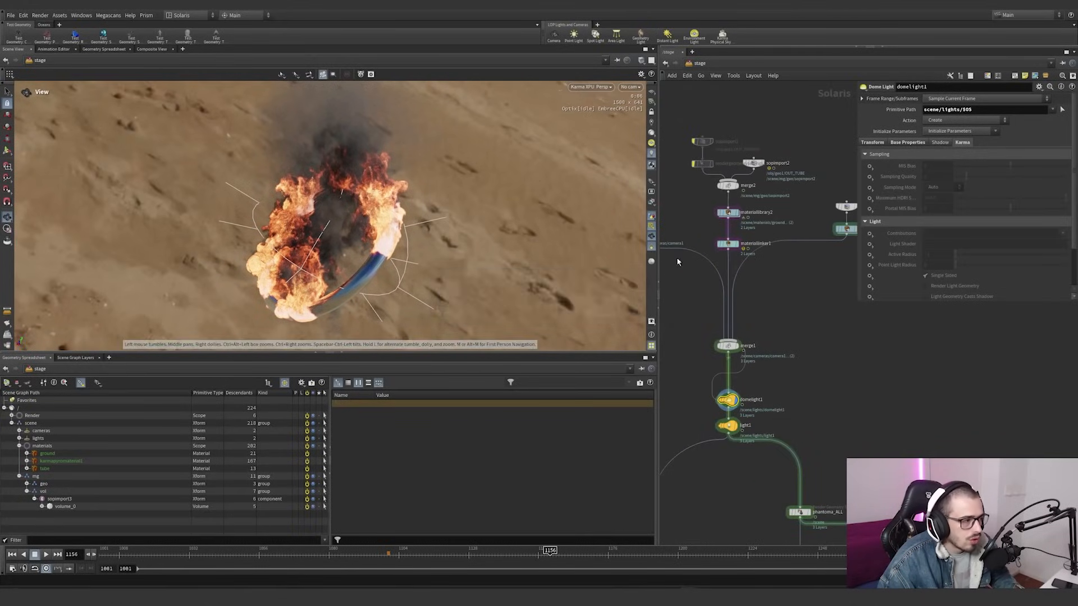
double_click(728, 213)
double_click(785, 362)
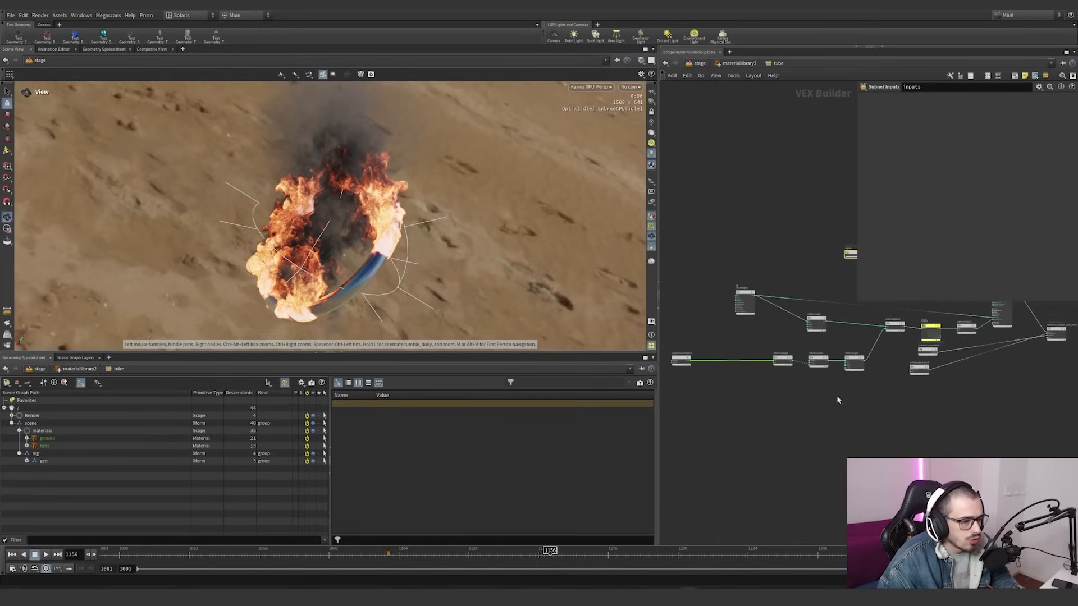
middle_click_drag(837, 395, 780, 427)
left_click_drag(861, 304, 957, 292)
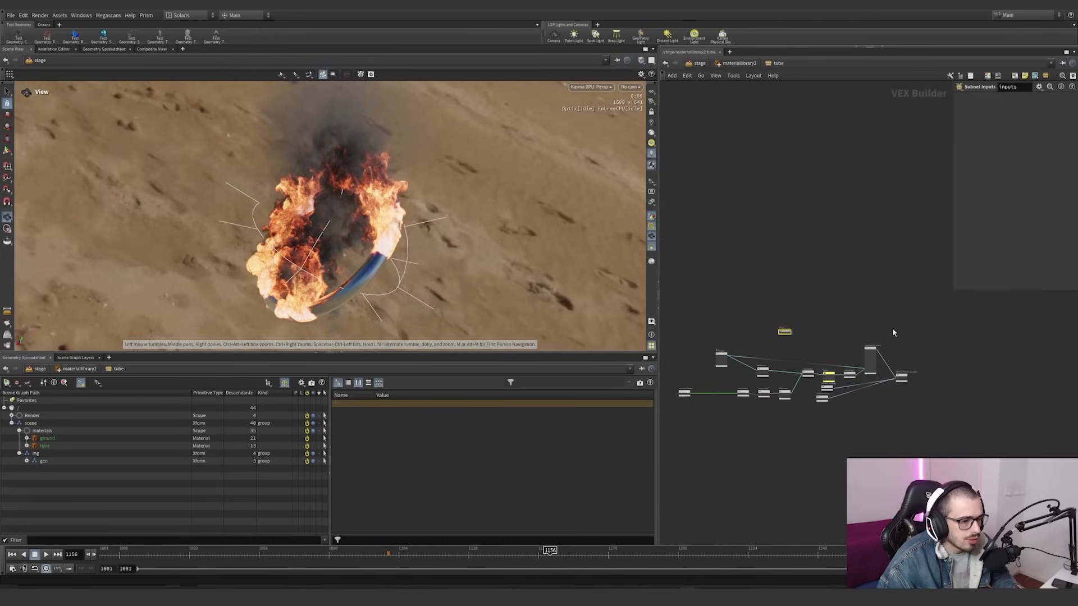
Review the base, specular, coat and sheen parameters of the tube's mtlxstandard_surface shader
left_click(871, 359)
left_click_drag(951, 225, 808, 225)
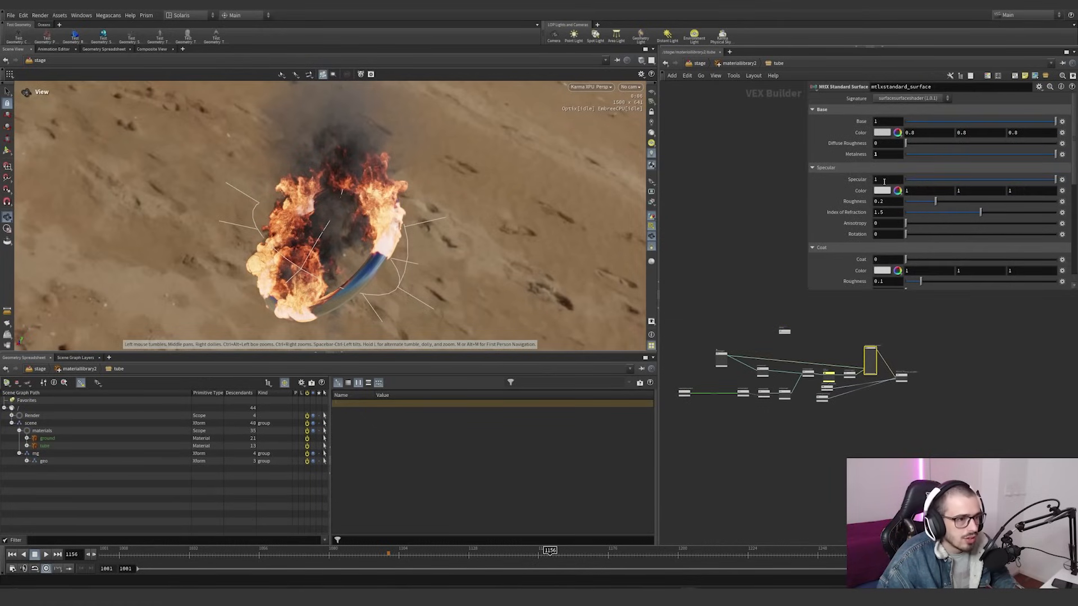
scroll(859, 214, "down", 2)
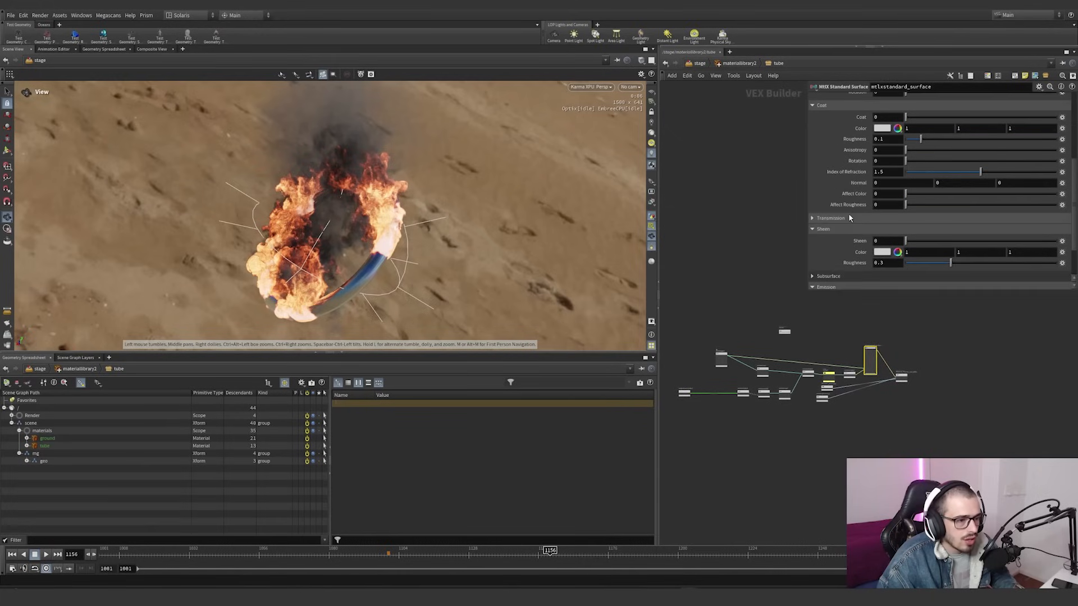
scroll(850, 225, "up", 1)
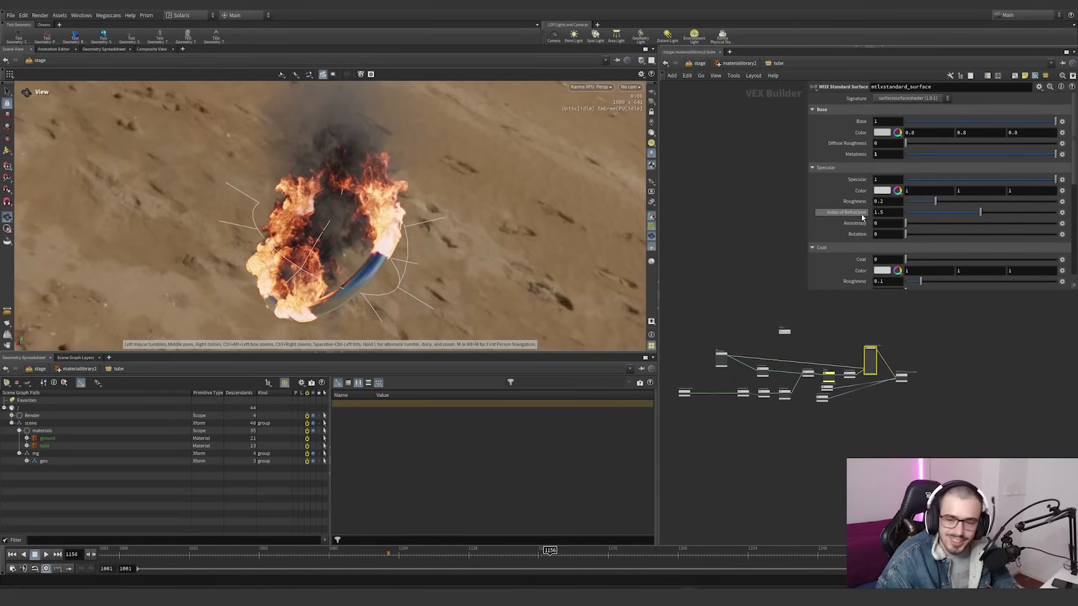
scroll(729, 404, "up", 5)
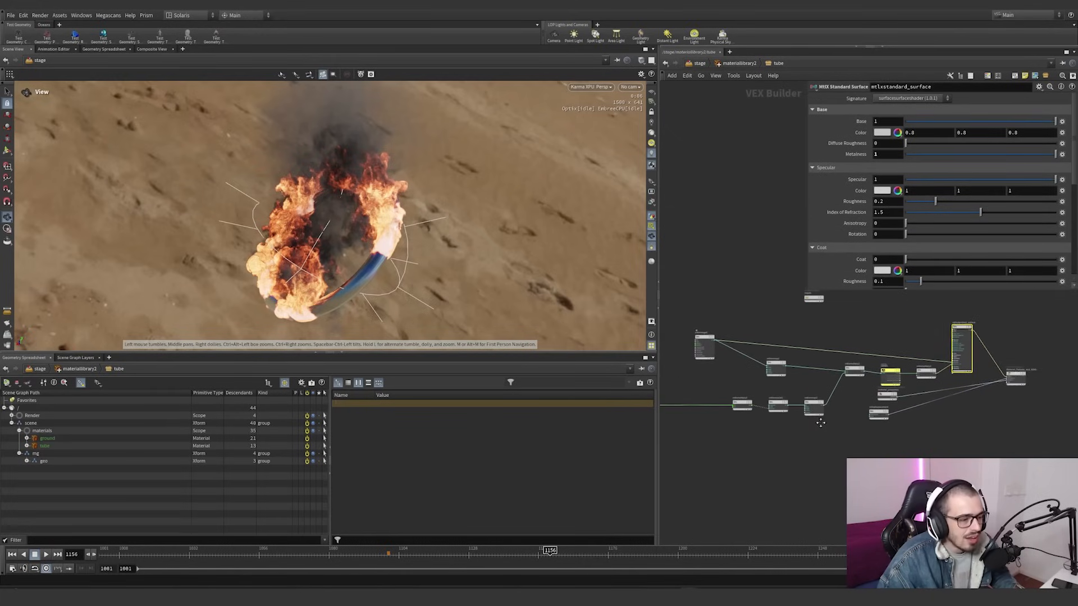
Inspect the noise branch's usdprimvarreader1 and mtlxmultiply3 settings in the tube material
left_click_drag(672, 394, 749, 394)
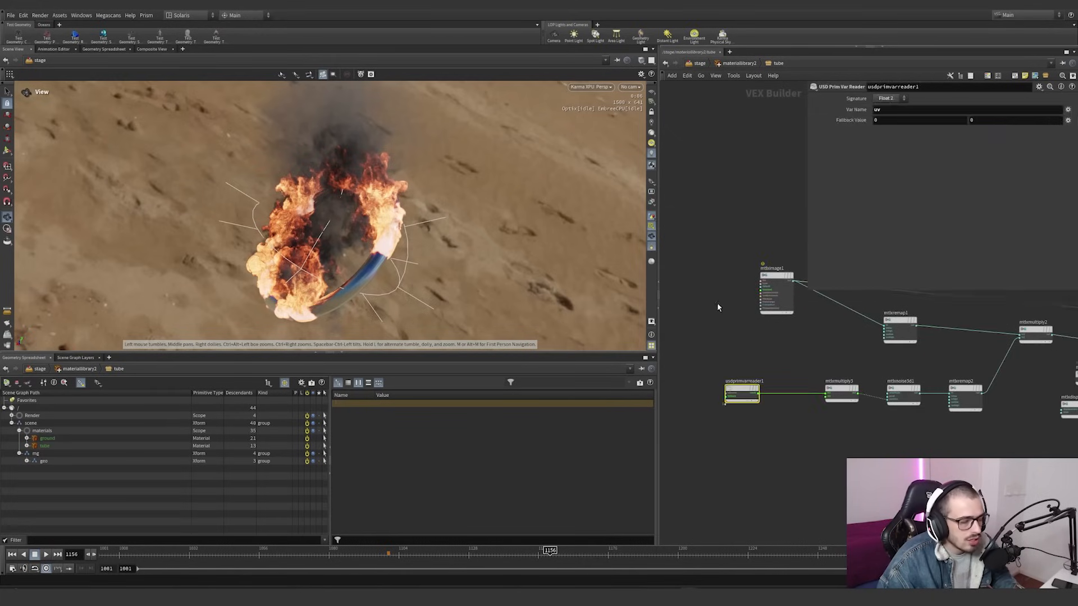
left_click_drag(867, 356, 809, 421)
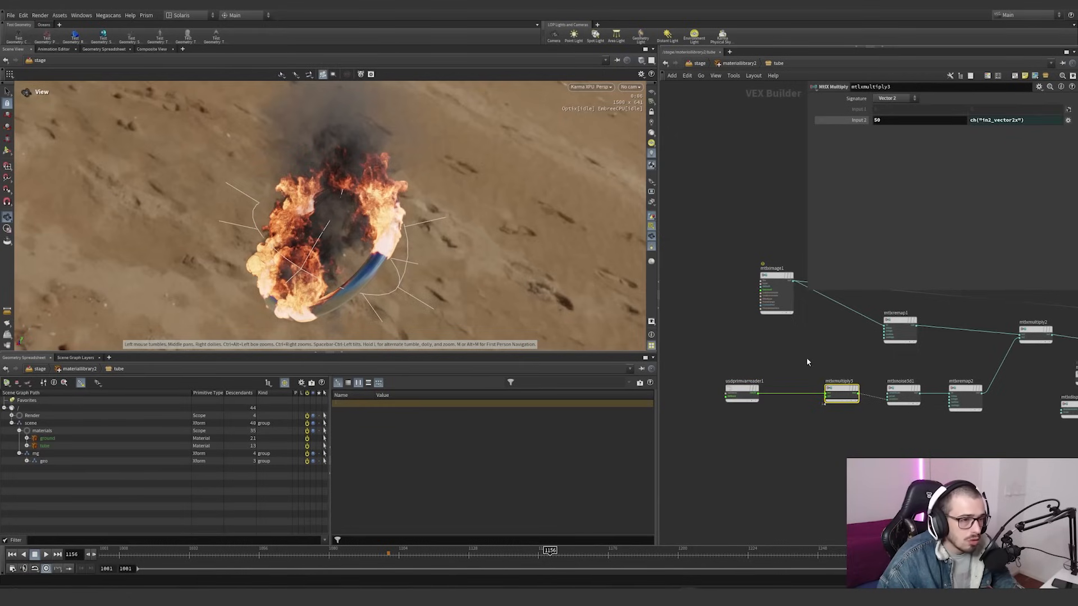
middle_click_drag(866, 354, 720, 337)
scroll(726, 345, "down", 2)
scroll(737, 367, "up", 2)
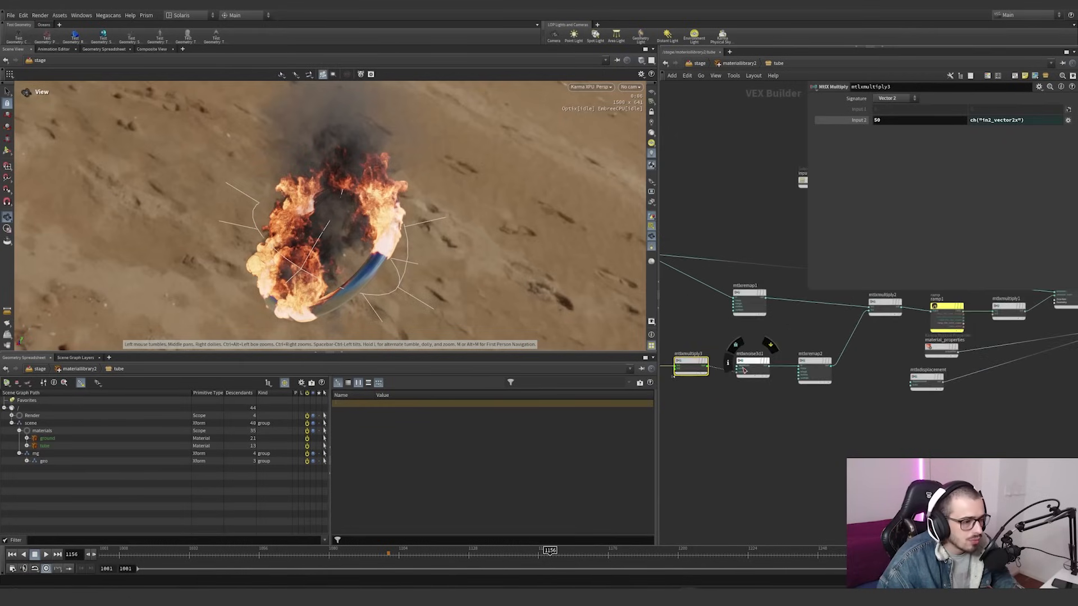
Move the mtlxdisplacement and material_properties nodes lower, clear of the noise branch
scroll(805, 383, "down", 4)
middle_click_drag(929, 387, 895, 407)
scroll(786, 412, "up", 3)
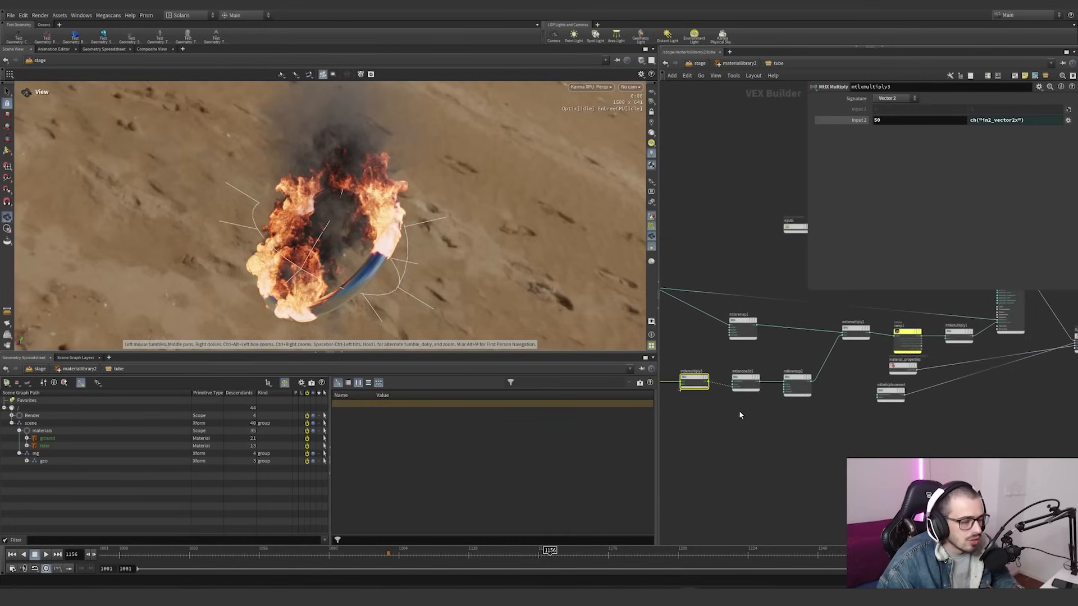
scroll(738, 415, "down", 3)
scroll(849, 416, "up", 3)
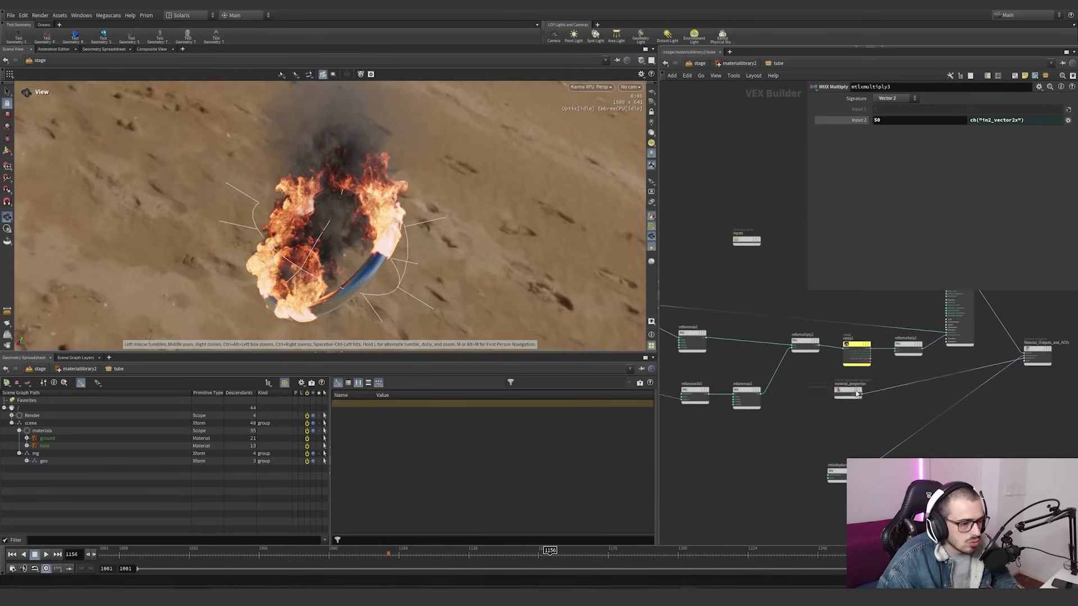
left_click_drag(857, 394, 850, 424)
Return to the stage network and bypass the fire's SOP import and its material library to render the ring alone
left_click(691, 387)
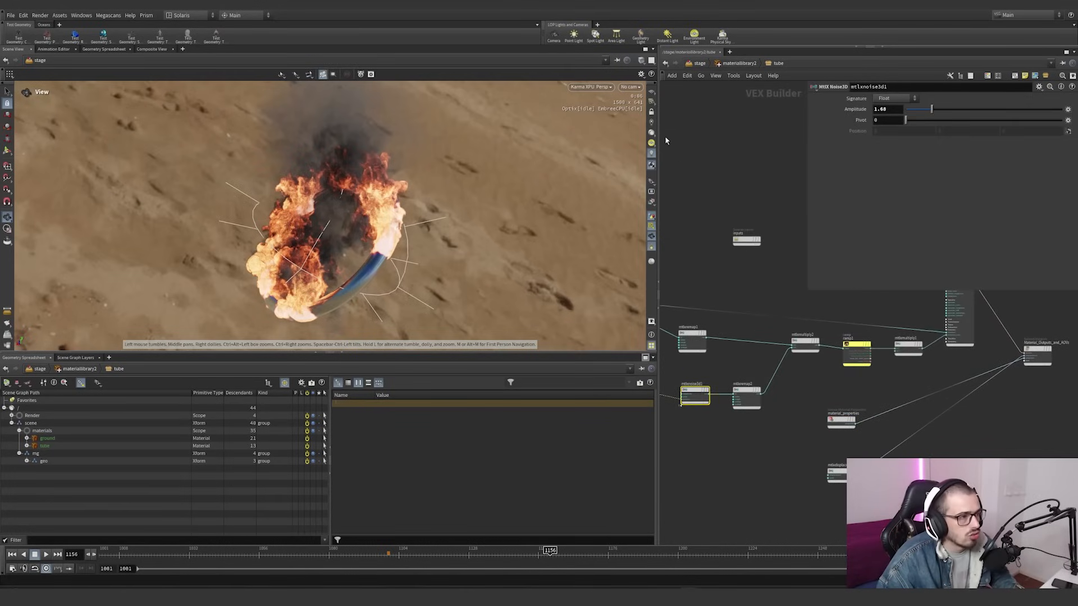
left_click(730, 64)
left_click(701, 64)
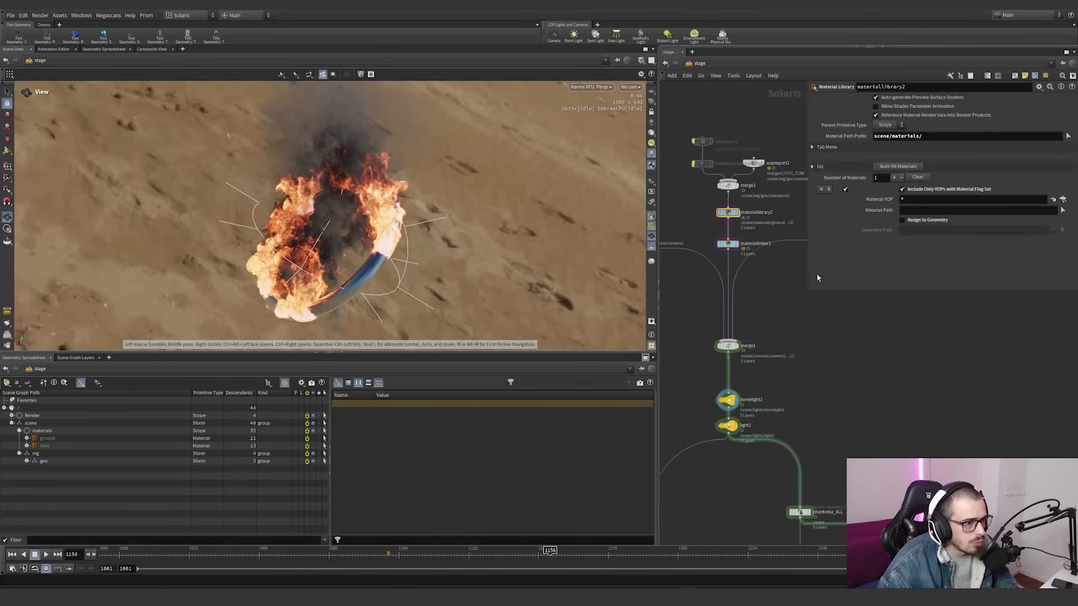
key("b")
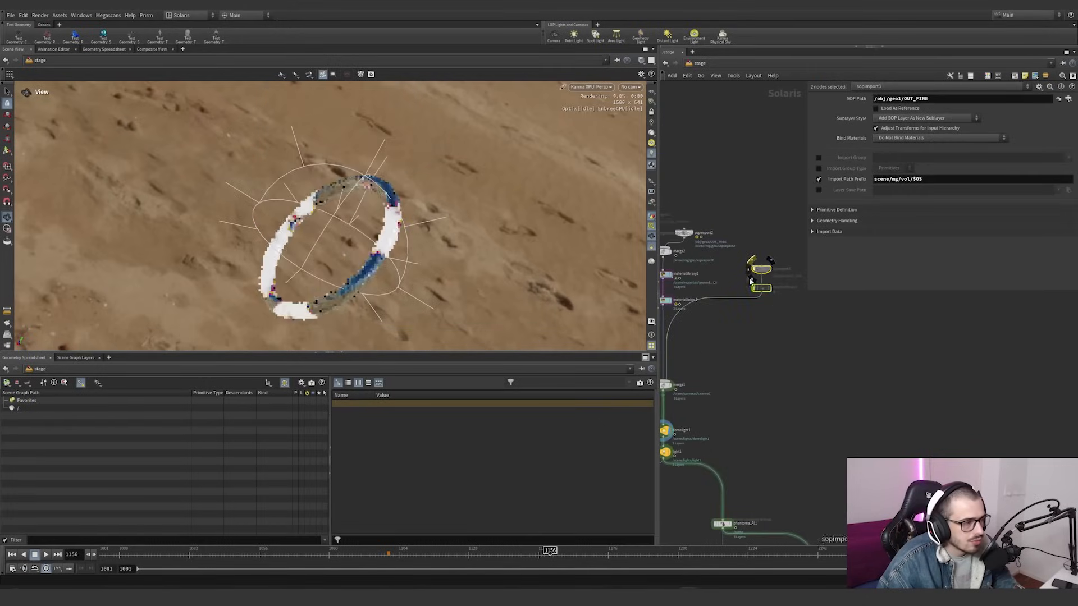
middle_click_drag(732, 372, 808, 338)
scroll(745, 387, "up", 2)
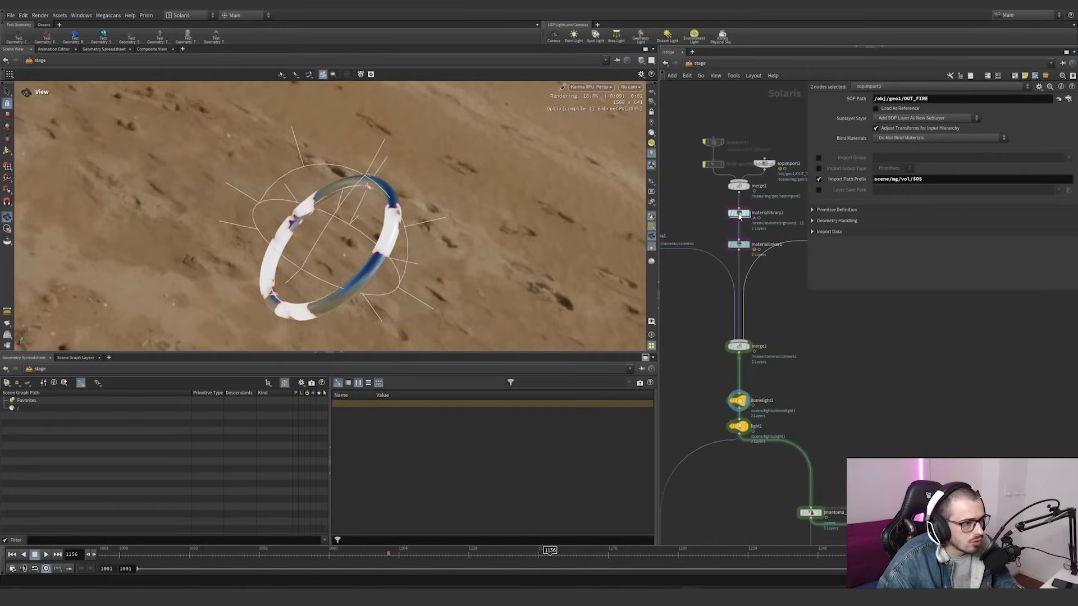
Reopen the tube material in materiallibrary2 and try an Outlow of 0.19 on mtlxremap2
double_click(740, 216)
double_click(782, 364)
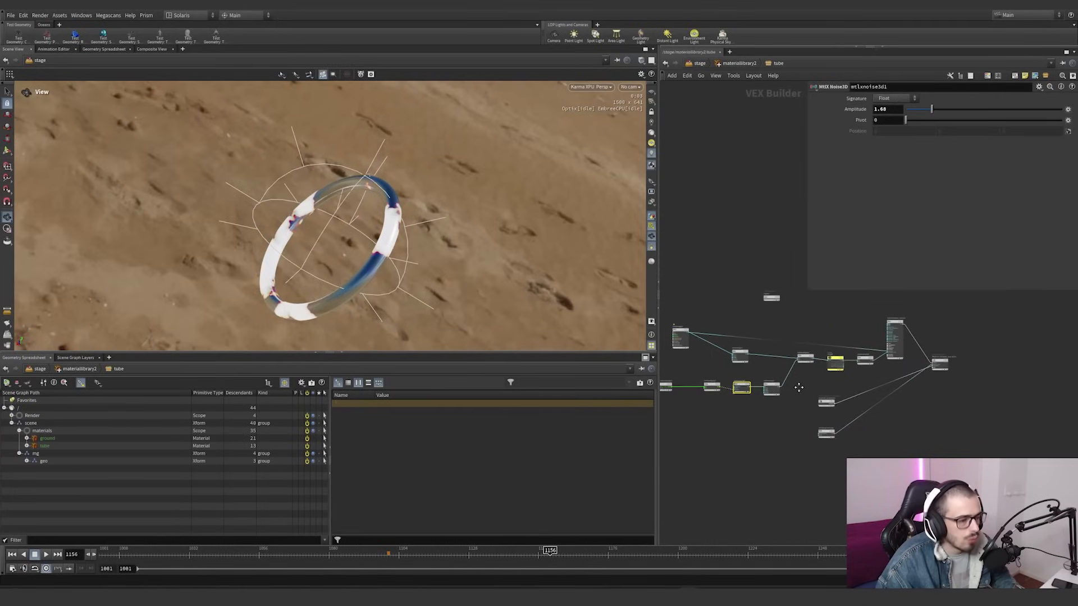
scroll(798, 388, "up", 3)
left_click(799, 375)
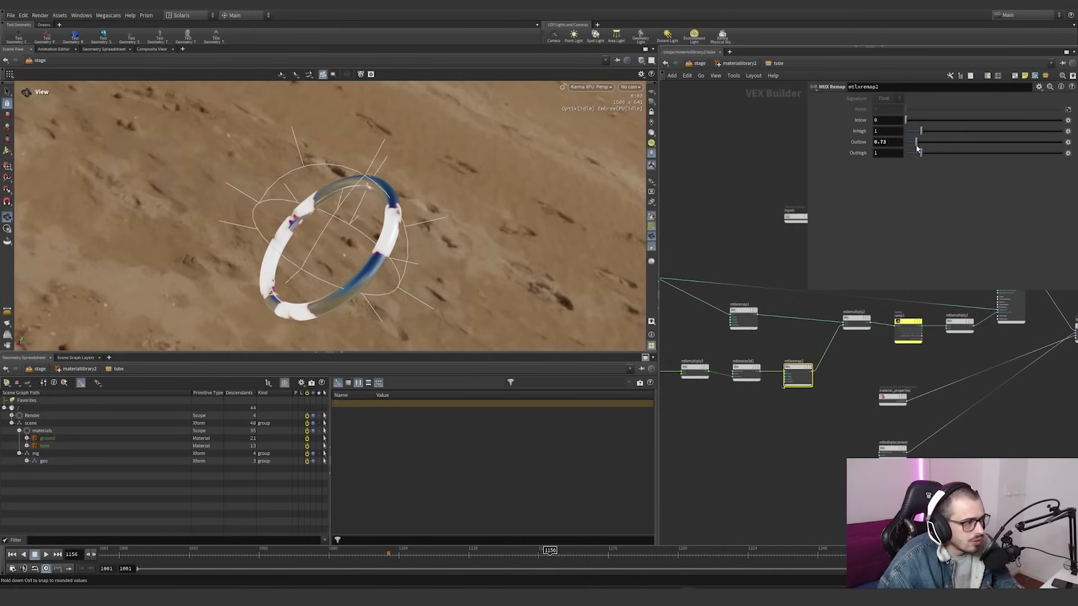
left_click_drag(918, 148, 909, 149)
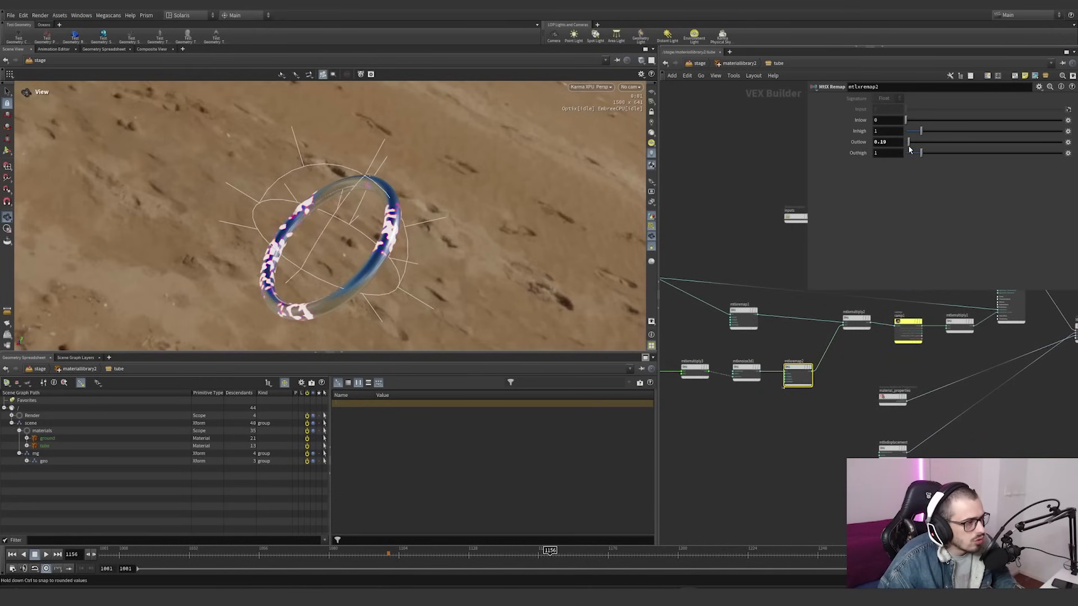
Set the Outlow of mtlxremap2 to 0.8
middle_click_drag(738, 414, 826, 403)
left_click(783, 359)
middle_click(893, 120)
middle_click_drag(893, 120, 977, 102)
left_click(885, 362)
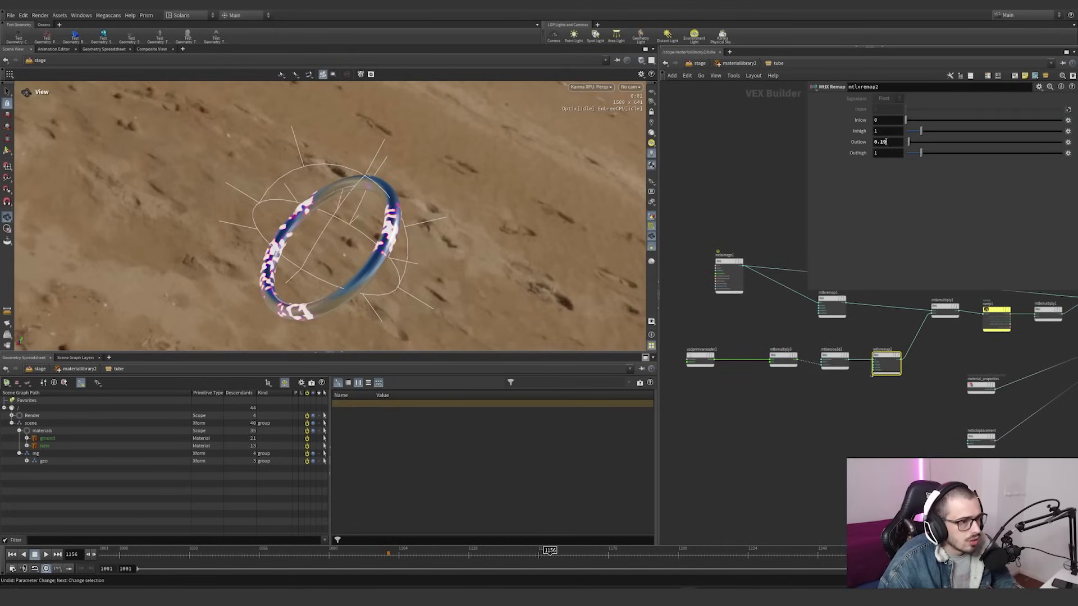
type("8")
key("Return")
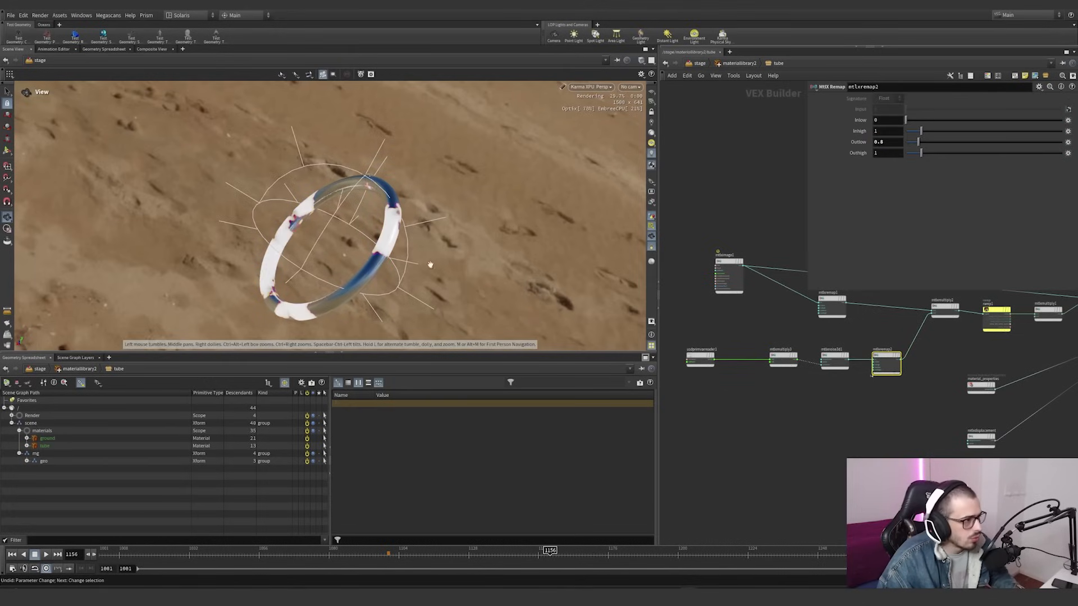
Cut the wire from mtlxremap2 to mtlxmultiply2 to compare the ring without noise, and restore the connection
middle_click_drag(918, 353, 859, 371)
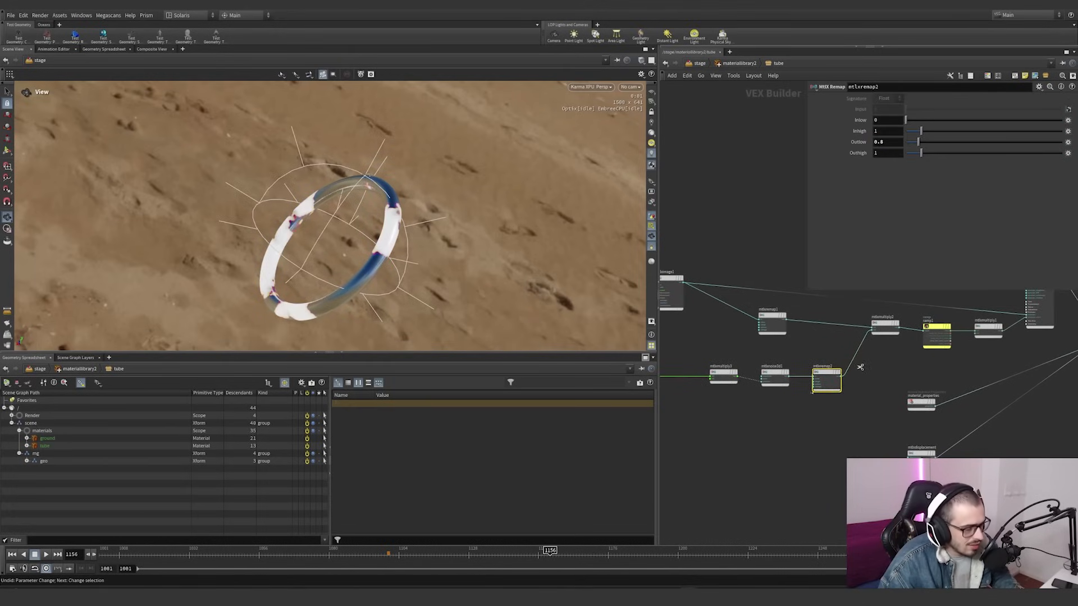
left_click_drag(860, 367, 836, 345)
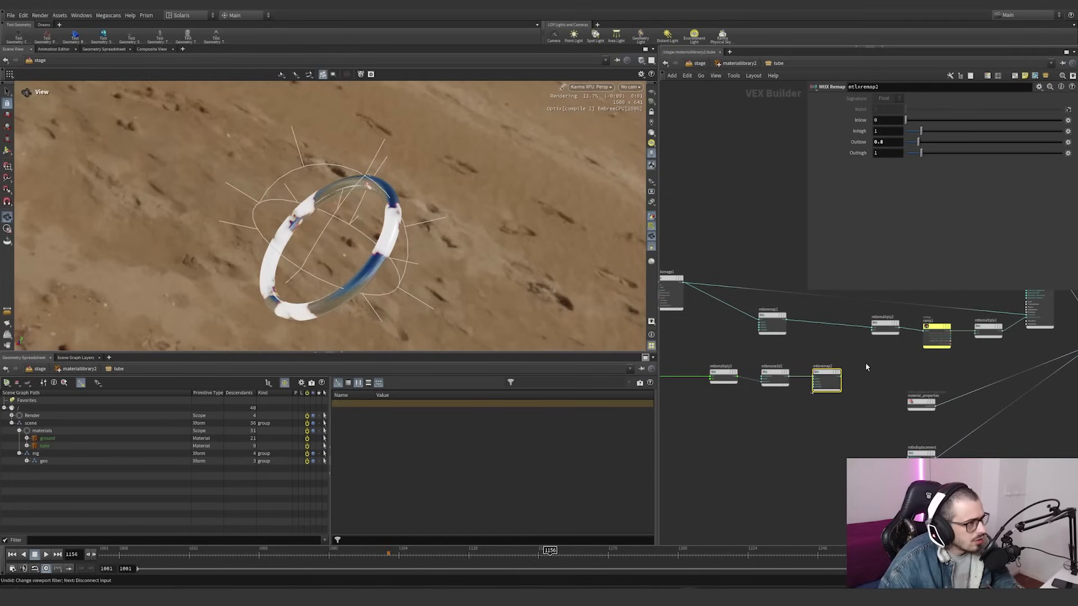
scroll(814, 351, "down", 2)
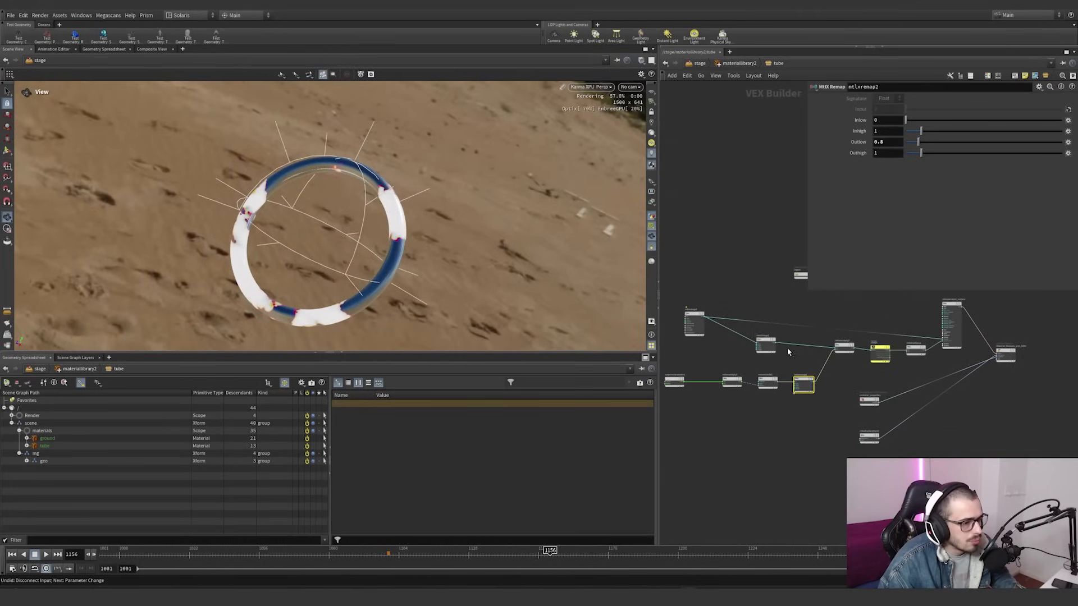
Inspect the flameMask.$F.exr texture path on mtlximage1 and open the image chooser at its sequence
left_click(693, 324)
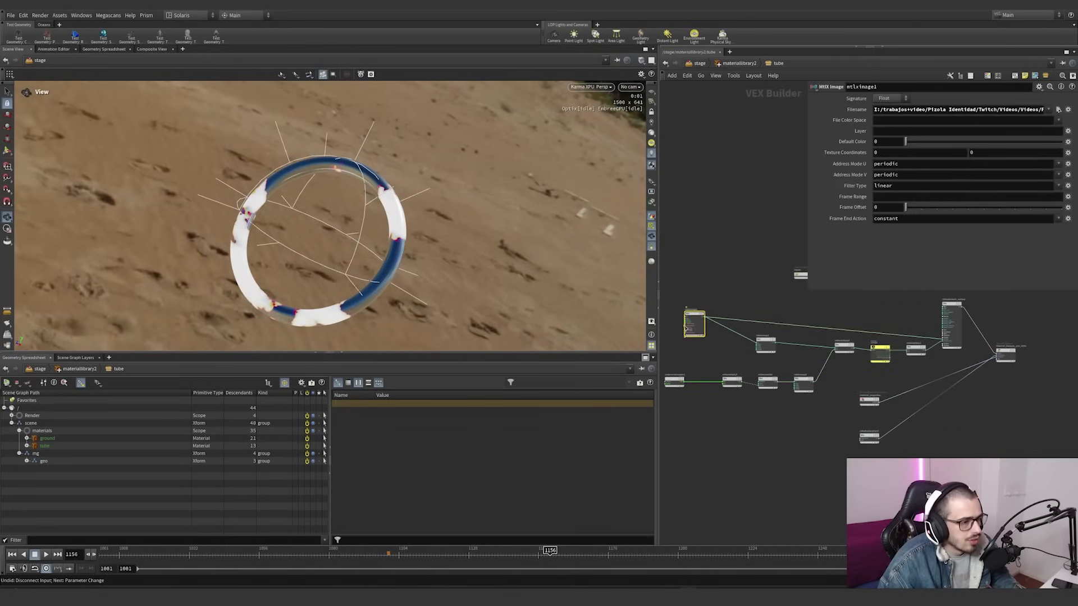
left_click_drag(980, 114, 1047, 110)
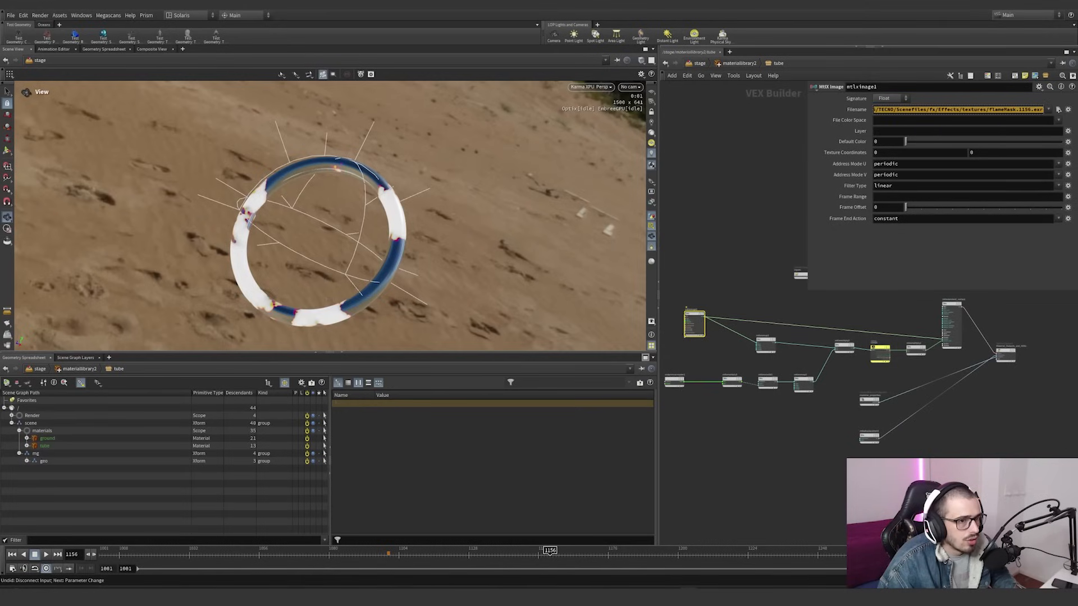
left_click(1016, 109)
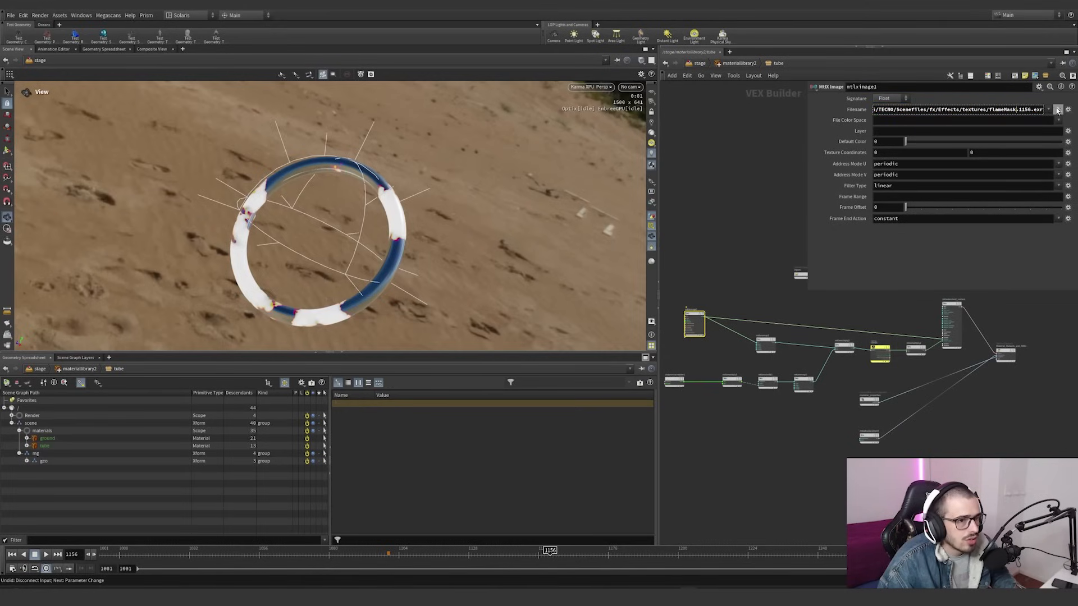
left_click(859, 113)
left_click_drag(874, 111, 1045, 110)
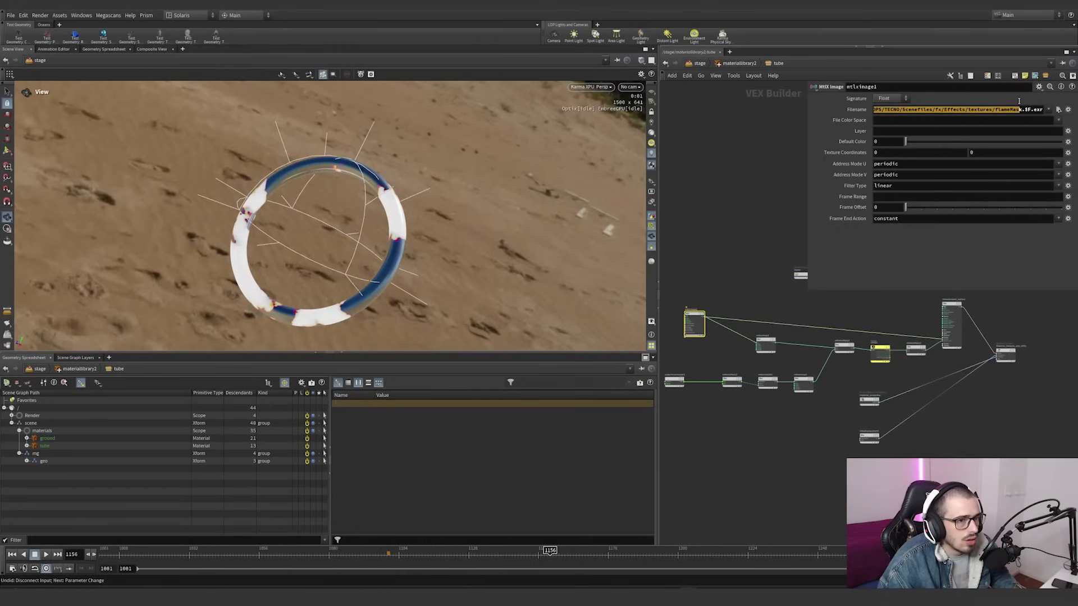
left_click(1058, 109)
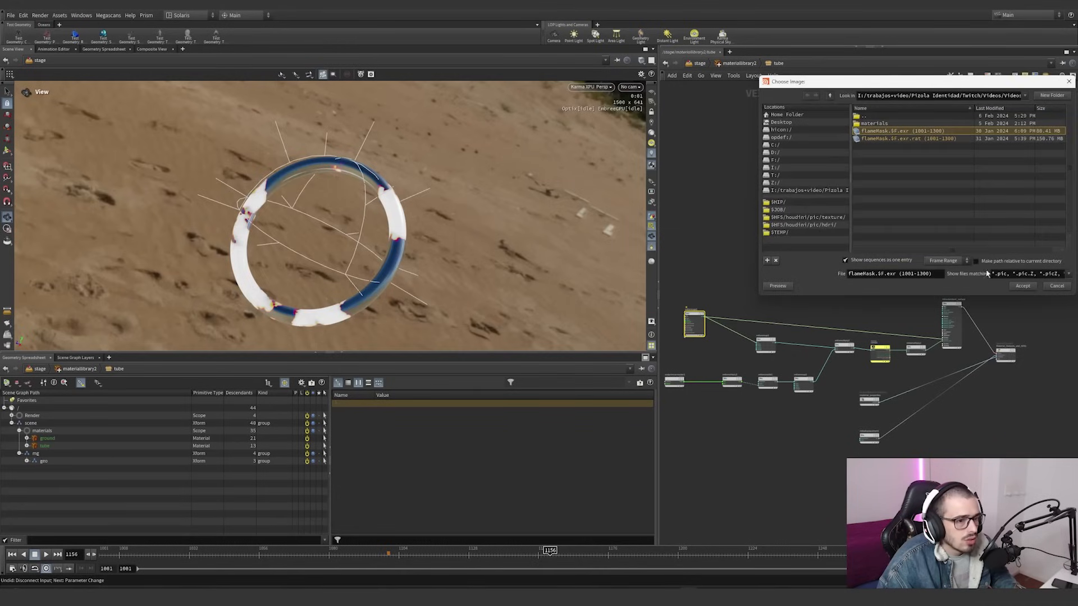
Choose the flameMask.$F.exr sequence for mtlximage1 with its path relative to the current directory, and check the filename
left_click(1022, 286)
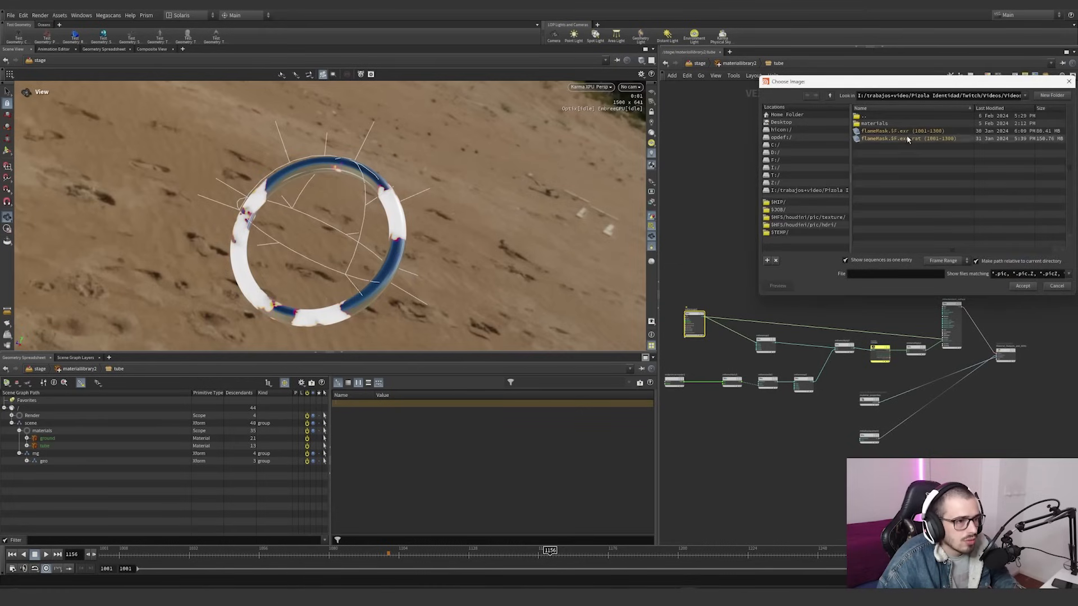
left_click(1022, 286)
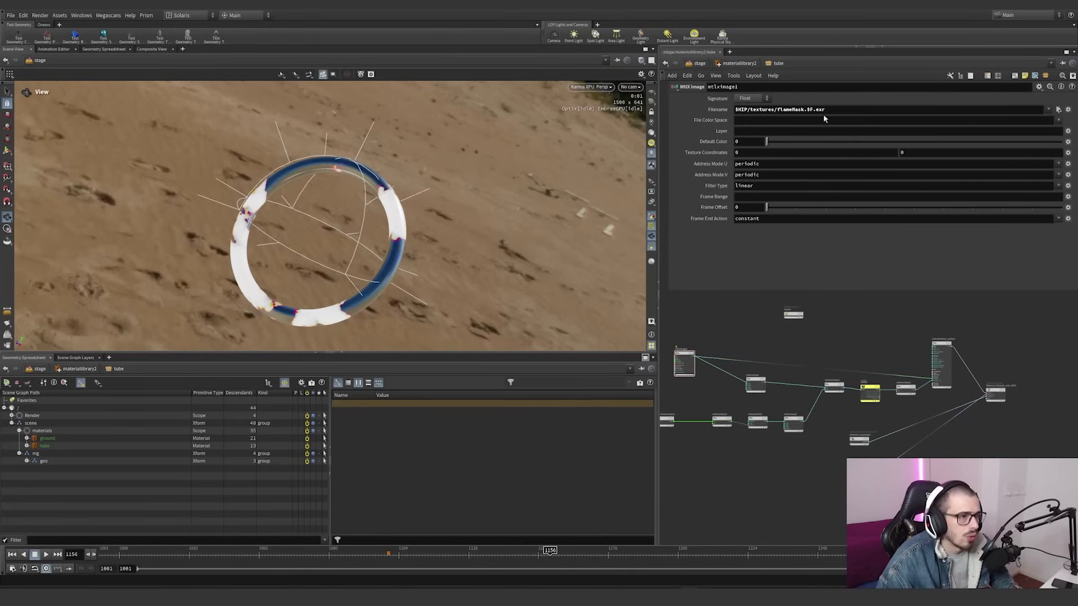
left_click_drag(823, 111, 733, 119)
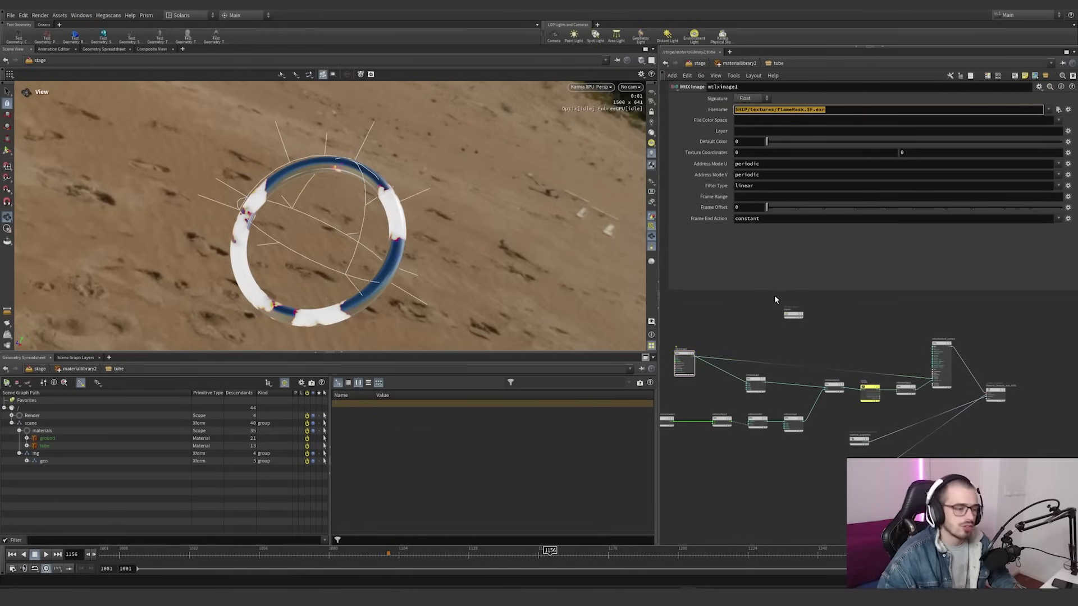
Review the input and output range of mtlxremap1, which remaps the flame mask, alongside the rendered ring
left_click(732, 319)
middle_click_drag(722, 356, 697, 317)
left_click(730, 343)
scroll(746, 350, "up", 5)
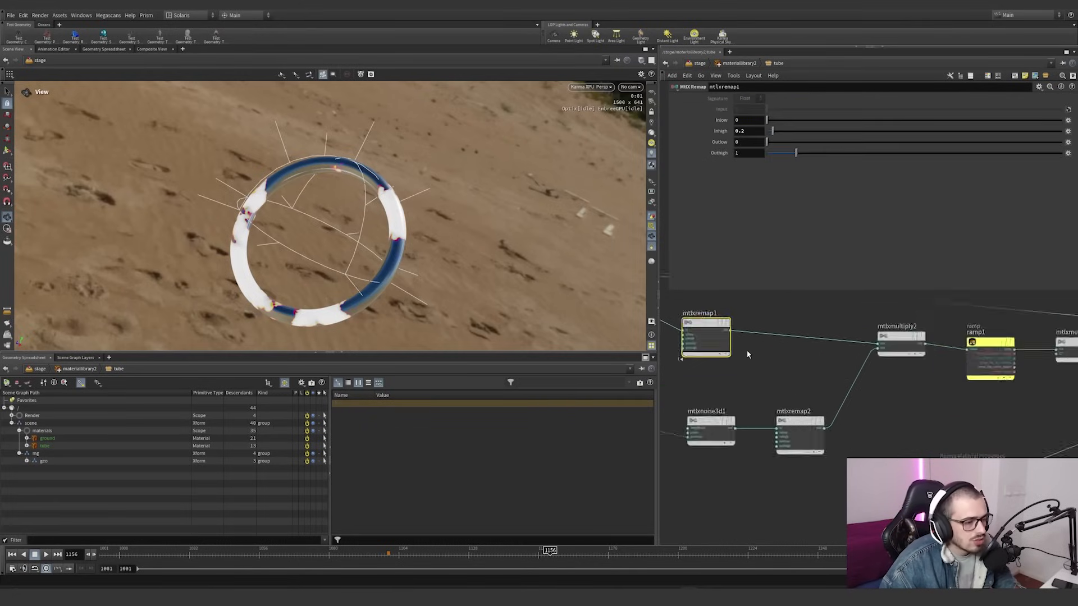
middle_click_drag(773, 369, 794, 392)
mouse_move(774, 136)
left_mouse_down()
mouse_move(786, 135)
mouse_move(773, 135)
left_mouse_up()
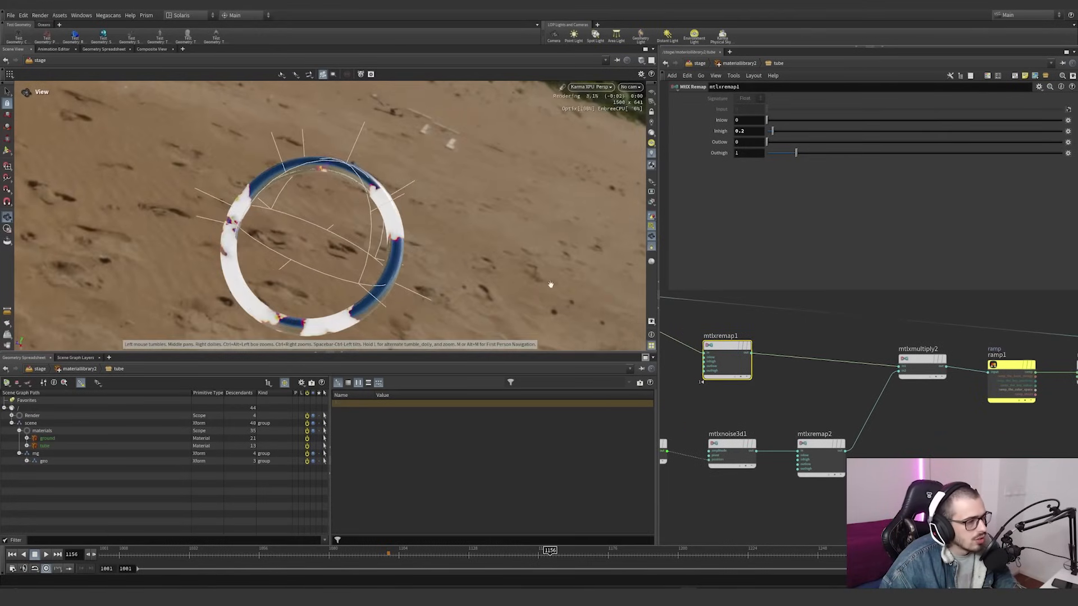
Try removing the blue point from ramp1's colour ramp to compare the flame colours, and undo the removal
scroll(779, 375, "down", 3)
scroll(905, 393, "up", 3)
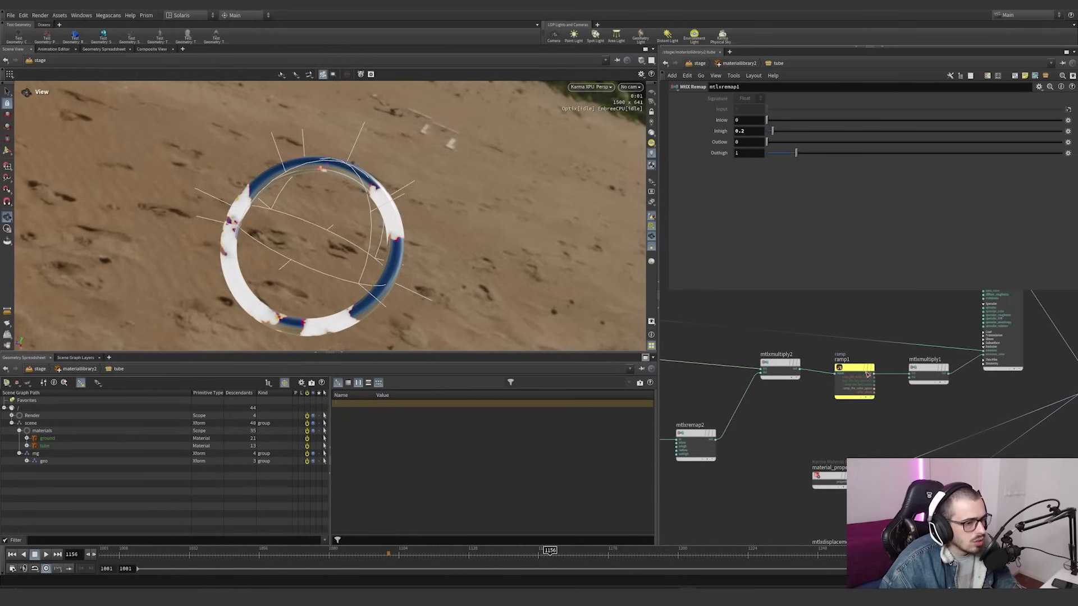
scroll(867, 374, "down", 4)
scroll(904, 366, "up", 2)
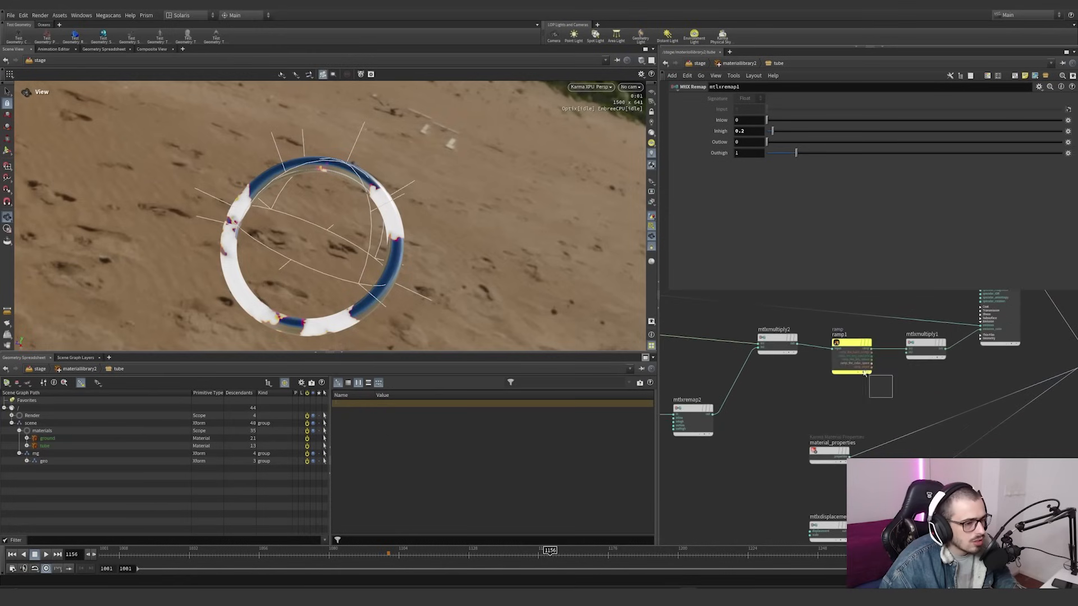
left_click(846, 347)
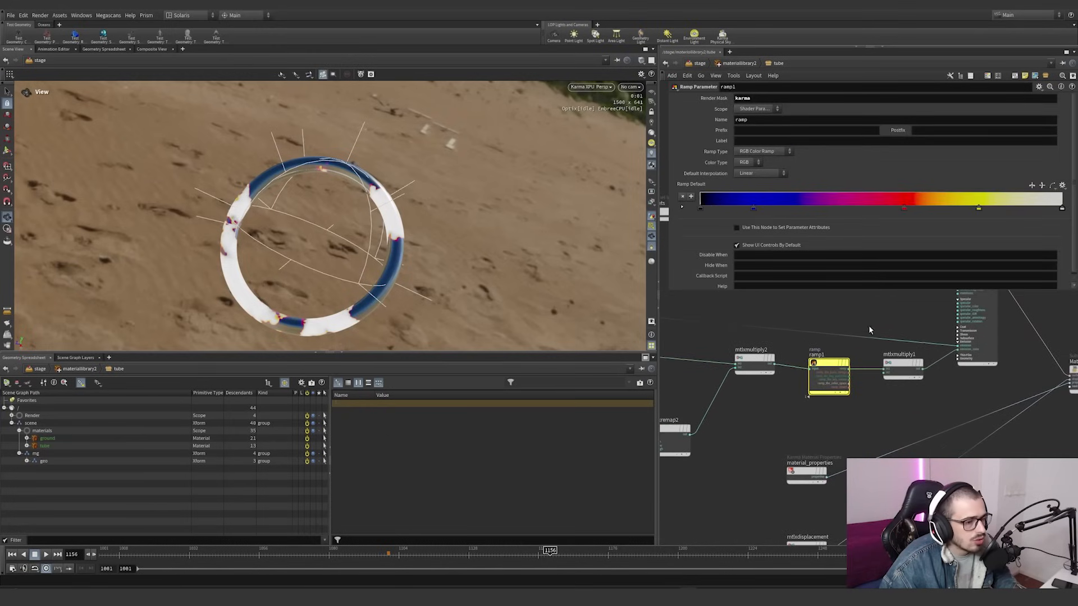
left_click_drag(793, 419, 856, 337)
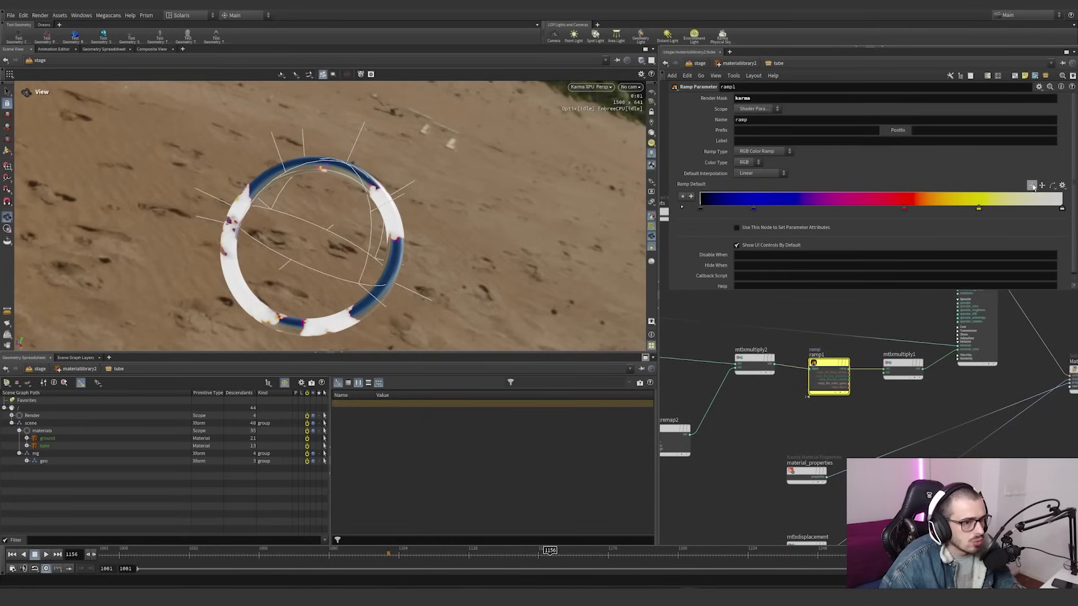
left_click_drag(753, 210, 972, 219)
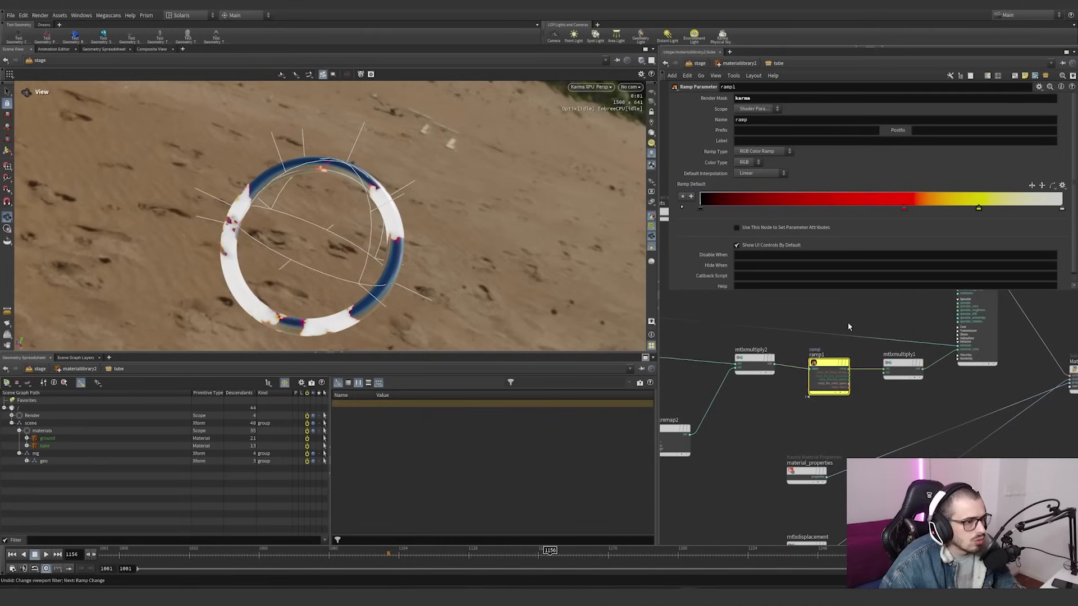
middle_click_drag(845, 327, 810, 352)
key("ctrl+z")
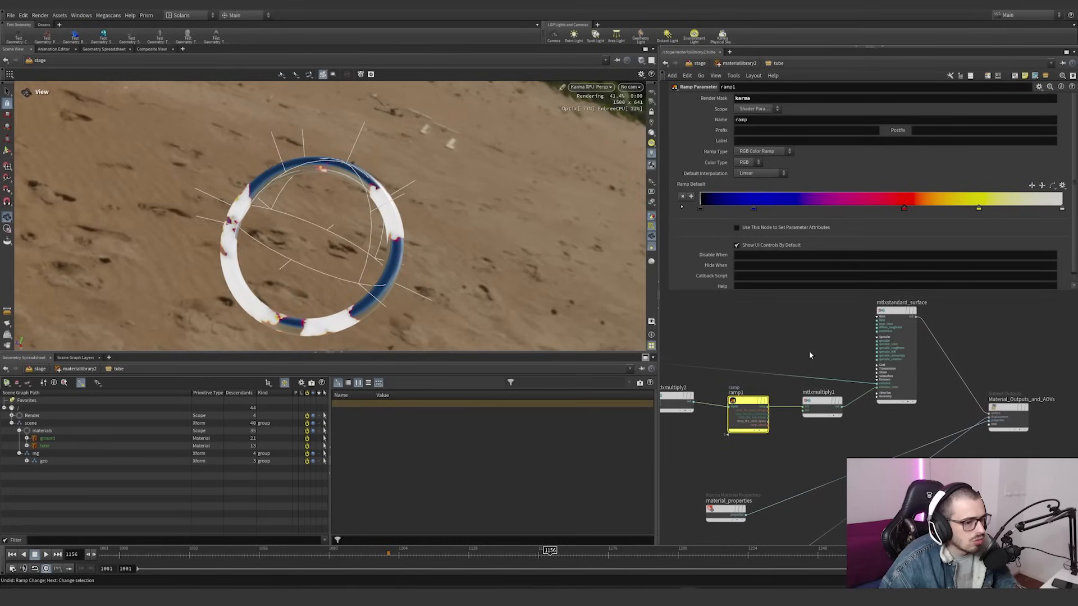
Try an Input 2 of 1 on mtlxmultiply1 to compare a weaker emission, and undo the change
left_click(823, 406)
middle_click(769, 121, "ctrl")
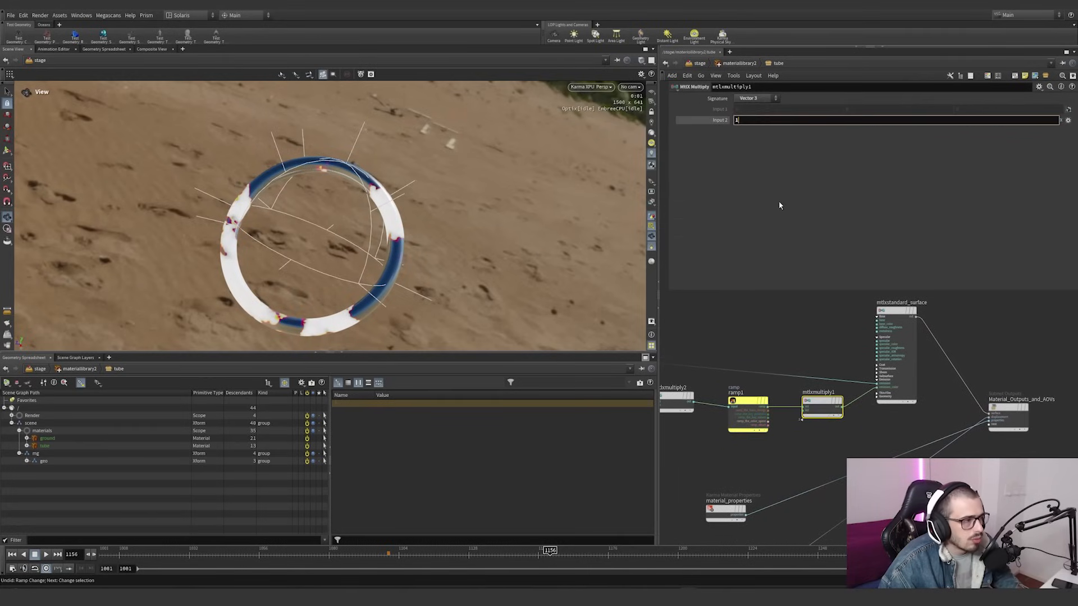
middle_click_drag(735, 122, 737, 152)
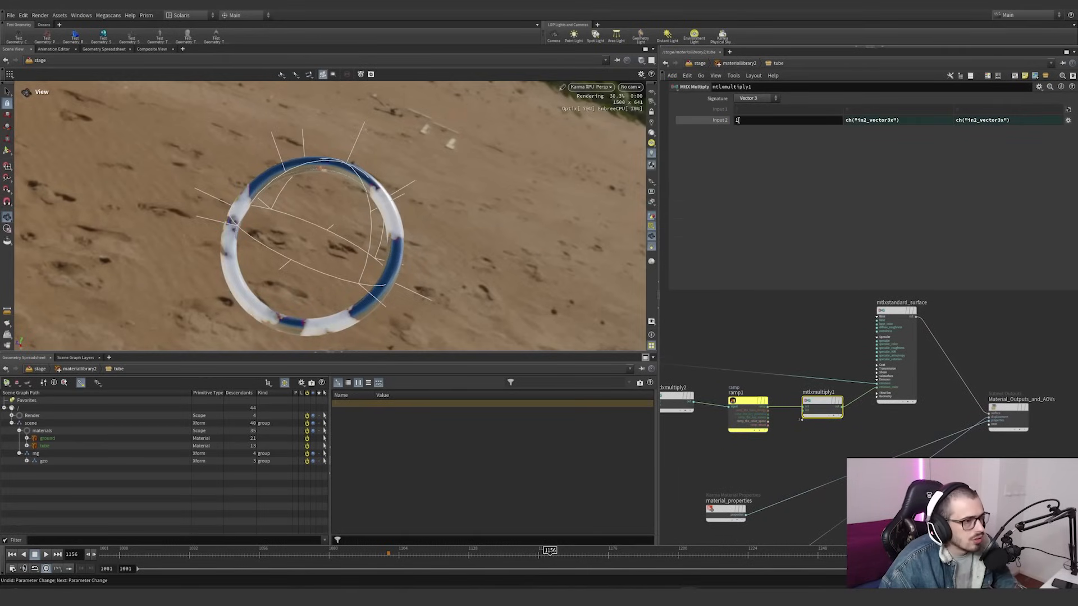
key("ctrl+z")
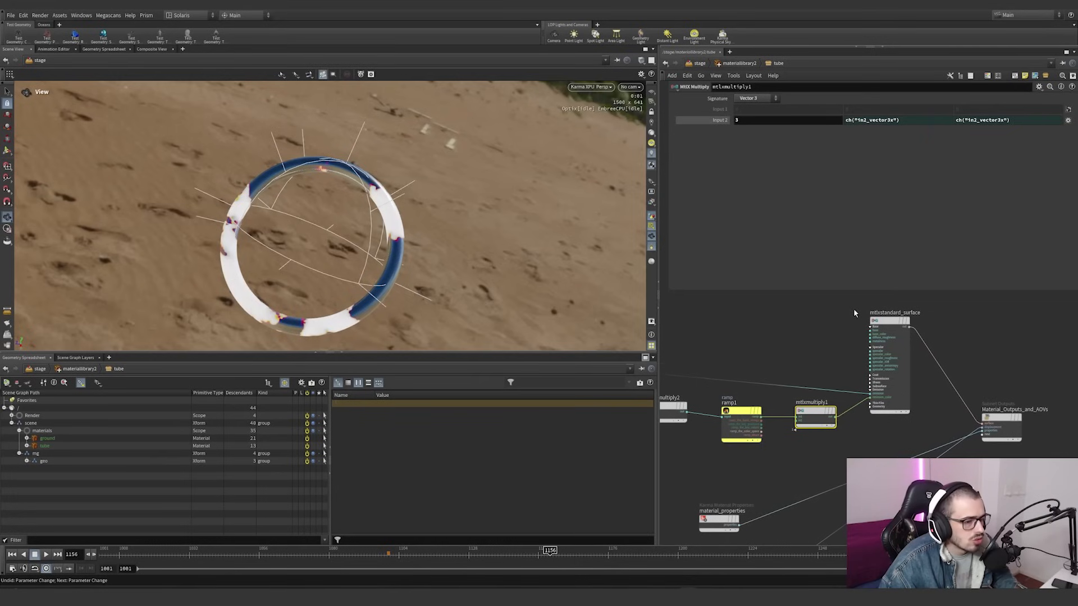
Cut the wire from mtlximage1 to mtlxstandard_surface to compare the ring without it, and restore the connection
left_click(906, 408)
key("y")
left_click_drag(806, 371, 795, 395)
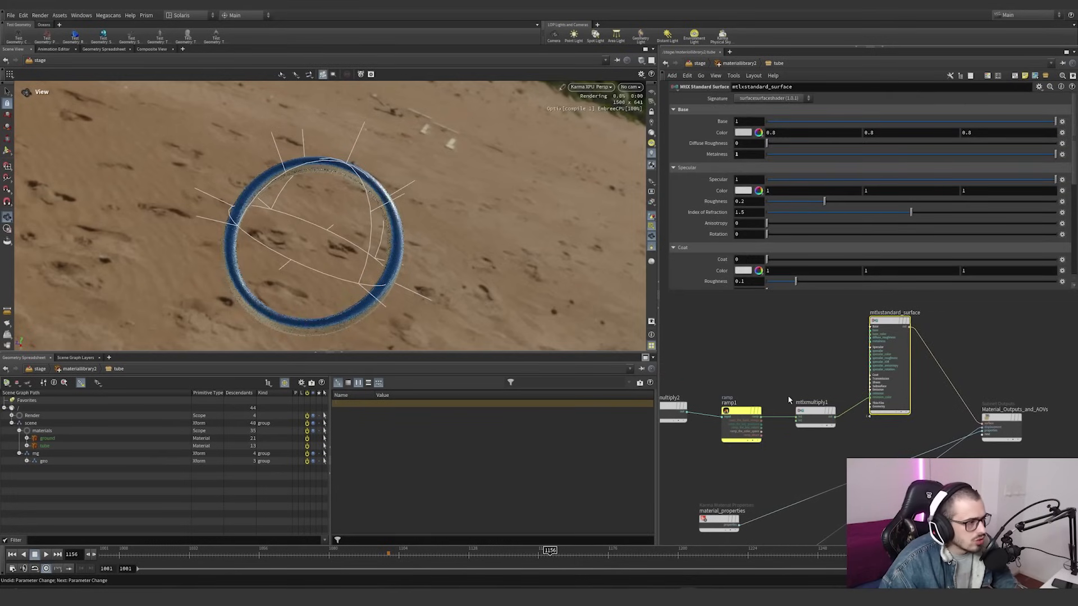
key("ctrl+z")
key("ctrl+z")
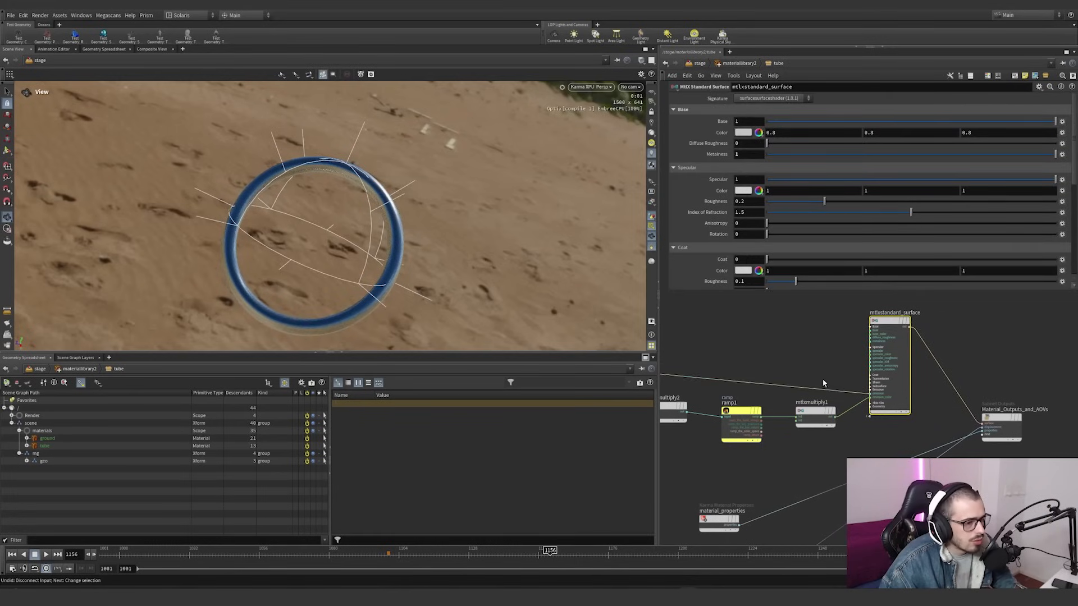
Leave the tube material and return through materiallibrary2 to the stage network
middle_click_drag(785, 455, 821, 446)
scroll(754, 410, "down", 3)
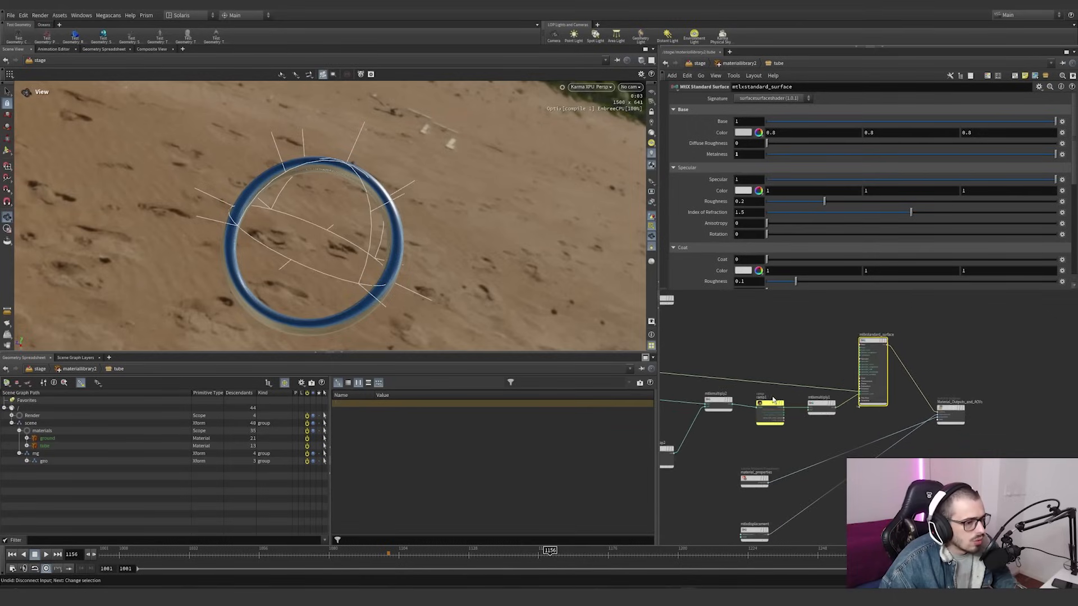
middle_click_drag(783, 372, 909, 358)
key("u")
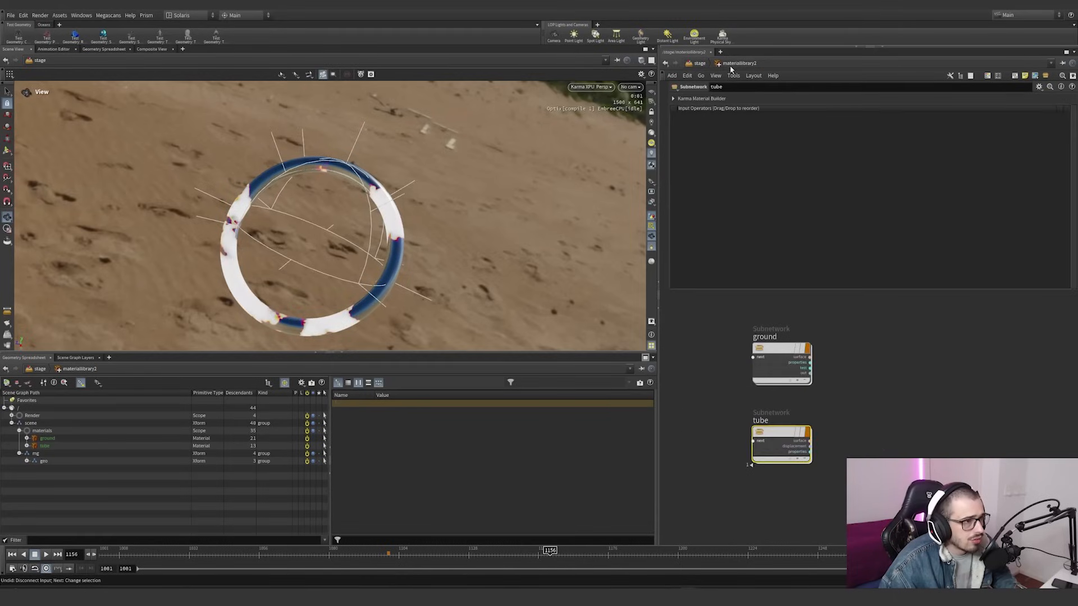
key("u")
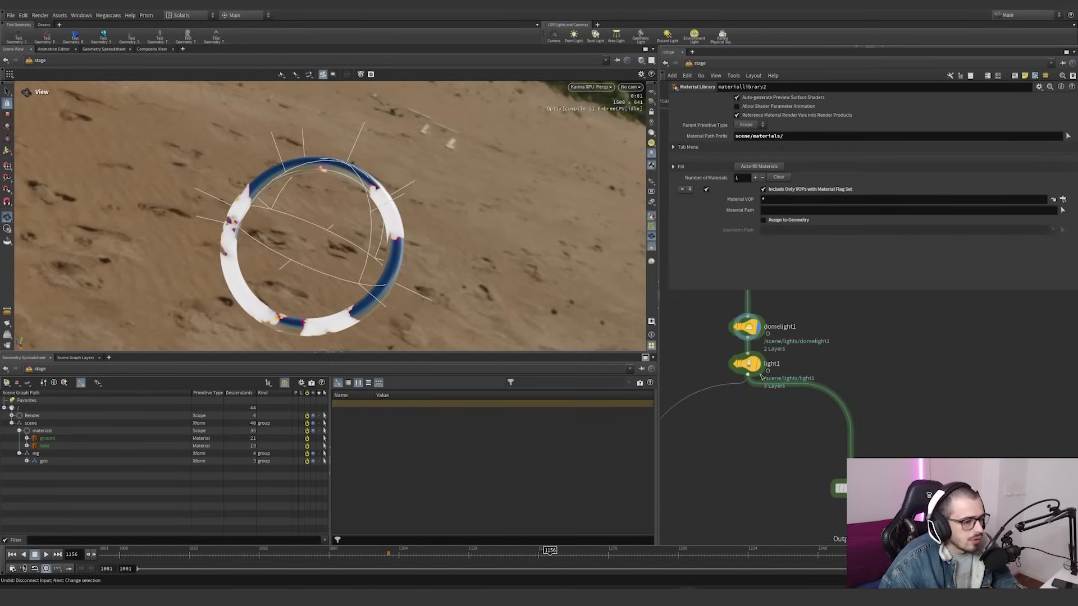
Check the dicing quality of rendergeometrysettings1 and reactivate that node together with sopimport1, which imports the ground
middle_click_drag(778, 371, 777, 423)
scroll(749, 370, "up", 4)
scroll(767, 439, "down", 2)
scroll(727, 382, "up", 4)
middle_click_drag(728, 382, 727, 447)
left_click(742, 362)
scroll(732, 219, "down", 3)
scroll(731, 221, "down", 5)
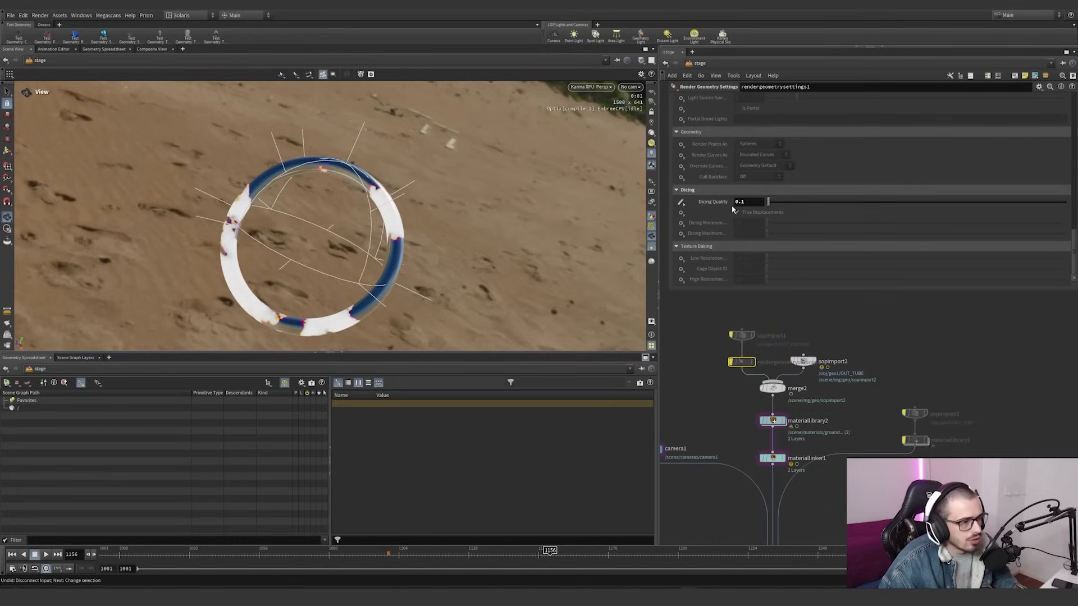
left_click(740, 335, "shift")
left_click(727, 326)
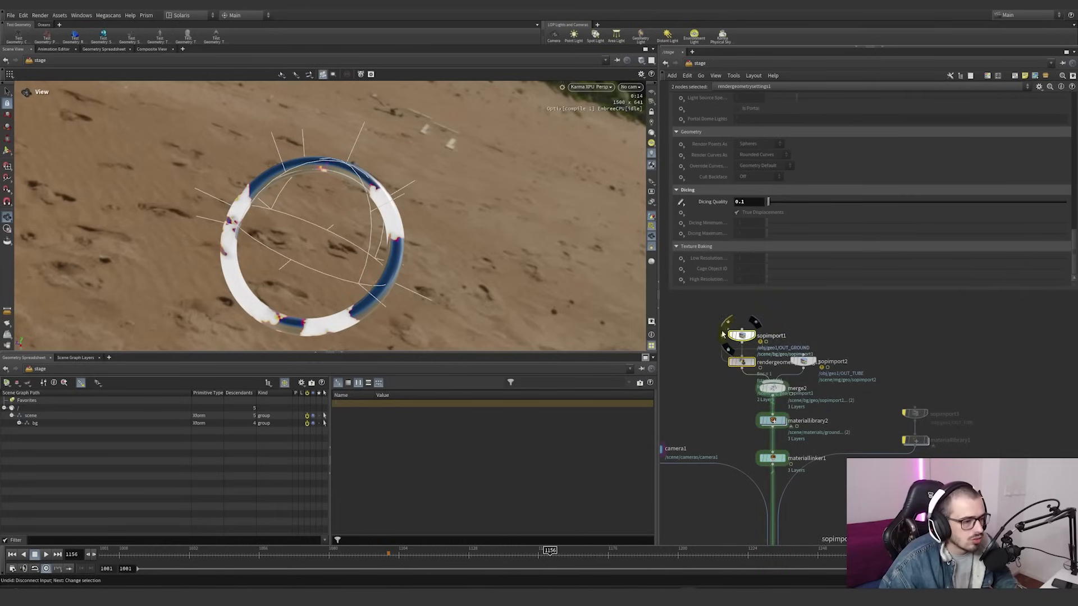
Open the ground material in materiallibrary2 and select its three texture image nodes
scroll(739, 380, "down", 3)
scroll(782, 403, "up", 2)
middle_click_drag(782, 403, 774, 349)
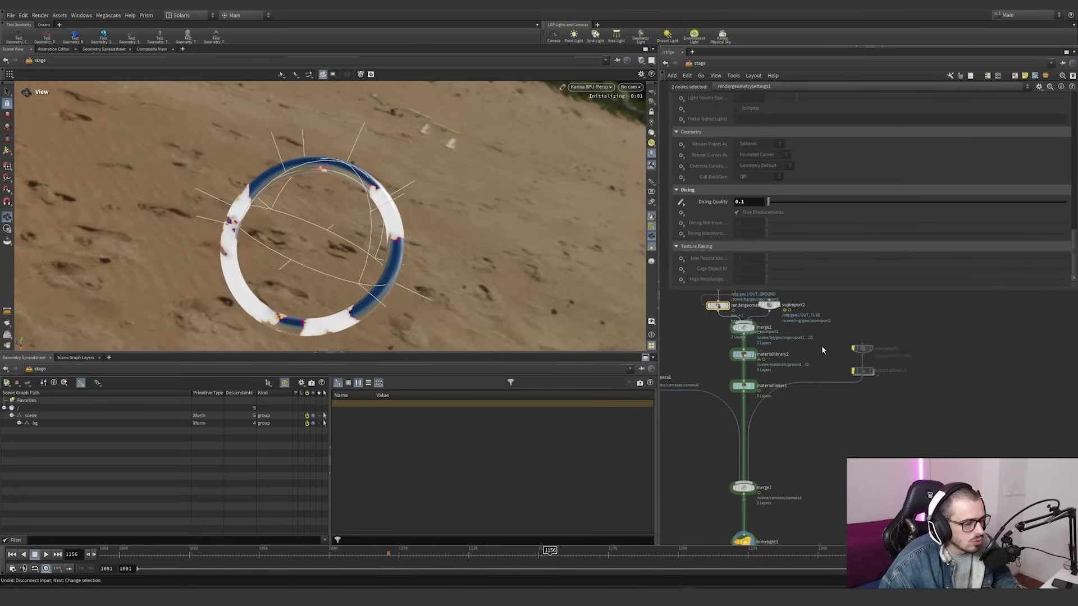
double_click(744, 355)
double_click(792, 359)
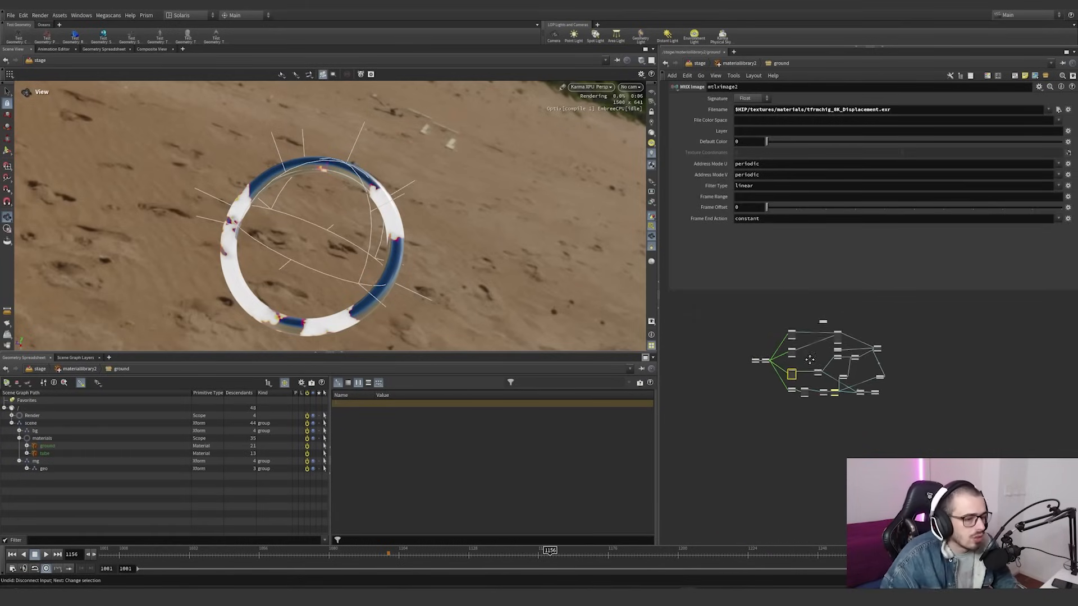
scroll(859, 371, "up", 5)
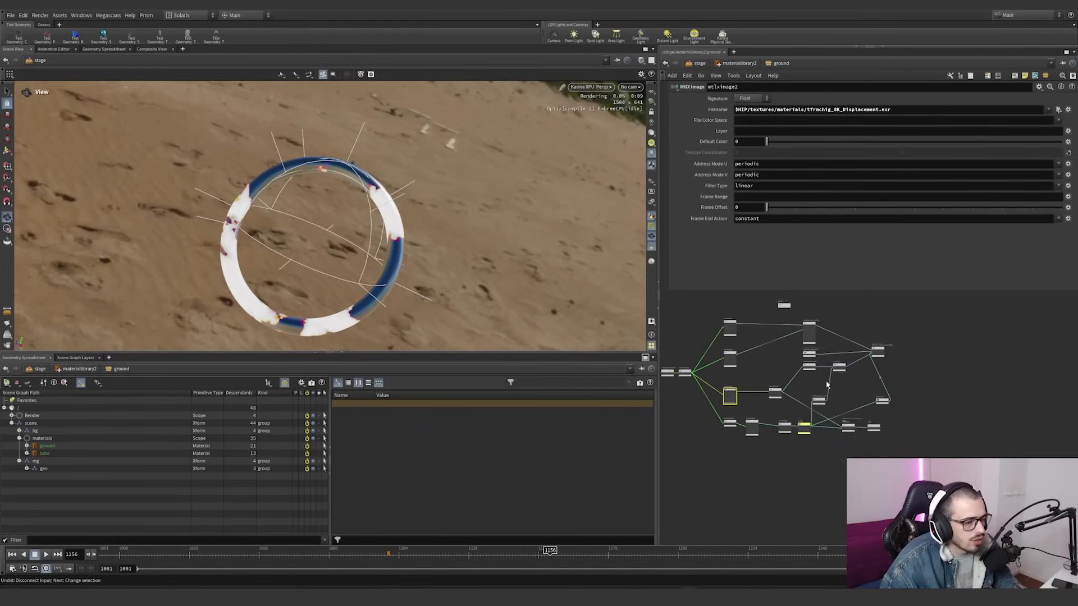
scroll(826, 379, "up", 5)
scroll(782, 377, "down", 2)
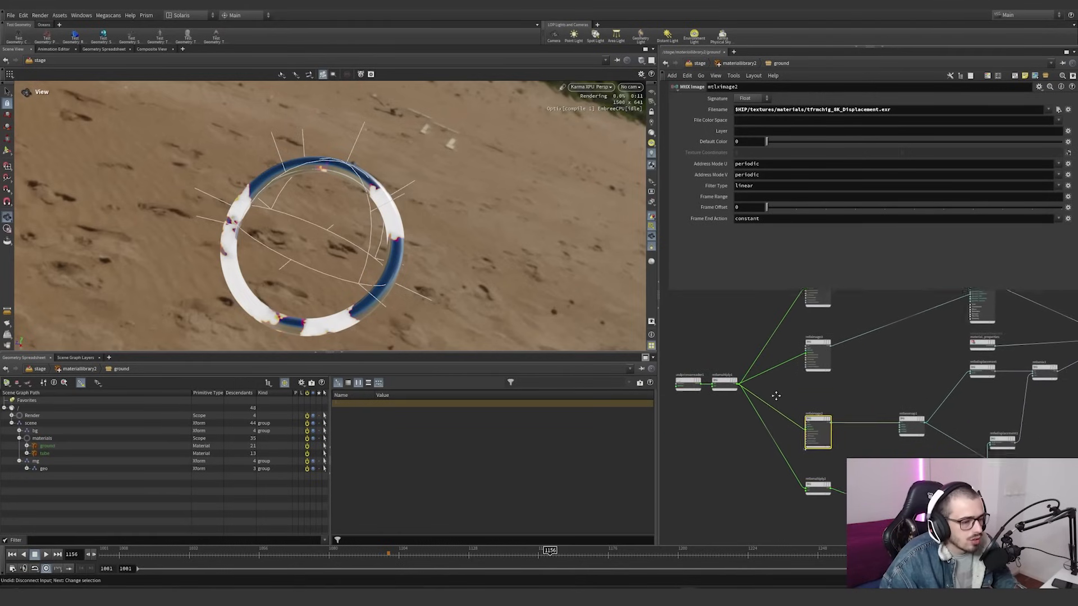
left_click_drag(845, 450, 795, 303)
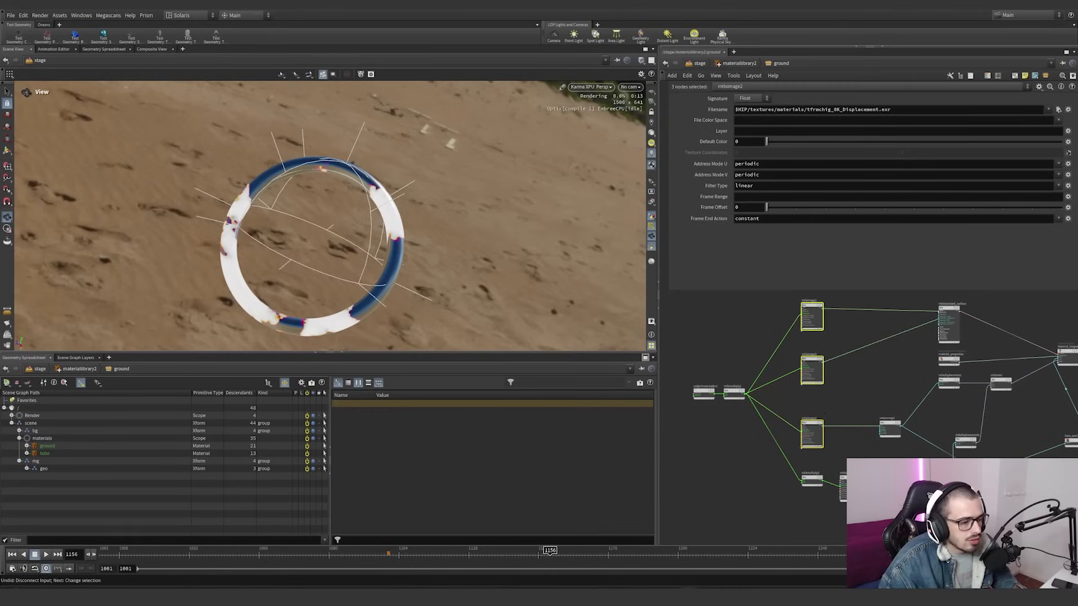
middle_click_drag(854, 445, 842, 472)
Inspect the albedo texture path on mtlximage1 and view its materials folder in the image chooser without choosing a file
left_click(811, 344)
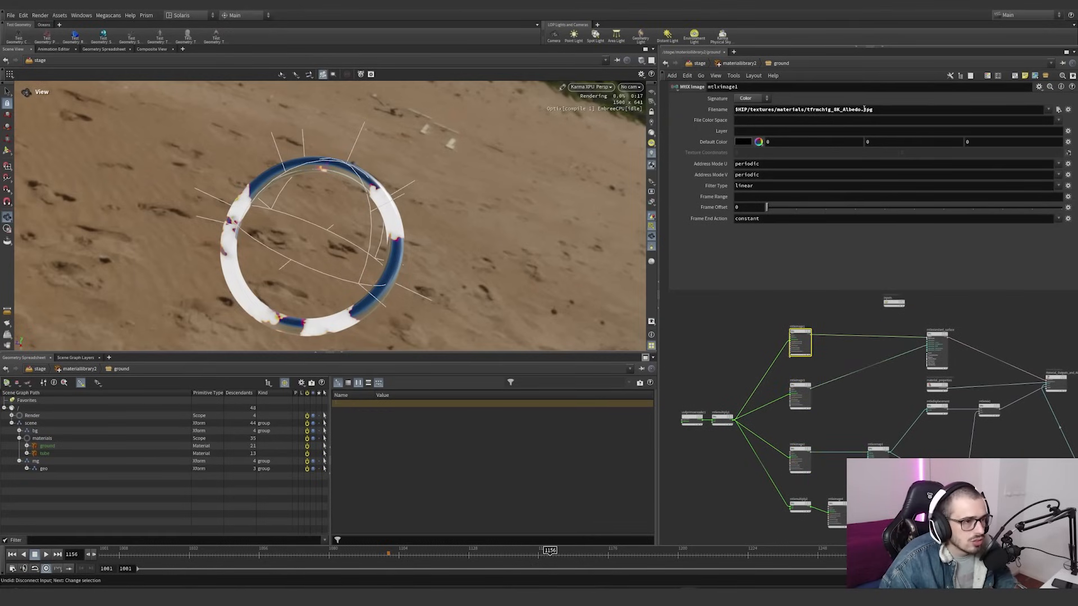
left_click(1056, 109)
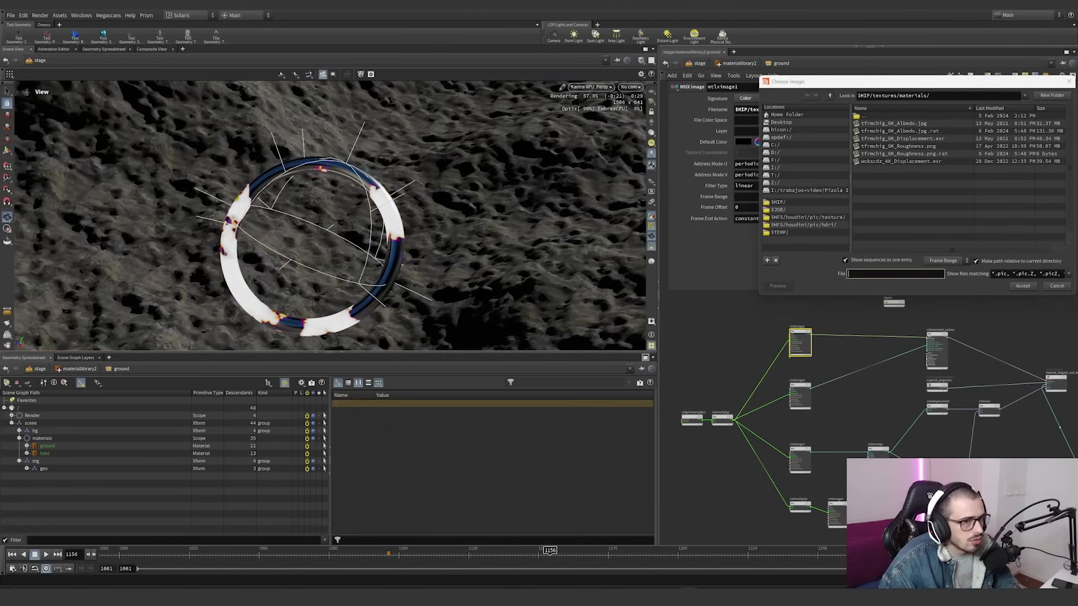
left_click(1069, 81)
Examine the displaced ground's texture and relief up close in the Karma render
middle_click_drag(481, 109, 524, 265)
scroll(494, 253, "up", 5)
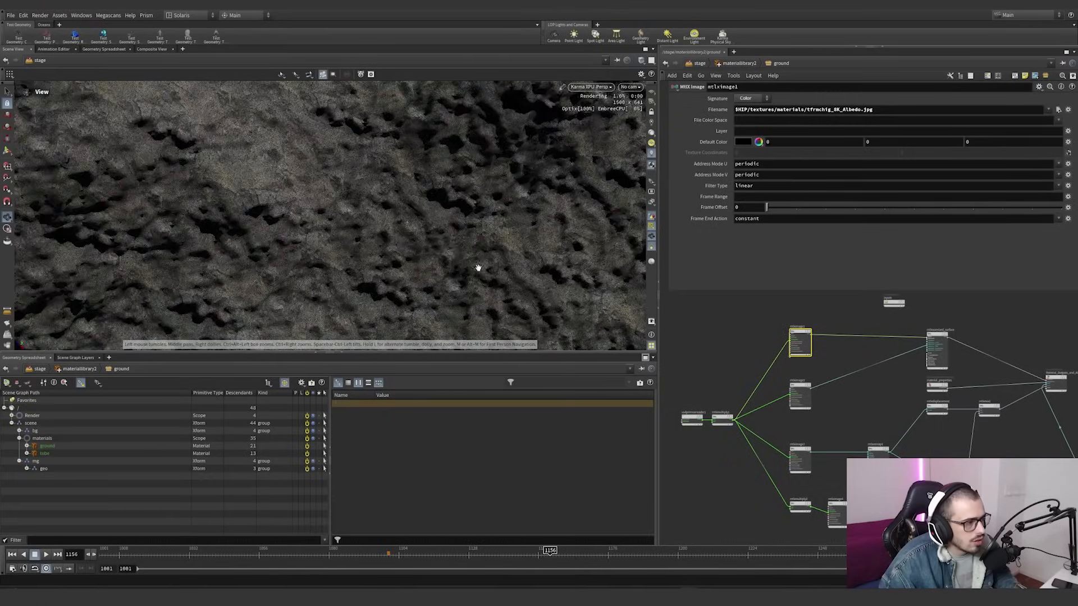
left_click_drag(478, 267, 472, 182)
left_click_drag(296, 166, 404, 240)
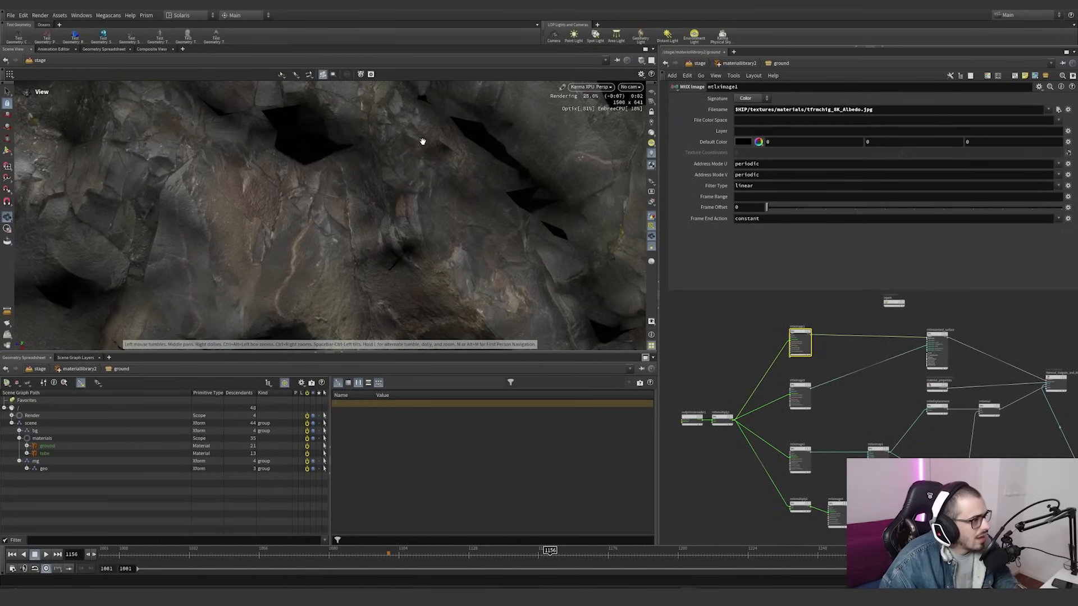
Review the ground's roughness texture and the mtlxmultiply1 multiplier against a wider view of the terrain, and return to the stage network
left_click(800, 396)
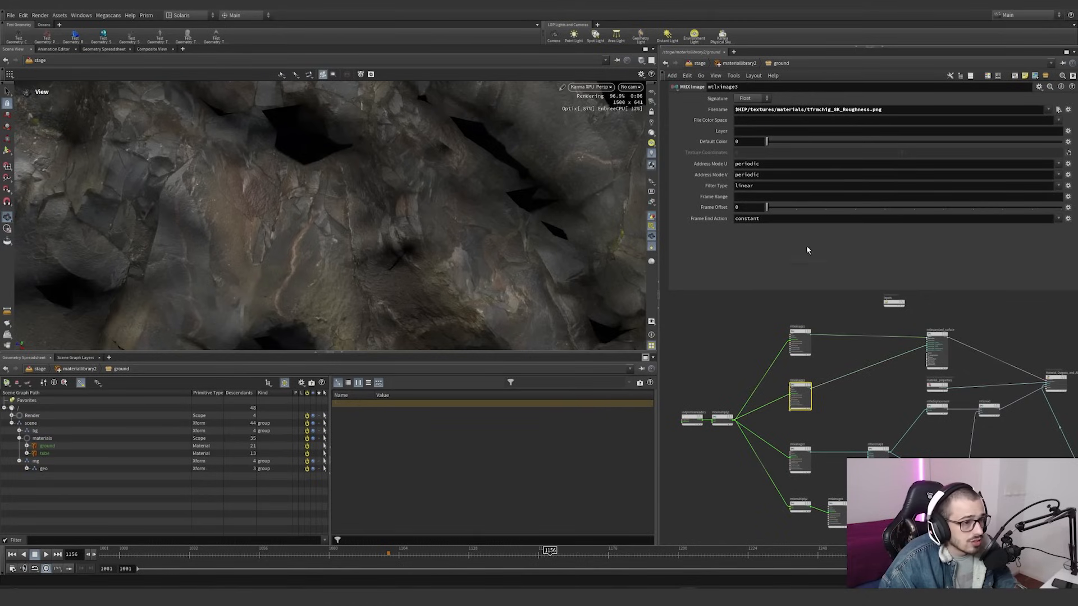
left_click(721, 419)
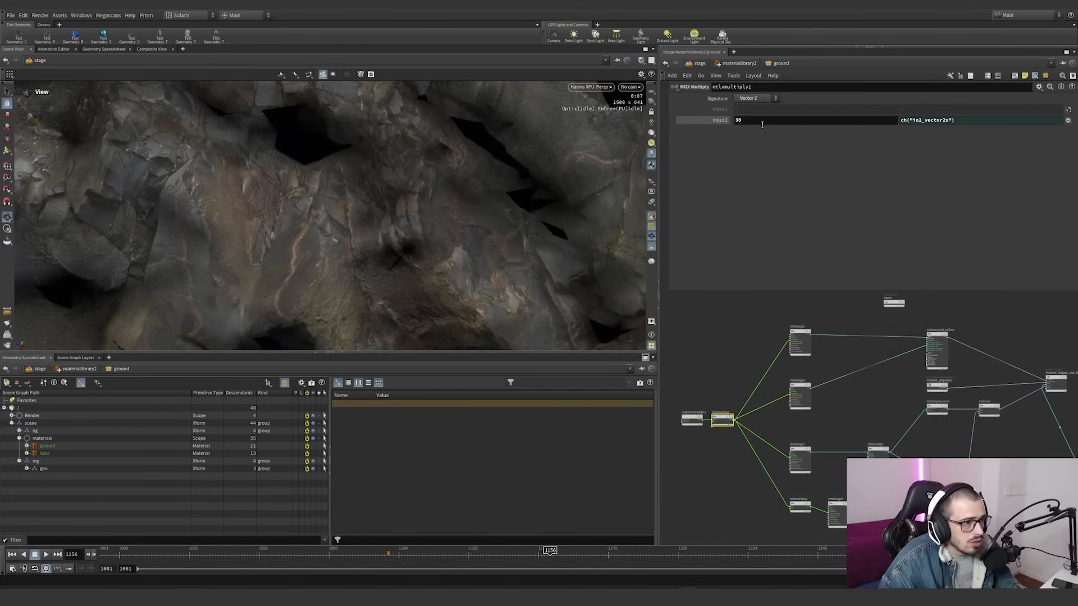
right_click_drag(385, 258, 578, 234)
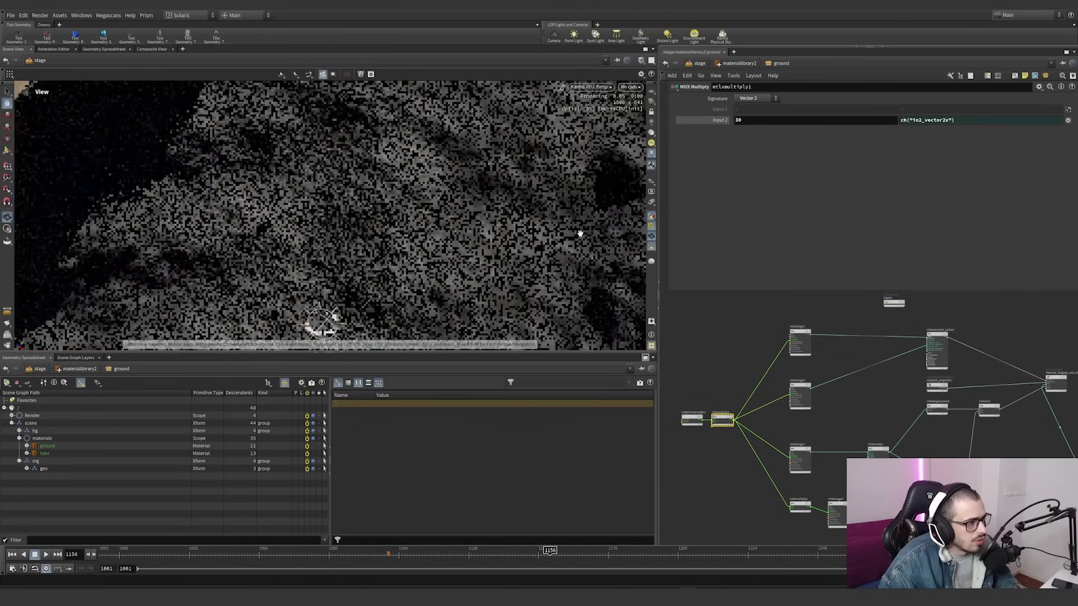
middle_click_drag(595, 234, 535, 212)
right_click_drag(469, 227, 517, 236)
scroll(770, 374, "down", 3)
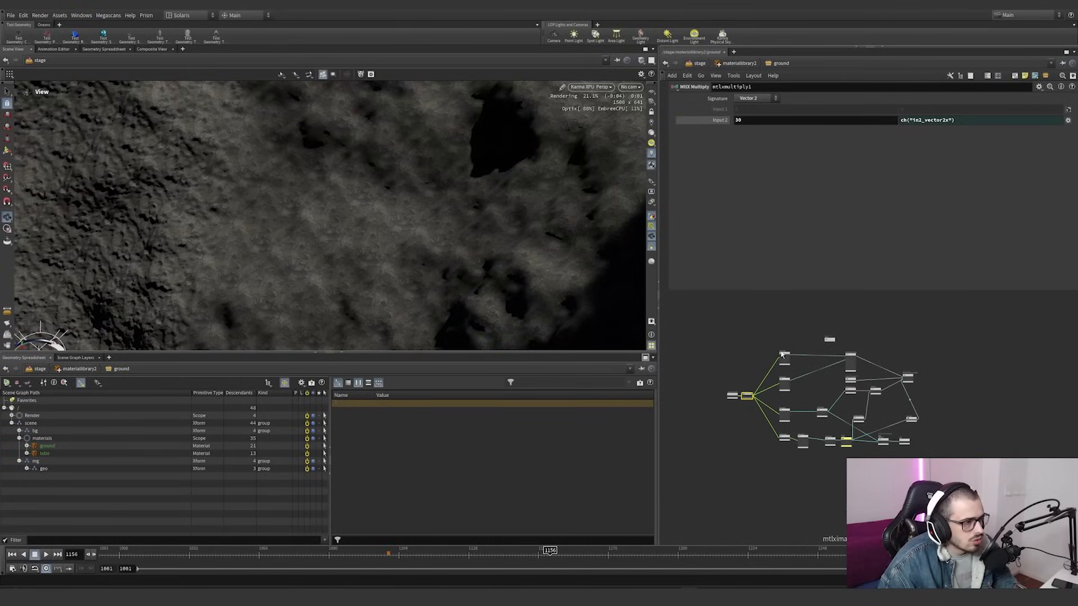
left_click(700, 64)
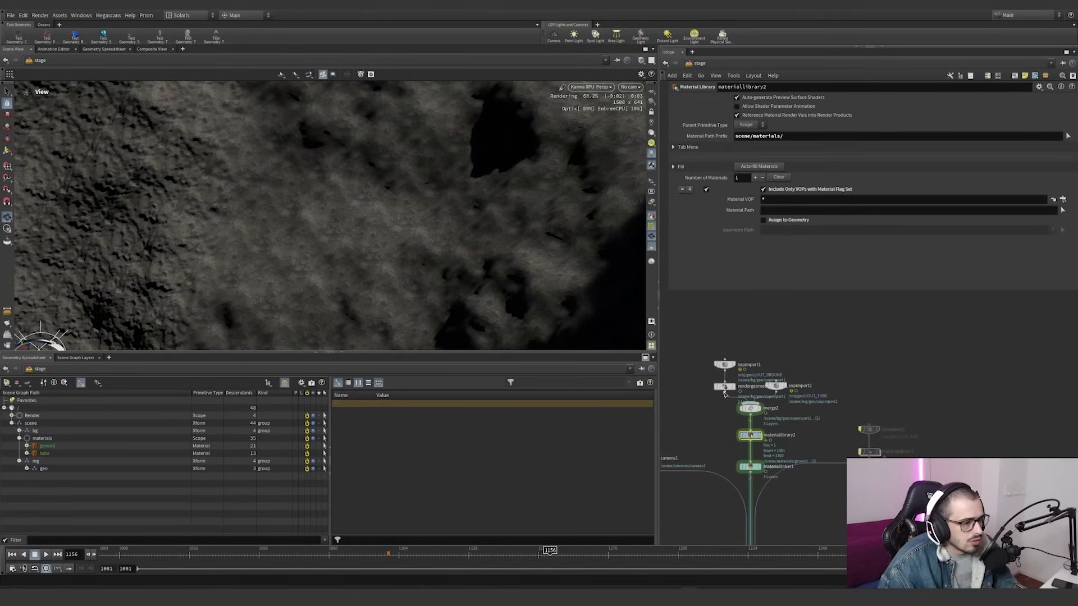
Set the ground's Dicing Quality to 0 in rendergeometrysettings1
left_click(724, 386)
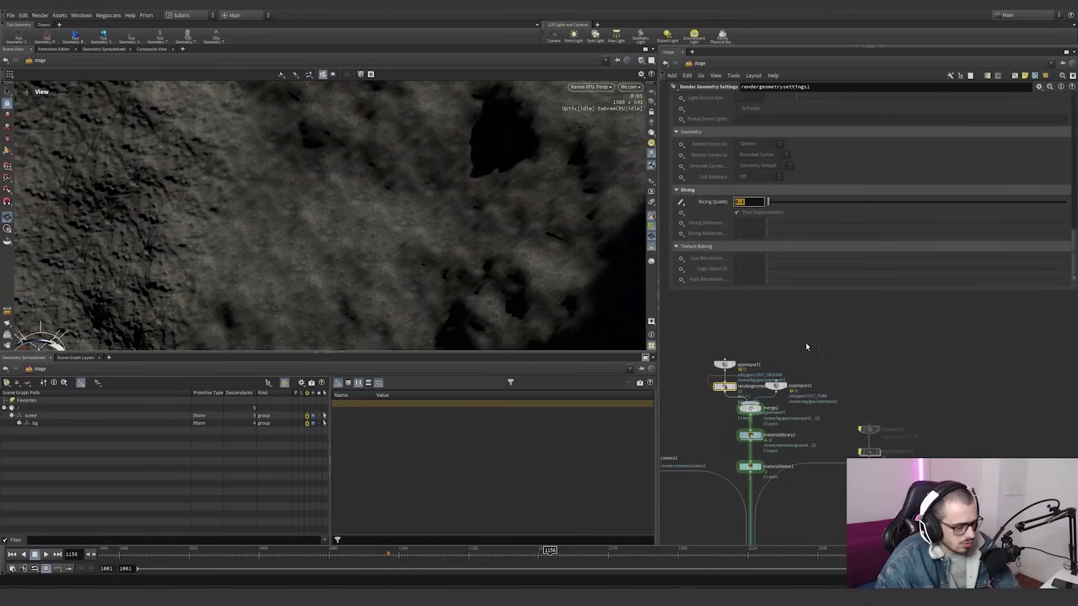
left_click(733, 386)
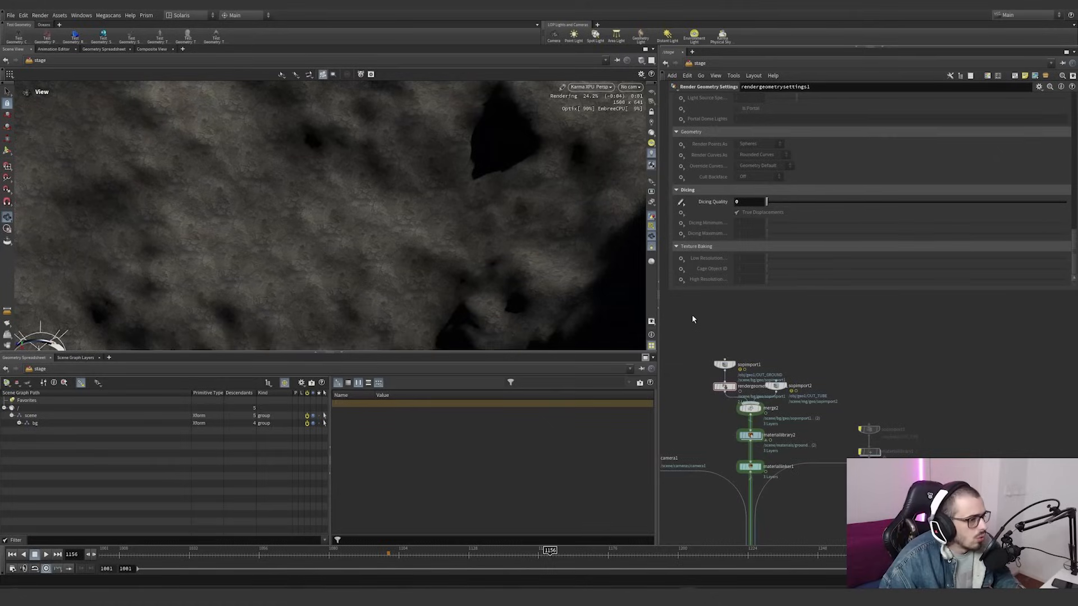
In the ground material, try mtlxmultiply1's Input 2 at 1 against a wider terrain view, and set it to 30
double_click(751, 436)
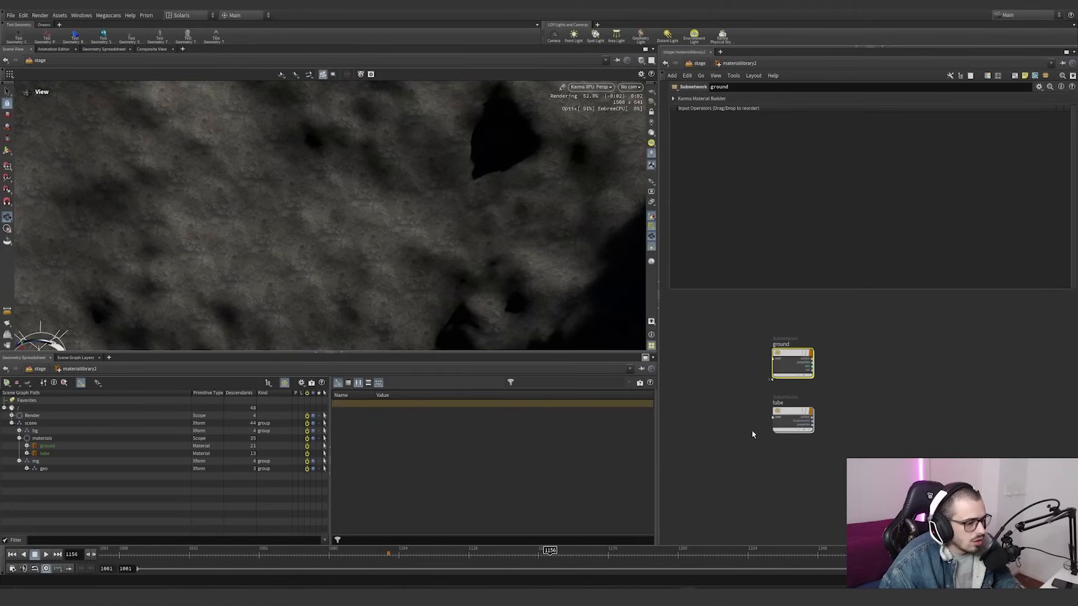
double_click(788, 358)
scroll(787, 378, "up", 5)
scroll(796, 386, "down", 3)
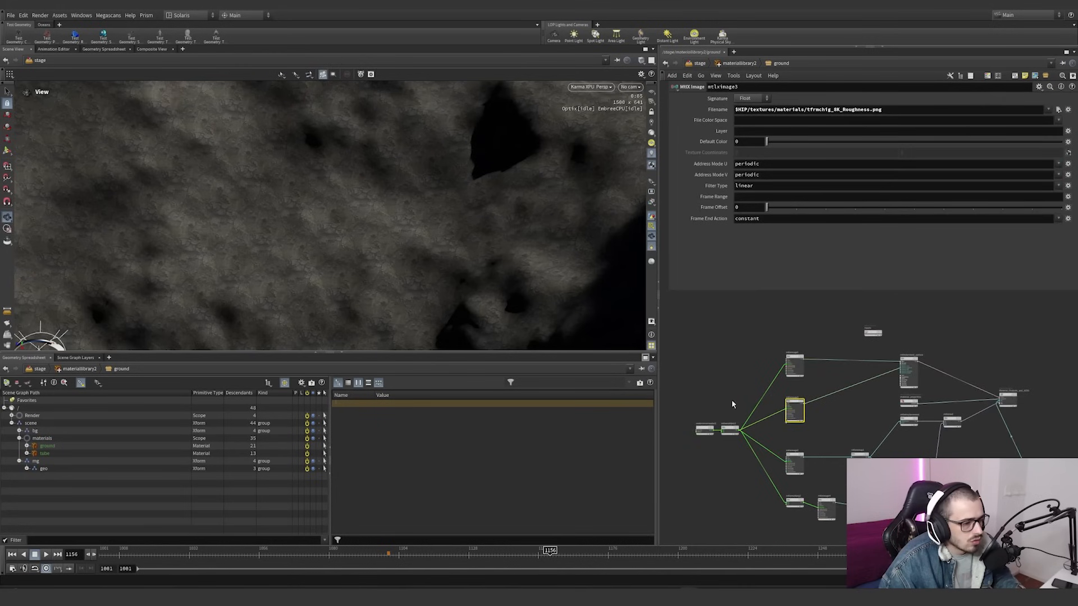
type("1")
key("Return")
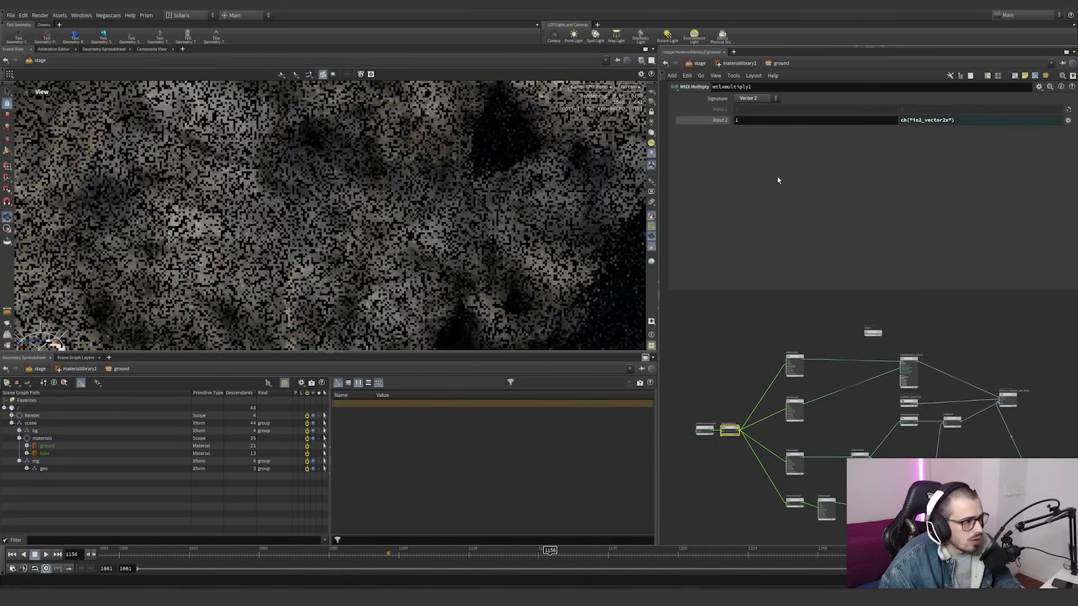
right_click_drag(475, 224, 226, 305)
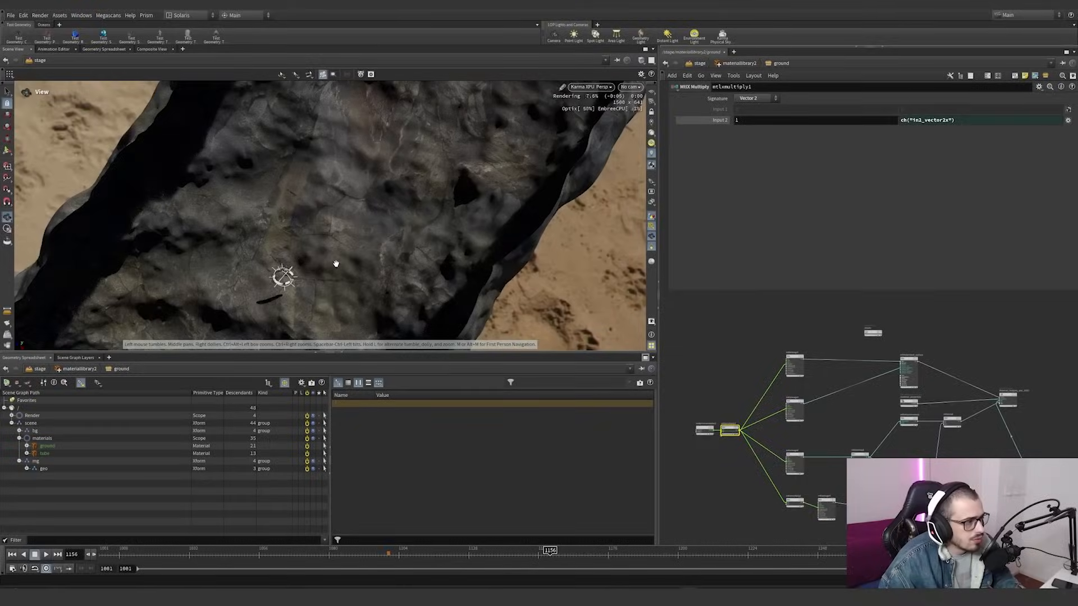
type("30")
key("Return")
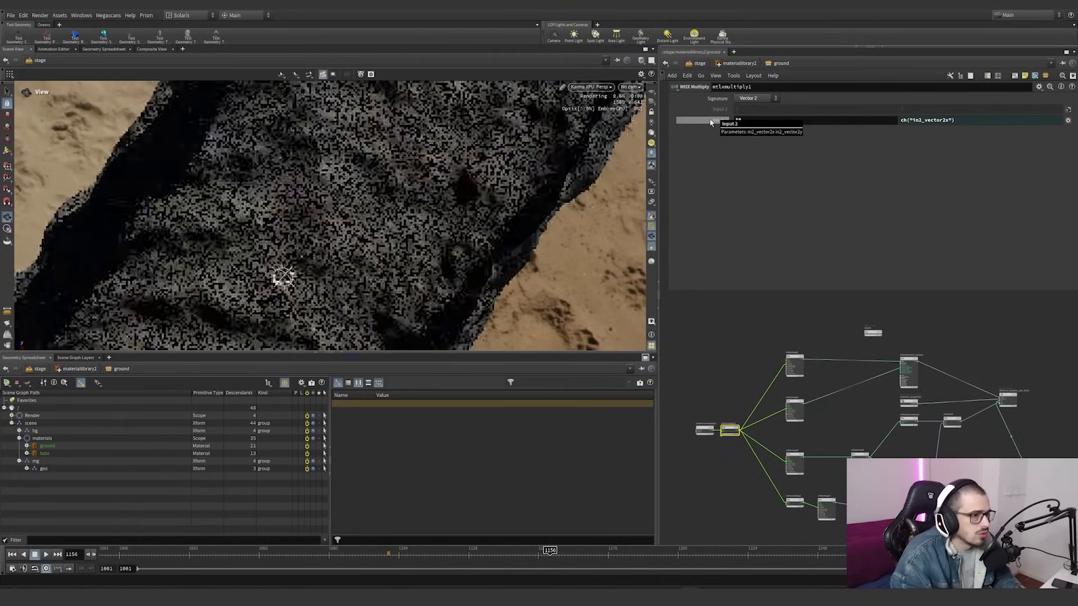
Review the ground material's UV primvar reader, the roughness and displacement image nodes, and the mtlxremap1 output range
left_click(704, 430)
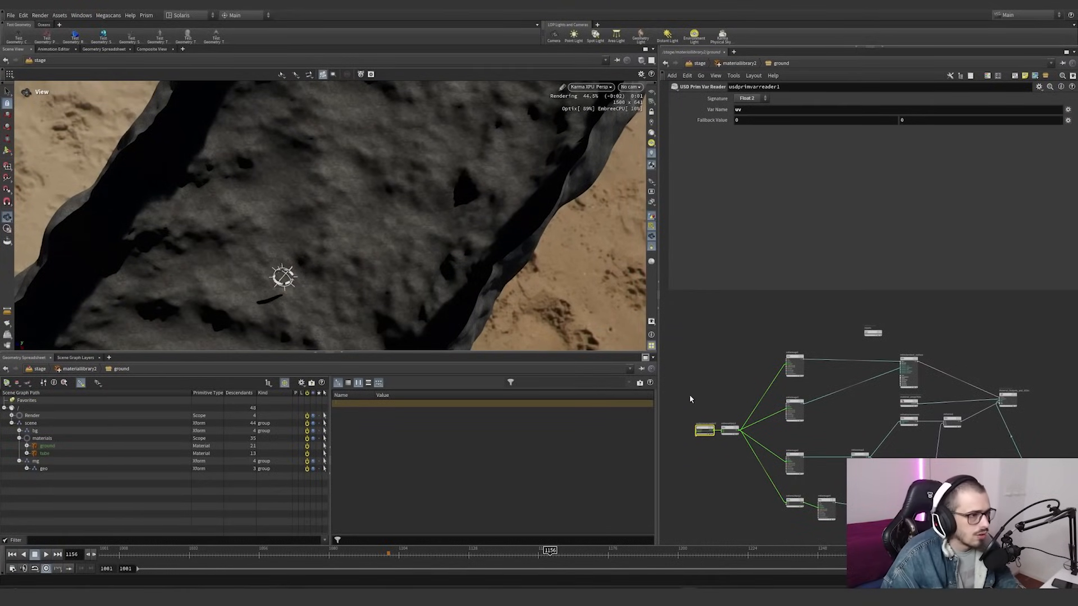
scroll(761, 432, "up", 3)
left_click(833, 391)
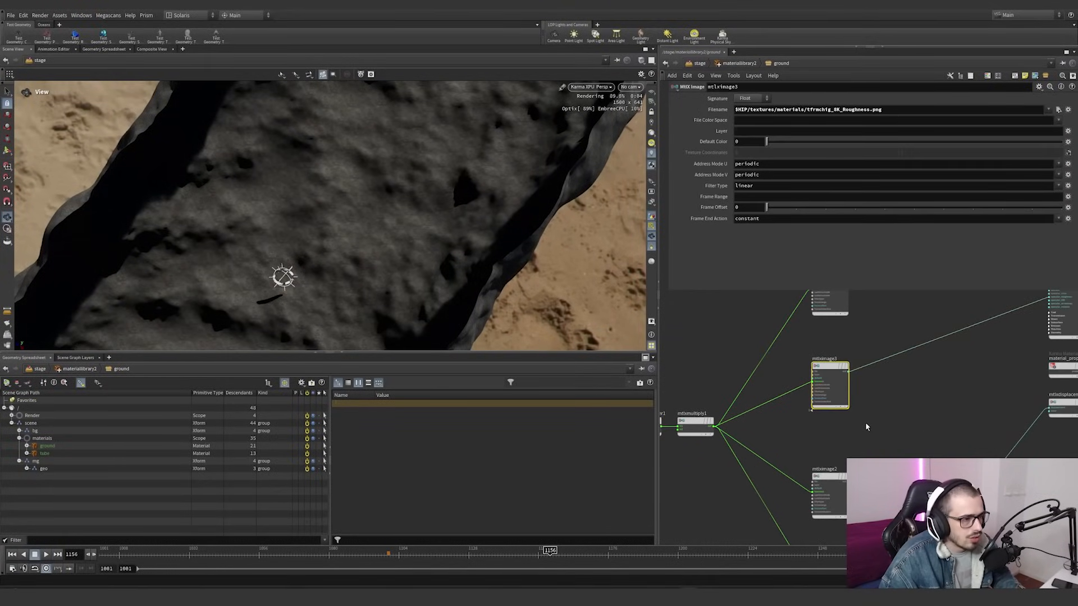
scroll(866, 425, "down", 2)
left_click(809, 478)
middle_click_drag(887, 416, 775, 389)
left_click(864, 392)
left_click_drag(802, 405, 849, 468)
middle_click_drag(849, 460, 802, 453)
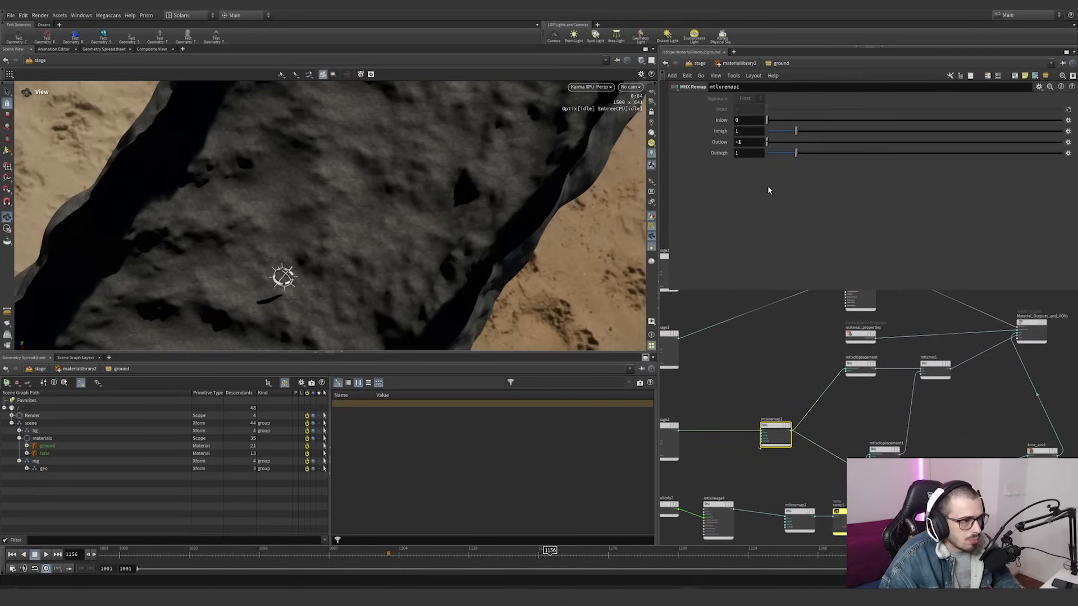
Examine the scales of mtlxdisplacement and mtlxdisplacement1 and how mtlxmix1 blends them into the material output
middle_click_drag(892, 393, 823, 396)
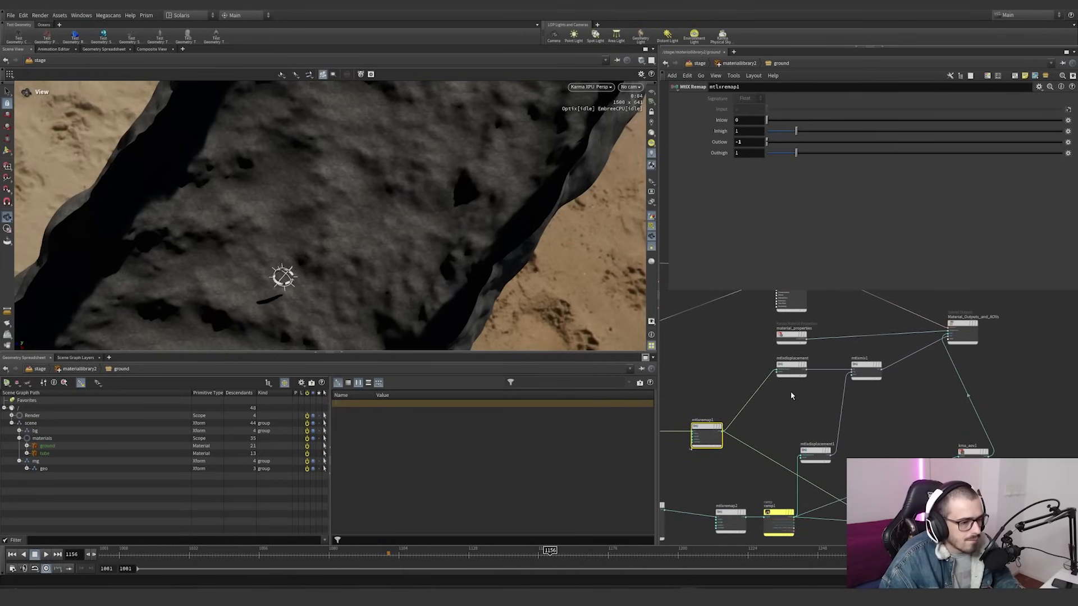
left_click_drag(823, 398, 762, 348)
scroll(890, 362, "down", 5)
middle_click_drag(889, 366, 873, 385)
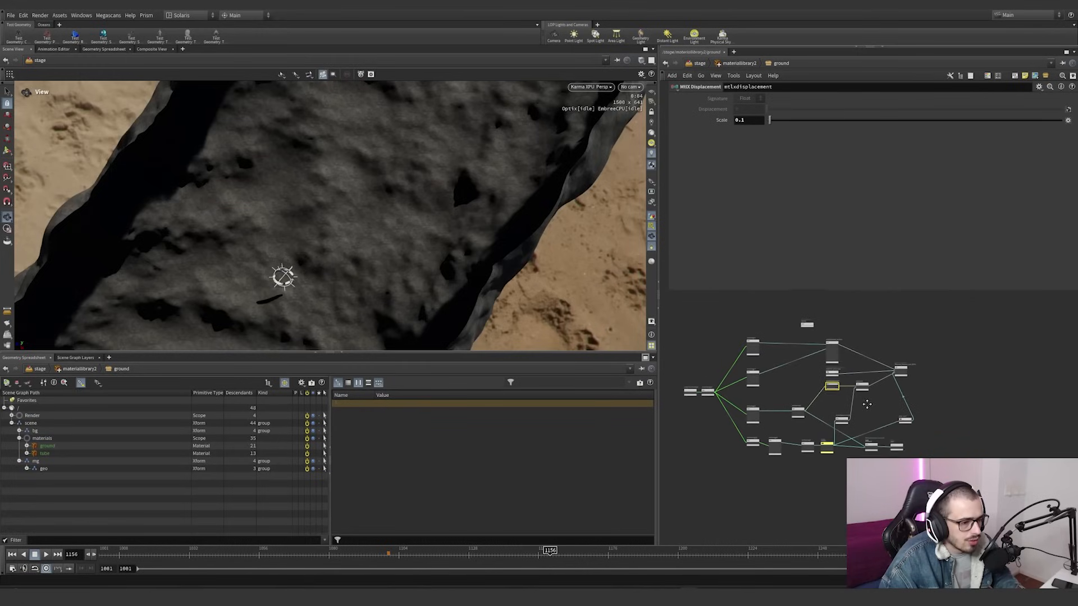
scroll(864, 396, "up", 4)
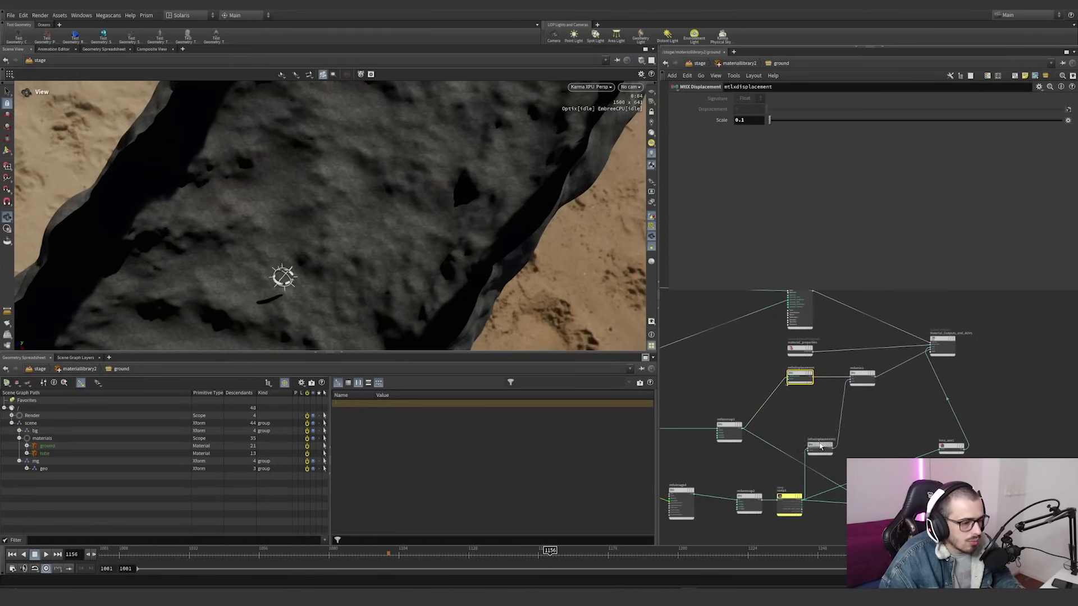
middle_click_drag(824, 440, 816, 398)
left_click_drag(862, 410, 866, 413)
left_click(899, 339)
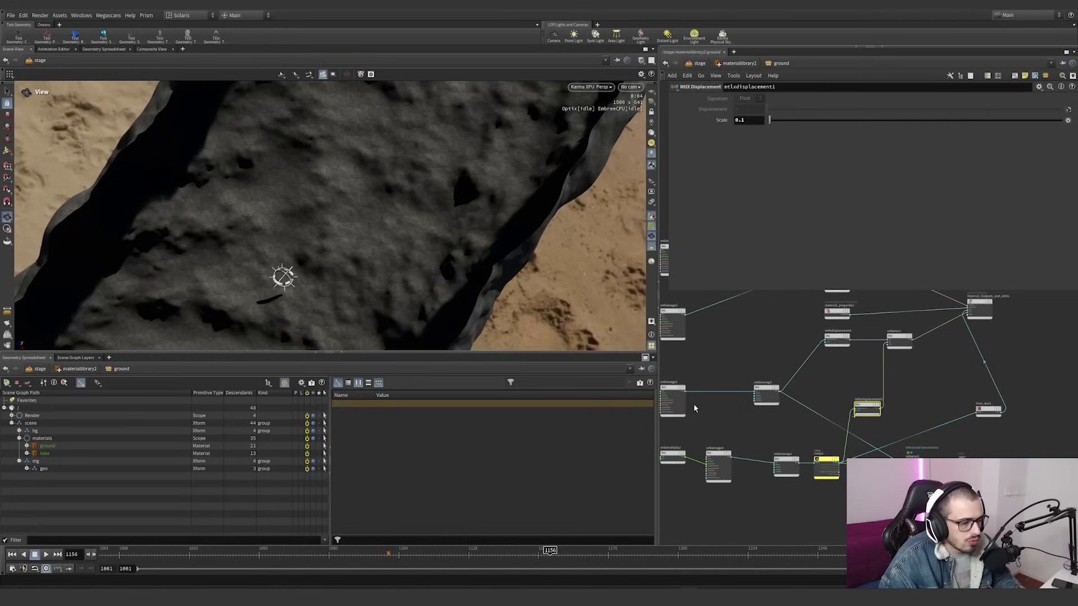
Preview mtlximage4's displacement texture as the standard surface's base color and examine it up close on the terrain
left_click(676, 402)
middle_click_drag(744, 426, 752, 460)
left_click(735, 454)
scroll(777, 423, "down", 2)
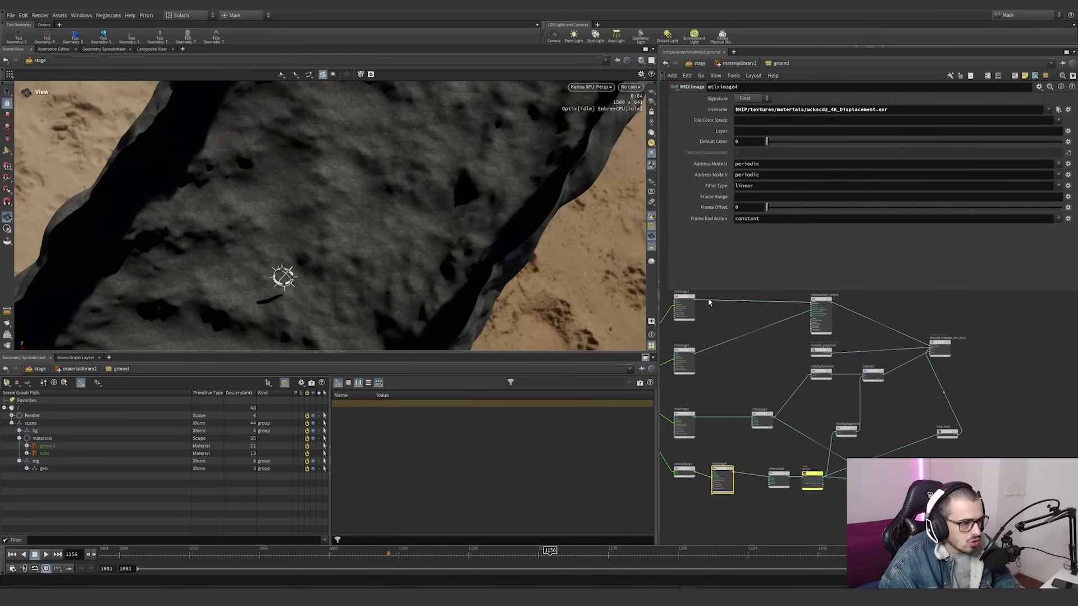
left_click_drag(709, 302, 735, 470)
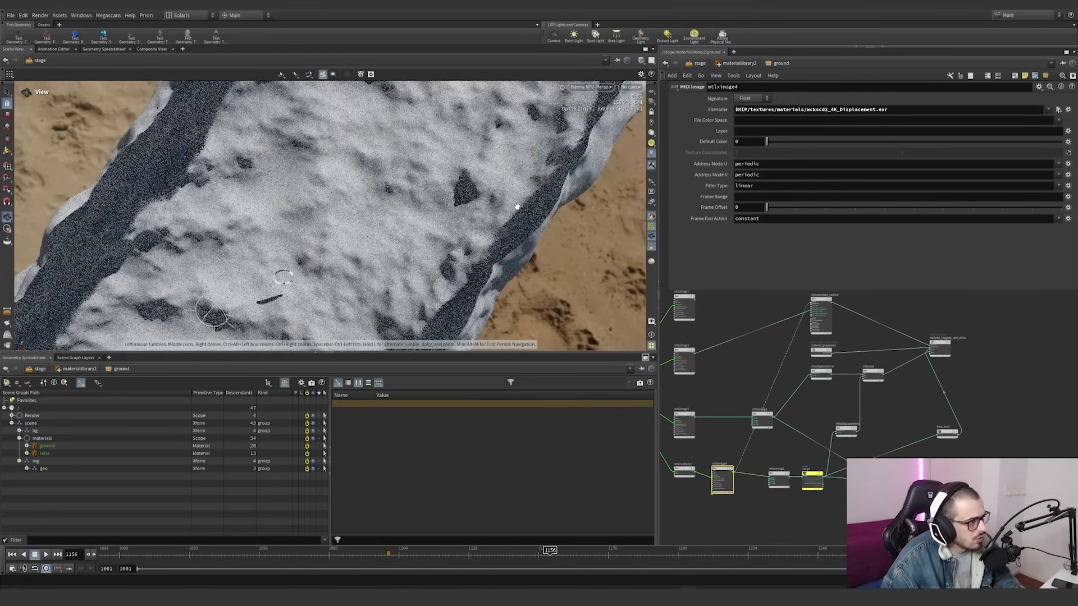
scroll(375, 234, "up", 3)
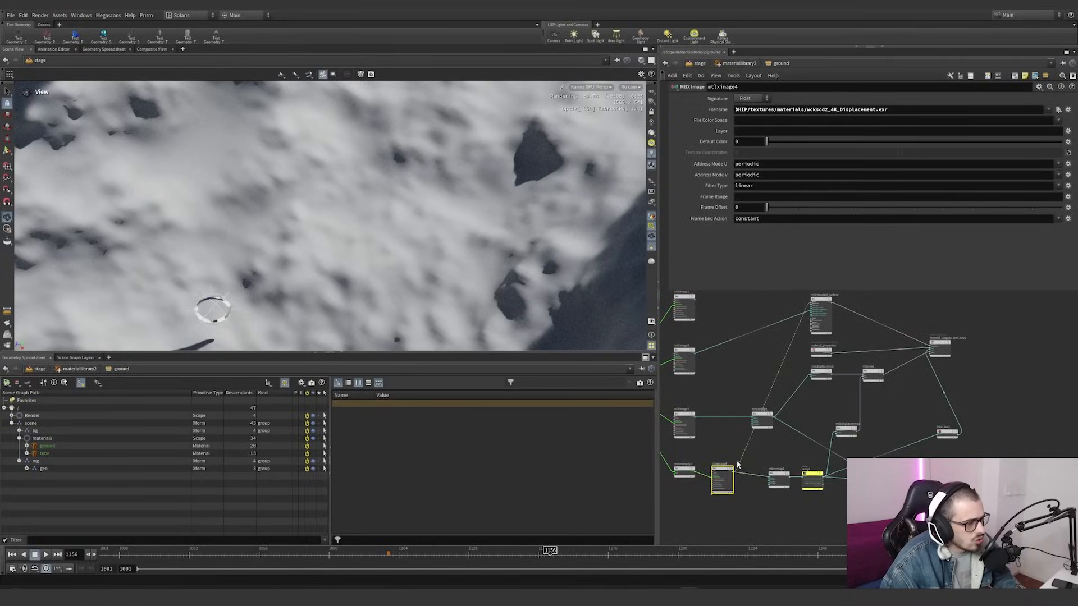
Check mtlxremap2's range and preview its output as the ground's base color
scroll(738, 465, "up", 3)
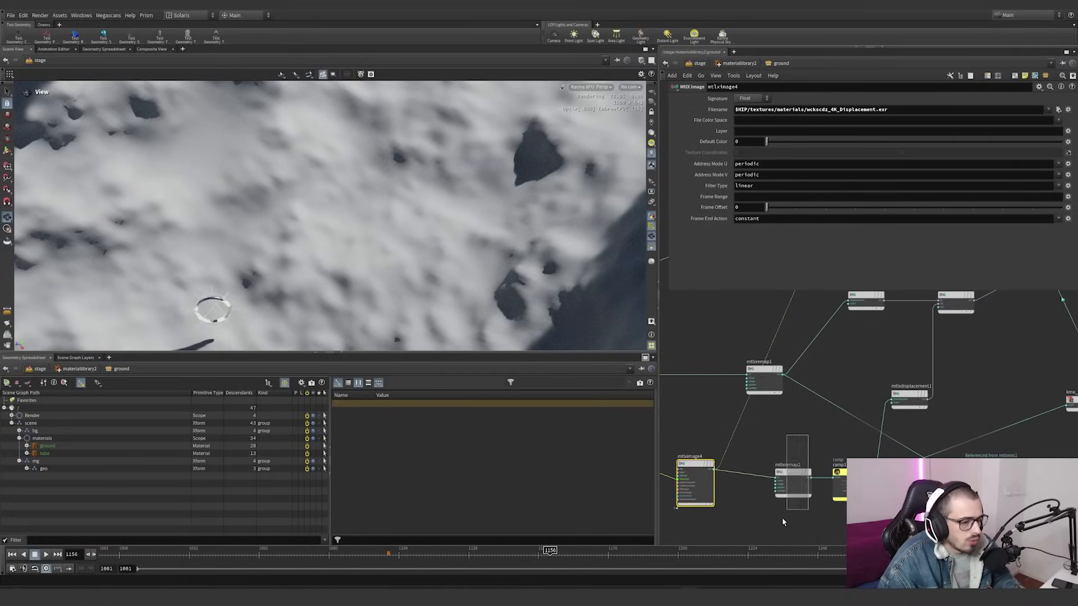
left_click(787, 486)
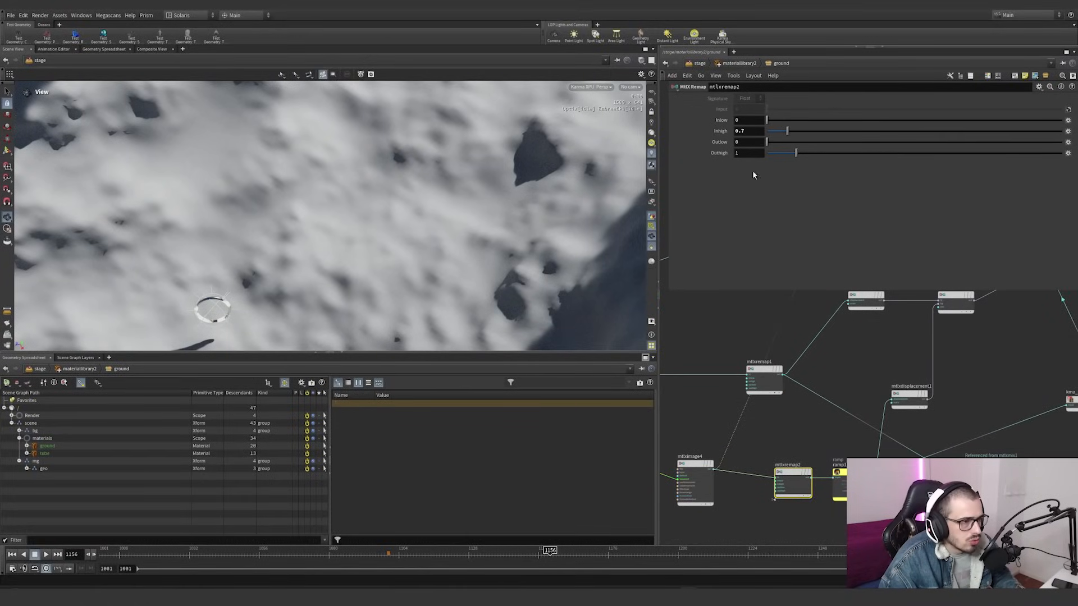
left_click_drag(728, 430, 828, 443)
middle_click_drag(834, 433, 798, 422)
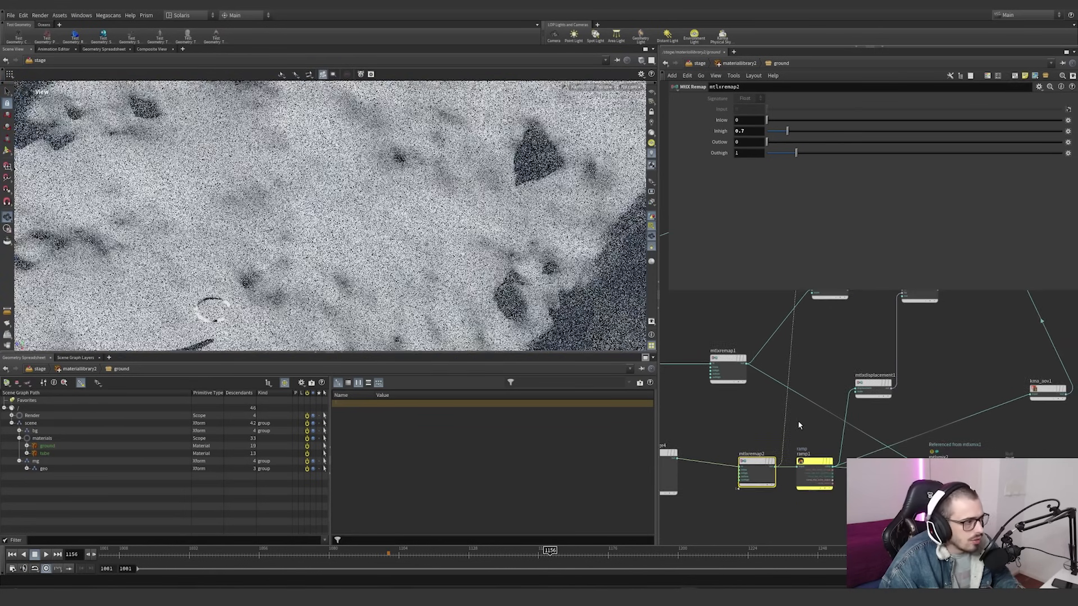
Inspect the ramp1 curve and preview its output as the base color in a close view of the ground
left_click(819, 487)
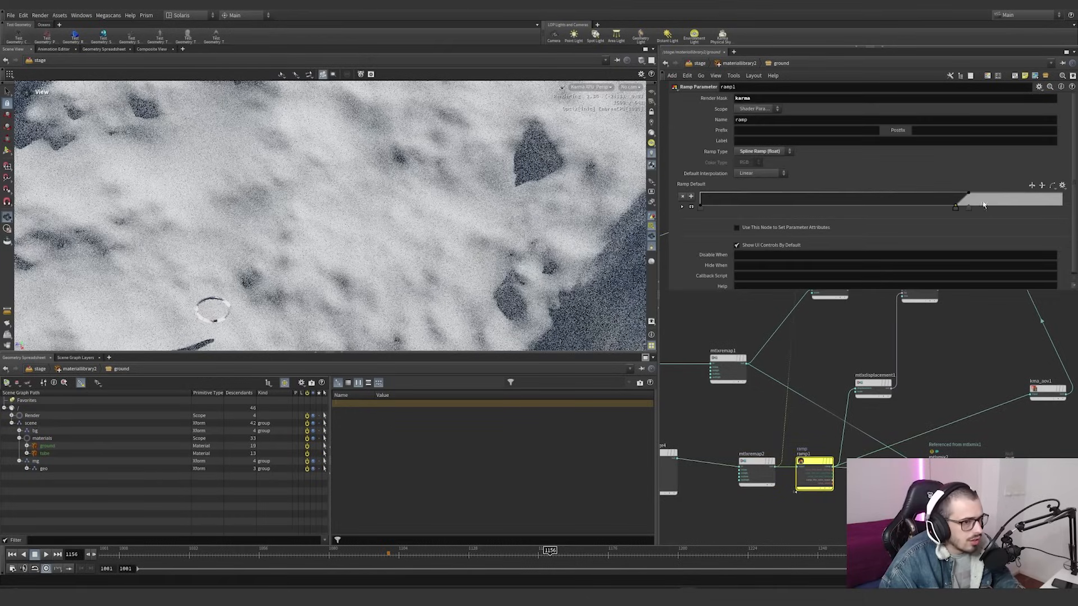
left_click_drag(833, 466, 833, 467)
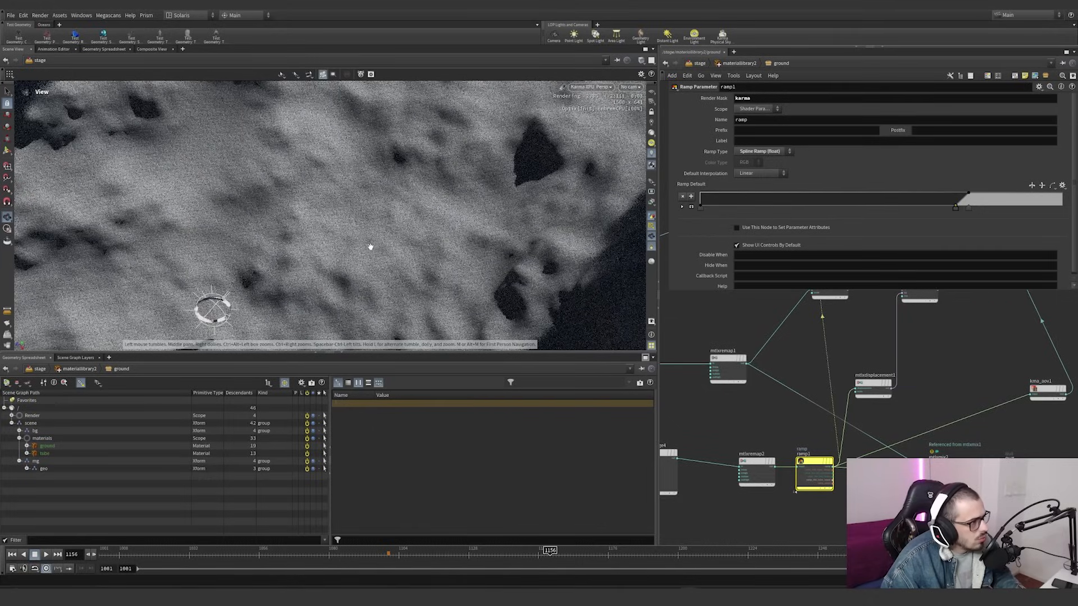
scroll(512, 207, "up", 5)
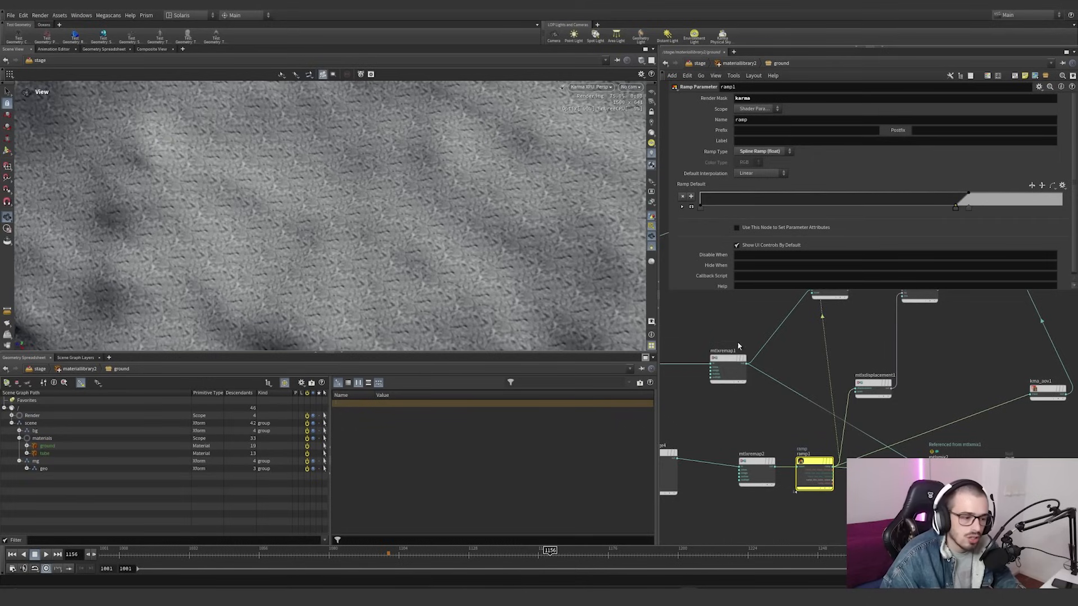
Preview mtlxremap1's output as the ground's base color
middle_click_drag(811, 355, 810, 389)
left_click_drag(830, 431, 752, 400)
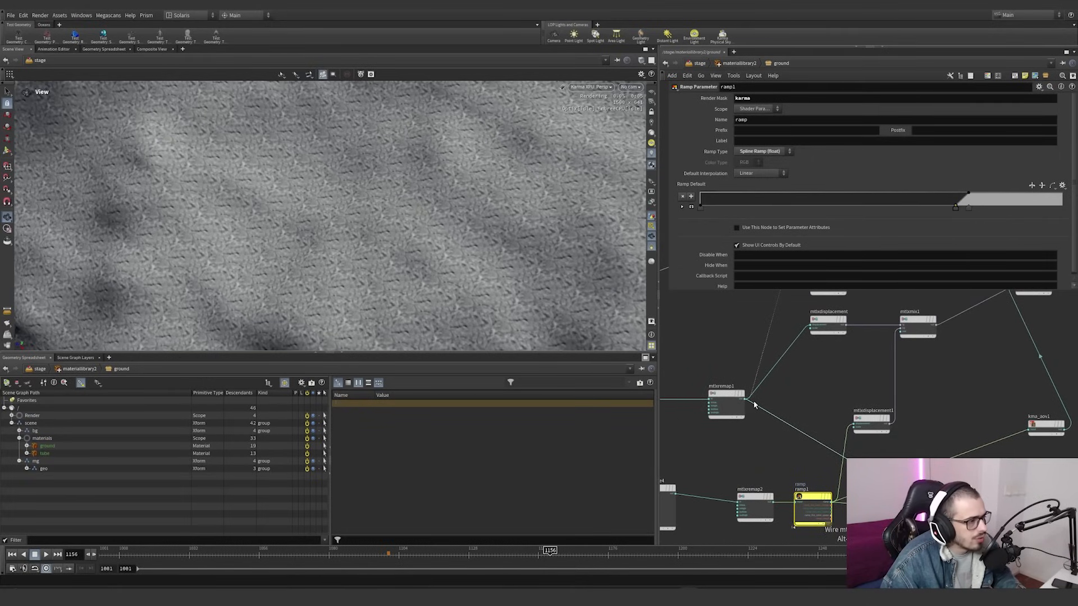
left_click_drag(754, 404, 751, 400)
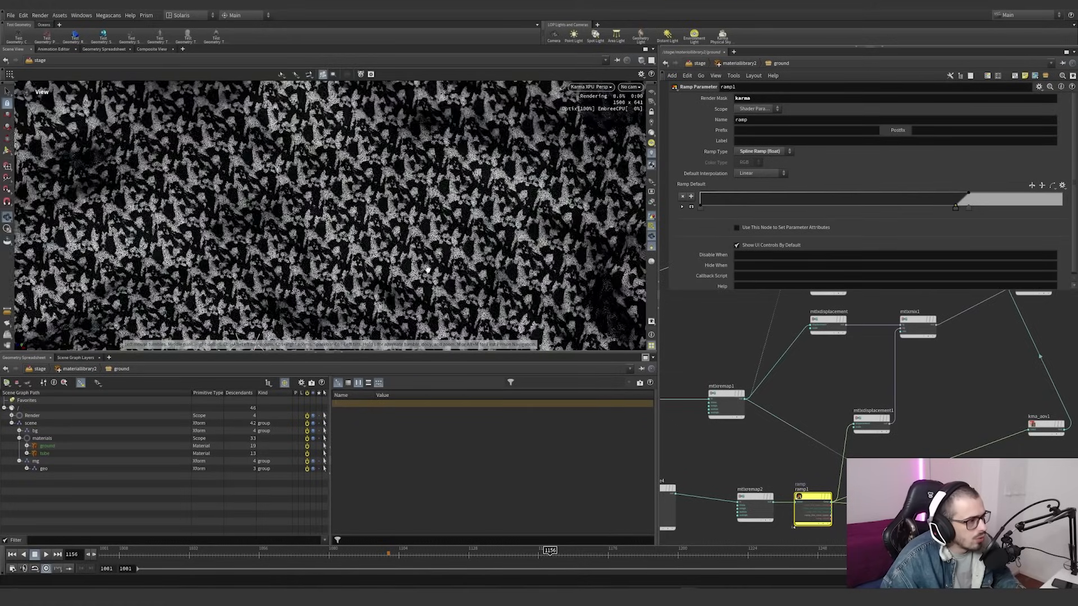
Look at the terrain through camera1 and review the mtlxremap1 and mtlxremap2 settings
left_click(630, 87)
left_click(632, 103)
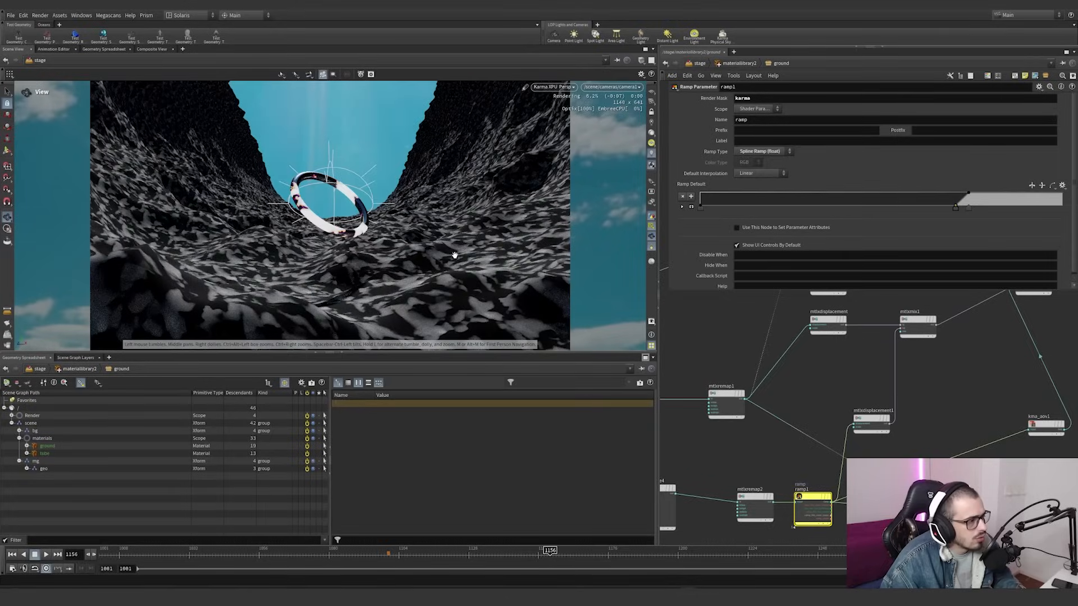
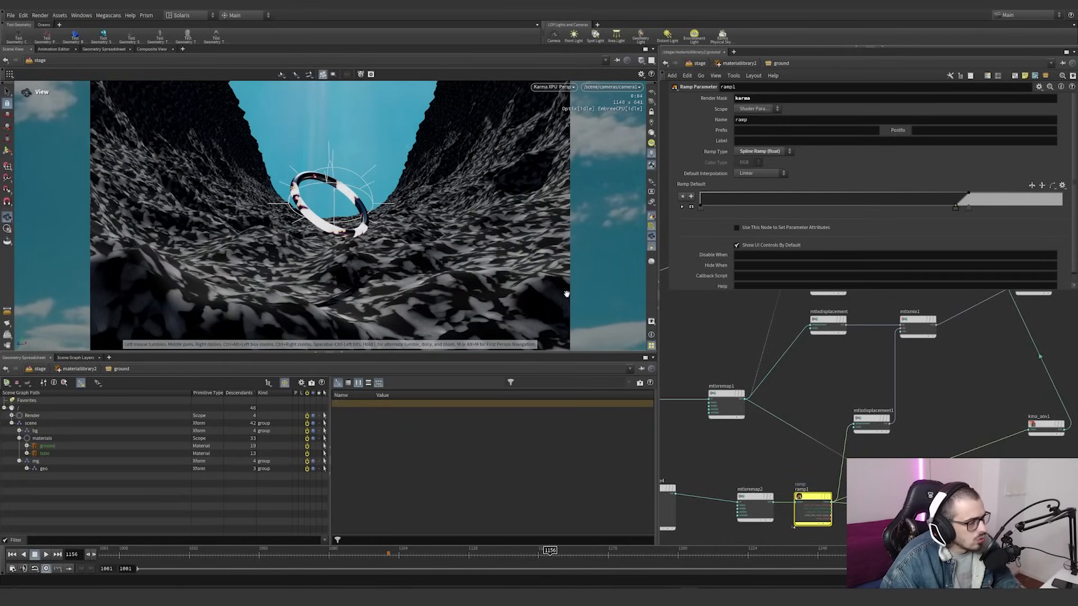
left_click(726, 404)
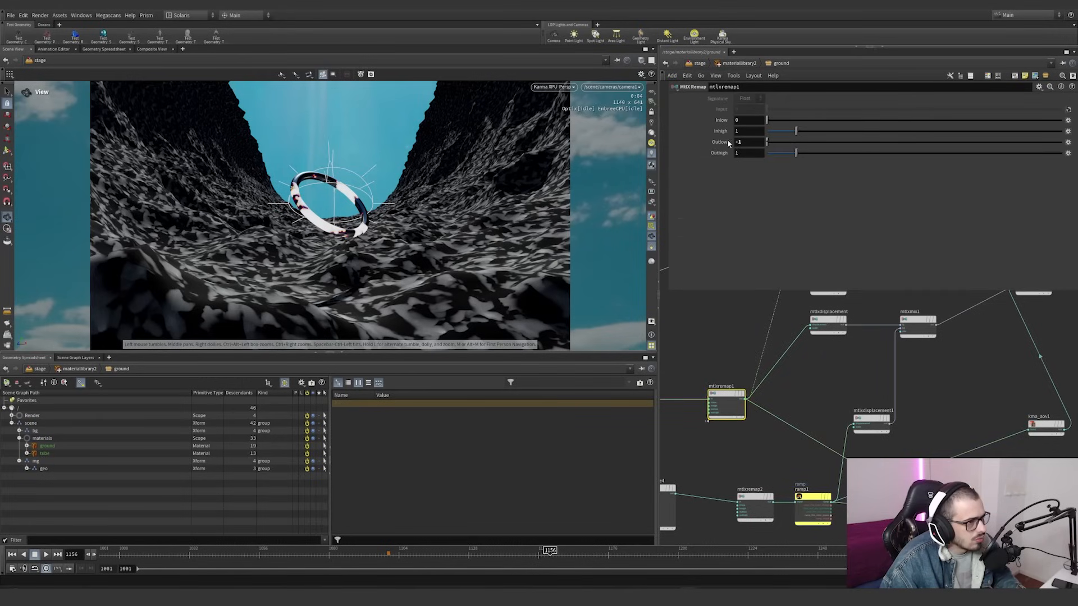
middle_click_drag(777, 408, 748, 368)
left_click(738, 499)
Wire ramp1 into the standard surface's base color again to compare its mask in the camera1 view
left_click(797, 497)
scroll(748, 368, "down", 2)
left_click_drag(861, 422, 861, 380)
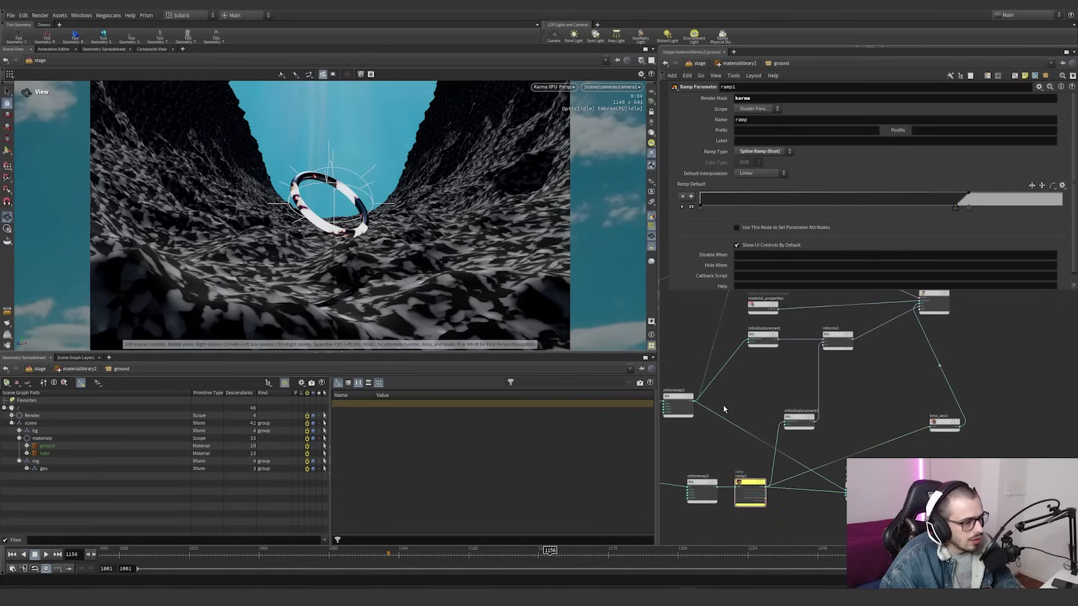
left_click_drag(702, 383, 775, 483)
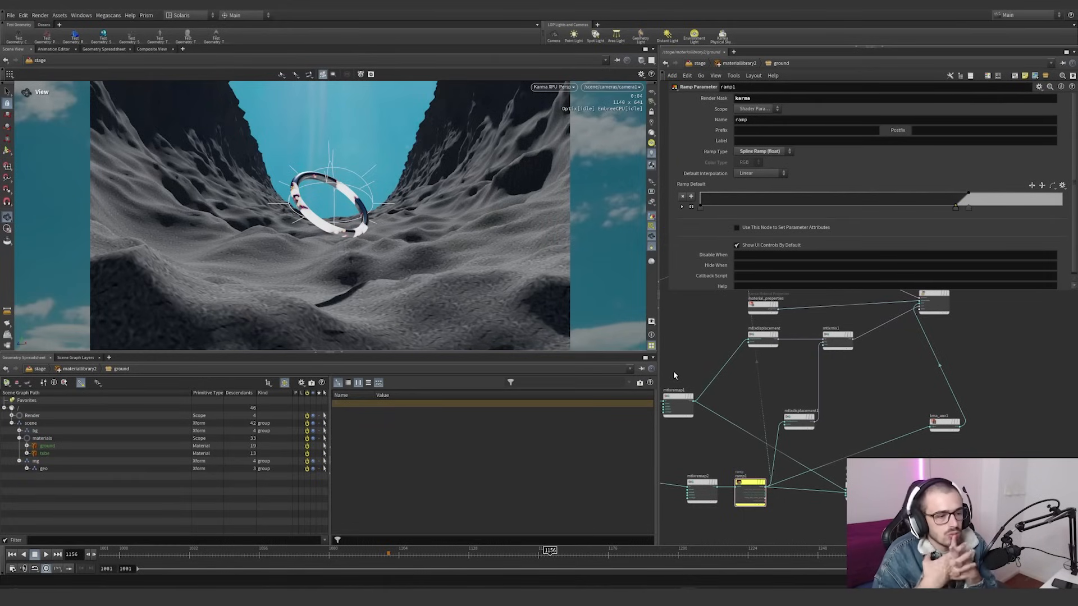
Reconnect the mtlximage1 albedo texture to the base color of mtlxstandard_surface
key("l")
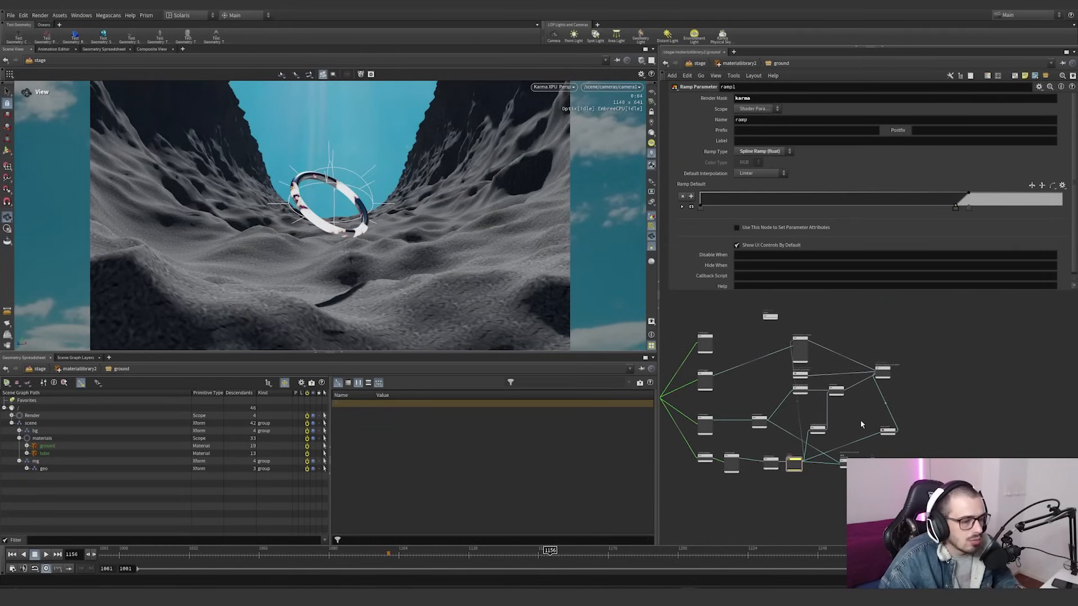
scroll(729, 342, "up", 3)
left_click_drag(726, 341, 995, 362)
left_click(996, 368)
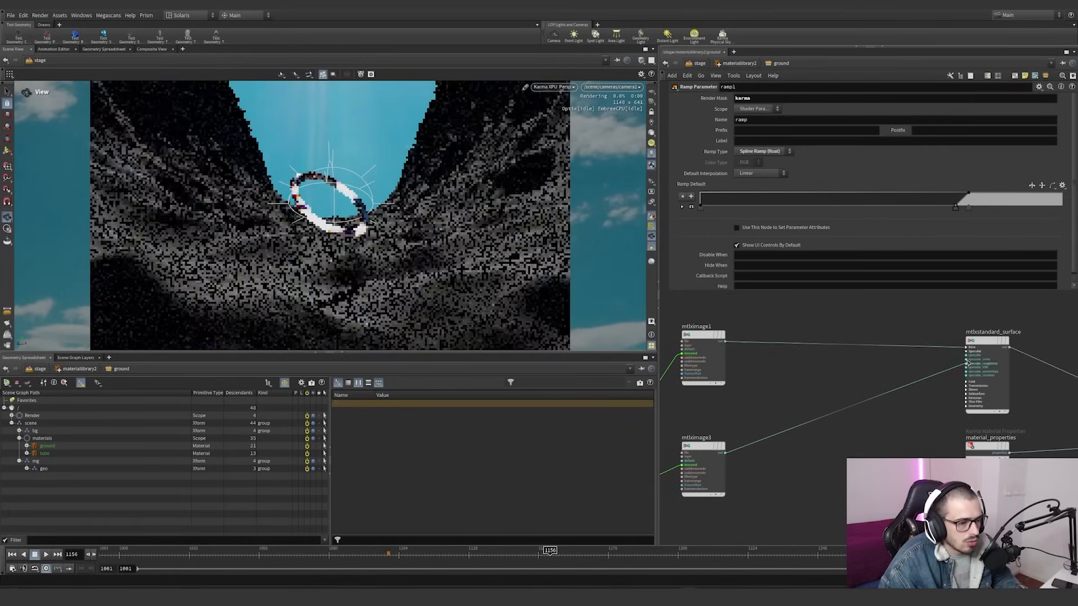
Return to the stage network and set rendergeometrysettings1's dicing quality to 0.3
left_click(719, 65)
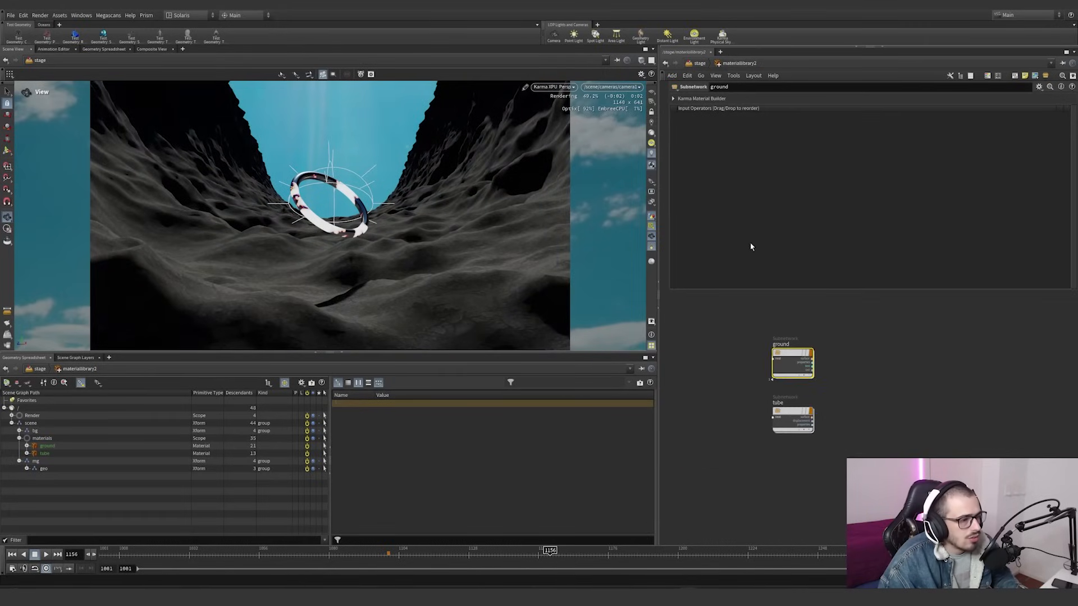
left_click(698, 64)
left_click(723, 387)
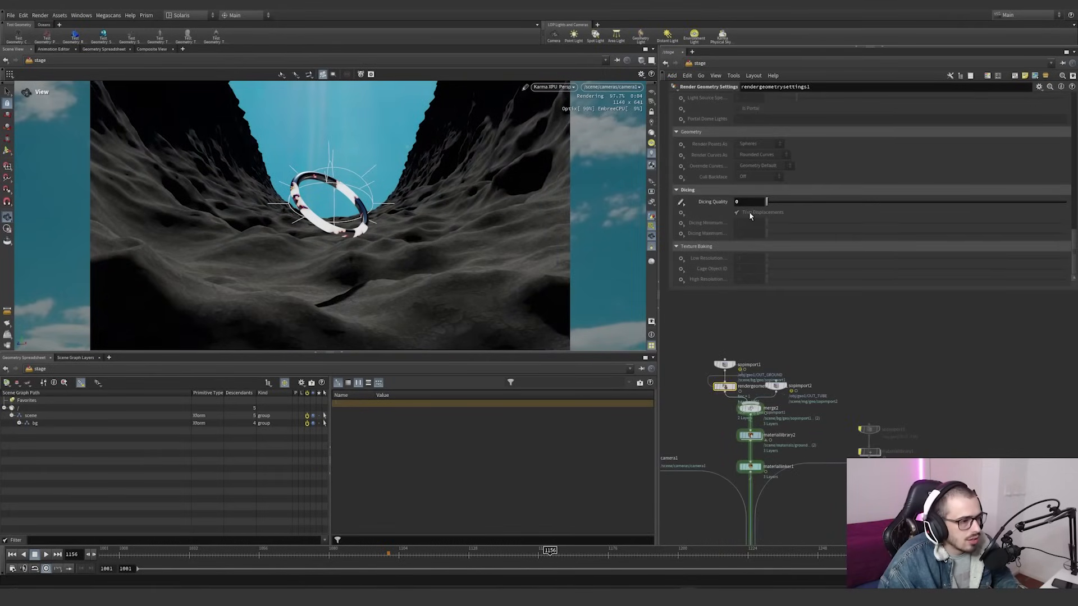
left_click_drag(747, 203, 729, 207)
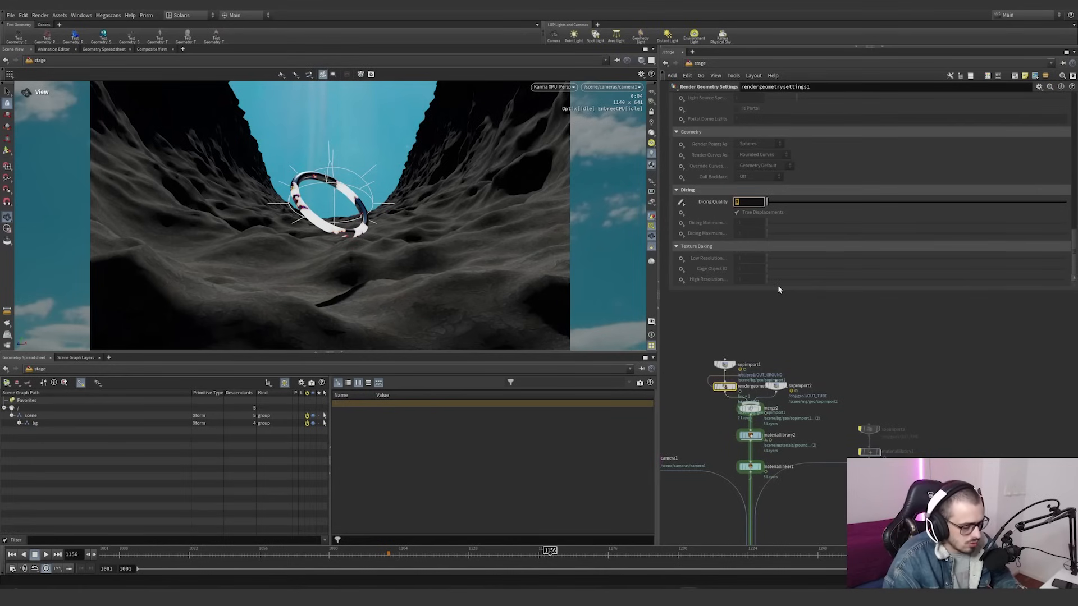
type(".3")
key("Return")
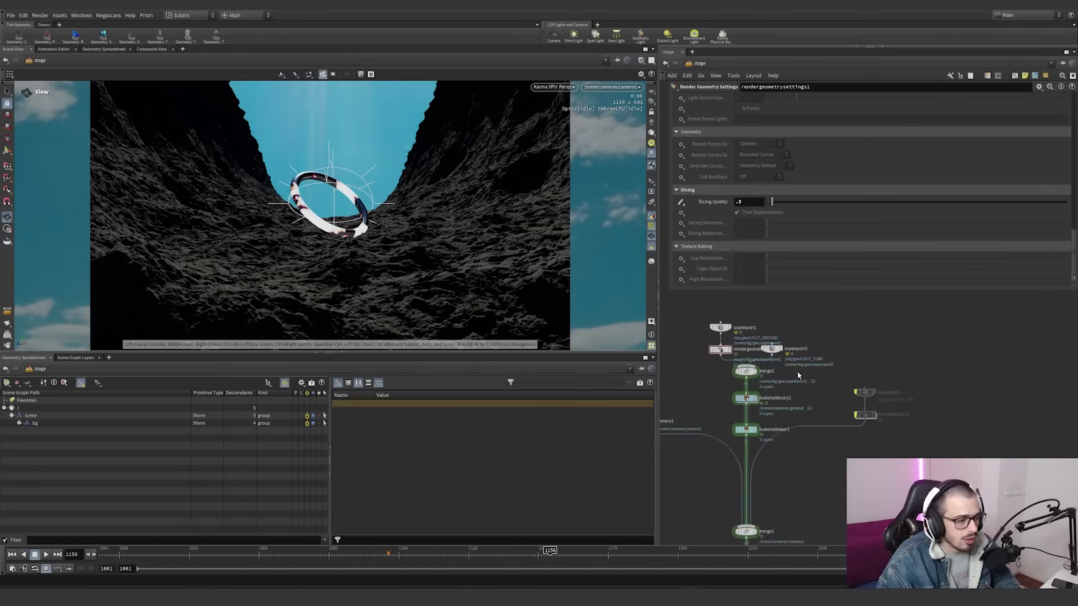
In the ground material, disconnect mtlxdisplacement1 from mtlxmix1 to preview the ground without it, and reconnect it
double_click(750, 435)
double_click(792, 361)
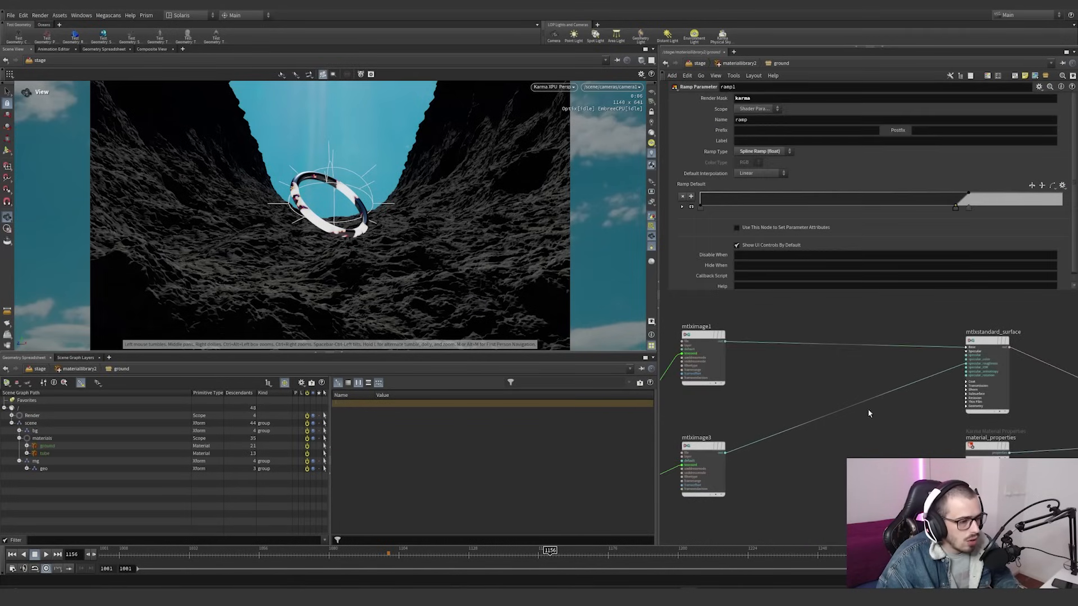
scroll(840, 428, "up", 2)
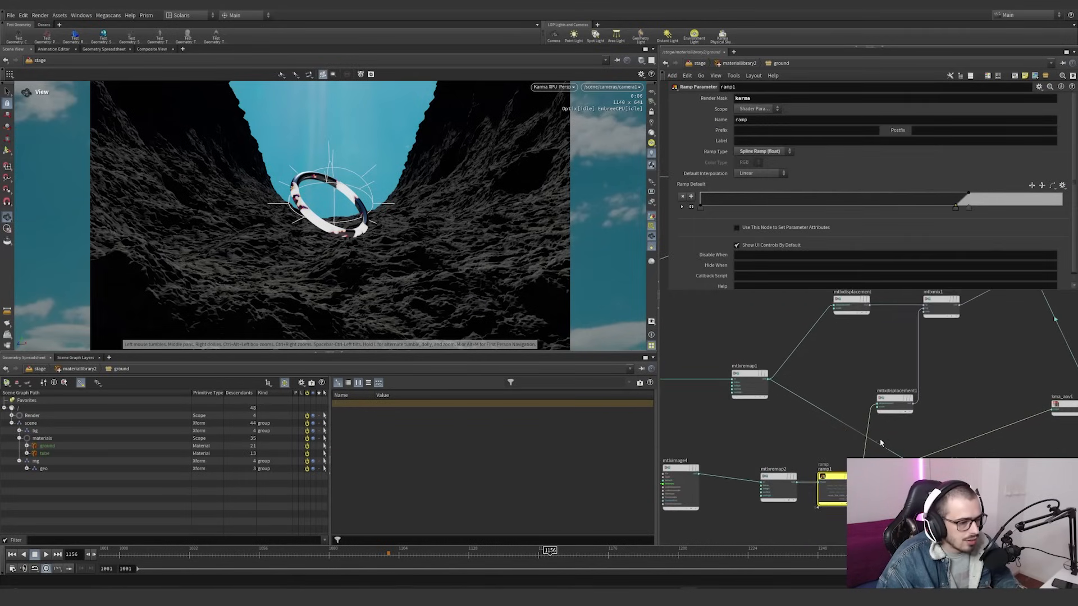
left_click_drag(943, 361, 893, 347)
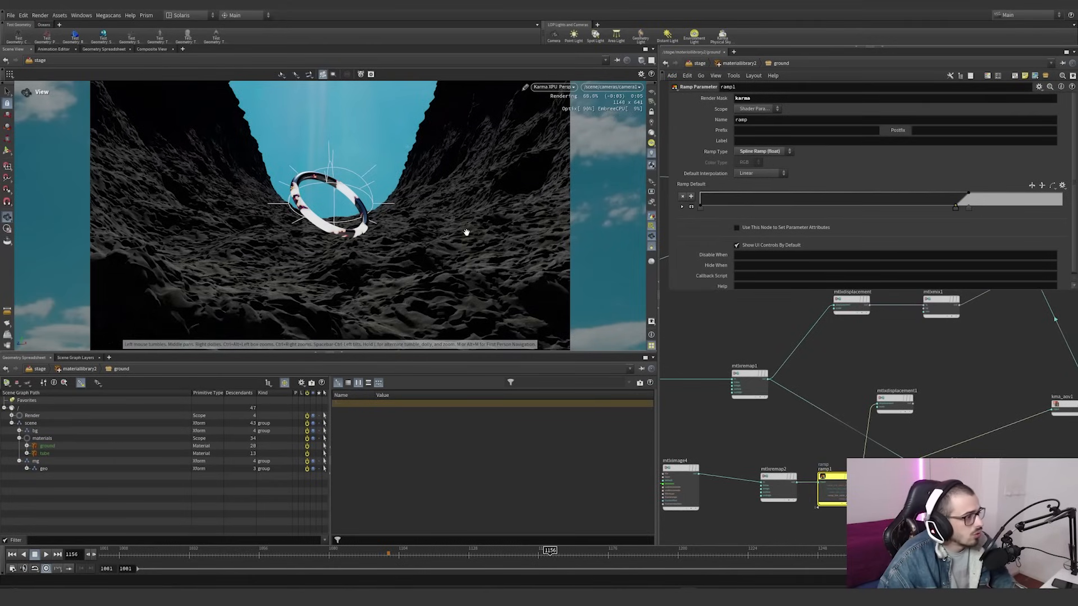
left_click_drag(931, 356, 924, 311)
Compare mtlxmix1 mix values of 0.1, 1 and 0 on the ground displacement, and set the mix back to 0.5
left_click(943, 312)
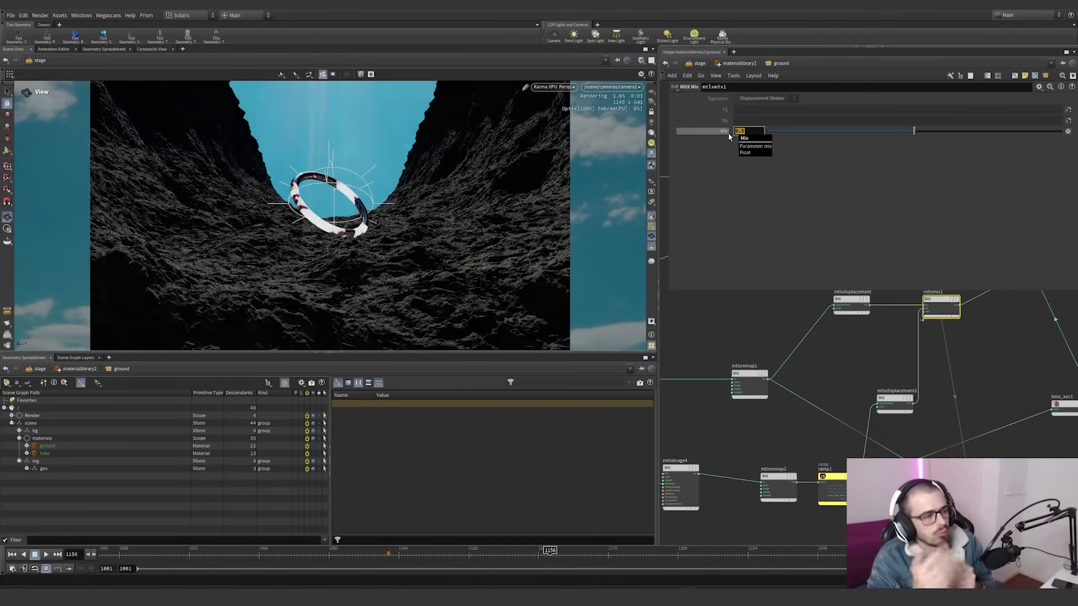
middle_click_drag(967, 377, 910, 423)
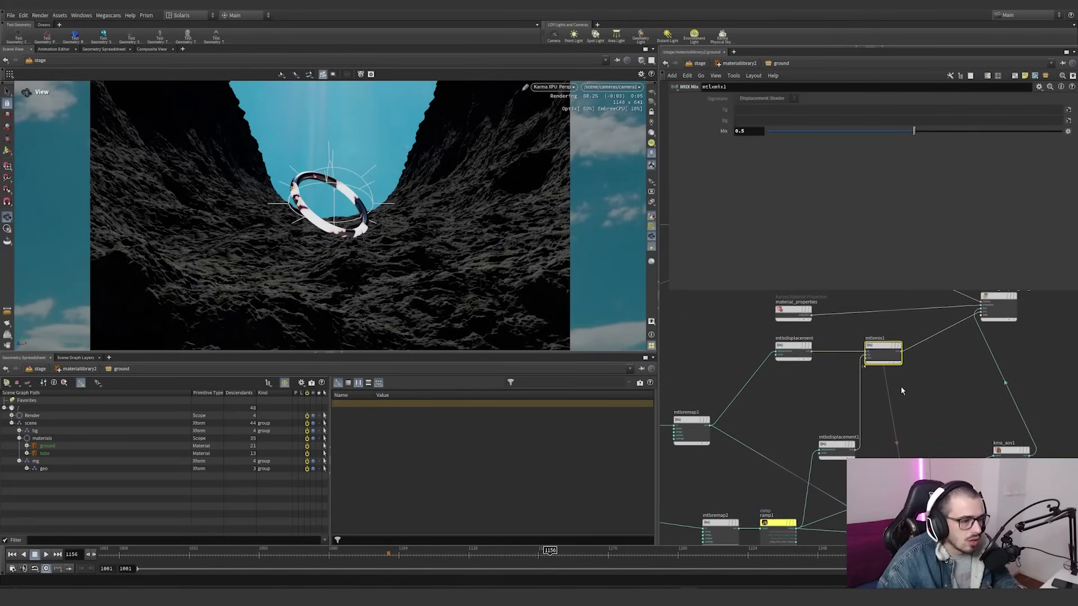
double_click(748, 132)
type("0.1")
key("Return")
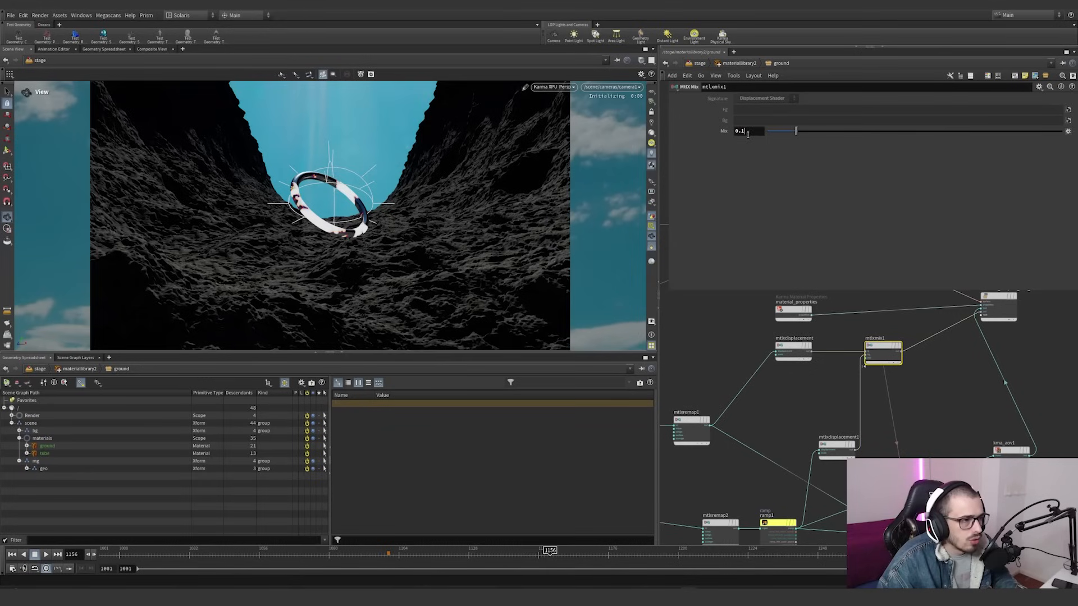
double_click(751, 132)
type("1")
key("Return")
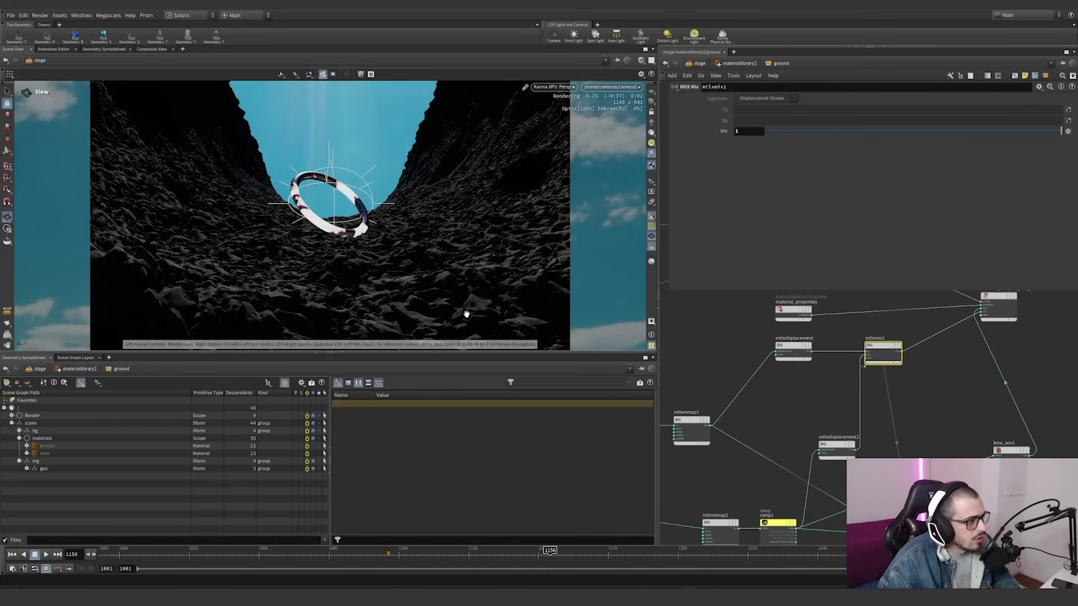
type("0")
key("Return")
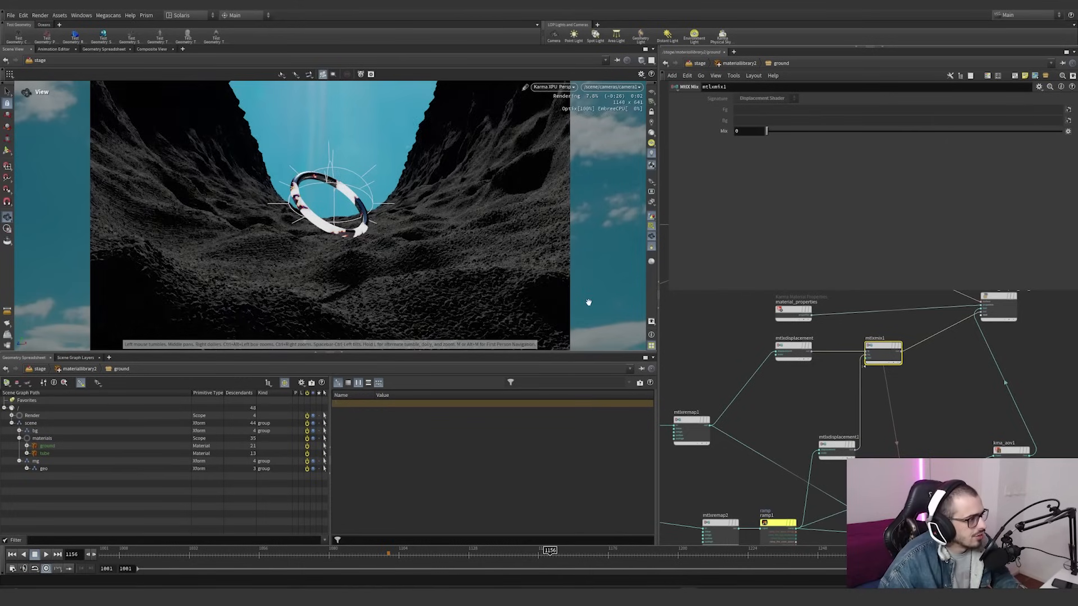
type(".5")
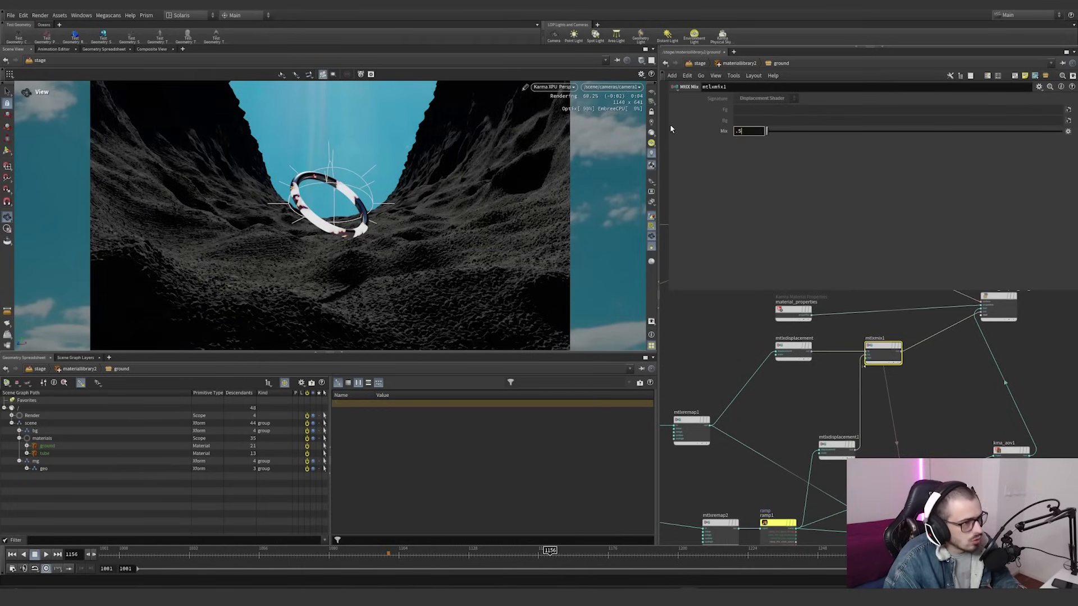
key("Return")
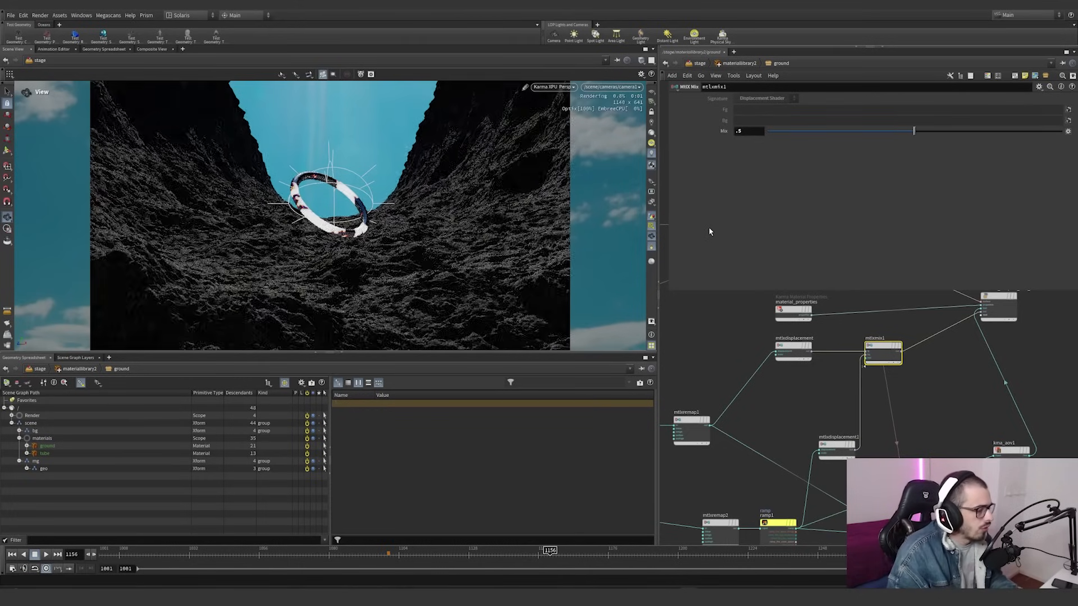
Return to the stage network and enable the OUT_FIRE sopimport3 together with its material library
scroll(808, 405, "down", 4)
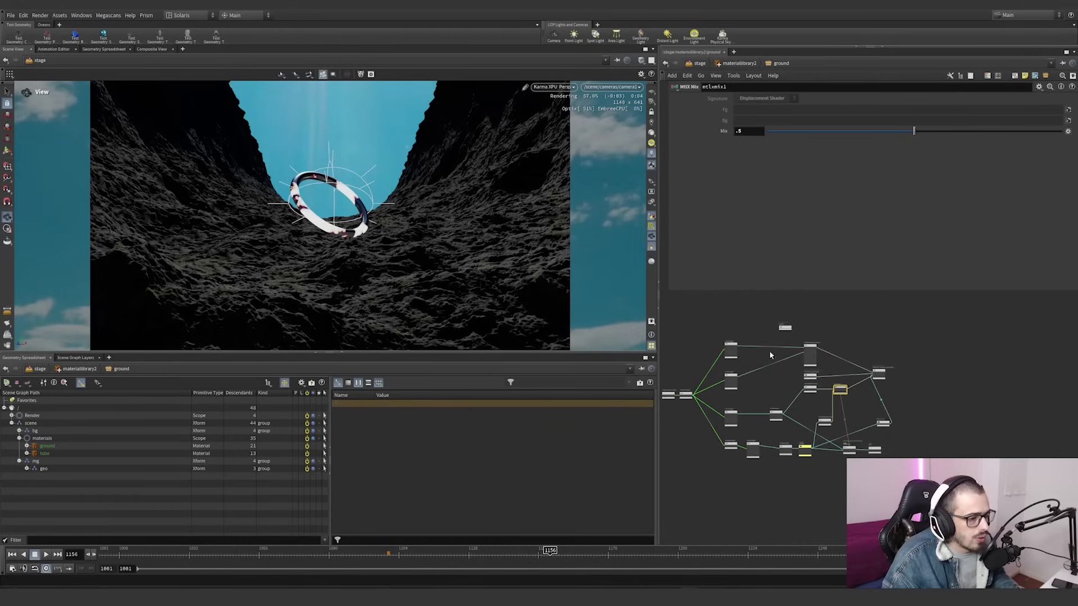
key("u")
key("u")
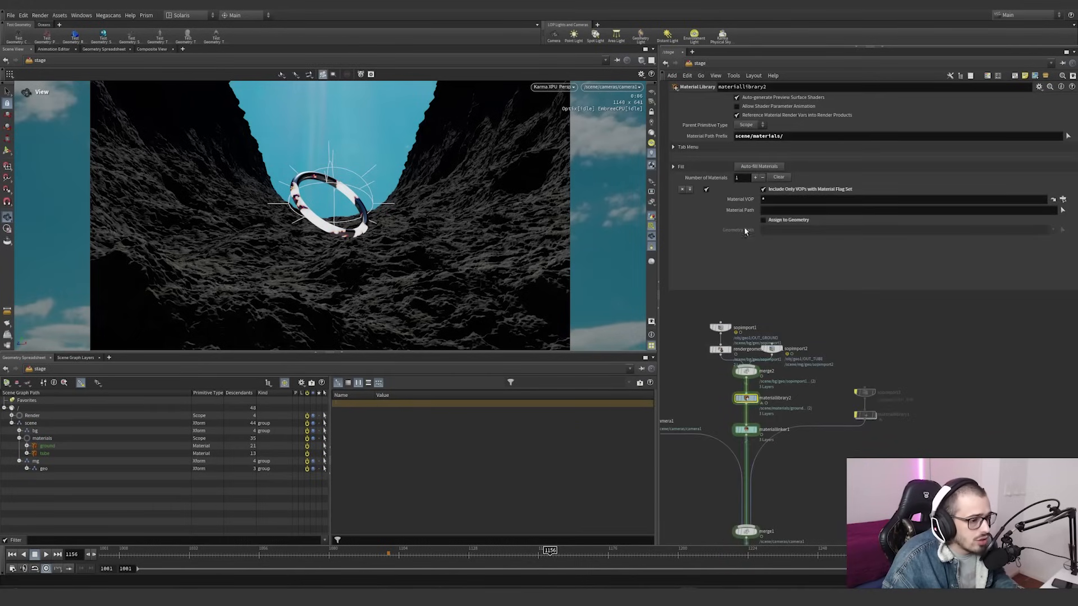
scroll(784, 373, "down", 1)
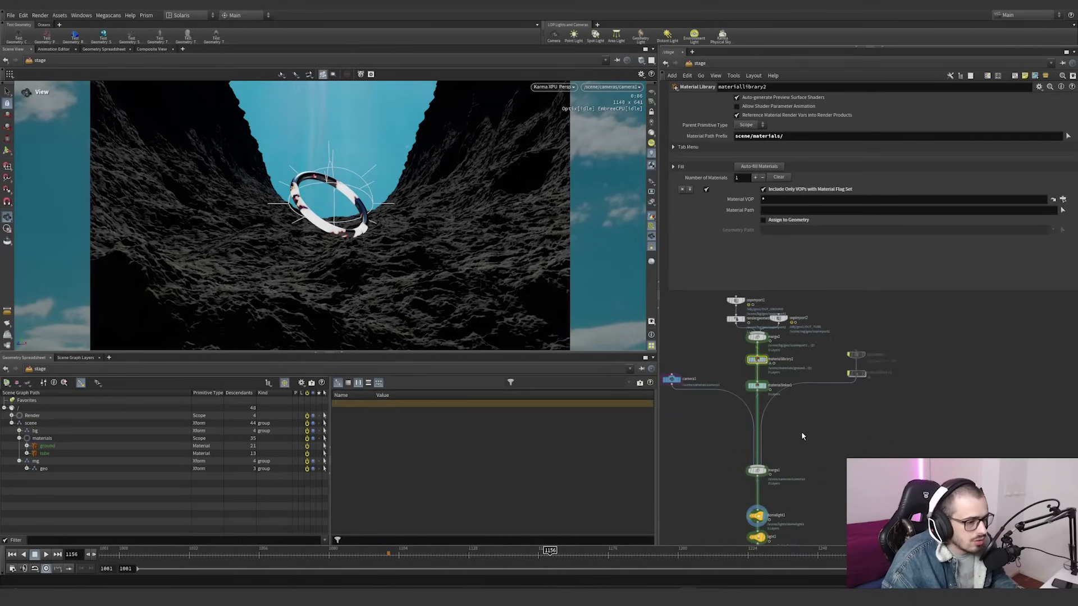
middle_click_drag(784, 491, 779, 435)
middle_click_drag(843, 344, 843, 386)
left_click_drag(871, 383, 835, 331)
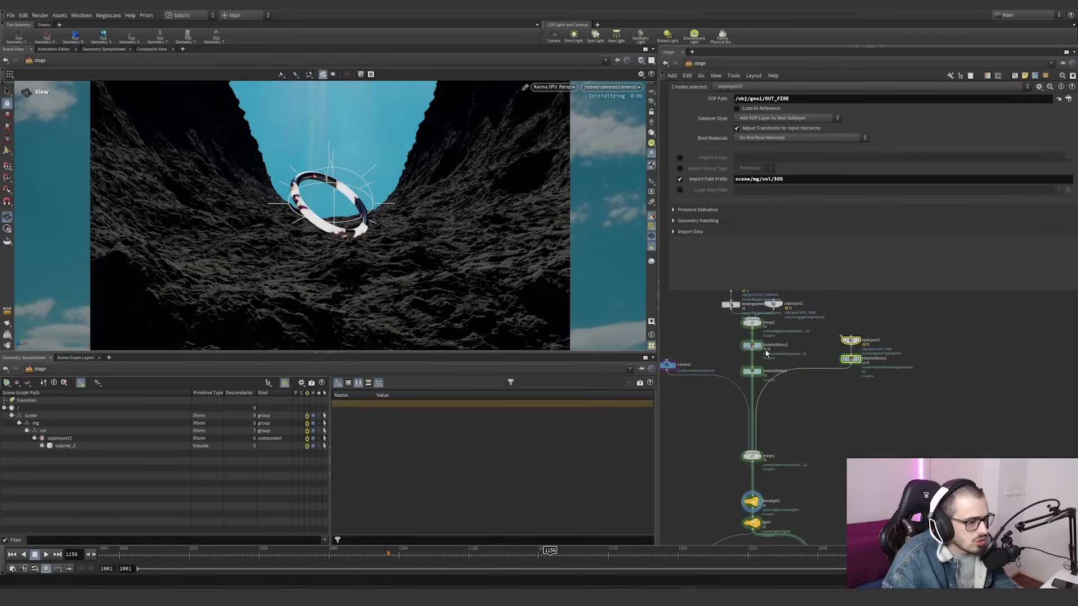
middle_click_drag(766, 352, 776, 394)
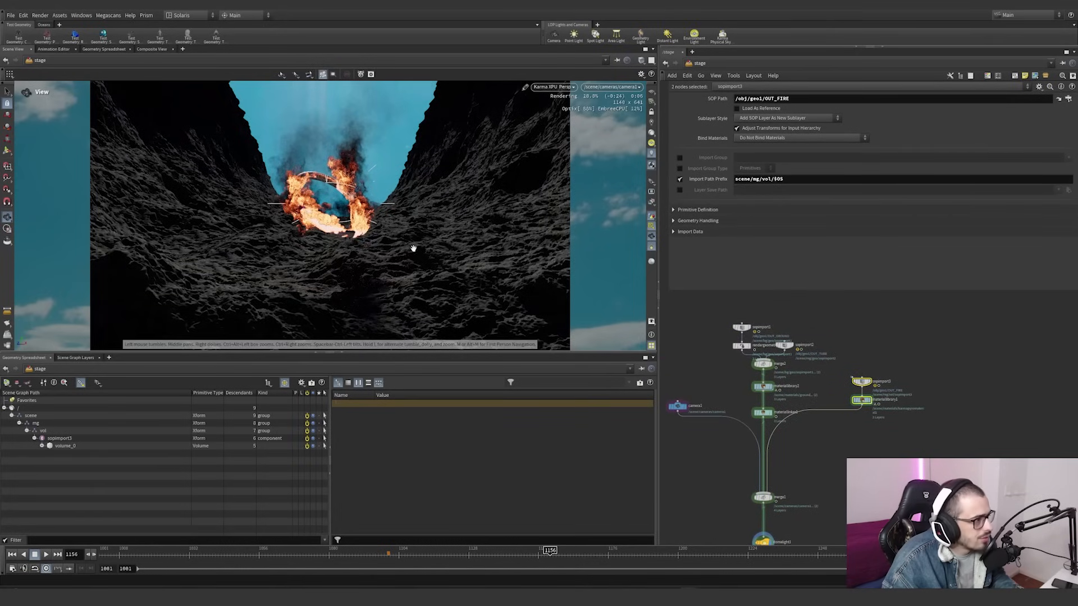
Display the stage up to light1 and show the light's base properties
middle_click_drag(869, 485, 823, 314)
scroll(822, 315, "down", 1)
scroll(744, 380, "up", 3)
left_click(739, 382)
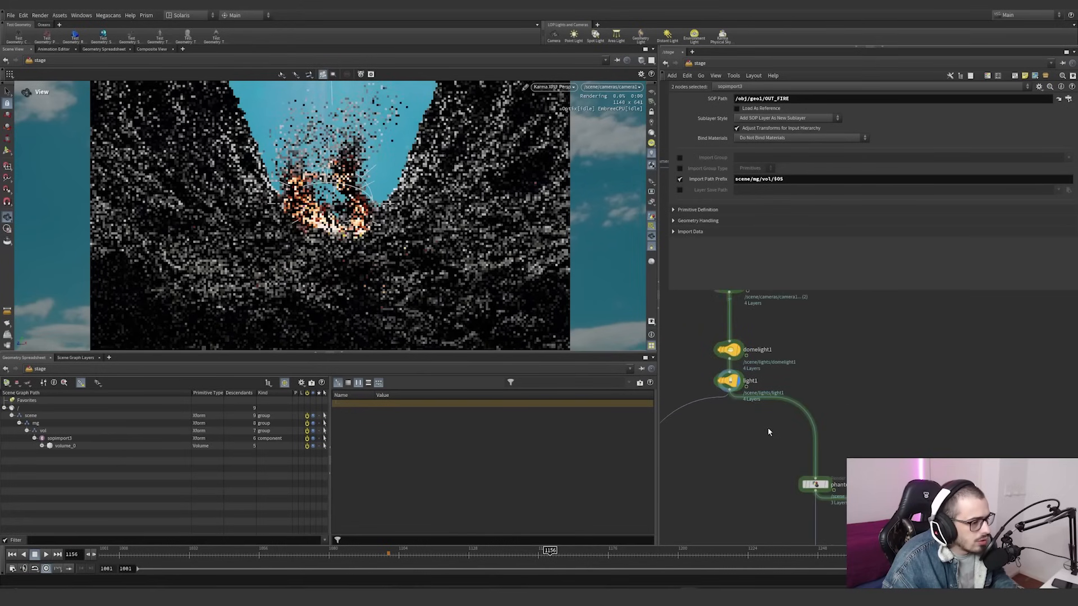
left_click(729, 380)
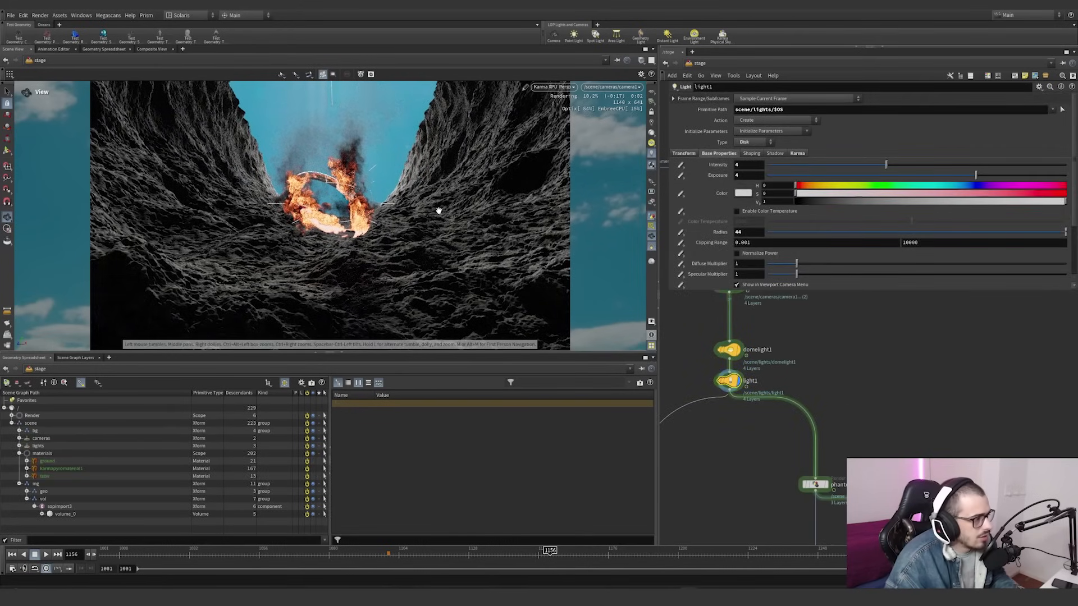
Inspect the disk light's placement around the terrain from a free view, and return to the camera1 view
key("Return")
key("Escape")
scroll(447, 202, "down", 5)
left_click_drag(448, 203, 477, 175)
scroll(405, 192, "down", 3)
middle_click_drag(477, 175, 365, 213)
left_click_drag(365, 214, 358, 270)
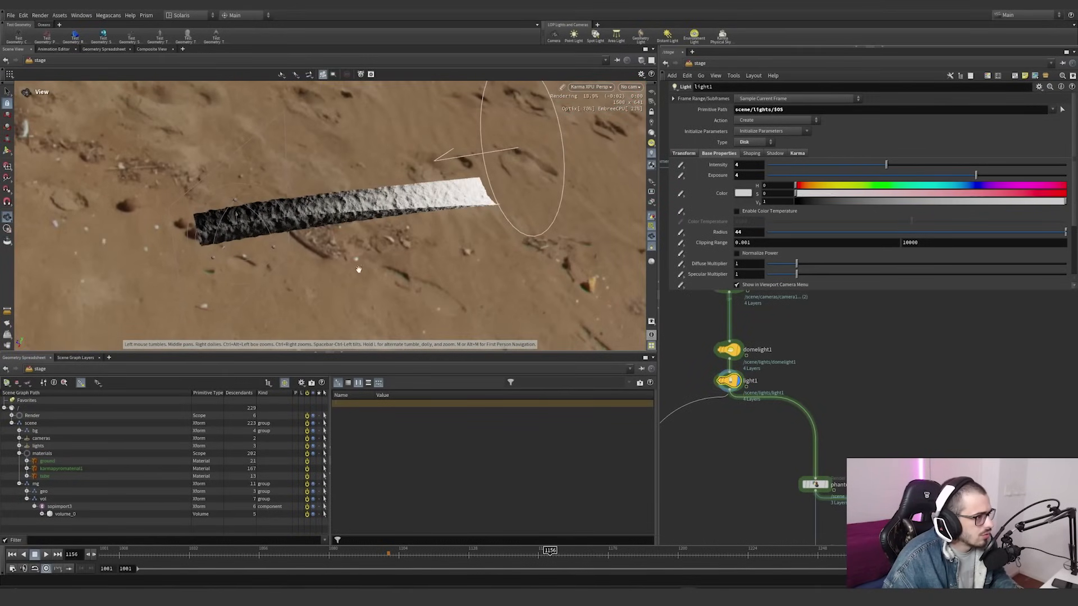
left_click(630, 87)
left_click(645, 160)
Examine the render branches below light1, including the phantom, dicing and visualize nodes leading to the Karma render settings
scroll(843, 410, "down", 4)
middle_click_drag(844, 410, 804, 348)
scroll(818, 362, "down", 4)
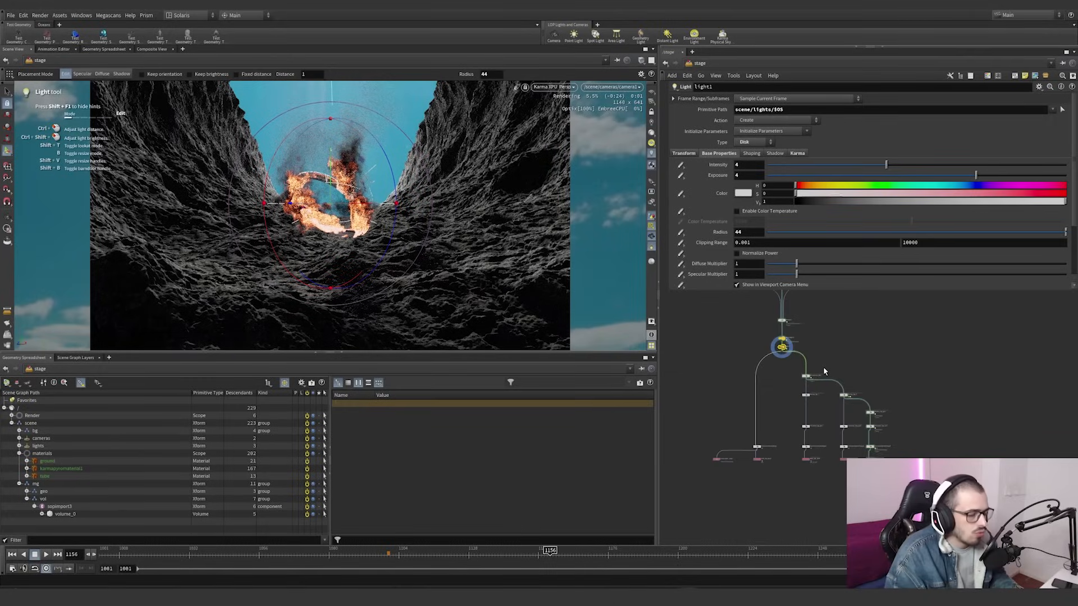
scroll(823, 372, "up", 5)
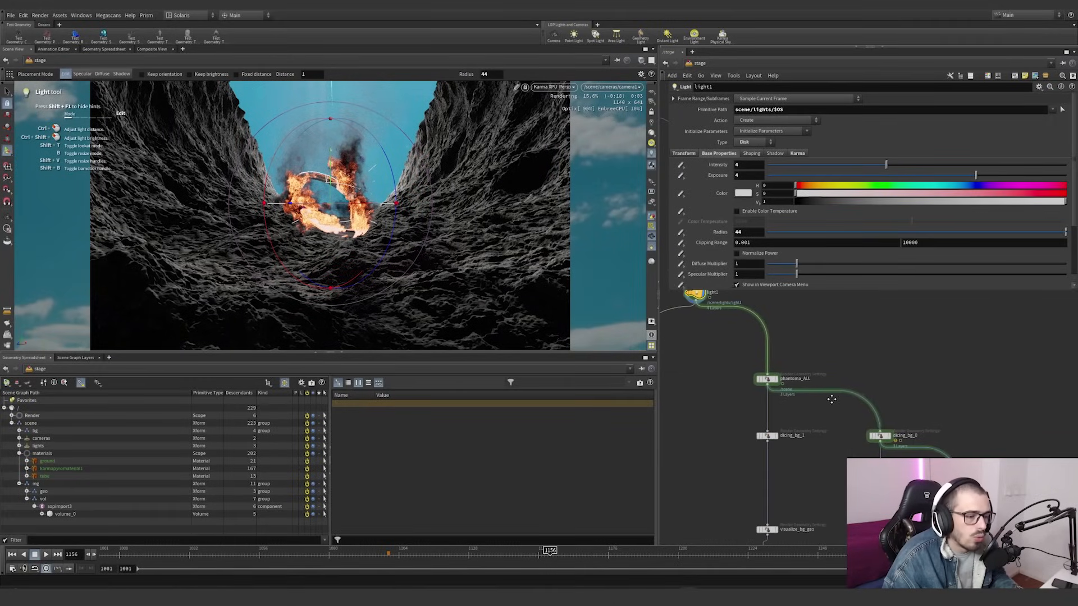
middle_click_drag(831, 399, 812, 427)
scroll(813, 400, "down", 4)
middle_click_drag(733, 470, 792, 433)
scroll(749, 388, "up", 5)
scroll(767, 413, "down", 3)
scroll(789, 506, "down", 1)
scroll(797, 406, "down", 1)
scroll(789, 453, "up", 3)
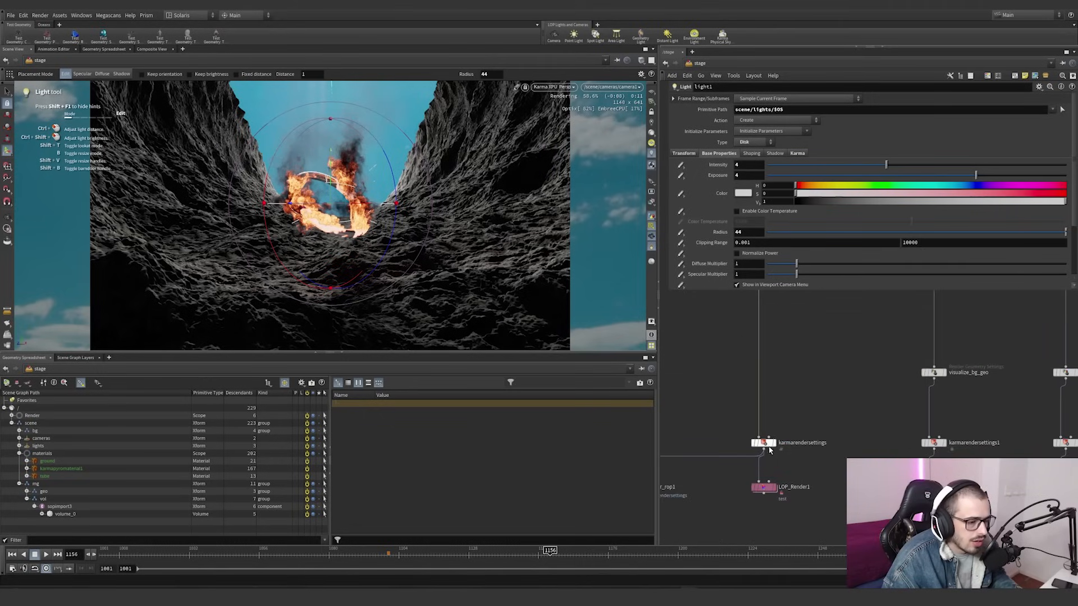
Display the stage through karmarendersettings and review the connected usdrender_rop1 settings
left_click(774, 444)
left_click_drag(824, 465, 726, 426)
scroll(823, 460, "down", 1)
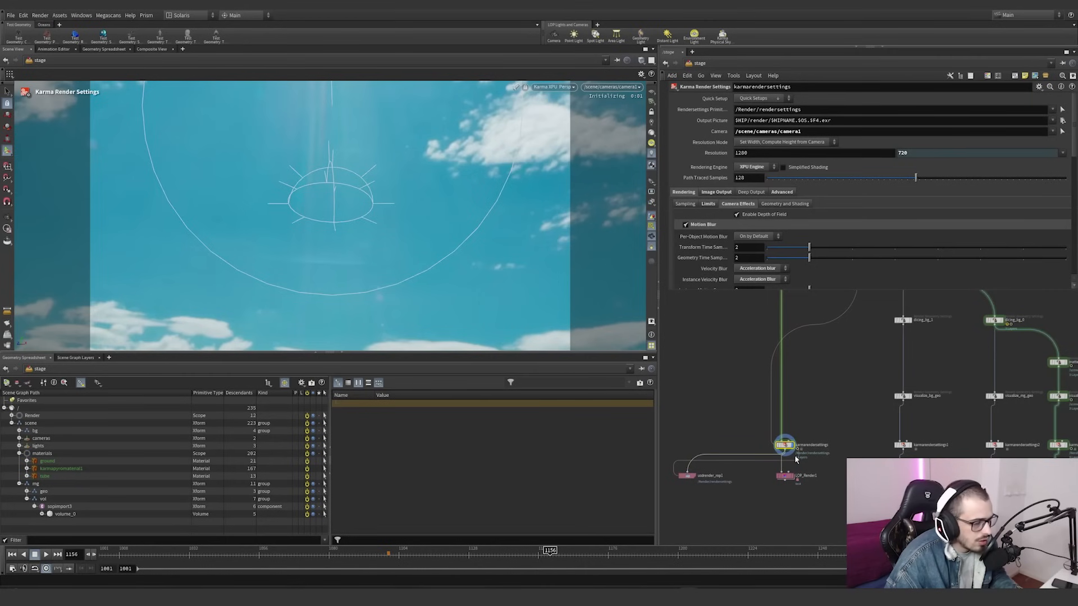
left_click(686, 476)
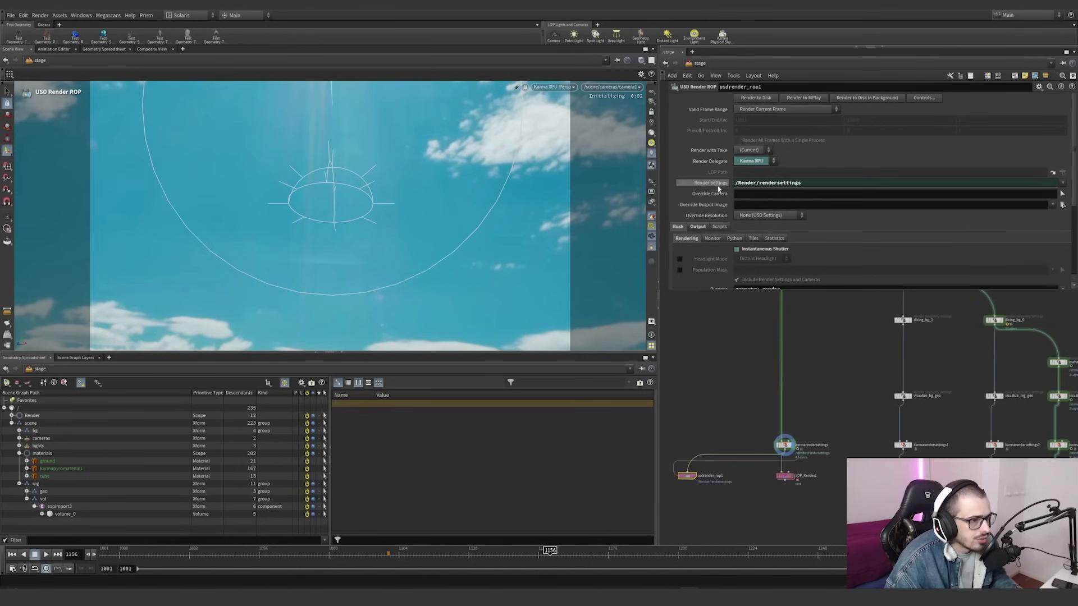
Review karmarendersettings' camera effects and motion blur, ray limits, and image output AOVs
left_click(785, 445)
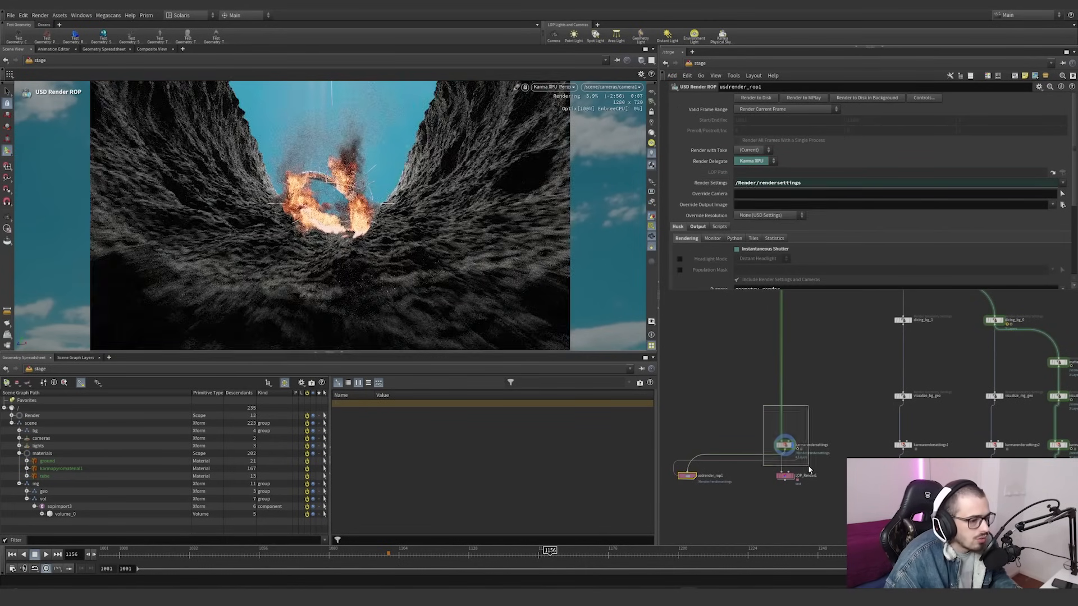
scroll(735, 230, "down", 2)
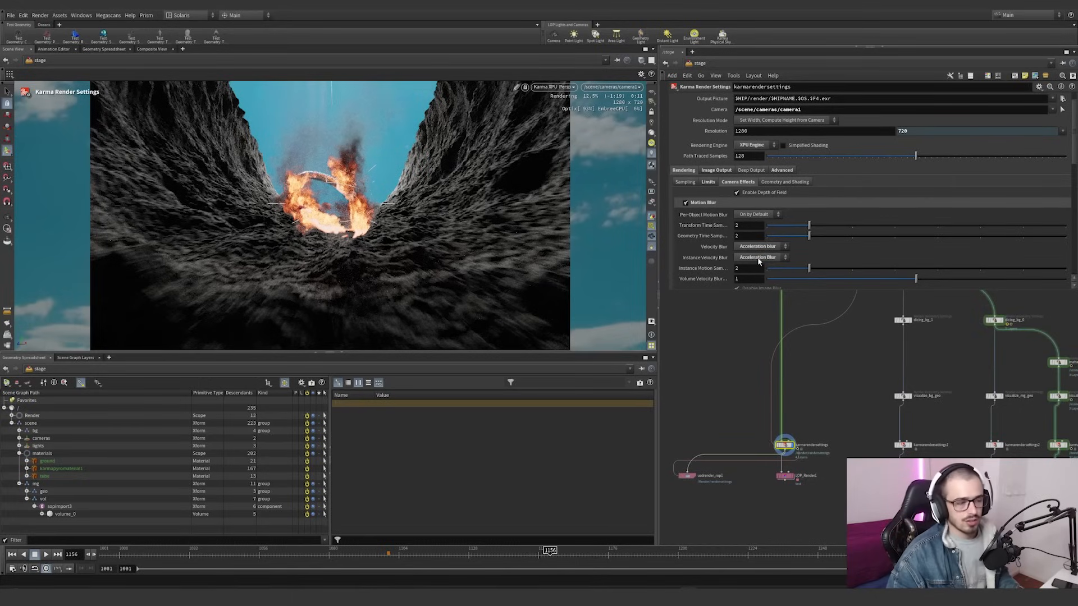
left_click(709, 182)
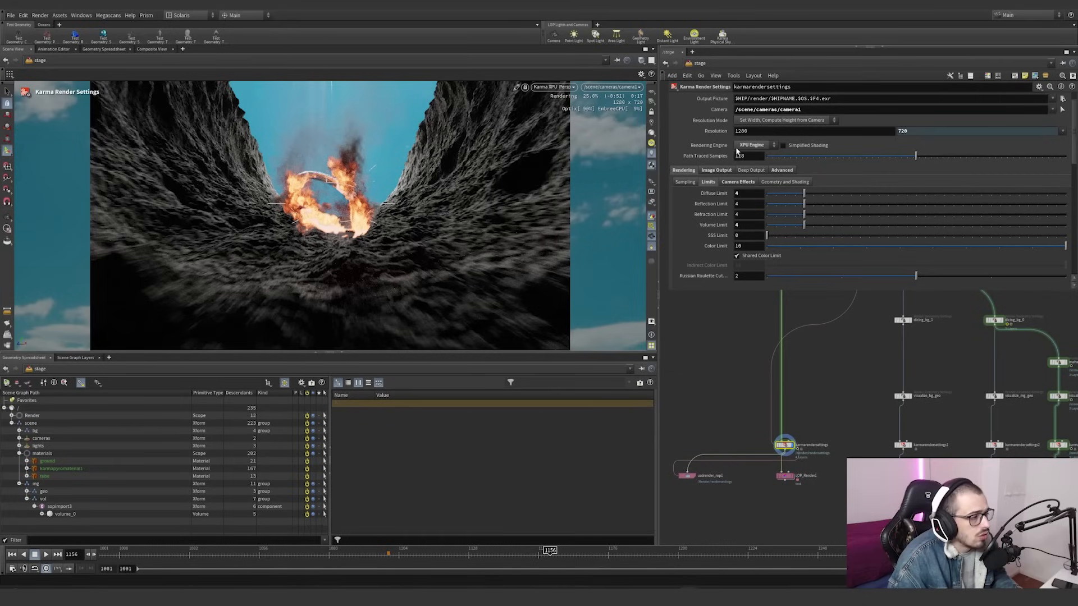
left_click(716, 170)
scroll(725, 216, "down", 3)
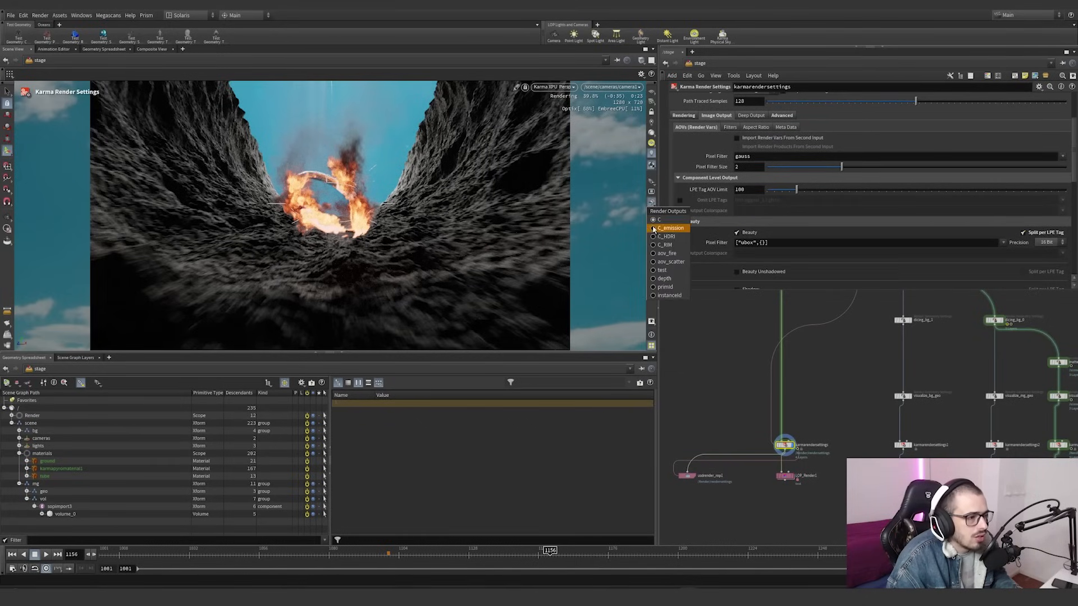
Open domelight1 in the stage network and check the LPE tag in its Karma light properties
scroll(743, 406, "down", 4)
middle_click_drag(743, 406, 723, 504)
scroll(760, 430, "up", 5)
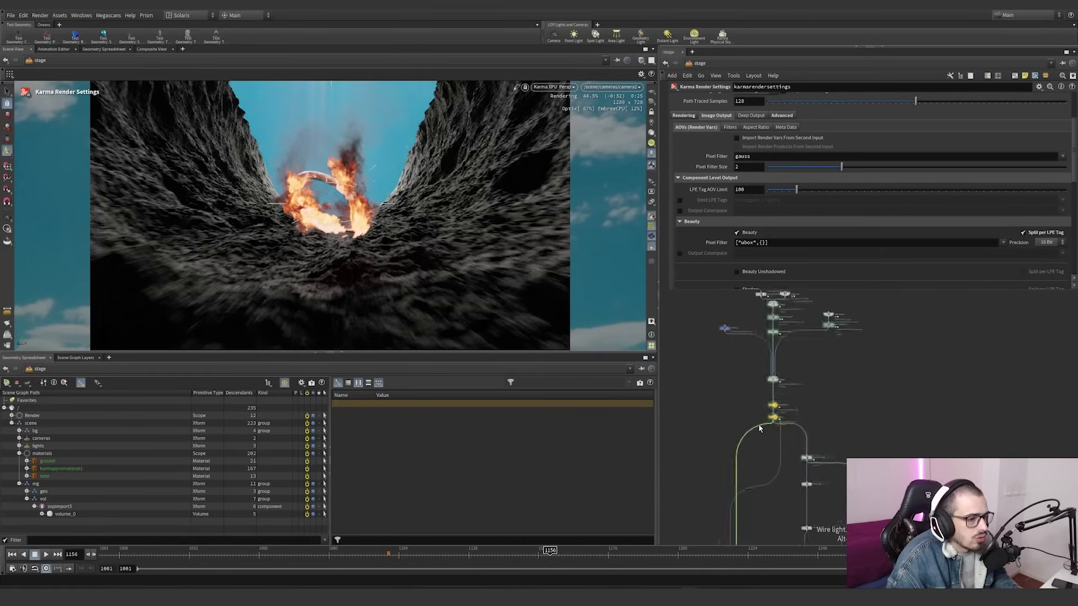
left_click_drag(840, 389, 759, 406)
left_click(801, 385)
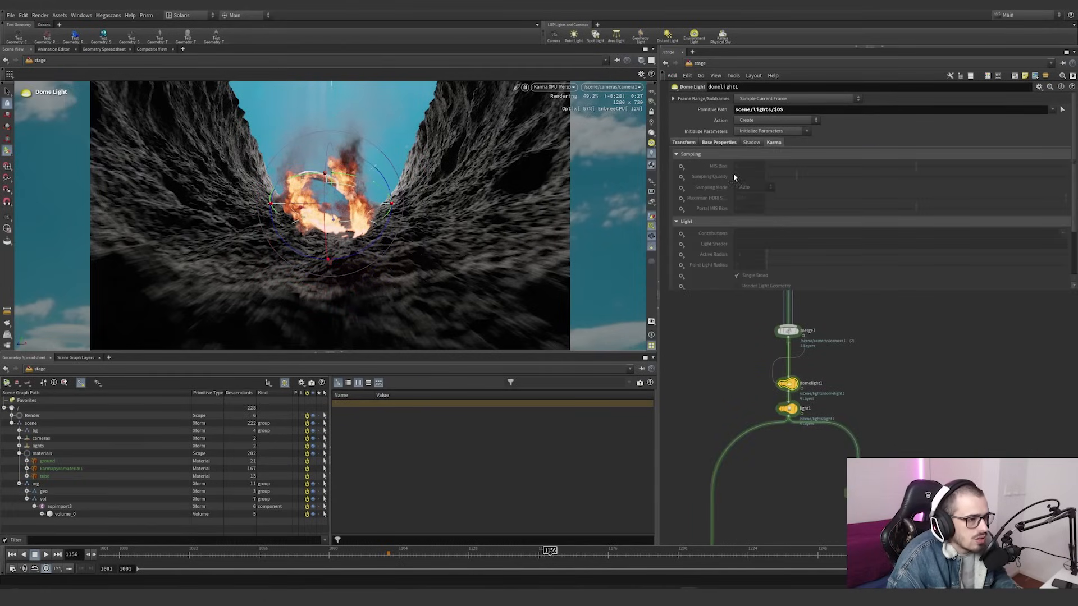
scroll(728, 171, "down", 3)
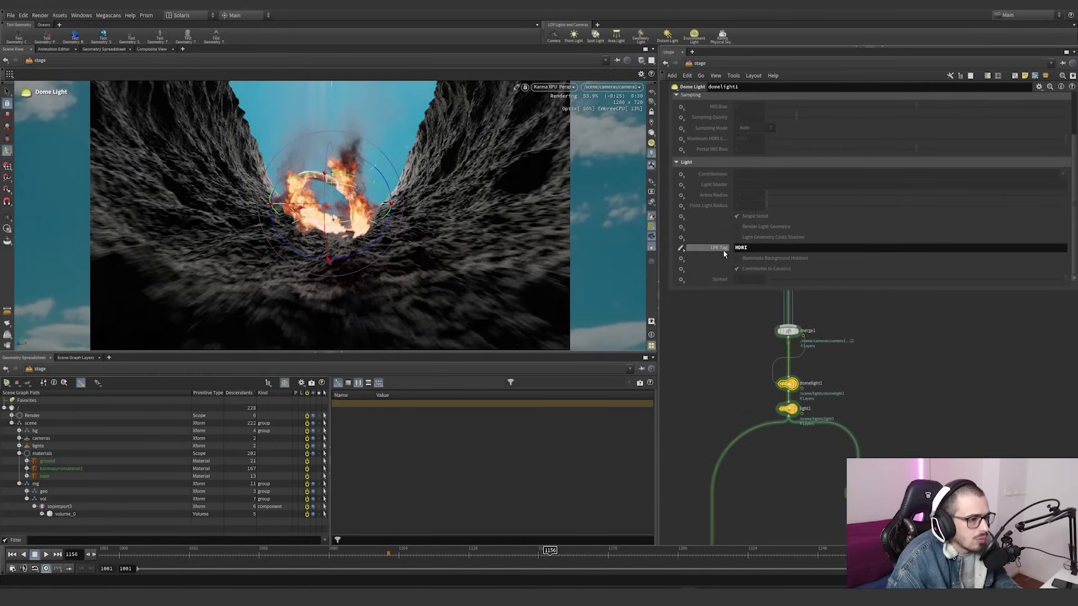
scroll(723, 251, "up", 3)
Check light1's LPE tag in its Karma properties and look over its base properties
left_click(788, 409)
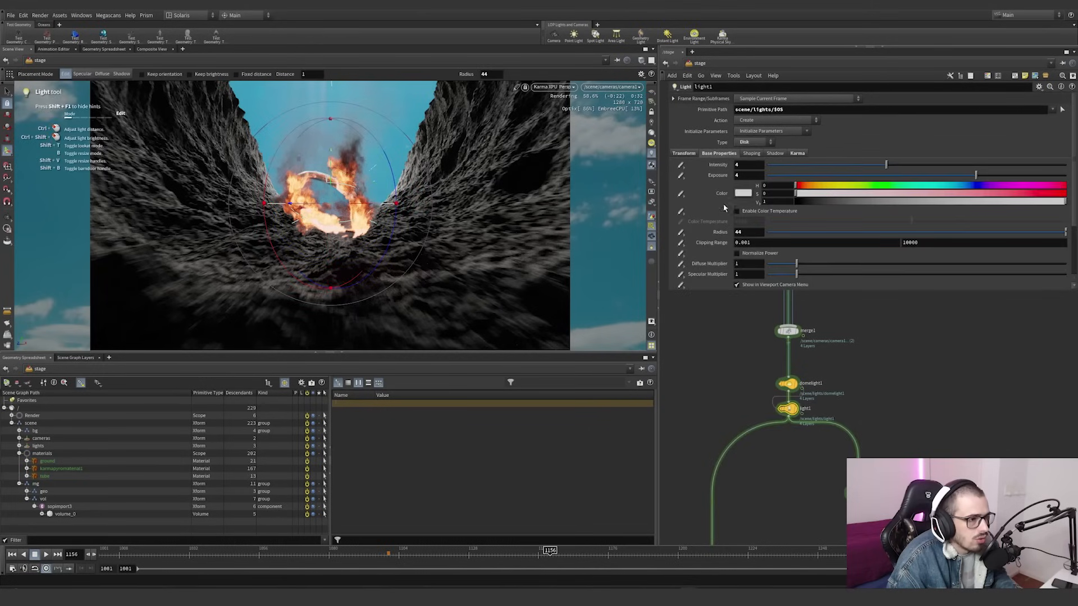
left_click(796, 154)
scroll(750, 242, "down", 5)
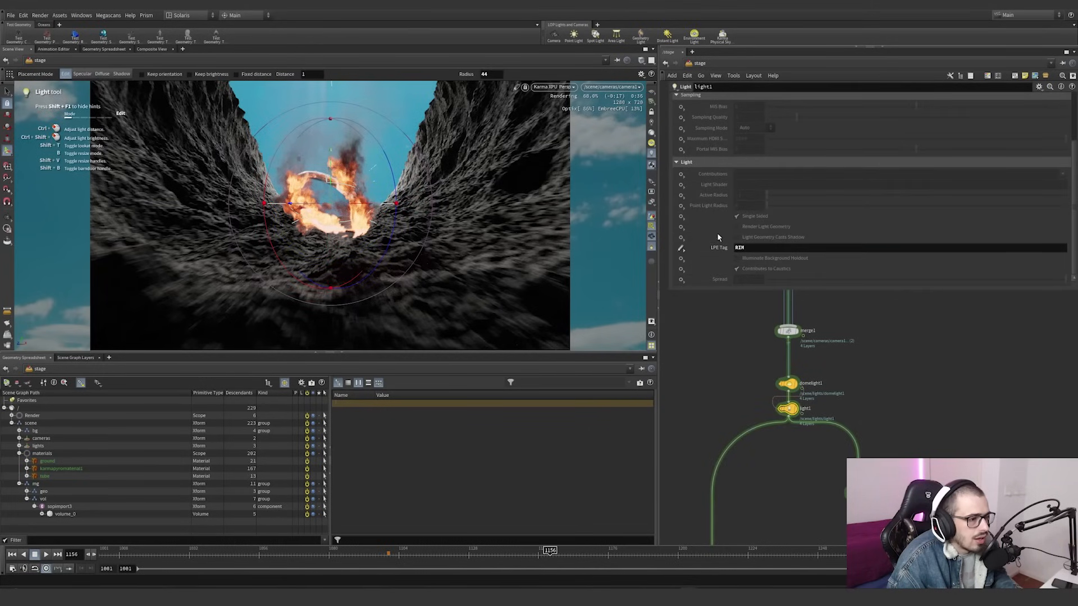
scroll(718, 237, "up", 5)
left_click(719, 149)
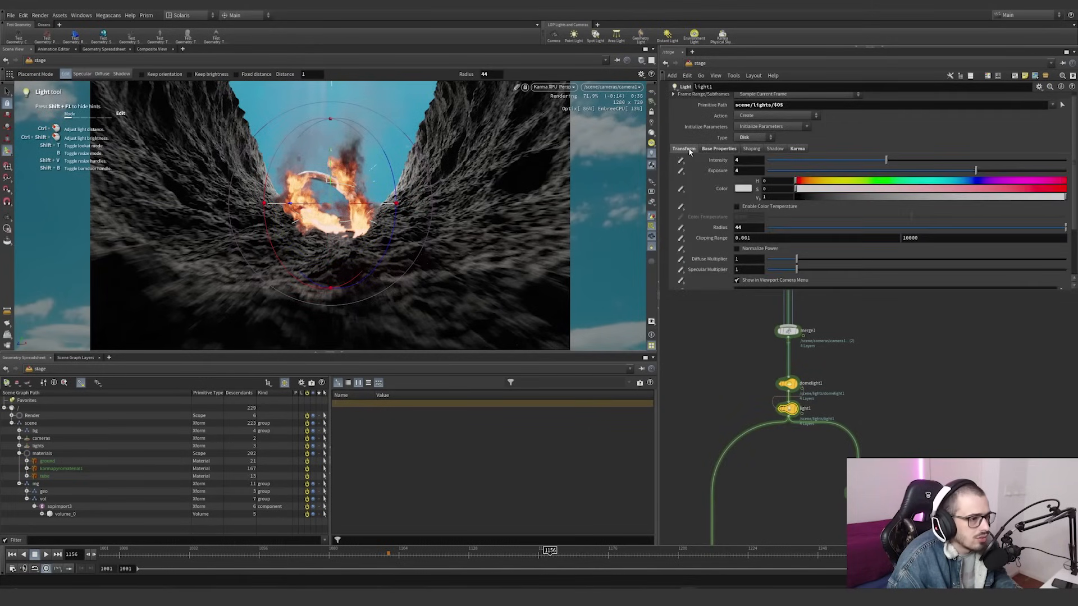
left_click(690, 151)
Recheck domelight1's LPE tag and examine the HDRI texture path in its base properties
left_click_drag(759, 392, 795, 379)
scroll(711, 223, "down", 3)
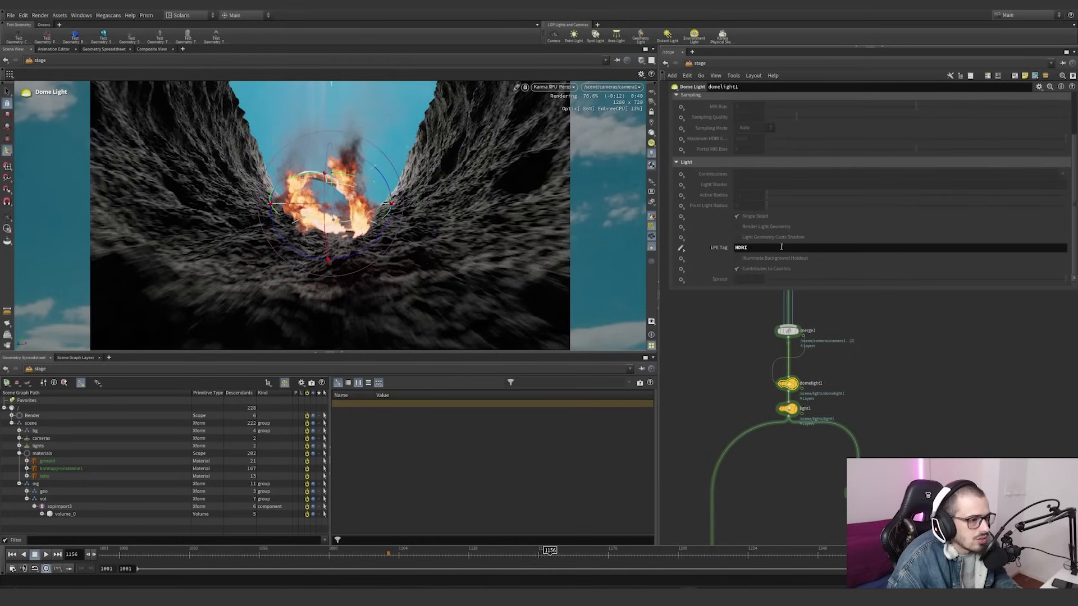
scroll(781, 247, "up", 3)
left_click(718, 138)
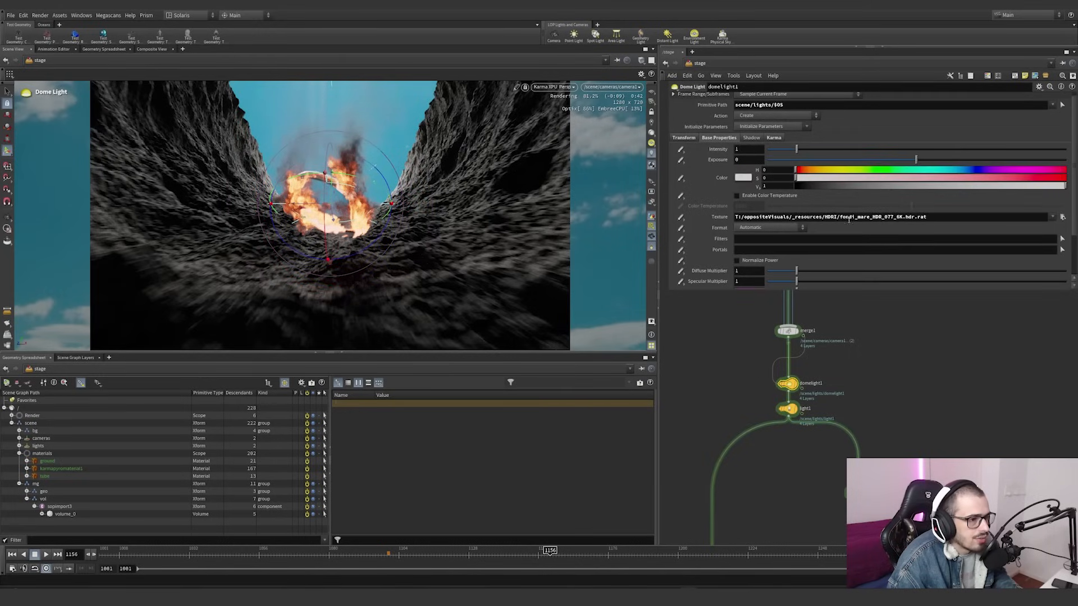
left_click_drag(736, 217, 789, 216)
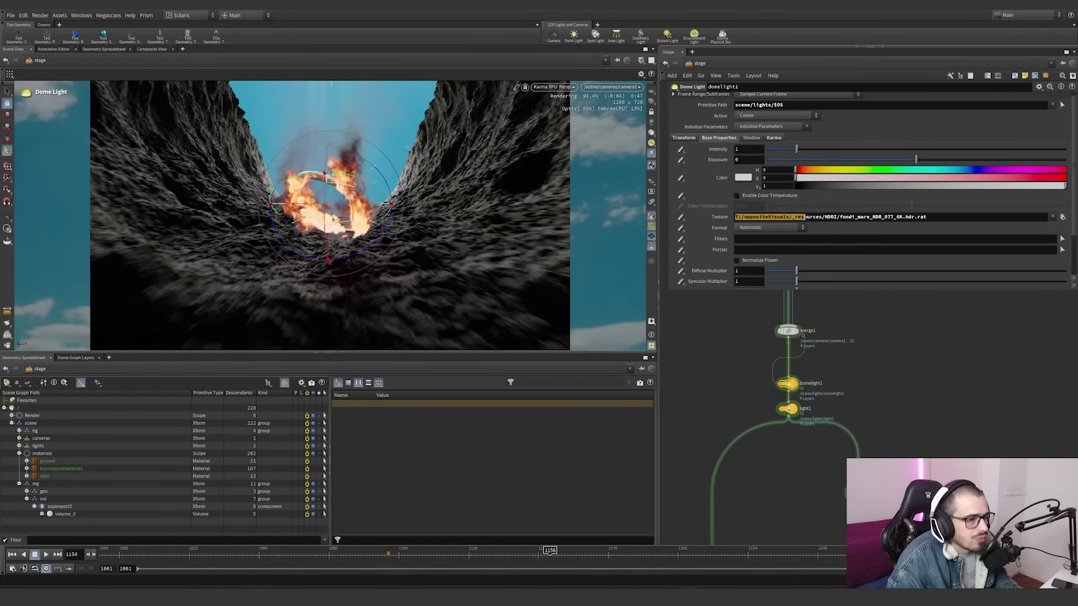
left_click_drag(836, 219, 929, 216)
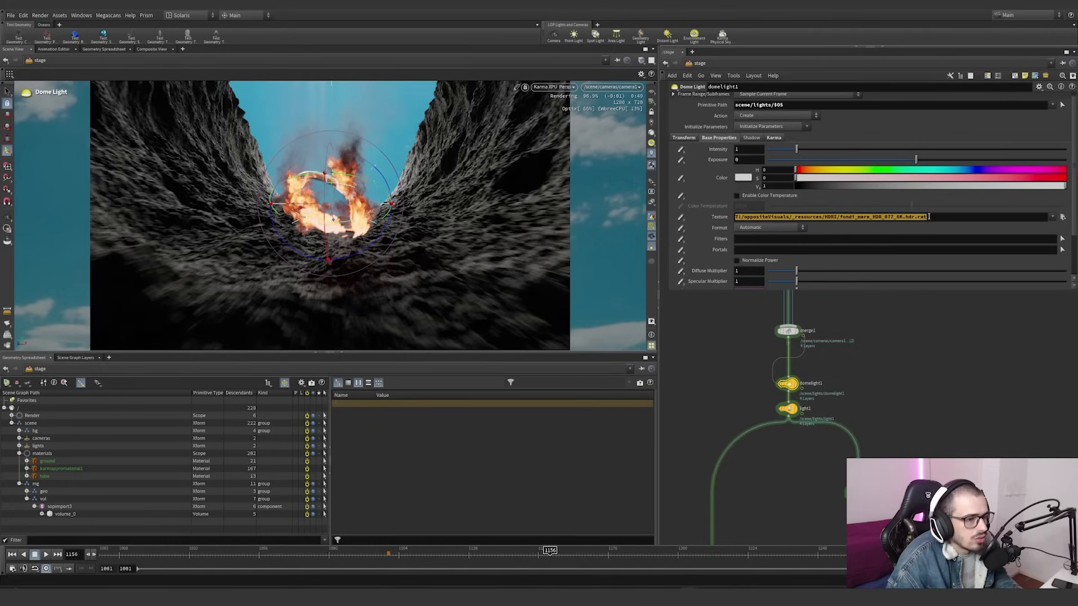
scroll(719, 365, "down", 5)
scroll(793, 432, "up", 5)
Review karmarendersettings' extra render vars, component level output and advanced bucket and caching settings
left_click(742, 403)
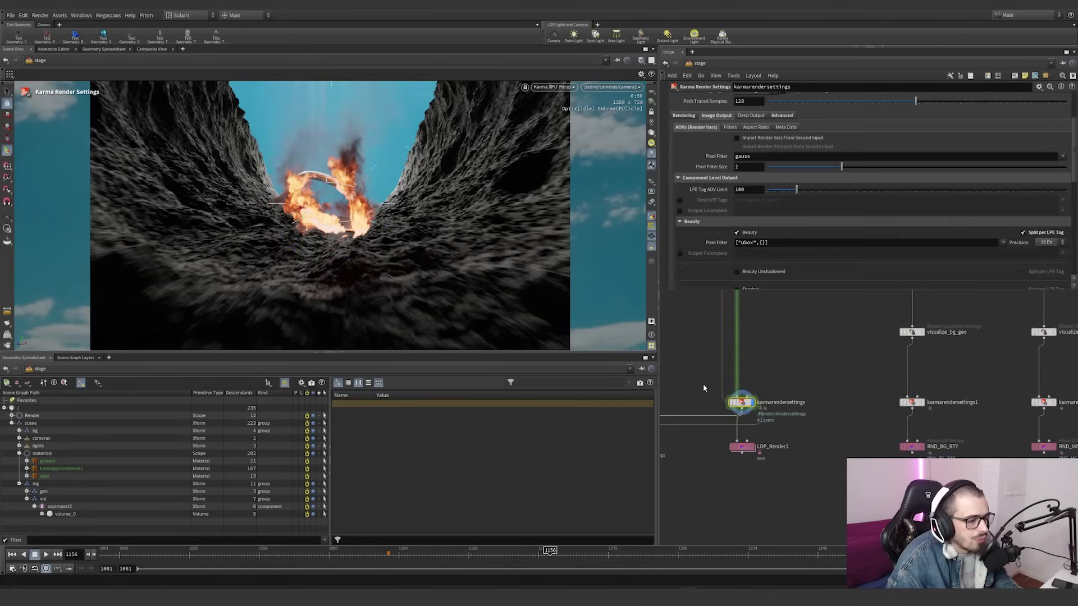
scroll(702, 245, "down", 10)
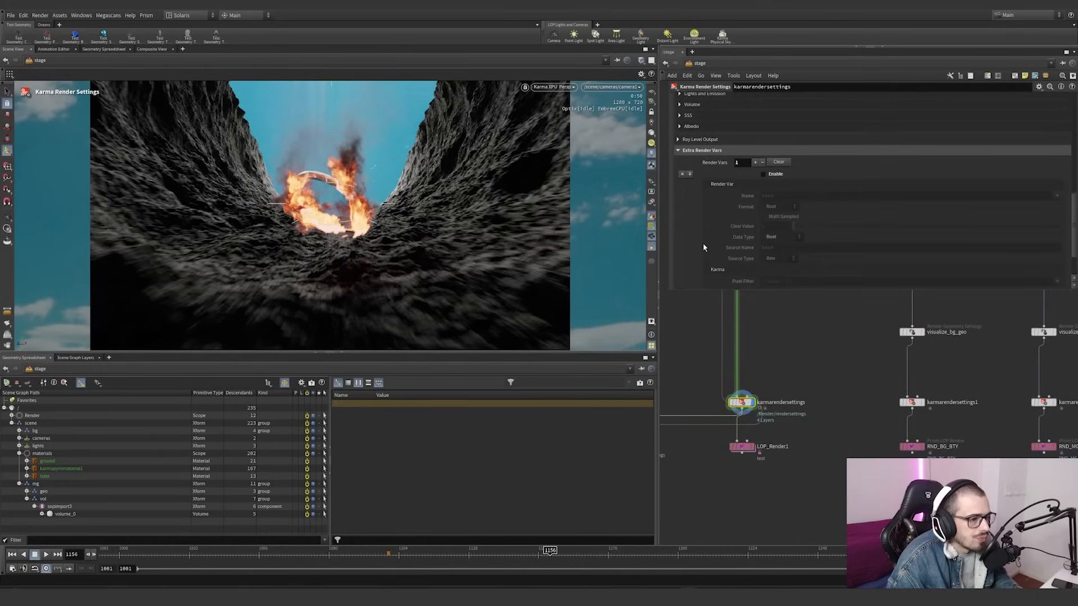
scroll(706, 243, "up", 3)
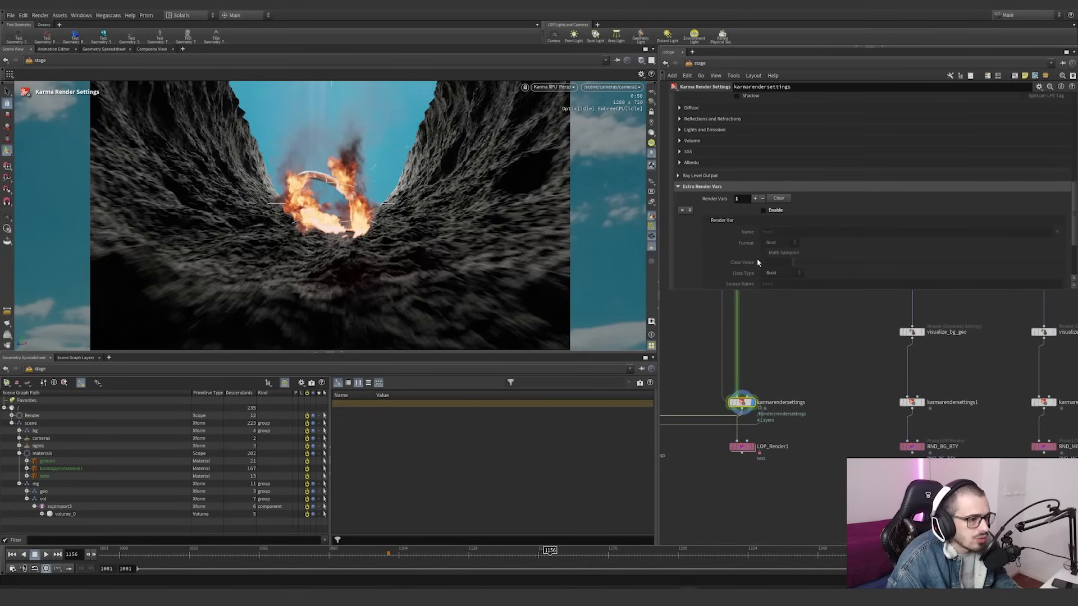
scroll(847, 266, "up", 15)
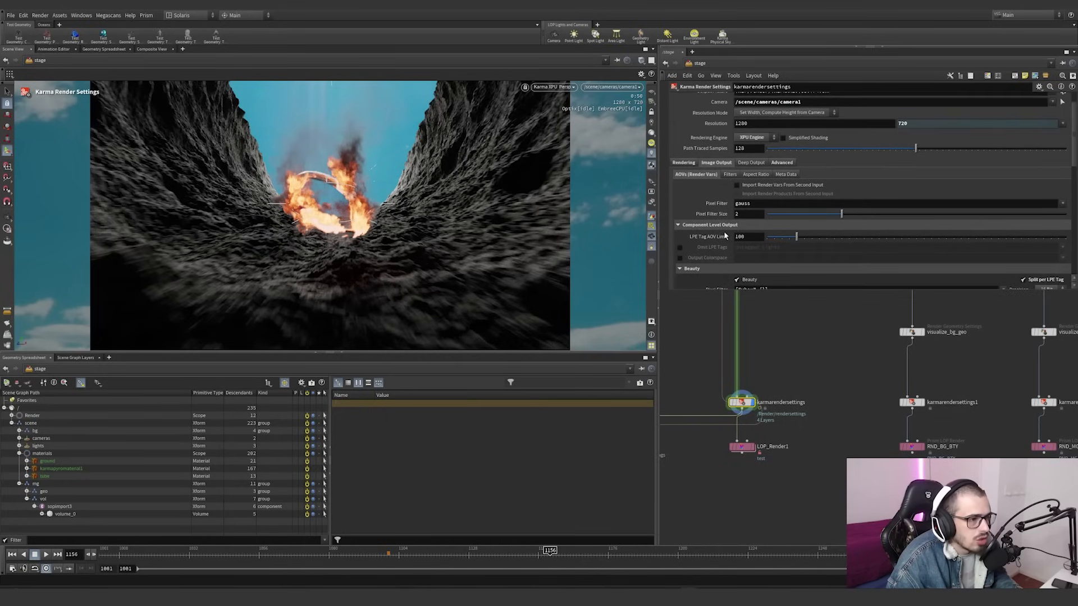
scroll(724, 236, "up", 1)
left_click(782, 174)
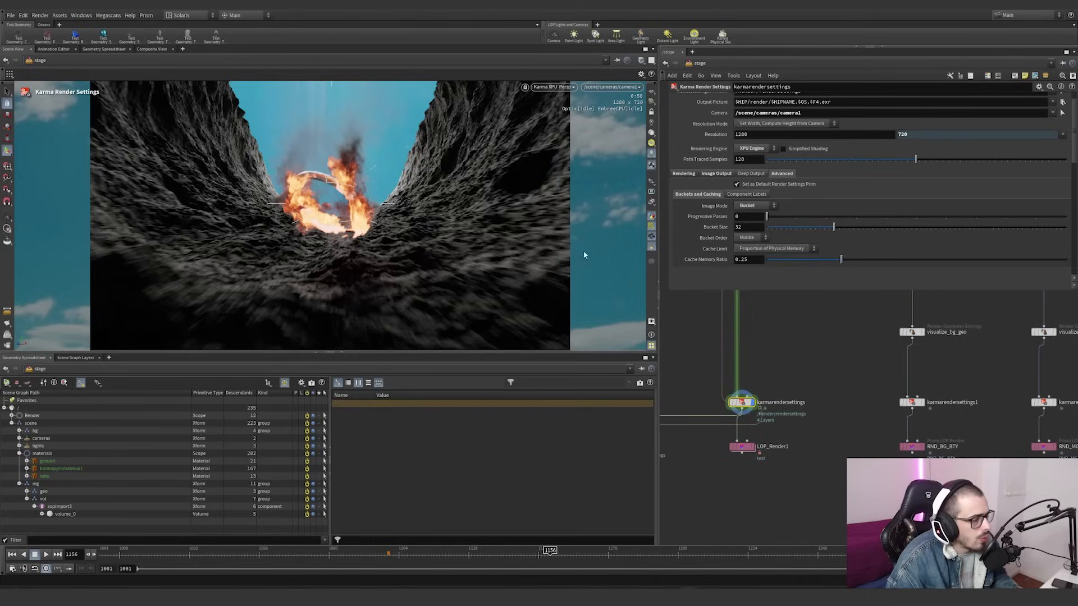
Compare the C_emission, C_RIM, C_HDRI and test render outputs in the viewport, and return to the C output
left_click(652, 217)
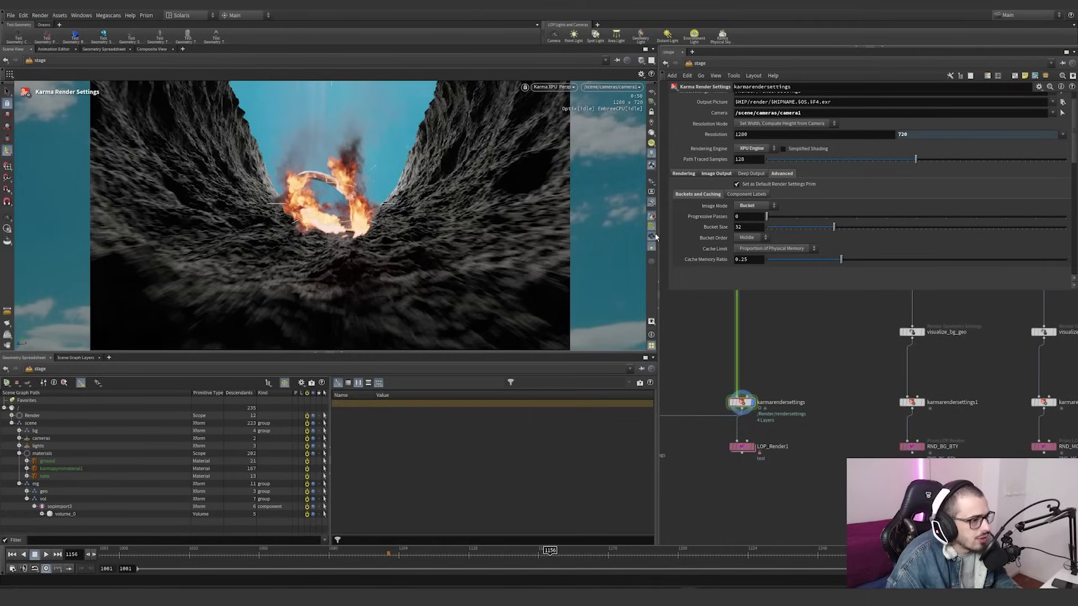
left_click(653, 217)
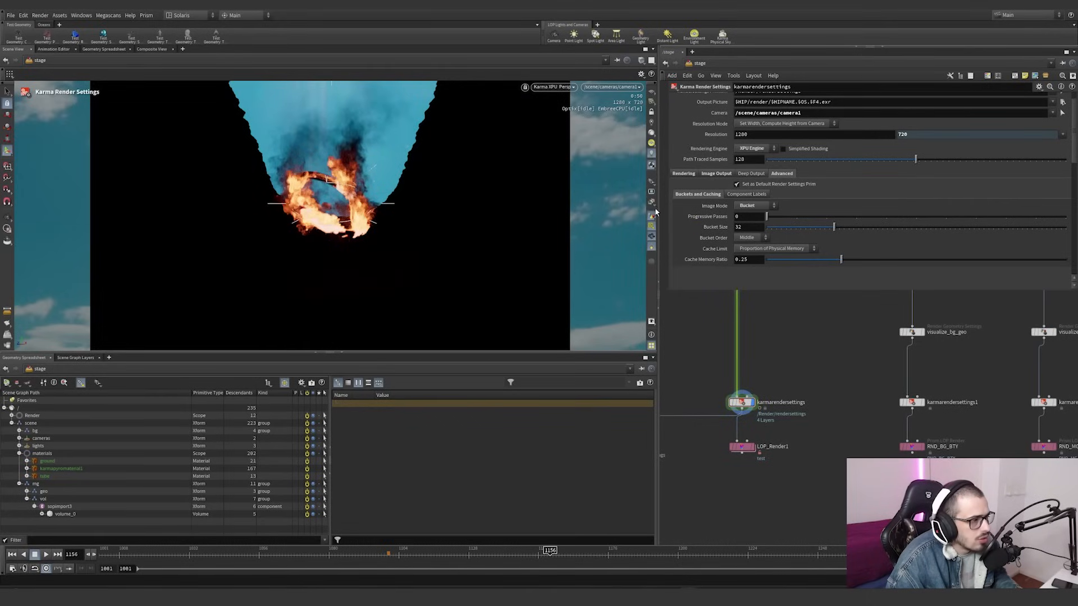
left_click(652, 204)
left_click(665, 244)
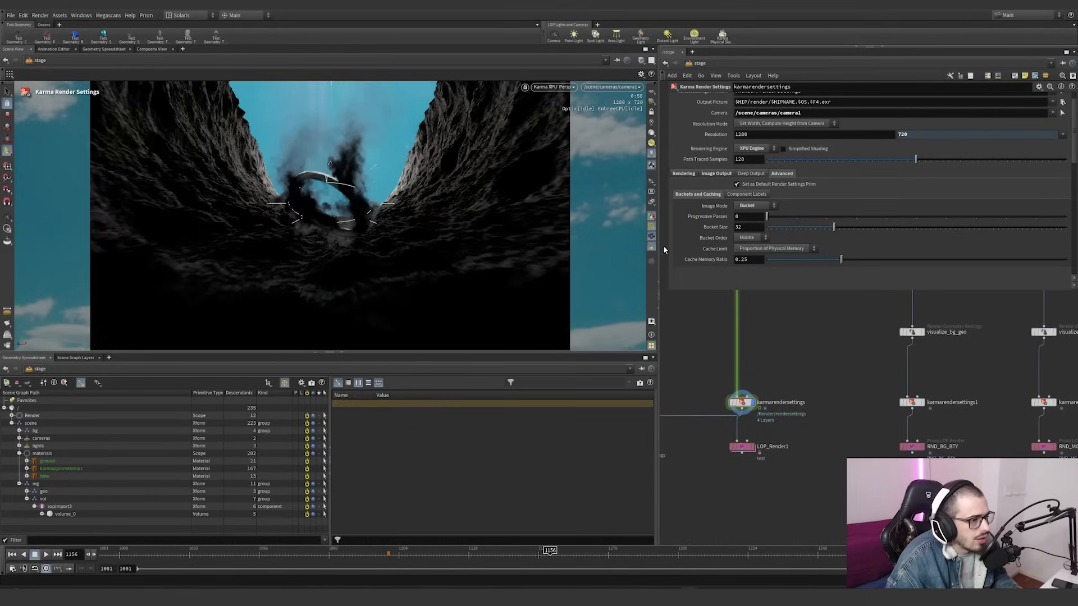
left_click(652, 206)
left_click(658, 230)
left_click(652, 206)
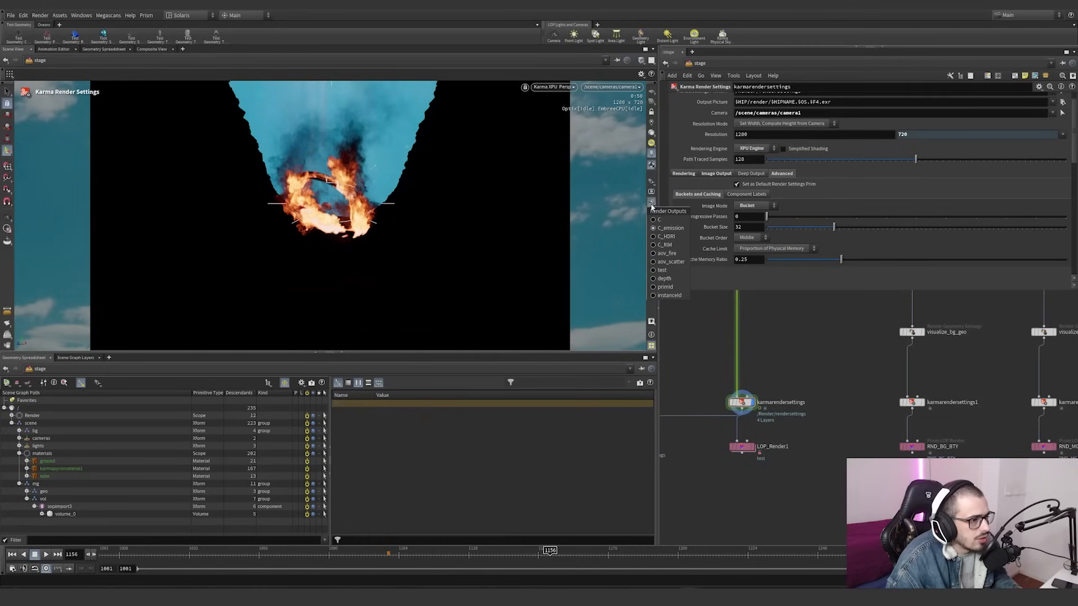
left_click(659, 239)
left_click(652, 205)
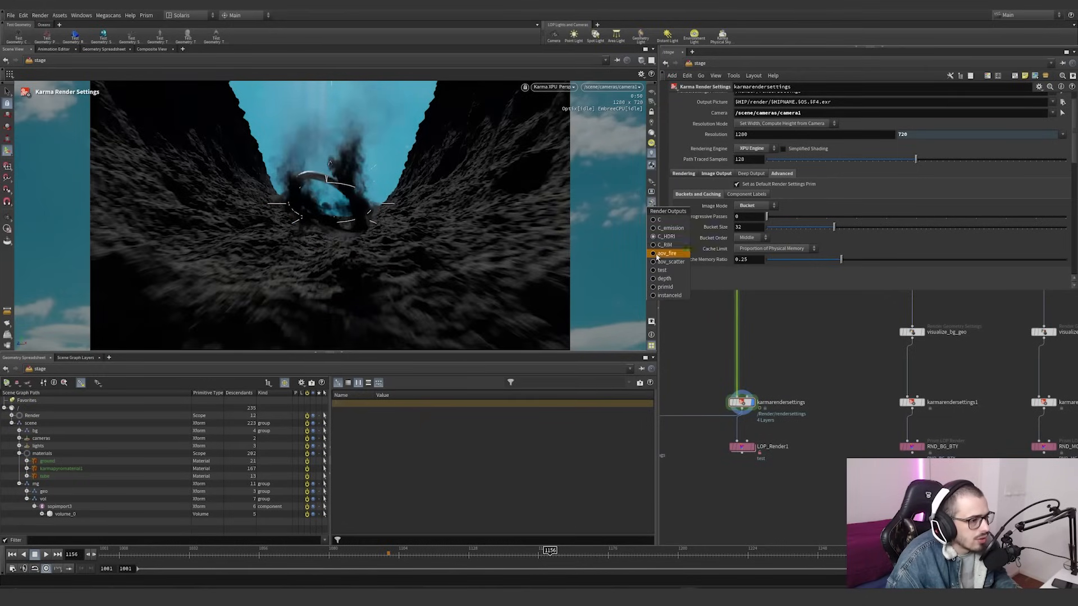
left_click(662, 279)
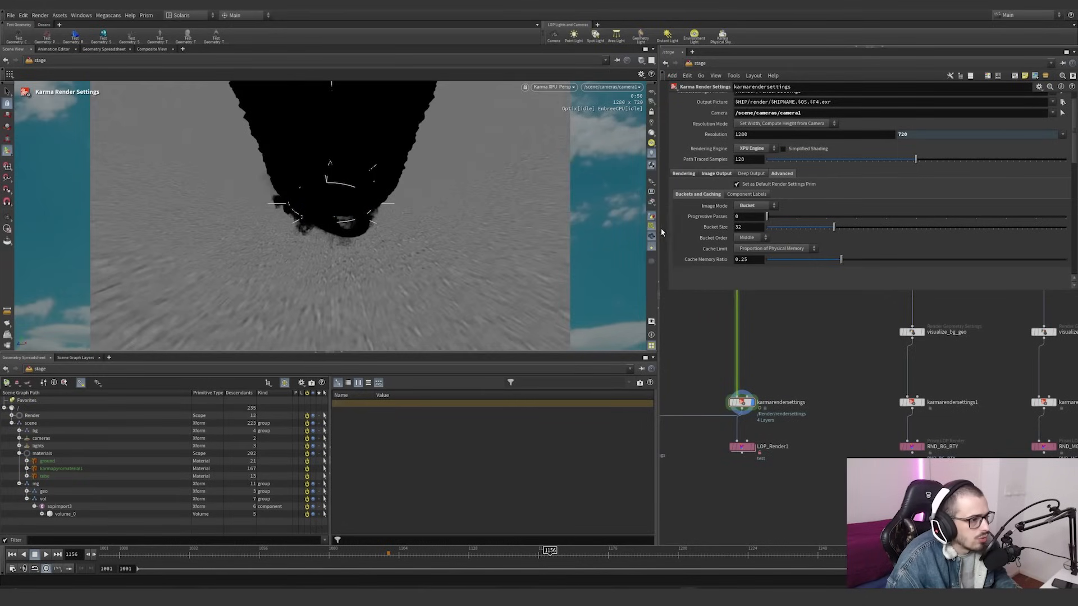
left_click(651, 206)
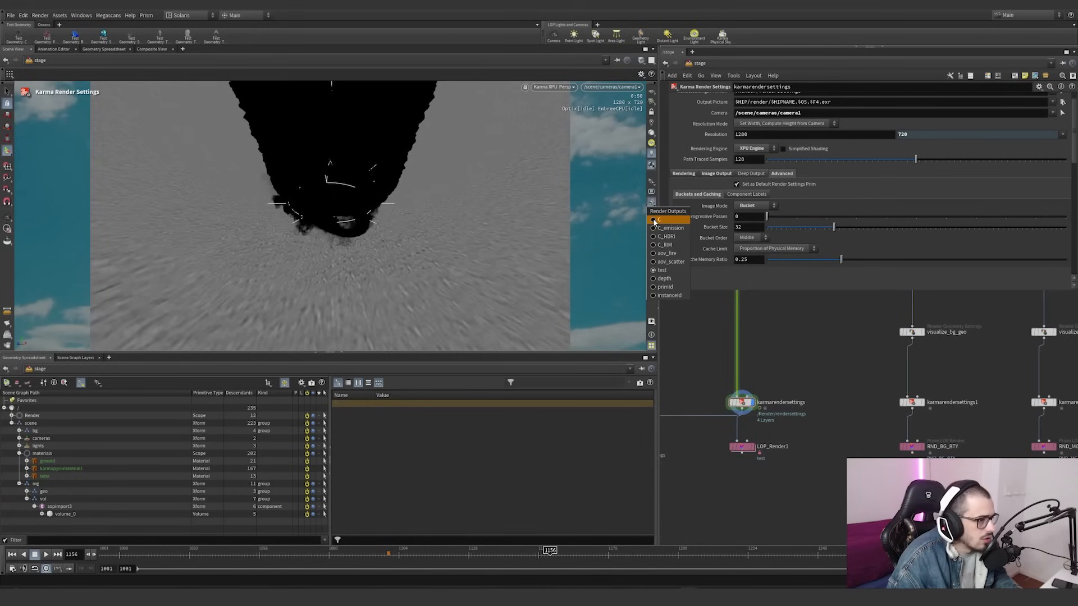
left_click(660, 219)
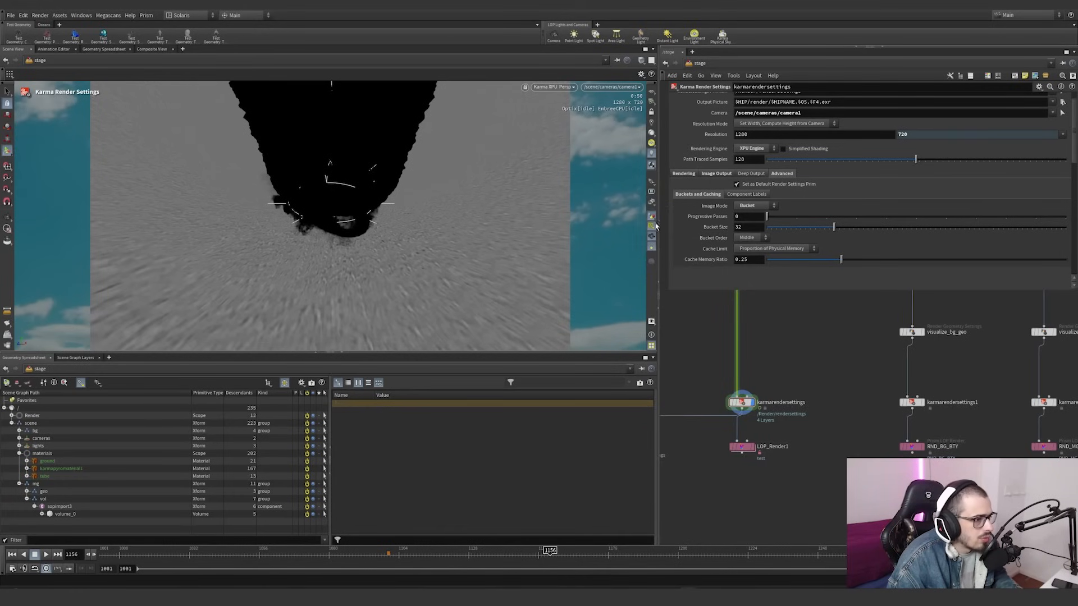
Open the ground material network inside materiallibrary2 and find its displacement, ramp and mix nodes
scroll(843, 323, "down", 3)
middle_click_drag(844, 322, 843, 435)
scroll(811, 335, "up", 3)
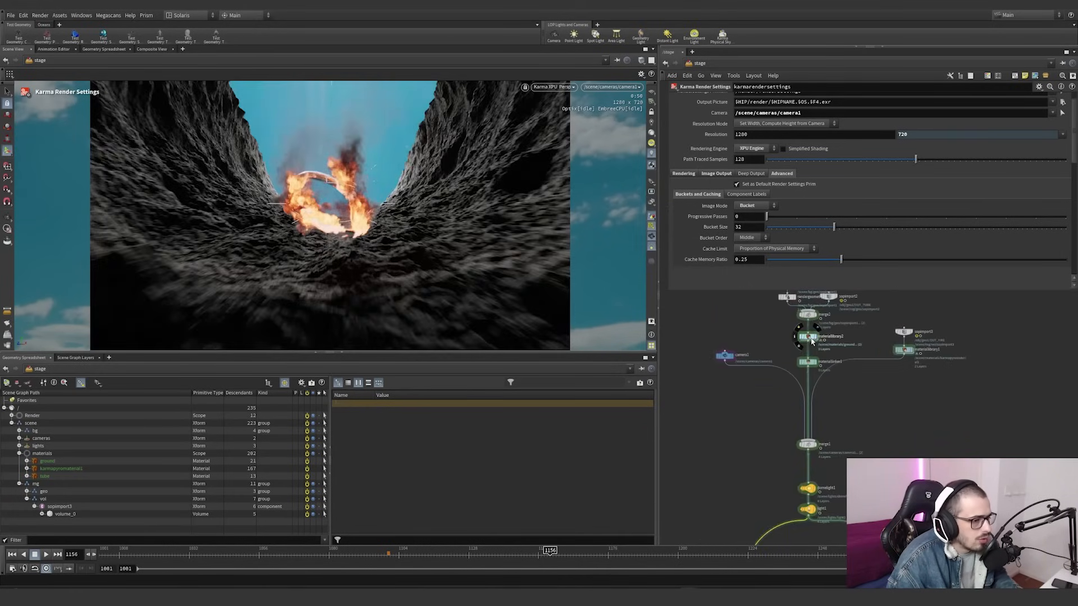
double_click(812, 338)
double_click(793, 352)
scroll(898, 405, "up", 3)
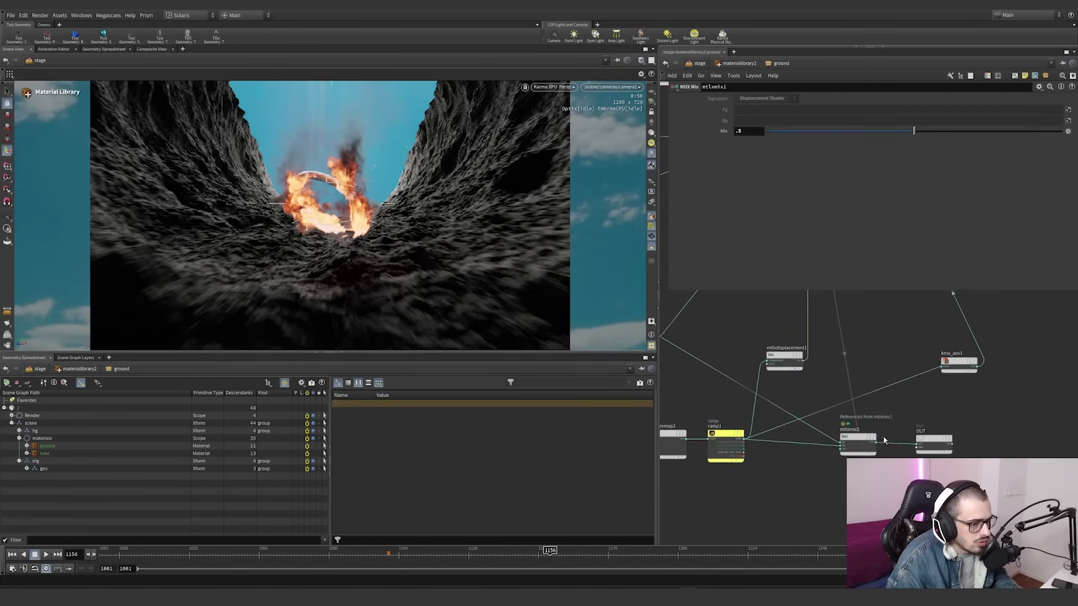
Examine the mtlxmix2 and OUT nodes near the ground material's AOV branch, and return to the stage network
left_click_drag(994, 410, 976, 442)
scroll(975, 442, "down", 4)
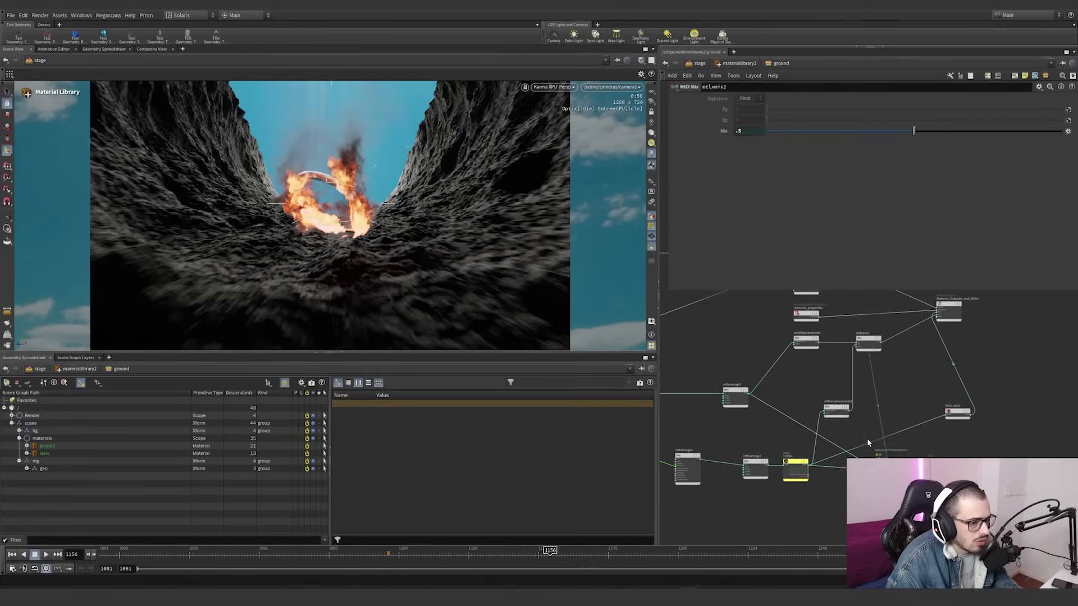
left_click(886, 461)
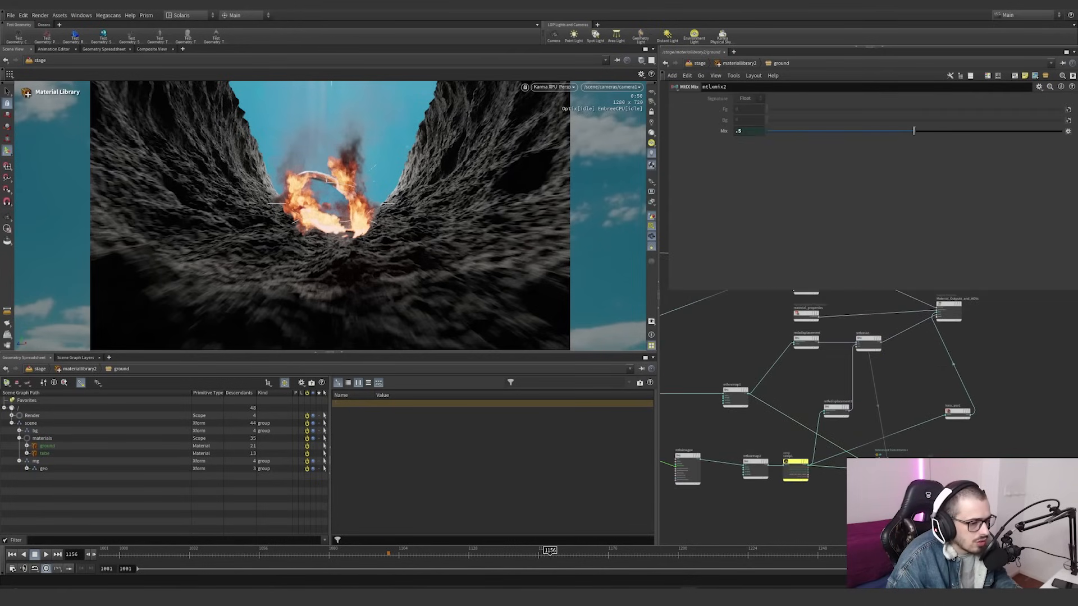
mouse_move(927, 465)
left_mouse_down()
mouse_move(969, 451)
mouse_move(919, 451)
left_mouse_up()
left_click_drag(919, 451, 985, 478)
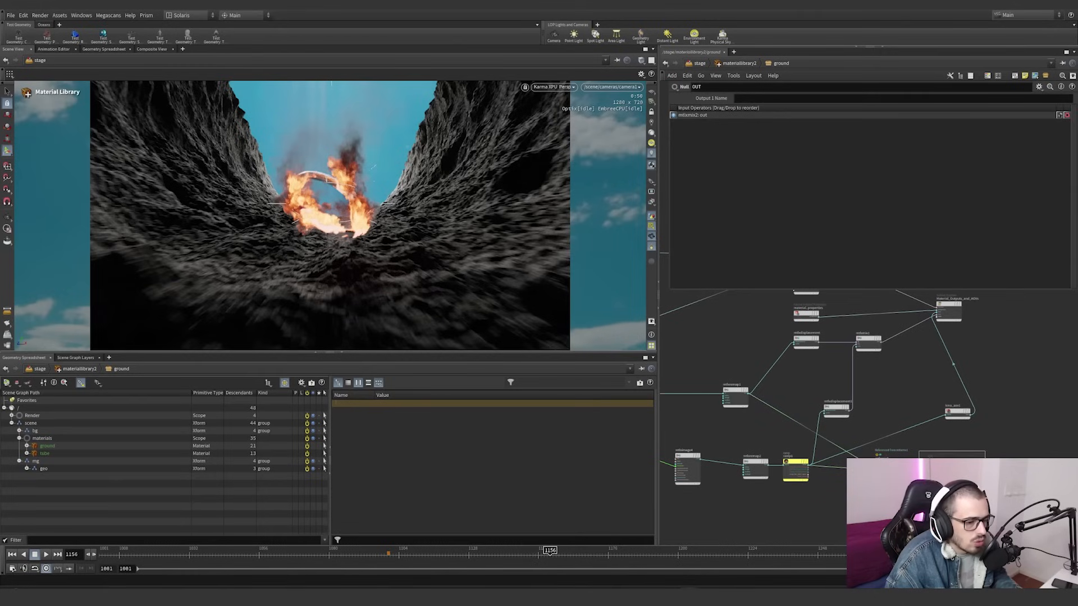
left_click(718, 63)
left_click(699, 63)
Display the stage through the phantoma_ALL render geometry settings node at the start of the render branches
scroll(756, 449, "up", 5)
scroll(756, 449, "down", 3)
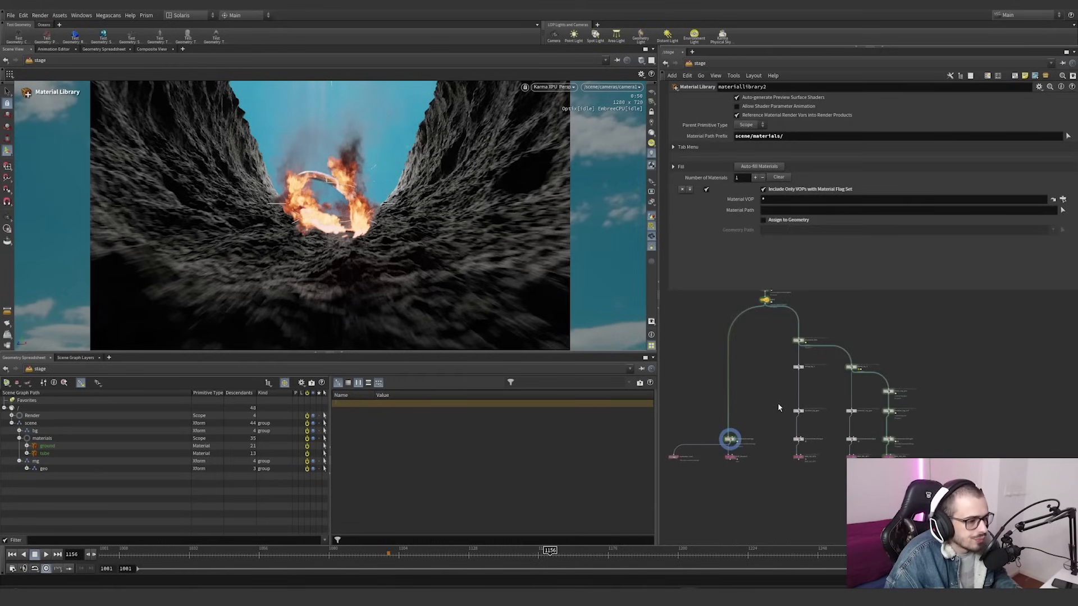
left_click_drag(707, 451, 762, 409)
middle_click_drag(762, 412, 733, 437)
scroll(778, 364, "up", 5)
left_click(763, 371)
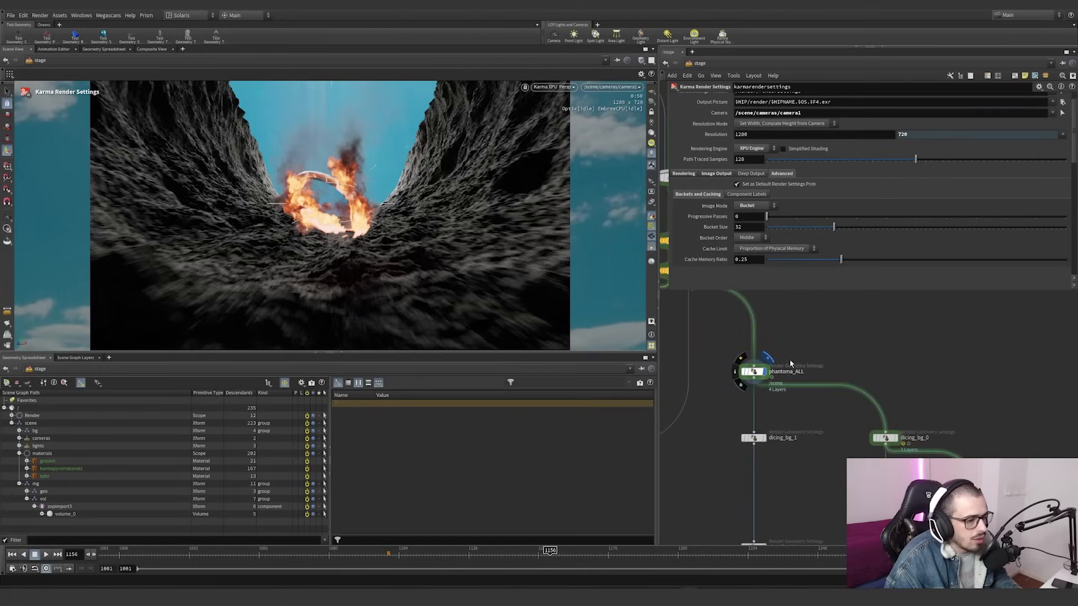
left_click_drag(791, 360, 715, 399)
Examine phantoma_ALL's Render Visibility and other shading settings, collapsing the mg group in the scene graph
scroll(745, 142, "up", 6)
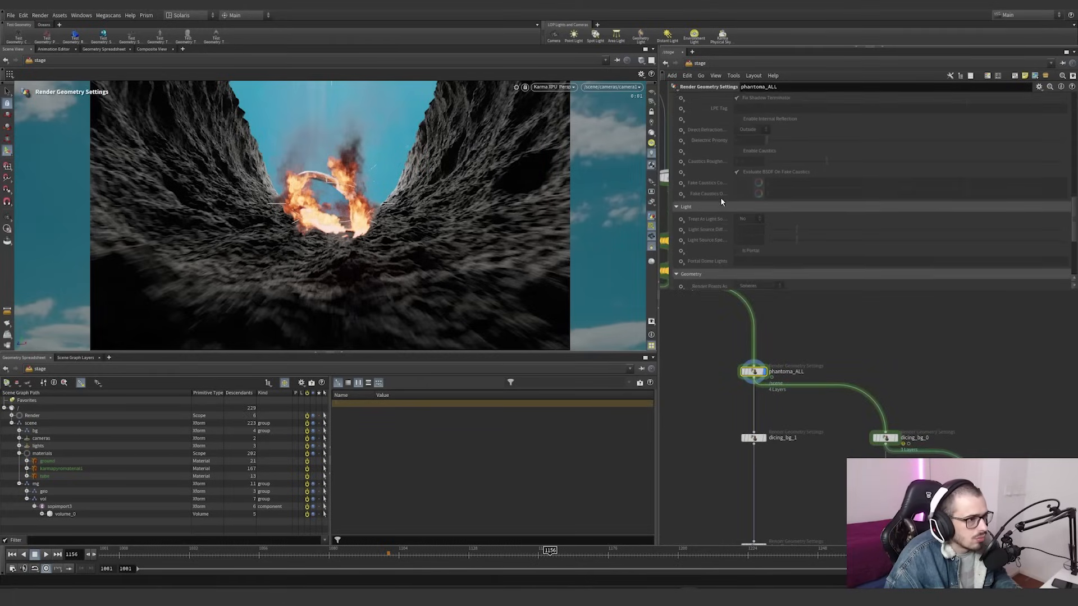
left_click(19, 483)
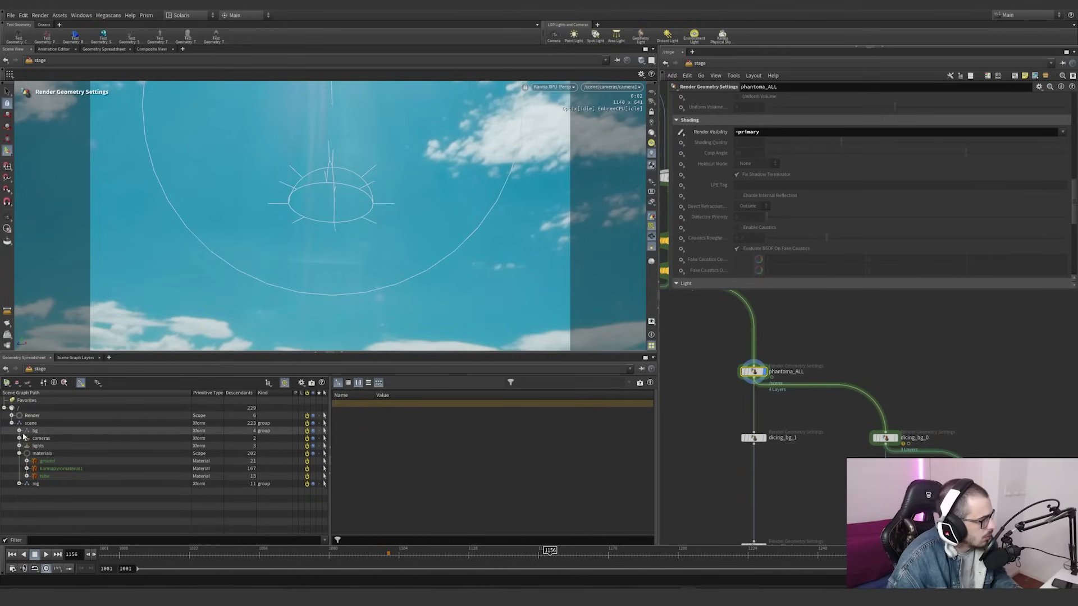
scroll(763, 182, "up", 2)
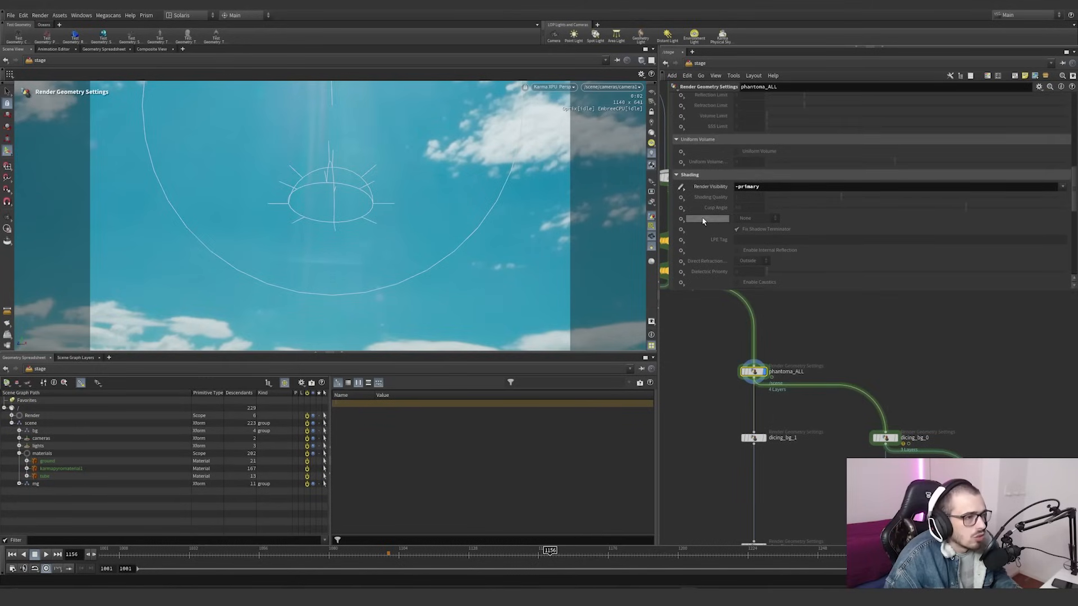
double_click(779, 185)
scroll(730, 191, "up", 5)
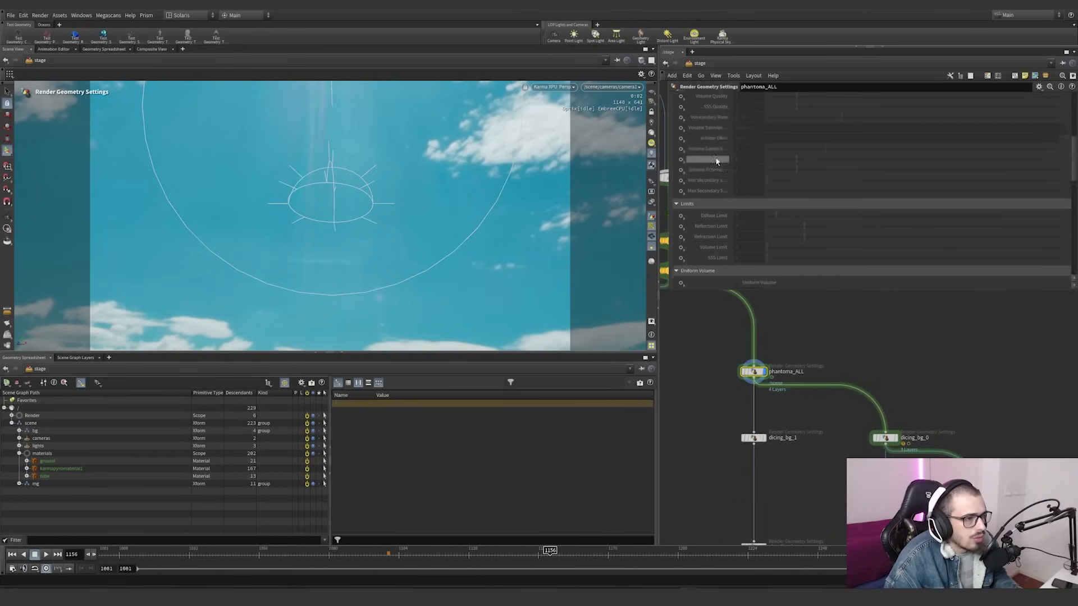
scroll(786, 348, "down", 3)
scroll(804, 373, "up", 3)
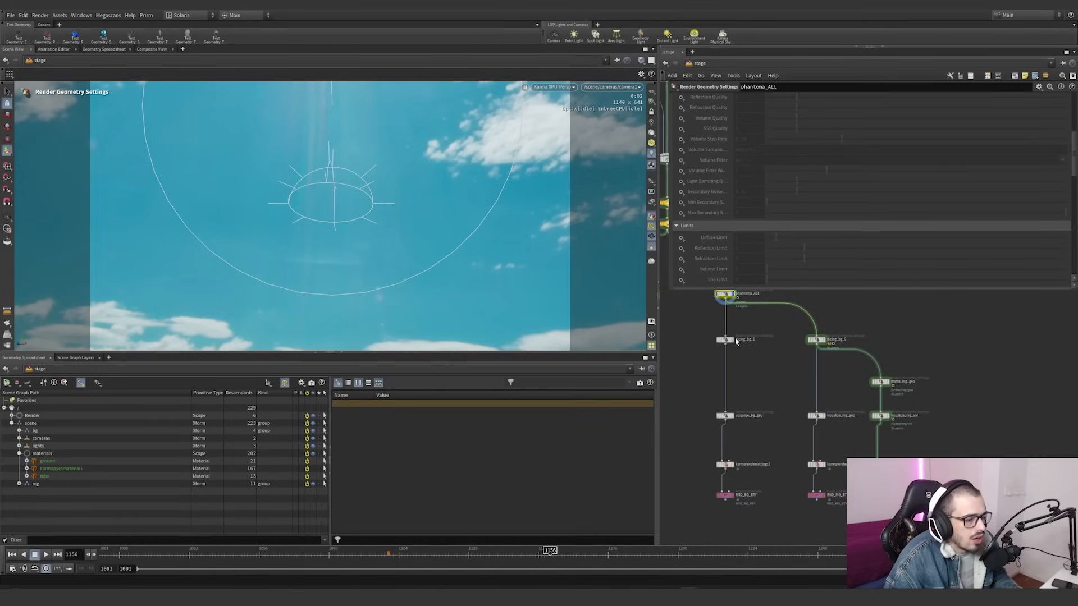
Compare the Dicing Quality settings of the dicing_bg_1 and dicing_bg_0 nodes, displaying the stage through dicing_bg_0
left_click(717, 341)
scroll(713, 220, "down", 5)
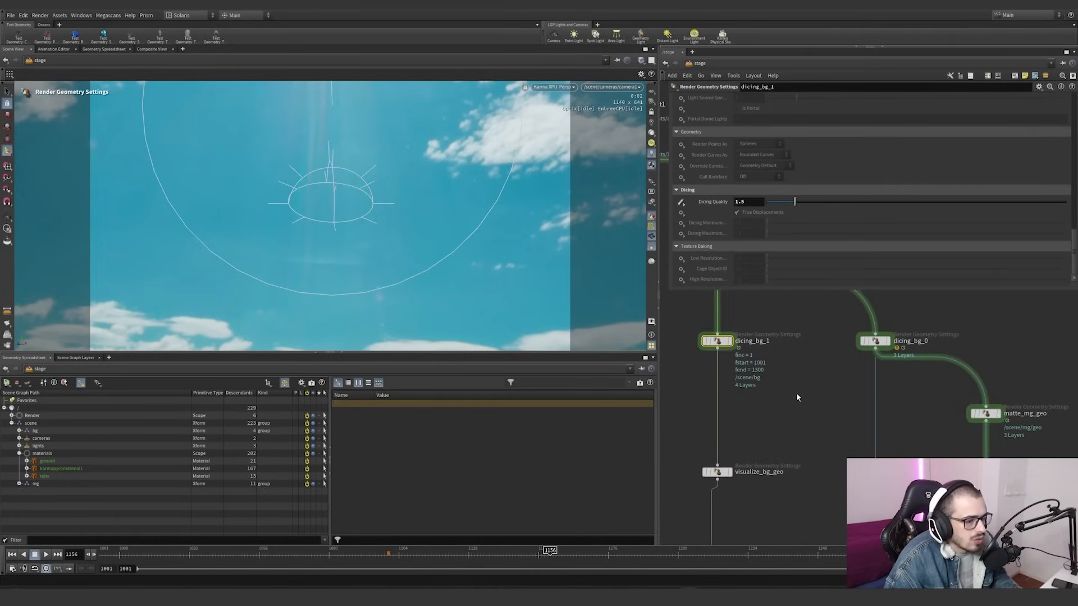
middle_click_drag(780, 427, 770, 384)
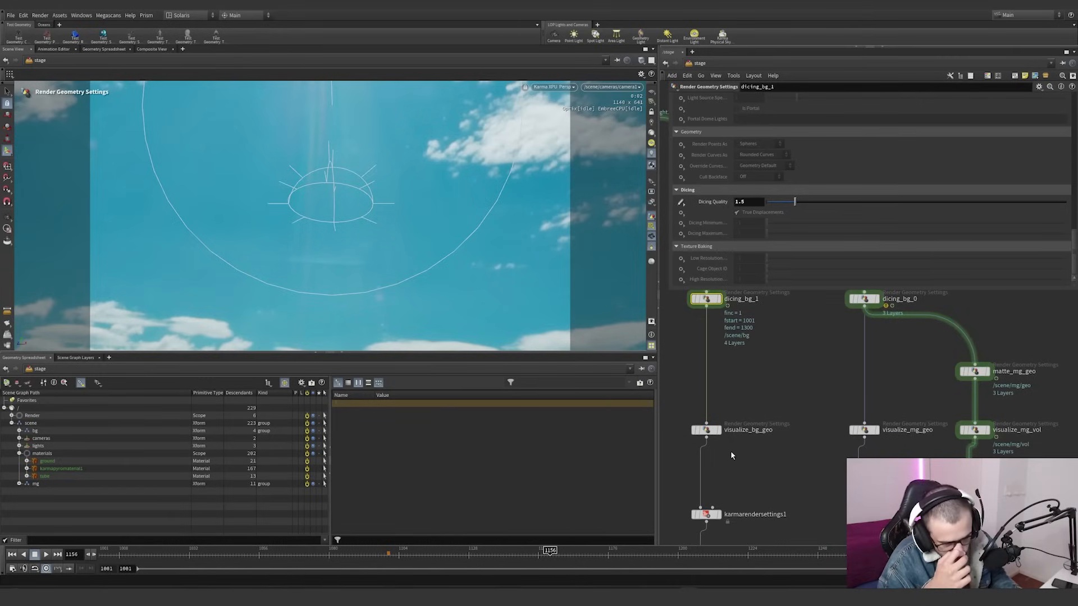
middle_click_drag(812, 355, 807, 424)
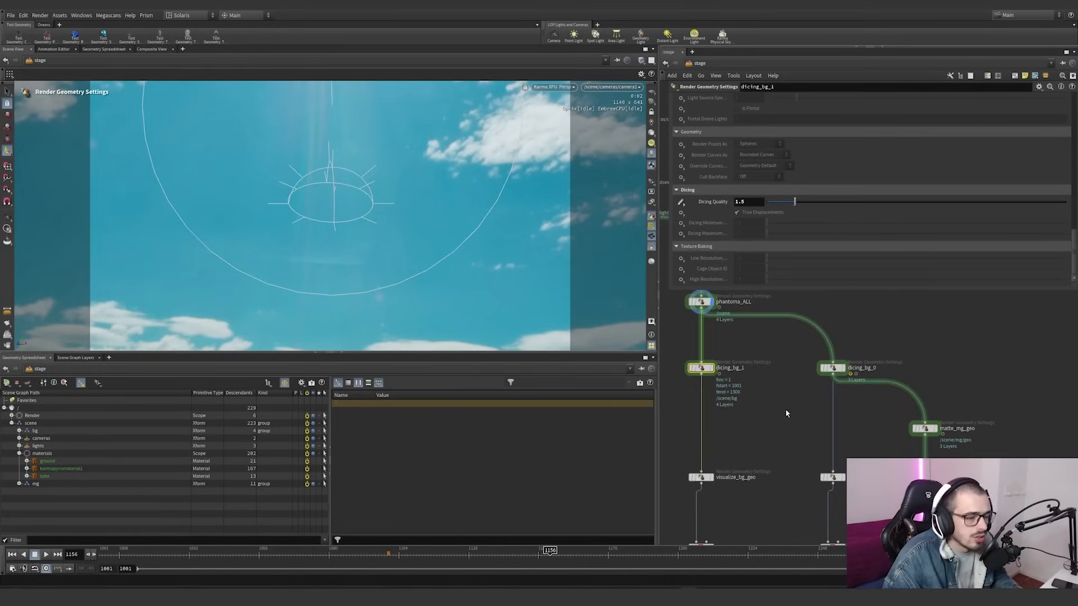
left_click(842, 368)
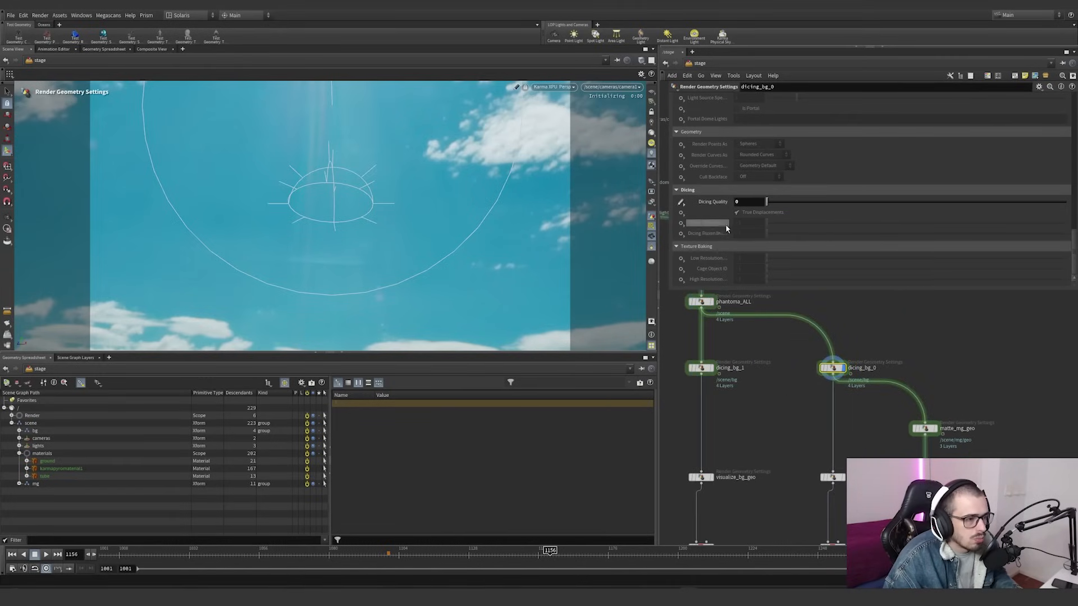
middle_click_drag(880, 493, 831, 390)
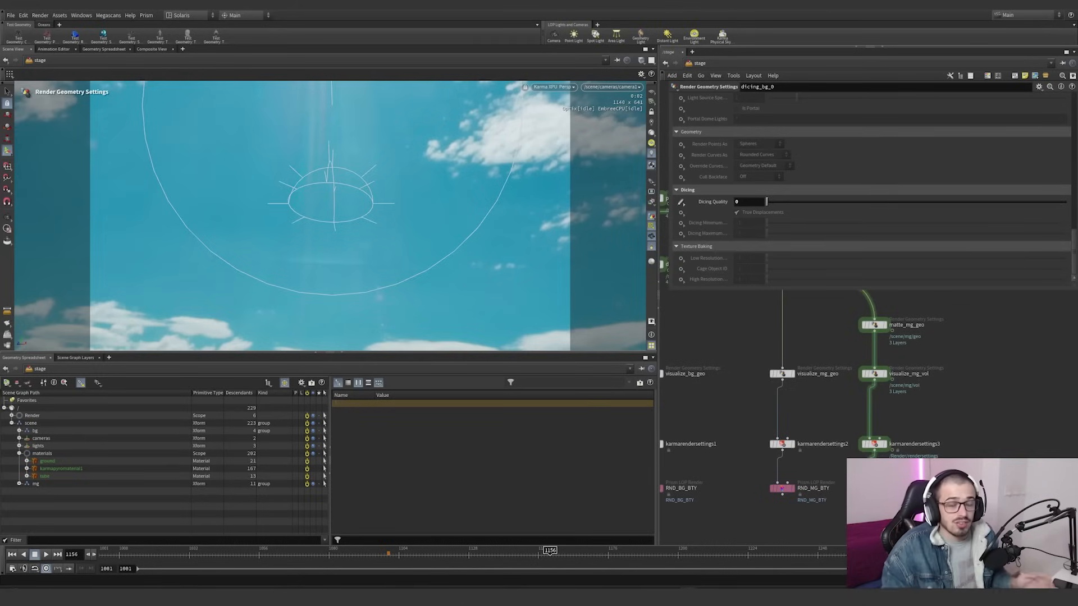
middle_click_drag(812, 402, 829, 477)
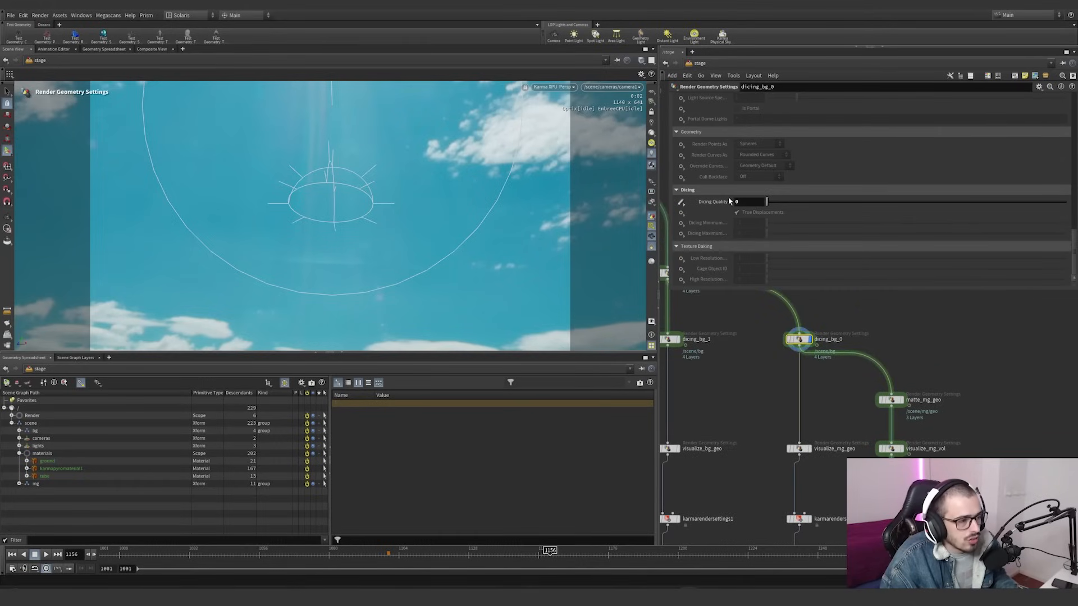
Display the stage through visualize_mg_geo and examine its target primitives and Render Visibility setting
left_click(804, 449)
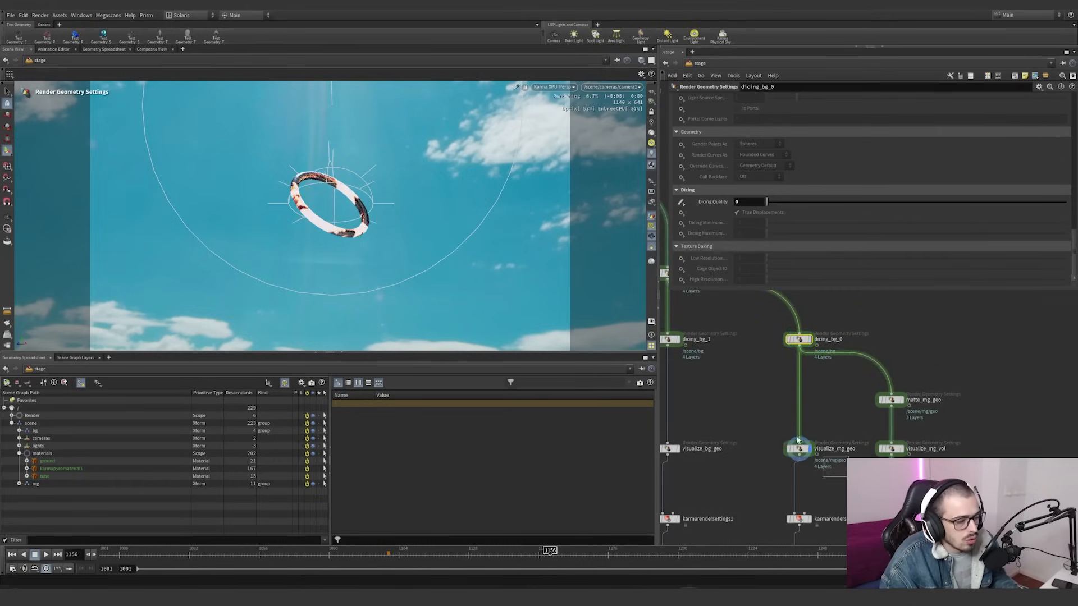
scroll(718, 228, "up", 10)
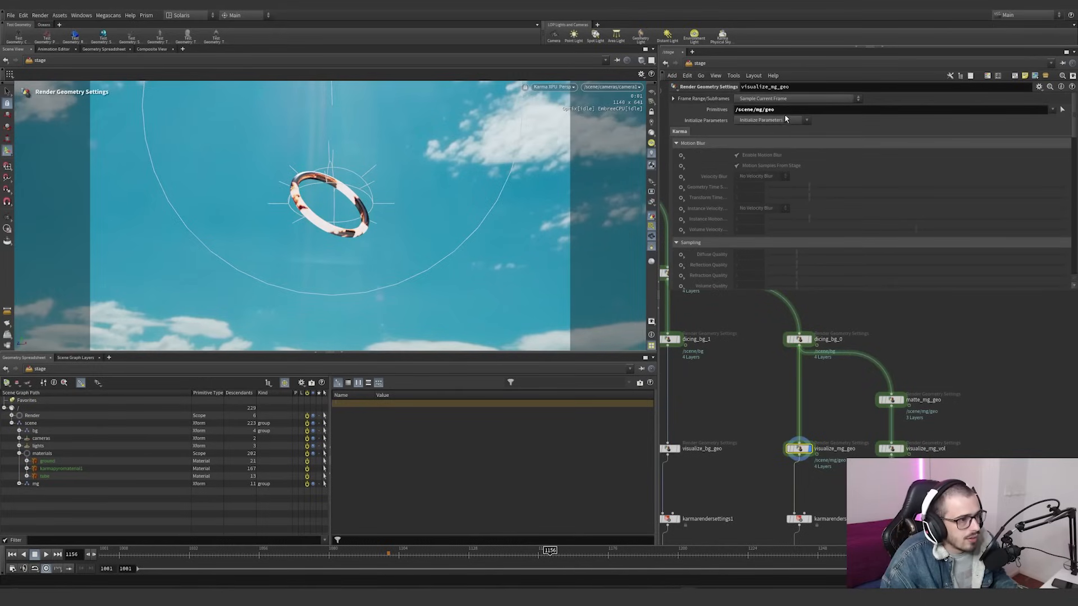
scroll(724, 208, "down", 8)
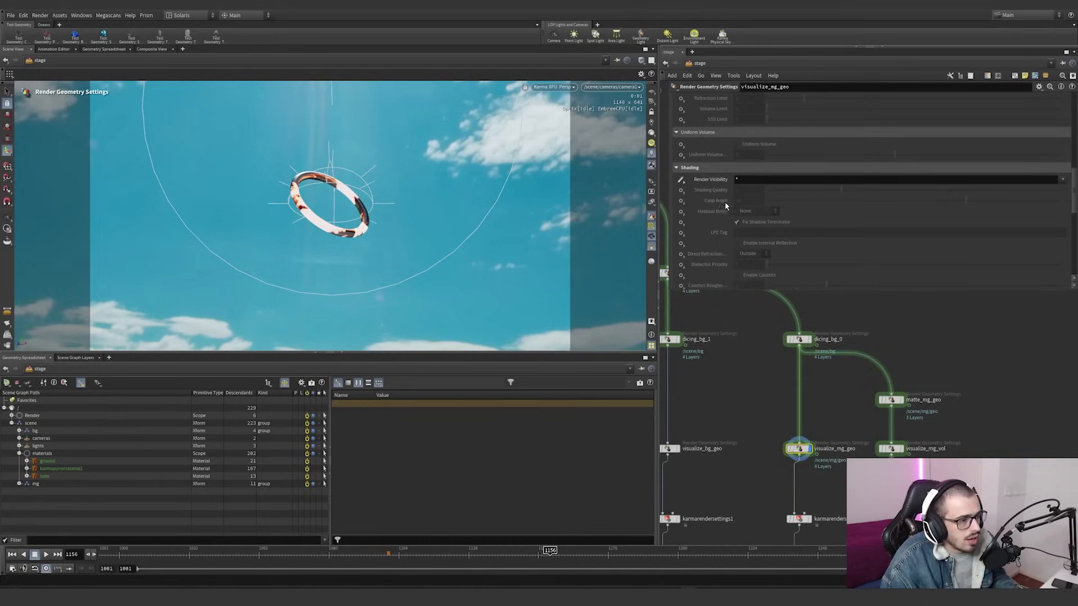
double_click(748, 179)
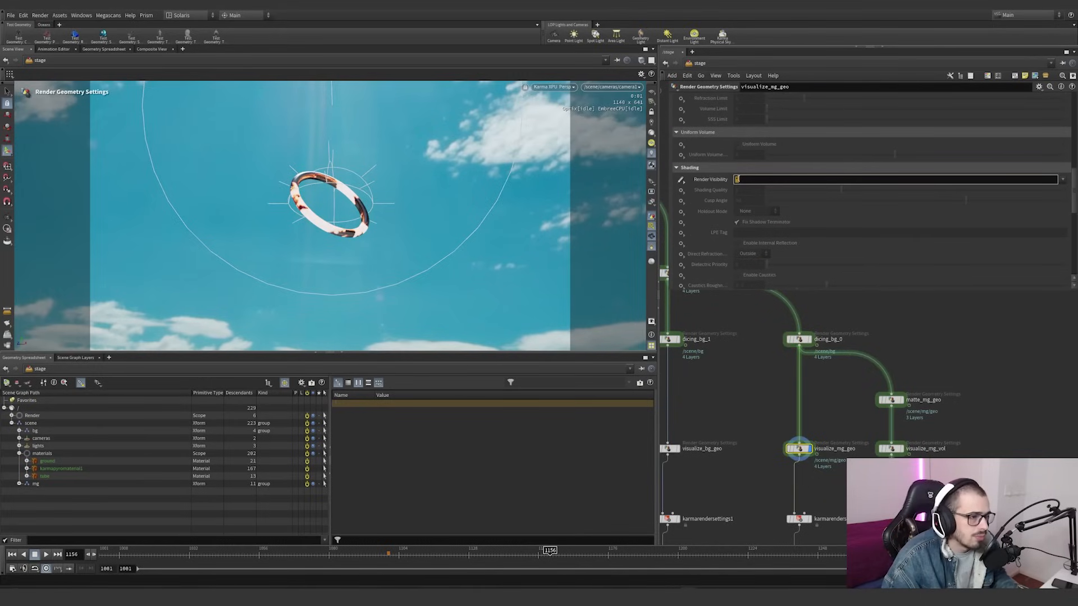
middle_click_drag(853, 451, 812, 441)
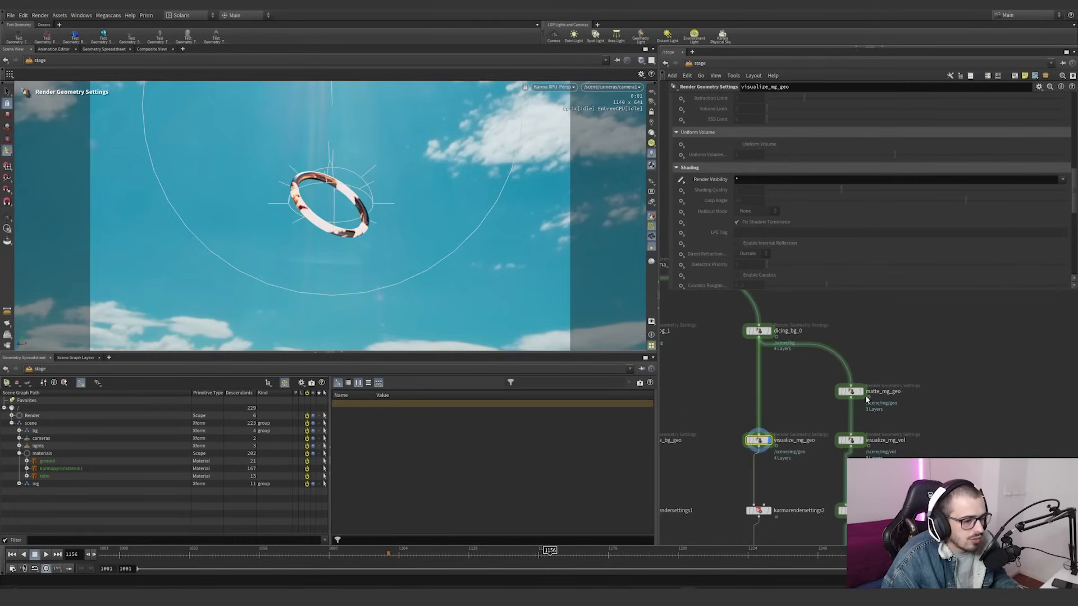
Display the stage through matte_mg_geo and examine its target primitives and Holdout Mode
left_click(861, 392)
left_click(850, 391)
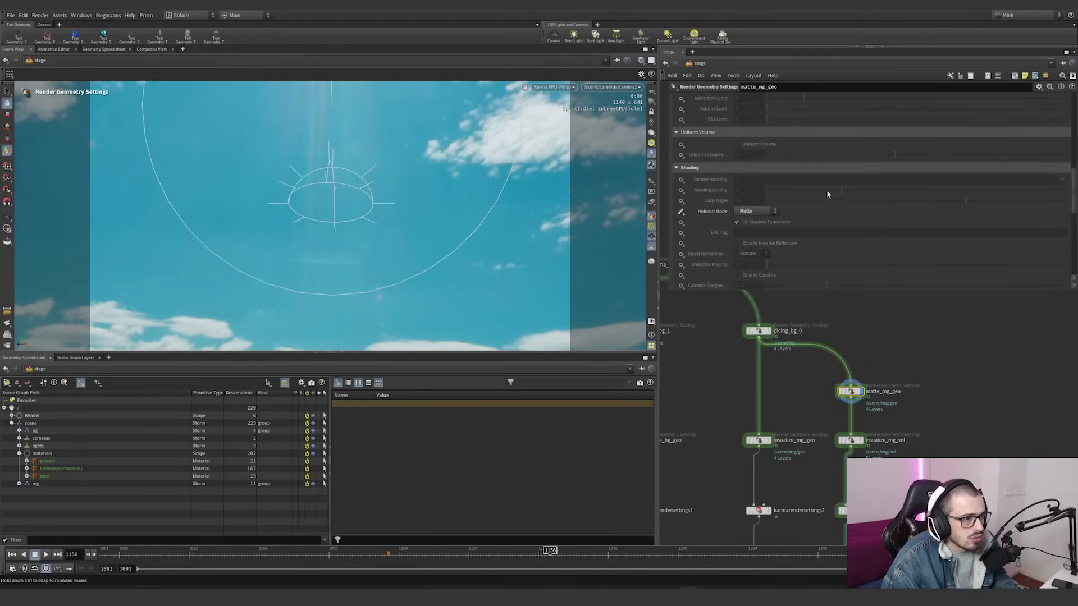
scroll(722, 221, "up", 10)
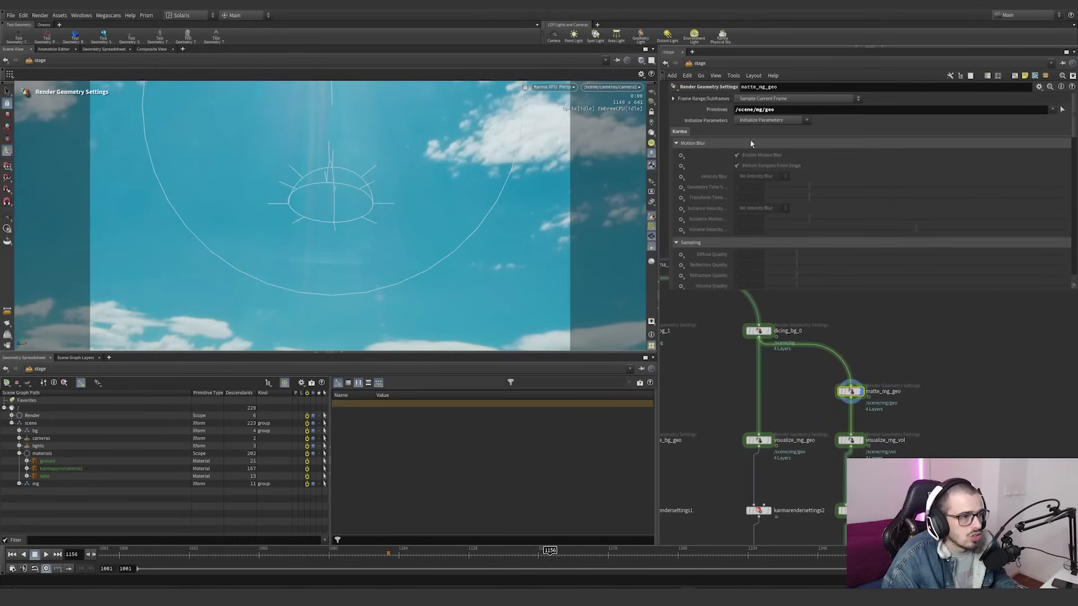
scroll(720, 211, "down", 10)
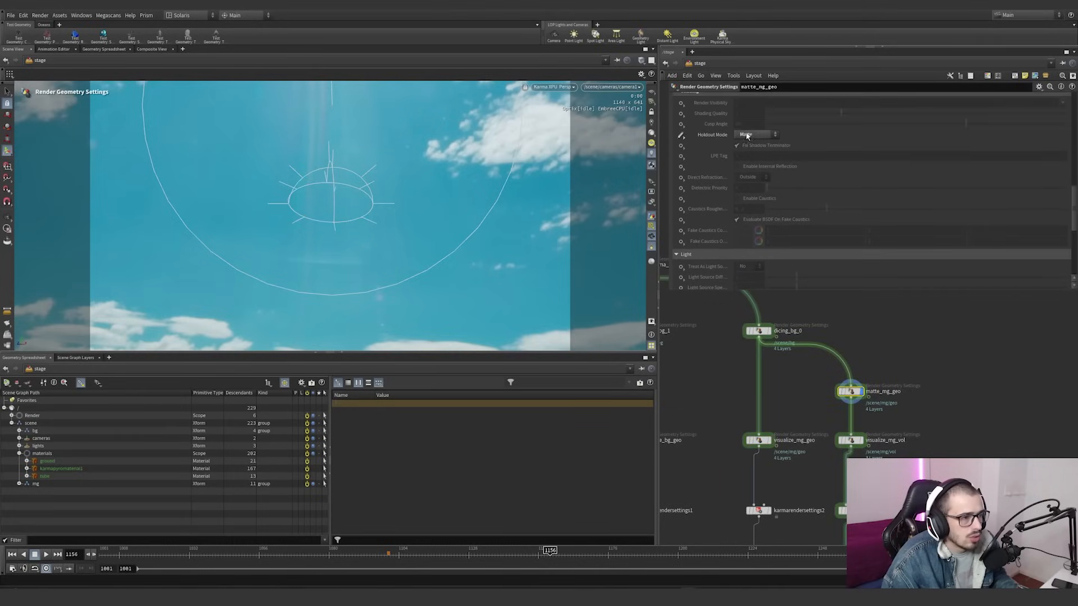
Display the stage through visualize_mg_vol and toggle the bypass of matte_mg_geo to check the ring's holdout in the fire
left_click(851, 440)
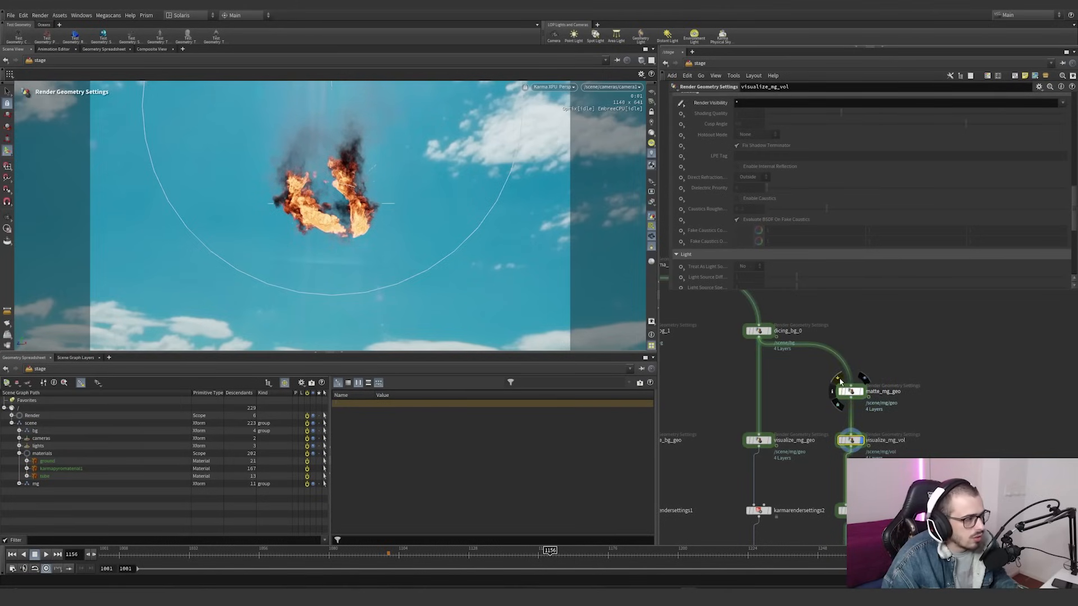
left_click(839, 380)
left_click(840, 381)
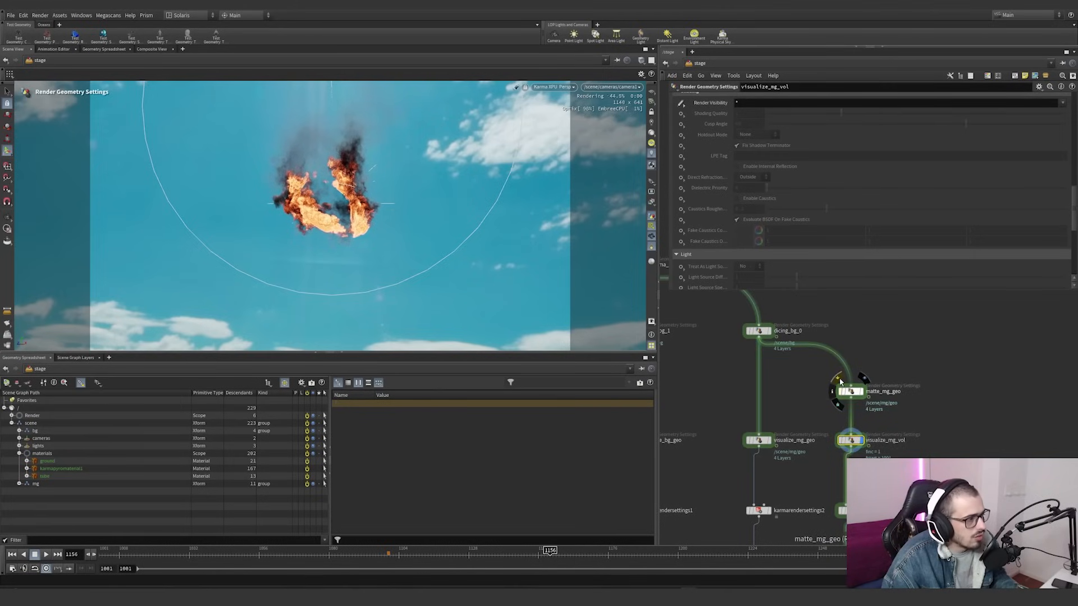
Set the viewport's background options to the Dark color scheme and stop displaying environment lights as backgrounds
key("d")
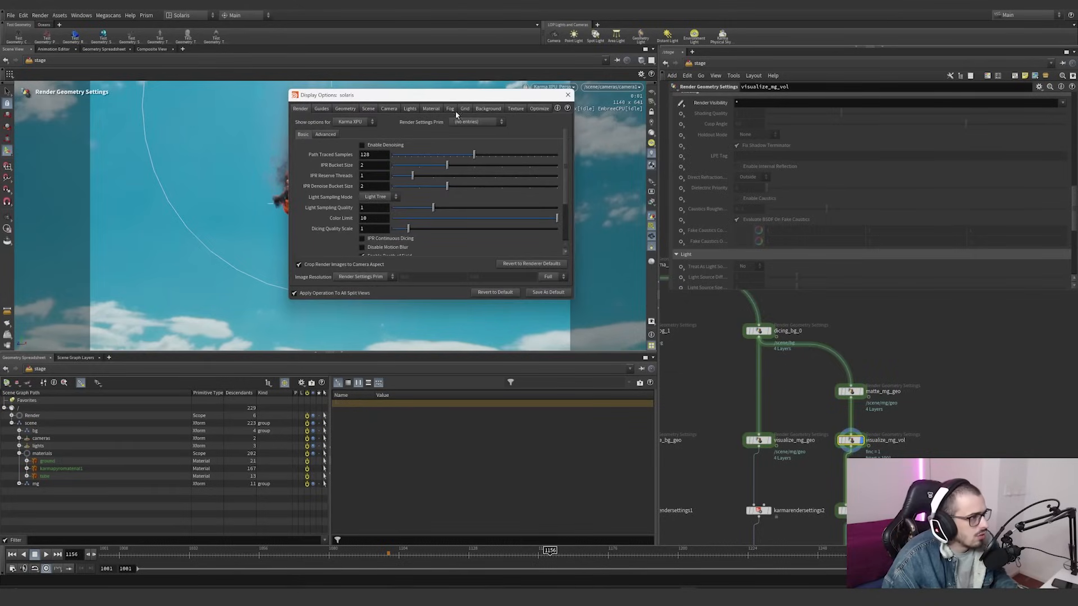
left_click(487, 109)
left_click(356, 136)
left_click(362, 124)
left_click(350, 140)
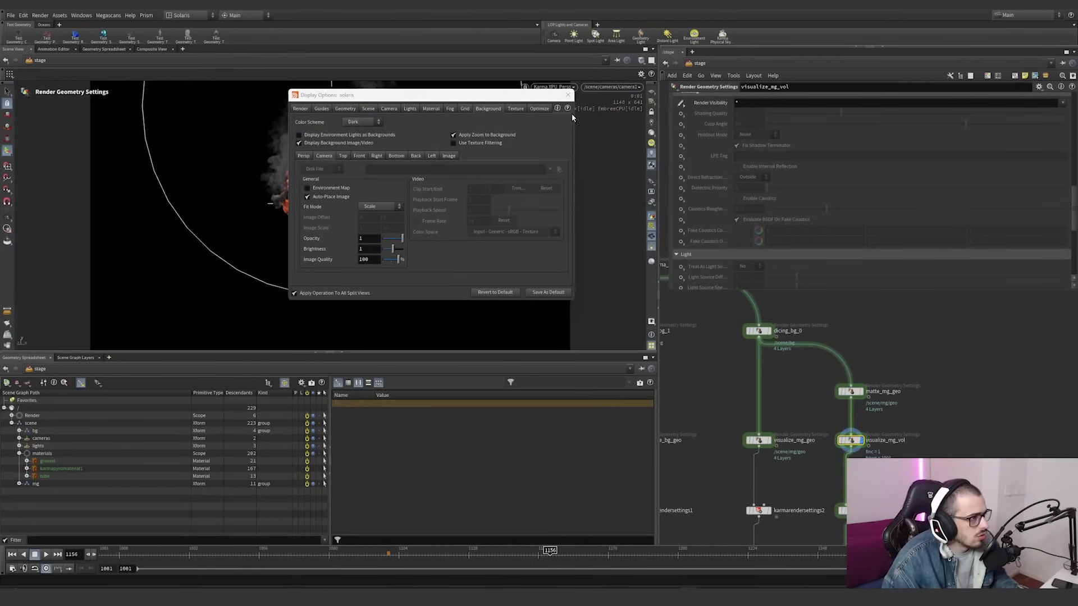
left_click(568, 95)
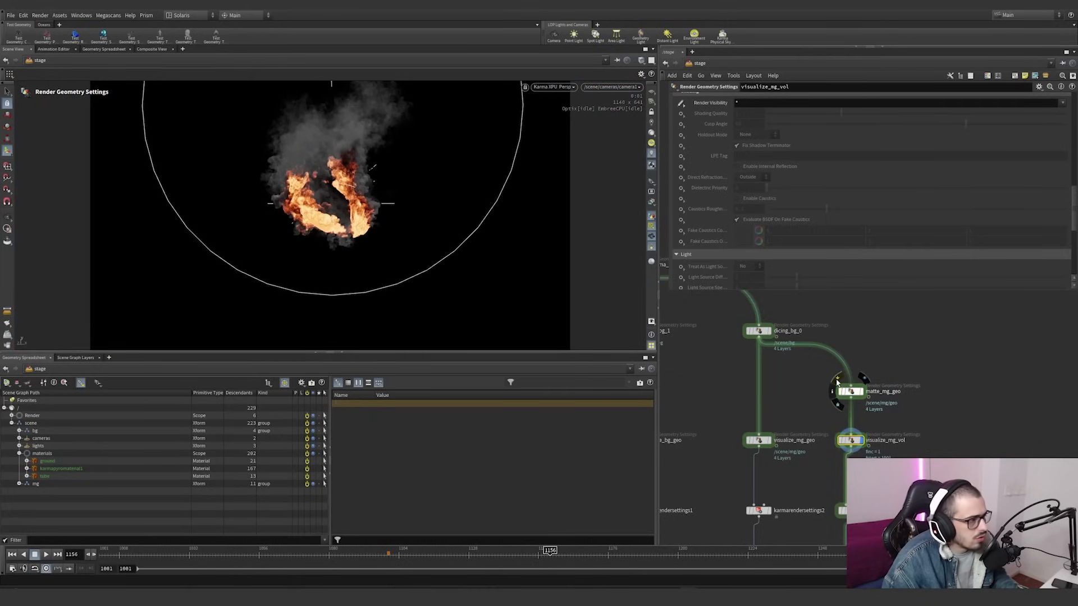
Bypass and re-enable matte_mg_geo to compare the fire with and without the ring matte on the dark background
left_click(837, 383)
left_click(837, 383)
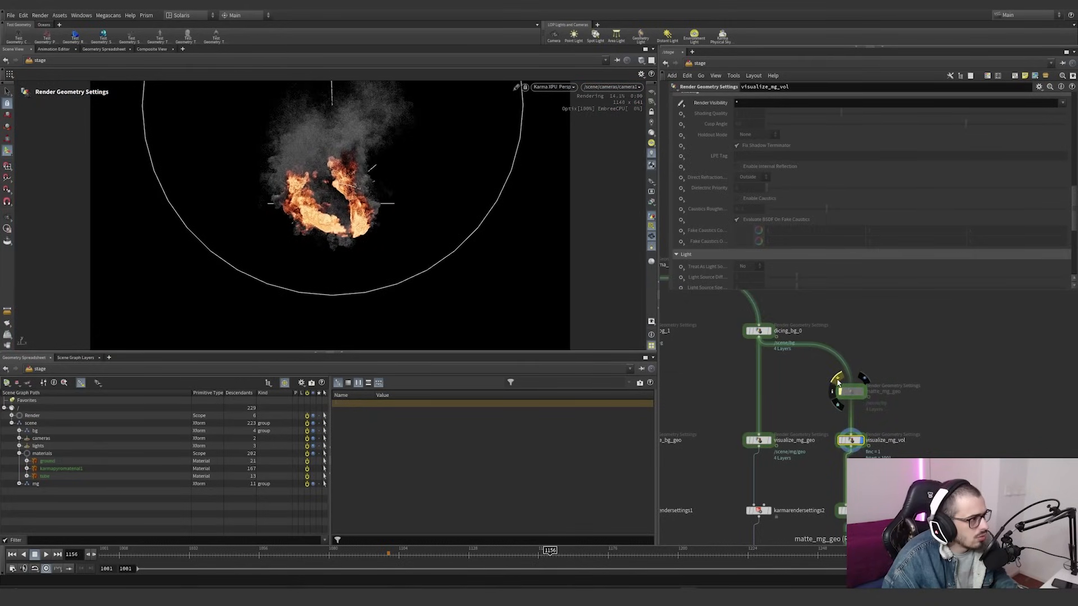
left_click(837, 382)
left_click(837, 383)
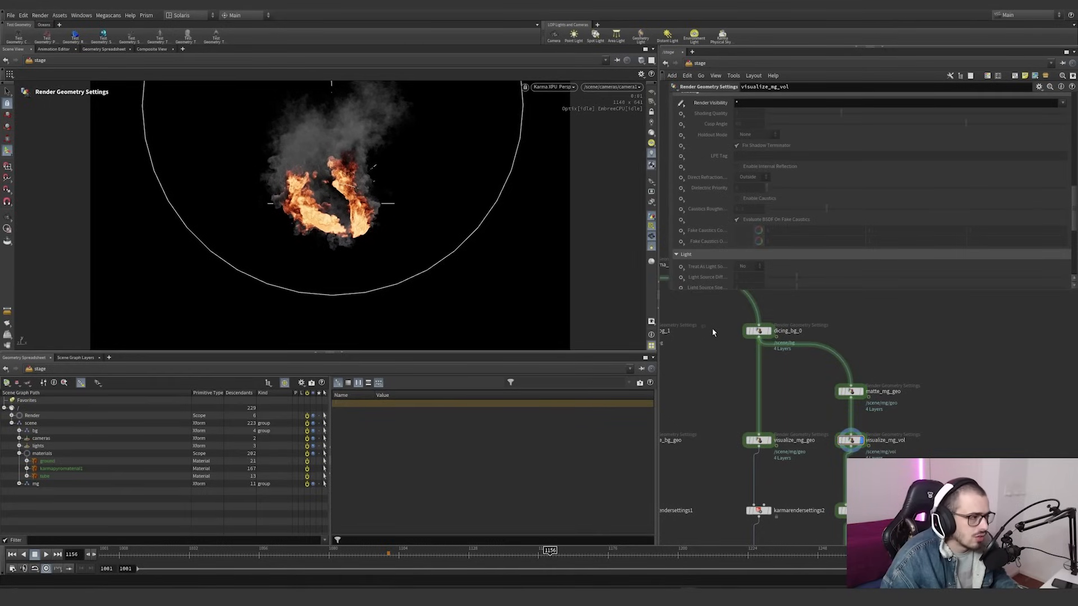
Display the stage through karmarendersettings3 and examine the frame range and output settings of RND_MG_VOL
middle_click_drag(863, 445, 849, 383)
left_click(837, 448)
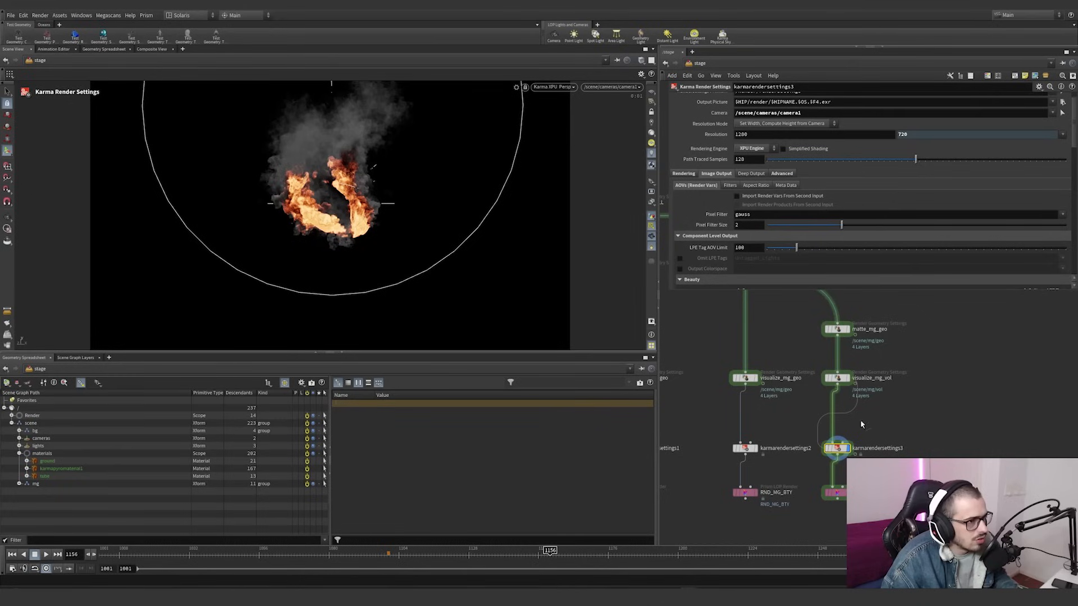
scroll(831, 453, "down", 2)
middle_click_drag(859, 505, 869, 475)
scroll(871, 477, "up", 2)
left_click_drag(913, 483, 818, 443)
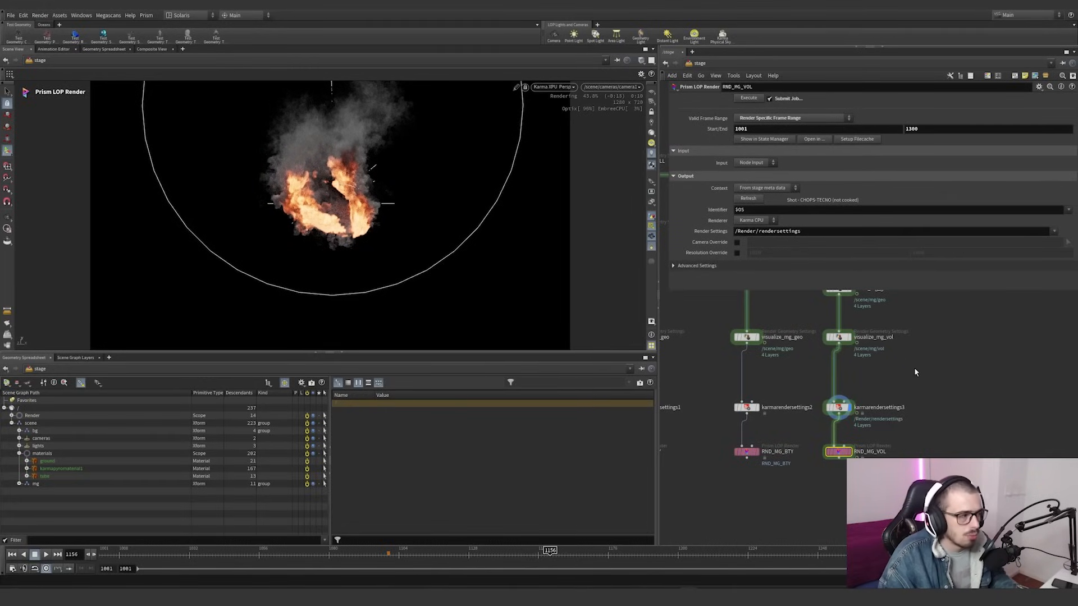
Find the usdrender_rop1 node beside LOP_Render1 and examine its render delegate and render settings
scroll(938, 419, "down", 2)
middle_click_drag(940, 421, 1006, 384)
scroll(1006, 385, "down", 3)
scroll(784, 399, "up", 5)
left_click_drag(818, 392, 745, 339)
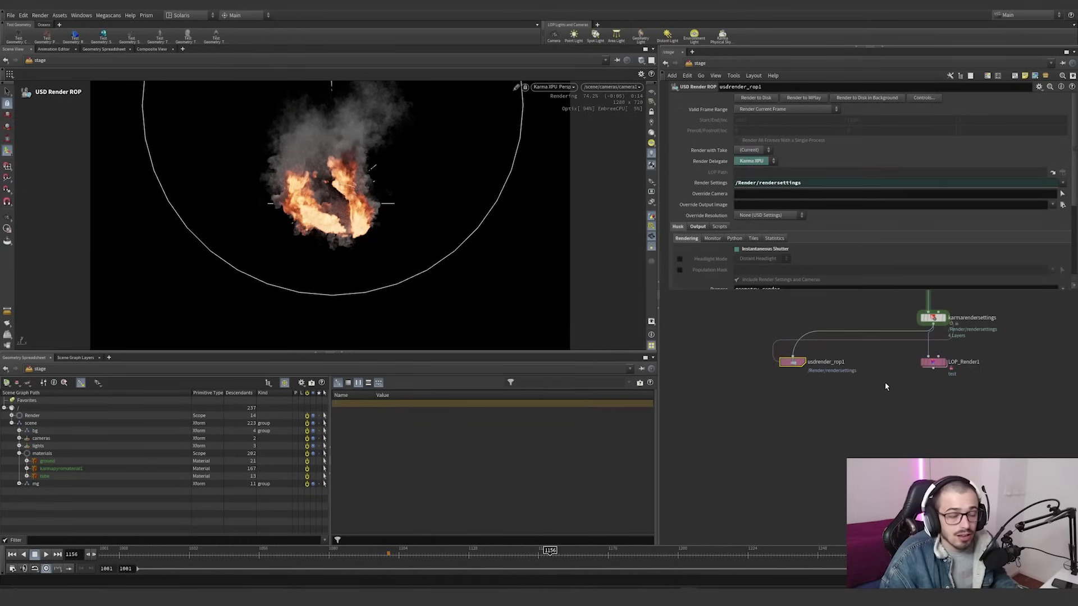
Inspect the internal network and usdrender_rop1 settings inside LOP_Render1, and return to the stage network
middle_click_drag(875, 391, 728, 416)
double_click(836, 386)
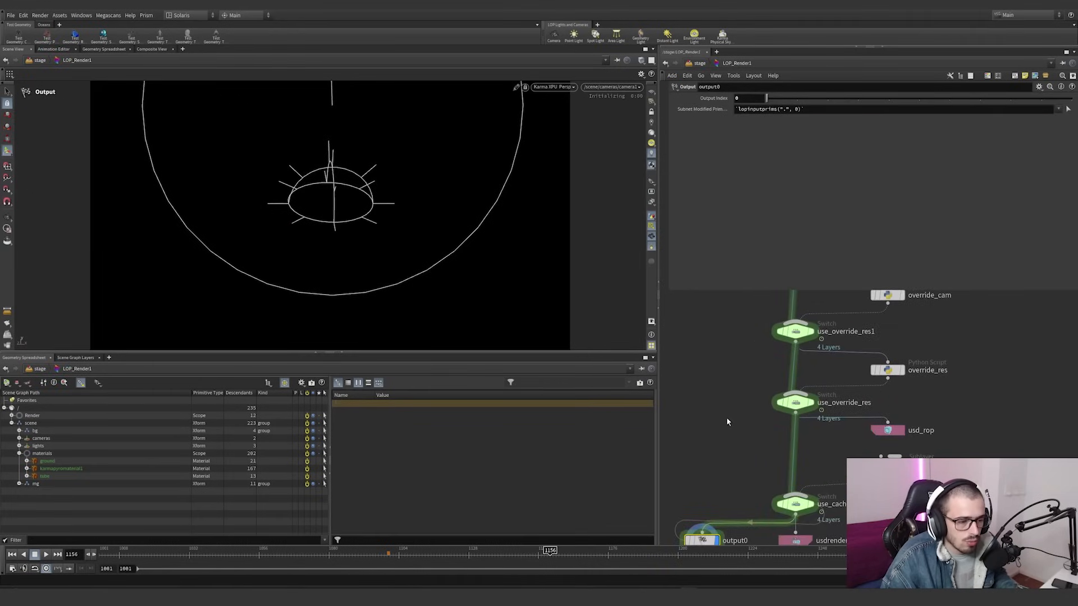
scroll(728, 416, "down", 3)
left_click(773, 502)
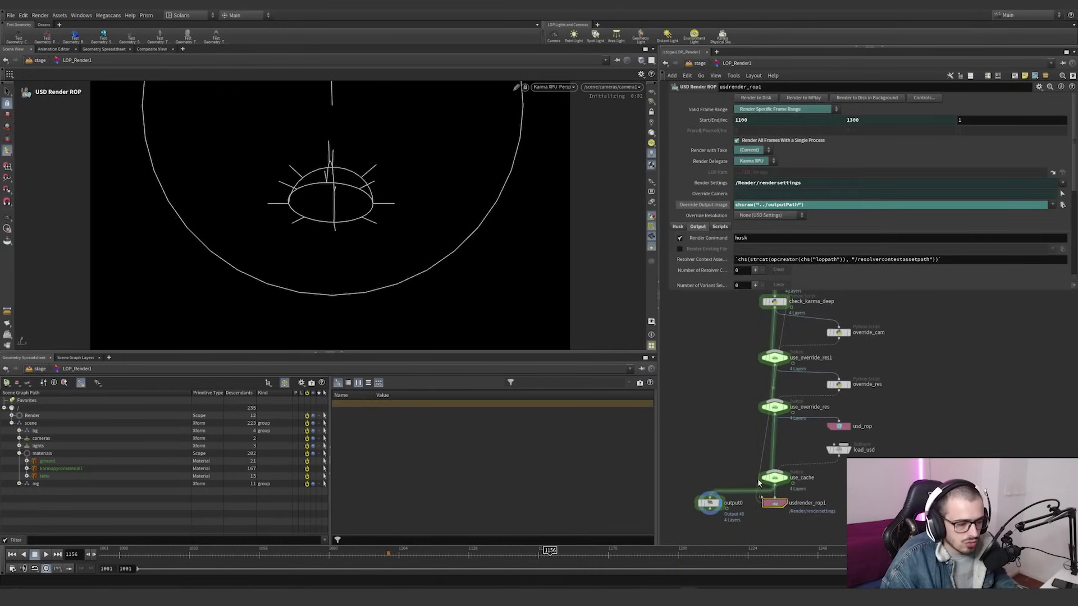
scroll(719, 433, "down", 3)
scroll(719, 431, "down", 1)
left_click_drag(725, 370, 788, 465)
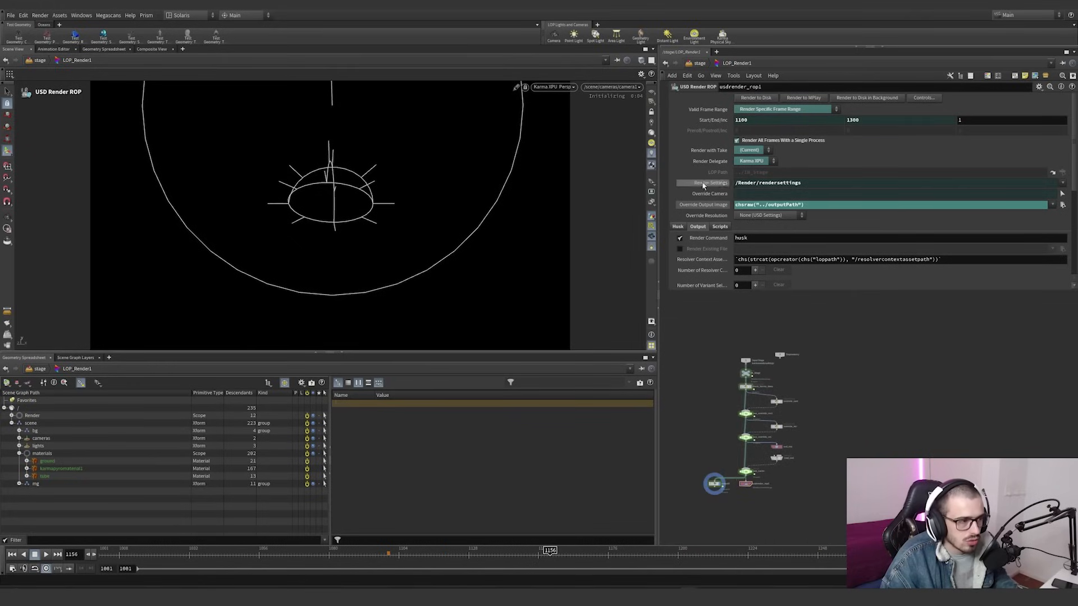
left_click(698, 64)
Look over the separate background and midground render branches at the end of the stage network
middle_click_drag(897, 421, 820, 469)
scroll(831, 417, "down", 2)
scroll(831, 418, "down", 4)
scroll(816, 453, "up", 3)
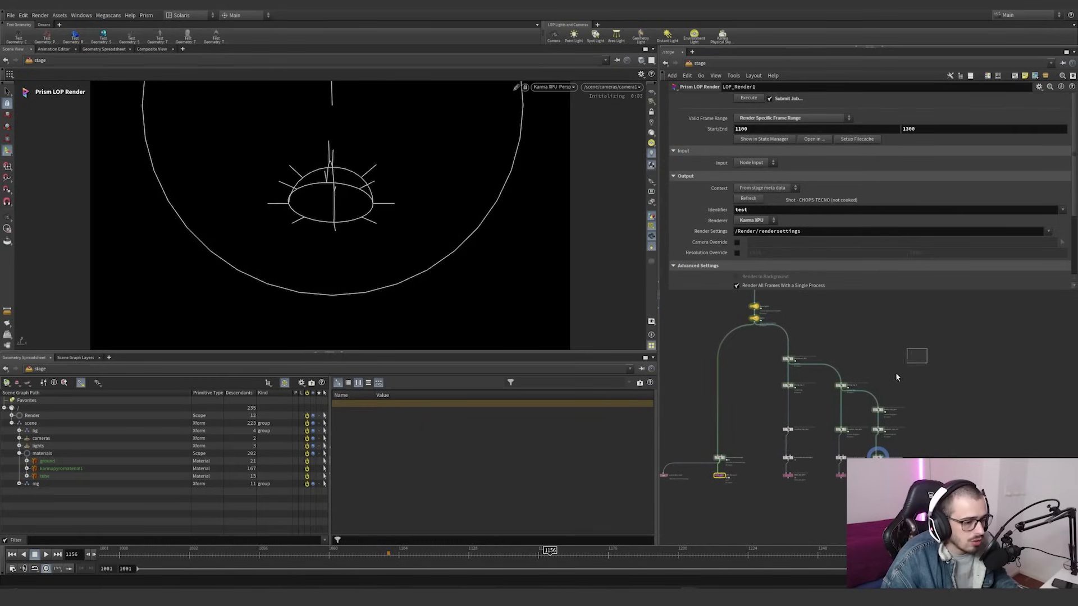
left_click_drag(896, 377, 906, 405)
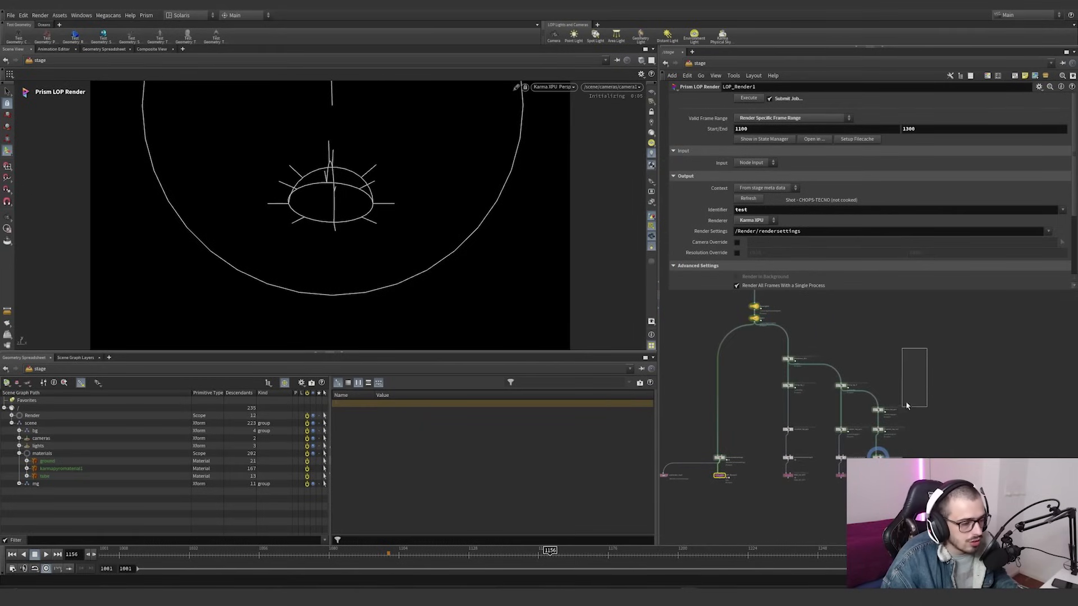
left_click_drag(779, 407, 863, 489)
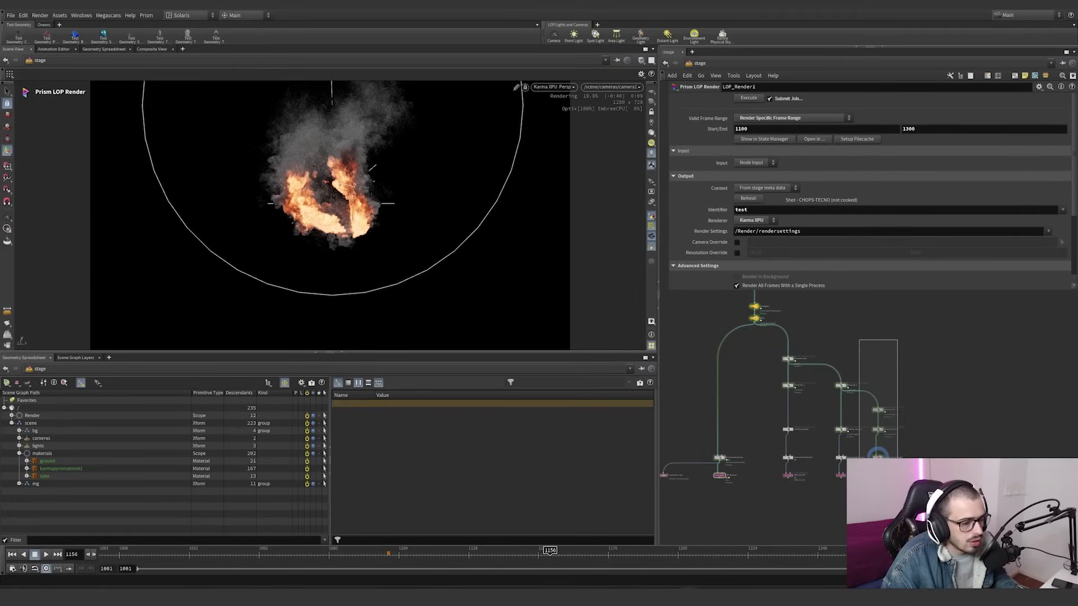
key("super")
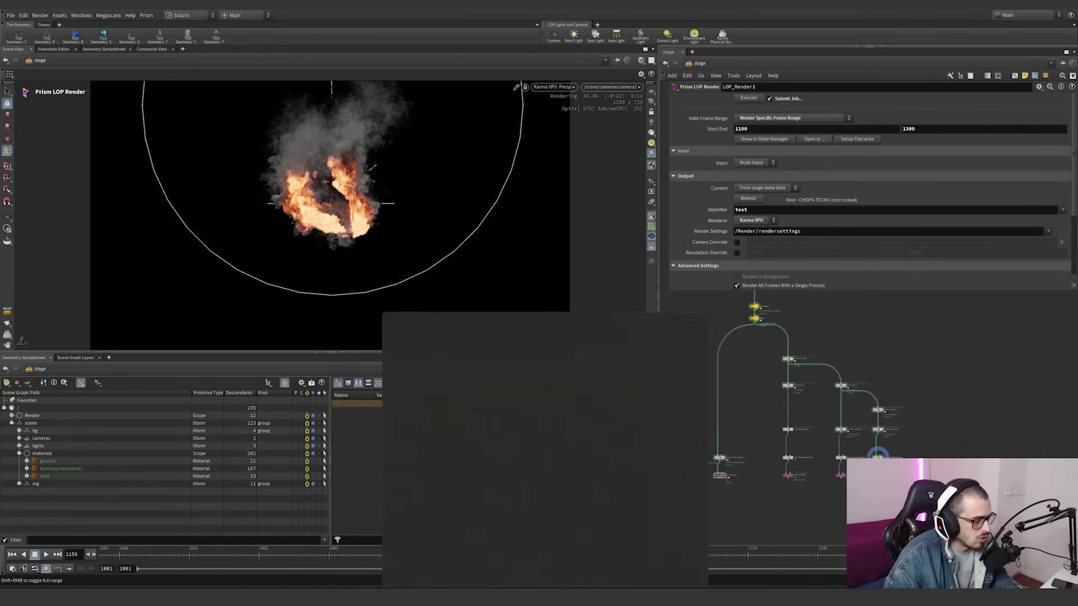
left_click(777, 501)
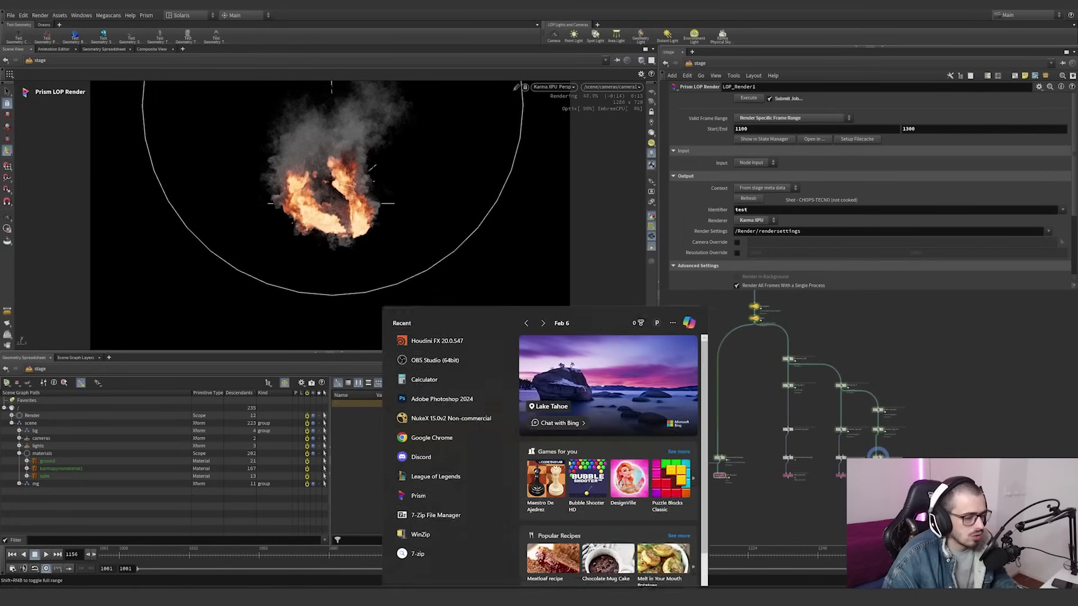
scroll(938, 418, "down", 5)
middle_click_drag(937, 418, 920, 449)
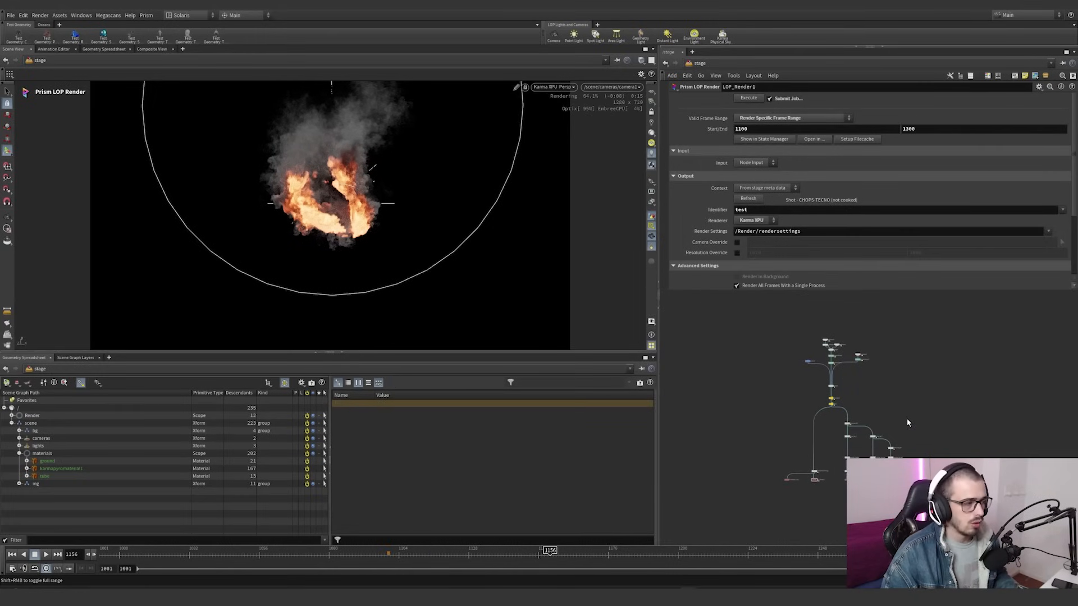
Switch to NukeX and look over the composite's node graph, from the read nodes through the merge chain
key("alt+Tab")
middle_click_drag(843, 351, 833, 160)
scroll(846, 202, "up", 8)
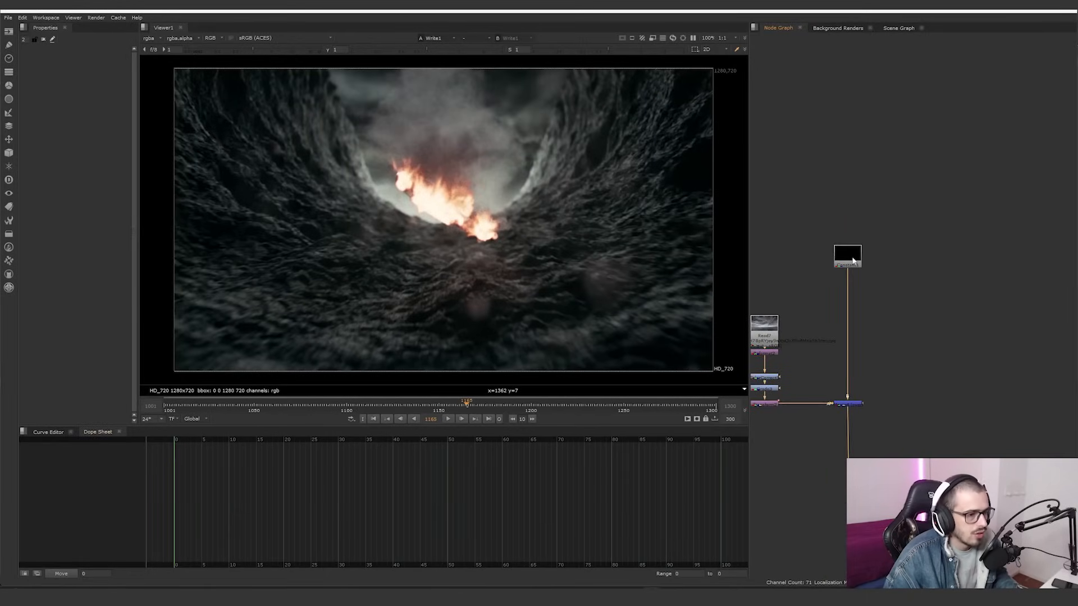
scroll(852, 258, "down", 2)
scroll(892, 328, "down", 9)
middle_click_drag(901, 355, 886, 264)
left_click_drag(803, 192, 859, 242)
scroll(926, 279, "down", 3)
middle_click_drag(926, 280, 897, 385)
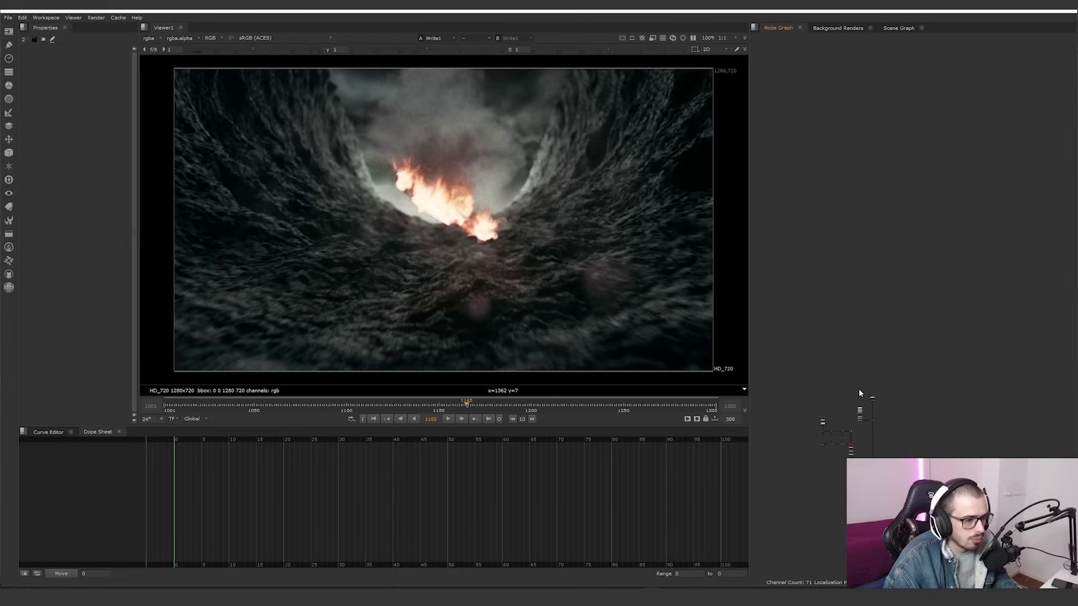
View the Constant1 node's output, open its settings and widen the Properties panel to read them
scroll(866, 397, "up", 7)
left_click(896, 412)
key("1")
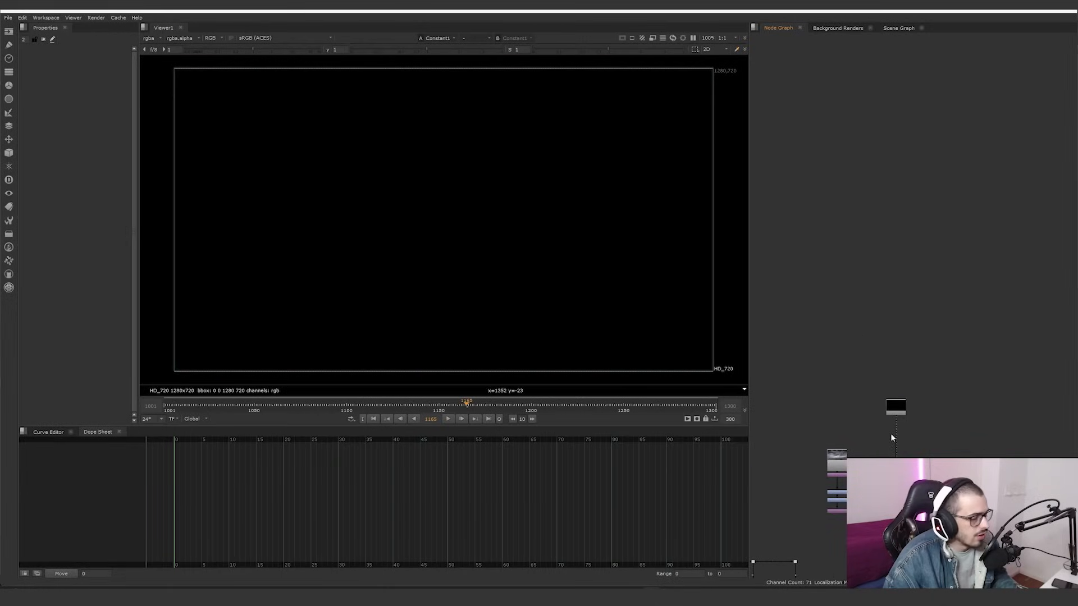
double_click(896, 407)
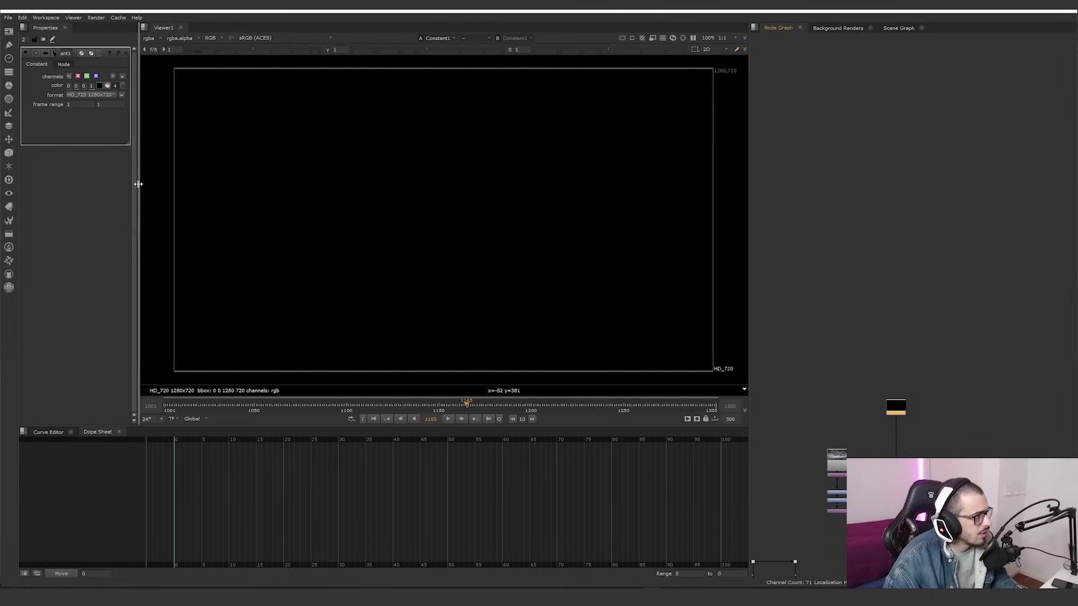
left_click_drag(138, 183, 241, 180)
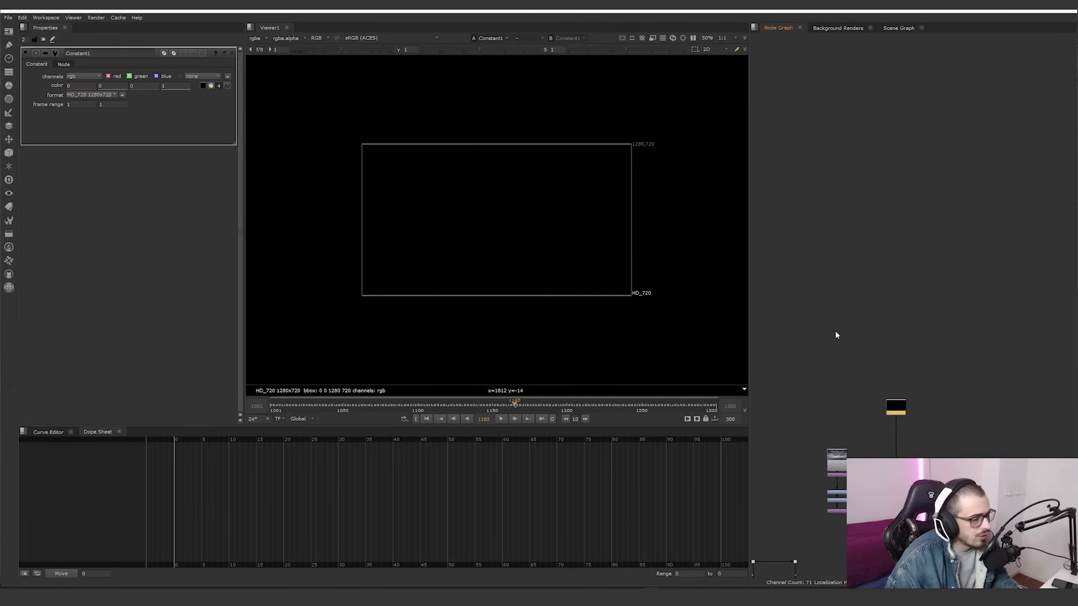
View the stormy-sky image from Read7 and inspect the file path in its settings
middle_click_drag(846, 446, 813, 358)
scroll(812, 358, "up", 3)
left_click(817, 334)
key("1")
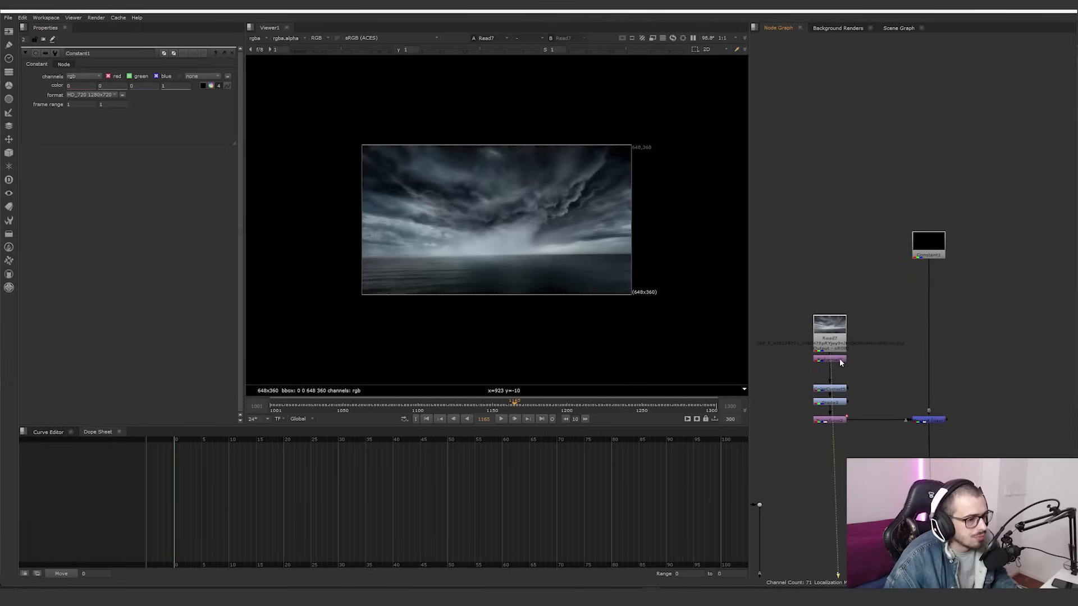
left_click(837, 343)
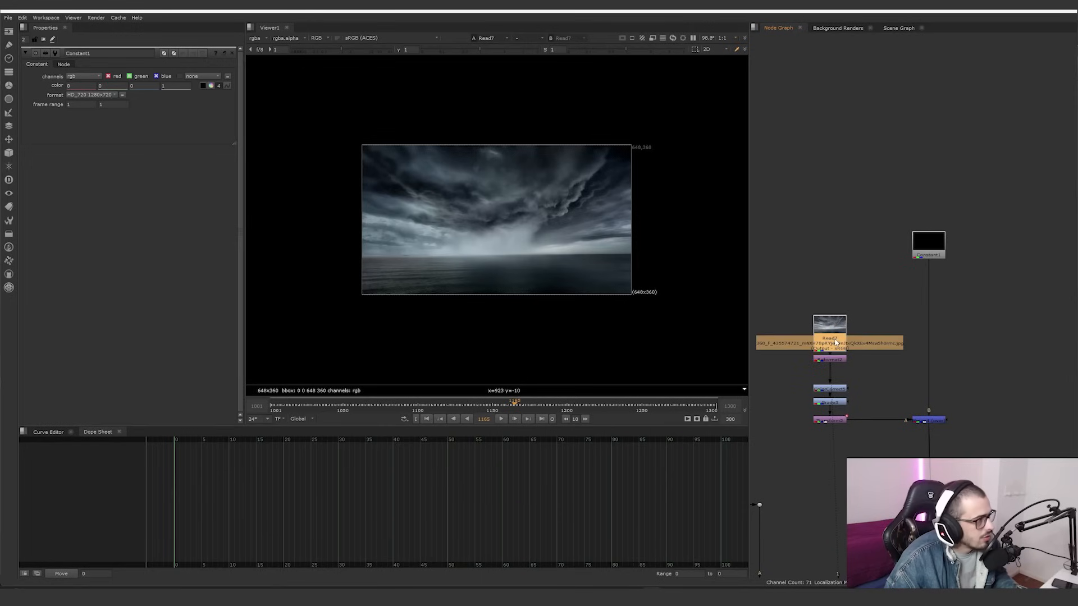
double_click(837, 343)
left_click_drag(161, 77, 220, 76)
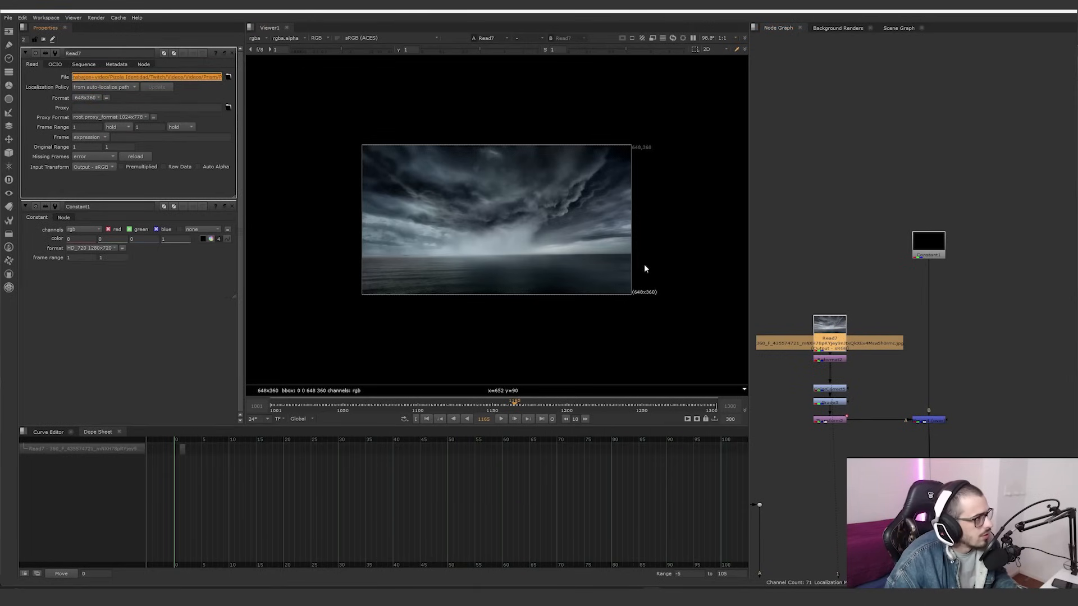
Inspect the Reformat2 settings and compare its output with the original Read7 image
double_click(837, 360)
key("1")
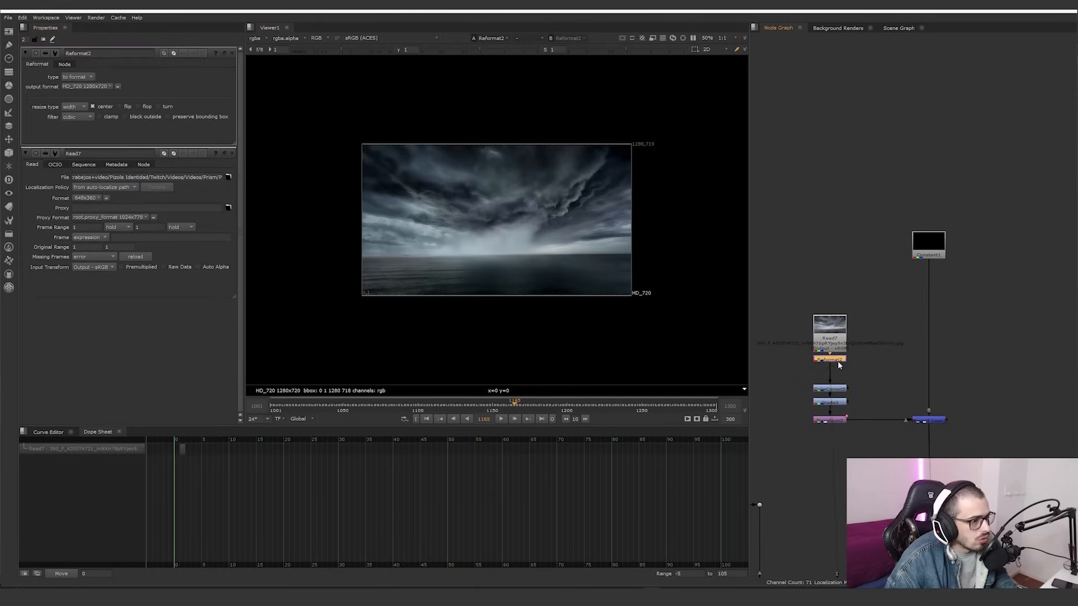
left_click(839, 337)
key("1")
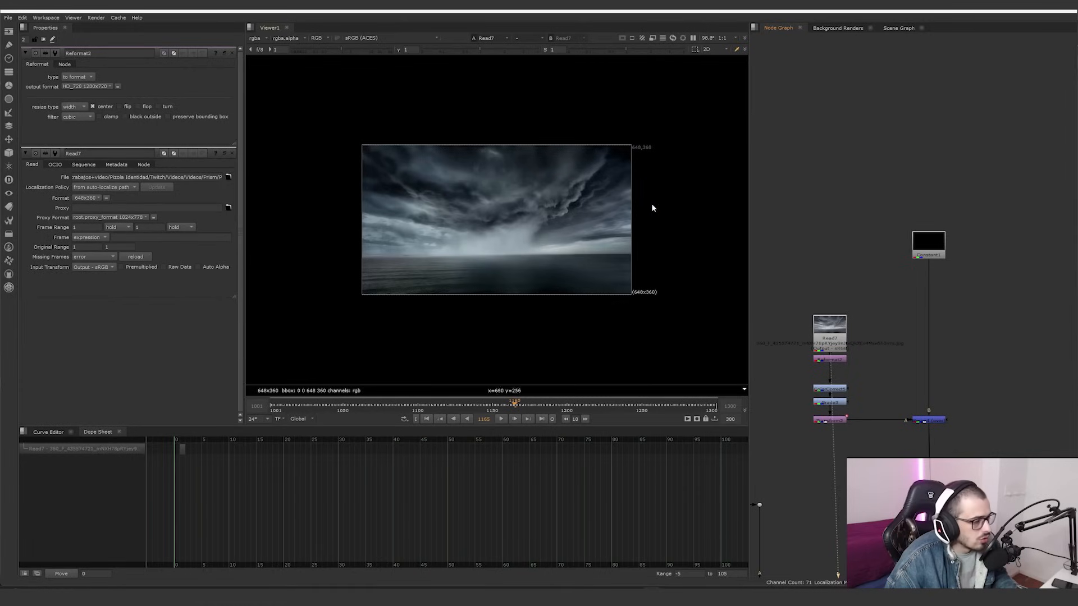
left_click(842, 360)
key("1")
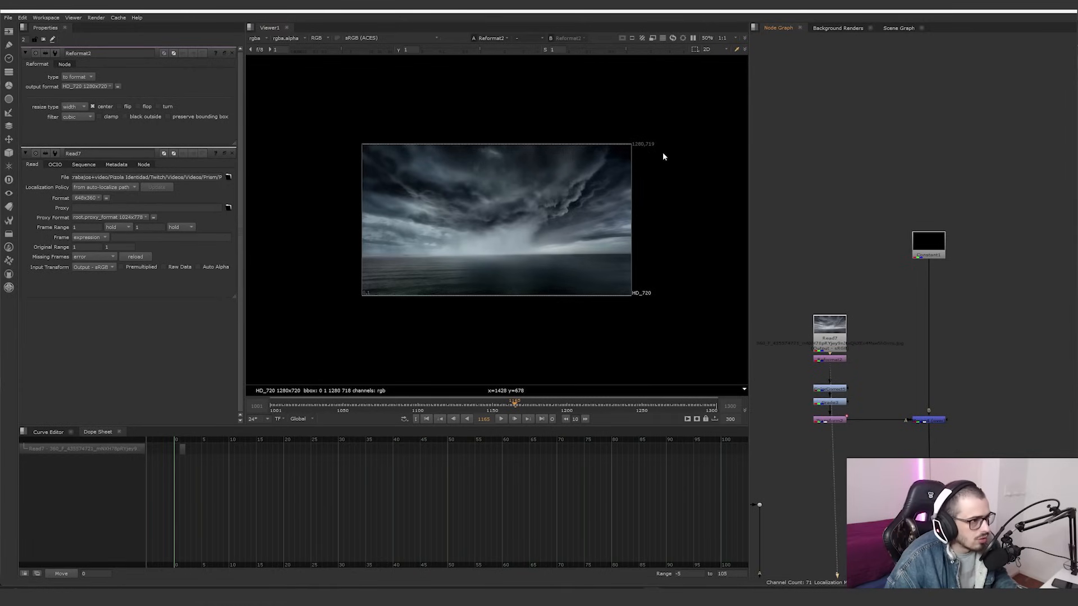
Inspect the sky's ColorCorrect5 settings, toggle the node off and on, and view the grade node below it
left_click(826, 390)
key("1")
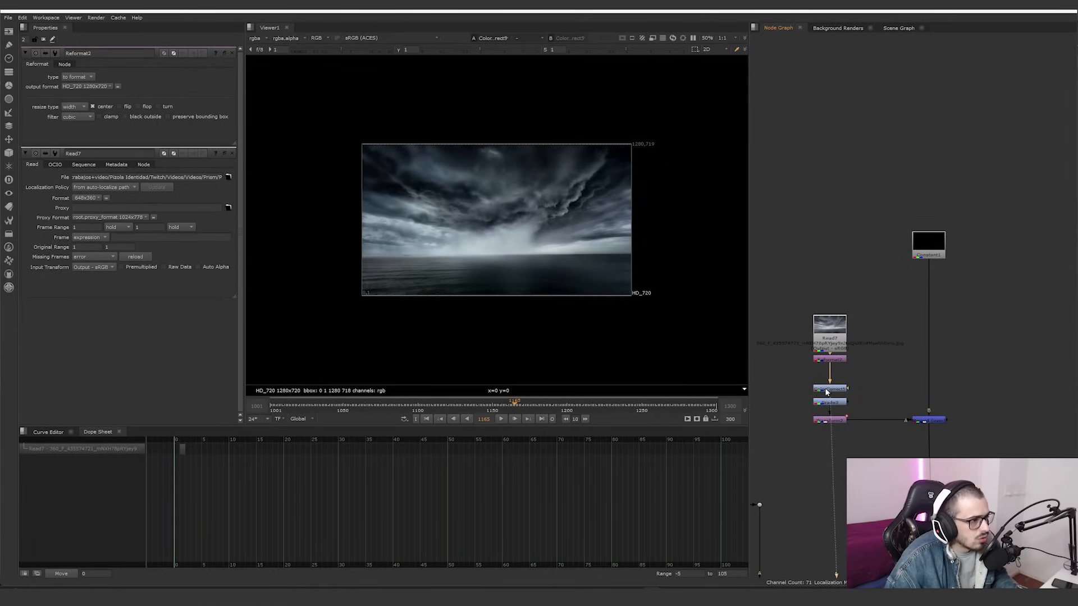
double_click(839, 390)
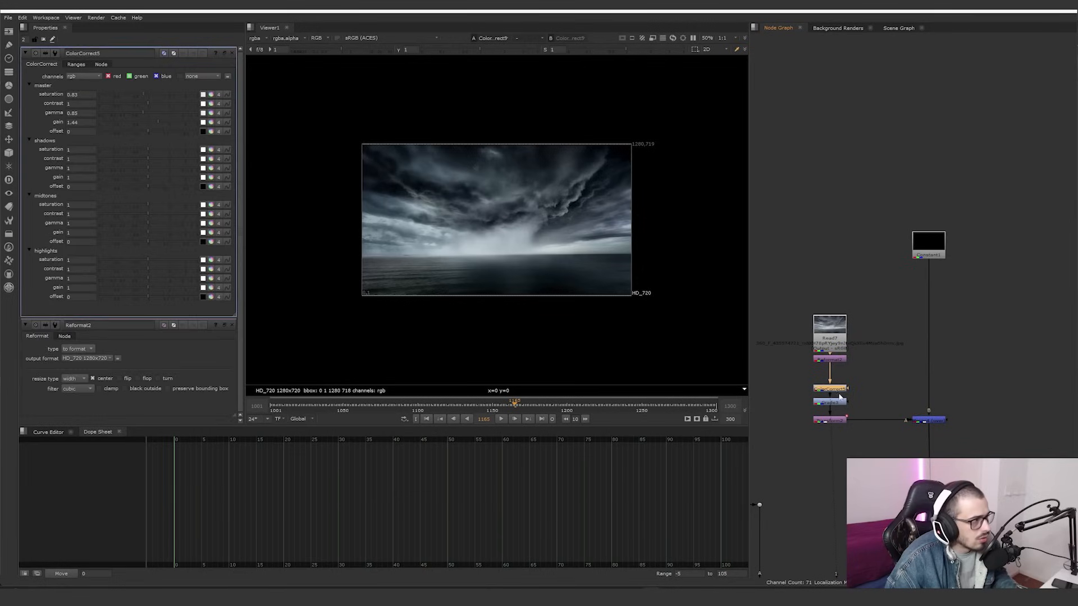
key("d")
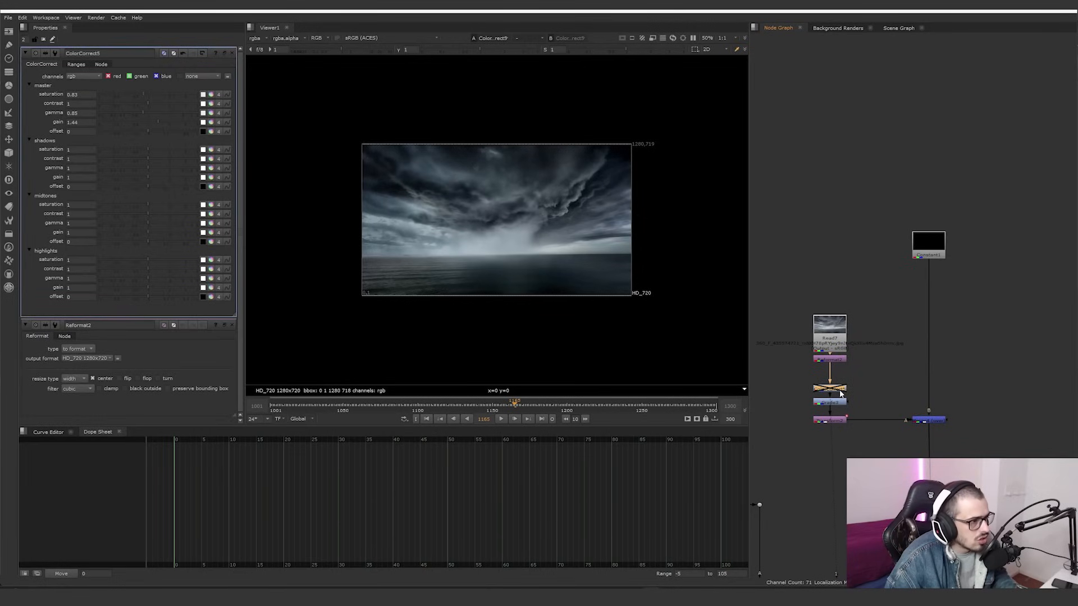
key("d")
left_click(842, 402)
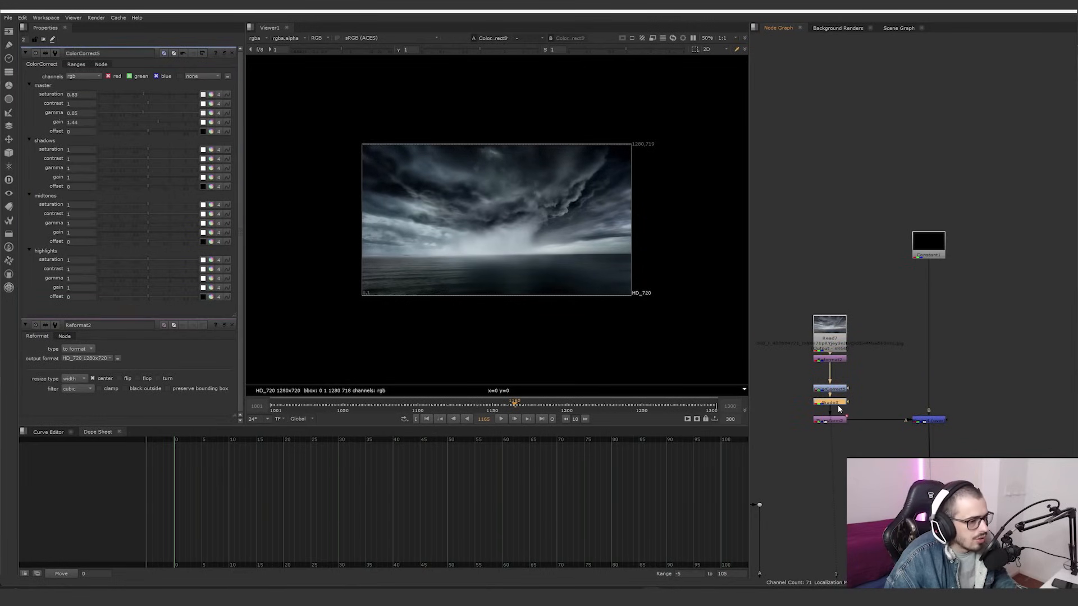
key("1")
View Merge4, inspect the Transform2 and Merge4 settings, and scrub back through the sky's scale animation to frame 1064
left_click(921, 423)
key("1")
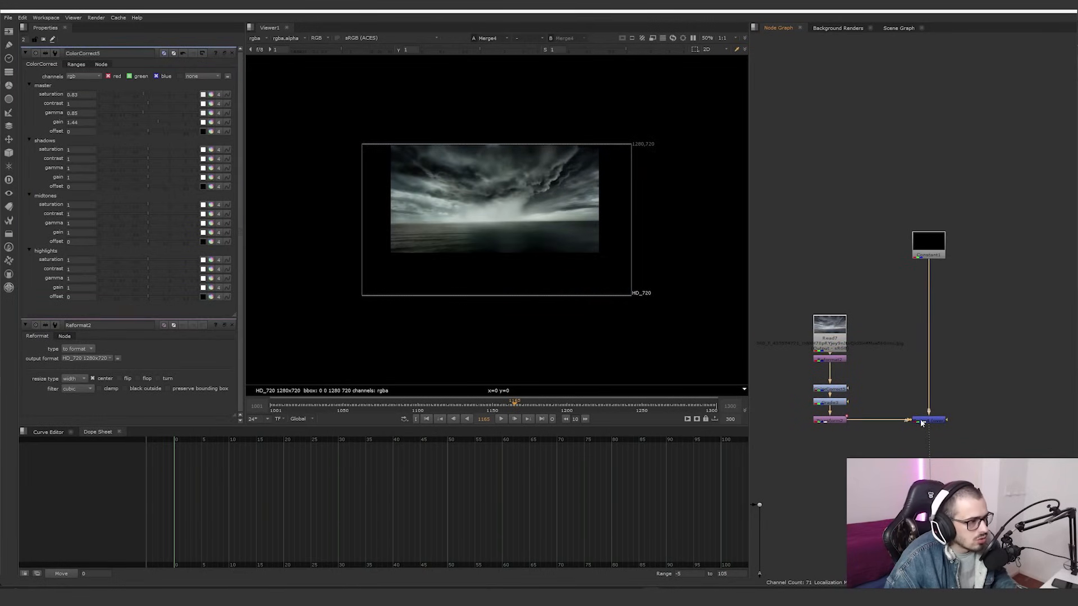
double_click(843, 420)
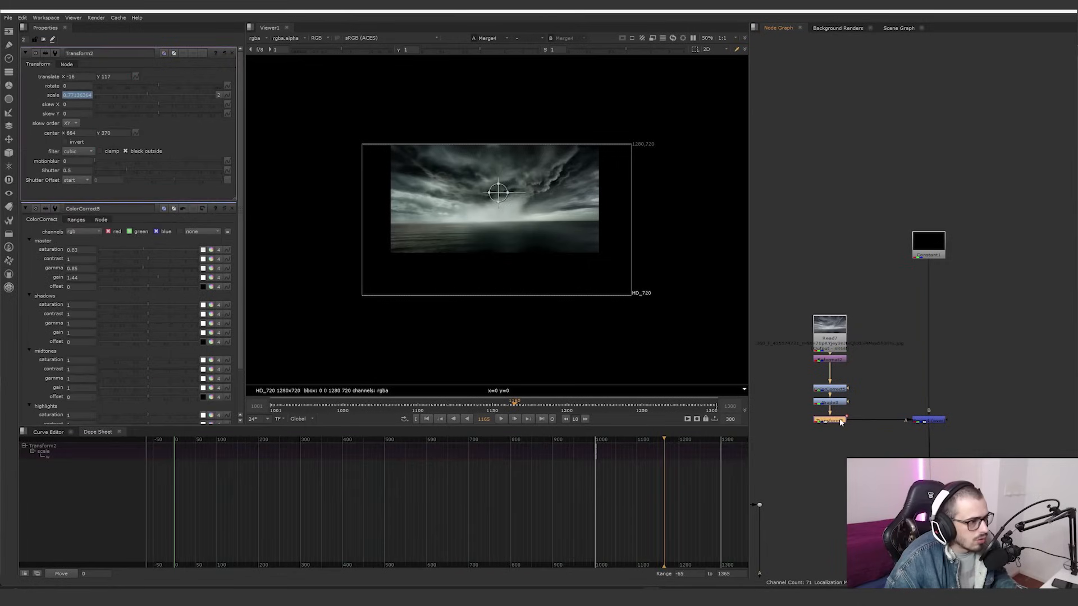
double_click(918, 420)
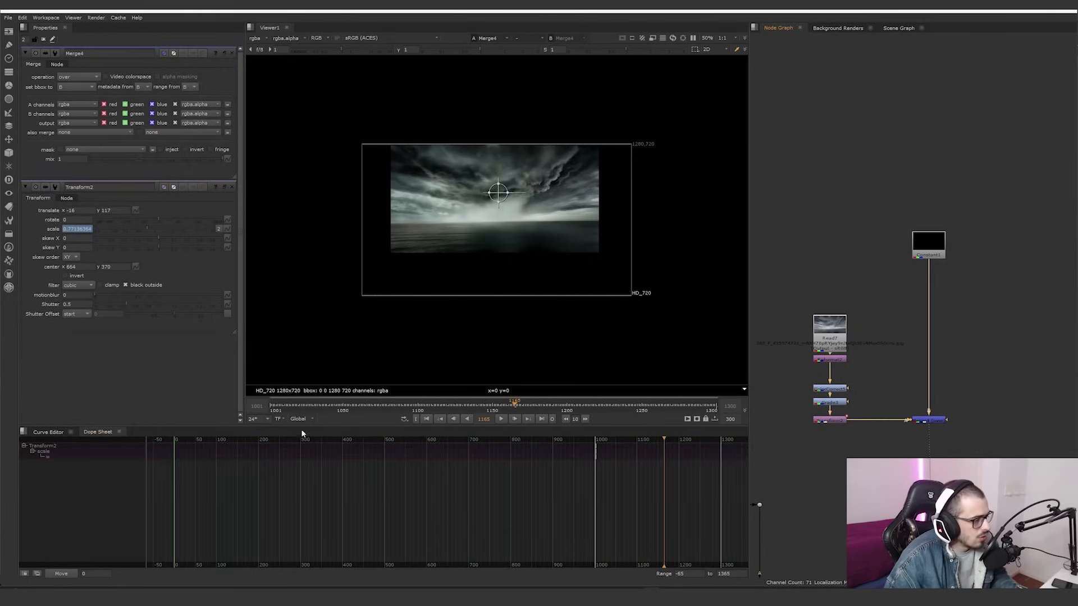
mouse_move(372, 407)
left_mouse_down()
mouse_move(477, 405)
mouse_move(345, 407)
mouse_move(364, 415)
left_mouse_up()
Find the rock render branch below the sky, view its Read1 node framed in the viewer, and scrub to frame 1157
scroll(943, 420, "down", 7)
middle_click_drag(953, 498, 908, 402)
scroll(921, 410, "down", 2)
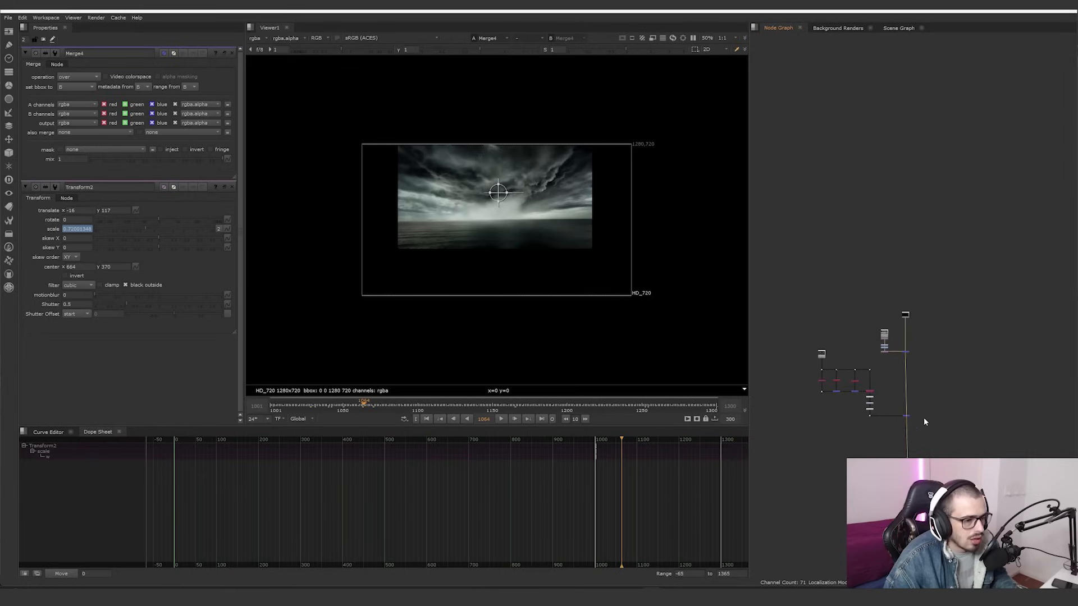
scroll(859, 359, "up", 7)
scroll(870, 338, "down", 8)
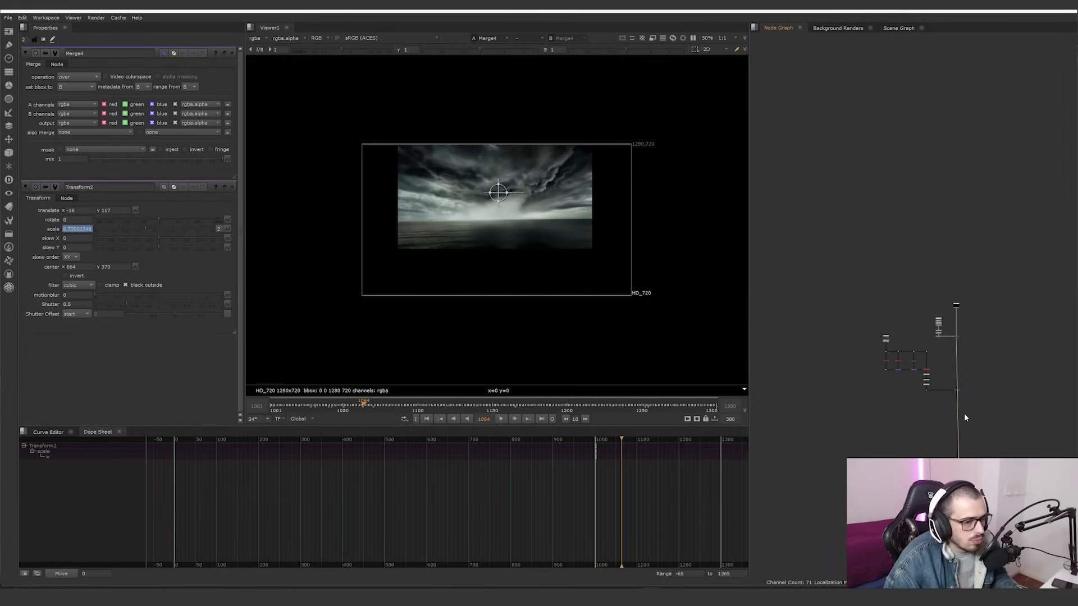
scroll(913, 320, "up", 4)
scroll(912, 316, "down", 3)
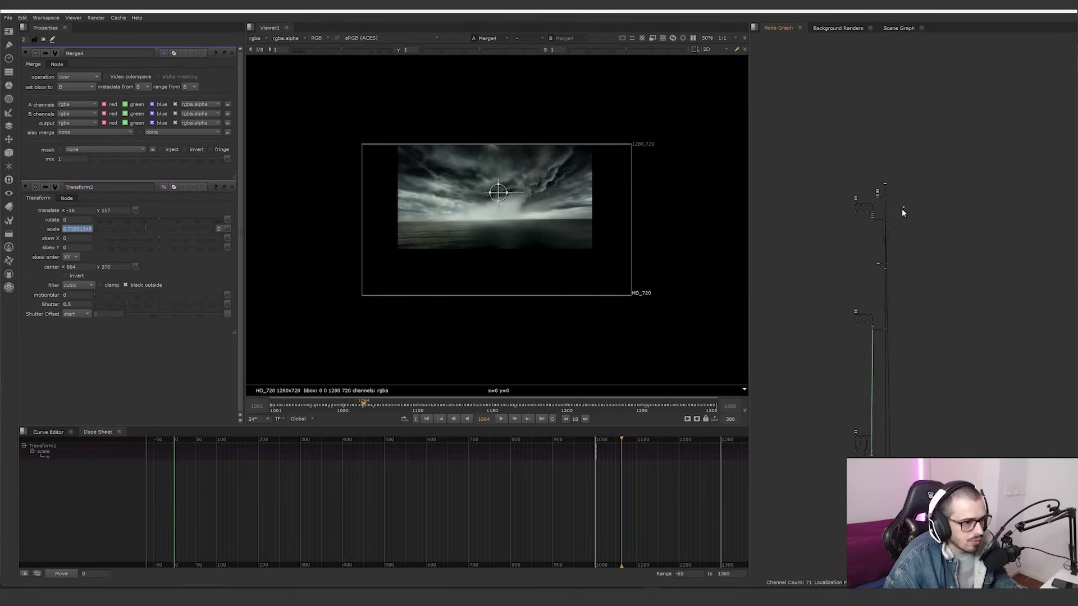
left_click_drag(903, 207, 945, 306)
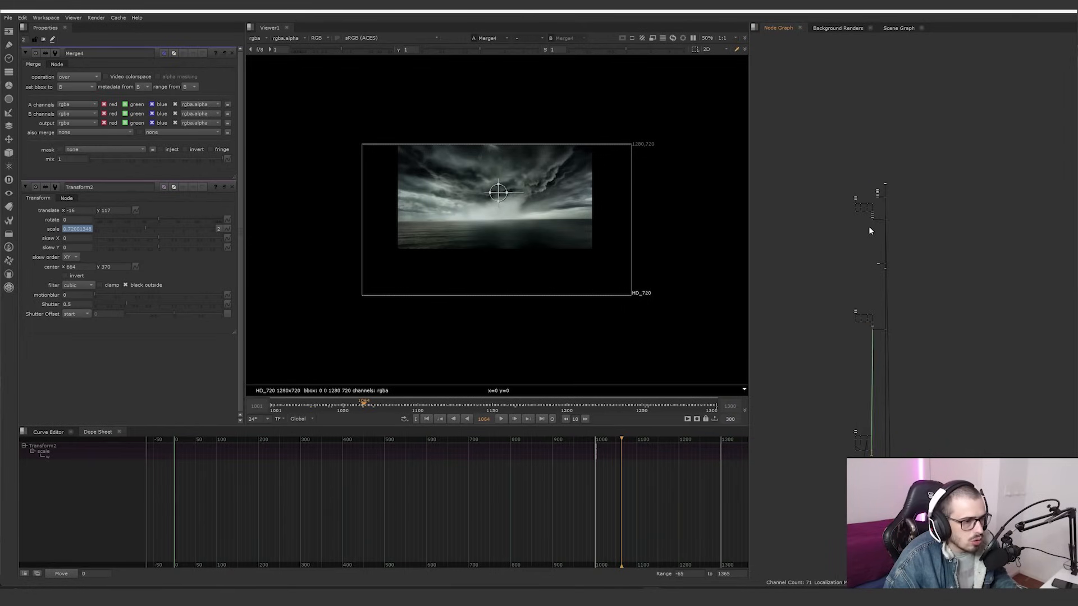
scroll(865, 206, "up", 8)
left_click(795, 181)
key("1")
key("f")
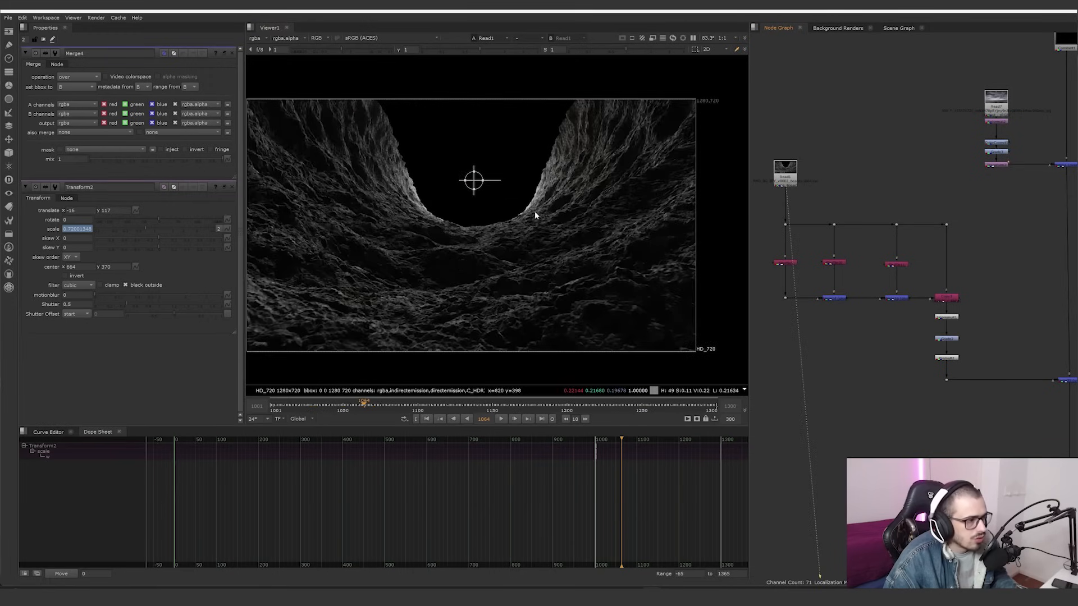
left_click_drag(362, 405, 503, 402)
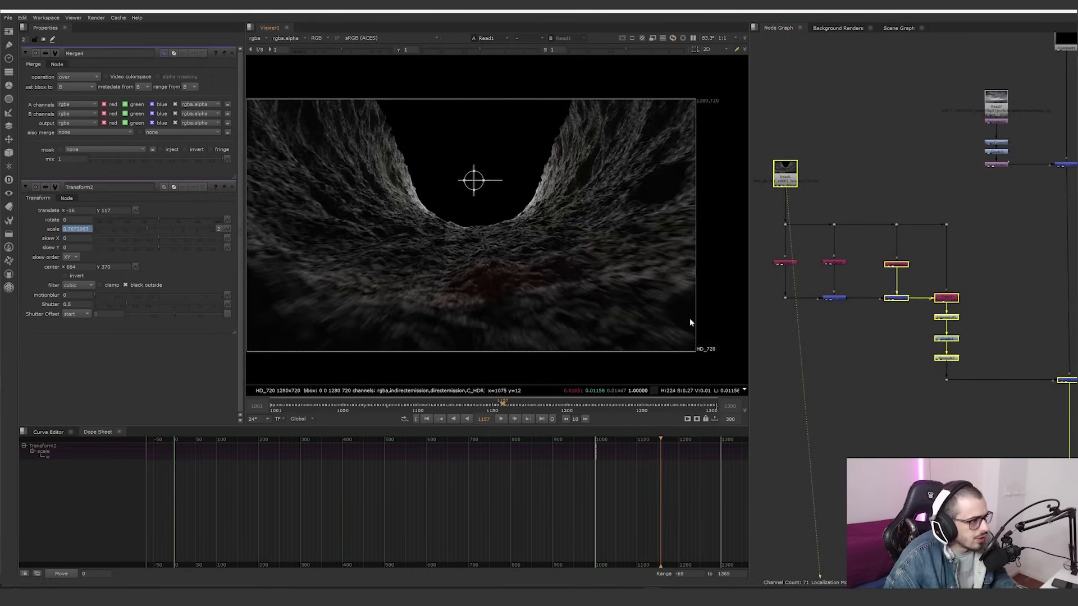
Compare the light passes from the three Shuffle nodes under Read1 and inspect the C_RIM shuffle's settings
left_click(796, 263)
key("1")
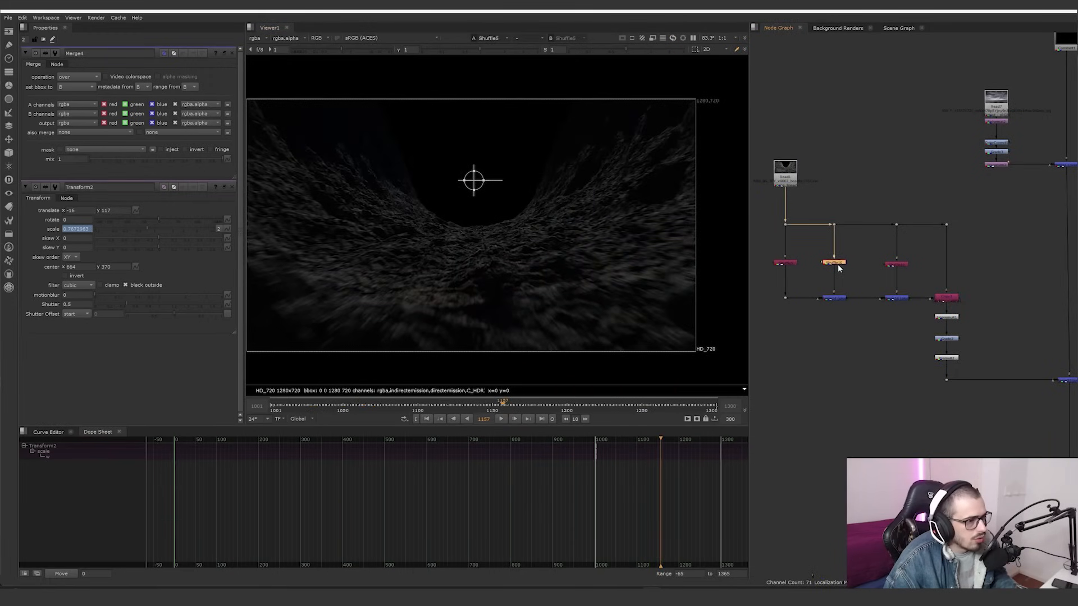
double_click(836, 263)
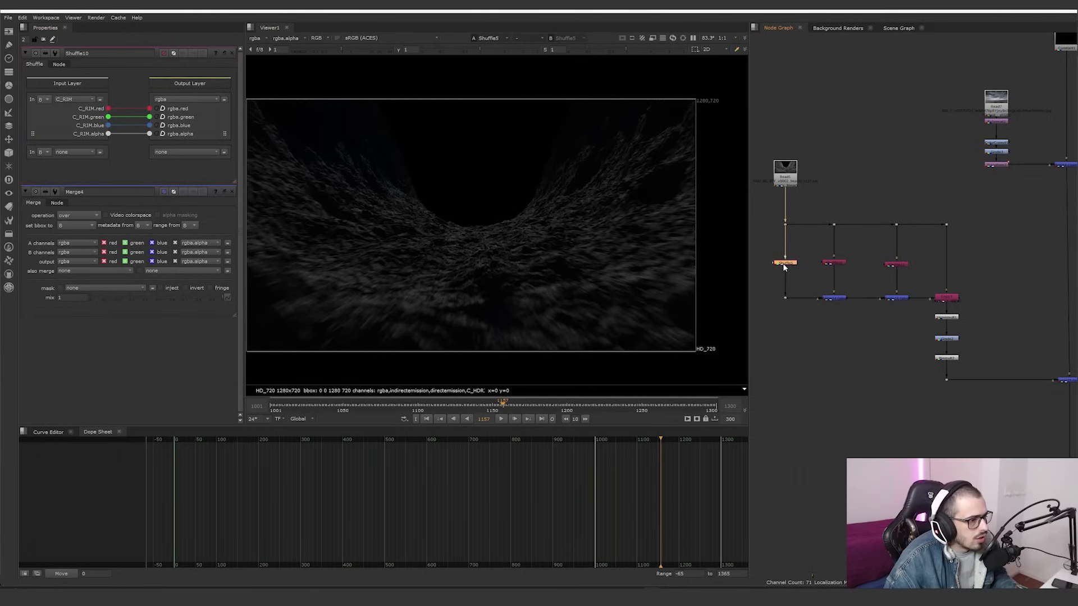
left_click(839, 263)
key("1")
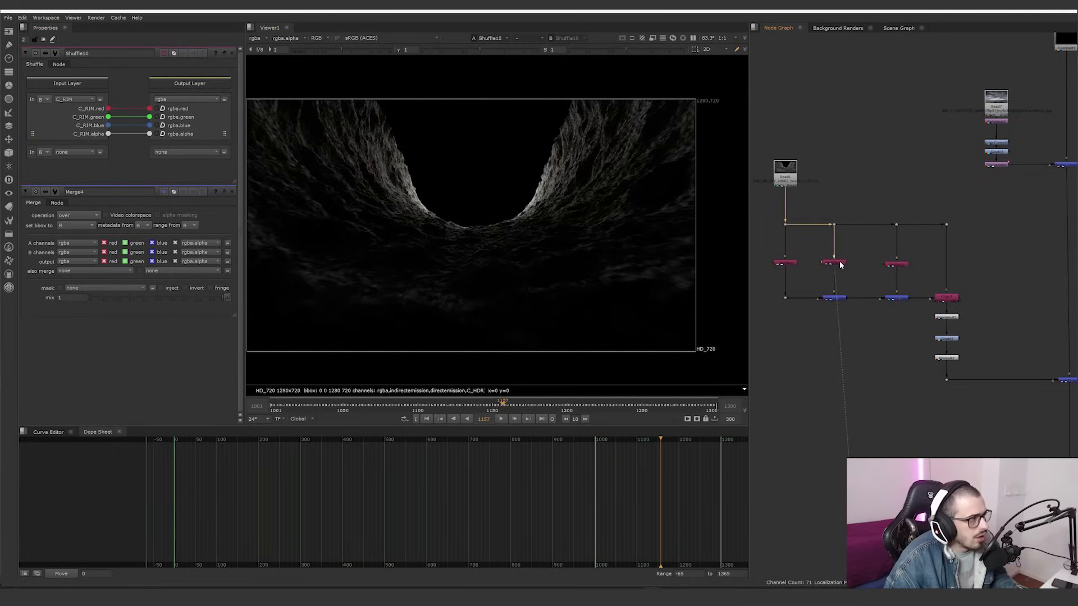
key("1")
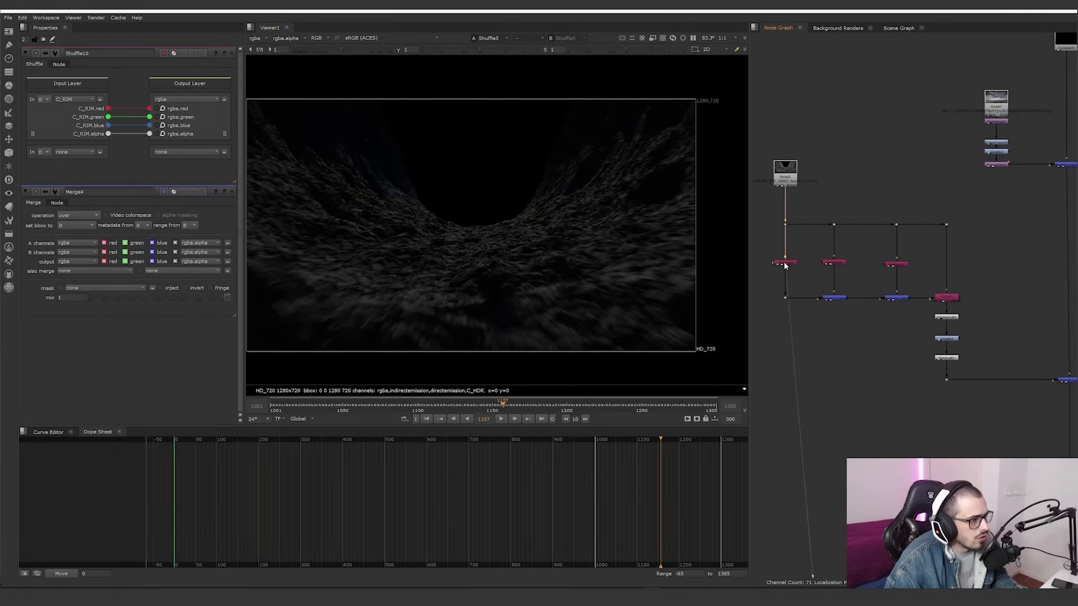
key("1")
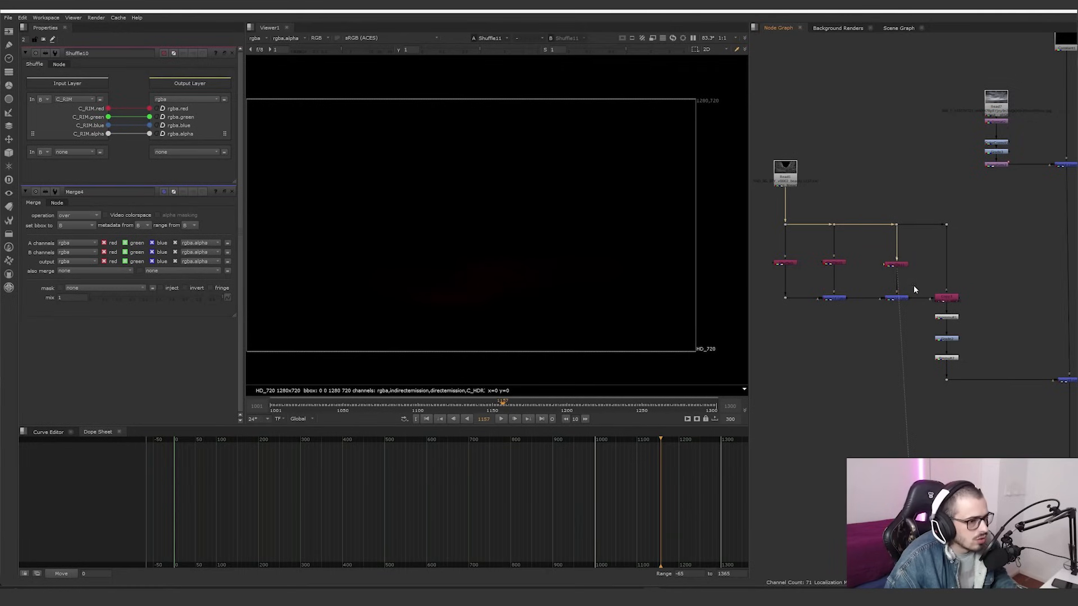
Inspect the Copy3 node's settings, view the recombined rock passes and display their alpha channel
left_click(948, 301)
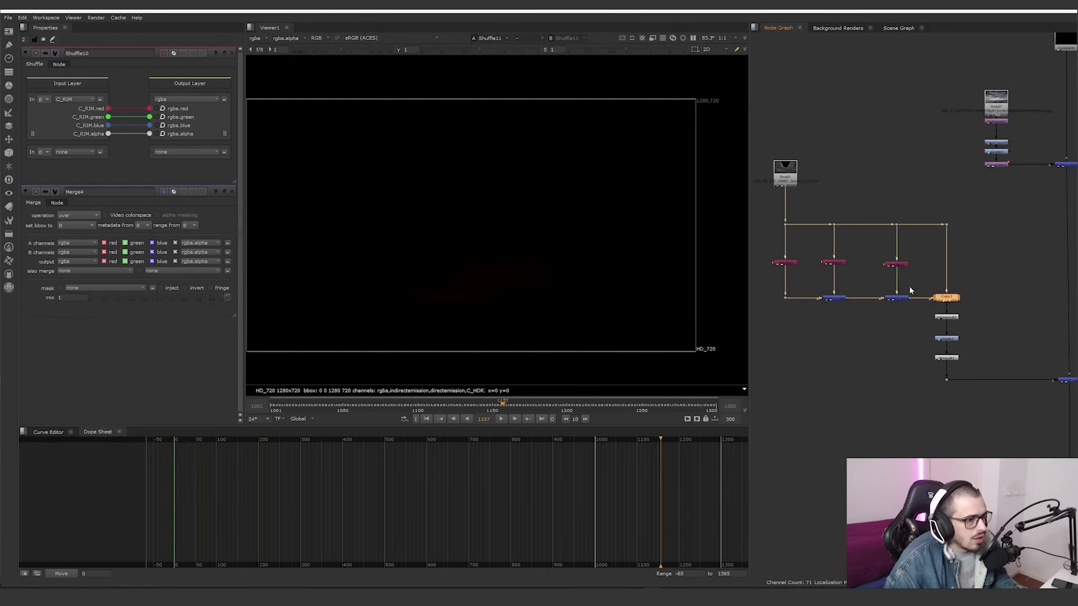
double_click(945, 298)
key("1")
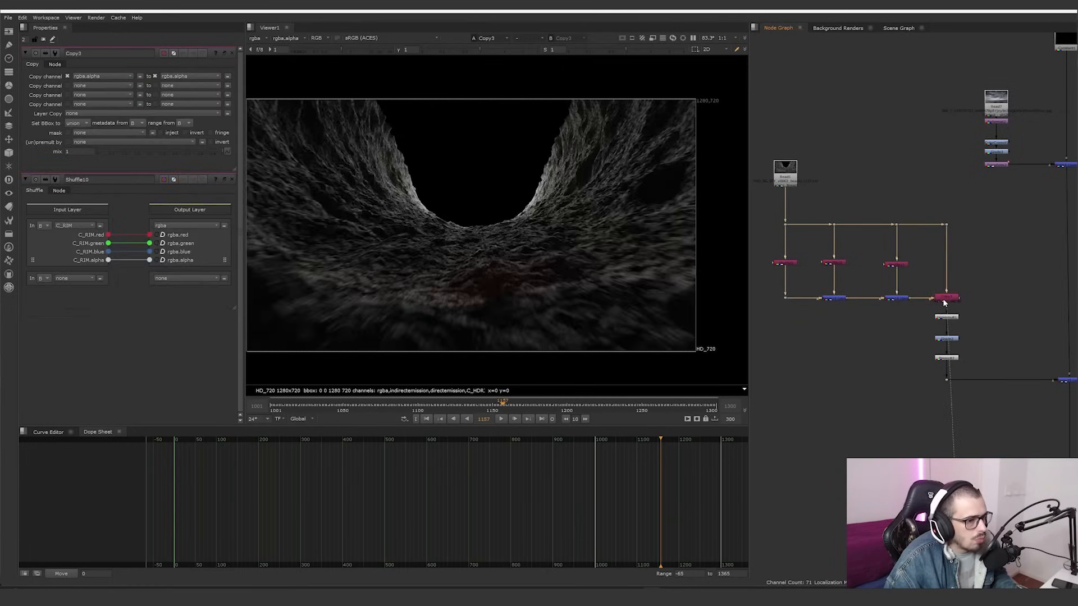
key("a")
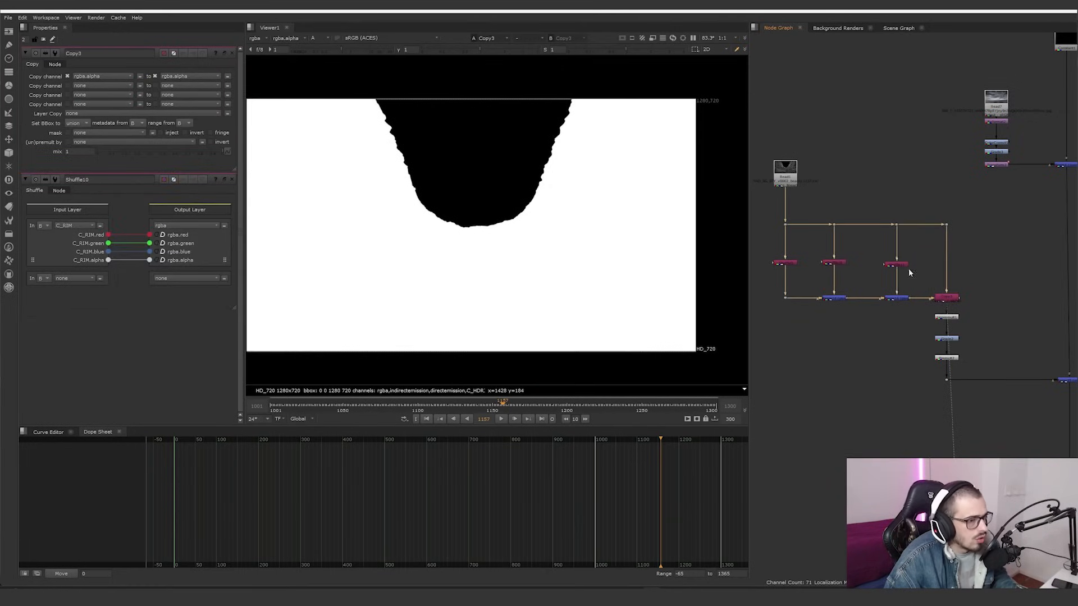
Compare the alpha at Read1, Copy3 and Merge16, examining the rock's edge pixels up close
left_click(784, 177)
key("1")
left_click(946, 298)
key("1")
left_click(900, 299)
key("1")
scroll(556, 298, "up", 12)
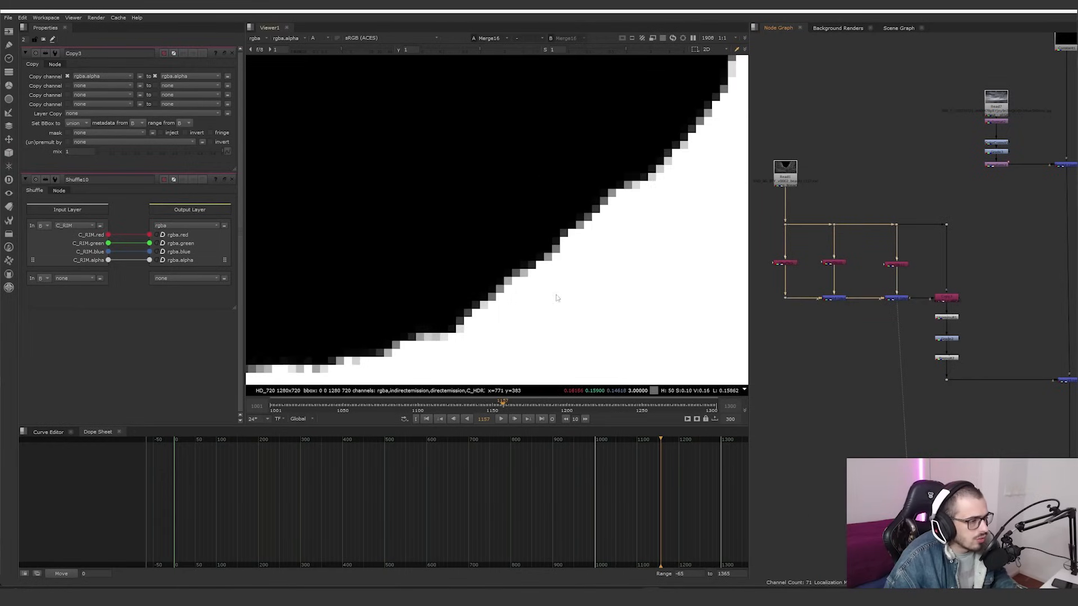
key("1")
left_click(904, 299)
key("1")
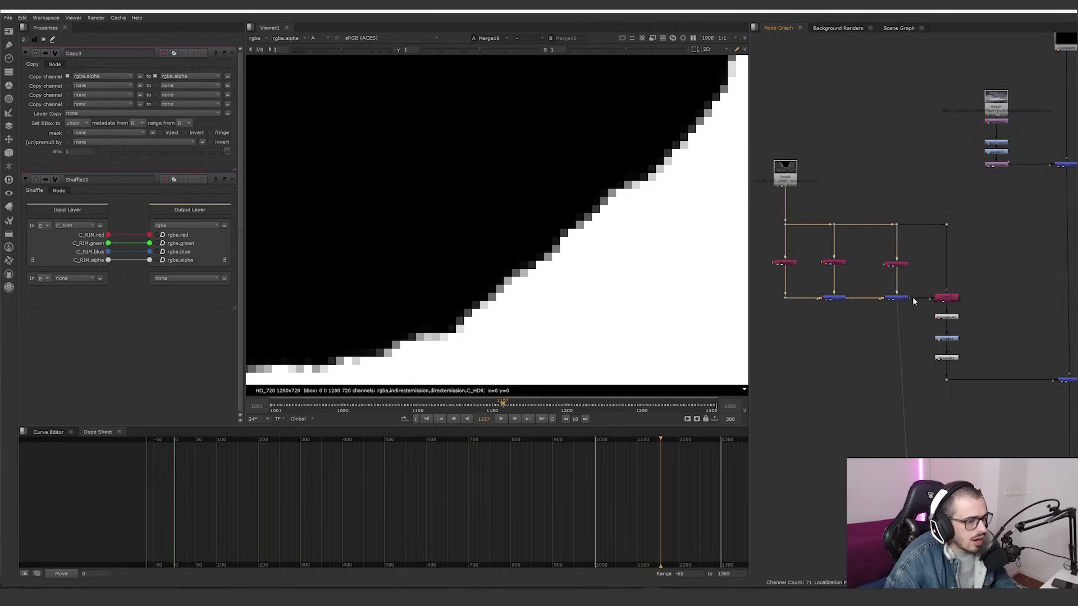
left_click(943, 299)
key("1")
left_click_drag(1005, 280, 928, 316)
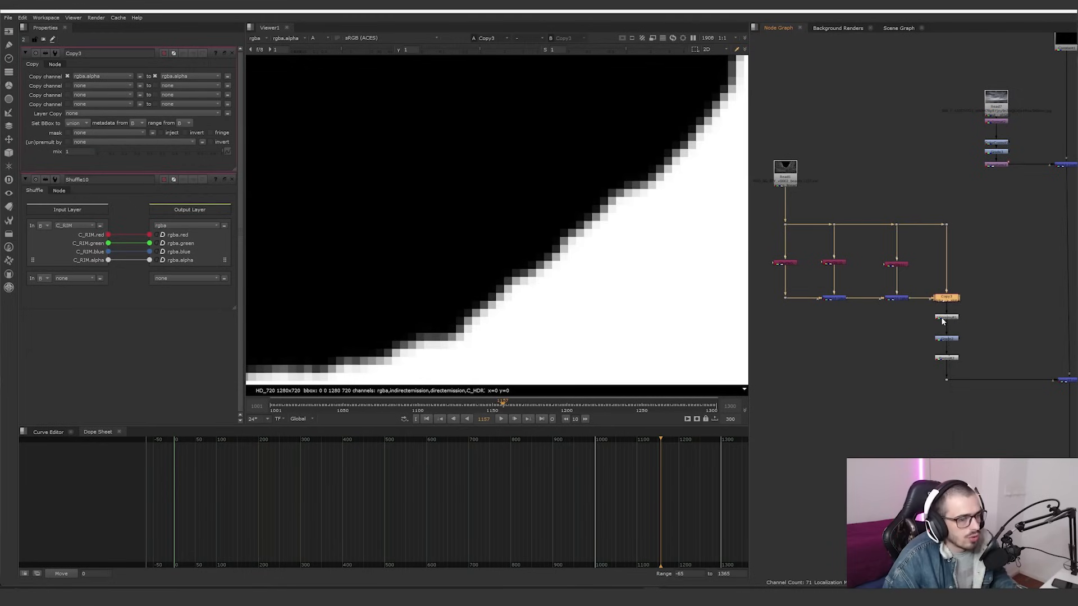
Inspect the Unpremult1 settings and switch the viewer from alpha back to RGB to examine the rock's edge
left_click(893, 322)
double_click(946, 318)
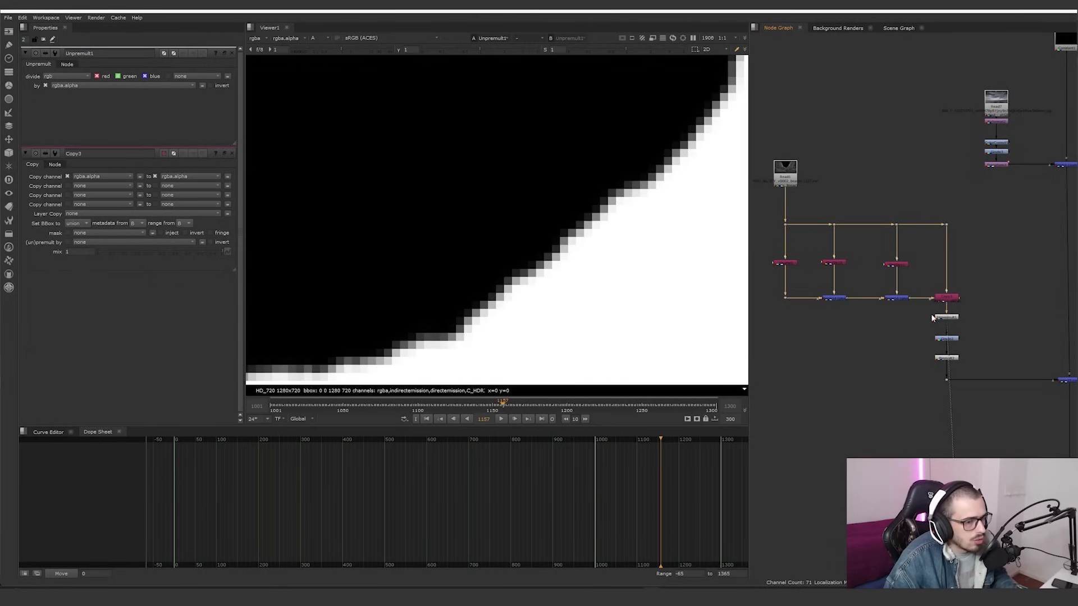
key("a")
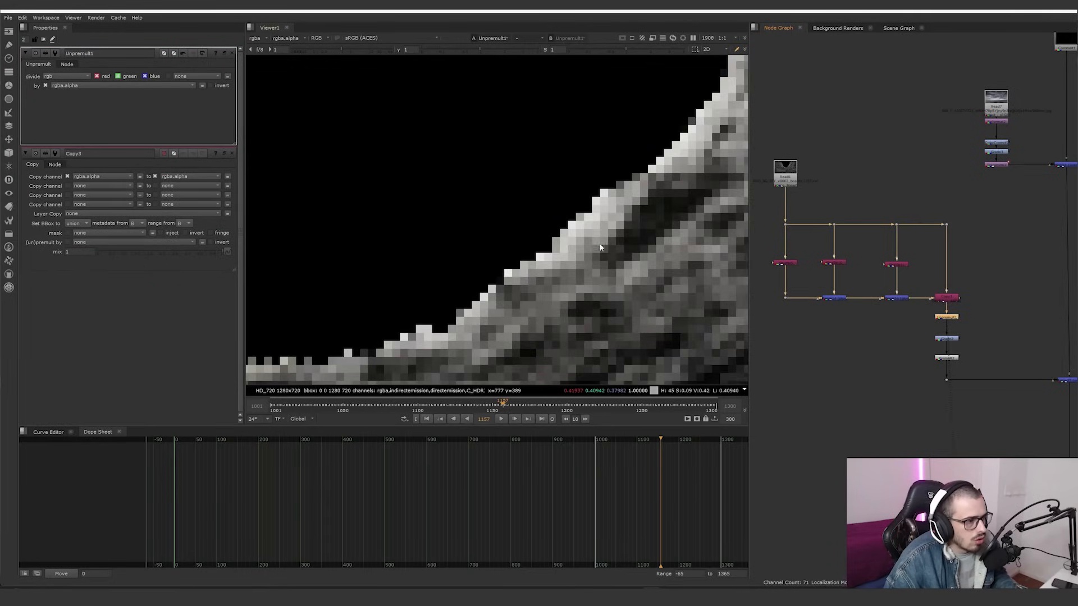
View the rock's edge after Grade2 and then after Premult2 to compare the grade with the re-premultiplied result
scroll(510, 243, "down", 5)
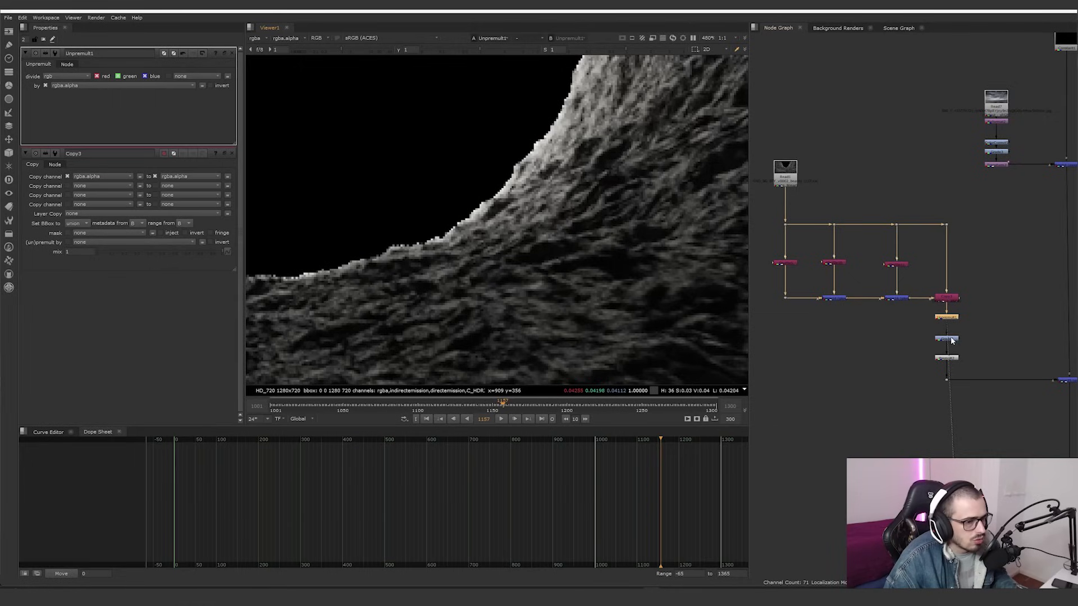
scroll(951, 340, "up", 3)
left_click(954, 340)
key("1")
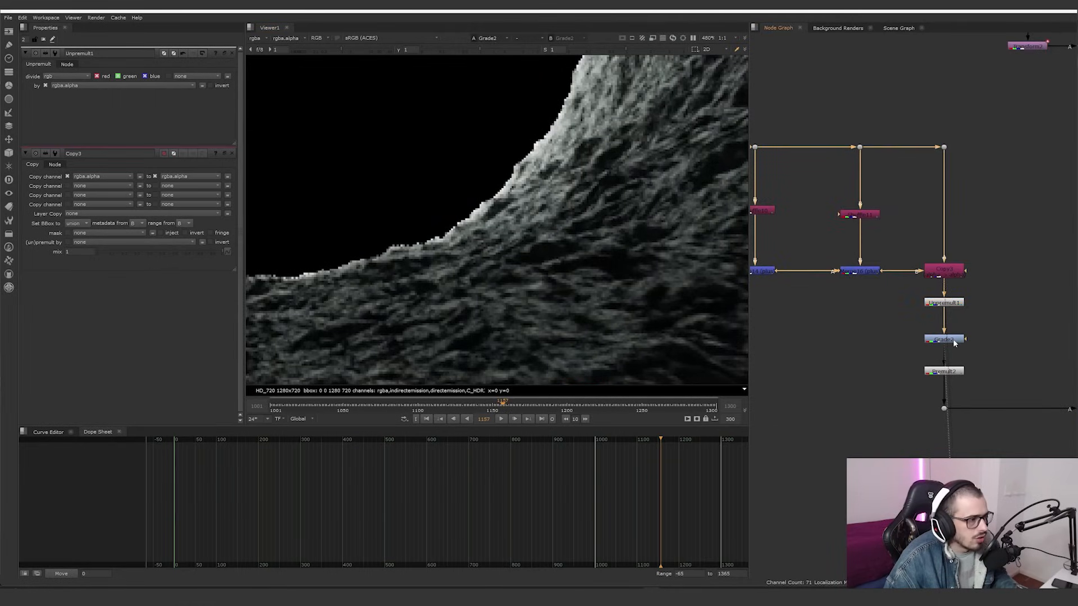
left_click(949, 372)
key("1")
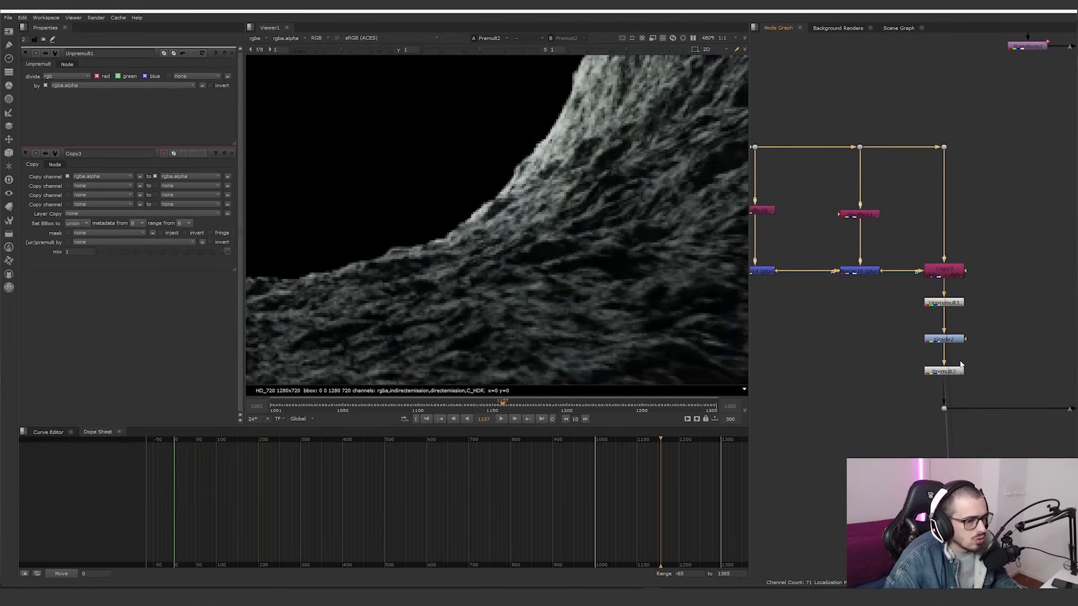
scroll(961, 365, "down", 5)
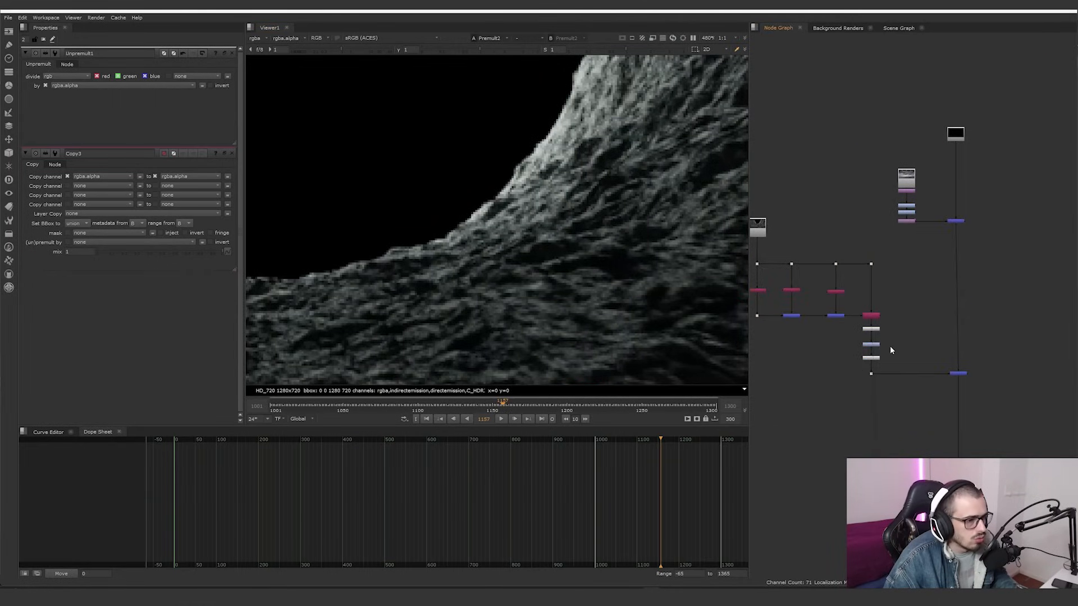
Toggle Unpremult1 and Premult2 off and on together, checking the alpha and the rock's edge
scroll(890, 350, "up", 5)
left_click(864, 303)
left_click(862, 369, "shift")
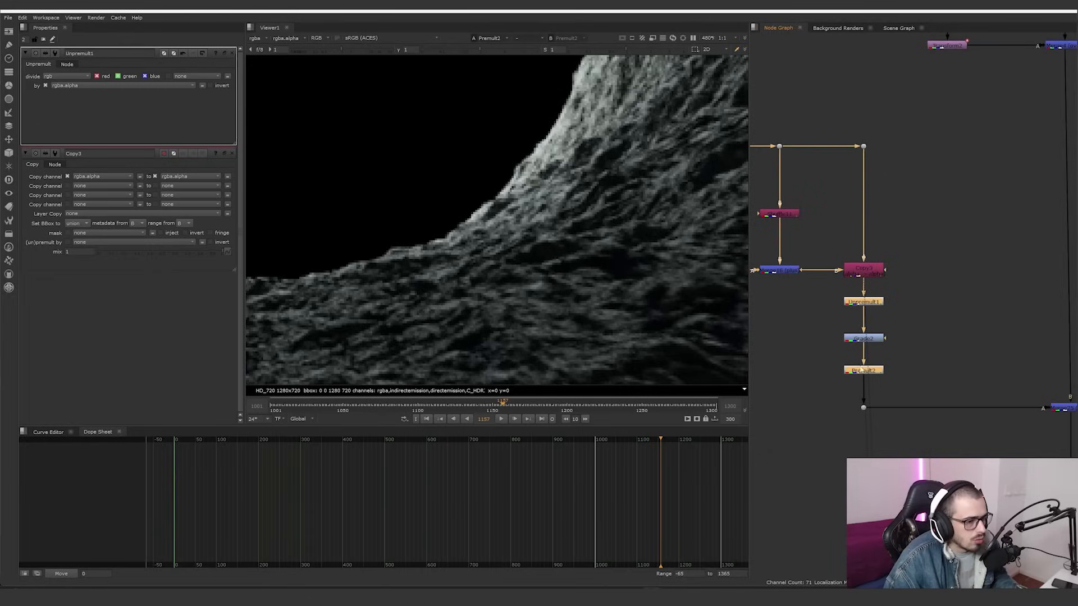
key("d")
key("a")
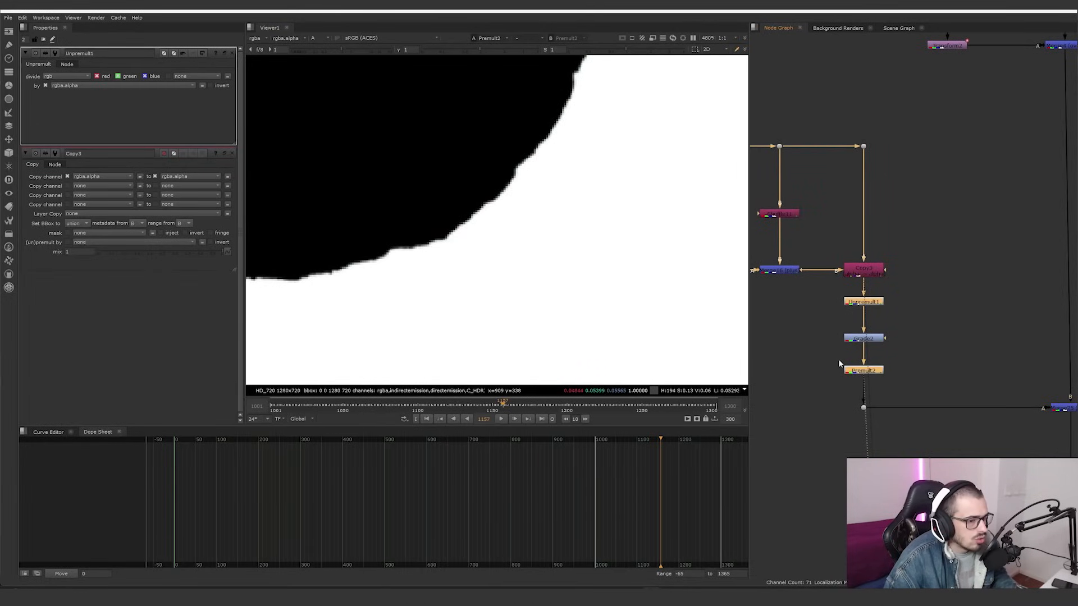
left_click(870, 378)
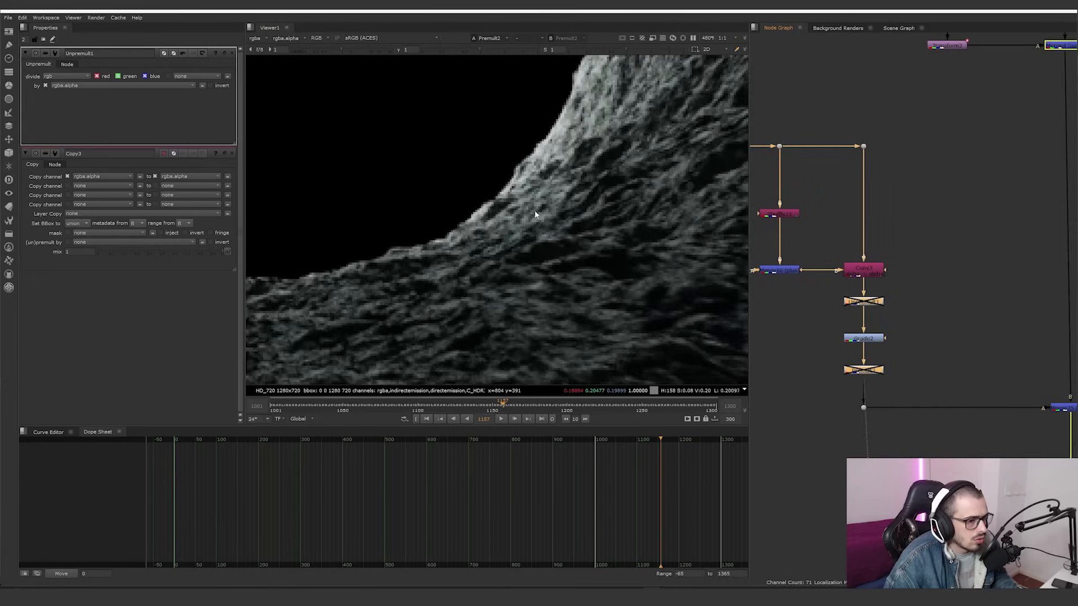
key("d")
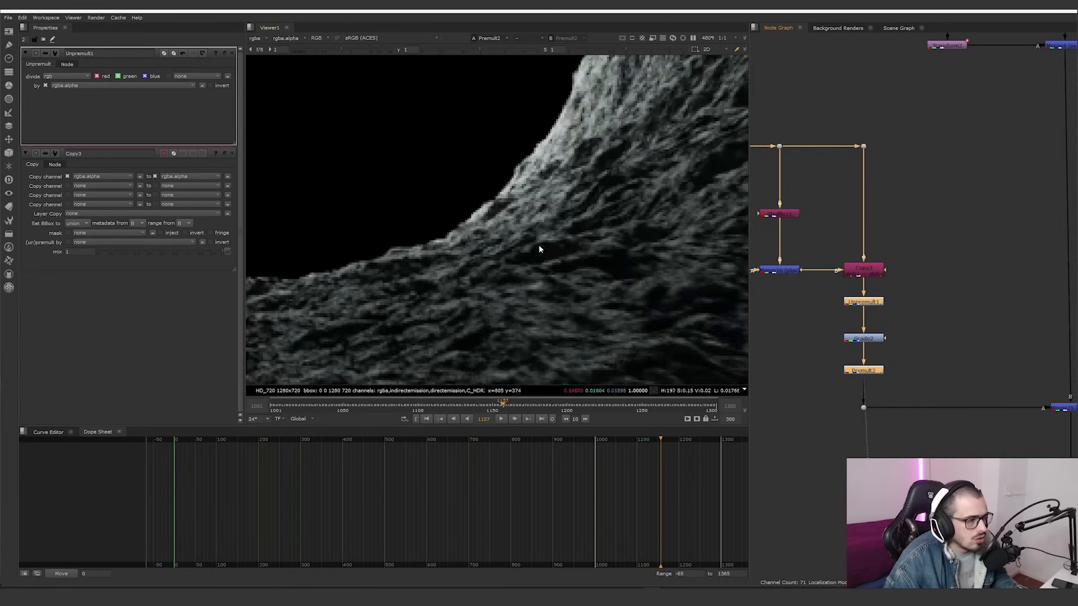
View Merge25, where the rock is composited over the sky, and move to frame 1192
scroll(510, 244, "down", 7)
scroll(506, 241, "down", 1)
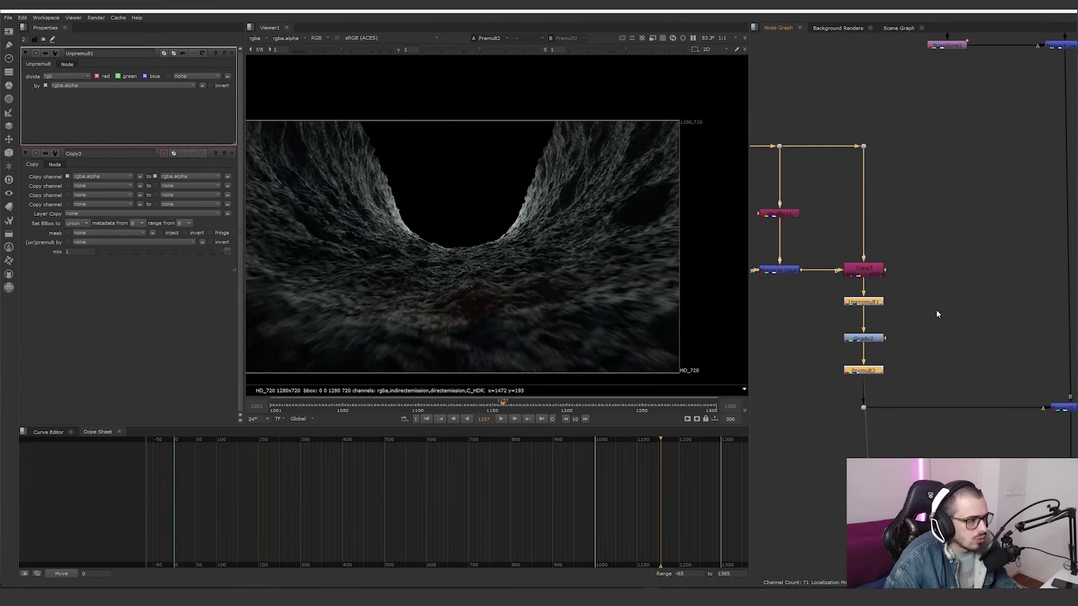
middle_click_drag(973, 339, 883, 339)
scroll(882, 340, "down", 4)
scroll(884, 340, "up", 3)
left_click(914, 373)
key("1")
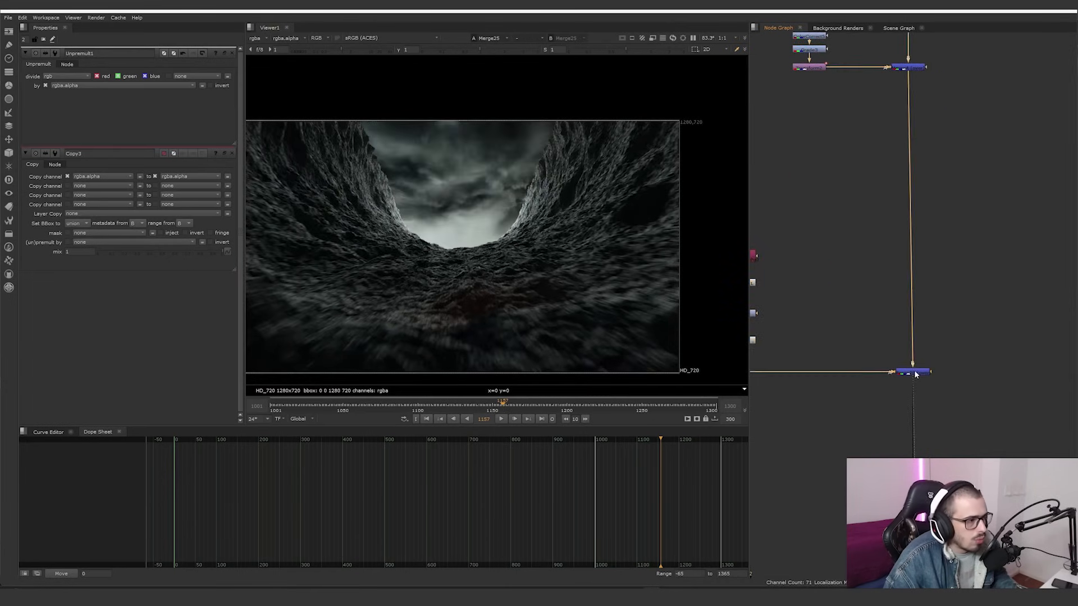
left_click(903, 365)
left_click(913, 373)
left_click_drag(508, 404, 515, 404)
left_click(555, 404)
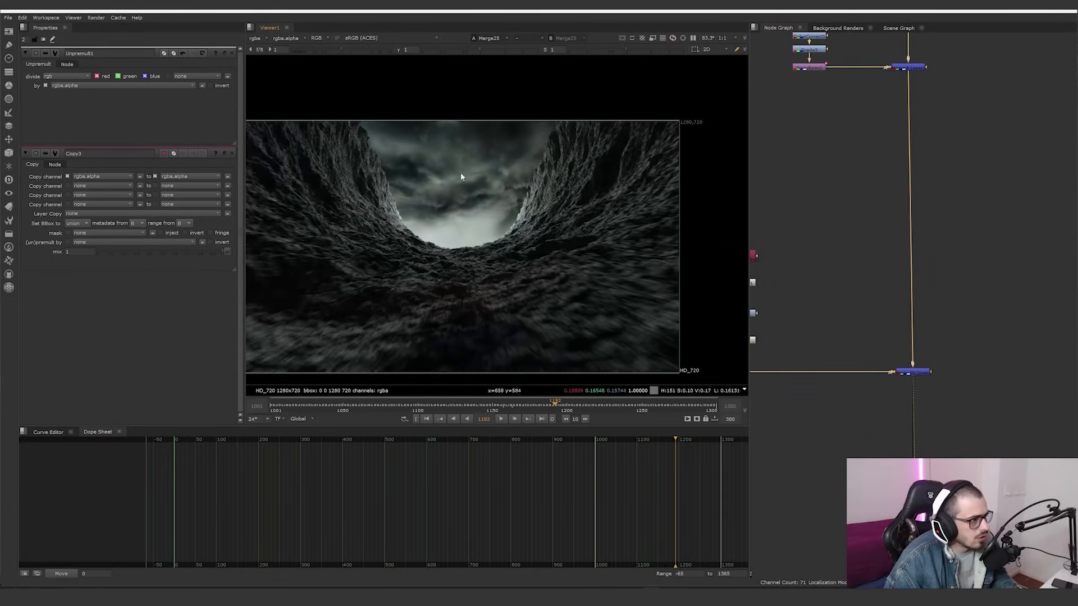
View the Shuffle18 output and the Roto1 mask further down the main pipe, and open Roto1's settings
scroll(930, 311, "down", 5)
scroll(878, 405, "up", 5)
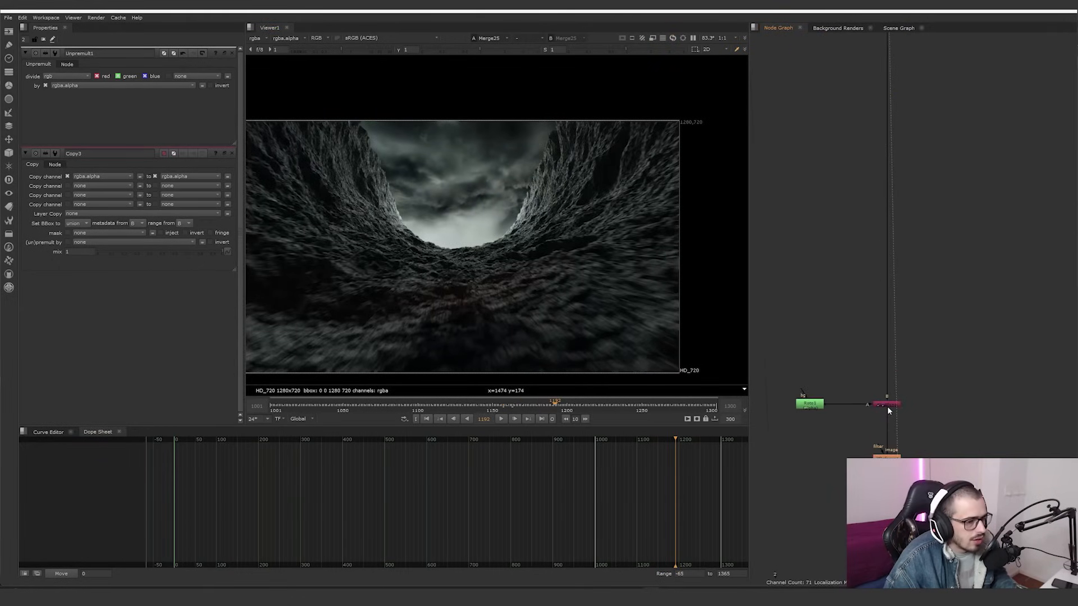
scroll(887, 408, "up", 2)
left_click(893, 404)
key("1")
left_click(774, 407)
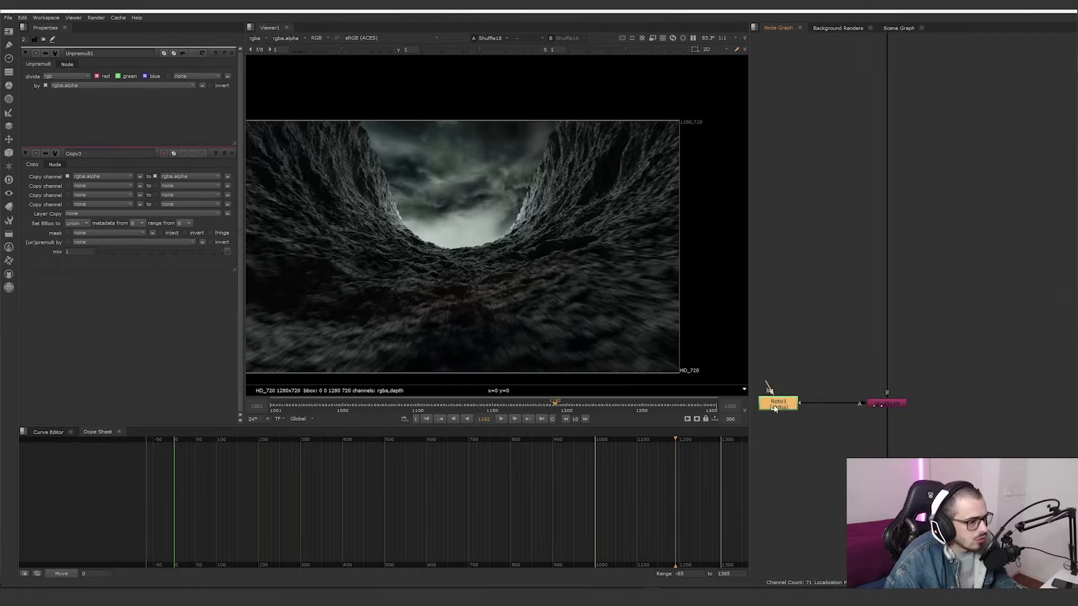
key("1")
scroll(598, 301, "down", 3)
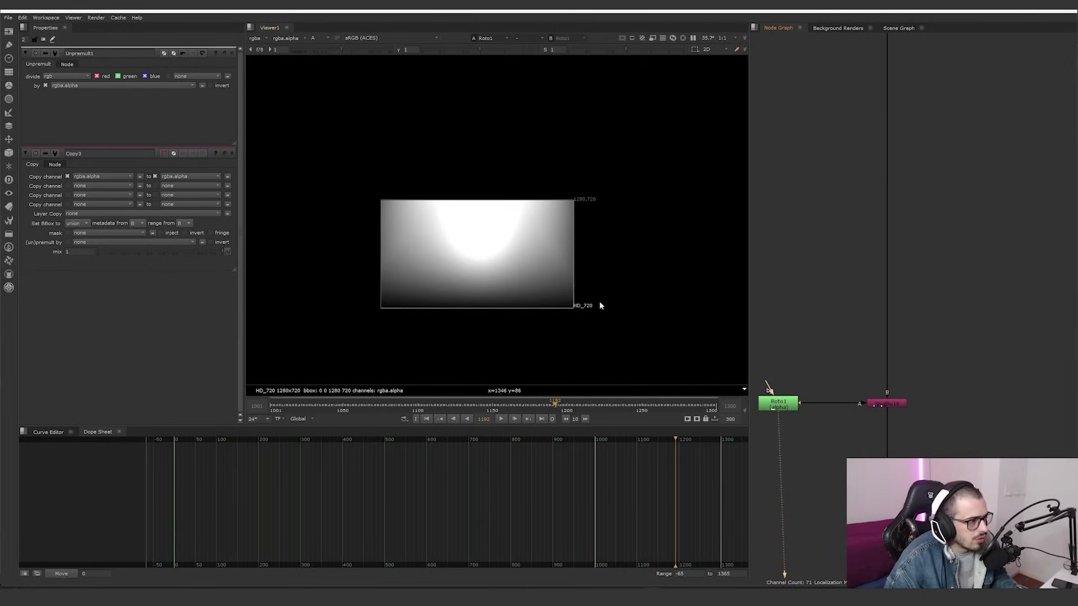
double_click(789, 404)
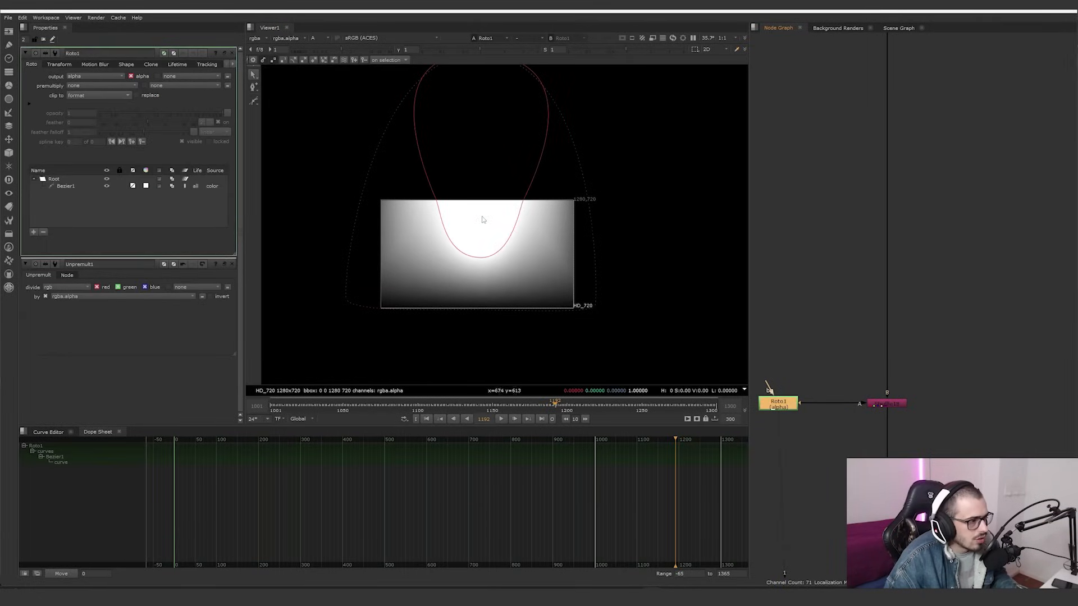
View Shuffle18 again and inspect how it routes the roto's alpha into the depth channel
left_click(887, 405)
key("1")
double_click(887, 405)
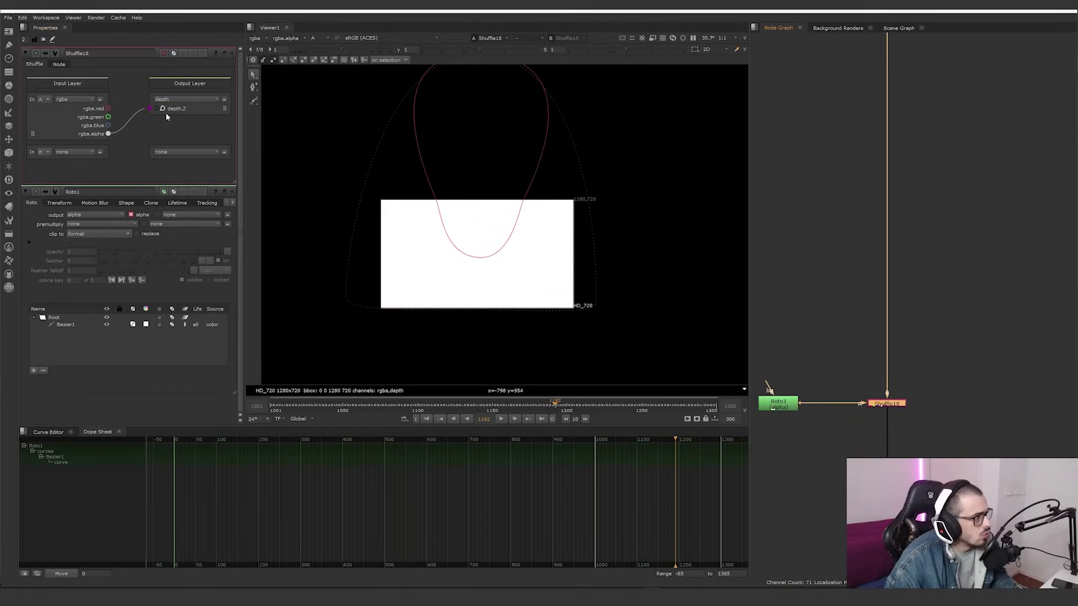
View ZDefocus1's blurred rock and sky and open its settings
middle_click_drag(891, 422, 858, 365)
left_click(861, 426)
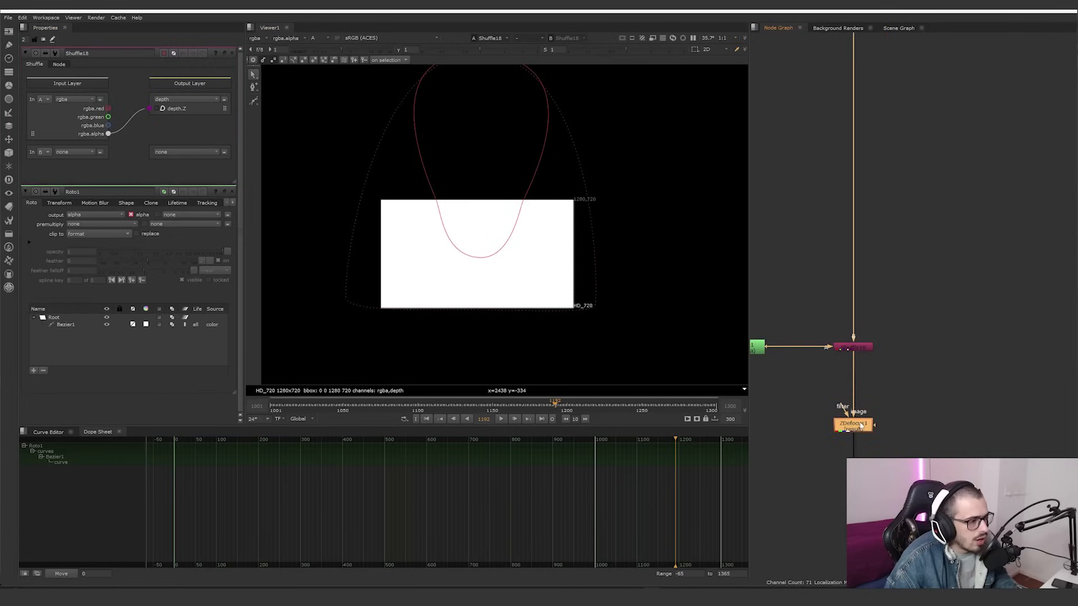
key("1")
scroll(499, 264, "up", 5)
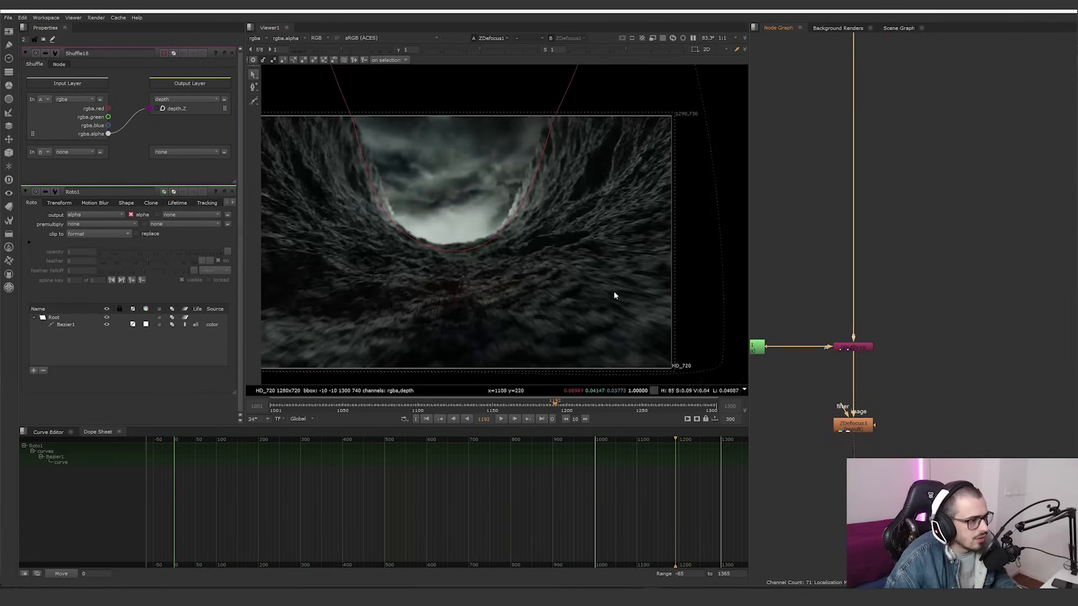
scroll(614, 296, "up", 1)
double_click(858, 431)
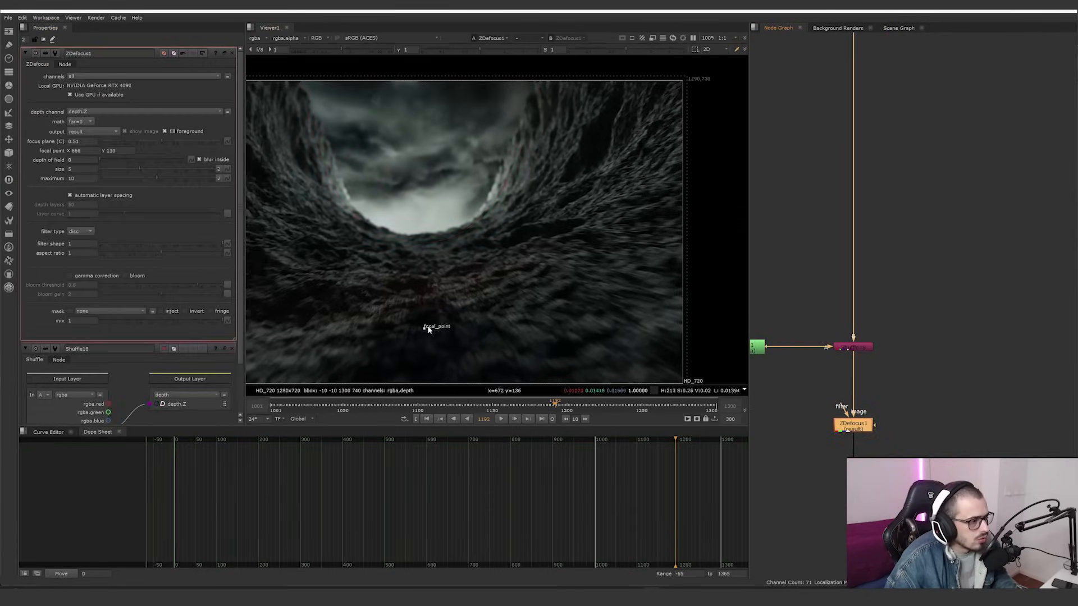
Try refocusing ZDefocus1 by moving its focal point toward the rock's rim, and undo the point's move
left_click_drag(419, 255, 423, 248)
key("ctrl+z")
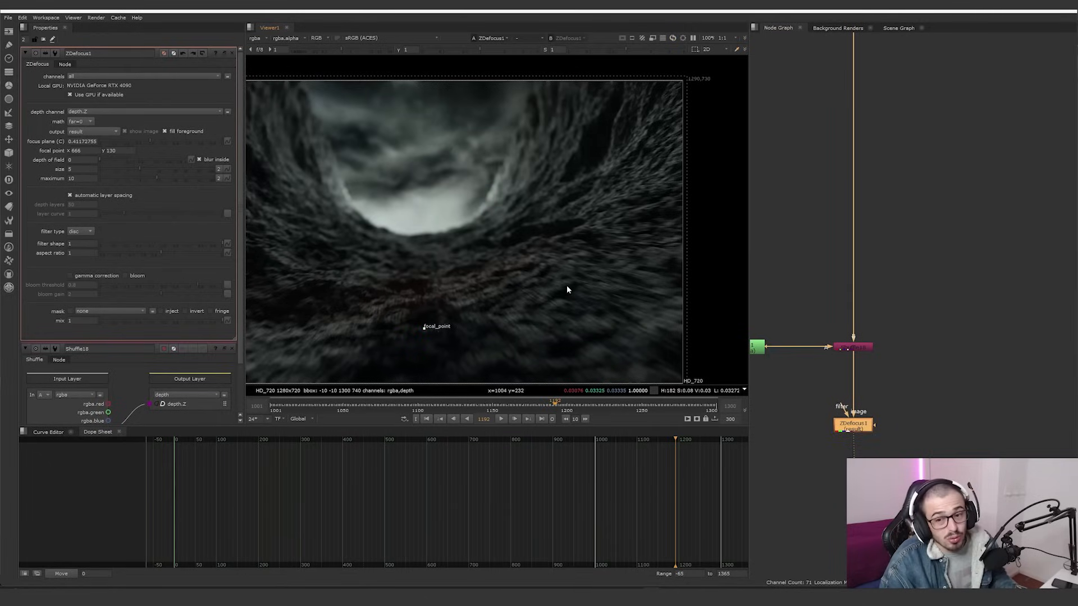
scroll(480, 236, "down", 2)
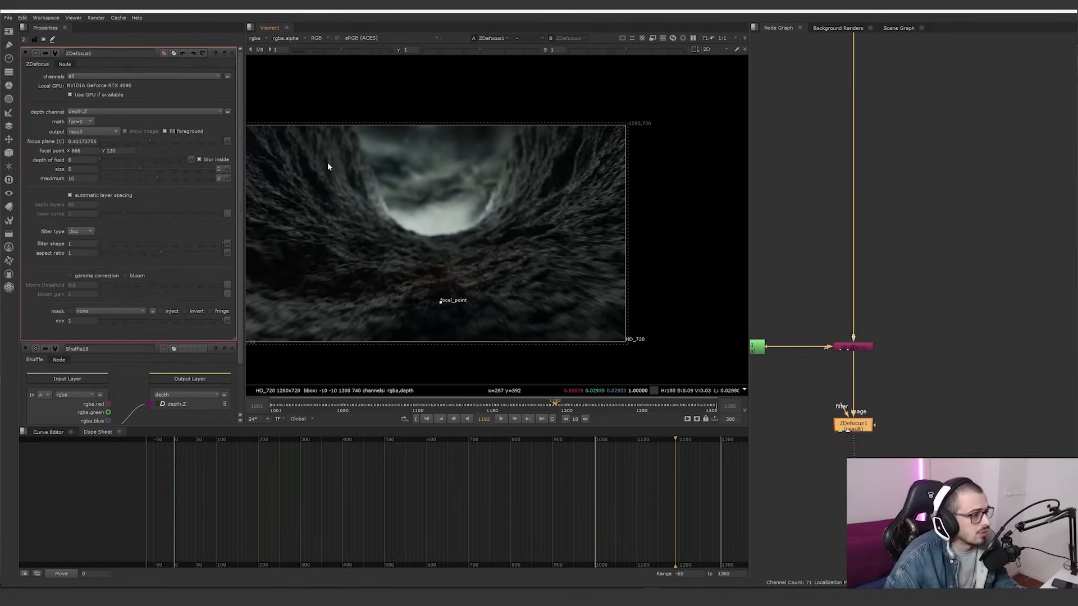
Find the ring branch in the node graph and view the ring render at Read4
scroll(945, 392, "down", 5)
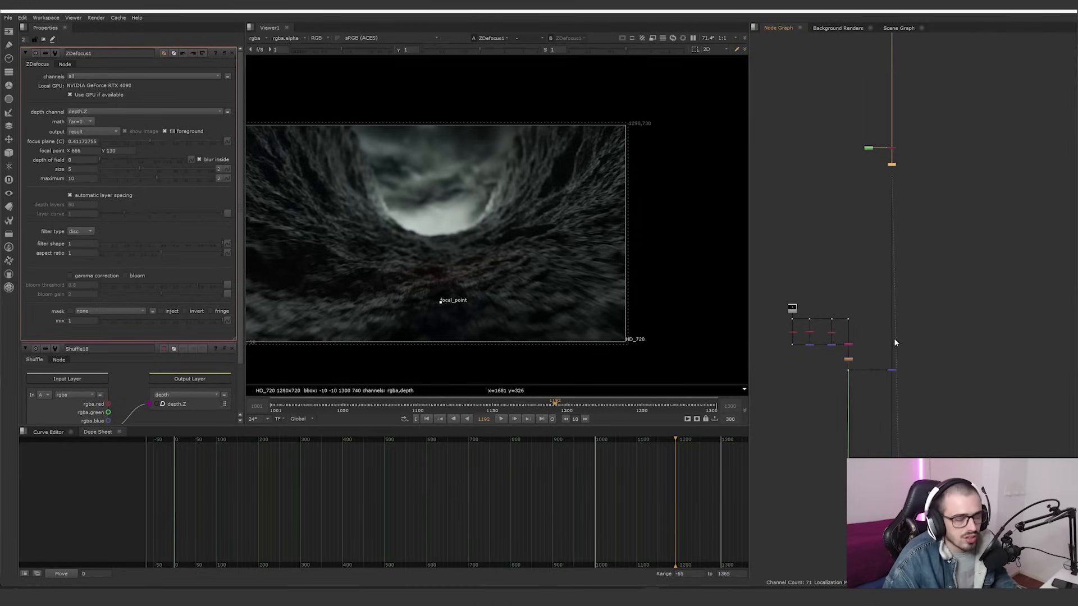
scroll(833, 347, "up", 4)
scroll(871, 388, "down", 4)
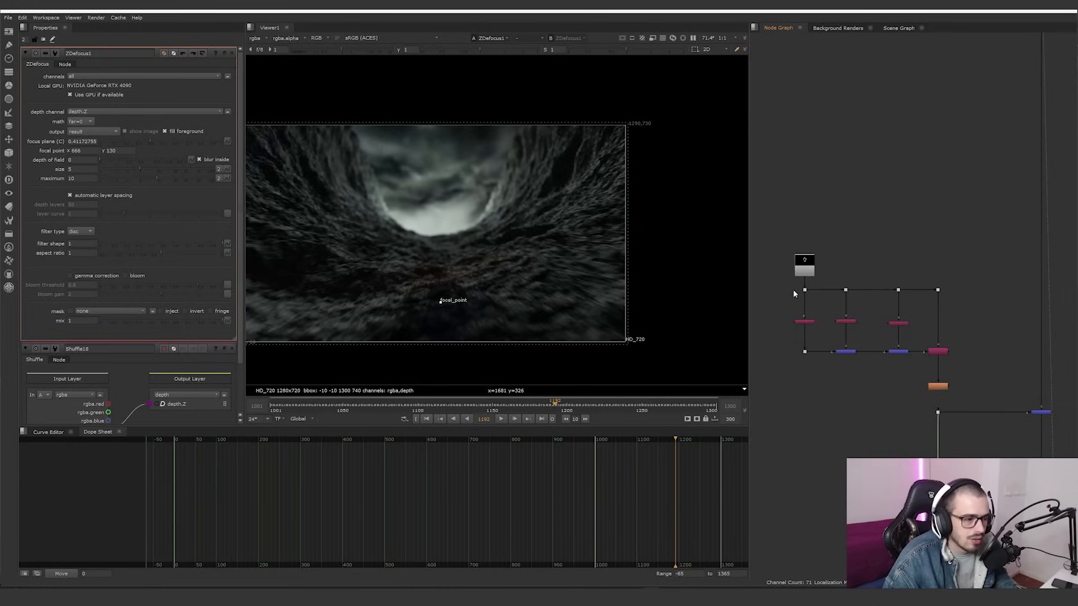
scroll(810, 268, "up", 5)
key("1")
middle_click_drag(890, 264, 832, 259)
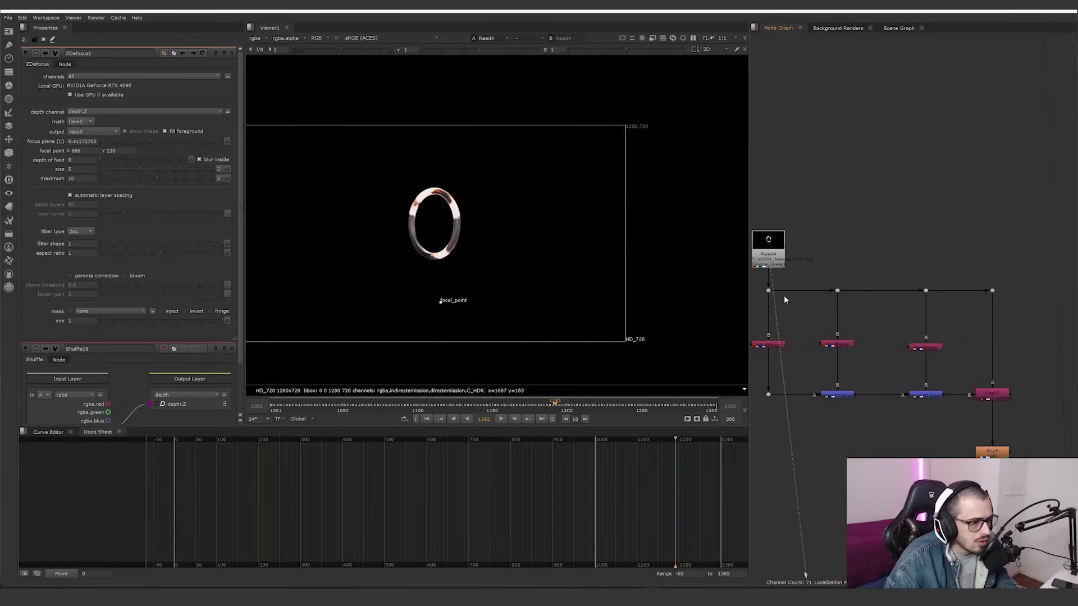
Compare the ring's light passes at the three Shuffle nodes under Read4
left_click(770, 345)
key("1")
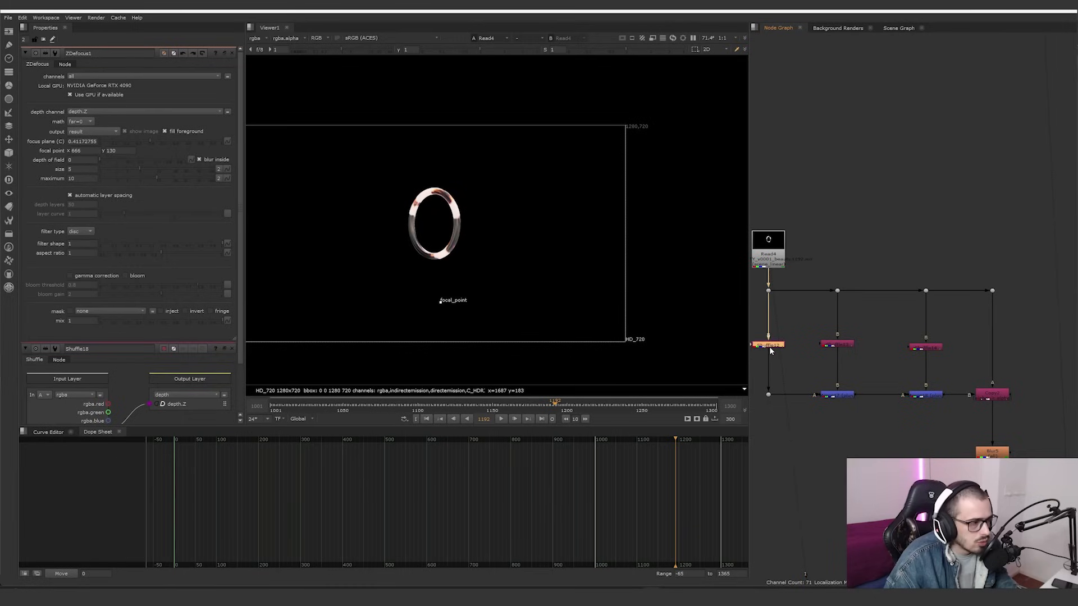
left_click(839, 346)
key("1")
left_click(923, 351)
key("1")
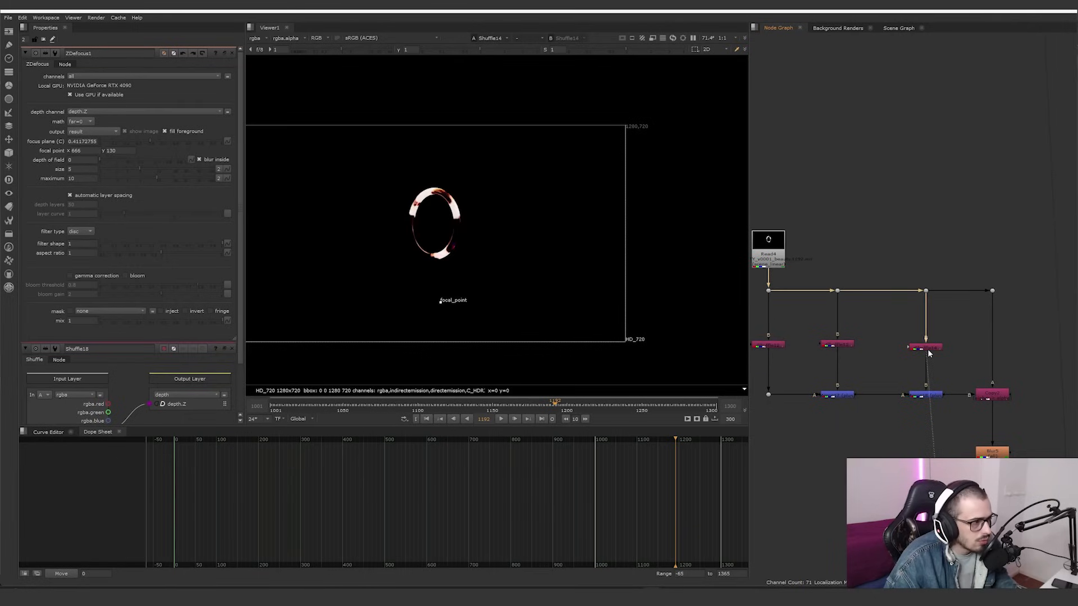
left_click(833, 345)
key("1")
left_click(780, 347)
key("1")
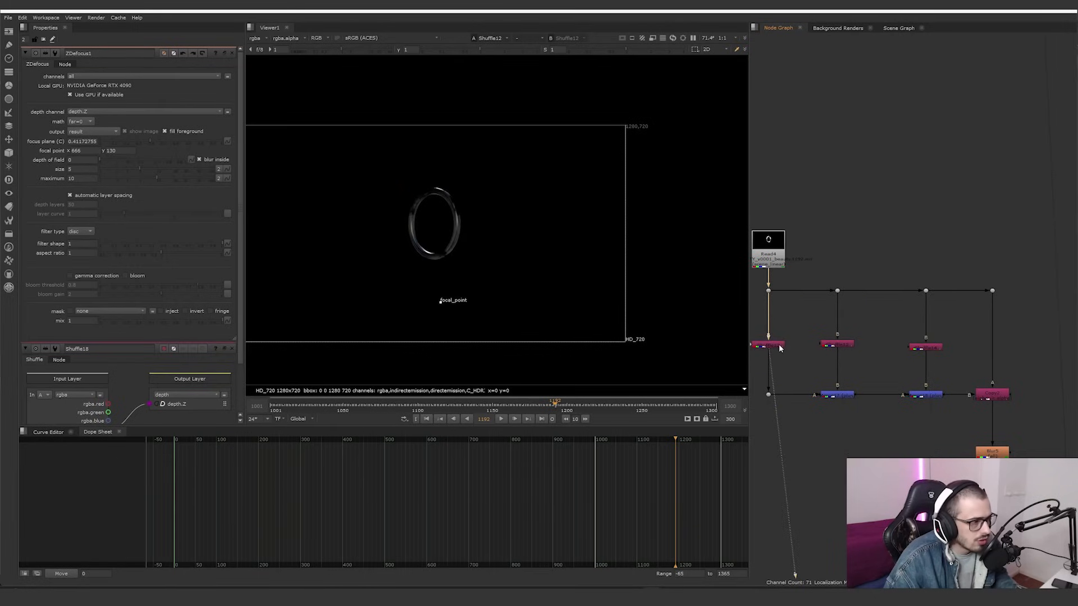
View the recombined ring at its Copy node and Blur5, examining its edges up close with the blur toggled off
left_click(983, 399)
key("1")
middle_click_drag(983, 399, 909, 346)
scroll(1010, 426, "down", 1)
middle_click_drag(1039, 435, 968, 386)
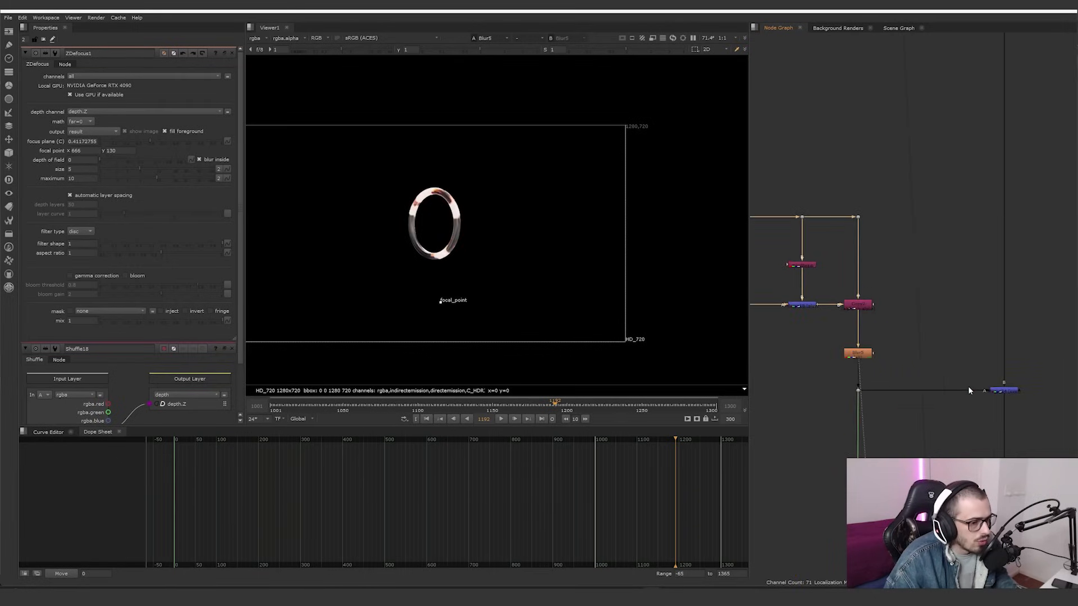
scroll(459, 238, "up", 9)
left_click(859, 355)
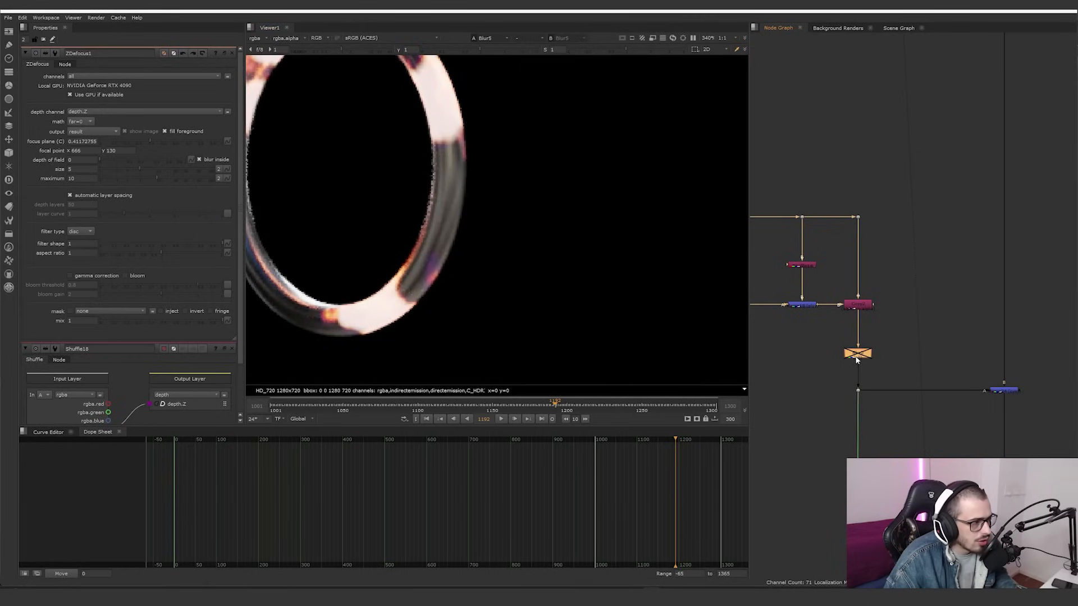
View the ring over the background at Merge24 and compare it with Blur5 enabled and disabled
left_click(1016, 391)
key("1")
scroll(490, 237, "down", 5)
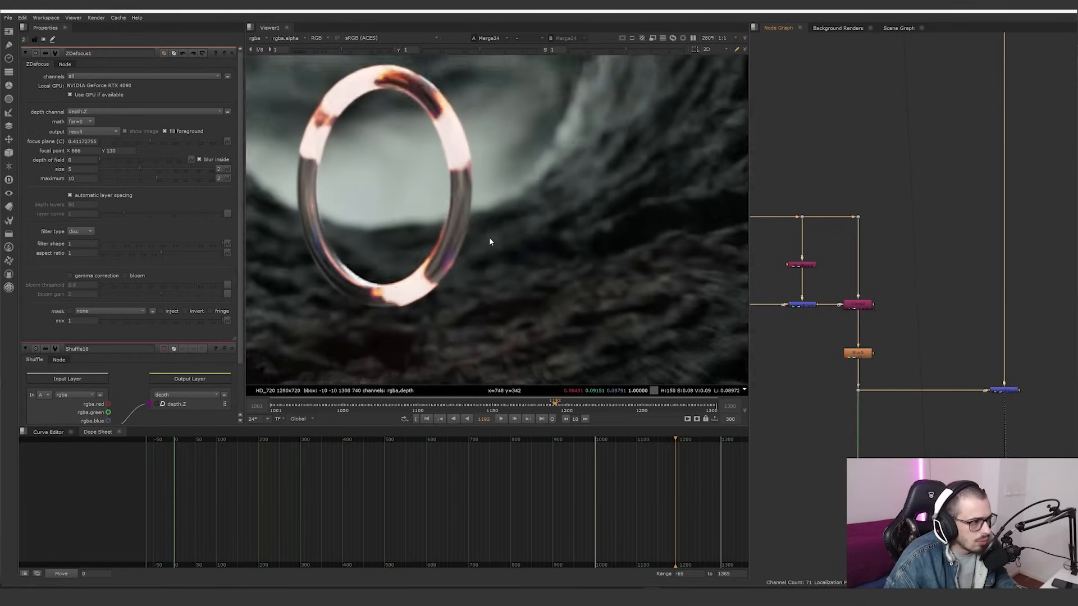
left_click(866, 355)
key("d")
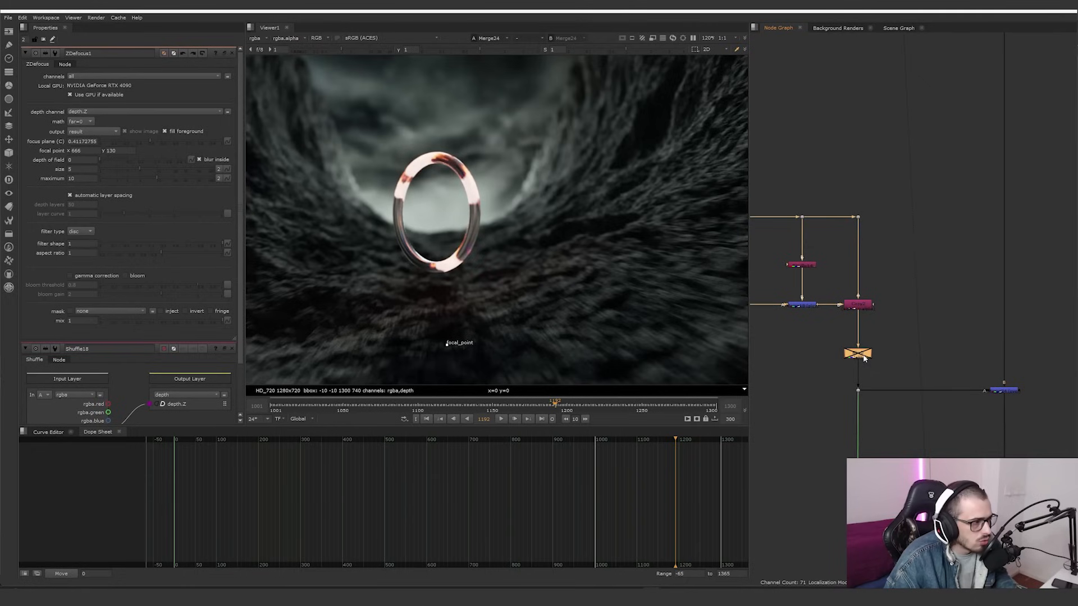
View the fire composited over the ring at Merge26 and locate the fire branch's Read and Shuffle nodes
scroll(875, 354, "down", 9)
scroll(937, 421, "up", 8)
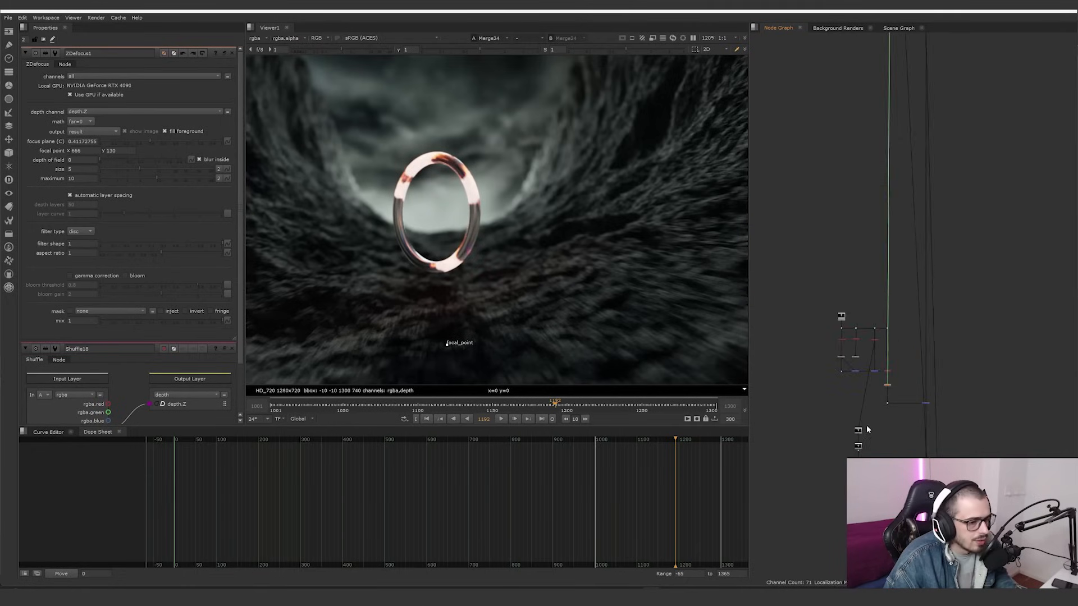
left_click(982, 379)
key("1")
middle_click_drag(917, 324, 1001, 414)
scroll(842, 337, "up", 3)
left_click(815, 334)
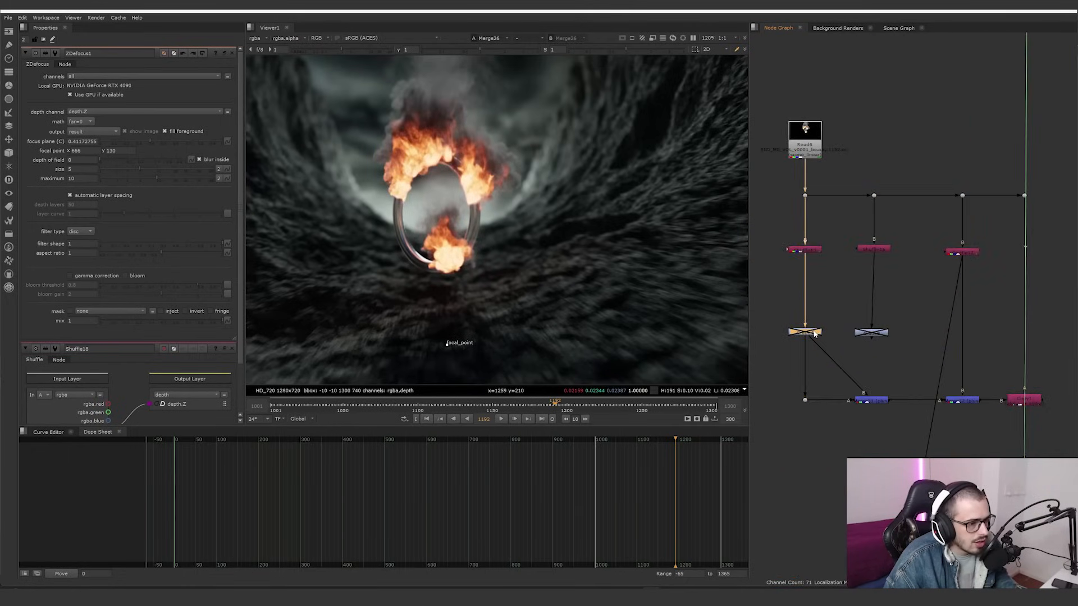
View the raw fire render at its Read node and compare its passes at the three Shuffle nodes below
left_click(805, 153)
key("1")
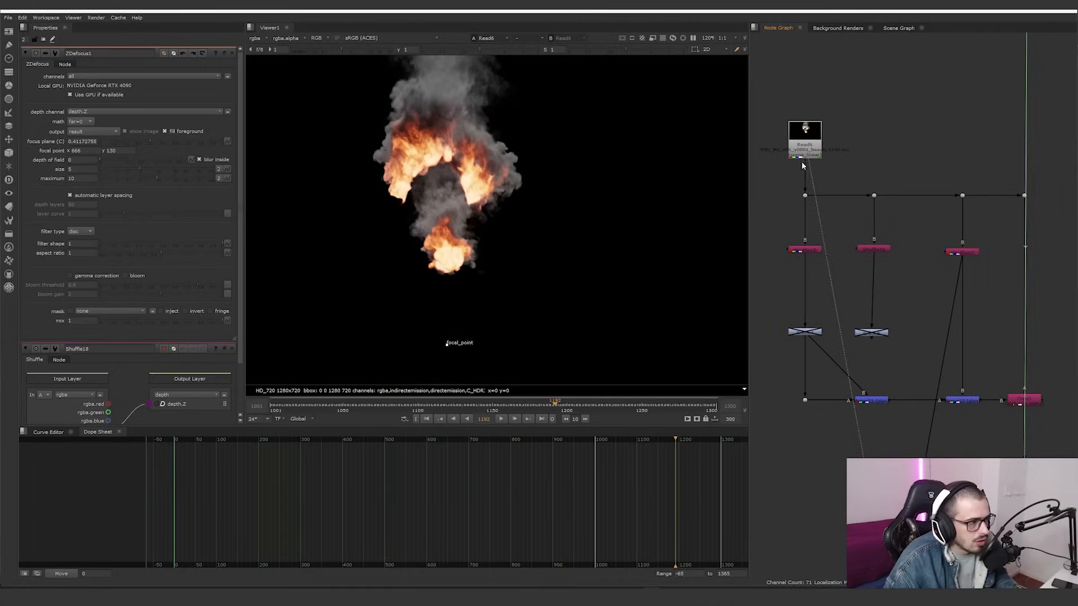
left_click(815, 249)
key("1")
left_click(870, 249)
key("1")
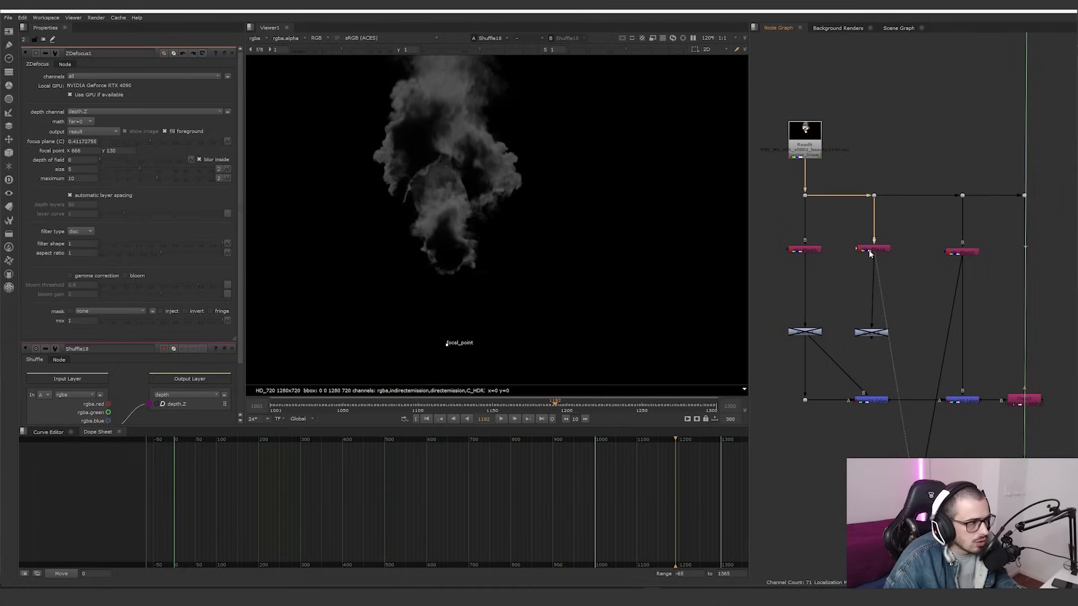
left_click(960, 252)
key("1")
View the recombined fire at Copy1, check its alpha channel, and trace the merges that feed it
left_click(1022, 401)
key("1")
middle_click_drag(984, 411, 936, 411)
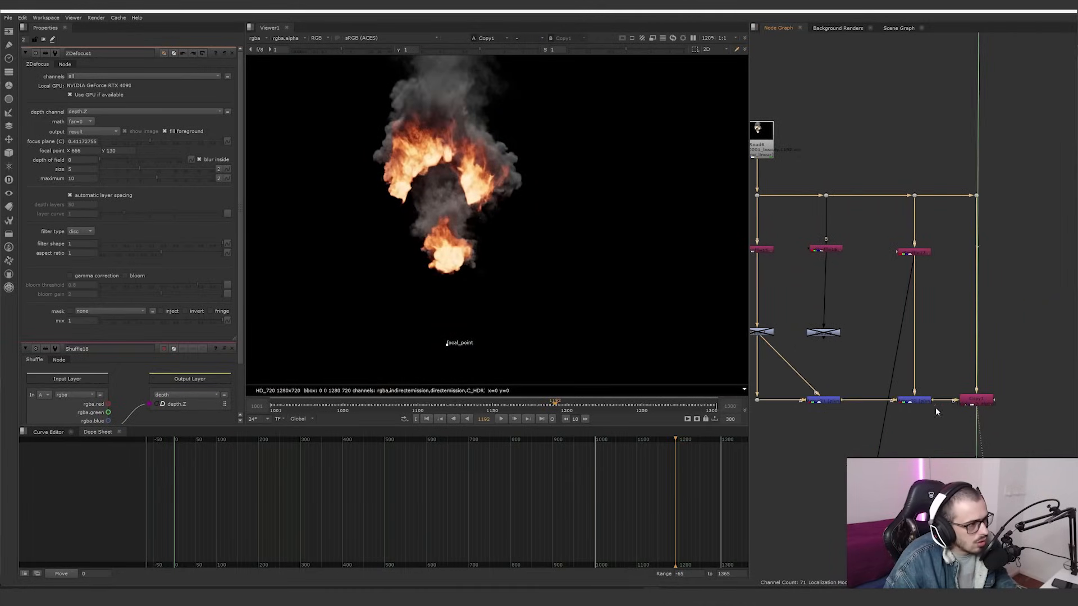
left_click(822, 400)
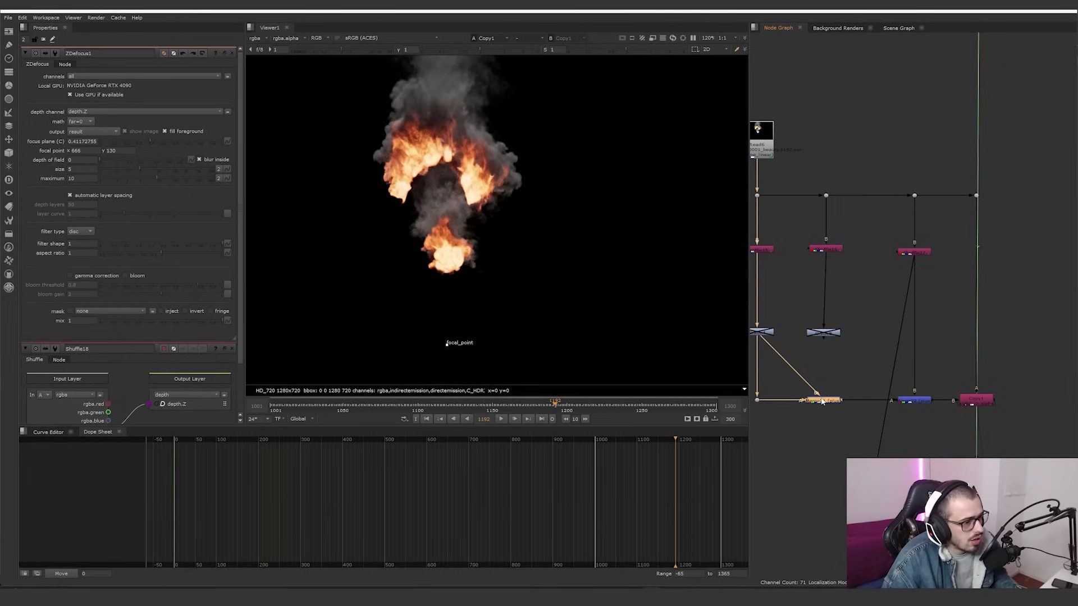
scroll(898, 418, "down", 1)
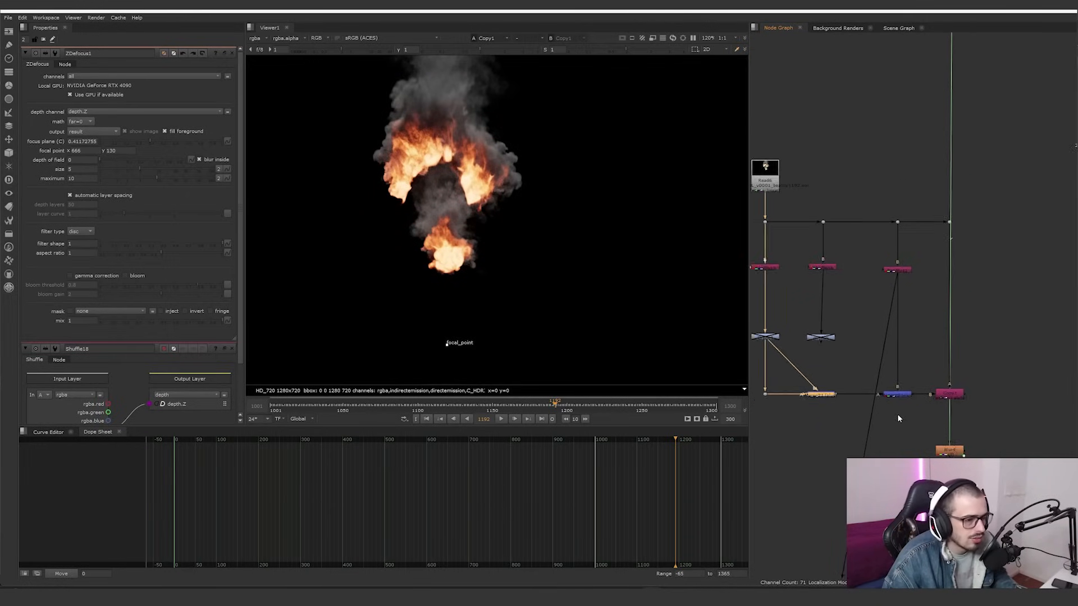
scroll(781, 346, "up", 1)
left_click_drag(816, 345, 777, 337)
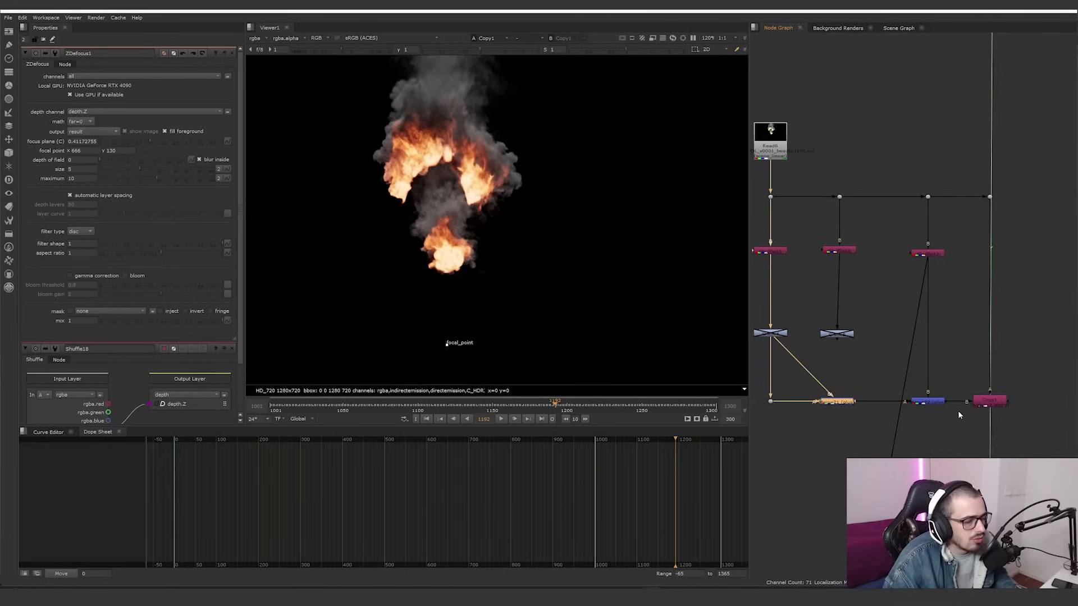
left_click(975, 402)
left_click(555, 270)
key("a")
key("a")
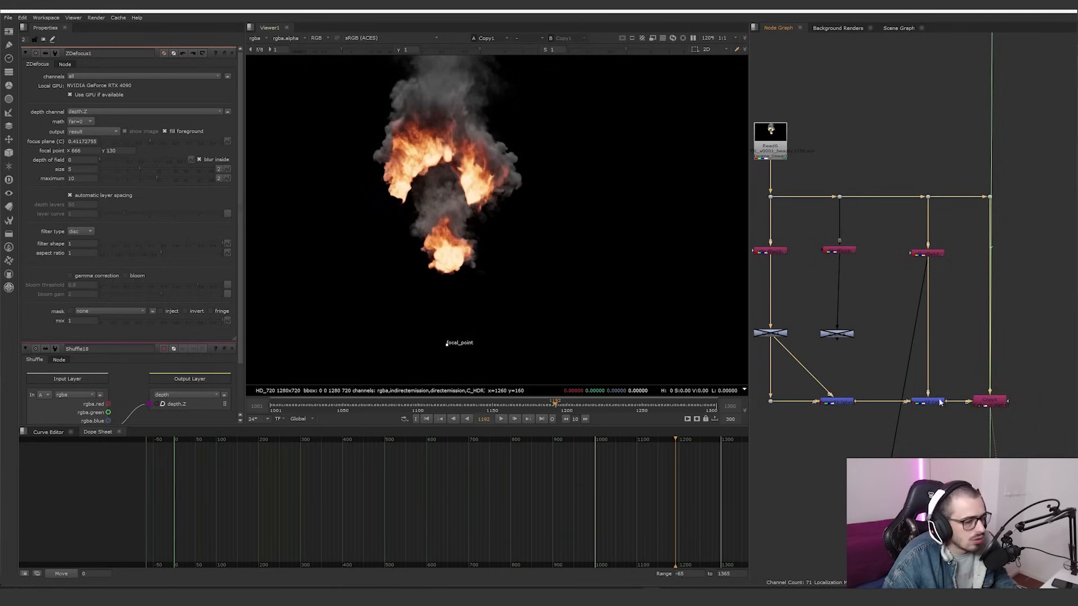
View the fire at Blur4 and compare its noise up close with the blur disabled and enabled
key("b")
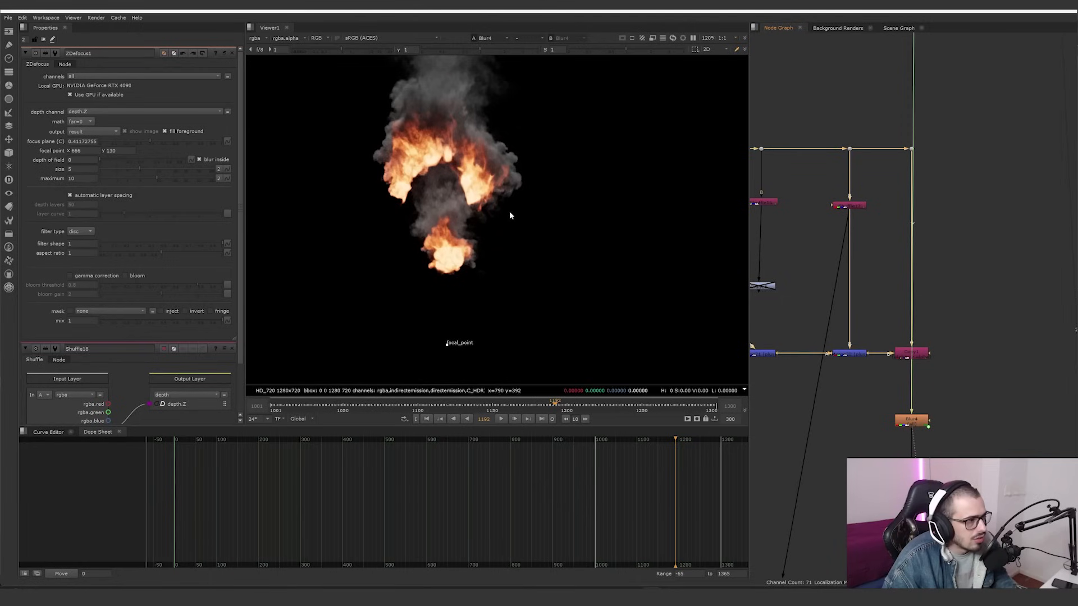
scroll(494, 225, "up", 8)
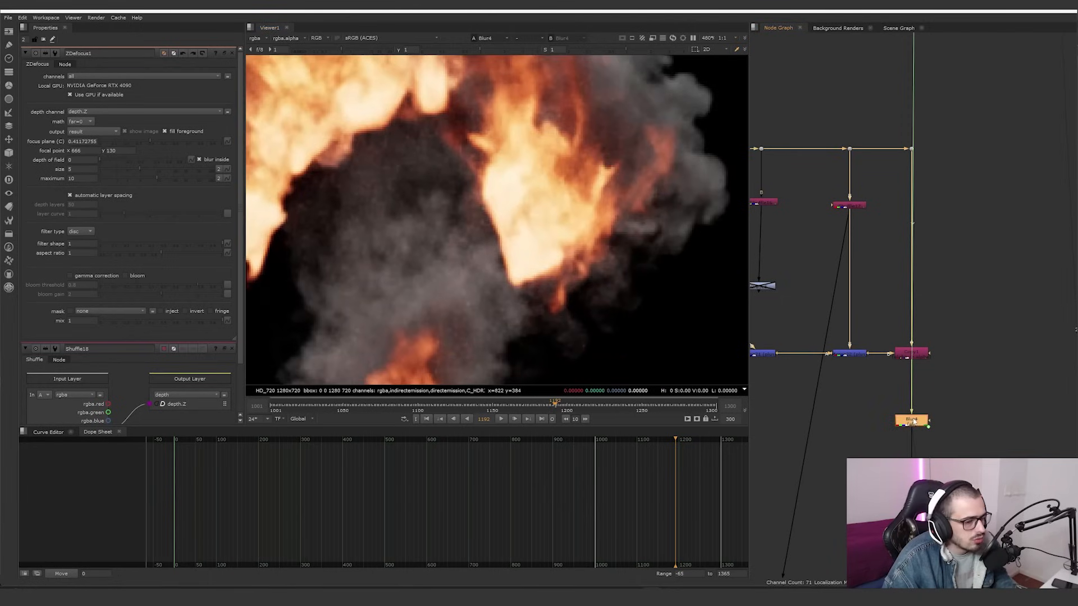
key("d")
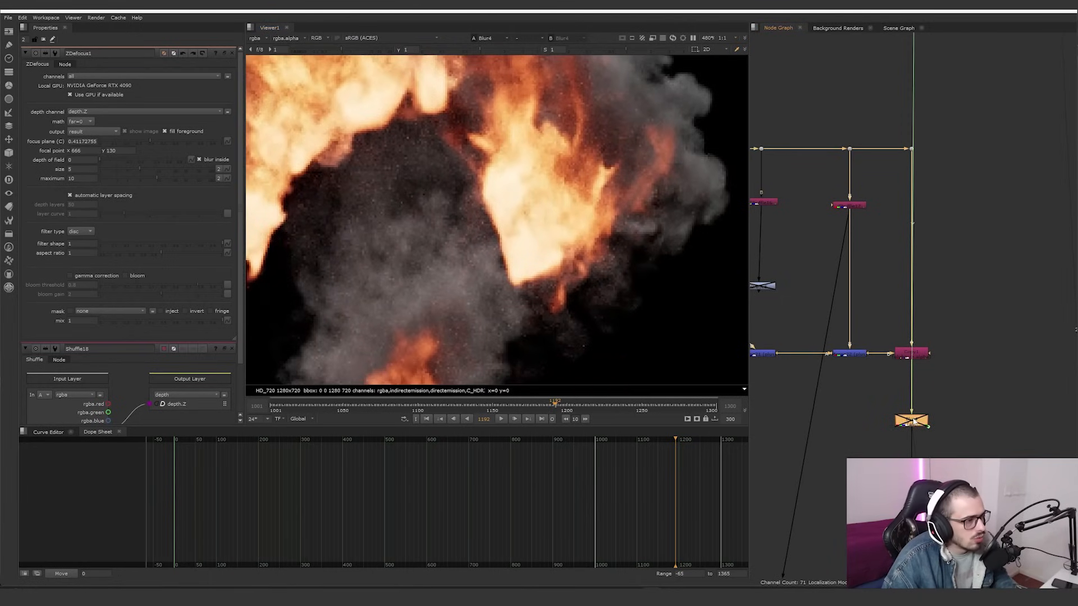
key("d")
scroll(608, 247, "down", 7)
scroll(1027, 384, "down", 4)
View the fire composited over the ring and background at Merge26, framing the whole ring
middle_click_drag(1063, 443, 908, 387)
scroll(908, 388, "up", 3)
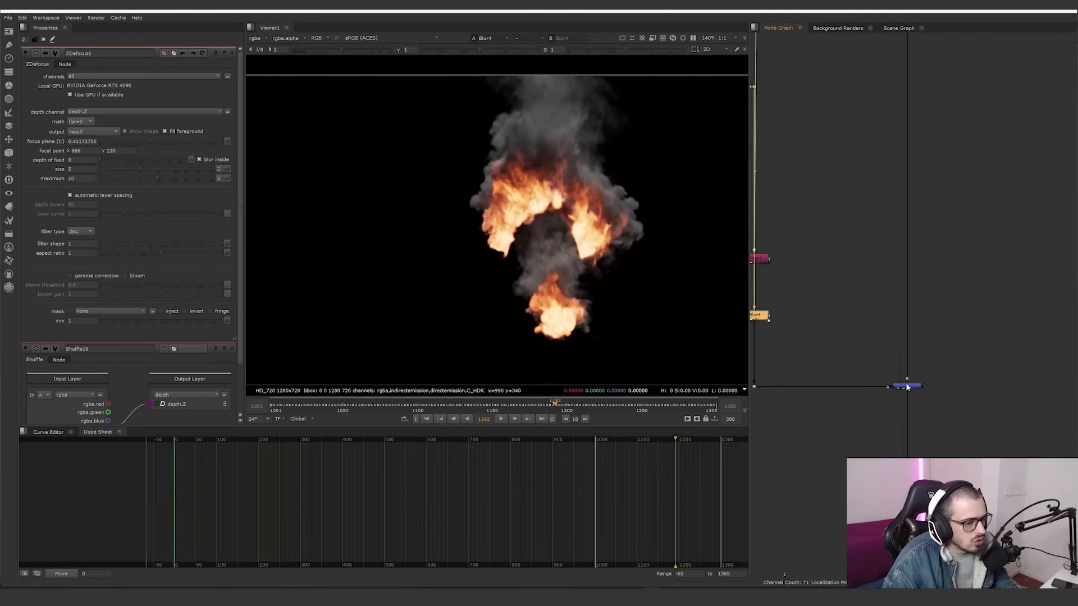
left_click(907, 387)
key("1")
middle_click_drag(785, 336, 842, 348)
scroll(836, 343, "up", 1)
left_click(800, 330)
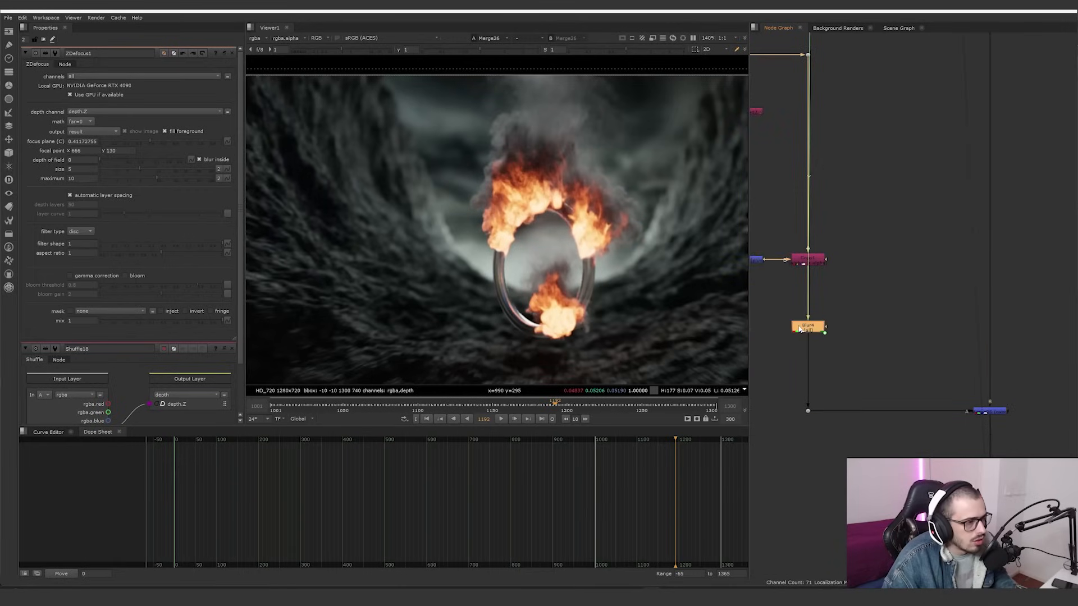
scroll(562, 246, "down", 2)
middle_click_drag(561, 245, 526, 228)
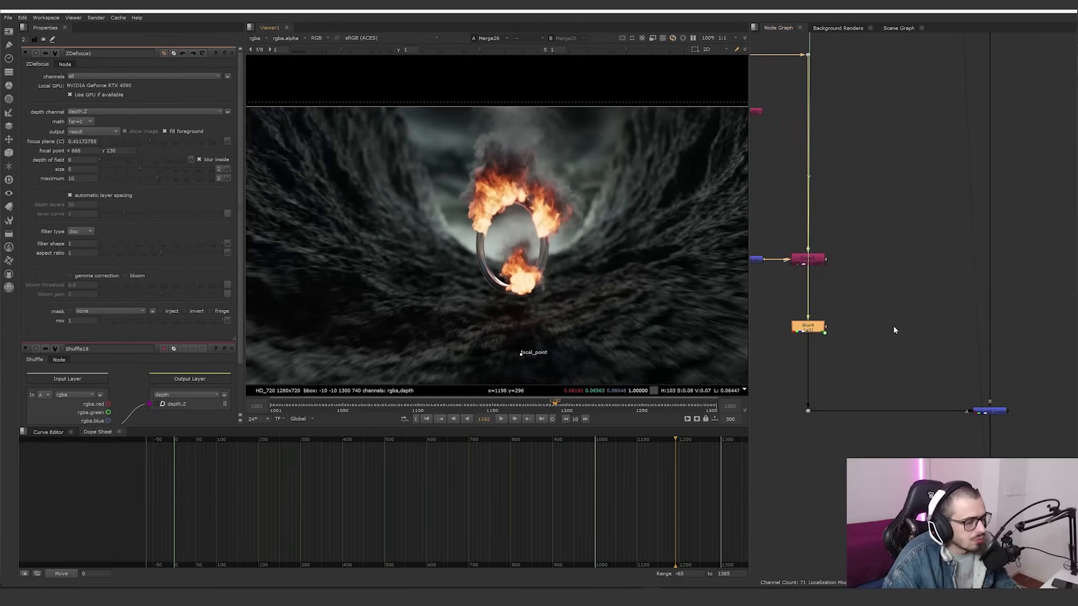
View the isolated fire emission at the first PostageStamp node fed by the fire's third Shuffle
scroll(894, 325, "down", 4)
middle_click_drag(785, 452, 899, 337)
scroll(899, 336, "up", 5)
scroll(913, 321, "down", 4)
left_click(901, 308)
key("1")
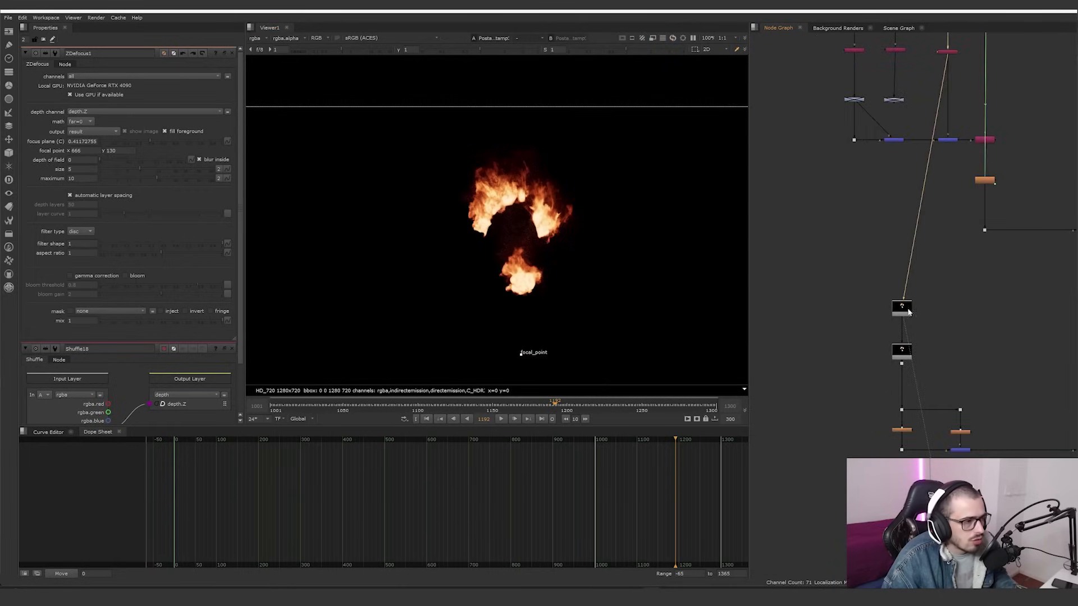
scroll(875, 284, "up", 3)
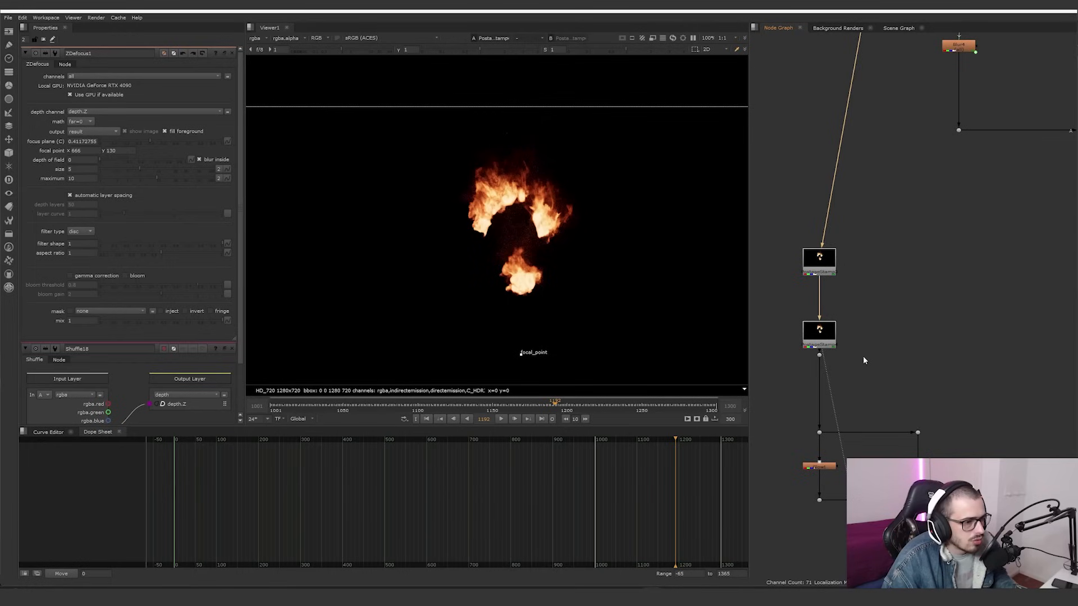
View the fire's glow at Glow1 and open that node's settings
scroll(863, 359, "down", 3)
scroll(817, 324, "up", 3)
left_click(787, 381)
key("1")
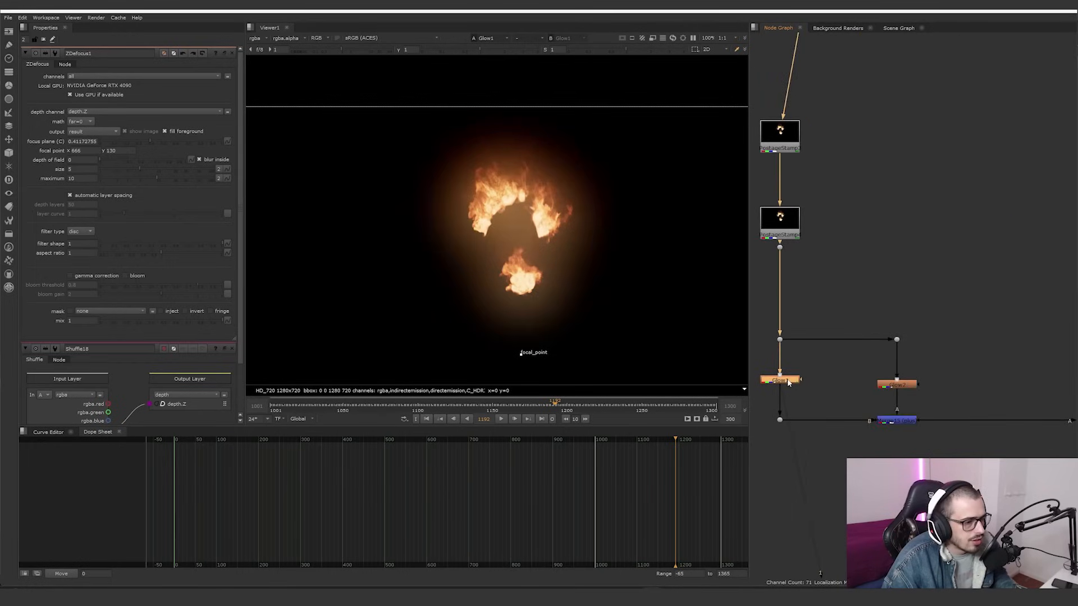
double_click(787, 381)
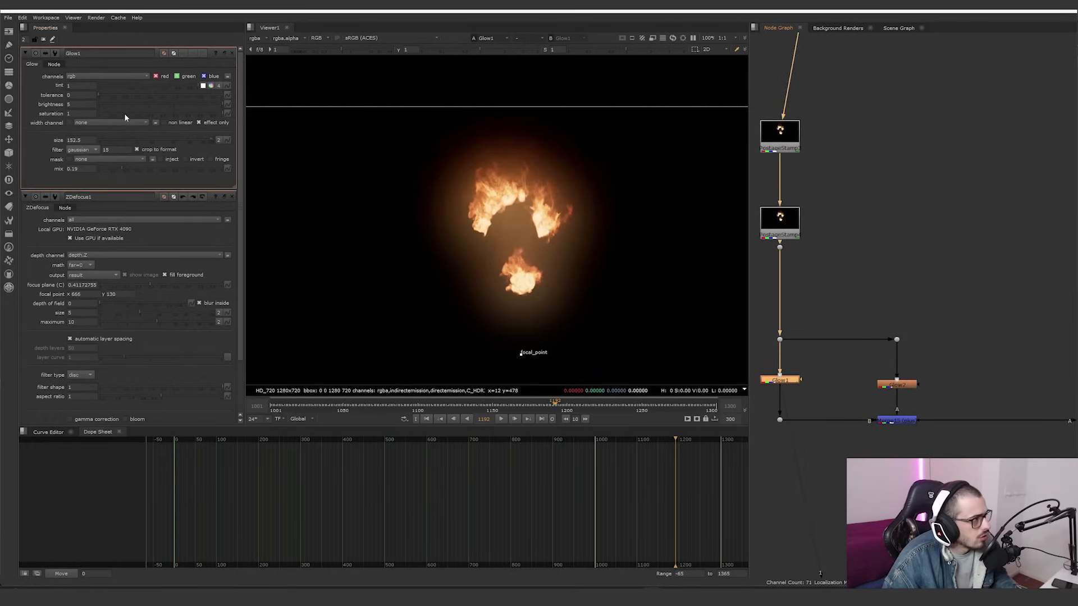
View the second glow at Glow2 and the Merge node that combines both glows
left_click(905, 385)
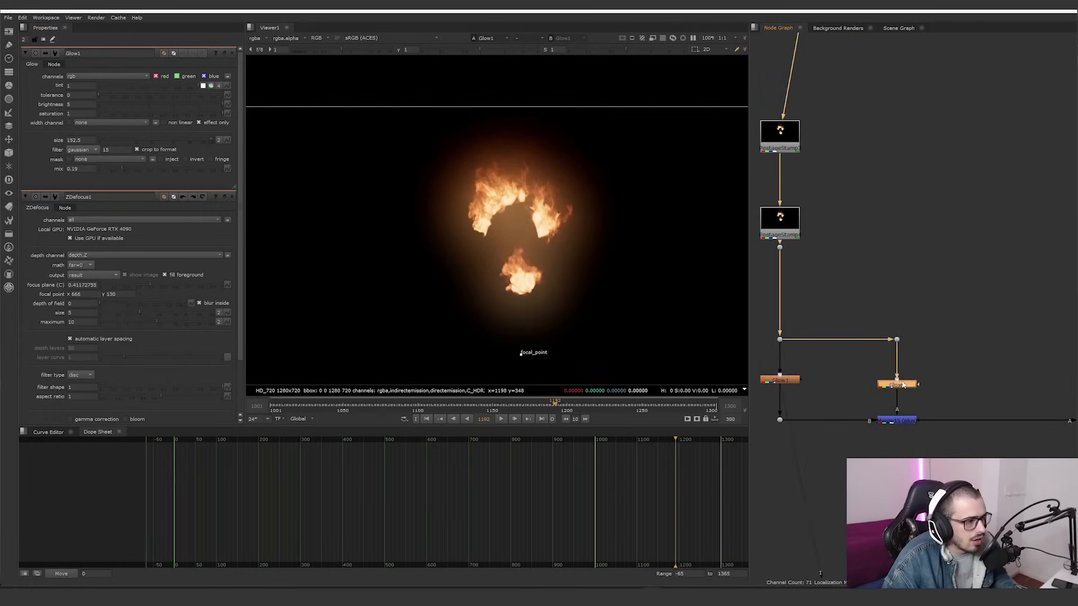
key("1")
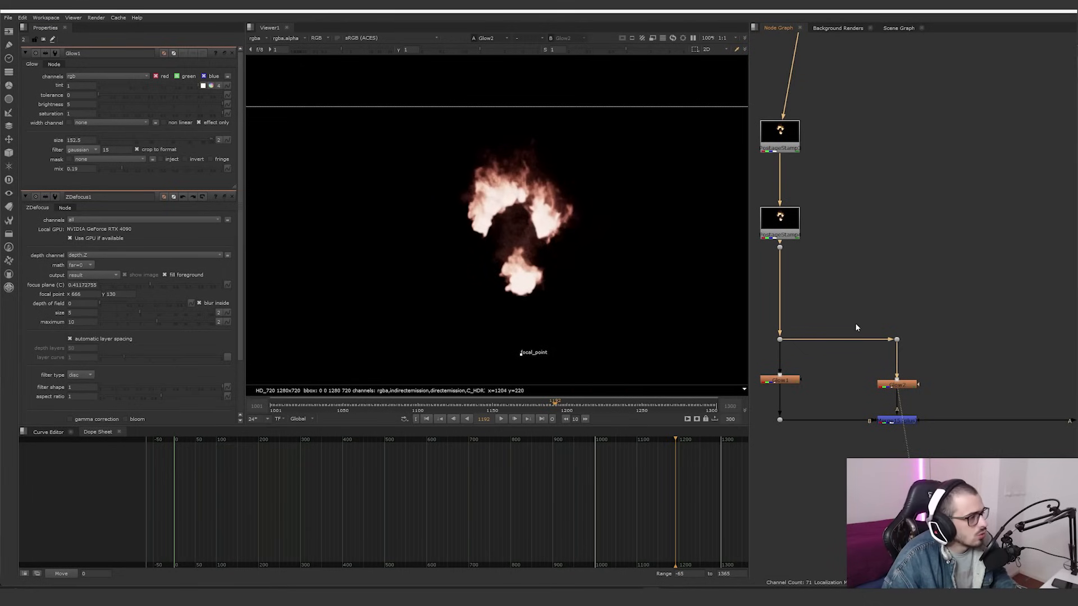
middle_click_drag(973, 339, 917, 303)
left_click(849, 385)
key("1")
View the glow over the full composite at Merge12, open its settings, and compare the image with the merge disabled
scroll(947, 373, "down", 3)
middle_click_drag(940, 357, 844, 327)
scroll(942, 352, "up", 2)
left_click(949, 354)
double_click(949, 353)
key("1")
scroll(887, 337, "down", 3)
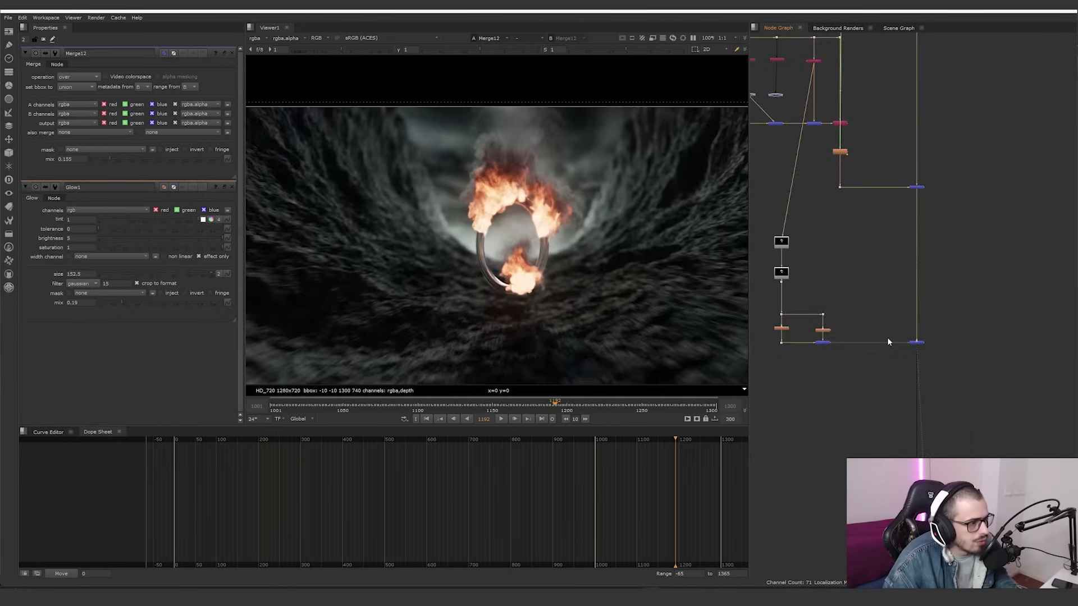
scroll(541, 228, "down", 2)
scroll(943, 348, "up", 3)
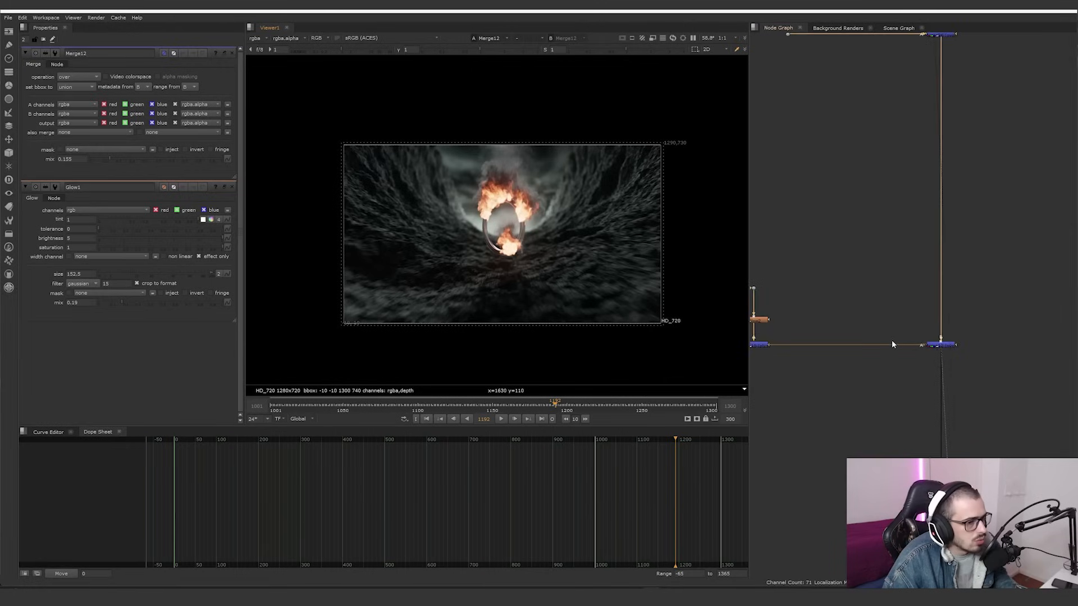
left_click(942, 345)
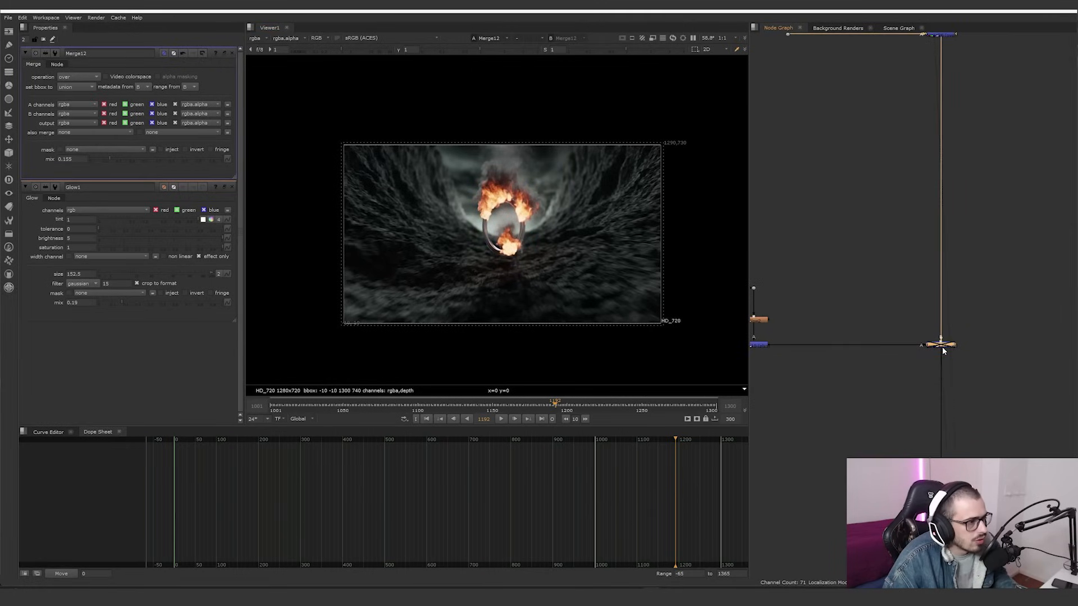
Inspect the fire's emission Shuffle17 settings, then follow its branch down and reopen the Merge12 settings
scroll(941, 345, "down", 4)
double_click(833, 141)
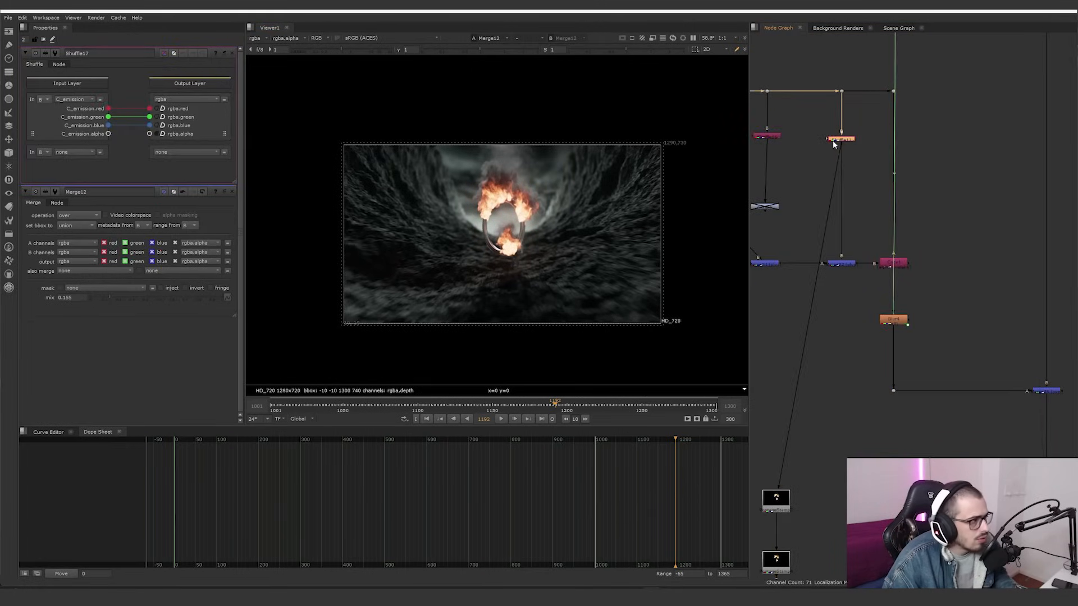
middle_click_drag(905, 417, 904, 335)
middle_click_drag(943, 413, 947, 316)
middle_click_drag(882, 431, 884, 330)
middle_click_drag(1006, 398, 909, 372)
double_click(958, 398)
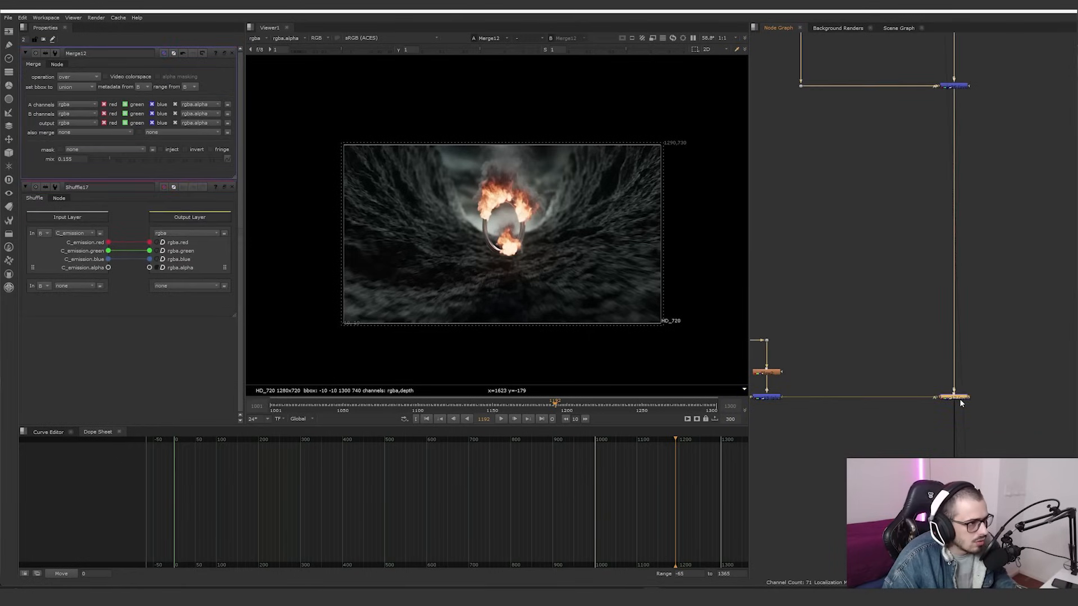
Inspect the settings of Merge26 and of the ring branch's Copy2, emission Shuffle14 and Merge18
middle_click_drag(960, 402, 926, 172)
double_click(839, 349)
double_click(925, 170)
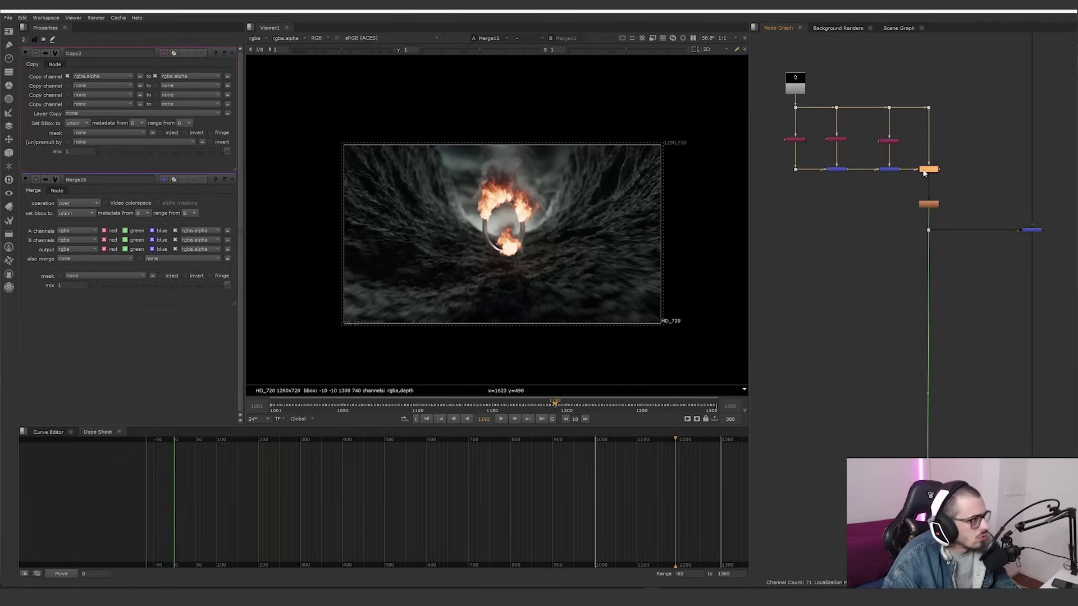
double_click(891, 141)
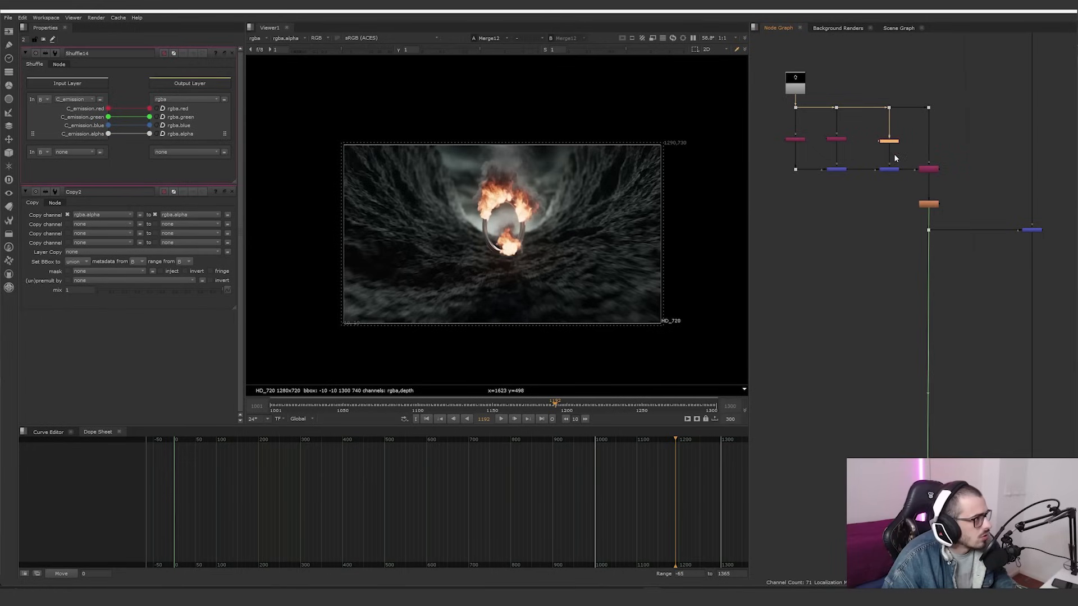
double_click(896, 170)
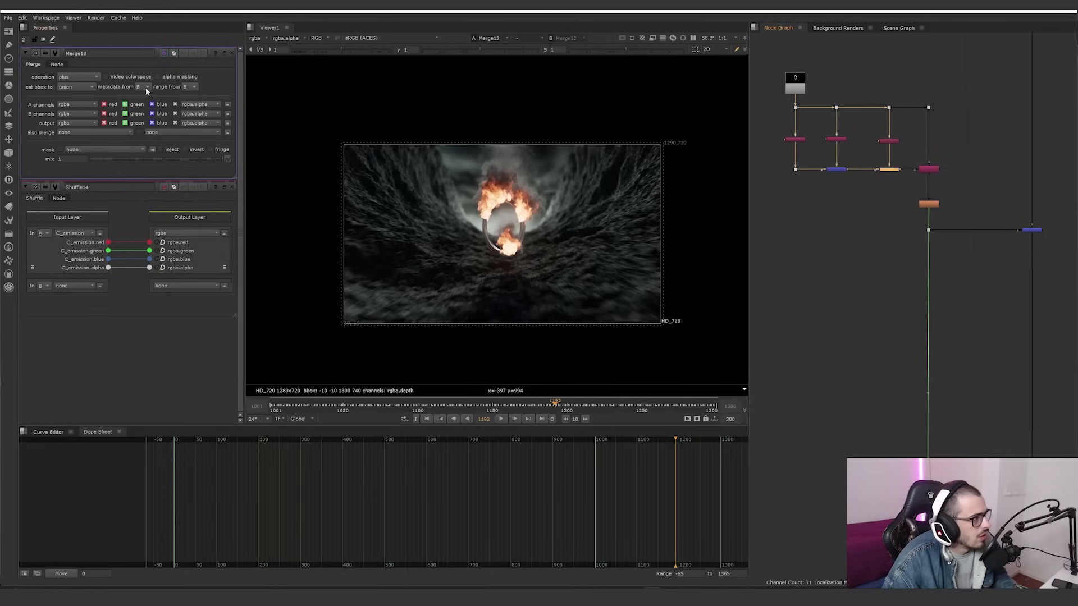
Follow the main pipe down past Merge12 to the ColorCorrect node and compare the composite with the correction off and on
scroll(880, 265, "down", 7)
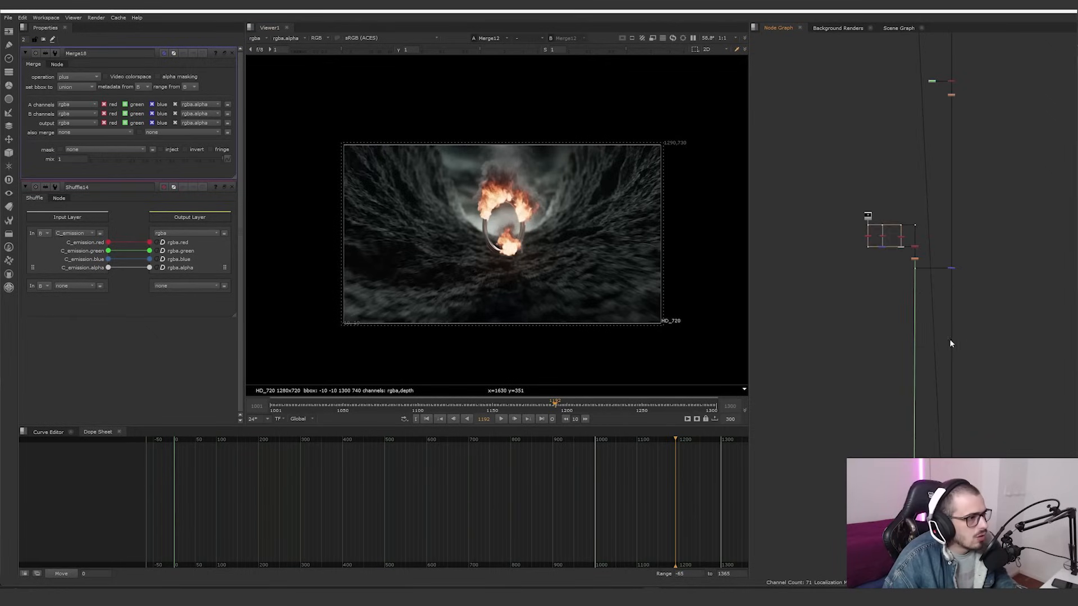
middle_click_drag(949, 339, 871, 197)
middle_click_drag(958, 336, 932, 124)
middle_click_drag(850, 359, 926, 288)
scroll(926, 294, "up", 7)
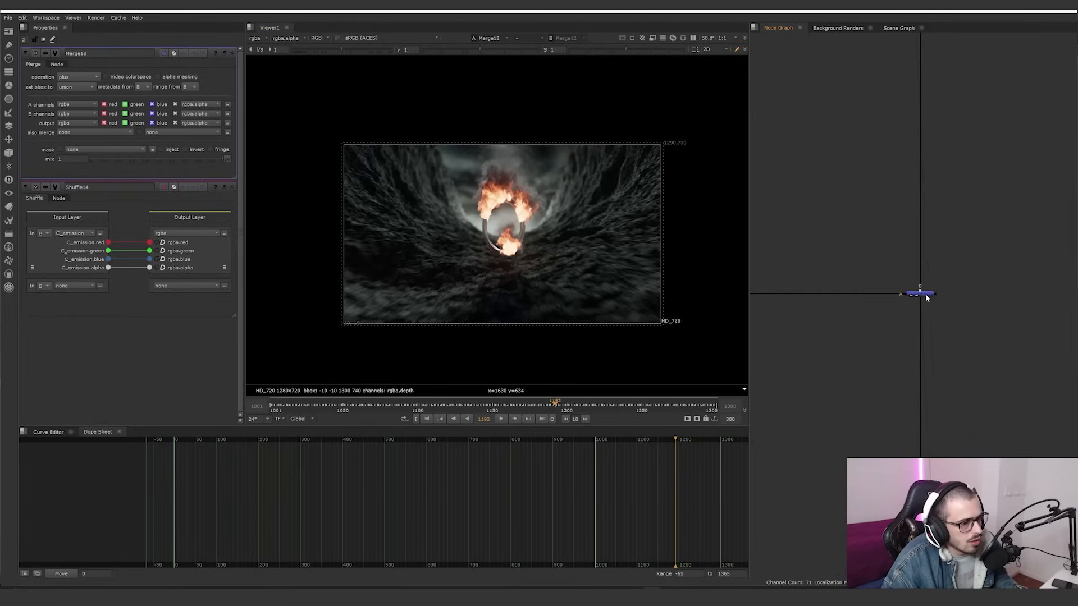
left_click(925, 295, "ctrl")
scroll(945, 353, "down", 6)
middle_click_drag(943, 447, 911, 266)
scroll(911, 266, "up", 6)
left_click(909, 257)
key("1")
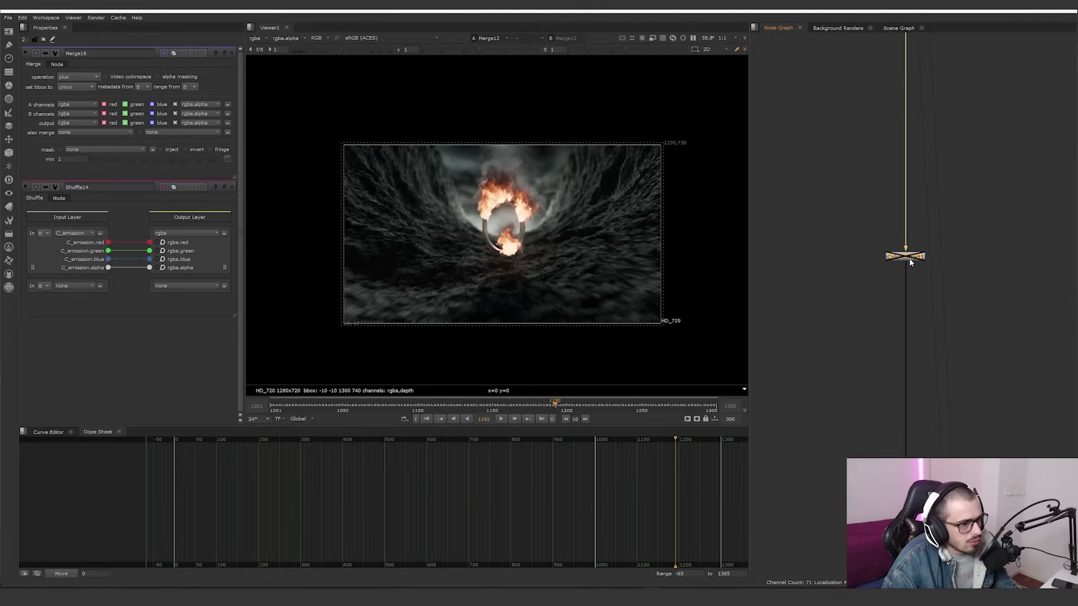
left_click(918, 285)
scroll(920, 288, "down", 3)
middle_click_drag(922, 310, 875, 209)
scroll(903, 302, "down", 1)
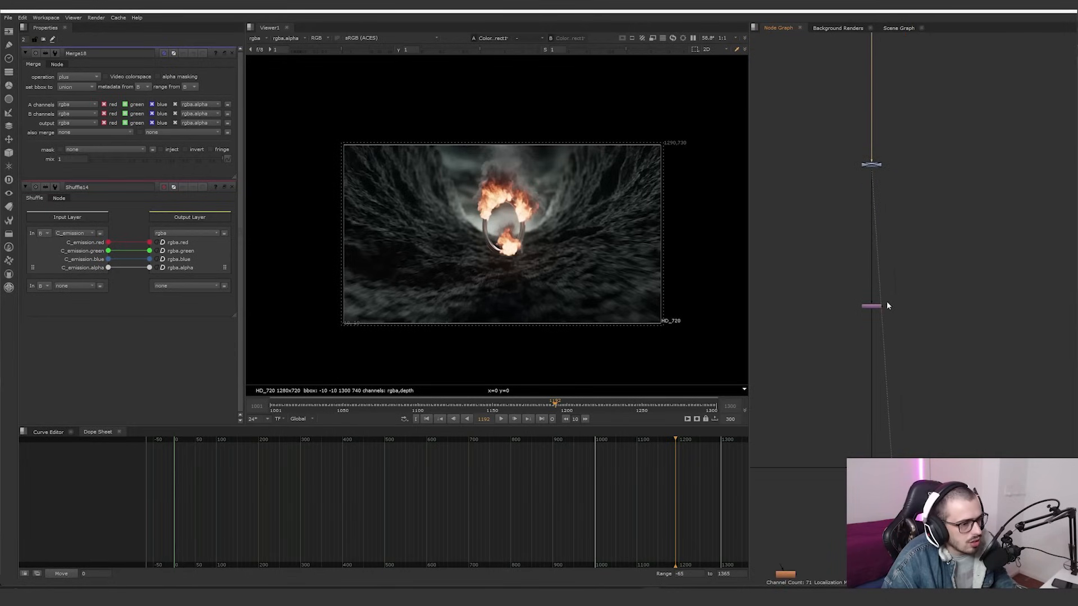
View the composite at Transform1, compare it with the transform disabled and enabled, and open its settings
scroll(887, 302, "up", 5)
left_click(856, 306)
key("1")
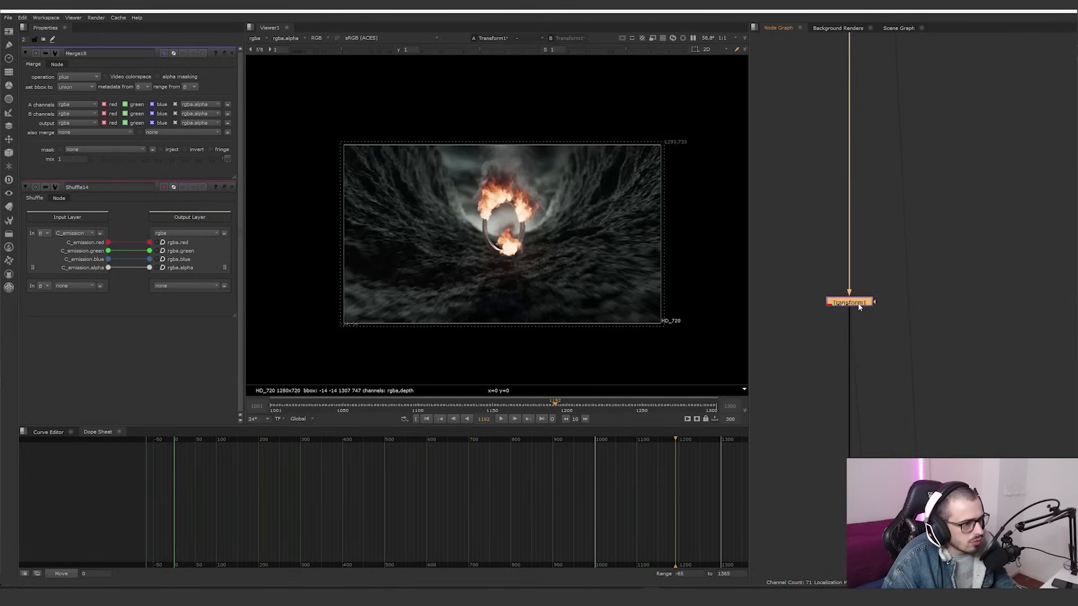
key("d")
key("d")
key("d")
key("d")
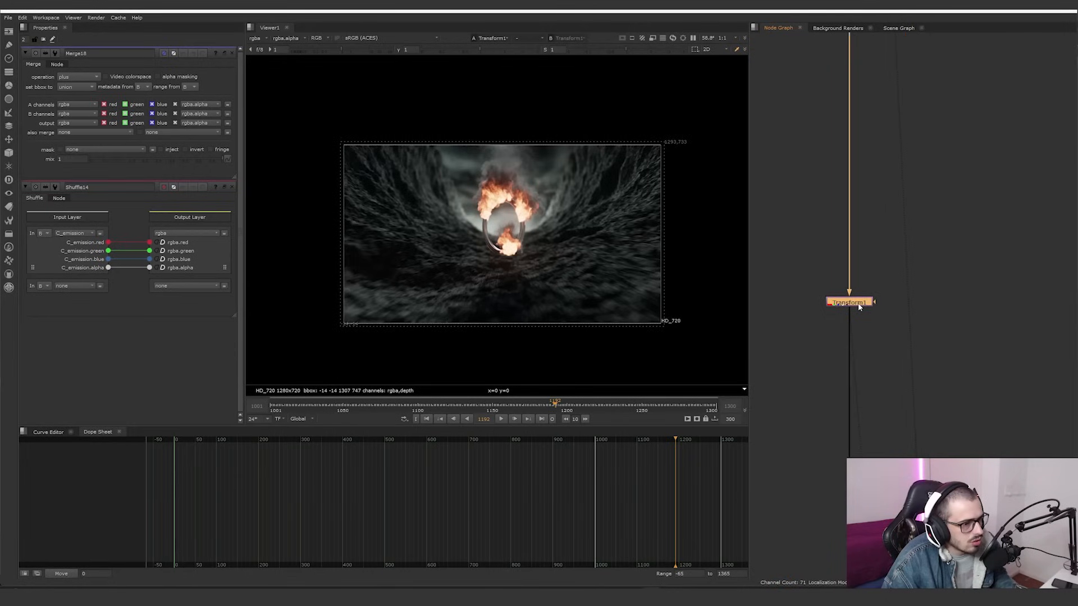
double_click(859, 306)
Locate the side branch beside the next Read node and view the glowing fire at its PostageStamp
middle_click_drag(859, 305, 924, 235)
scroll(923, 236, "down", 5)
scroll(824, 302, "up", 4)
middle_click_drag(825, 303, 1031, 334)
scroll(1003, 335, "down", 1)
middle_click_drag(1003, 335, 976, 341)
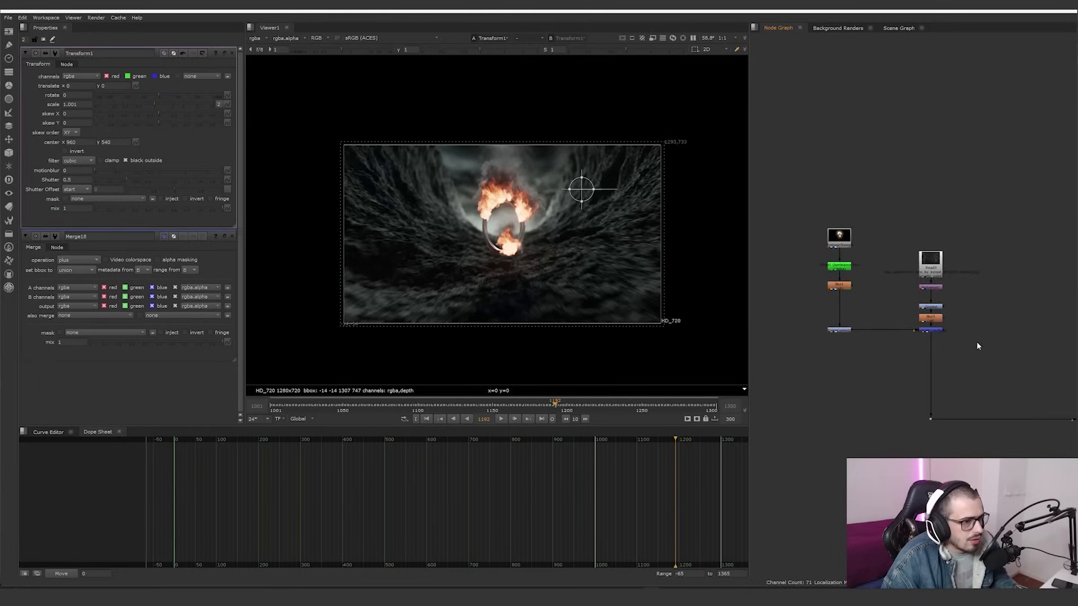
scroll(943, 344, "up", 2)
left_click(809, 204)
key("1")
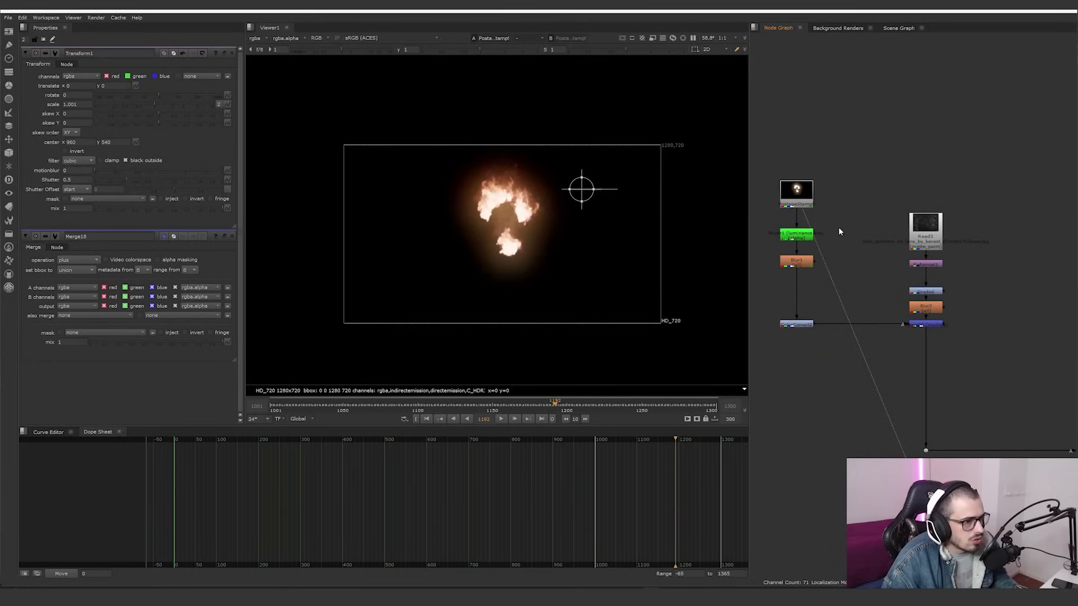
View the alpha of the Keyer1 luminance key on the fire branch and compare it with the keyer disabled and enabled
left_click(798, 235)
key("1")
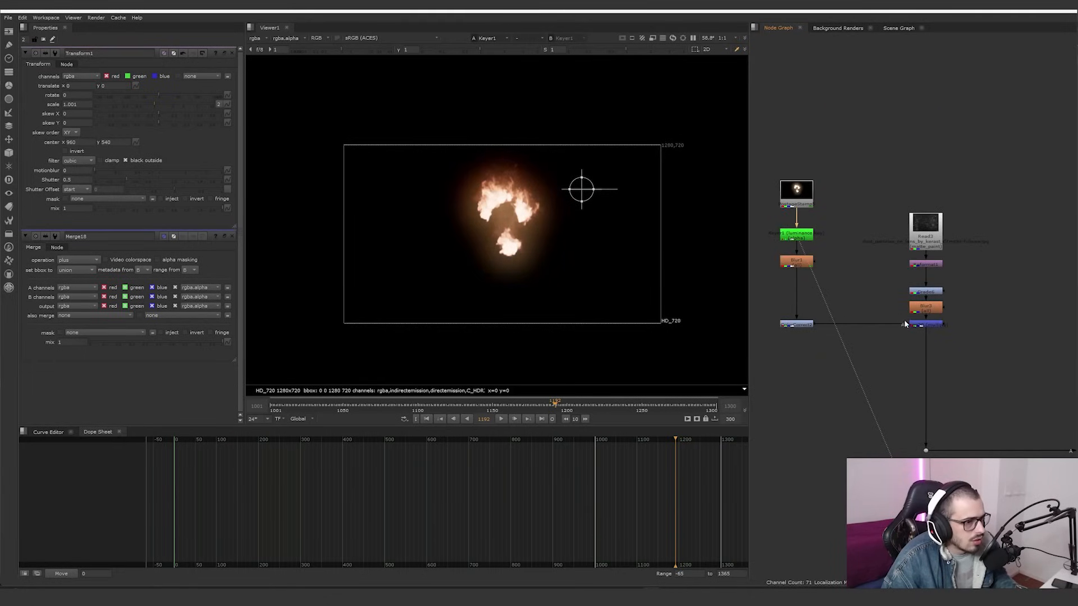
left_click(923, 325)
key("1")
left_click(797, 236)
key("1")
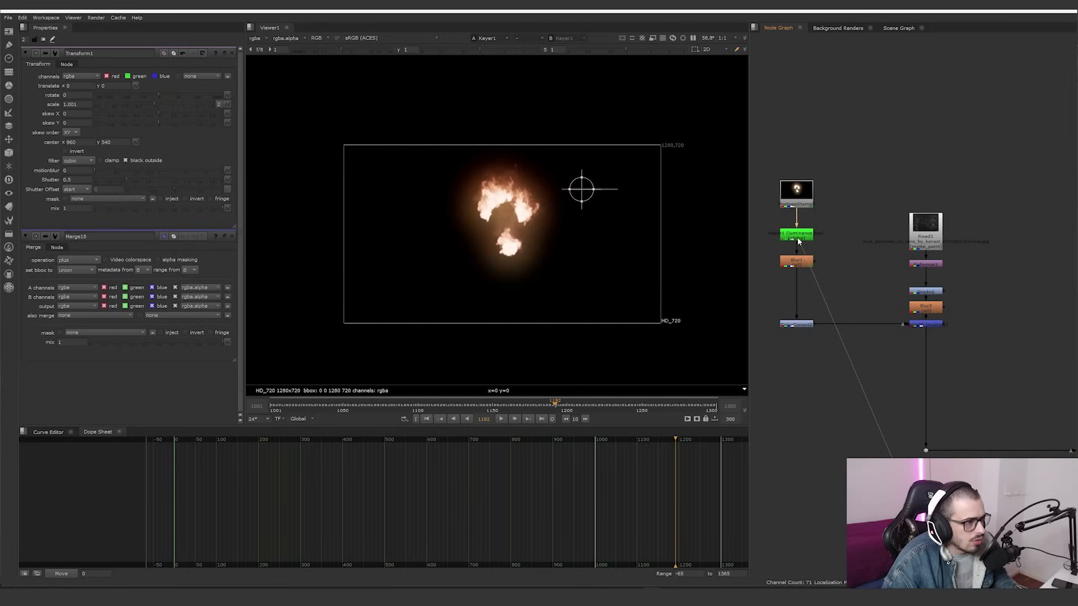
key("q")
key("a")
left_click(790, 238)
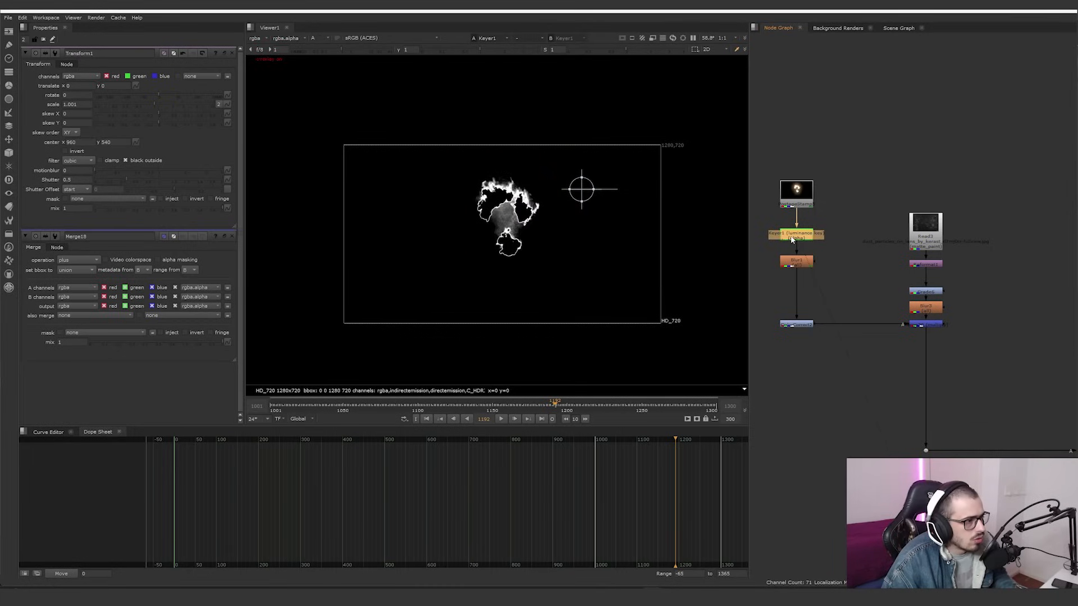
key("d")
key("d")
Follow the keyed alpha through Blur1 and ColorCorrect2, and open the settings of ColorCorrect2 and Keyer1
left_click(792, 263)
key("1")
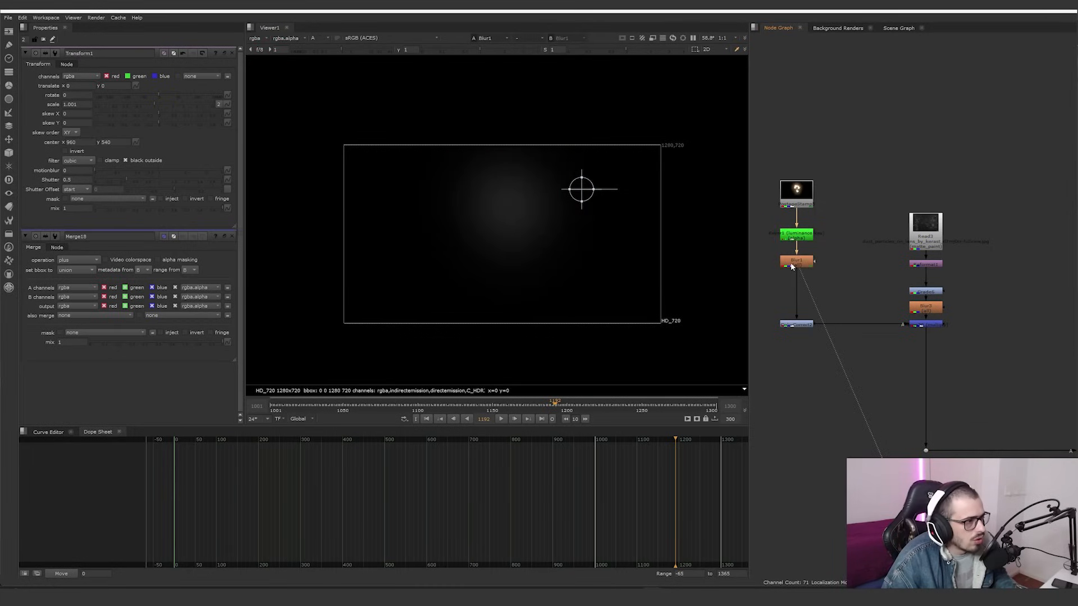
left_click(799, 325)
key("1")
middle_click_drag(845, 315, 863, 342)
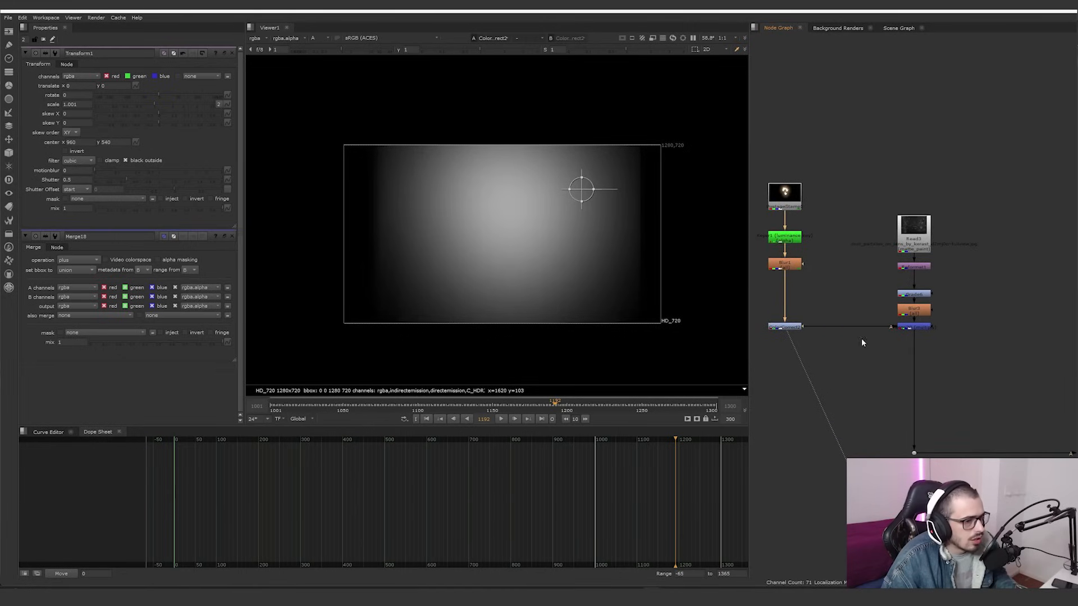
double_click(794, 328)
double_click(784, 236)
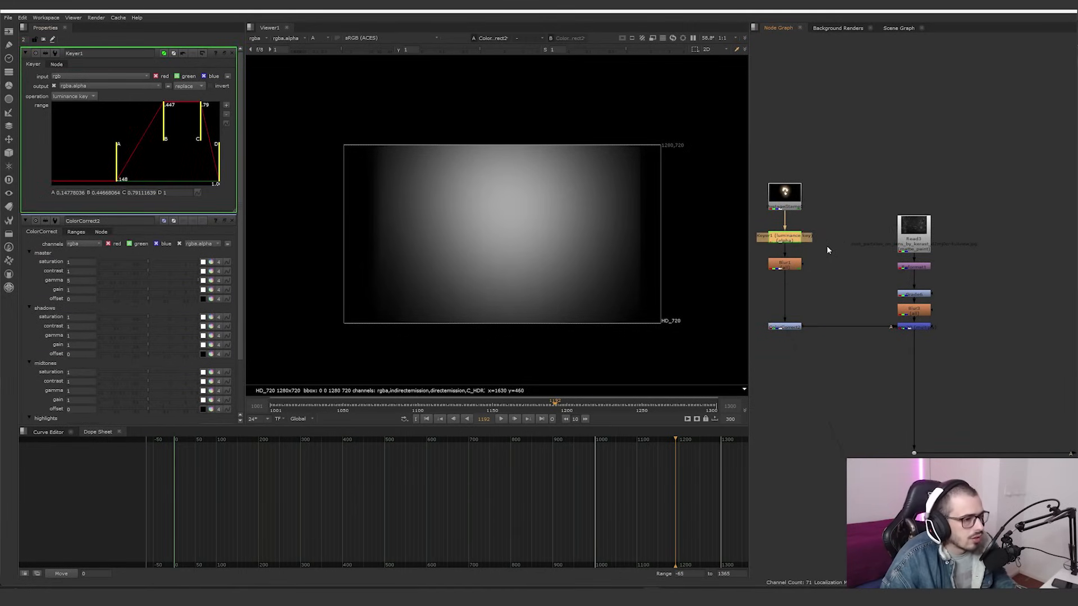
View the dust particles image at Read3 in full RGB, followed by its reformatted and graded versions
middle_click_drag(826, 249, 803, 245)
left_click(891, 228)
key("1")
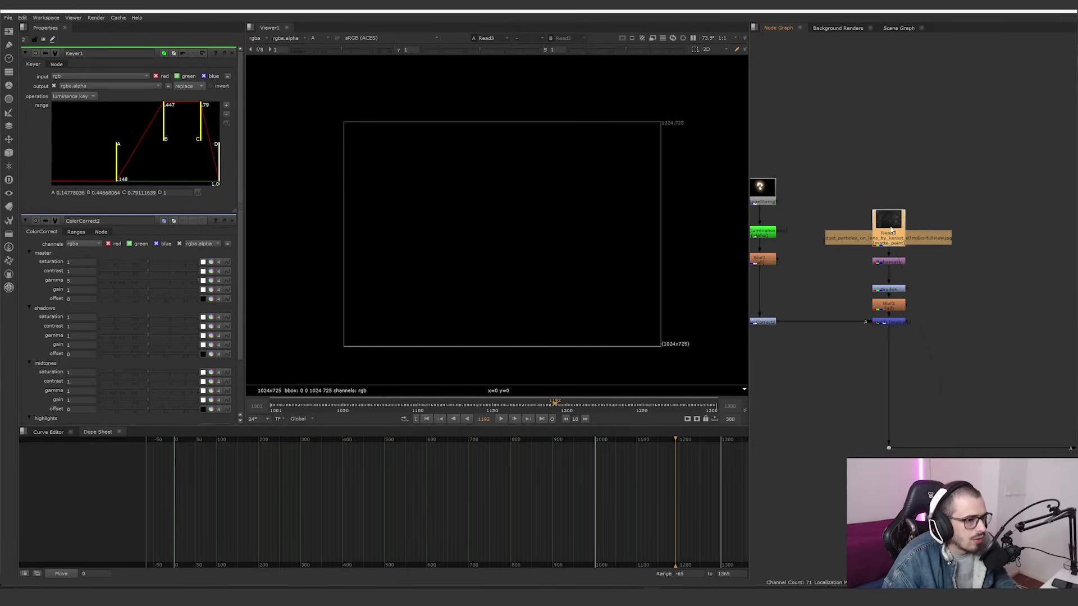
key("a")
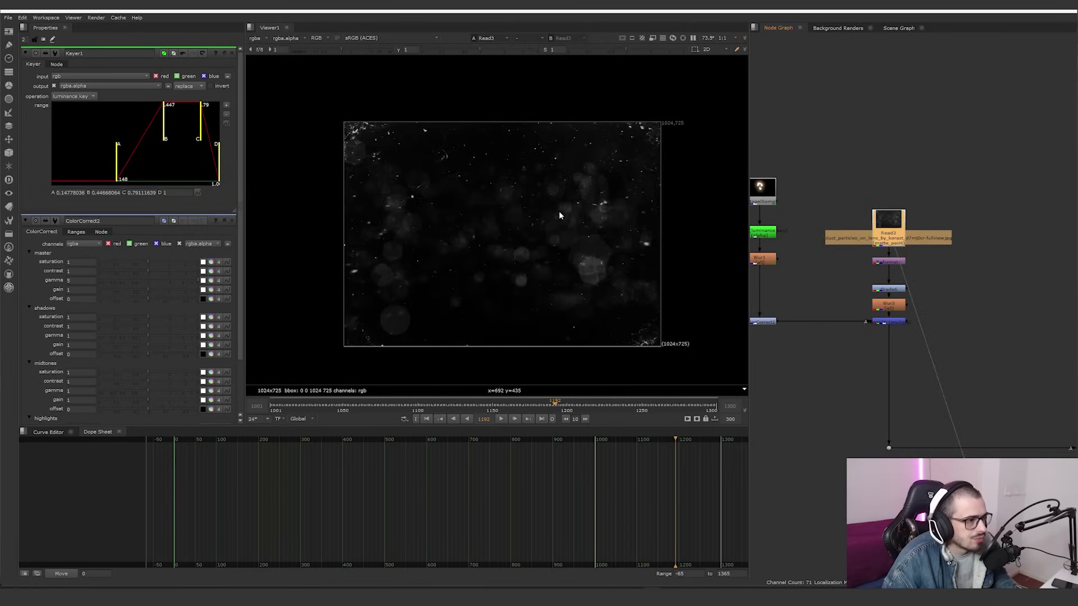
left_click(897, 262)
key("1")
left_click(899, 288)
key("1")
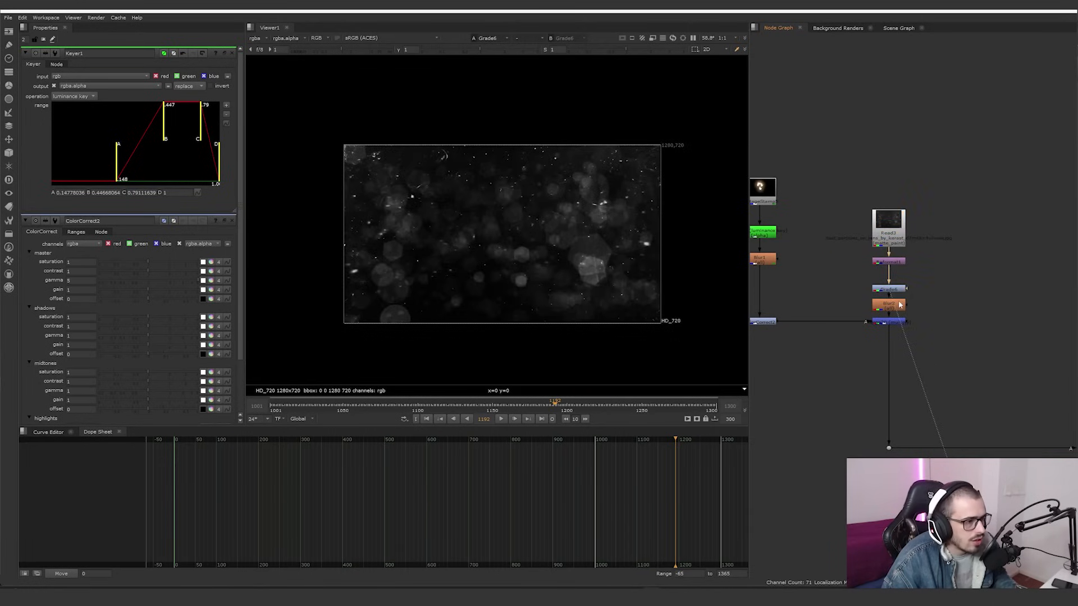
View the dust particles after their blur and at Merge20, where the fire glow branch joins
left_click(900, 306)
key("1")
left_click(896, 323)
key("1")
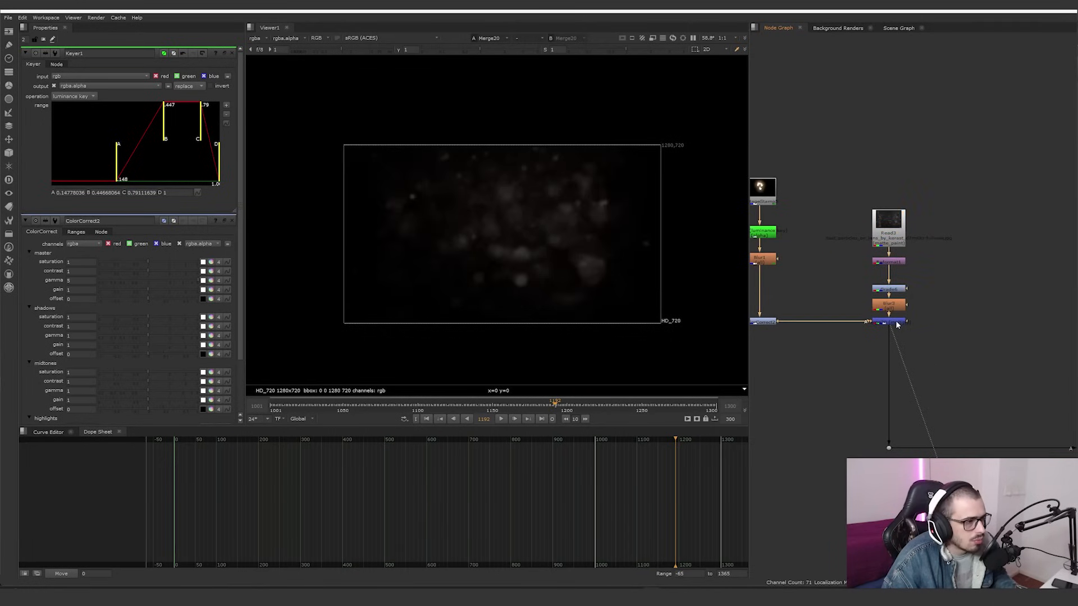
Compare the ColorCorrect2 glow in colour with the Merge20 dust, and scrub the merged dust through the shot
middle_click_drag(813, 311, 865, 313)
left_click(762, 323)
key("1")
double_click(810, 323)
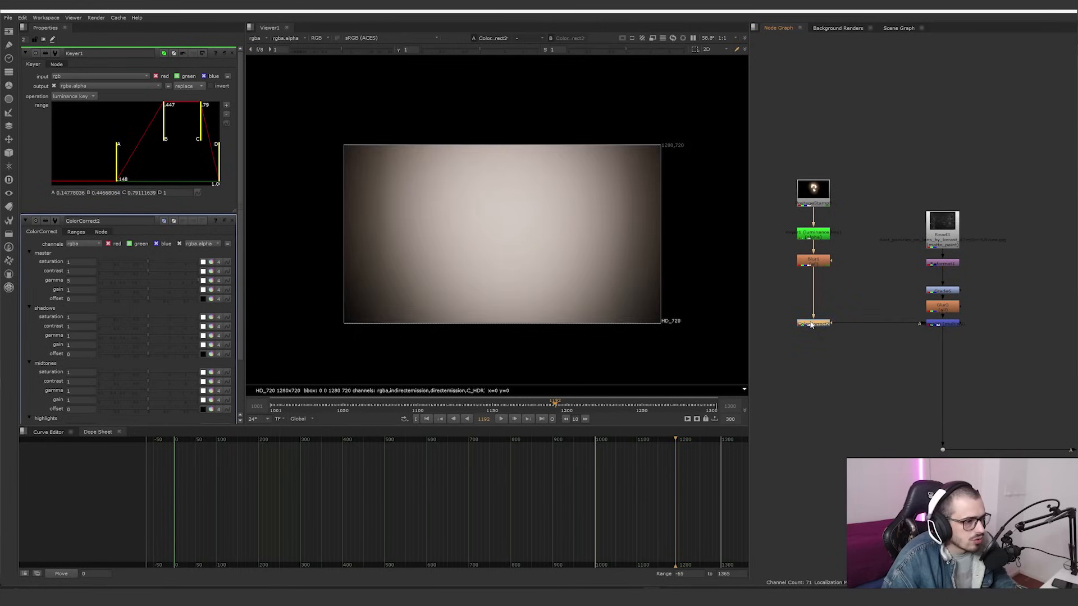
left_click(938, 325)
key("1")
scroll(945, 361, "down", 5)
middle_click_drag(948, 363, 871, 349)
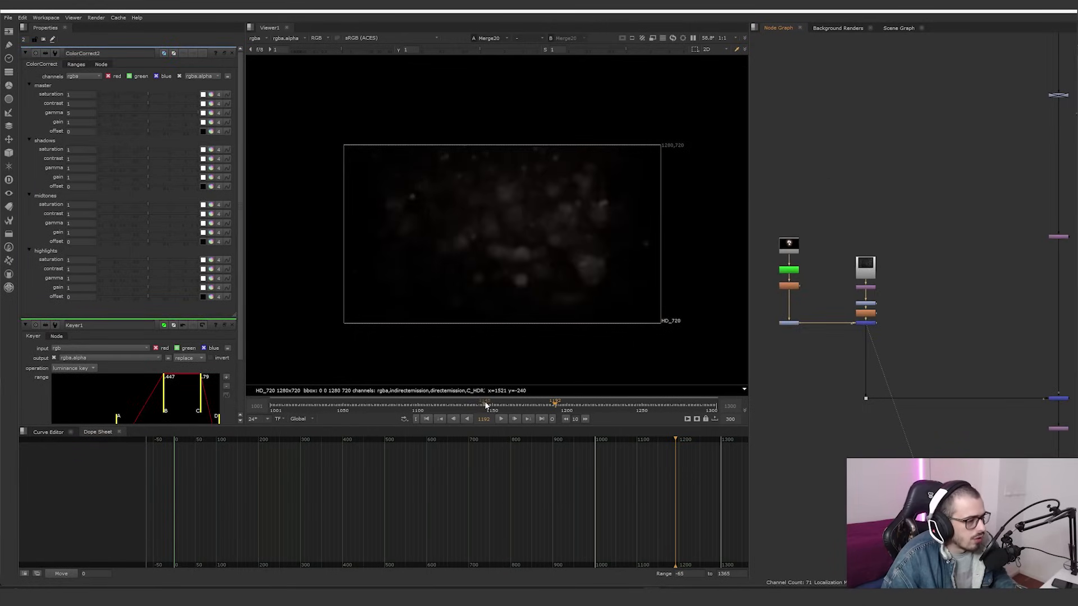
left_click_drag(487, 406, 594, 411)
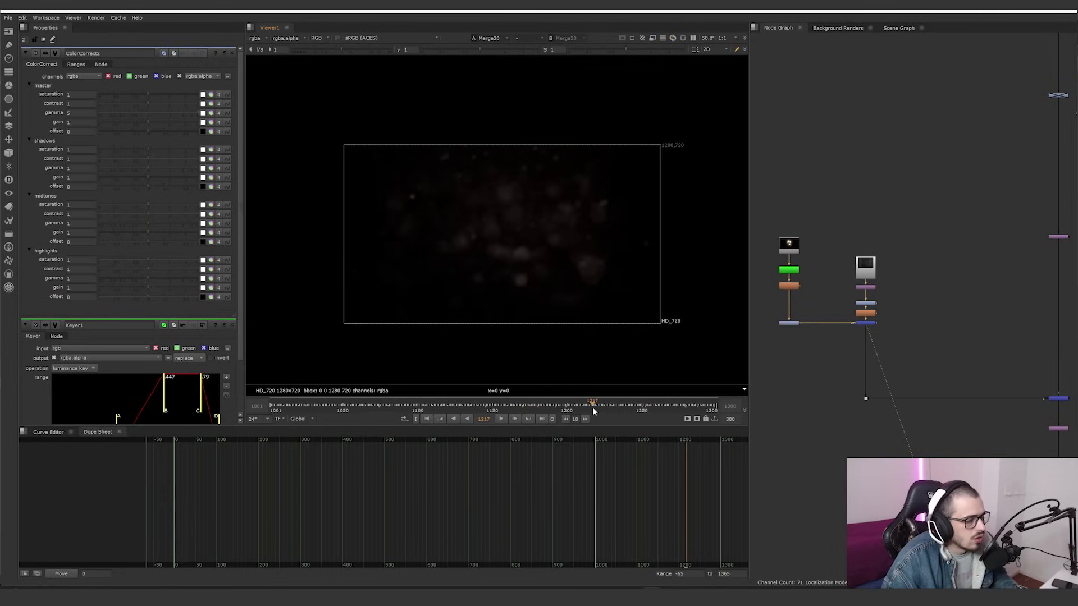
View the main composite at Merge19, where the dust branch joins, and scrub back to an earlier frame
scroll(947, 401, "down", 3)
middle_click_drag(1002, 408, 911, 366)
scroll(911, 366, "up", 5)
left_click(928, 345)
key("1")
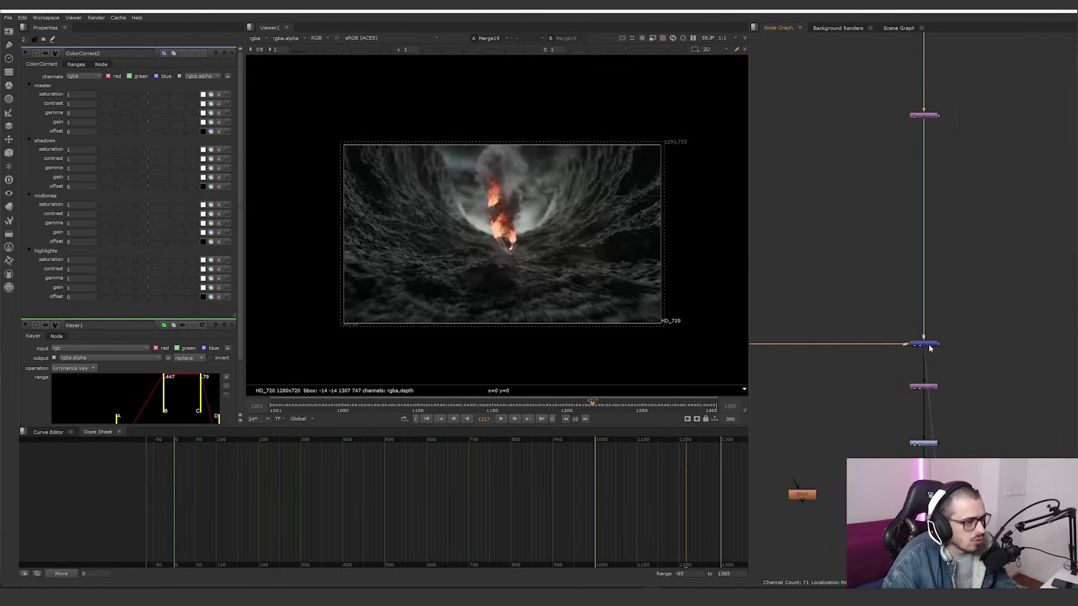
left_click_drag(485, 406, 544, 405)
Inspect the Reformat3 settings and compare its output with the Merge19 output
middle_click_drag(926, 404, 887, 368)
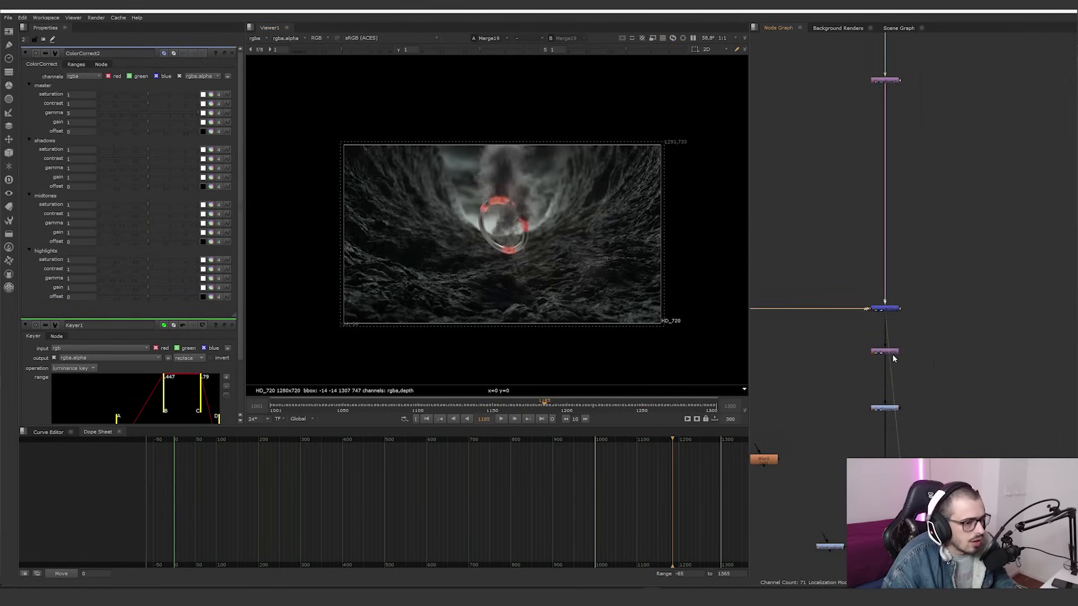
left_click(891, 355)
key("1")
double_click(892, 353)
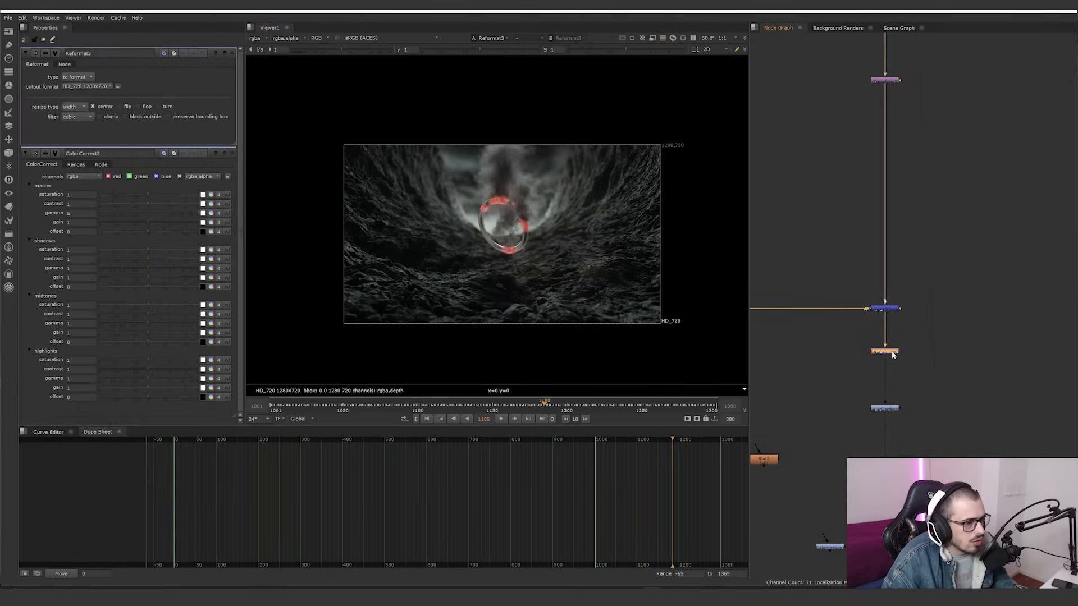
left_click(886, 310)
key("1")
left_click(895, 351)
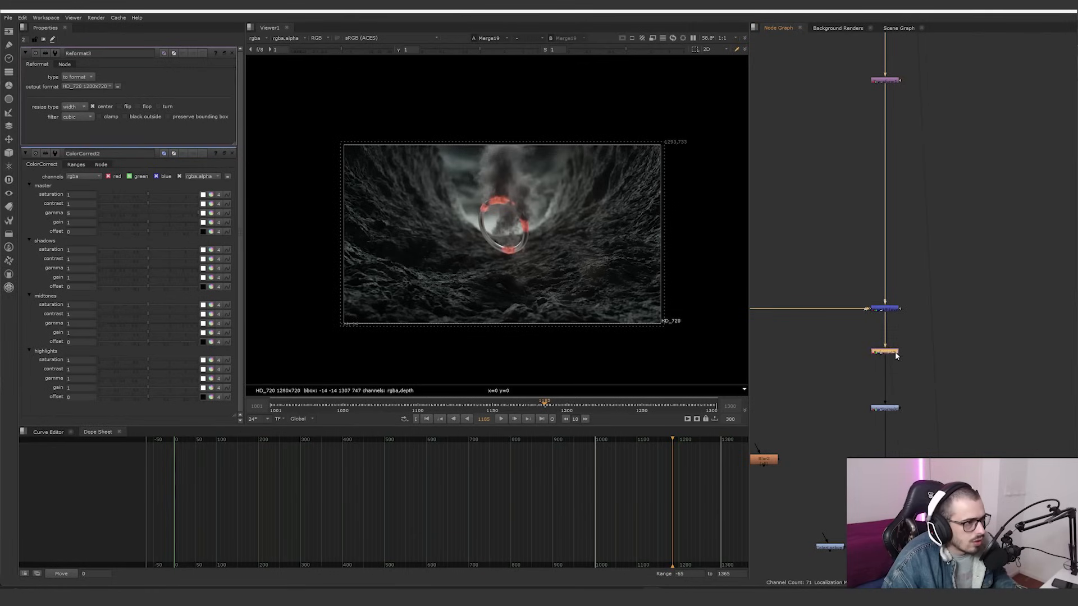
key("1")
Inspect the settings of ColorCorrect3 and ColorCorrect4 on the main pipe and check the result at frame 1199
middle_click_drag(957, 384, 922, 320)
key("1")
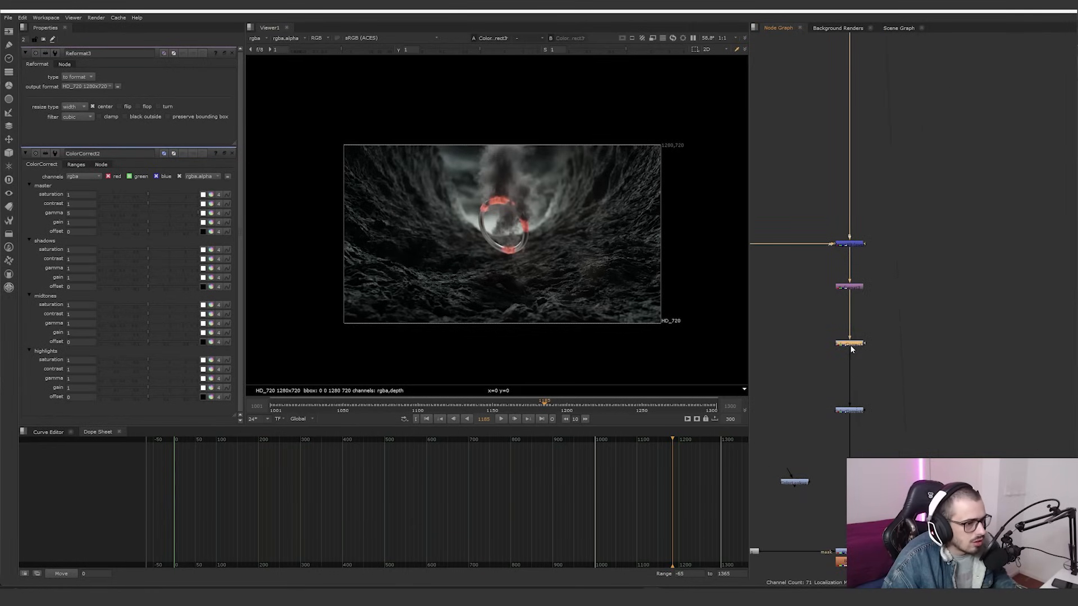
double_click(850, 344)
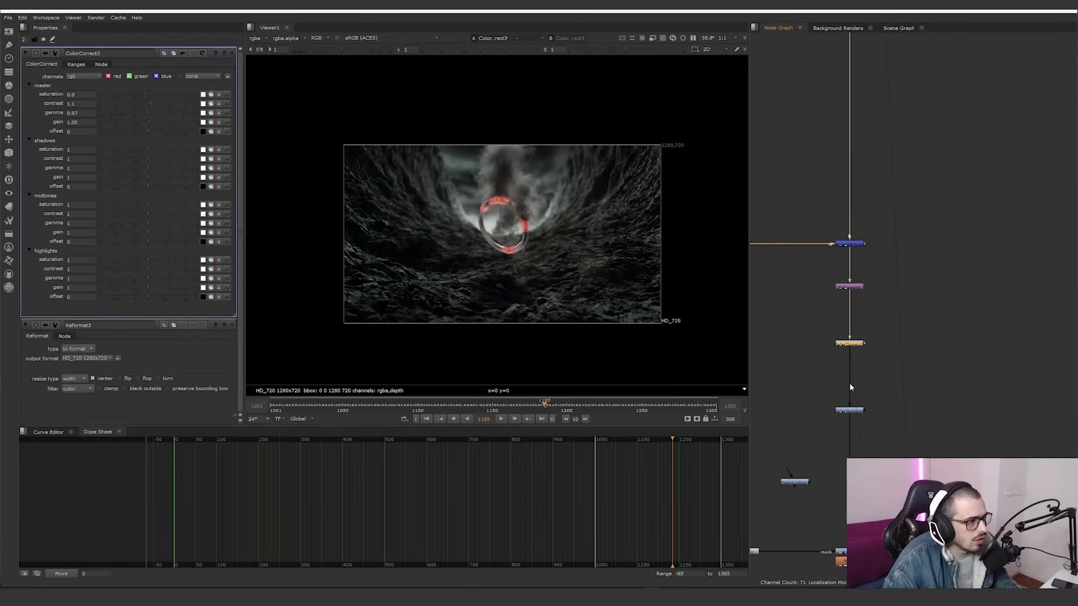
scroll(851, 401, "up", 2)
double_click(851, 414)
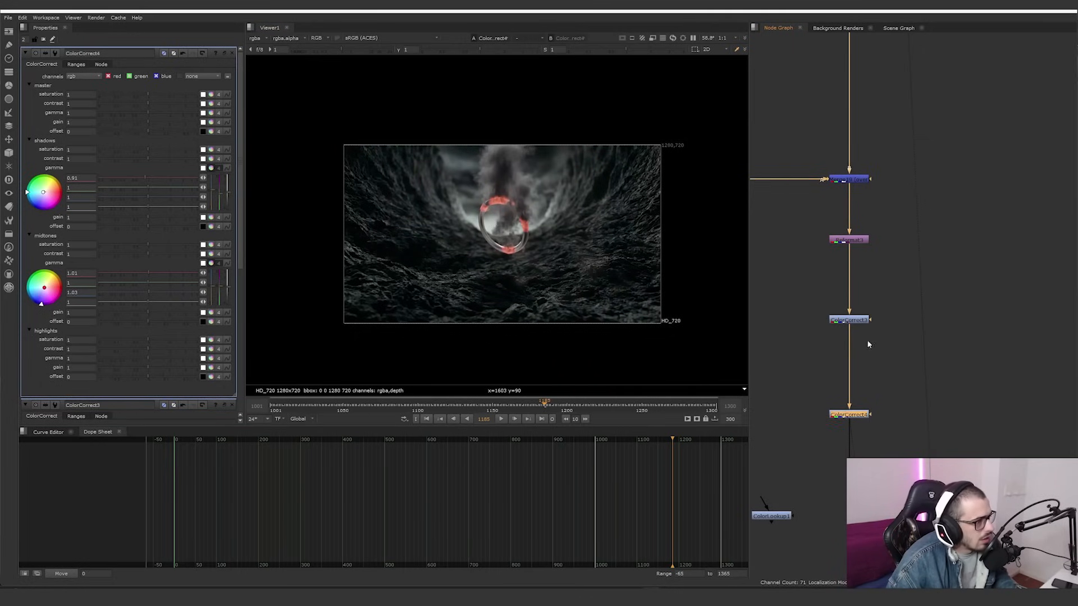
middle_click_drag(866, 339, 821, 252)
left_click(566, 410)
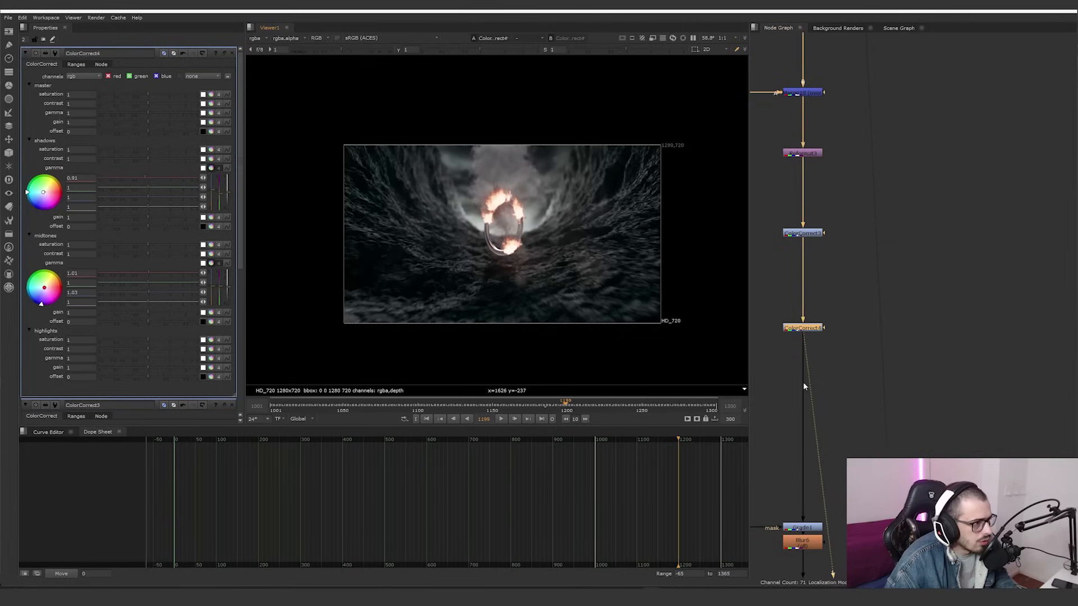
Inspect the Radial1 mask feeding Grade1 and compare the composite with the grade disabled and enabled
middle_click_drag(875, 390, 949, 340)
scroll(895, 345, "down", 1)
scroll(949, 340, "down", 4)
scroll(901, 377, "up", 5)
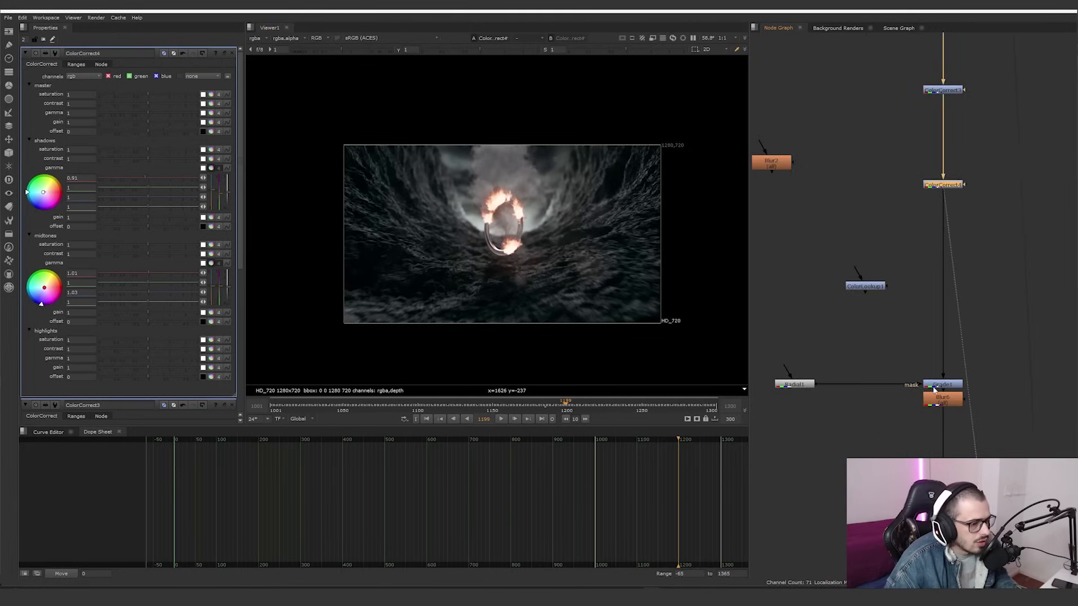
left_click(935, 387)
key("1")
double_click(802, 386)
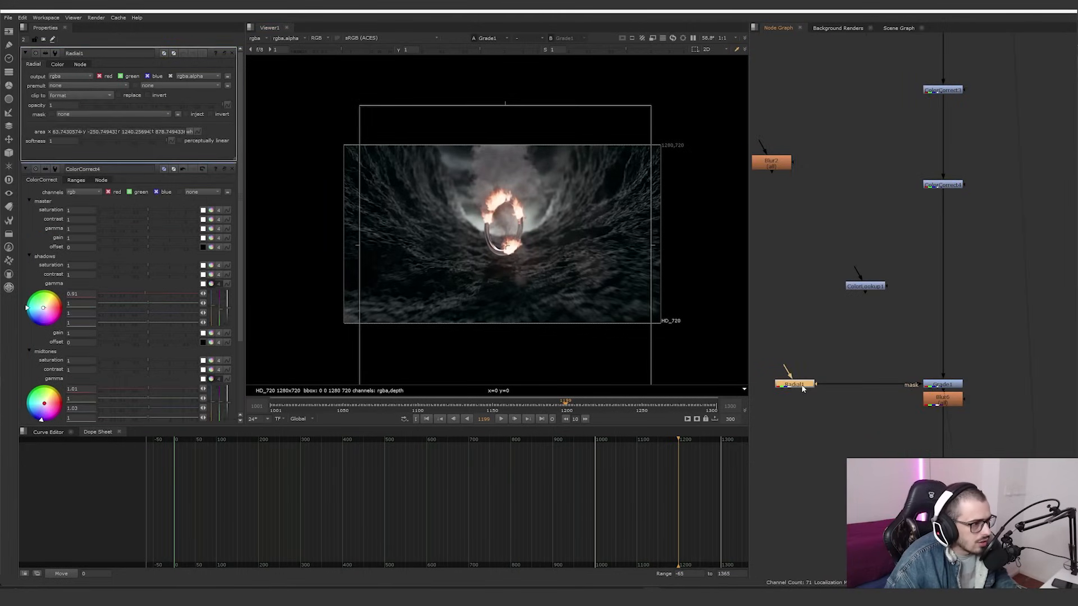
key("1")
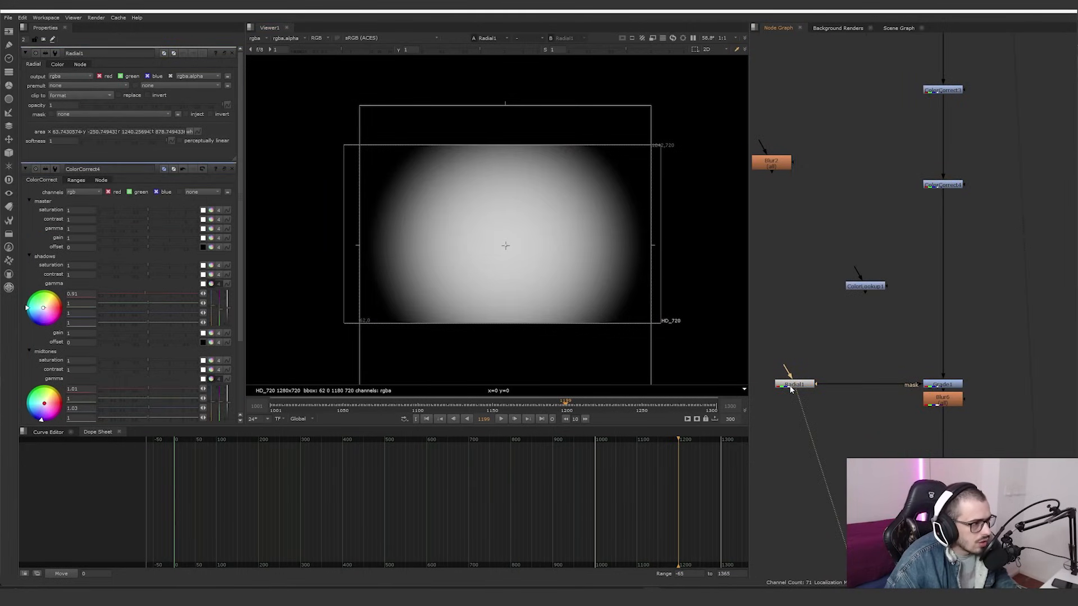
left_click(957, 387)
key("1")
key("d")
View the composite at Blur6 and examine the ring's lower flame up close
left_click(953, 402)
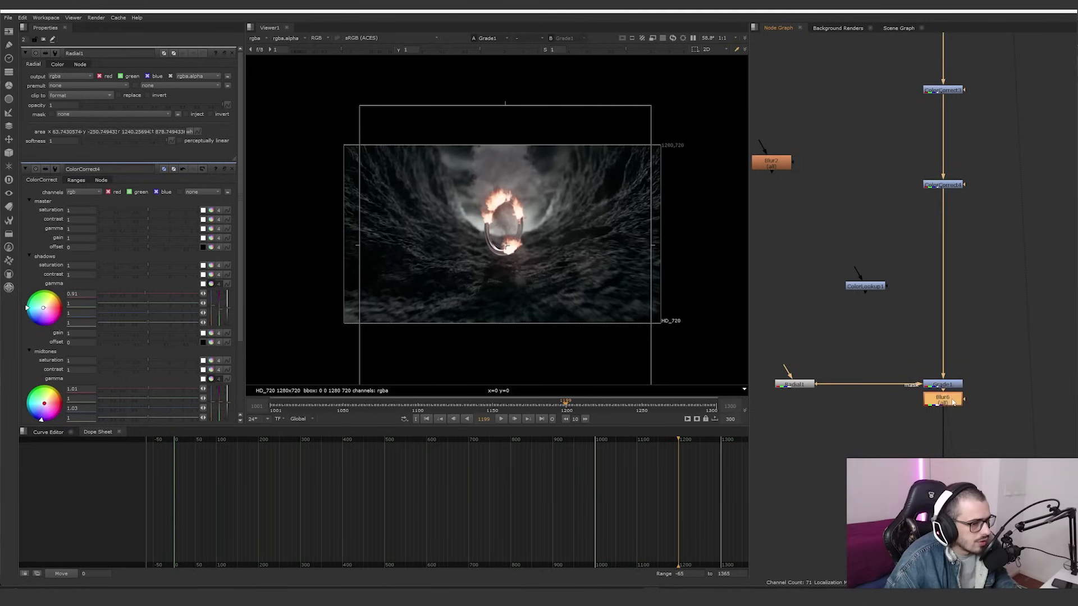
scroll(604, 257, "up", 8)
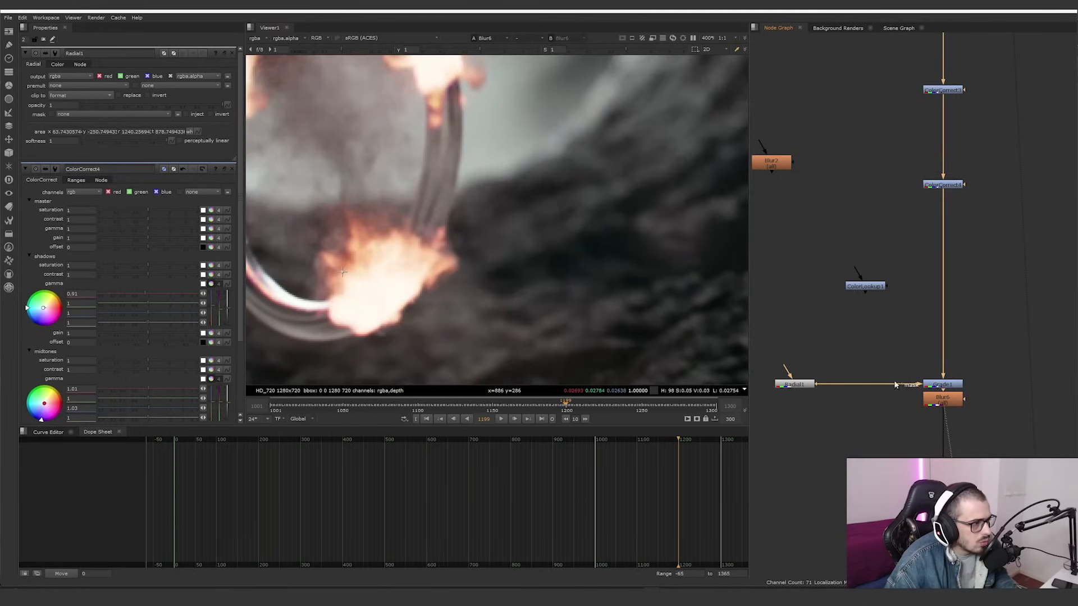
scroll(929, 399, "down", 3)
View the whole frame at Crop1, open its settings and check the crop's effect on the bounding box
middle_click_drag(929, 400, 859, 267)
scroll(876, 416, "up", 4)
left_click(858, 392)
key("1")
left_click(867, 429)
scroll(581, 279, "down", 5)
scroll(581, 279, "down", 5)
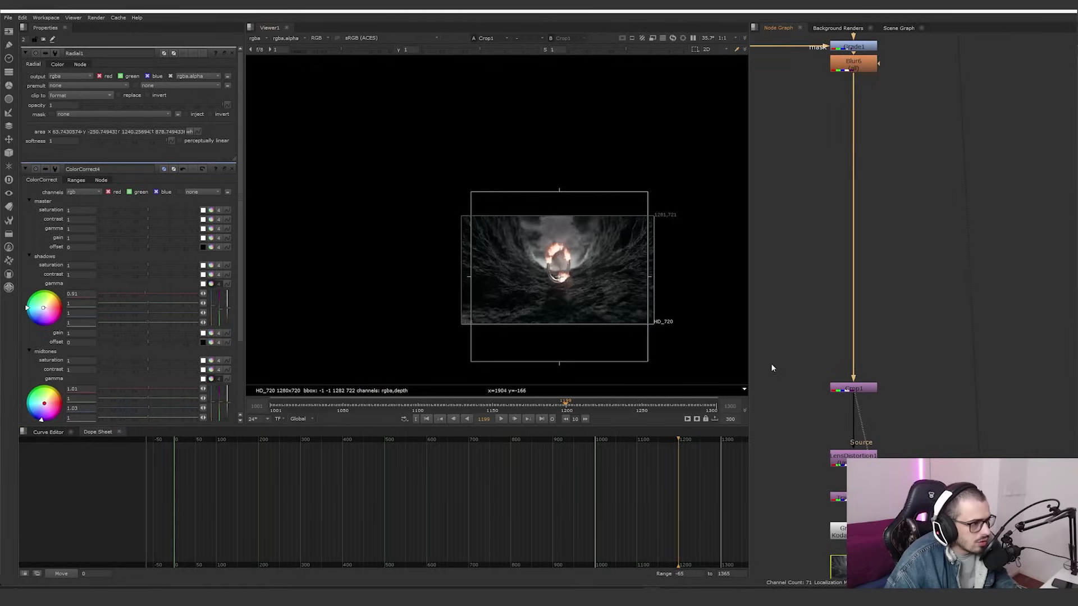
scroll(770, 363, "up", 2)
double_click(908, 405)
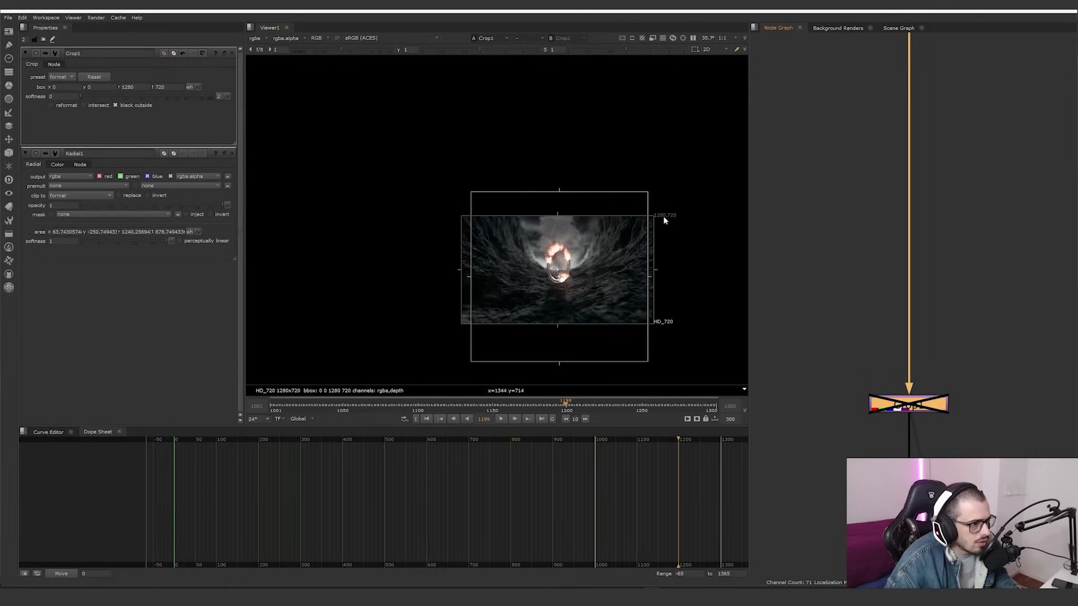
Open the LensDistortion1 settings, view its output and compare the frame with the distortion off and on
middle_click_drag(951, 443, 897, 355)
double_click(867, 437)
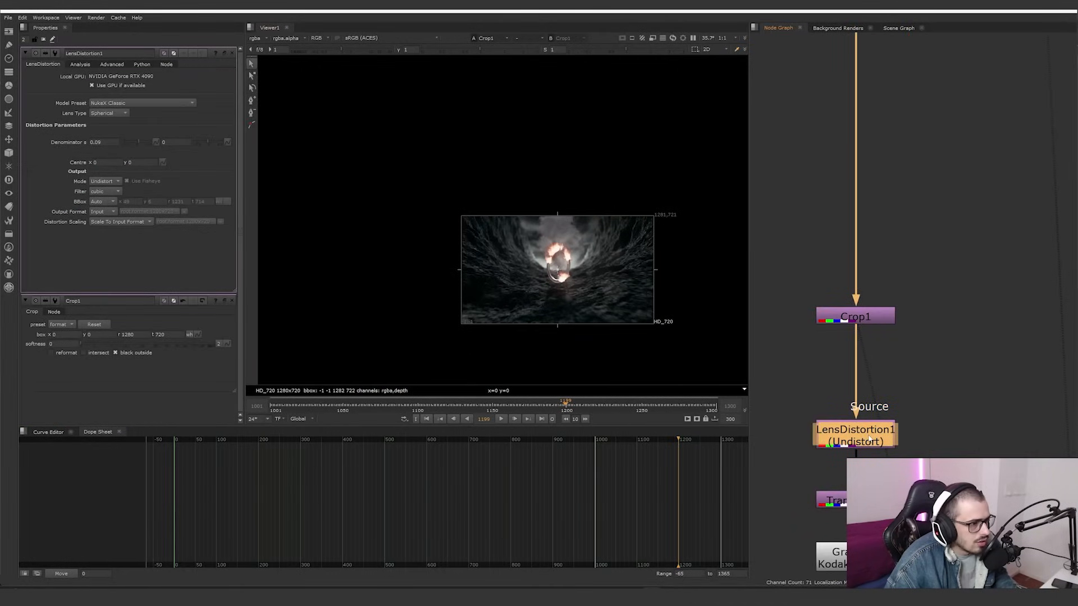
key("1")
left_click(868, 438)
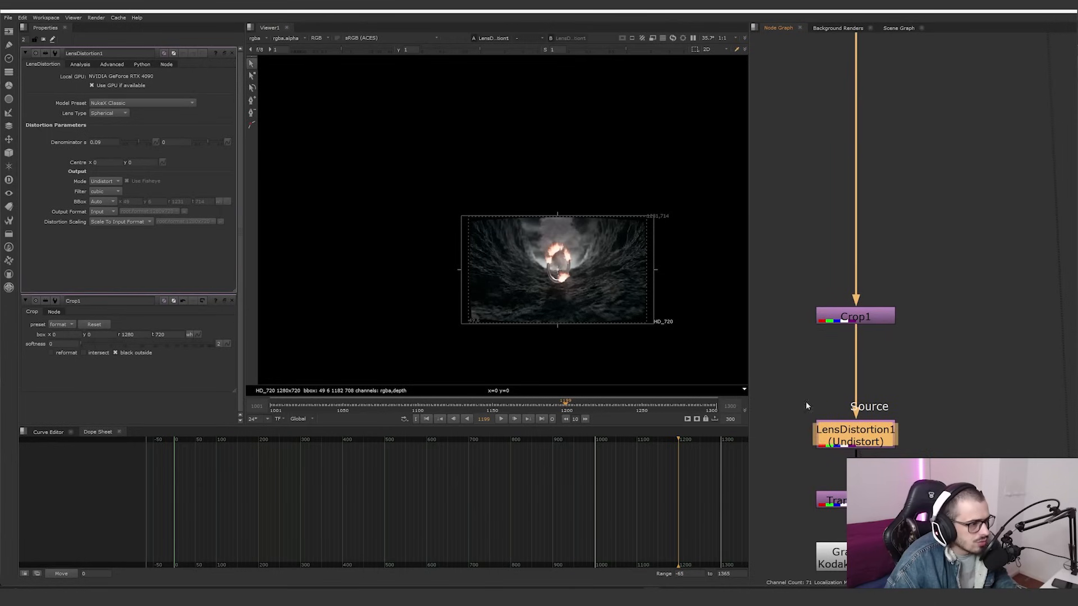
scroll(598, 294, "up", 4)
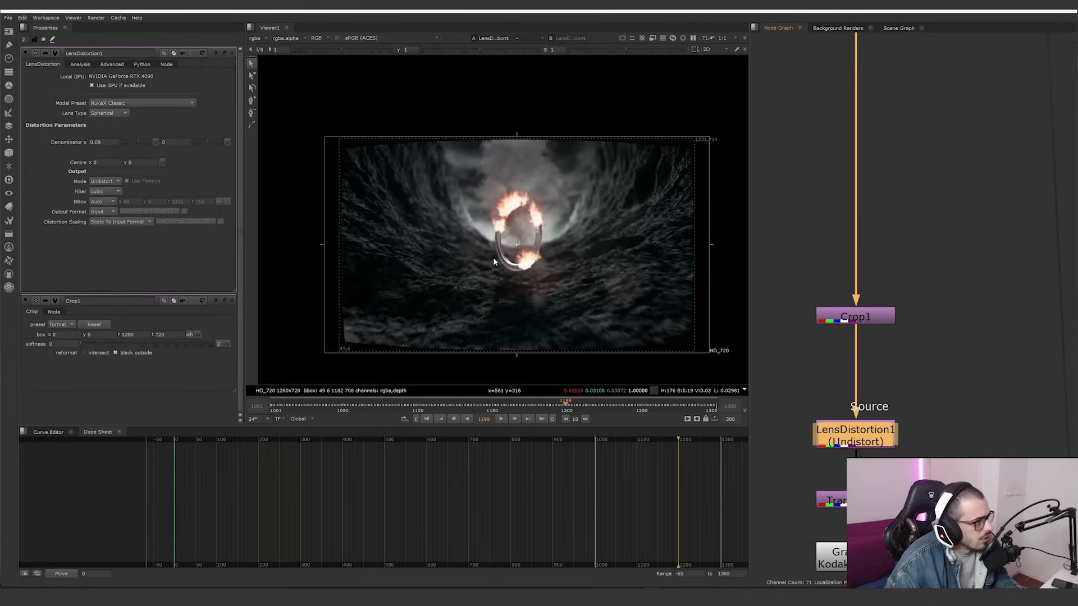
key("d")
key("d")
key("d")
key("d")
key("d")
key("d")
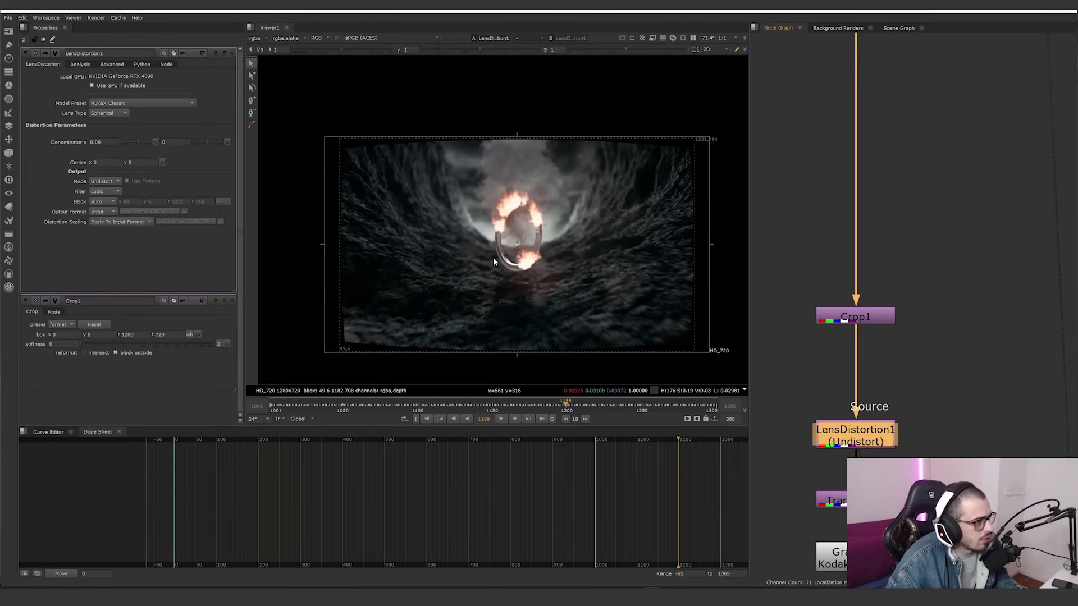
View the composite at Transform3, compare it with the nodes toggled off and on, and examine the ring's lower flame closely
middle_click_drag(869, 497, 875, 437)
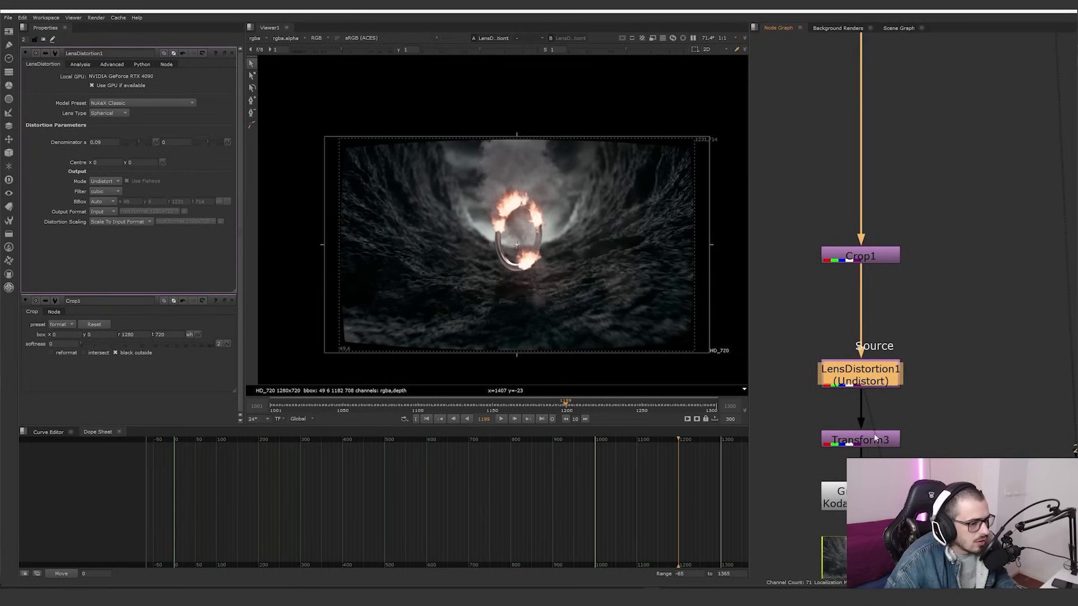
left_click(881, 441)
key("1")
key("d")
key("d")
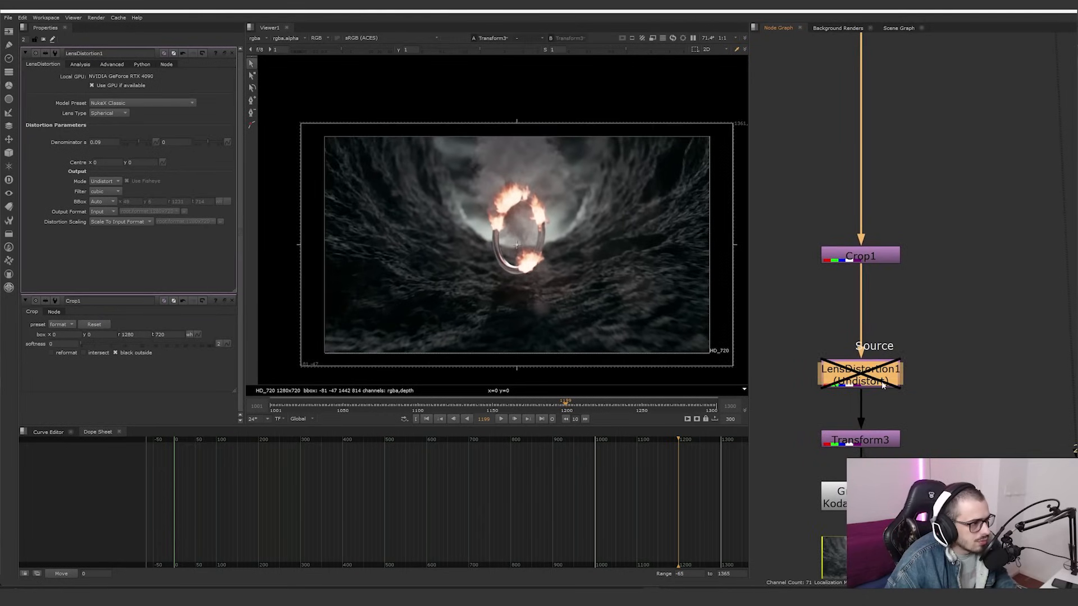
scroll(667, 348, "up", 5)
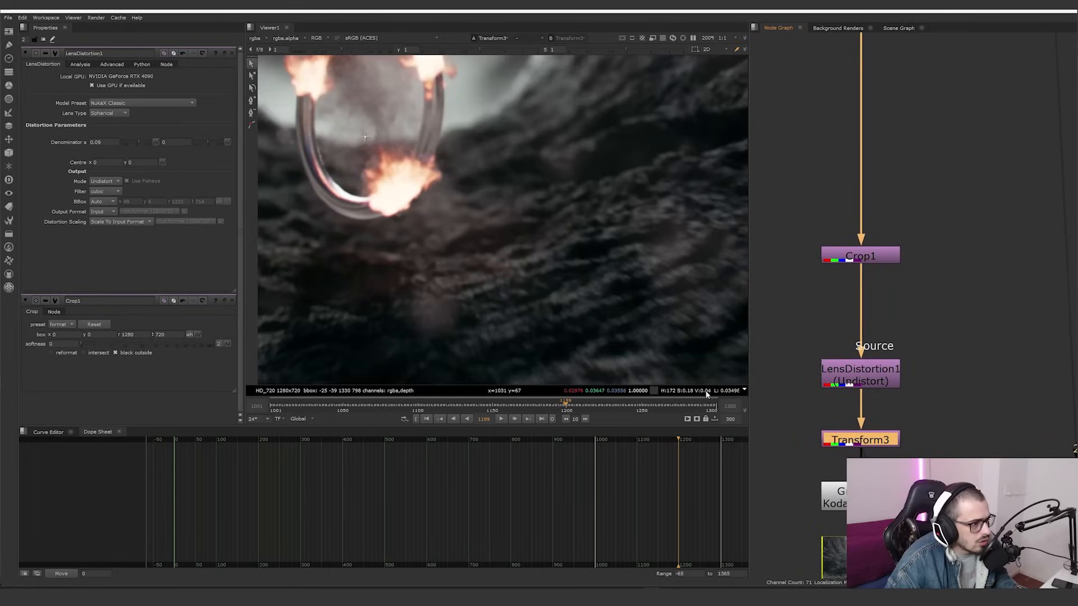
View the composite at the Grain2_1 node, open its settings and examine the grain on the dark rock up close
key("1")
scroll(626, 282, "down", 3)
double_click(835, 497)
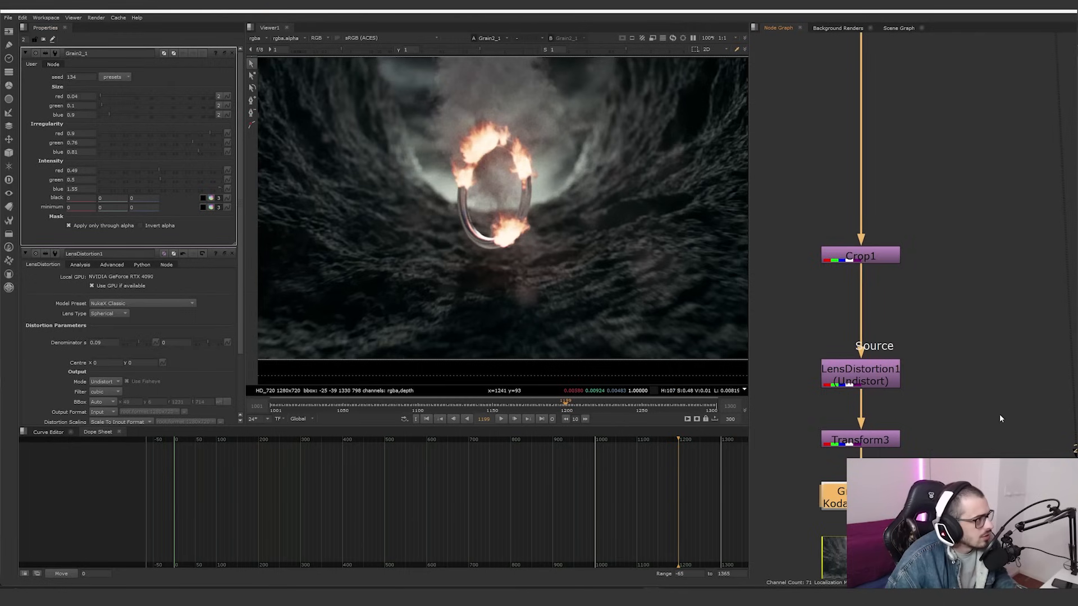
middle_click_drag(1009, 359, 955, 253)
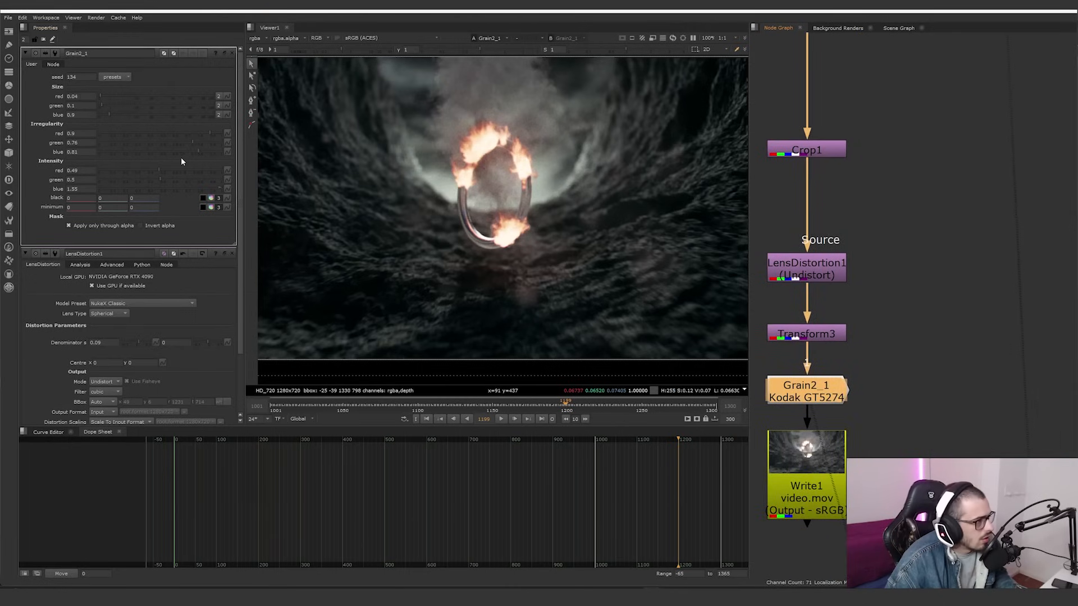
scroll(587, 287, "up", 4)
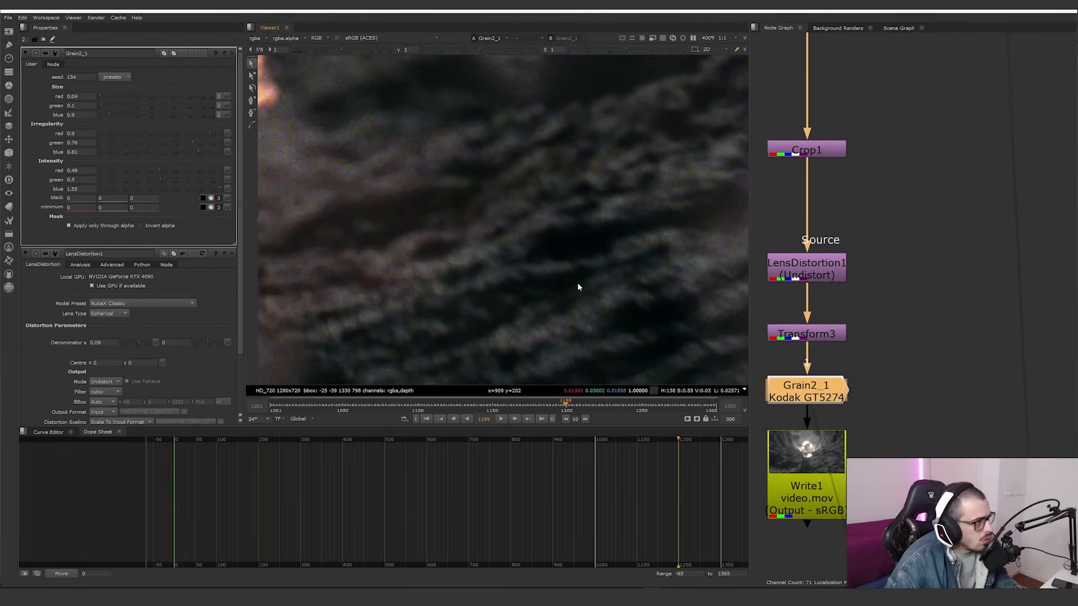
scroll(629, 250, "down", 2)
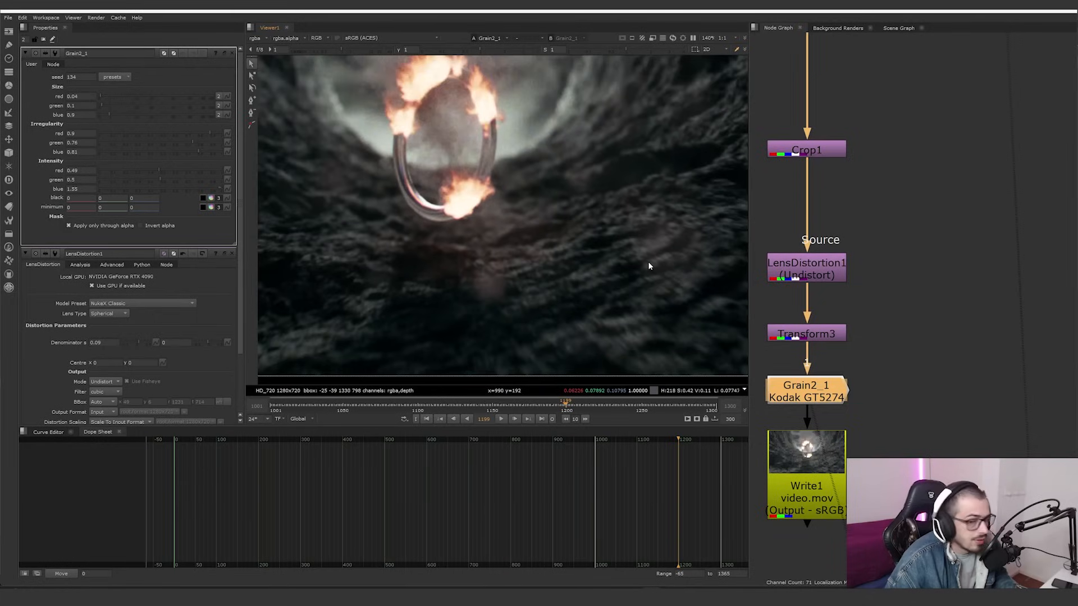
scroll(648, 261, "down", 2)
Open the Write1 settings, view the full frame at its output, and open the viewer settings to check the view transform
scroll(892, 422, "down", 2)
double_click(854, 448)
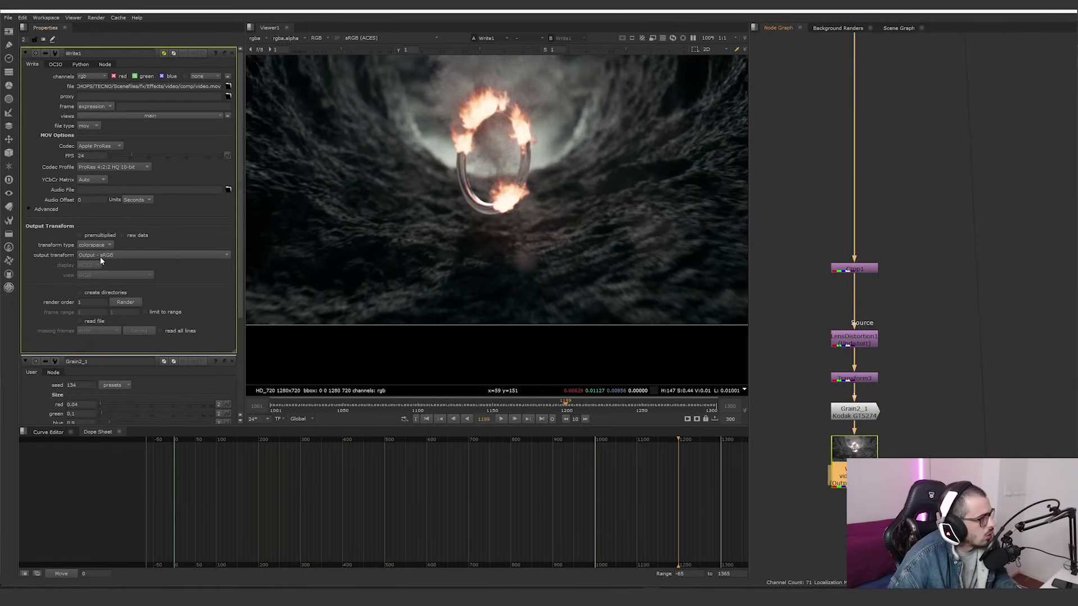
scroll(416, 261, "down", 4)
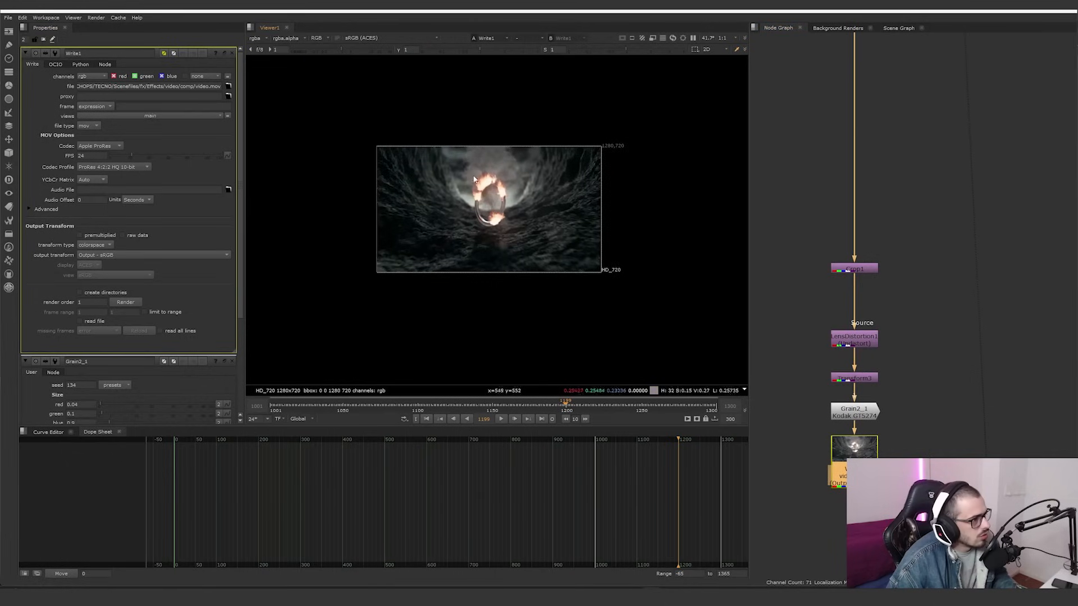
scroll(472, 181, "up", 3)
left_click(787, 341)
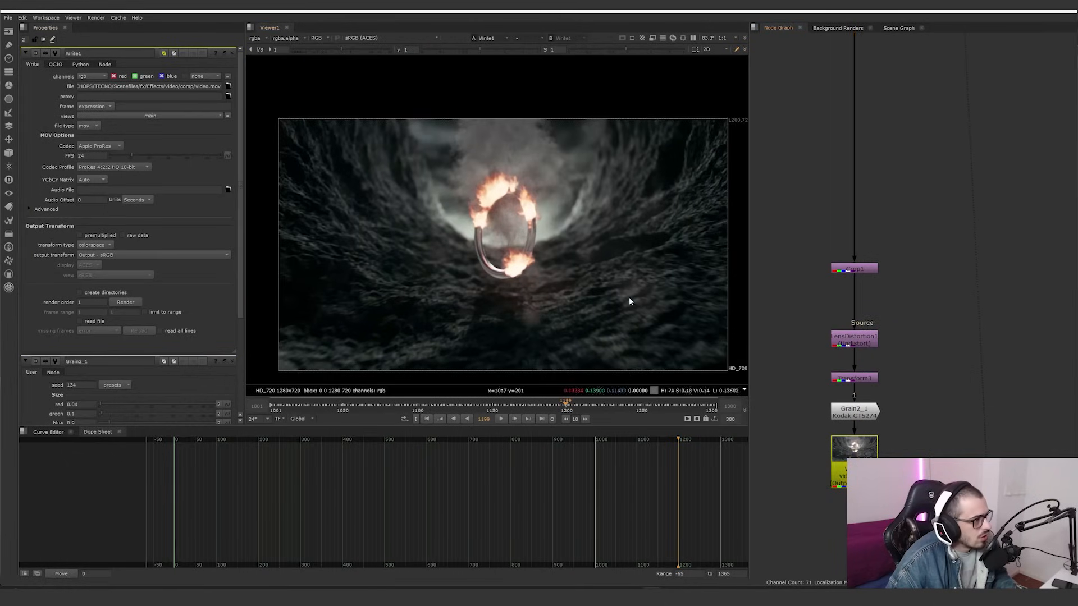
key("s")
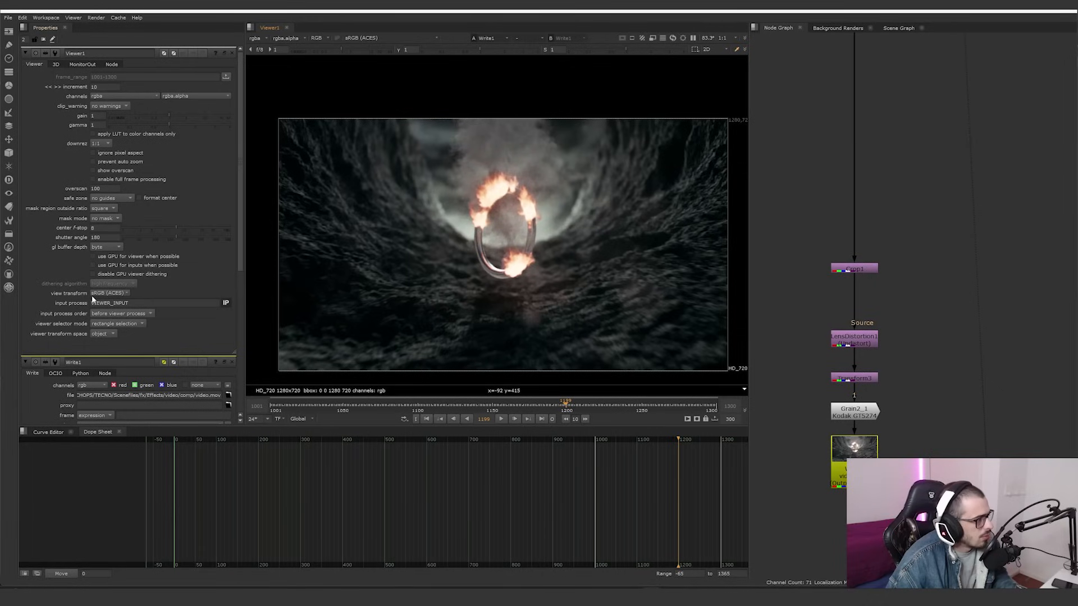
Survey the node tree from the final Write1 output back up to the upper branches
scroll(928, 420, "down", 6)
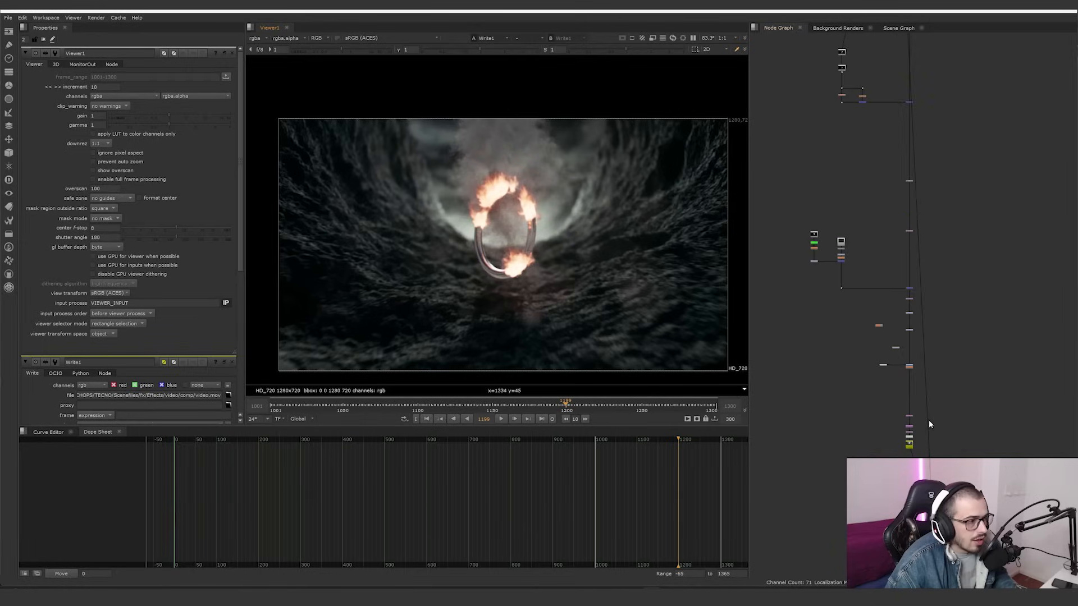
middle_click_drag(907, 160, 902, 449)
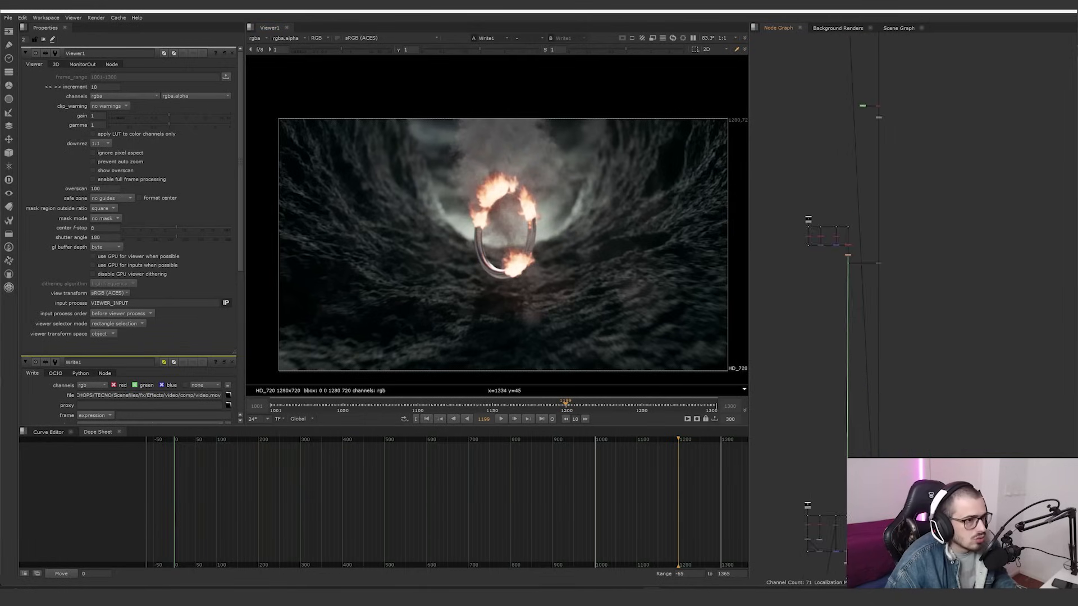
scroll(902, 449, "down", 4)
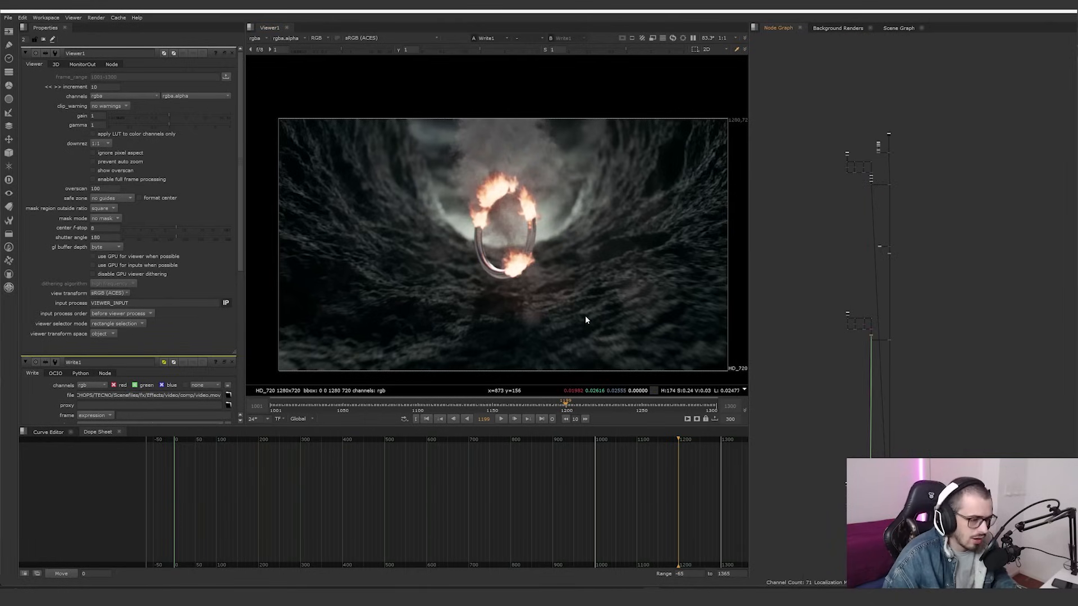